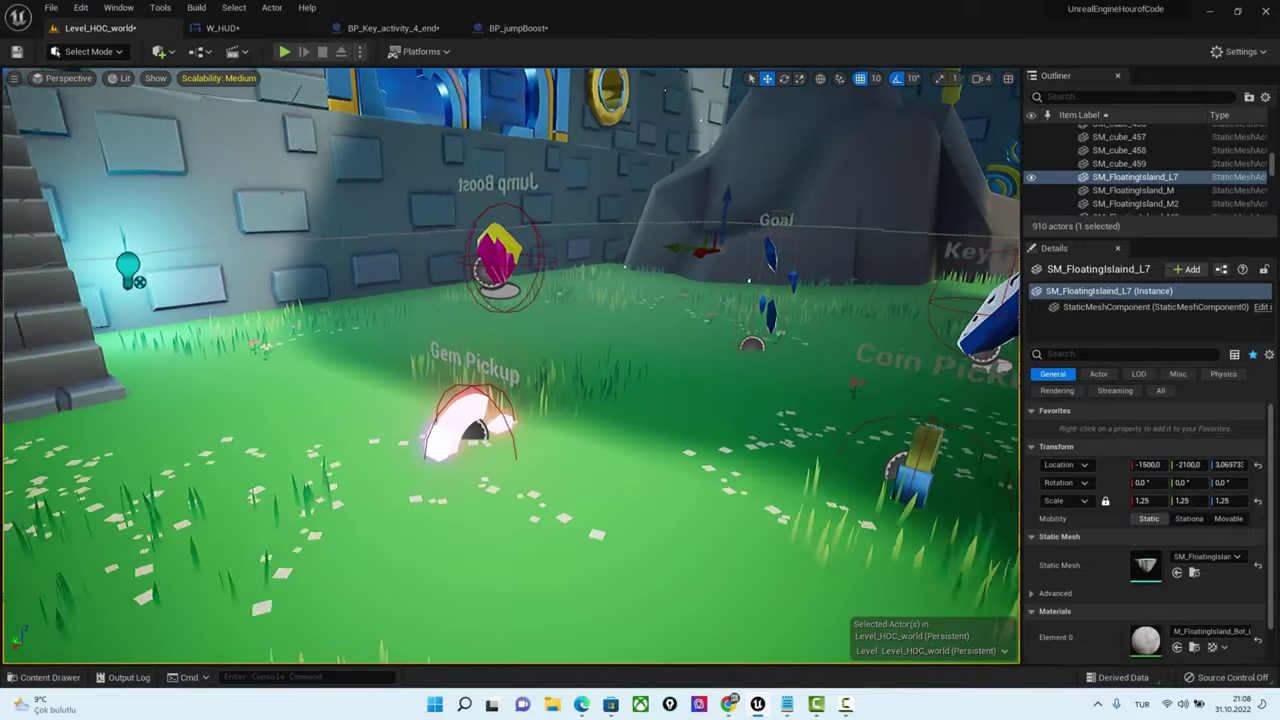
Select BP_jumpBoost2 in the level, open its context menu, then switch to the Meet call
left_click(490, 245)
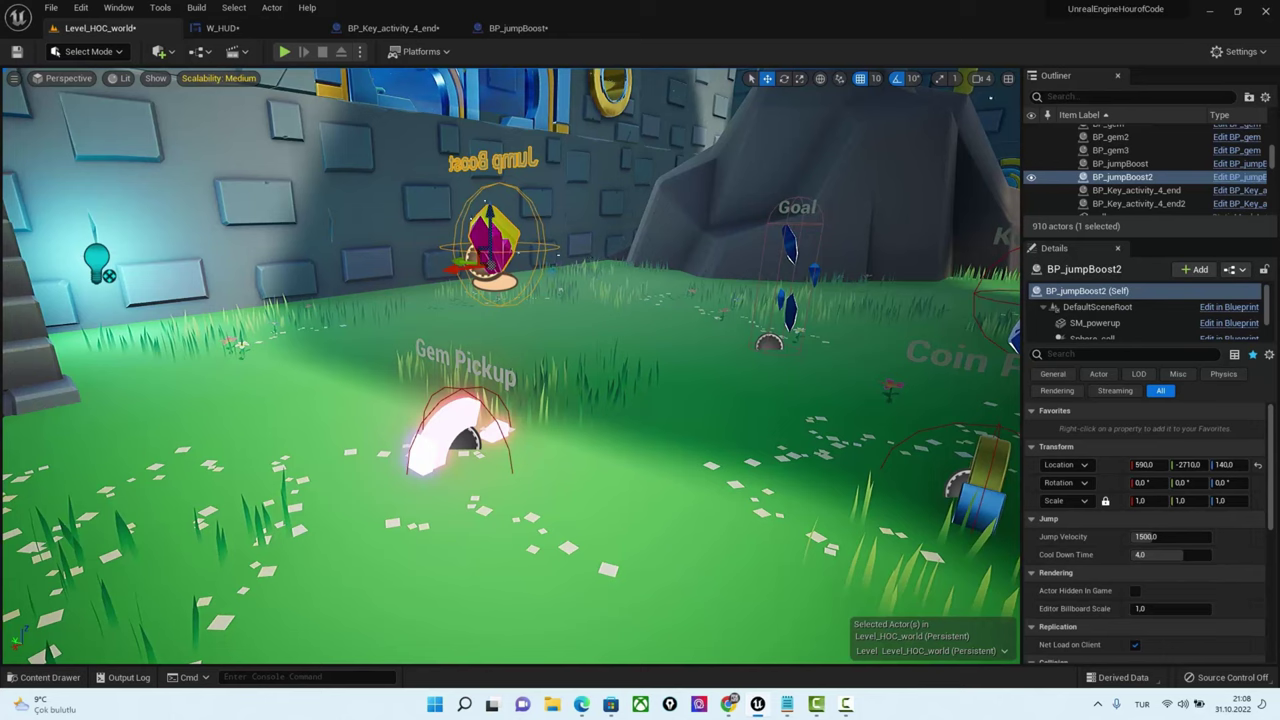
right_click(500, 240)
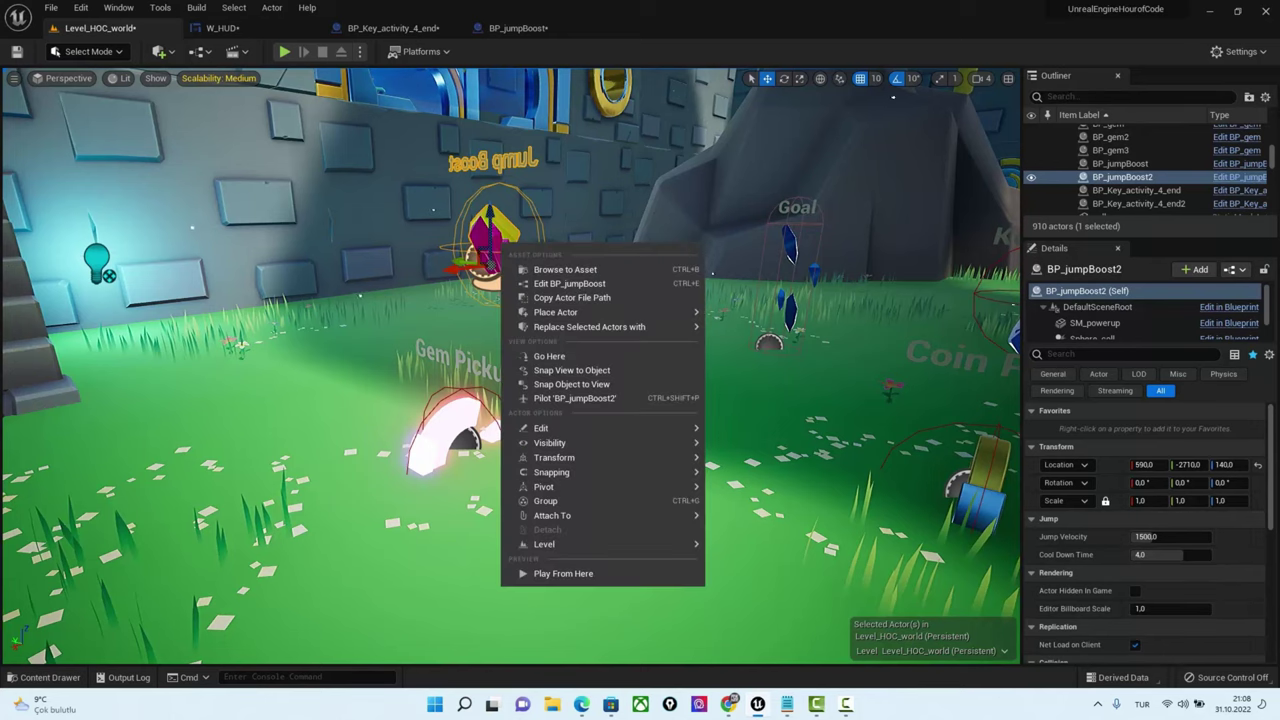
left_click(729, 704)
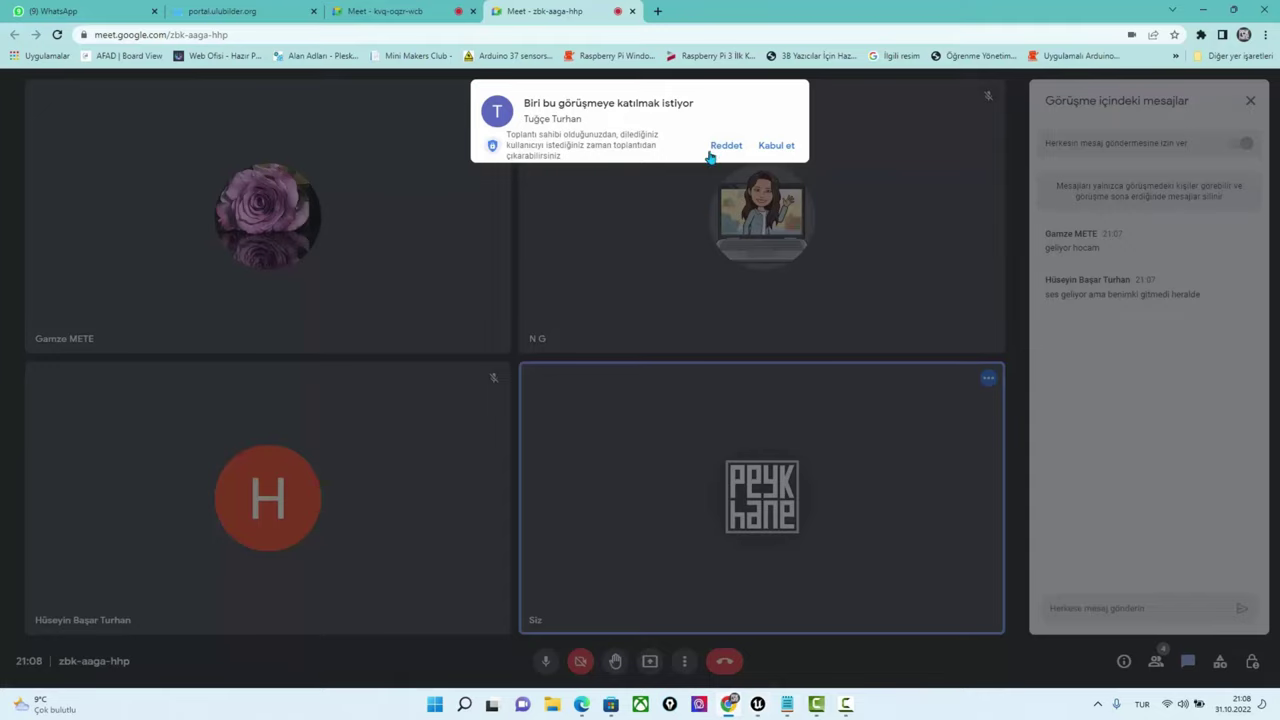
Admit both waiting people with 'Kabul et', then minimise Chrome back to Unreal Engine
left_click(774, 147)
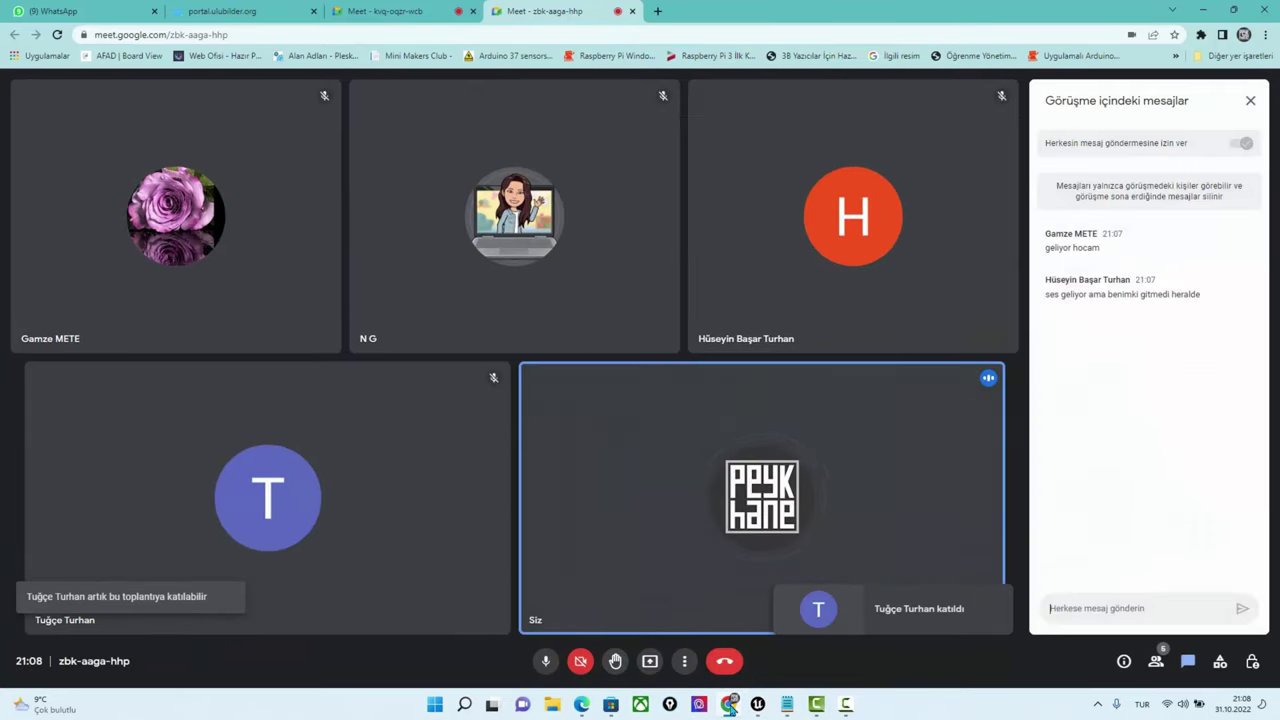
left_click(731, 704)
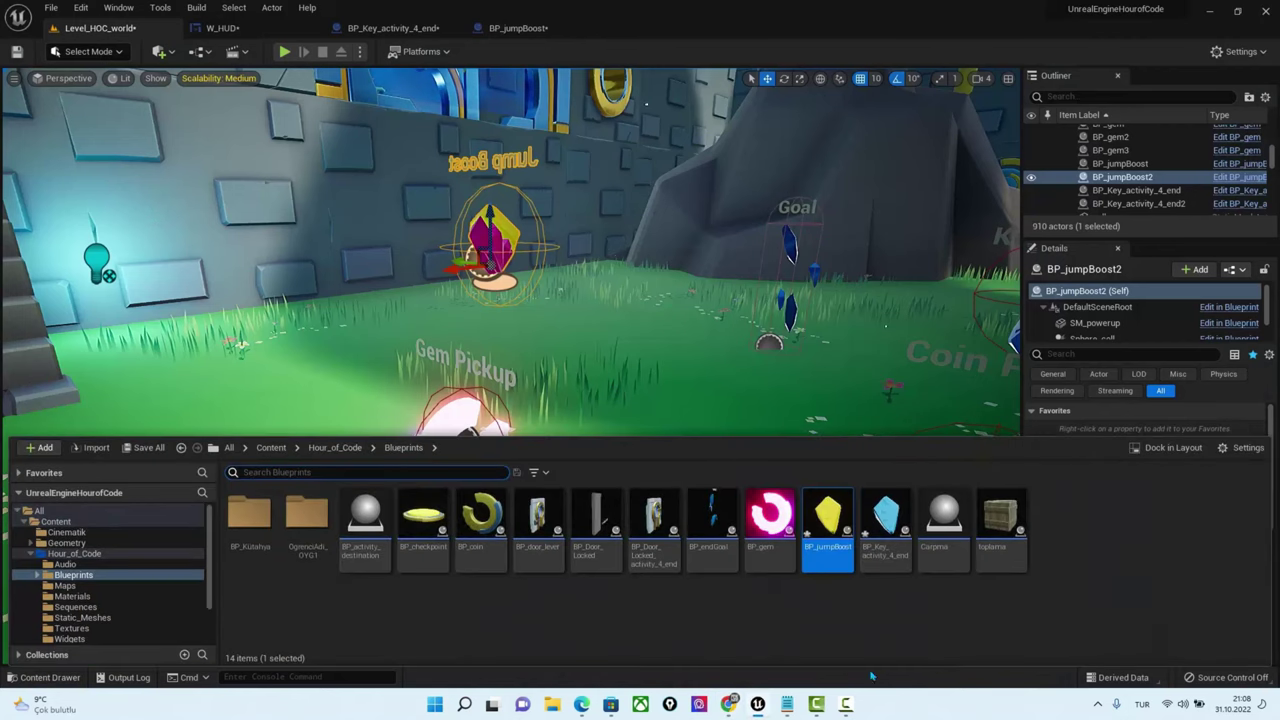
left_click(729, 704)
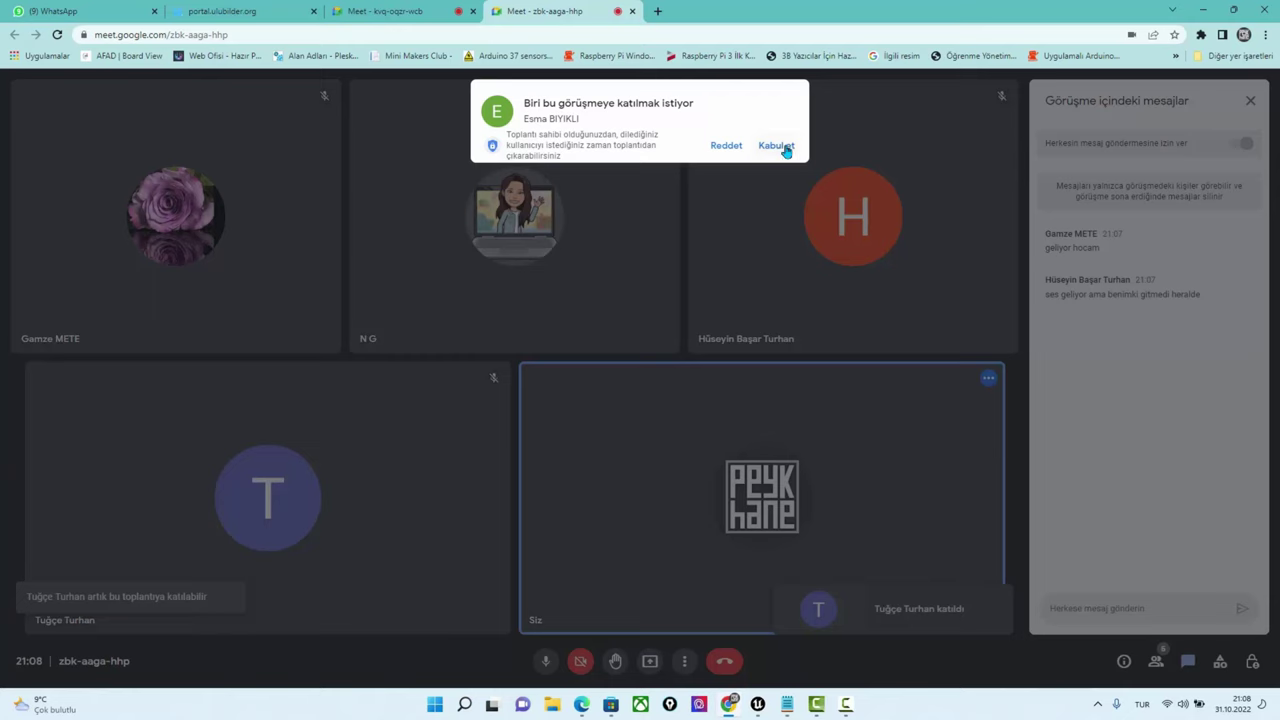
left_click(786, 148)
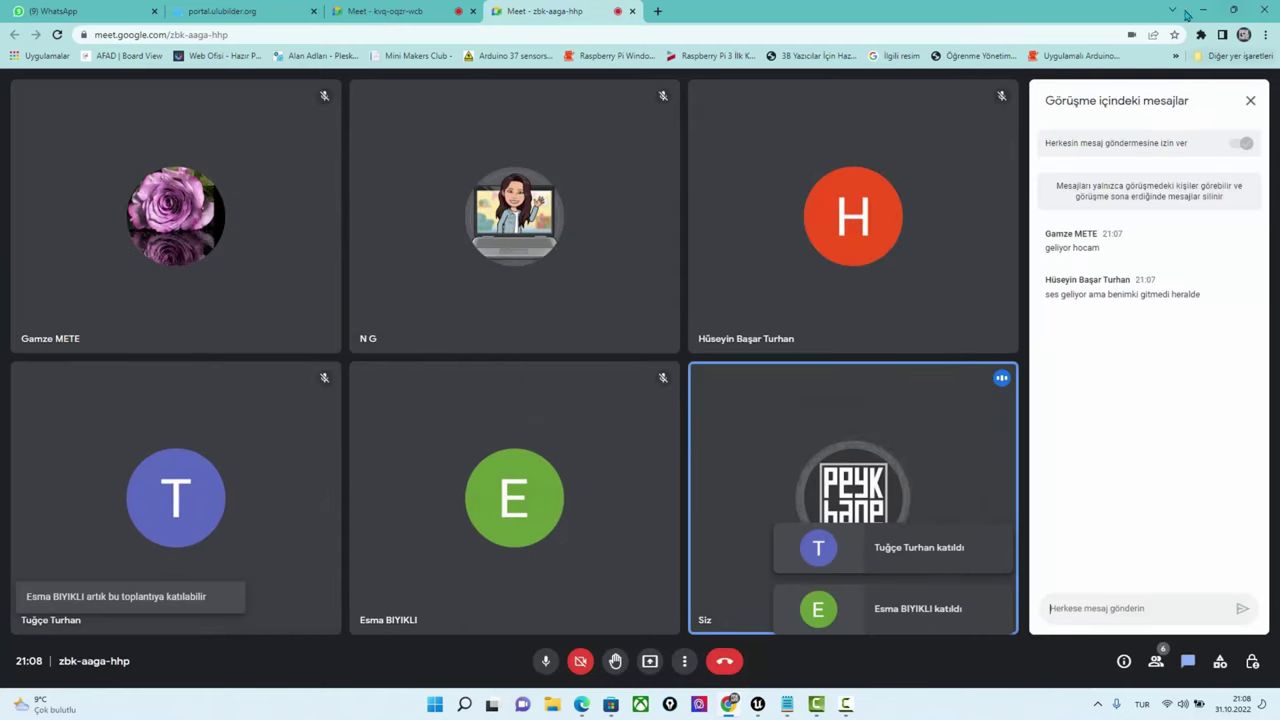
left_click(1206, 10)
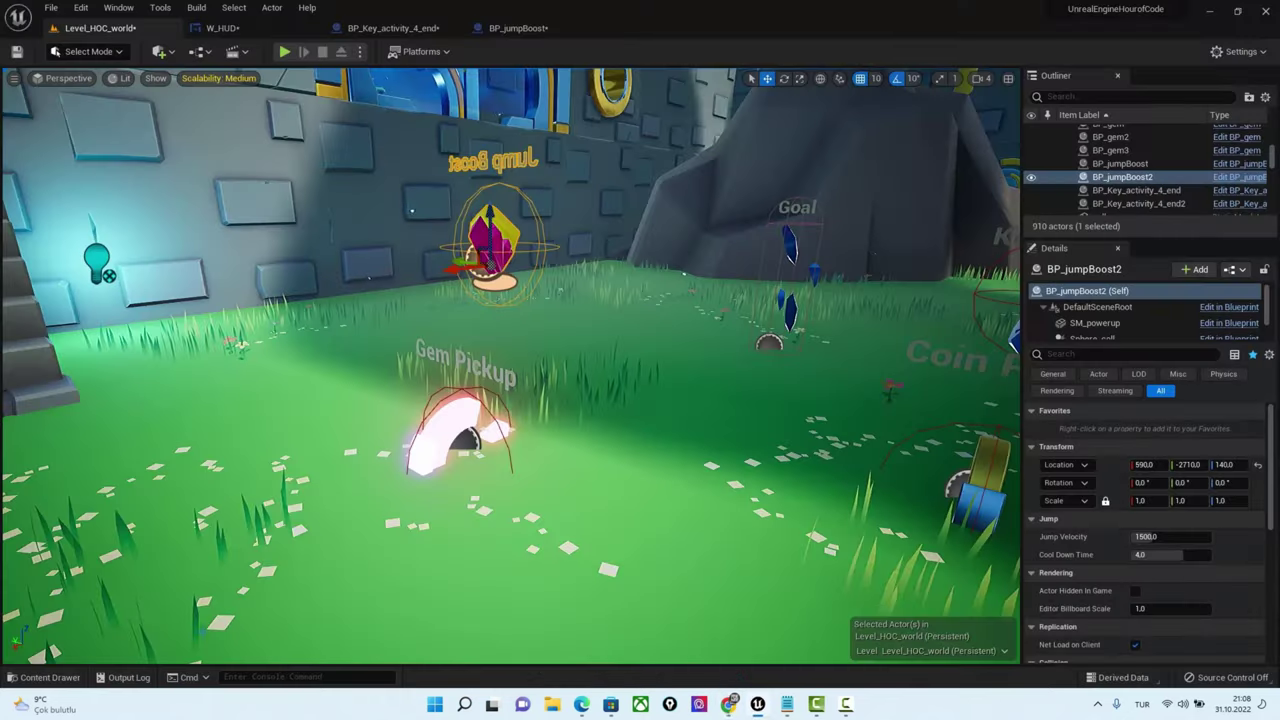
Open the BP_jumpBoost Blueprint from the Content Drawer
left_click(35, 677)
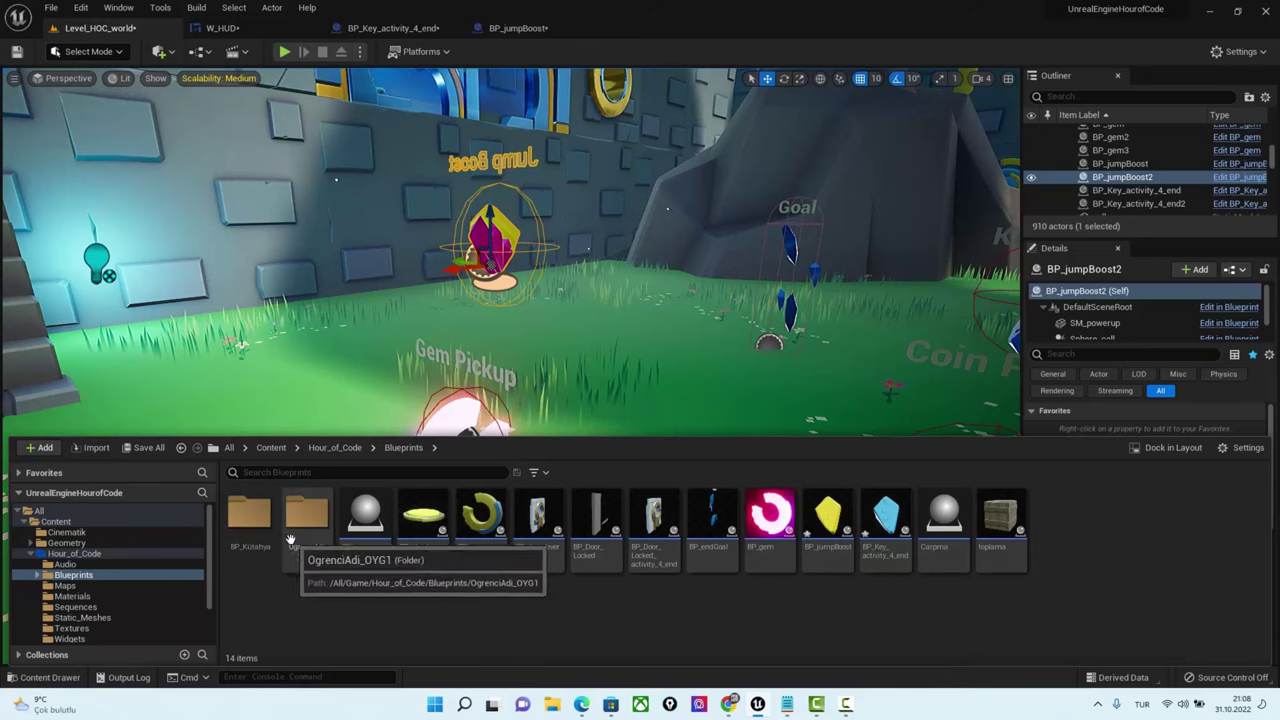
double_click(250, 515)
double_click(250, 520)
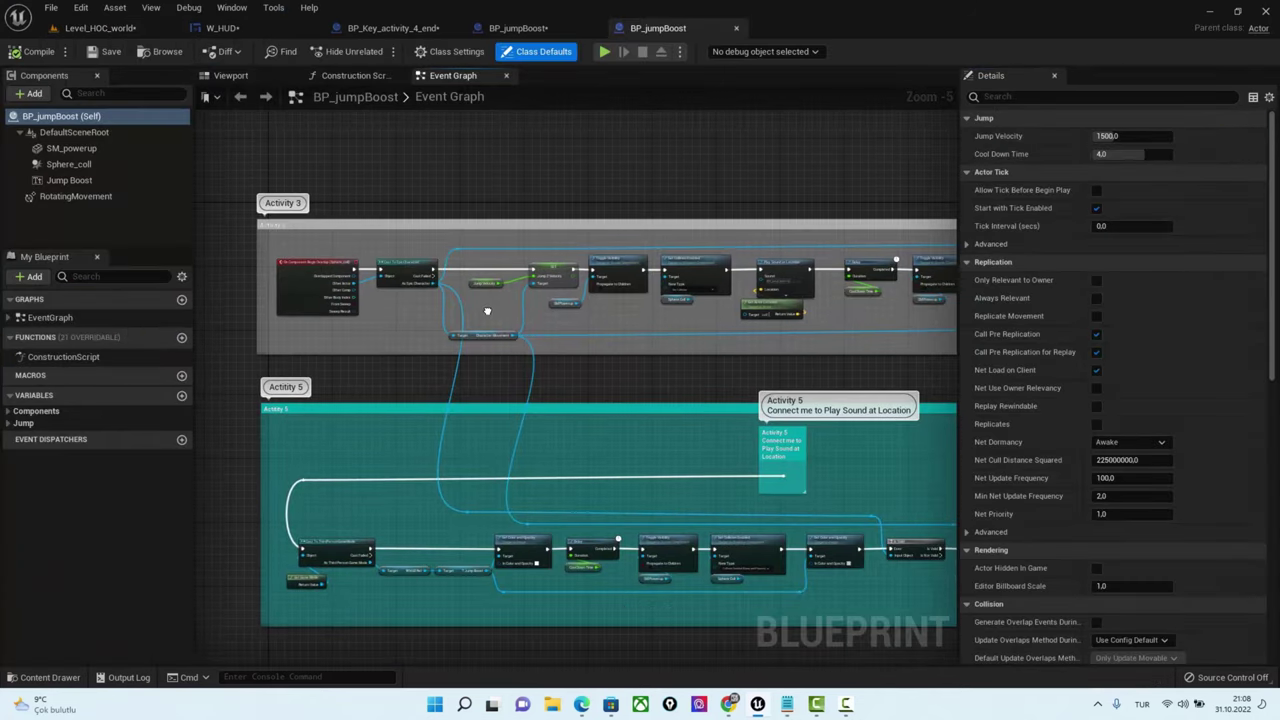
Orbit the Viewport preview, select the pickup mesh, and dismiss the Add component list
left_click(268, 80)
scroll(618, 393, "down", 3)
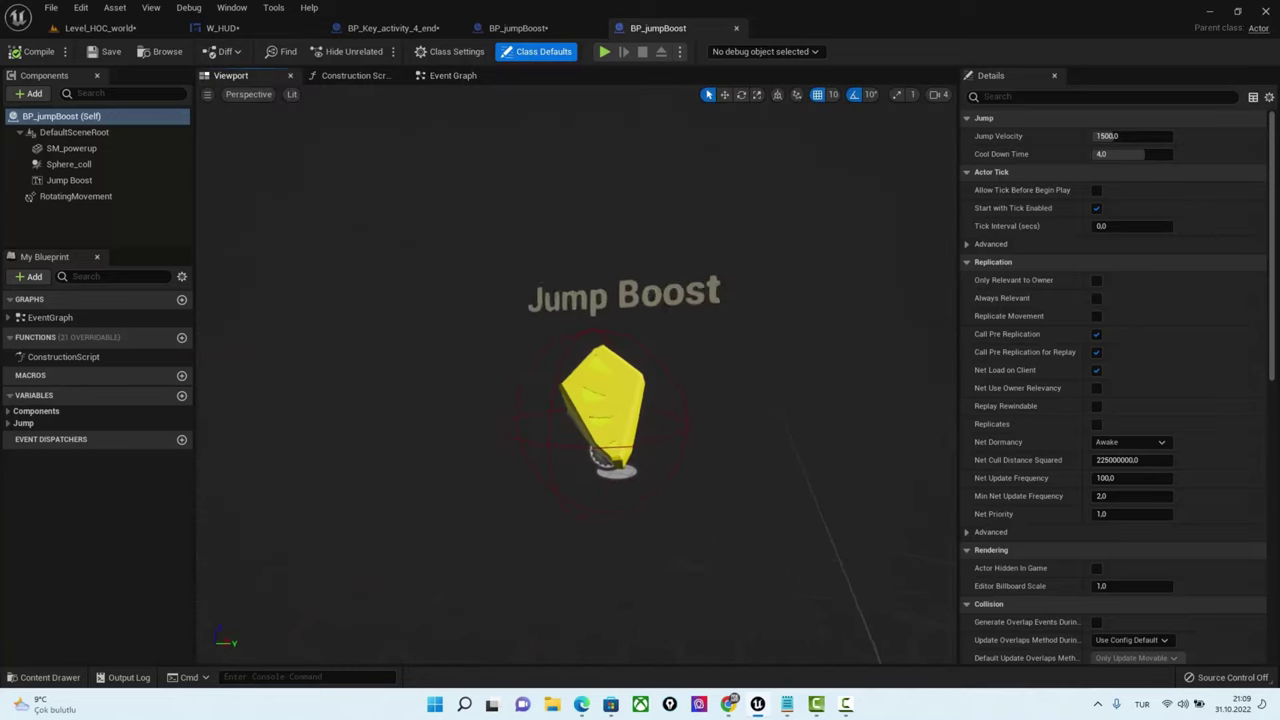
right_click_drag(618, 393, 560, 393)
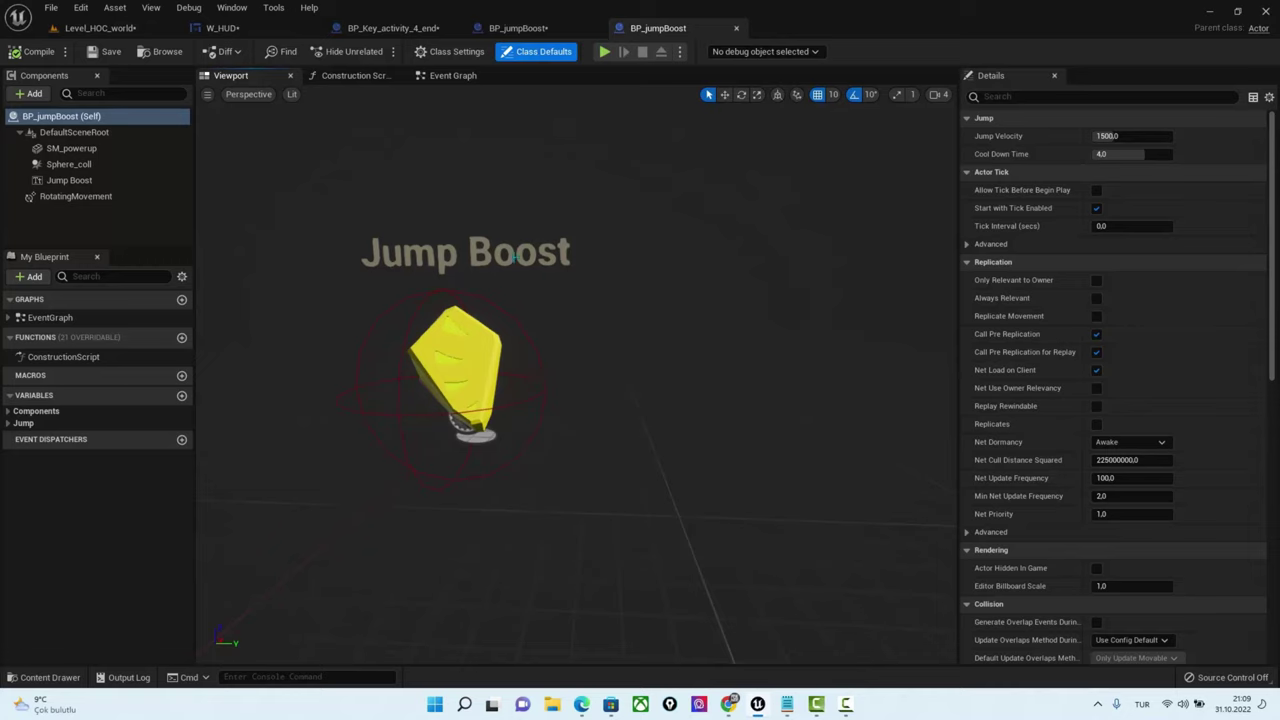
left_click(462, 352)
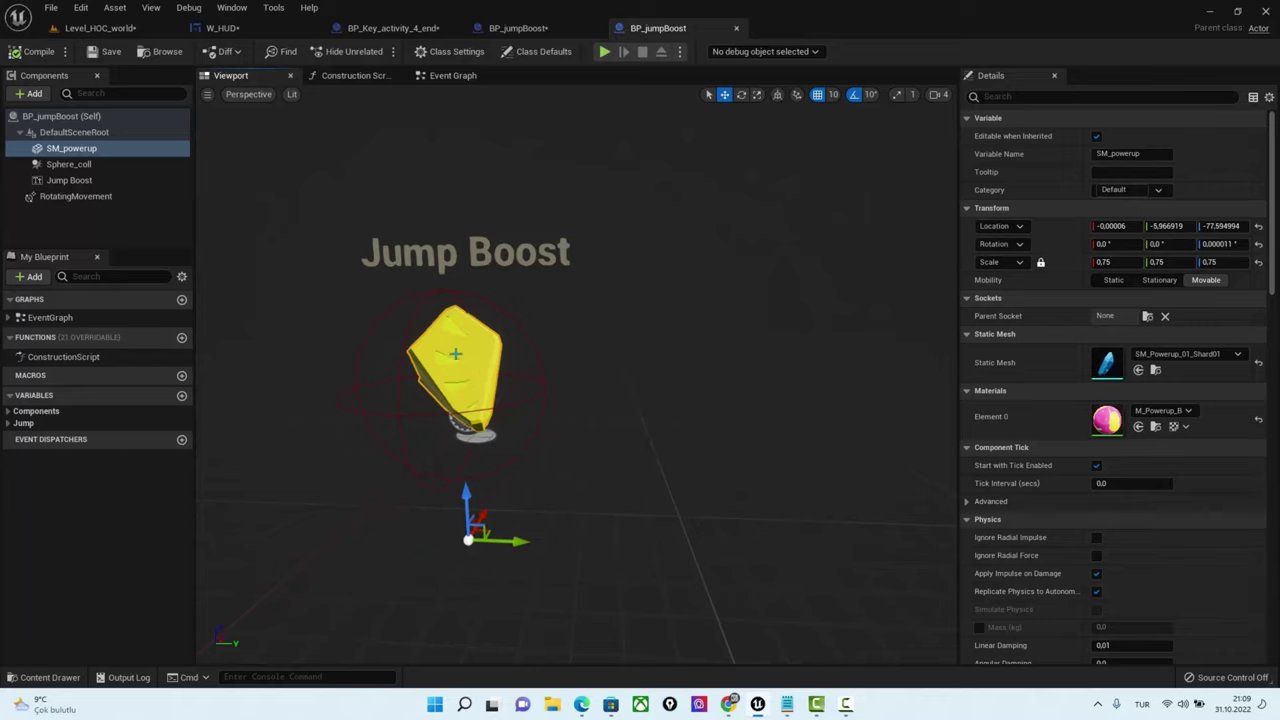
left_click(28, 93)
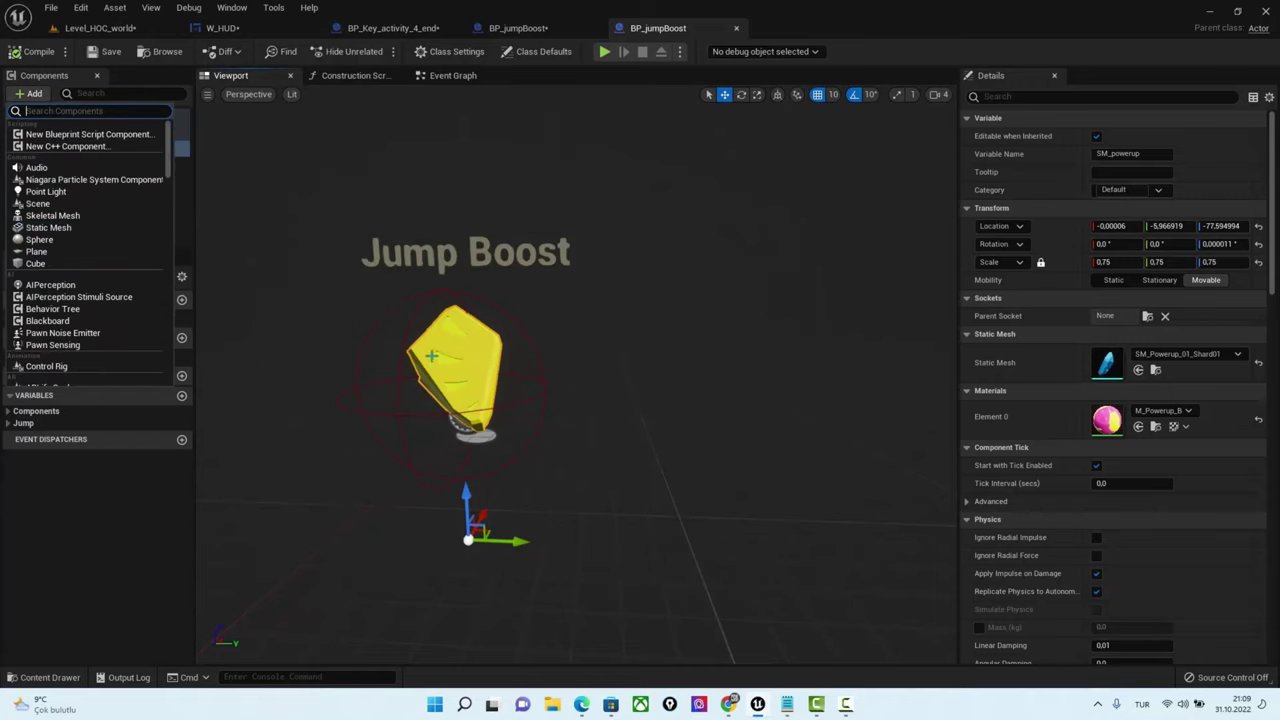
key("Escape")
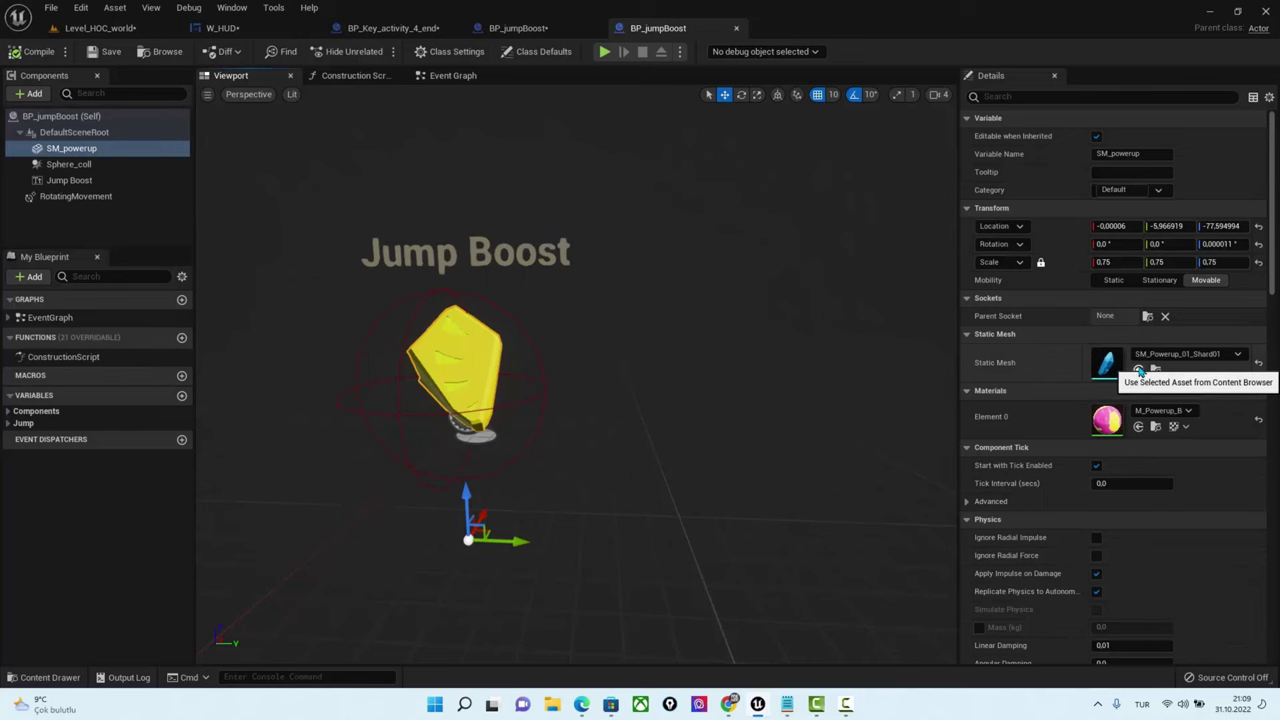
left_click(729, 704)
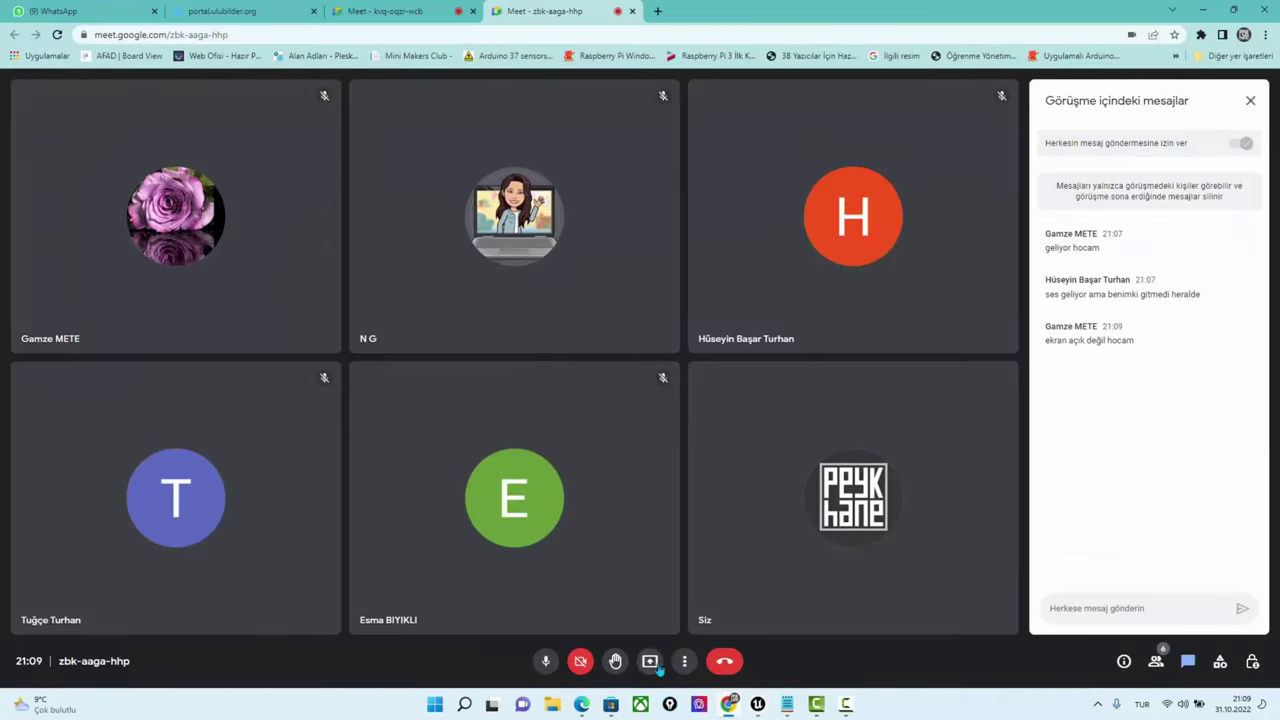
Present the entire screen in Google Meet, then minimise Chrome
left_click(650, 662)
left_click(723, 575)
left_click(680, 272)
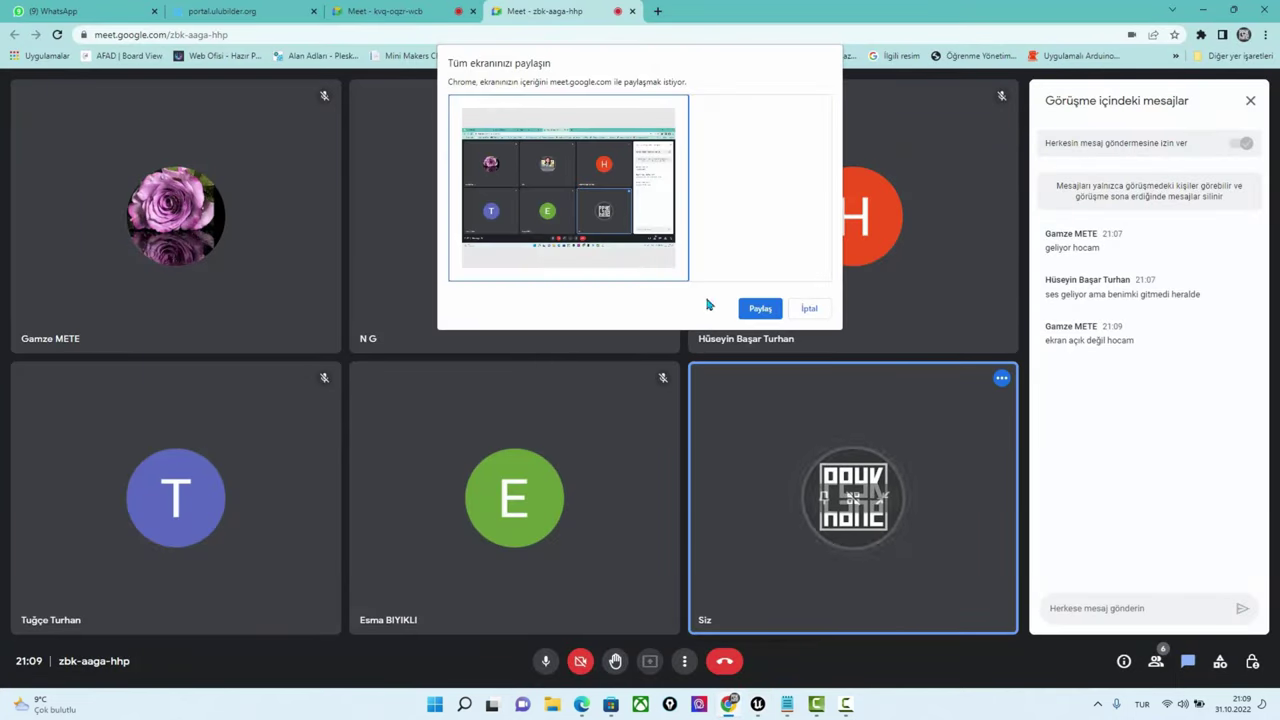
left_click(760, 306)
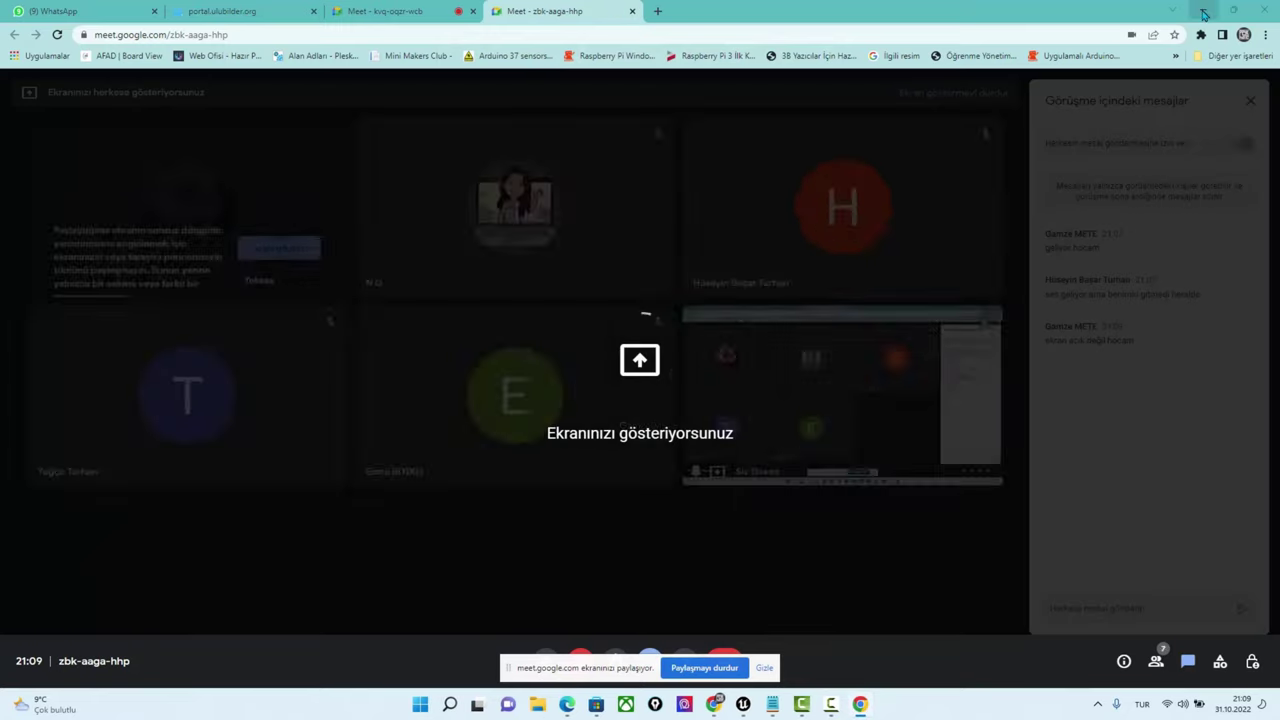
left_click(1204, 14)
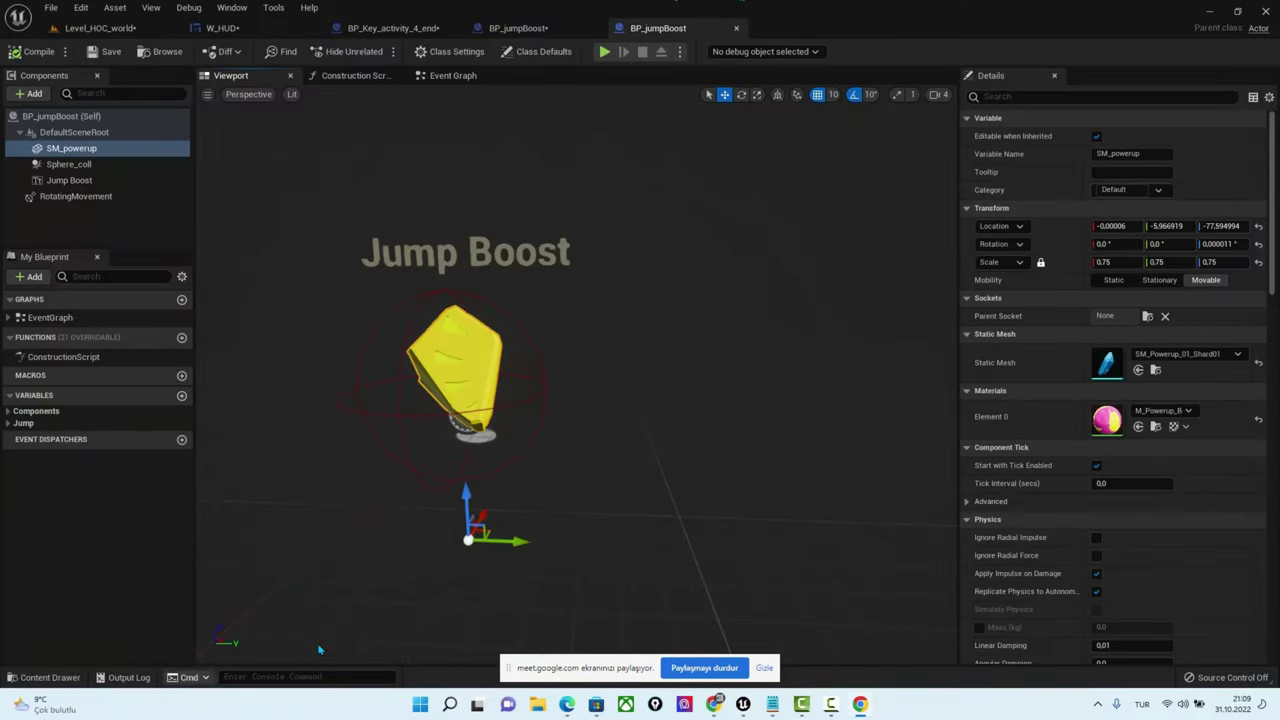
Rotate the Jump Boost pickup around Z in Level_HOC_world and reopen BP_jumpBoost
left_click(92, 28)
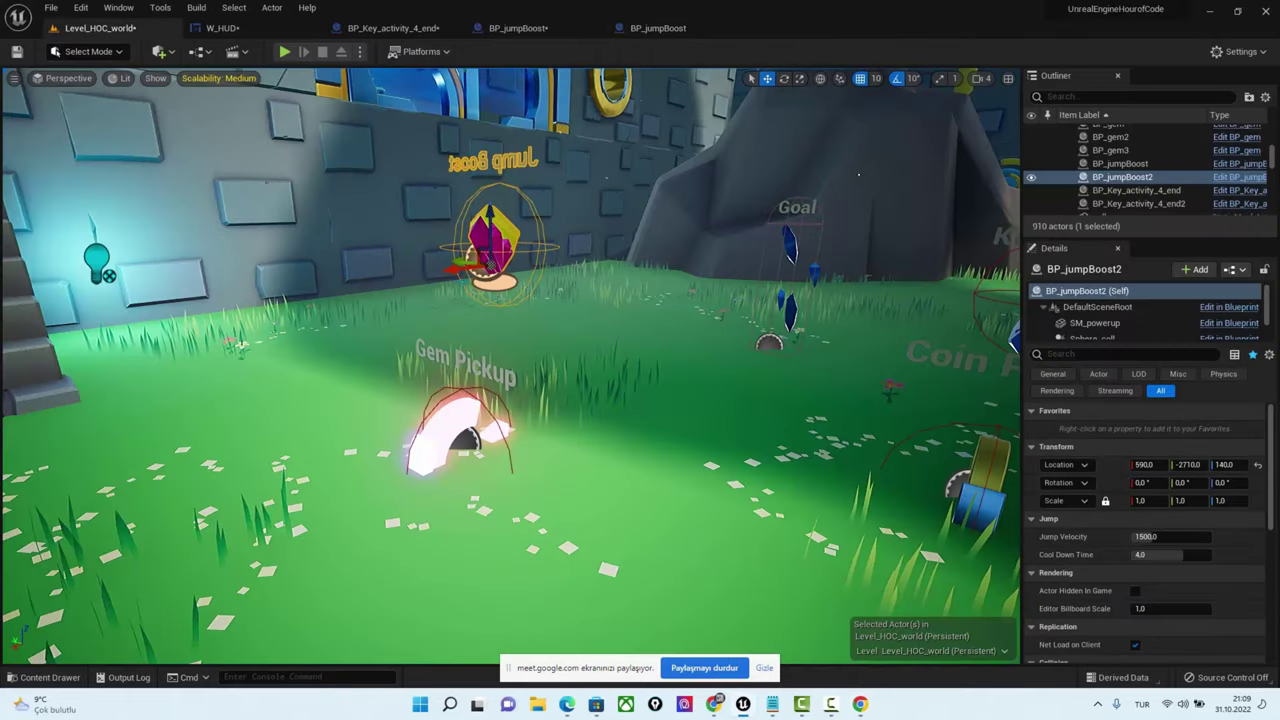
key("e")
left_click_drag(531, 272, 513, 266)
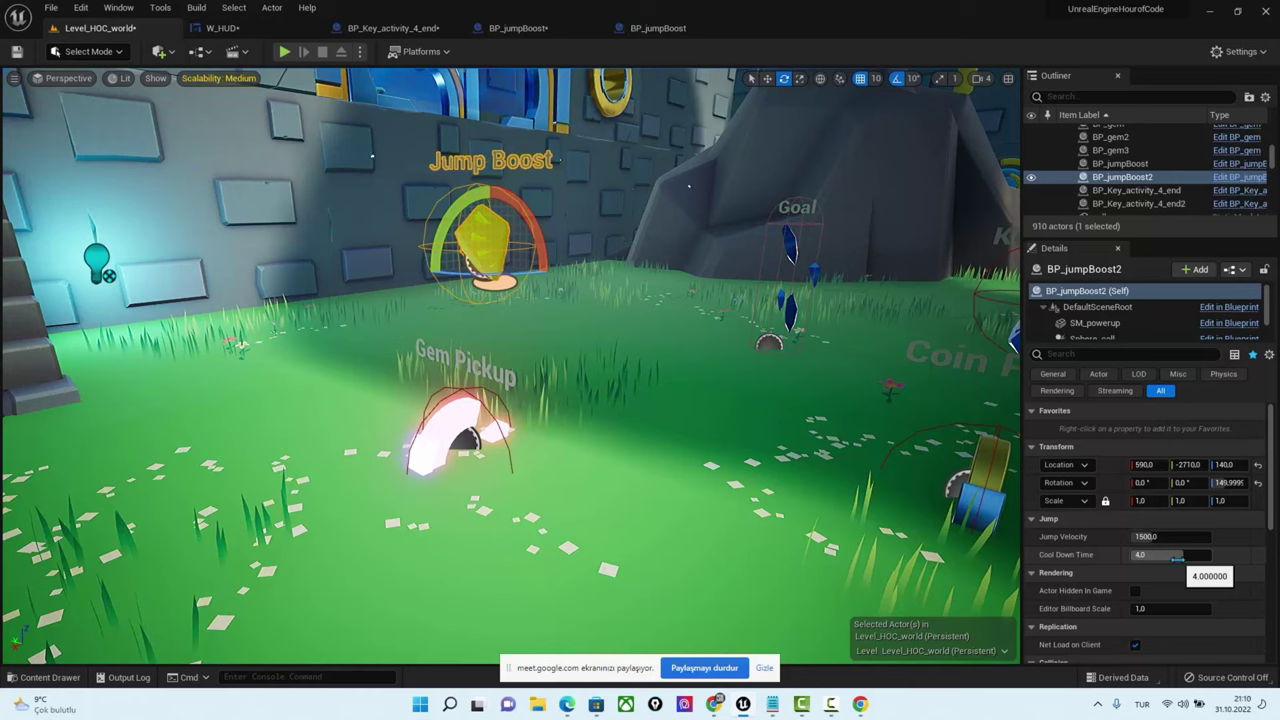
left_click(43, 677)
double_click(256, 516)
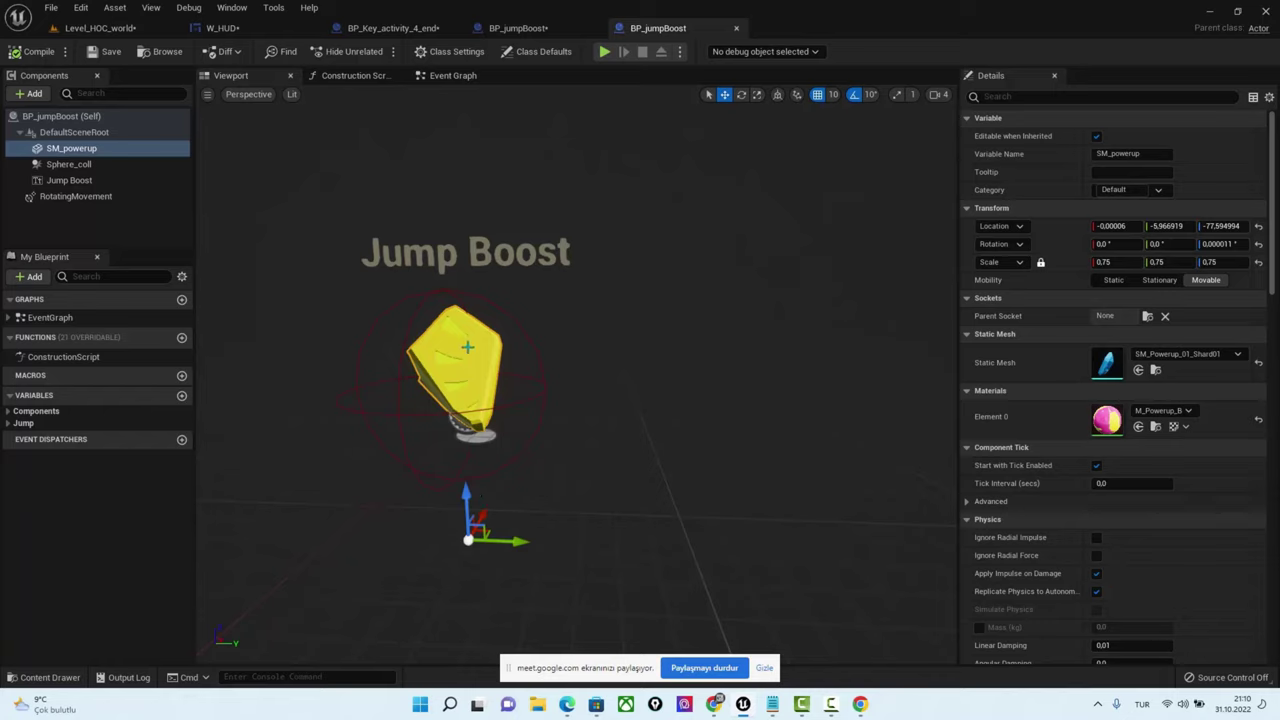
left_click(468, 347)
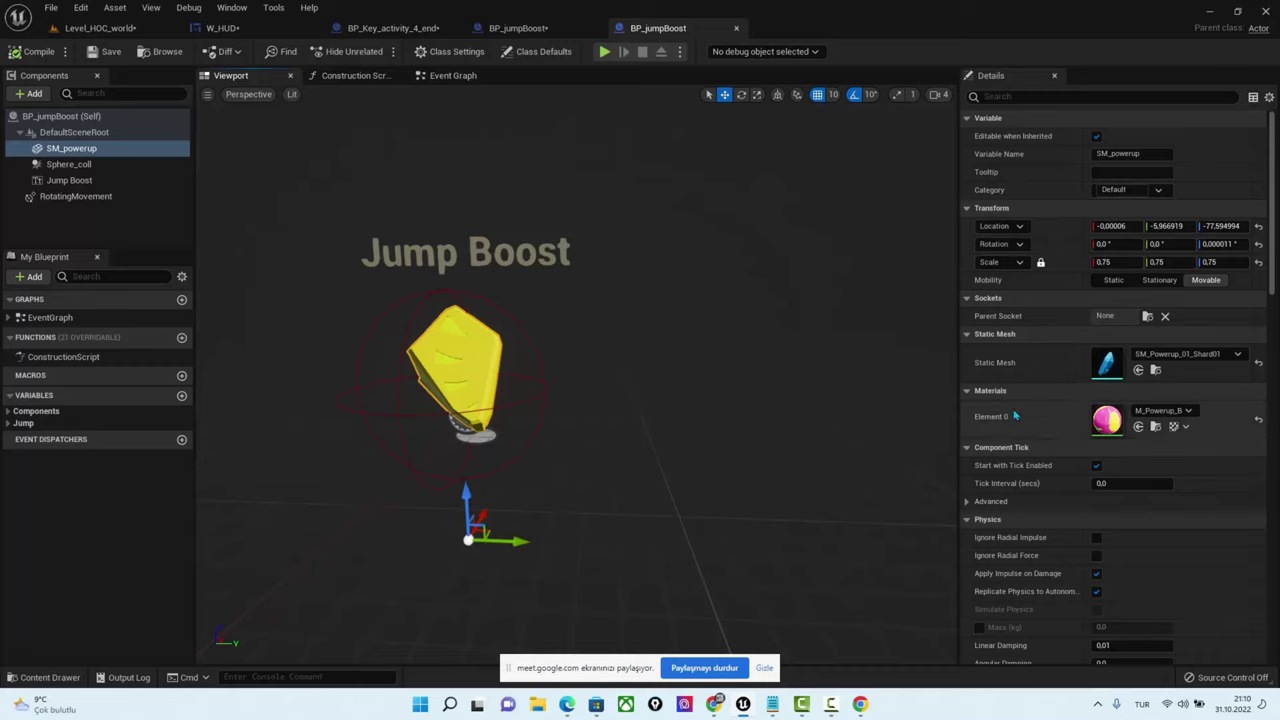
left_click(1186, 410)
left_click(1160, 358)
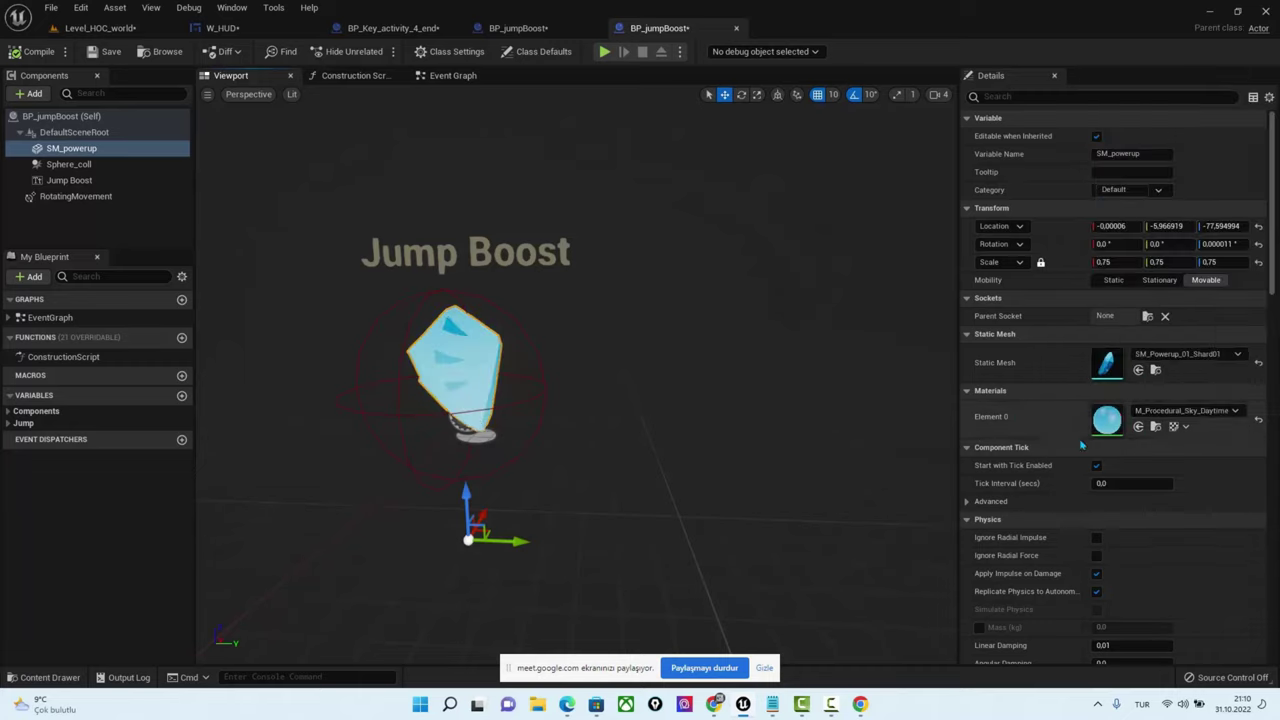
left_click(1170, 410)
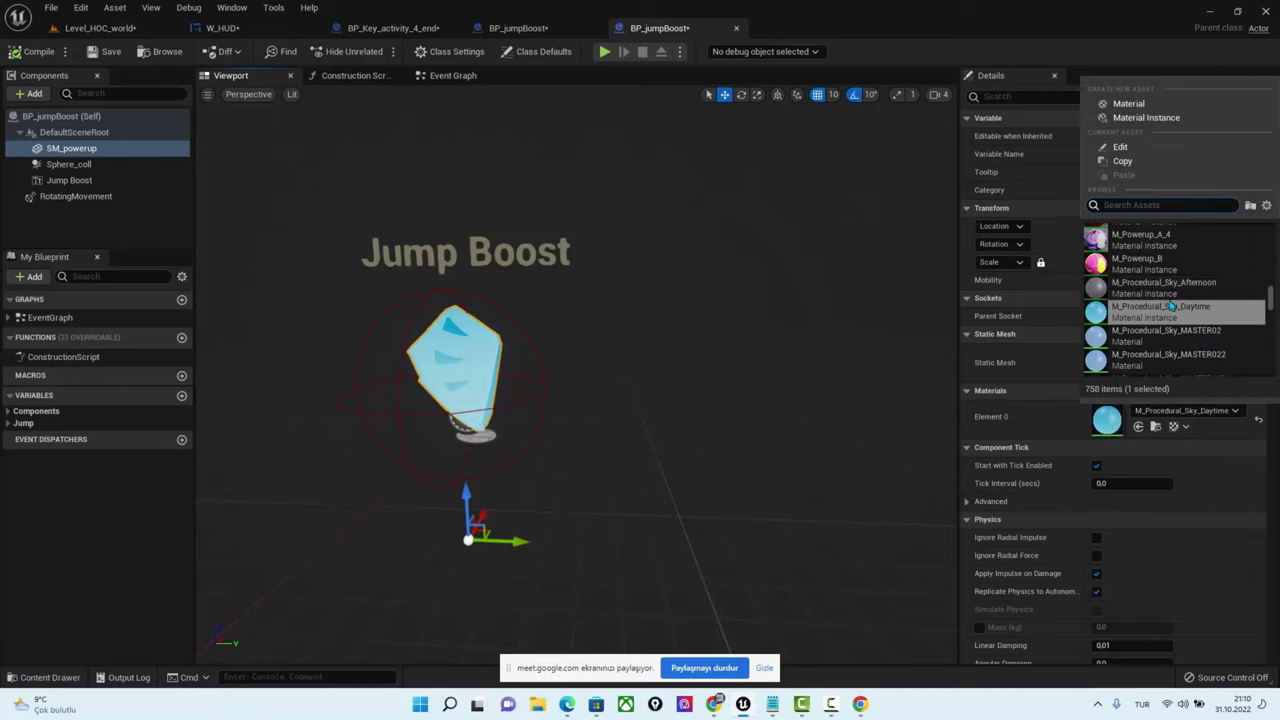
left_click(1098, 313)
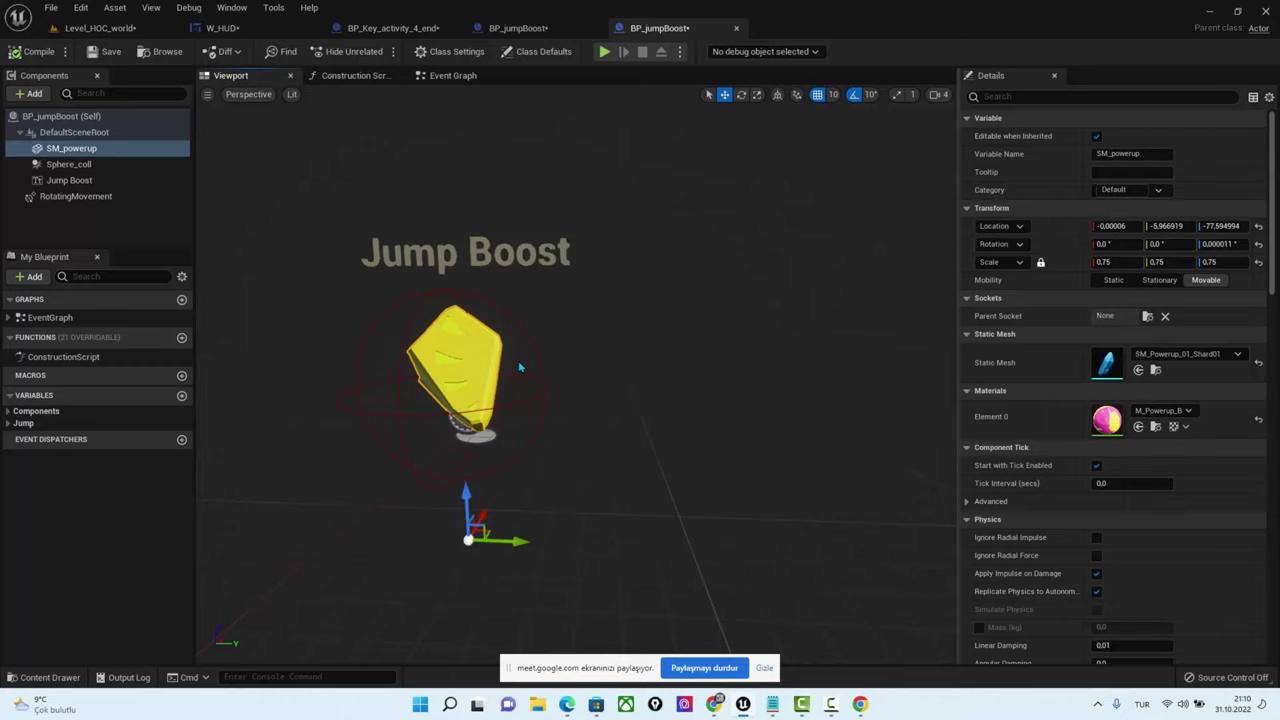
left_click(68, 164)
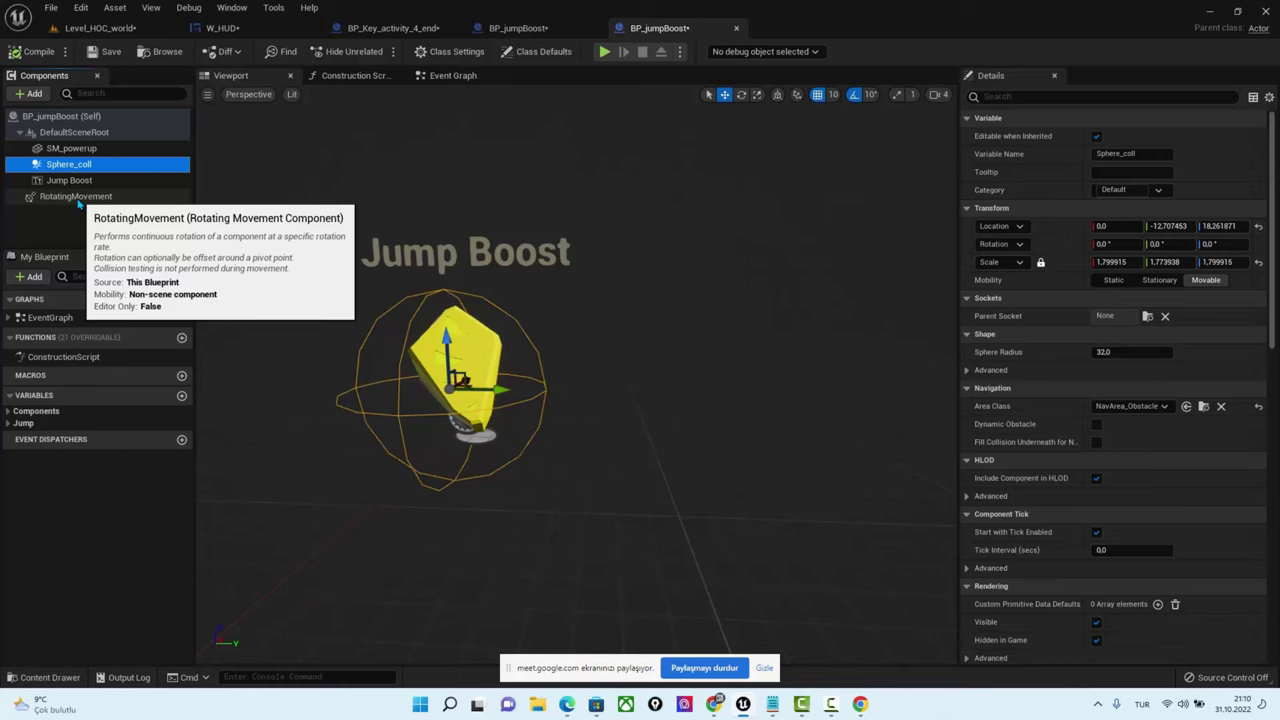
View the RotatingMovement component's 180 rotation rate, then go to the Event Graph
left_click(90, 197)
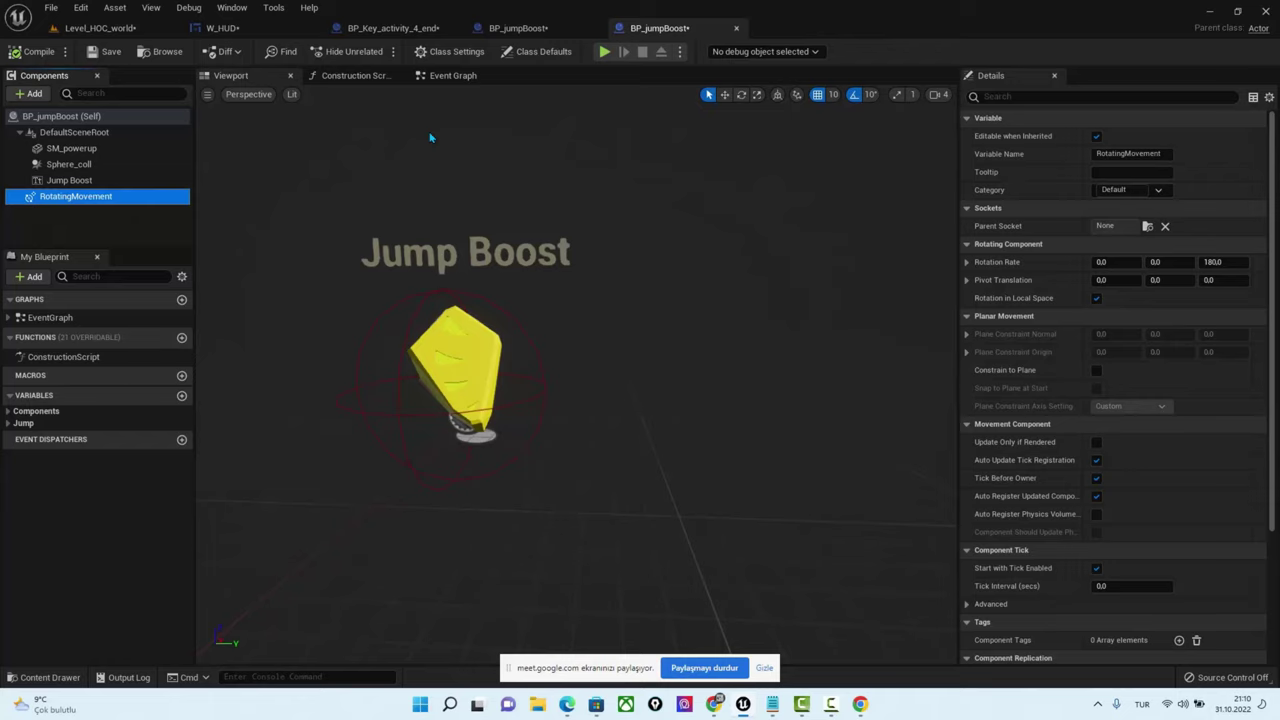
left_click(453, 75)
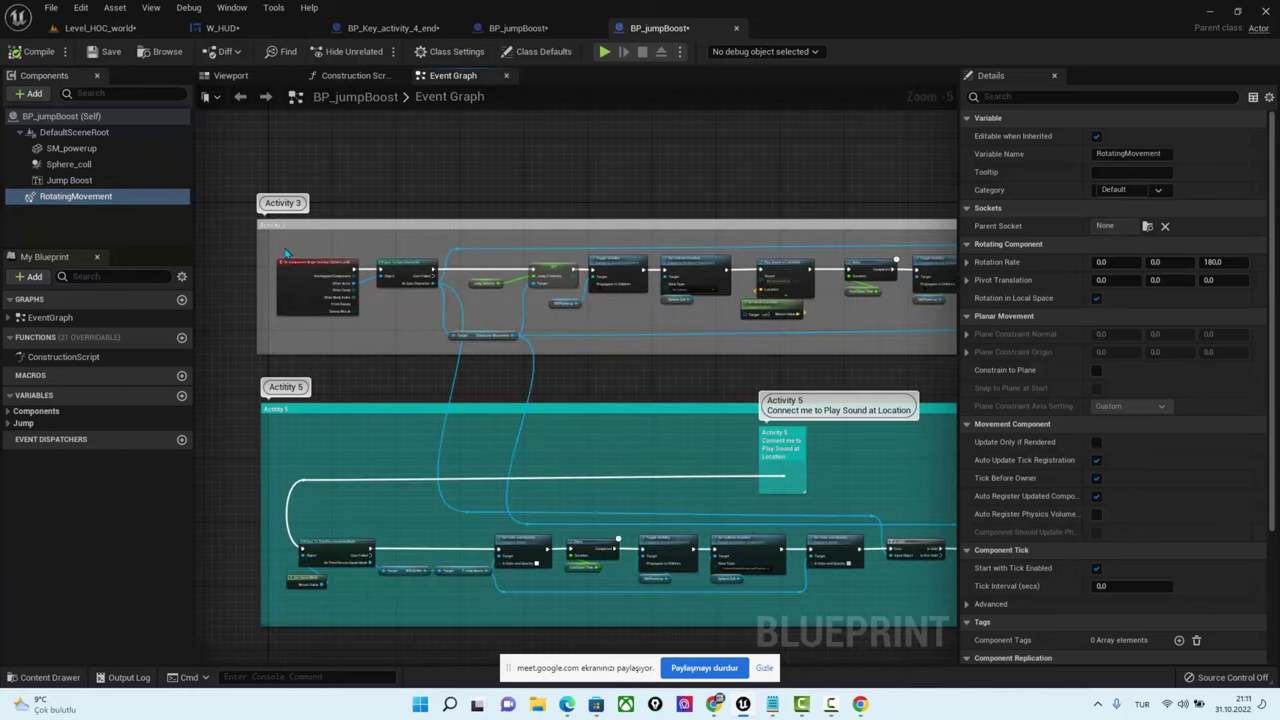
scroll(288, 255, "up", 5)
left_click(330, 340)
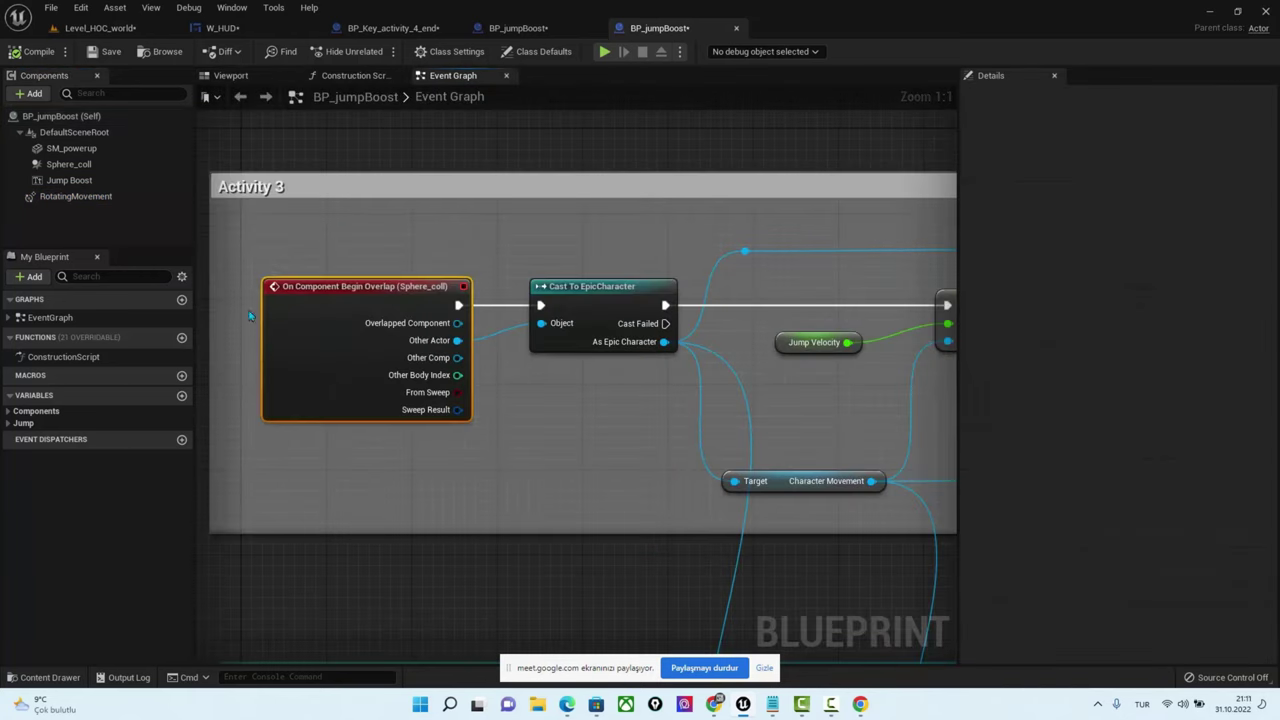
mouse_move(284, 378)
mouse_move(340, 288)
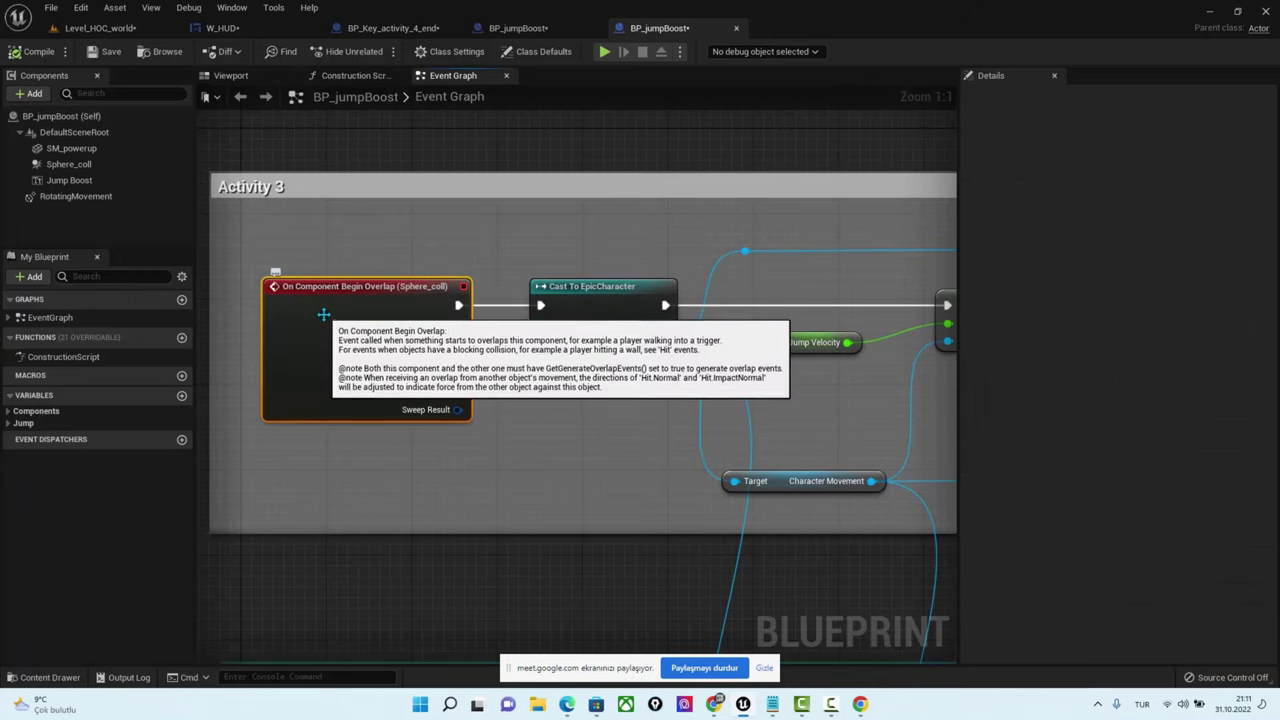
left_click(129, 167)
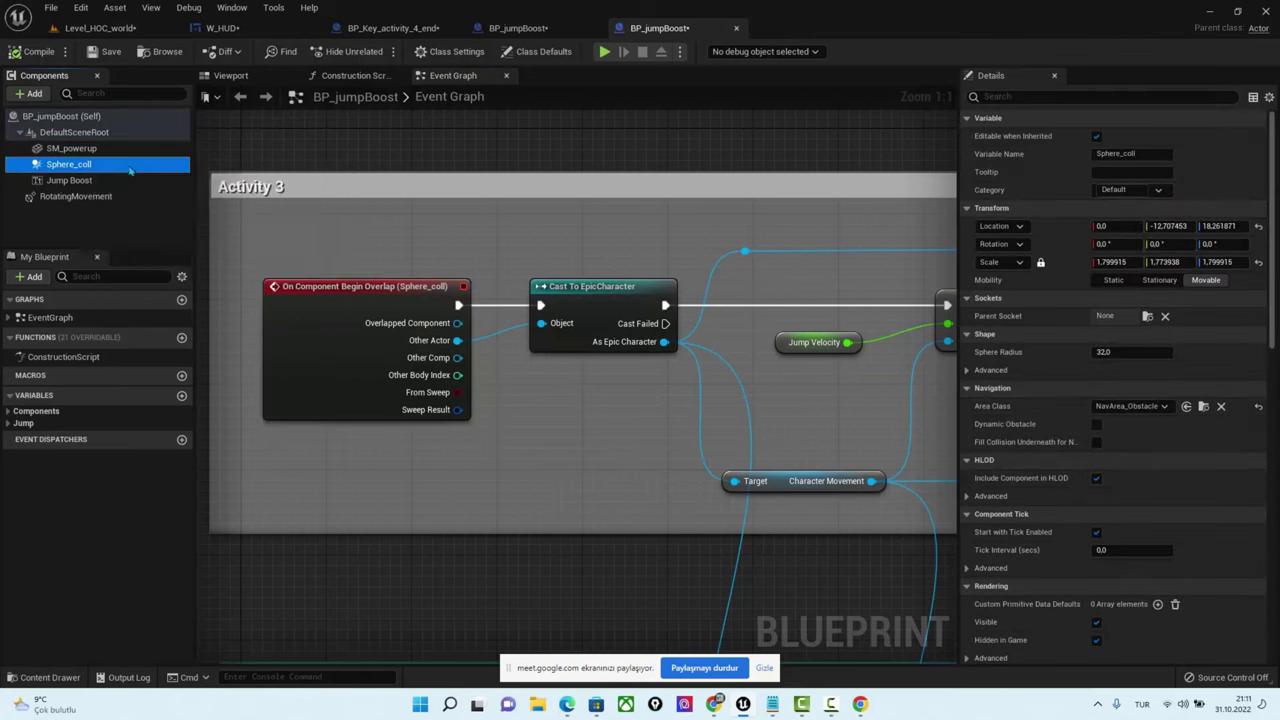
scroll(1185, 363, "down", 3)
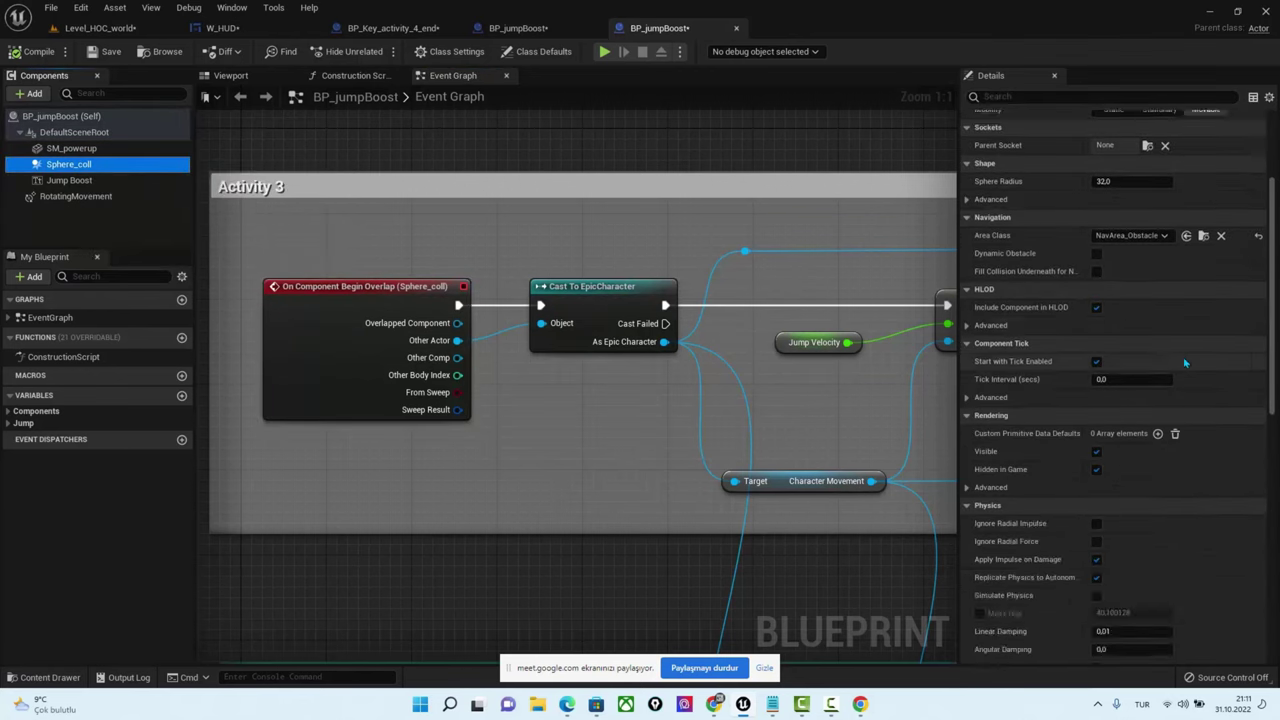
scroll(1185, 363, "down", 5)
scroll(1185, 363, "down", 5)
scroll(1185, 363, "down", 3)
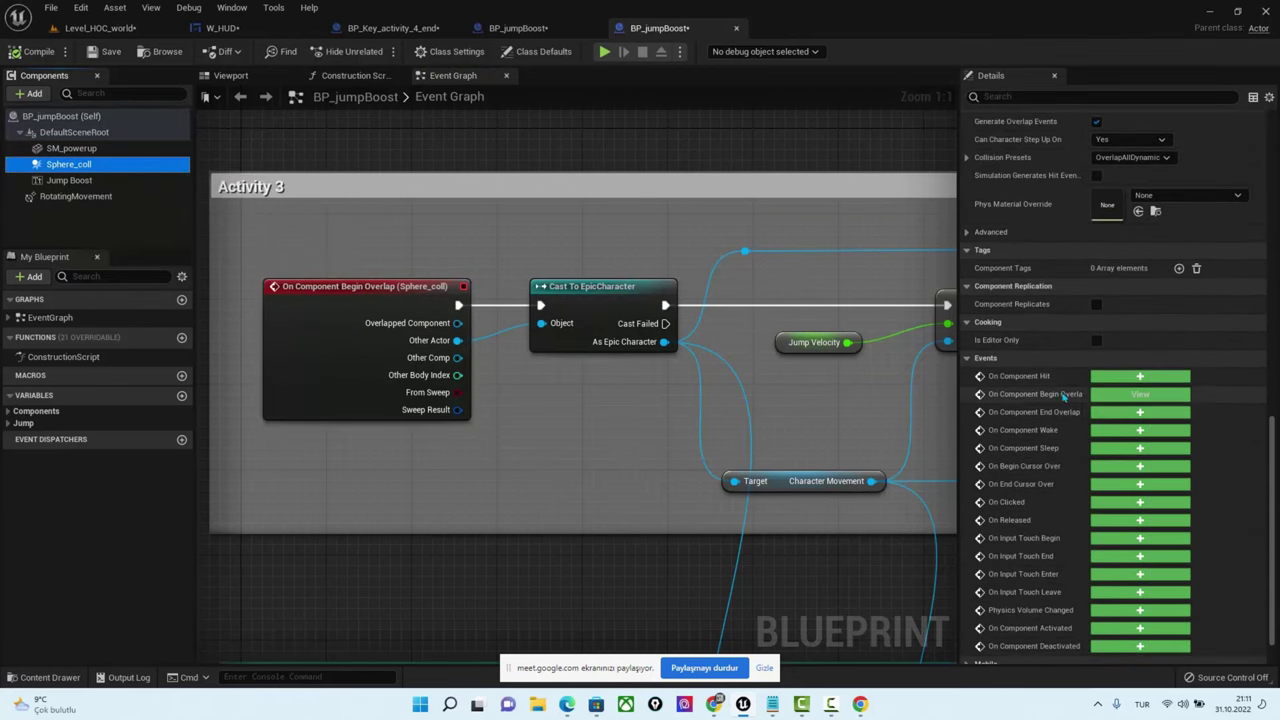
left_click(1140, 394)
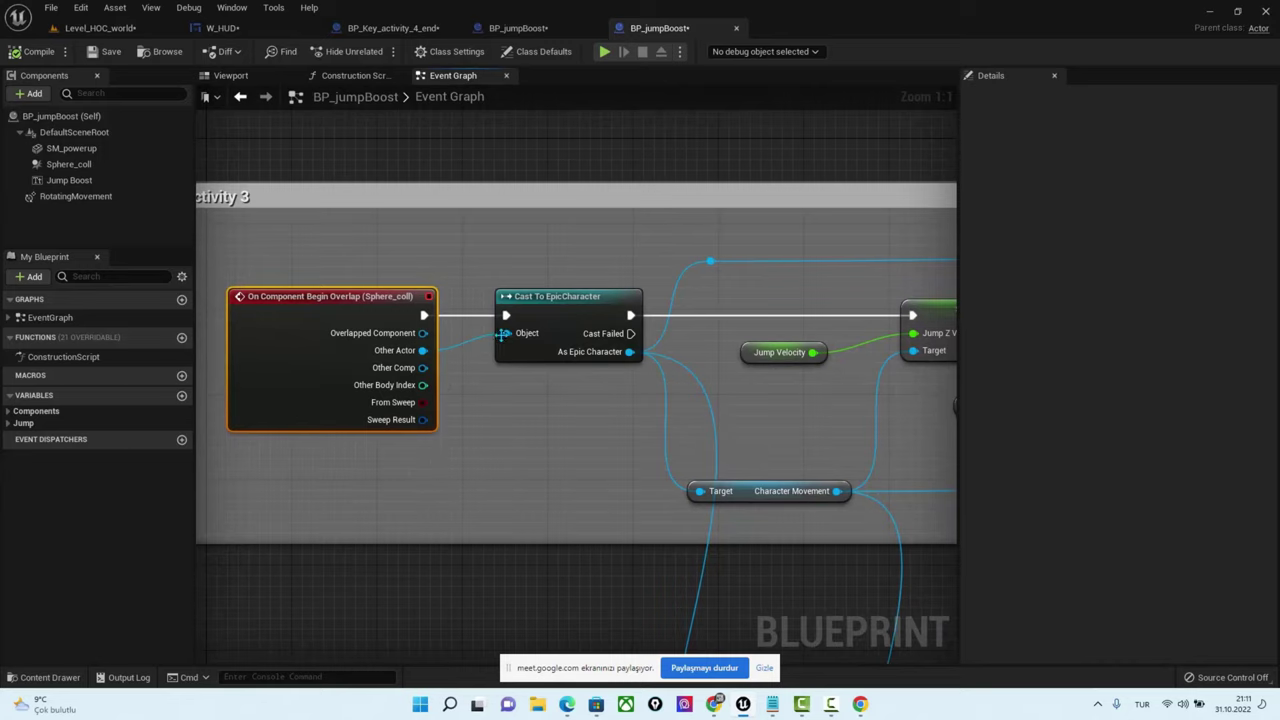
right_click_drag(560, 400, 471, 388)
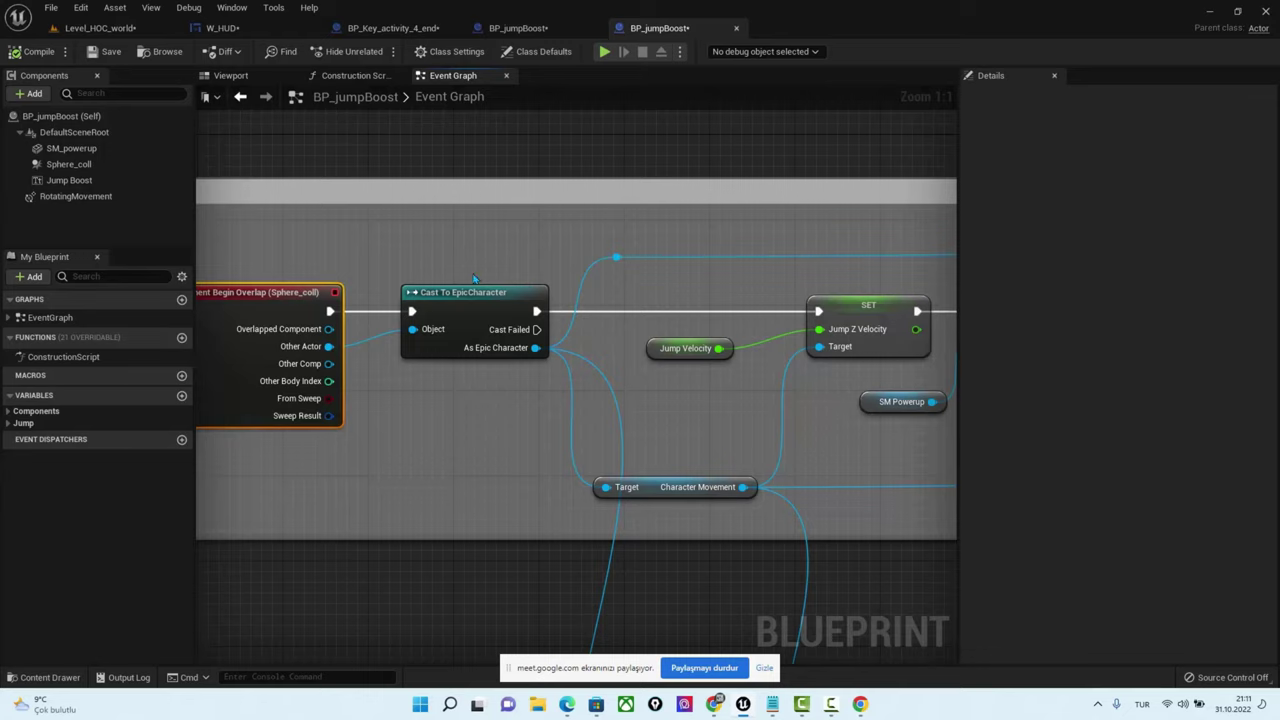
right_click_drag(545, 422, 432, 380)
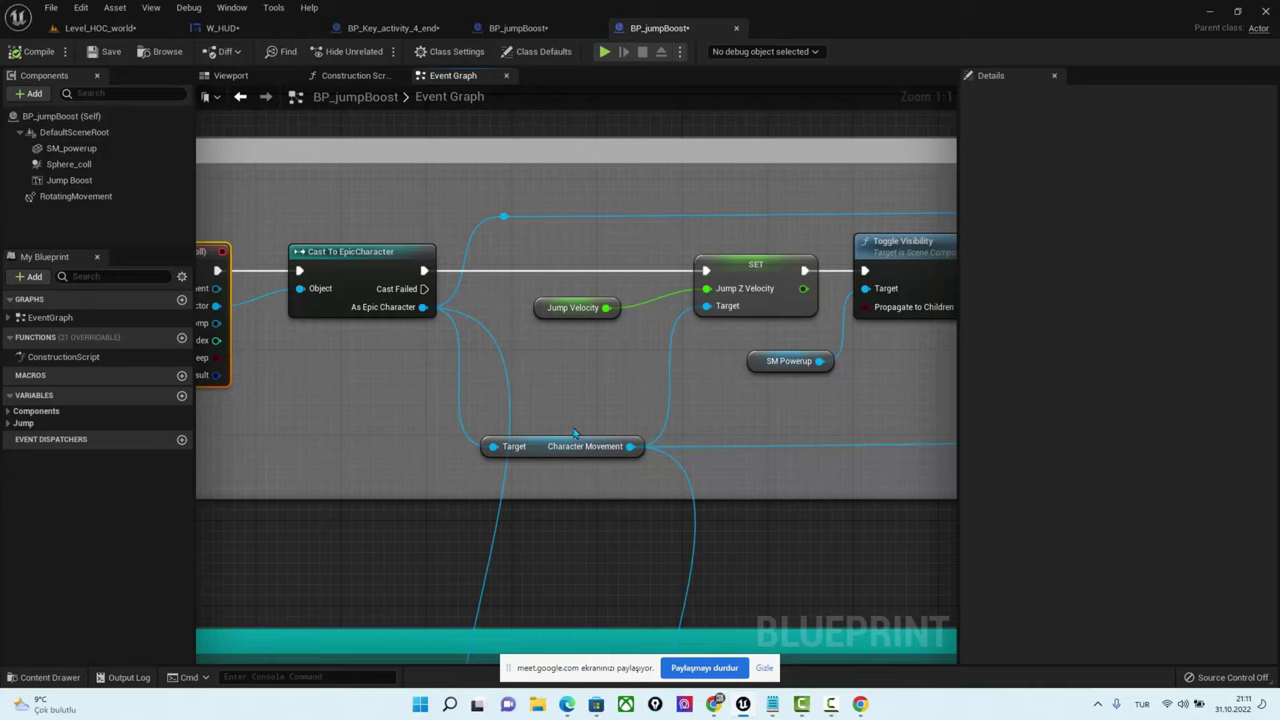
right_click_drag(760, 423, 689, 427)
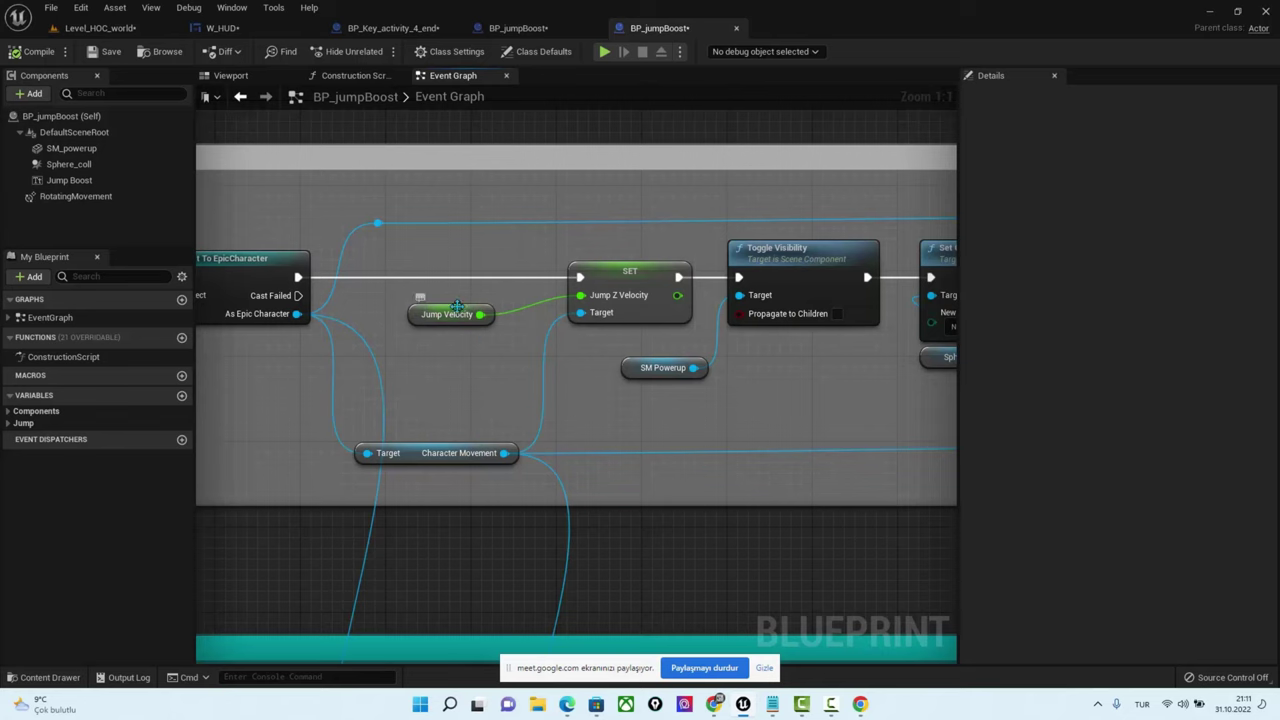
right_click_drag(587, 349, 641, 305)
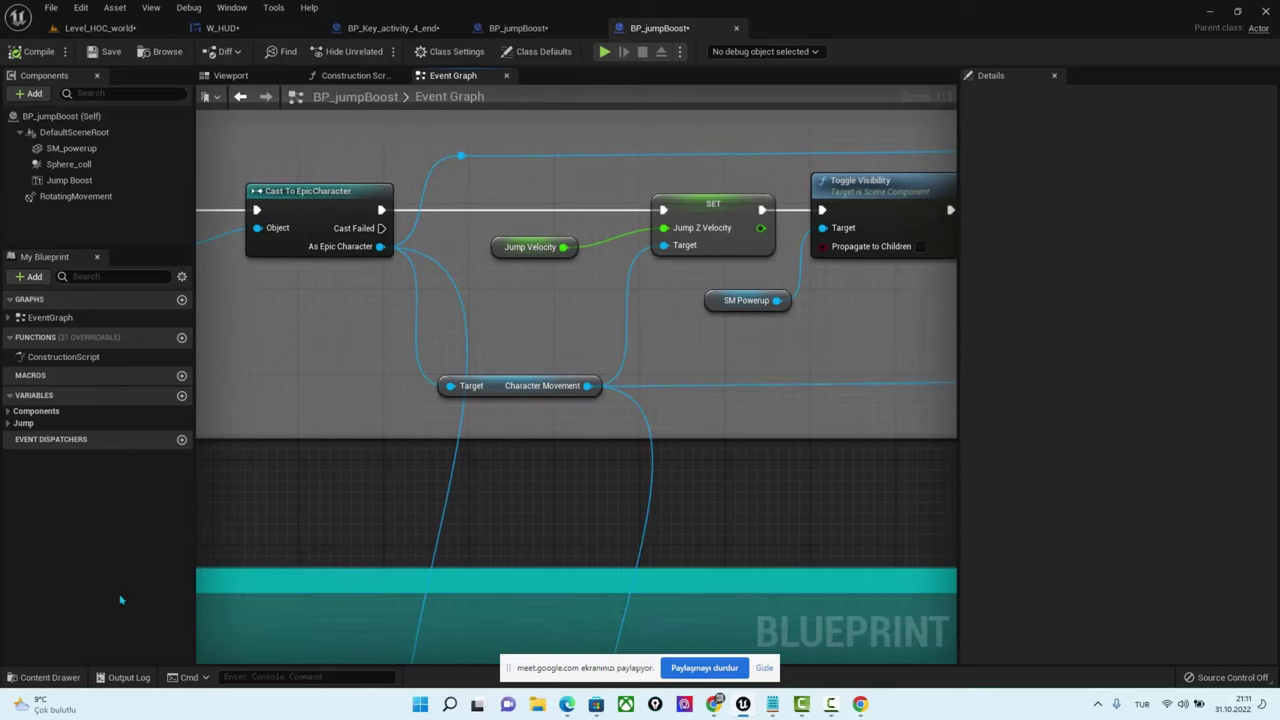
Browse to Content > ThirdPersonBP > Blueprints and open the EpicCharacter Blueprint
left_click(45, 677)
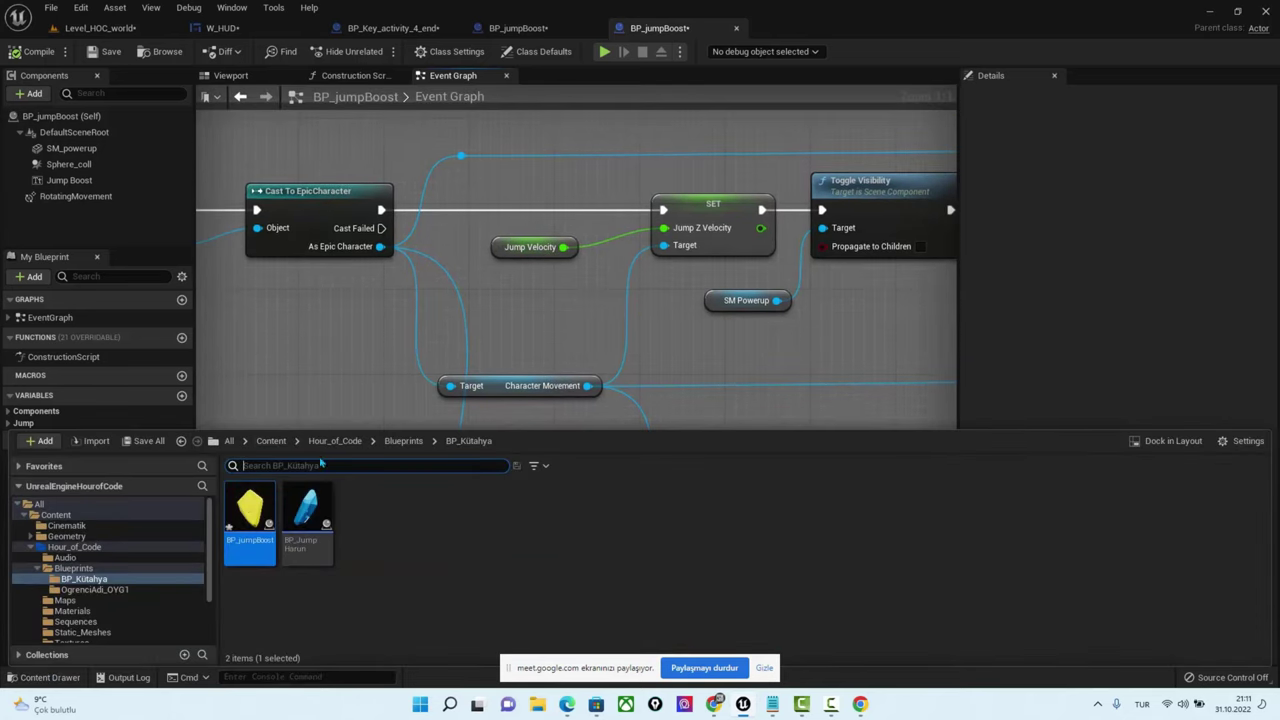
left_click(270, 441)
double_click(545, 514)
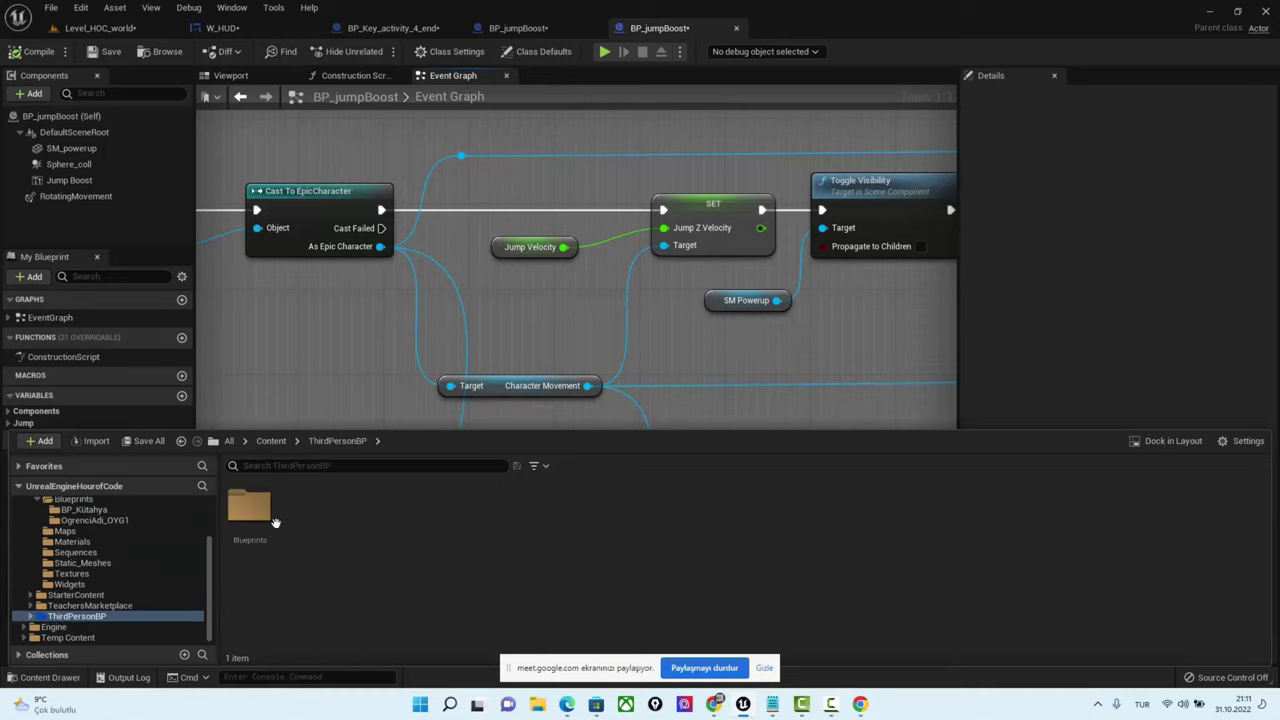
double_click(250, 510)
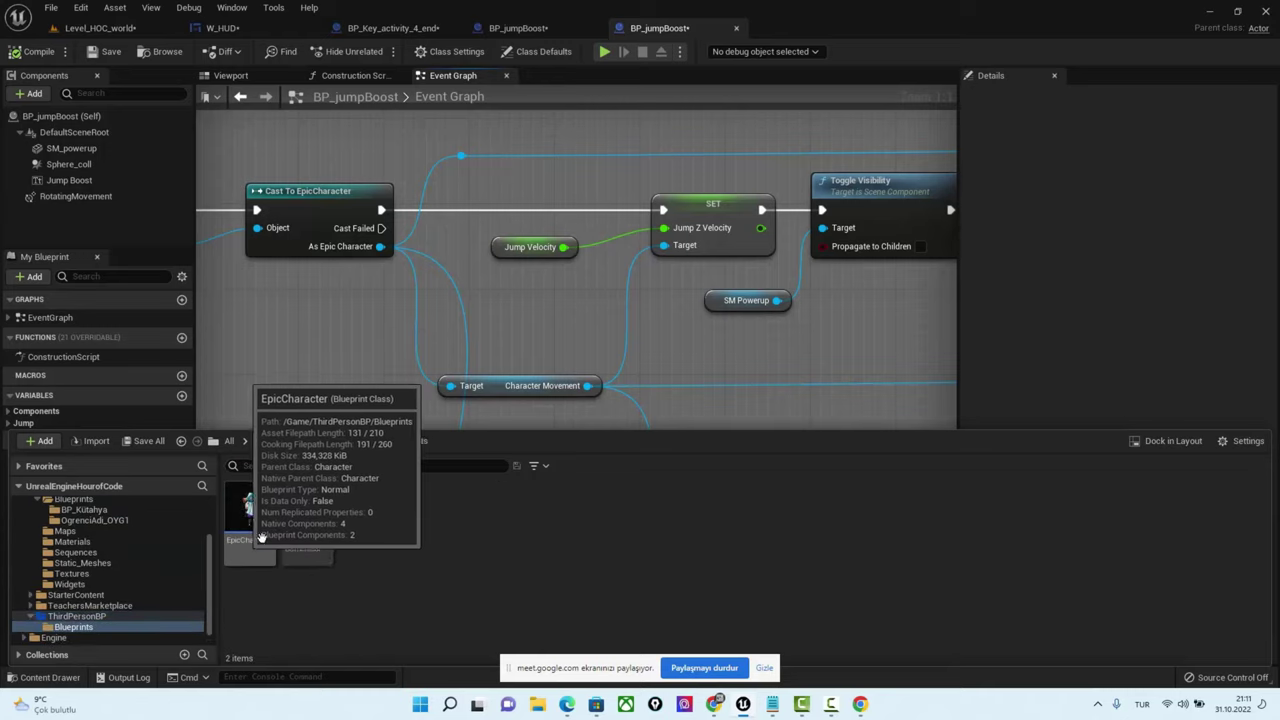
scroll(268, 545, "up", 2, "ctrl")
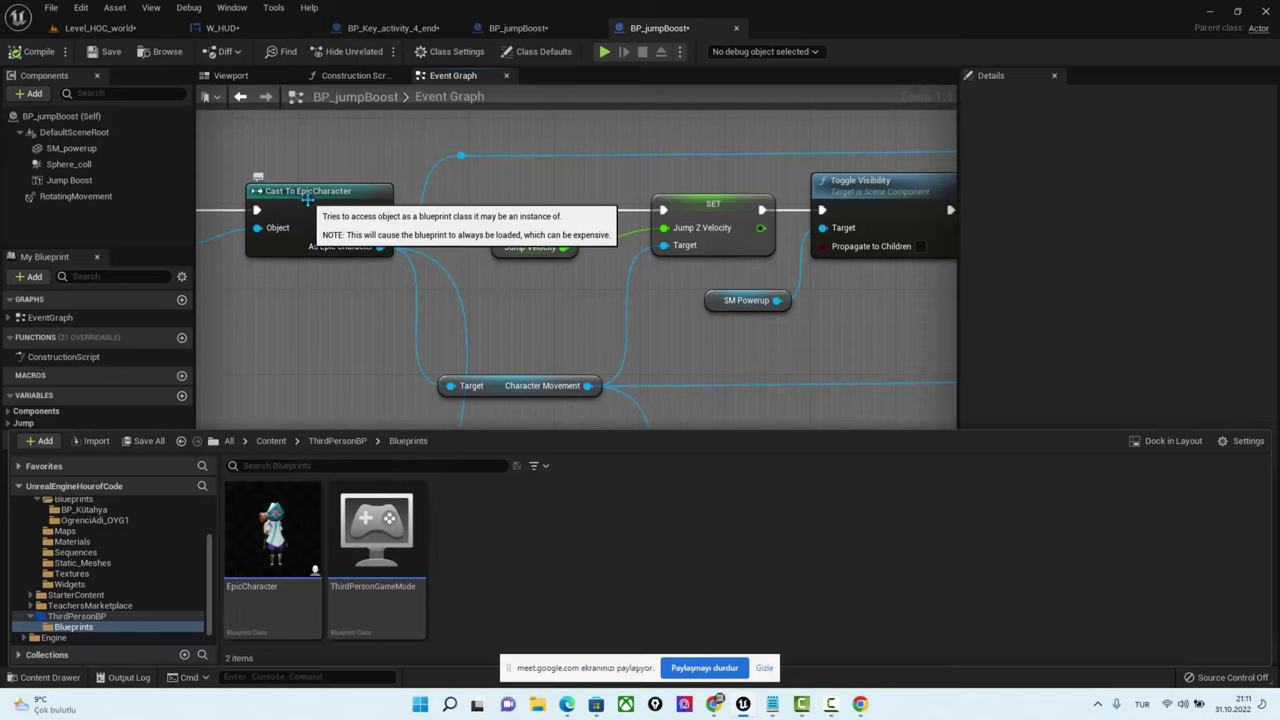
right_click_drag(308, 199, 427, 162)
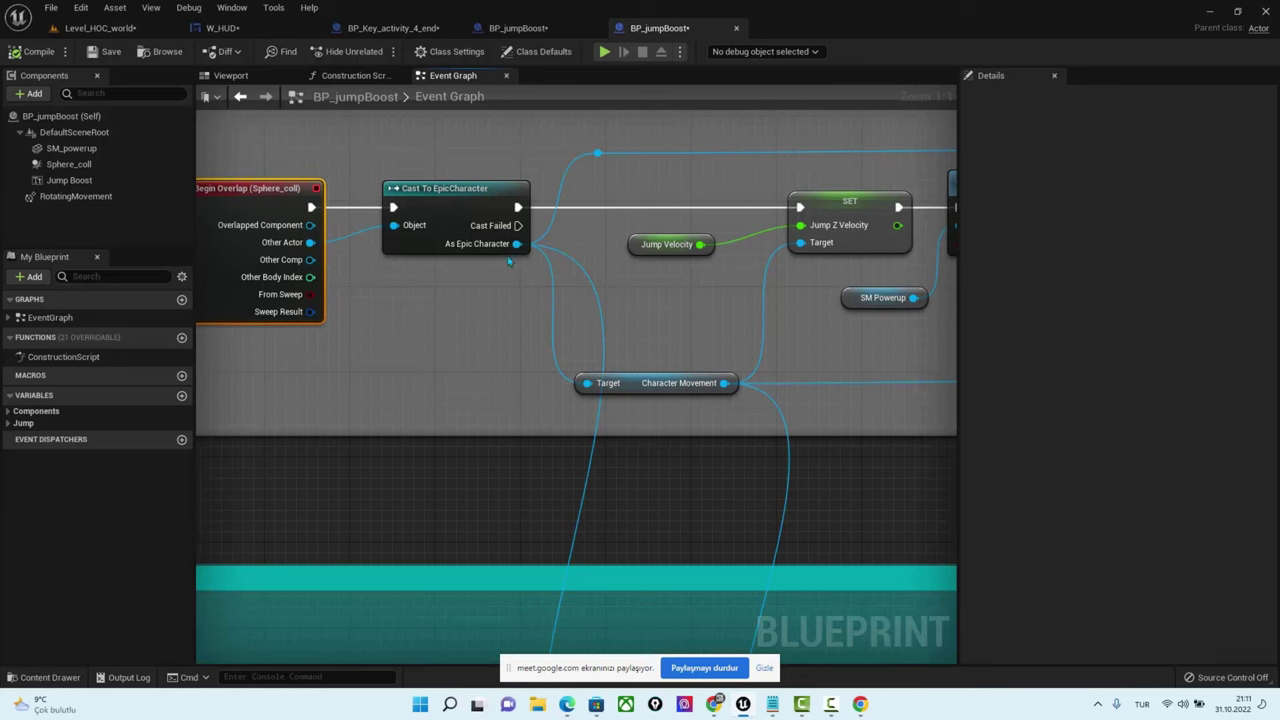
left_click(50, 677)
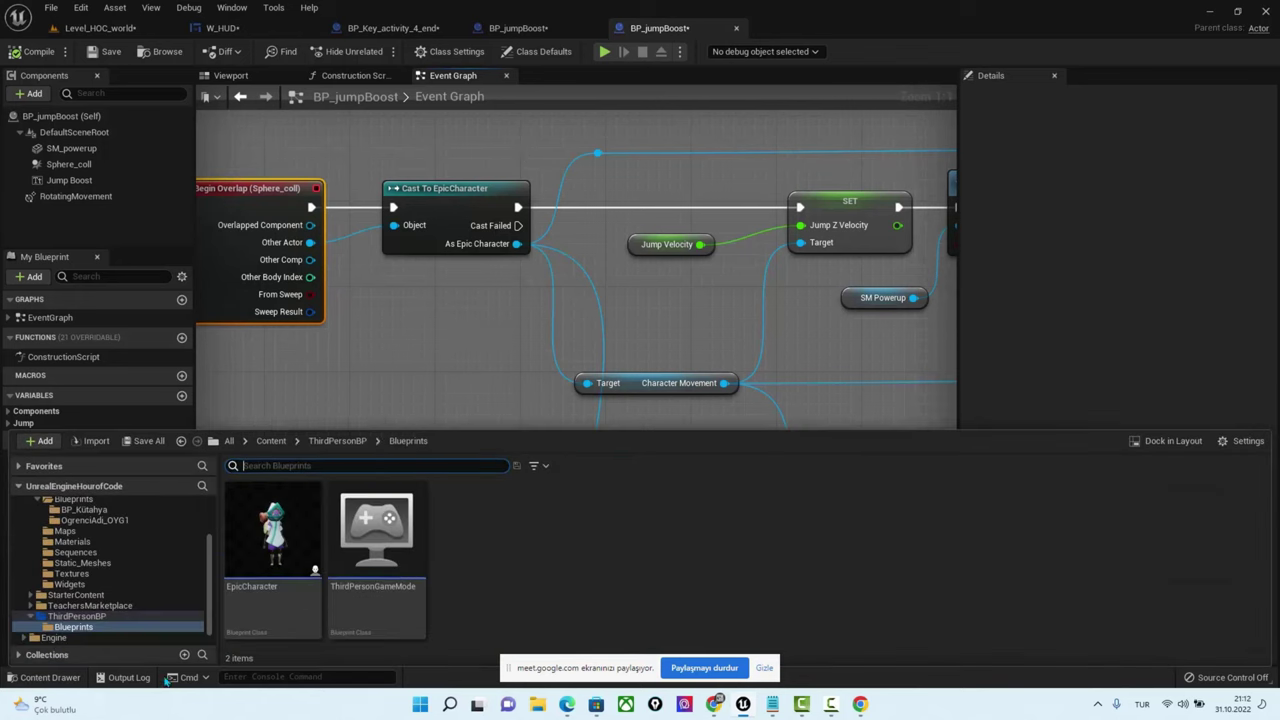
double_click(281, 537)
Select Character Movement in EpicCharacter's Viewport tab and float its editor as a separate window
right_click_drag(440, 338, 466, 307)
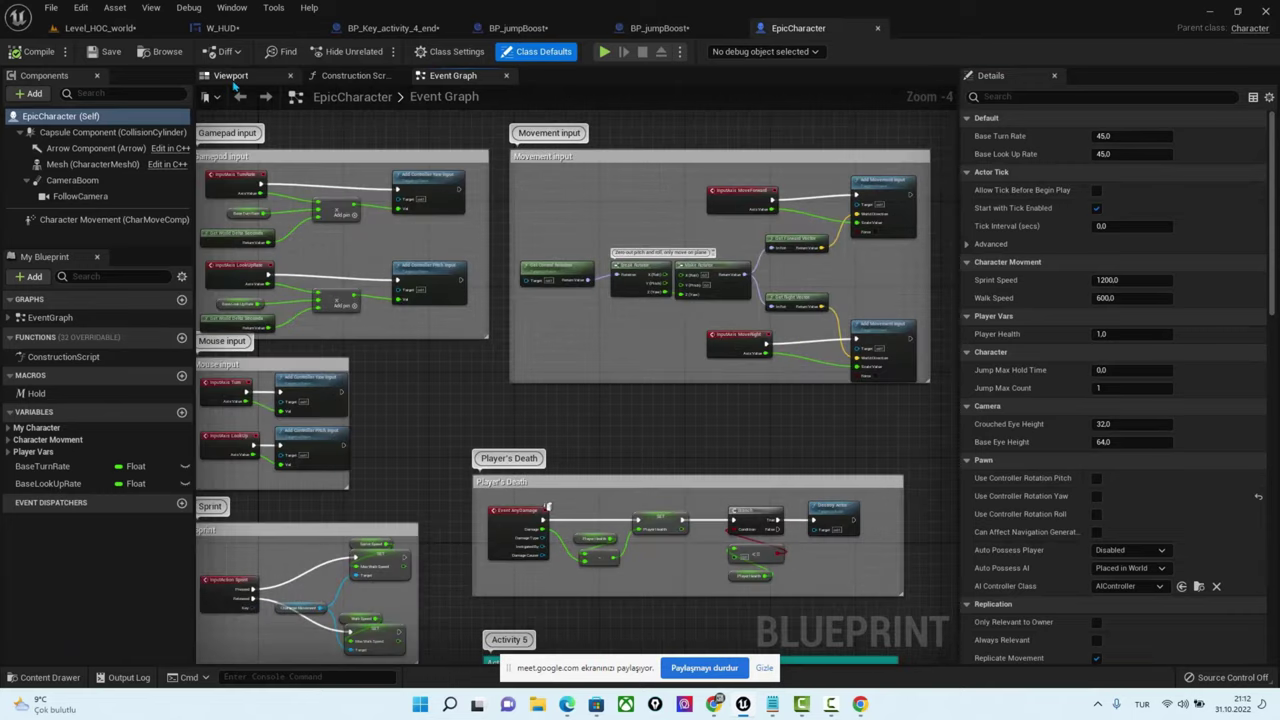
left_click(230, 75)
scroll(611, 391, "up", 5)
scroll(611, 391, "down", 5)
mouse_move(611, 391)
left_mouse_down()
mouse_move(349, 388)
mouse_move(260, 330)
left_mouse_up()
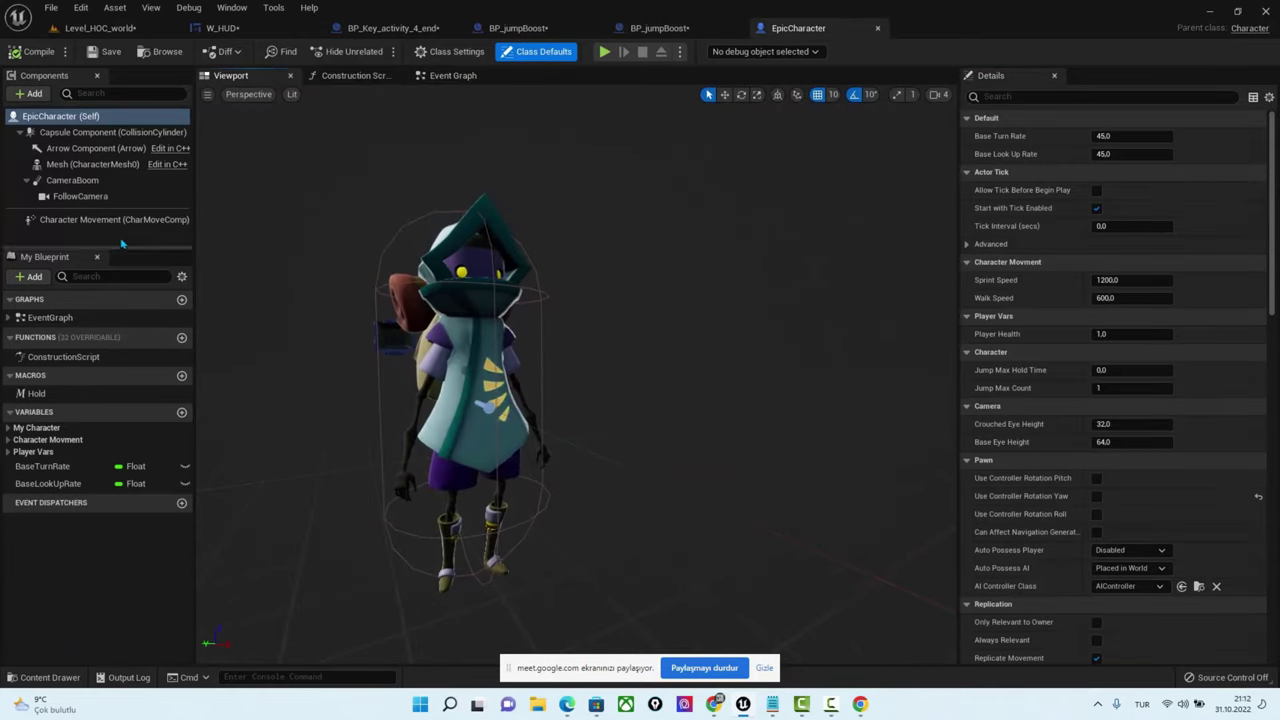
mouse_move(70, 226)
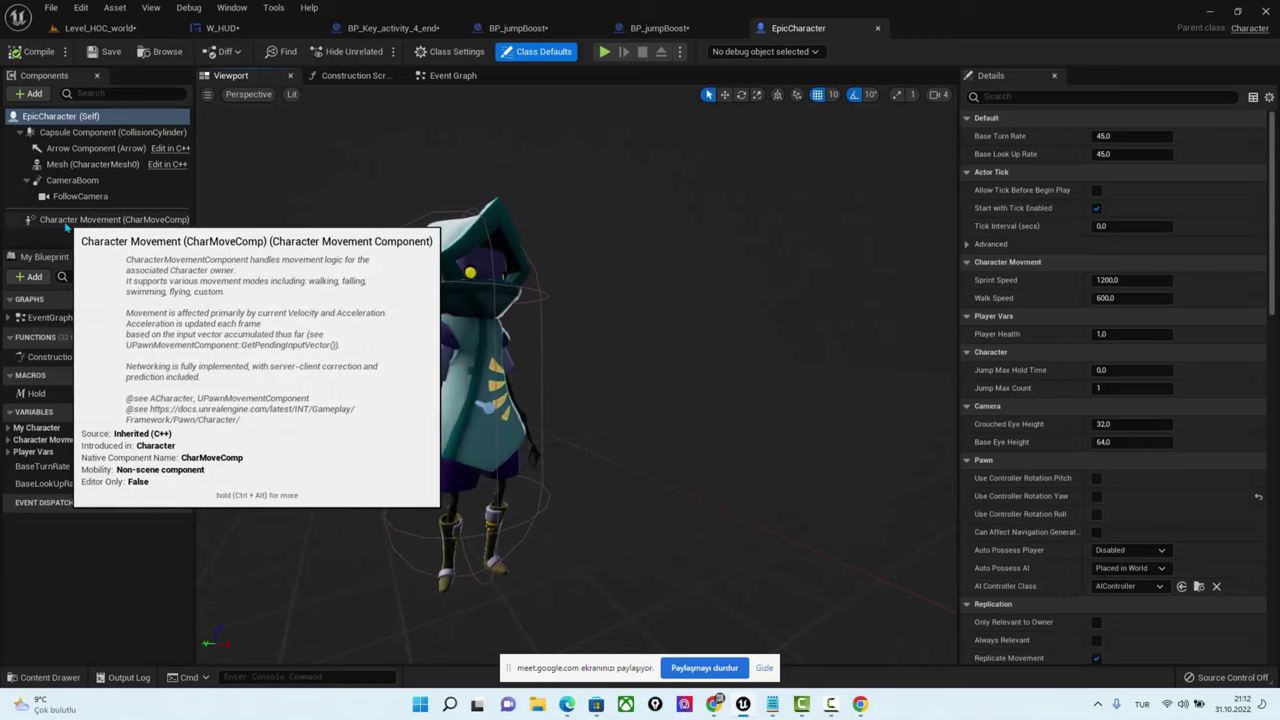
left_click(84, 221)
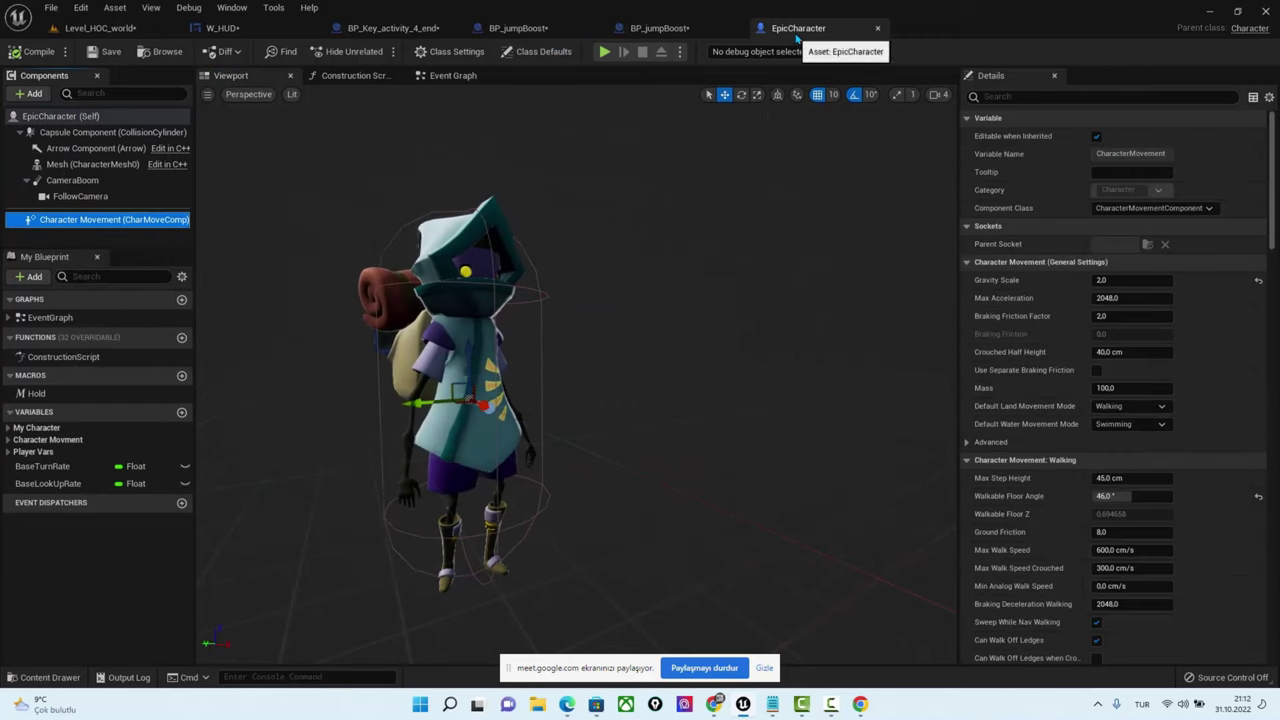
mouse_move(800, 28)
left_mouse_down()
mouse_move(653, 148)
mouse_move(675, 154)
left_mouse_up()
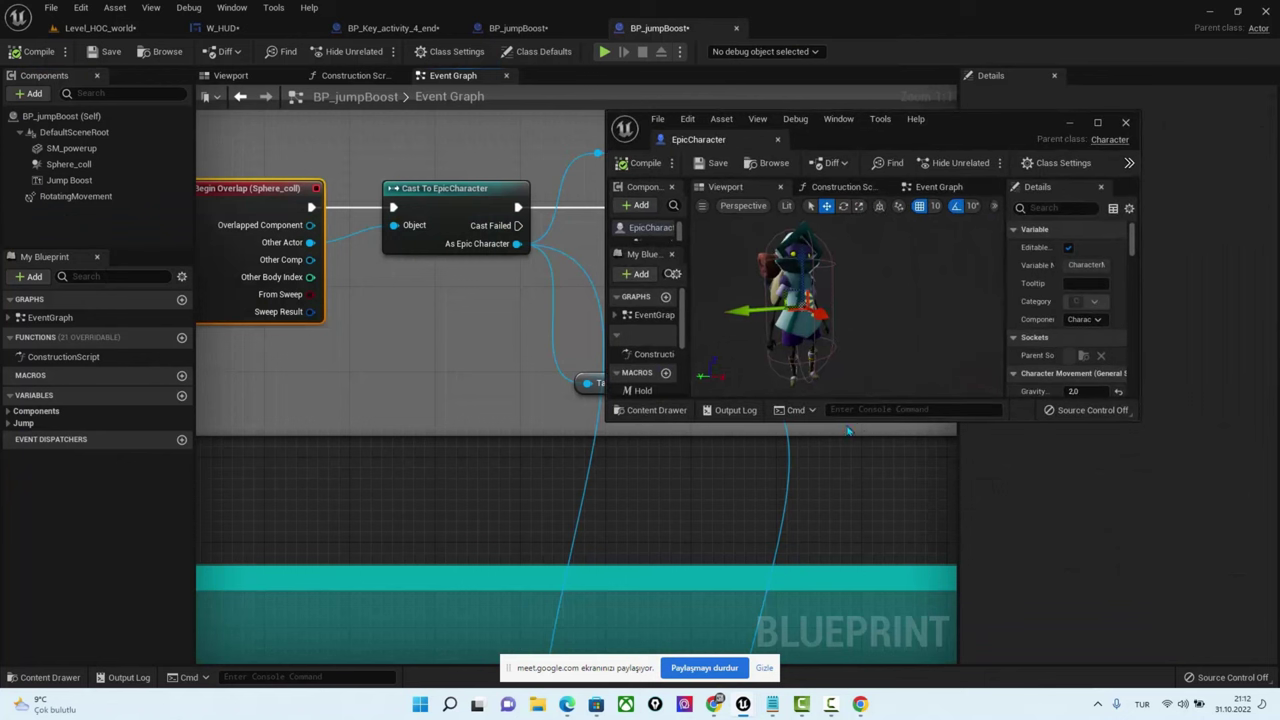
Enlarge the floating EpicCharacter window, widen its panels, and orbit the character preview
left_click_drag(857, 420, 857, 652)
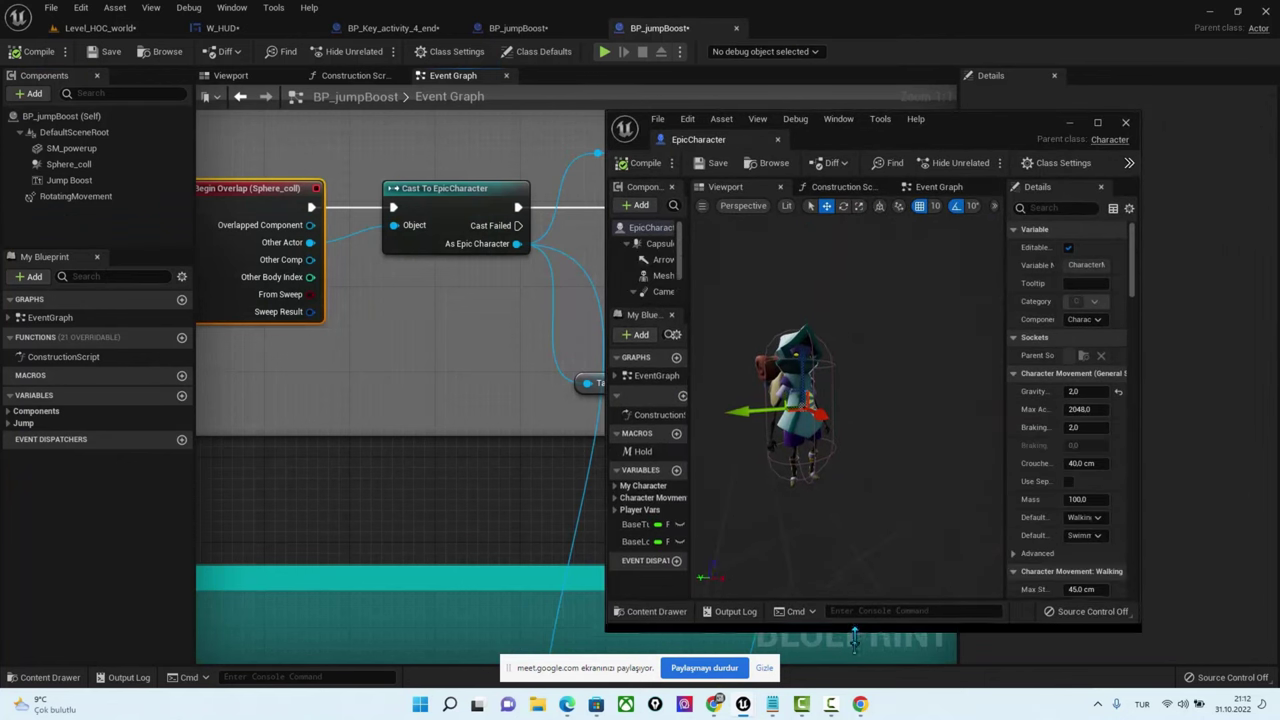
left_click_drag(1148, 393, 1278, 393)
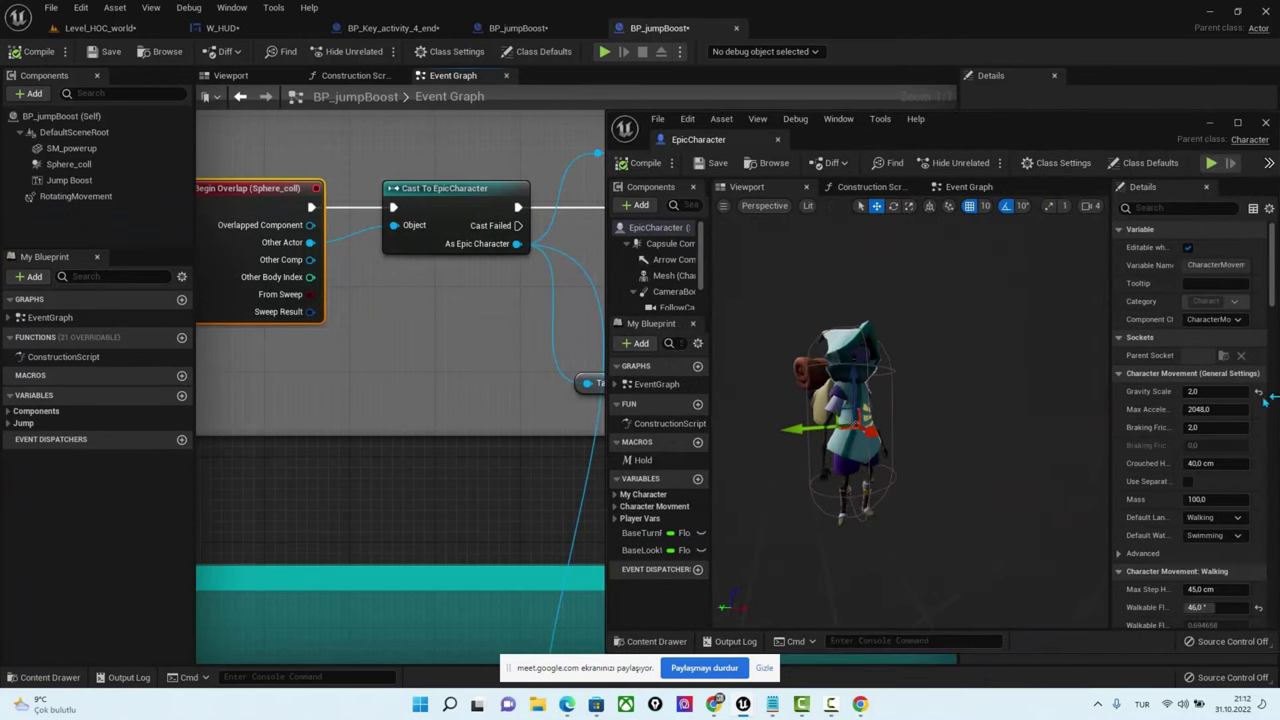
left_click_drag(708, 312, 839, 307)
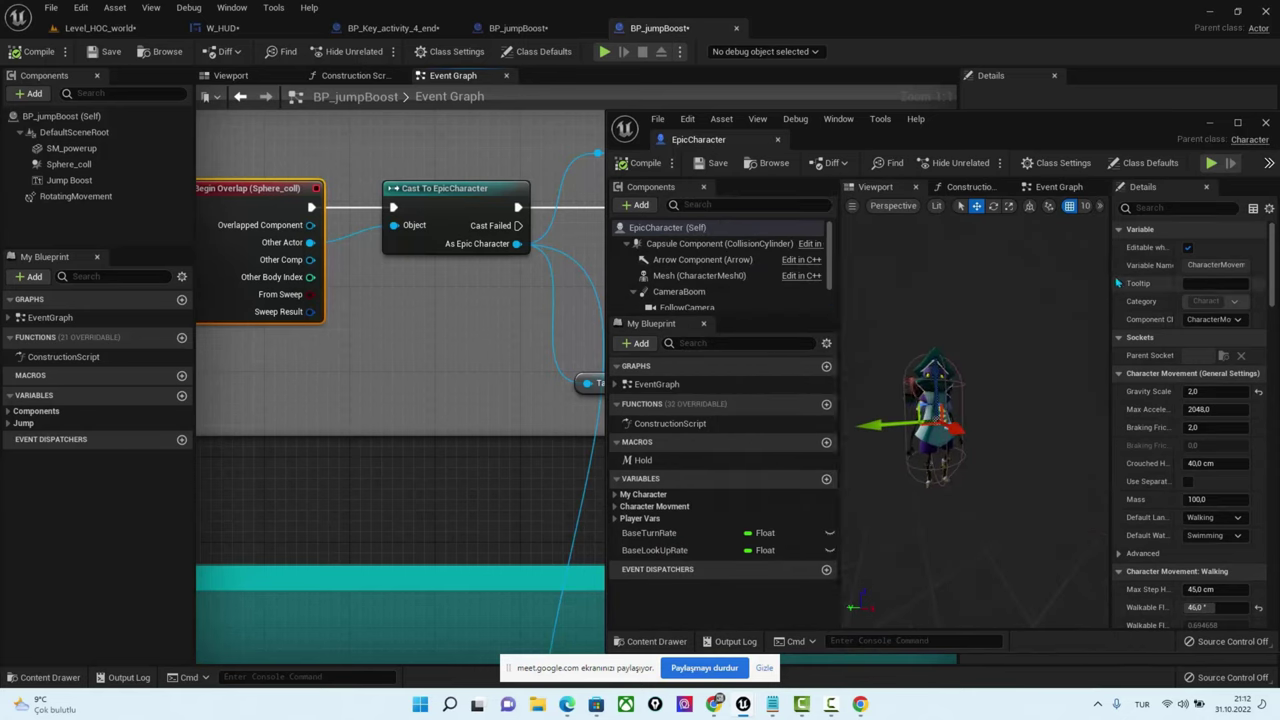
left_click_drag(1116, 283, 1000, 276)
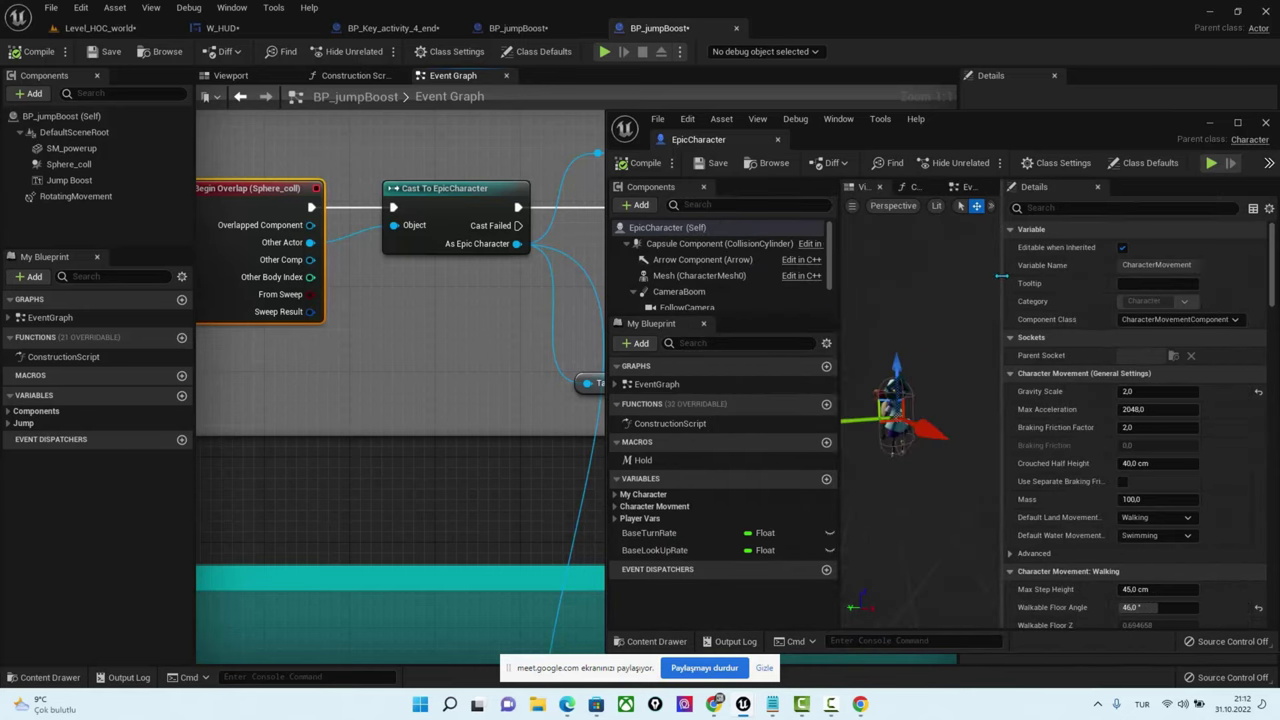
scroll(906, 429, "up", 5)
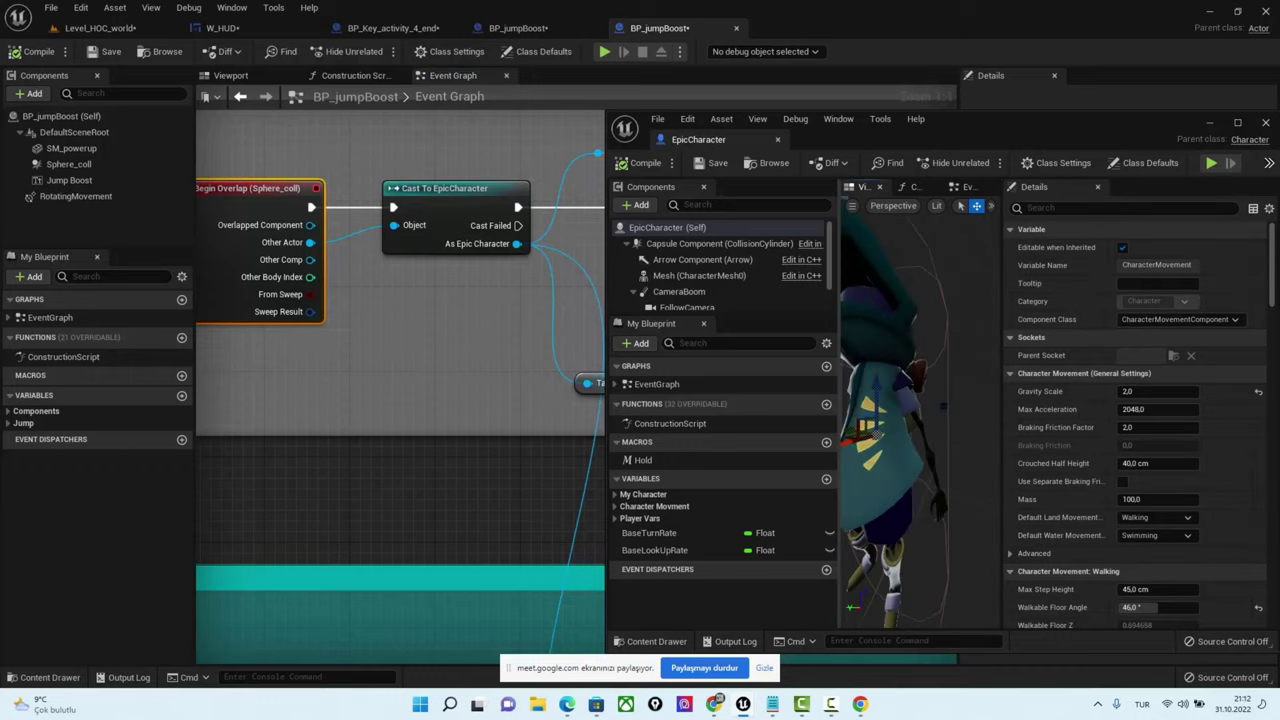
left_click_drag(906, 429, 930, 429)
scroll(926, 412, "down", 5)
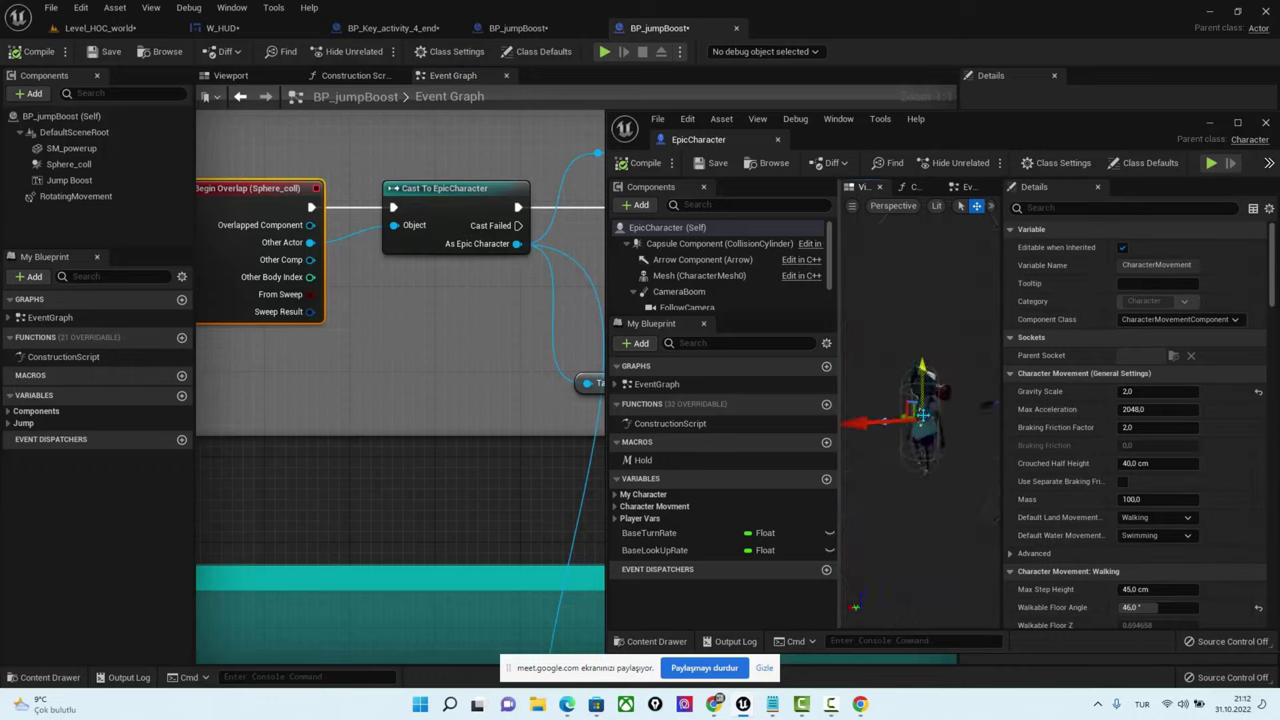
scroll(700, 285, "down", 2)
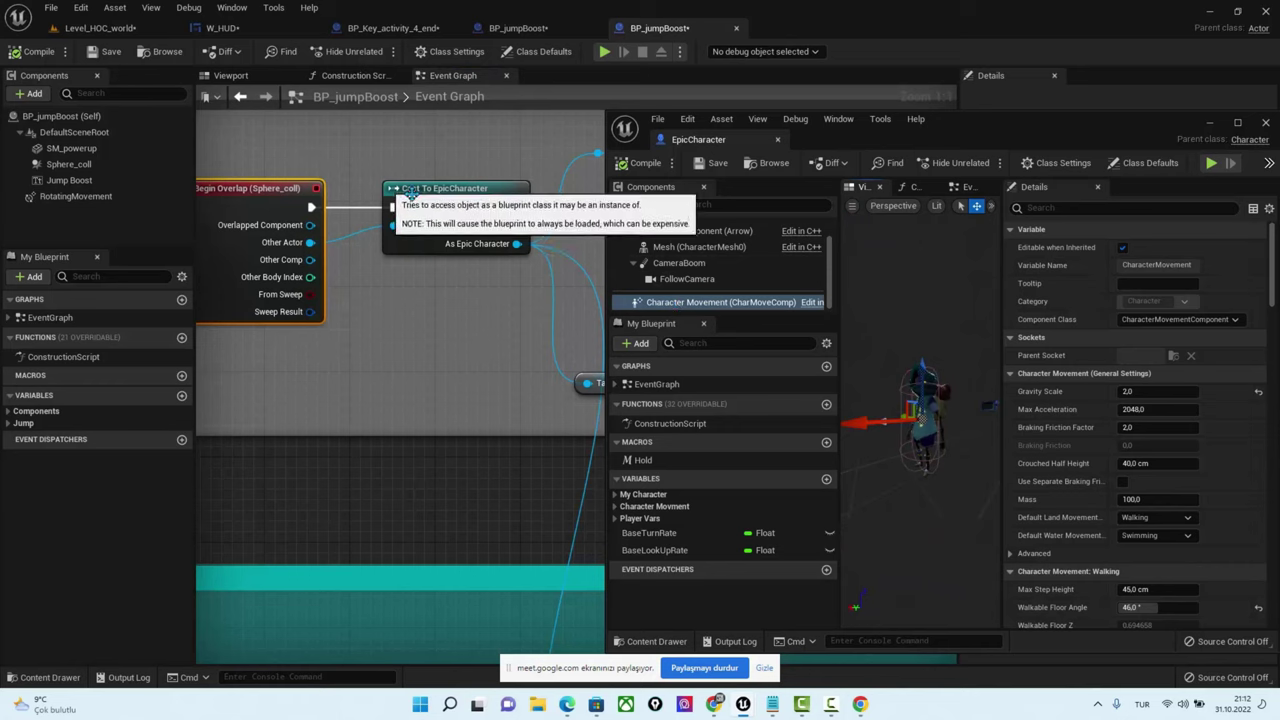
Pan the BP_jumpBoost graph and pull a wire from As Epic Character into empty space
mouse_move(483, 313)
right_mouse_down()
mouse_move(254, 305)
mouse_move(492, 314)
right_mouse_up()
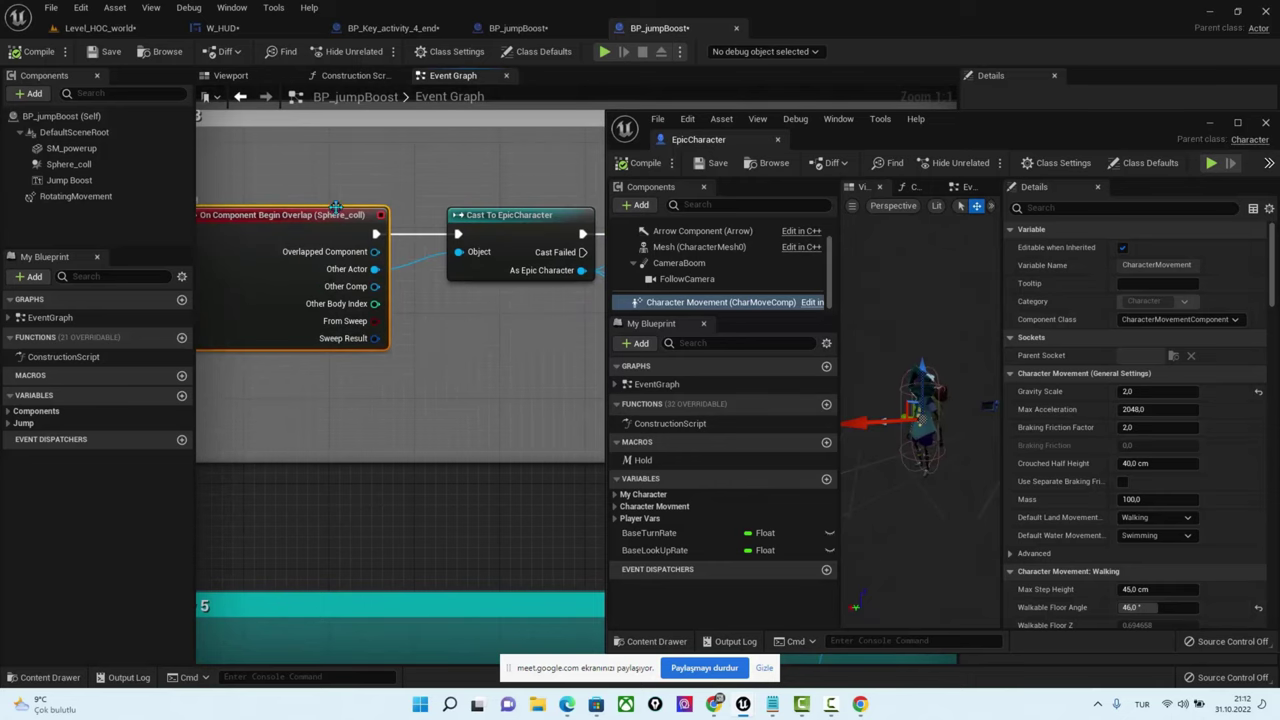
right_click_drag(350, 294, 323, 294)
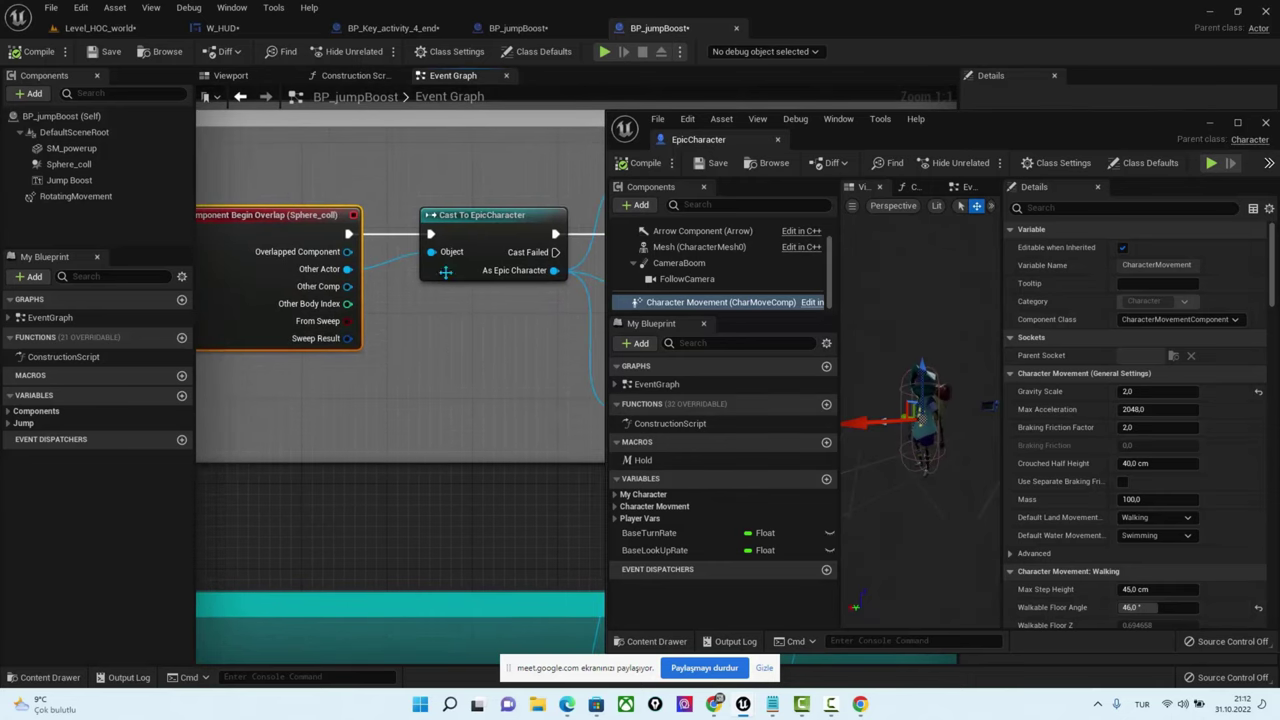
mouse_move(445, 271)
right_mouse_down()
mouse_move(387, 287)
mouse_move(352, 342)
right_mouse_up()
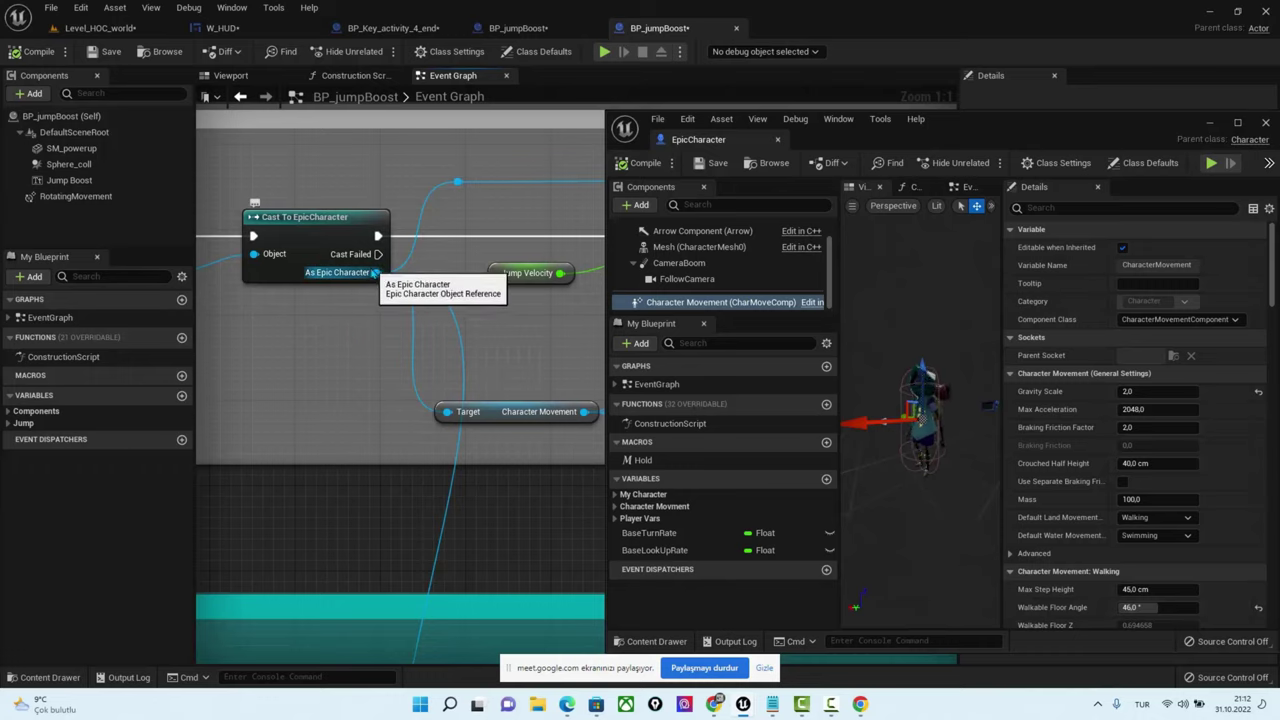
left_click_drag(377, 273, 422, 326)
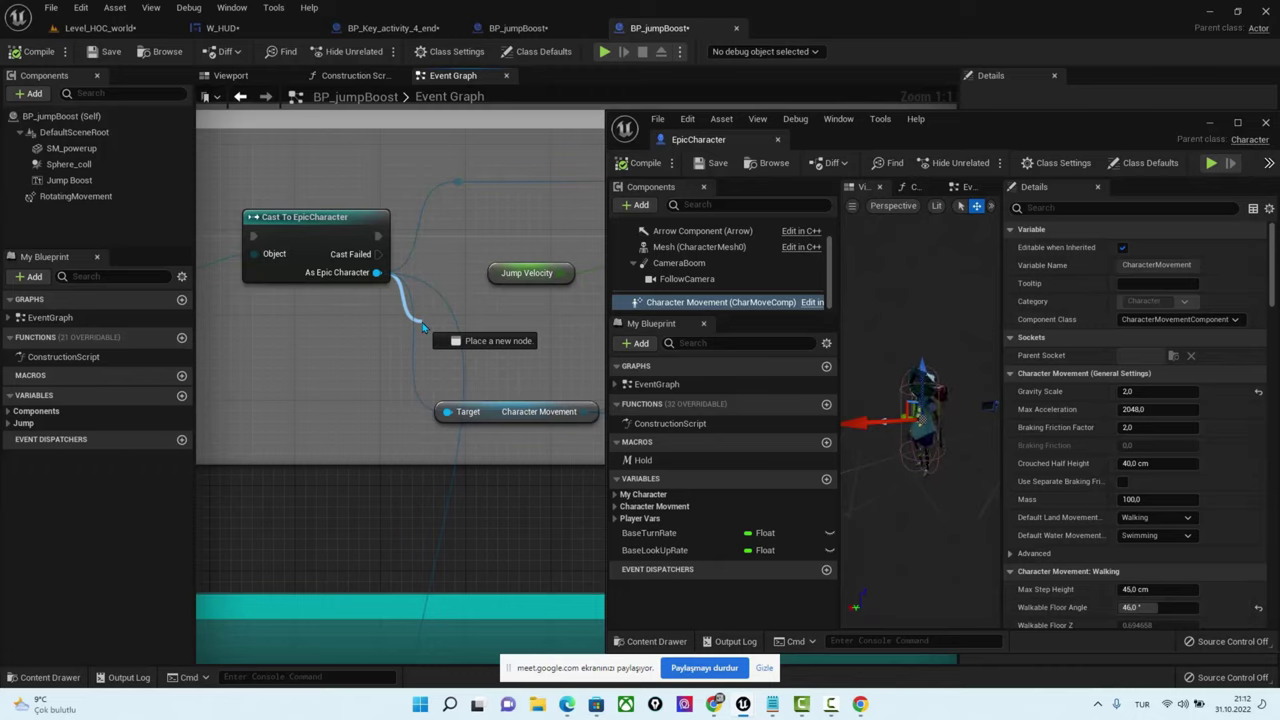
left_click_drag(422, 337, 424, 358)
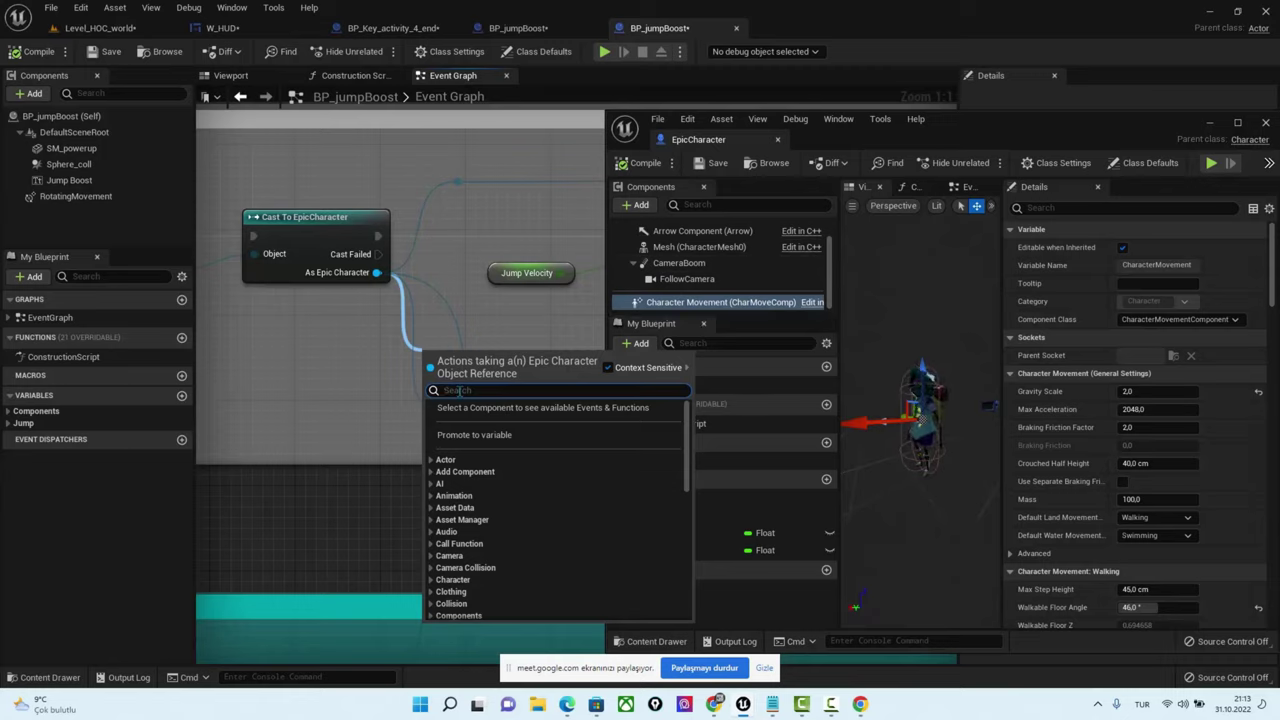
Search 'character' in the action menu and add a Get Character Movement node from the cast
type("character")
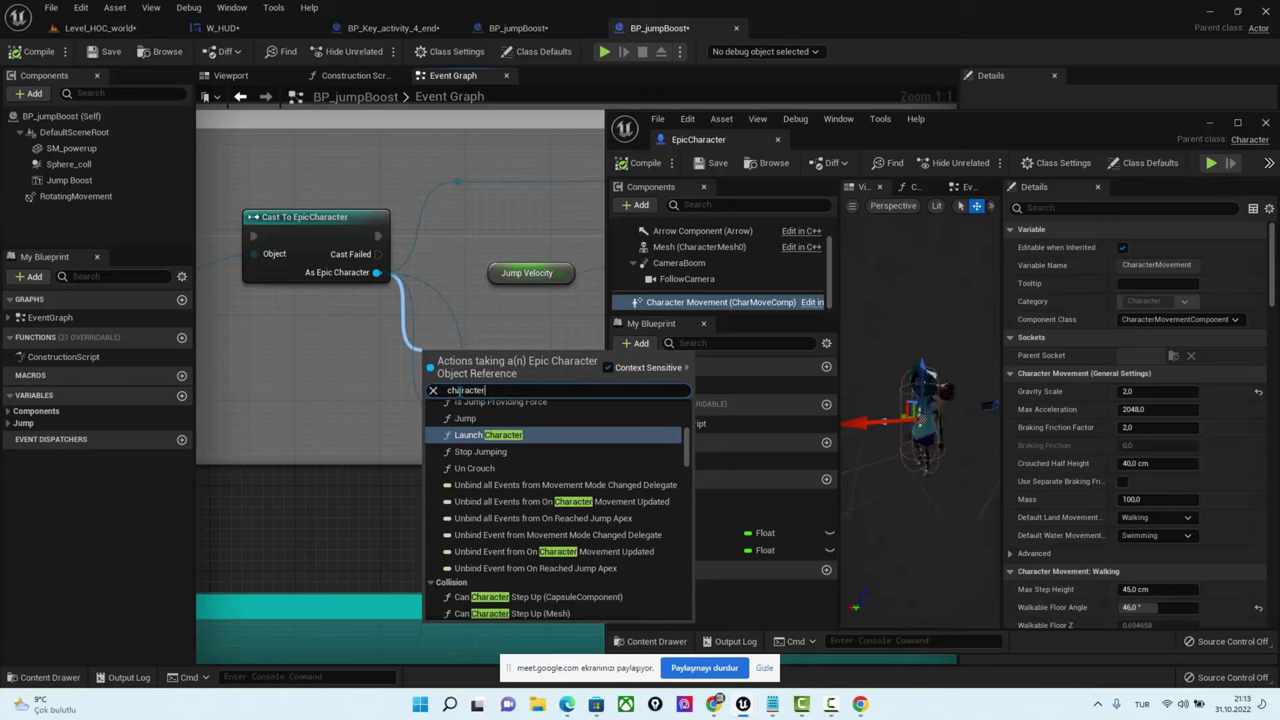
scroll(555, 549, "down", 5)
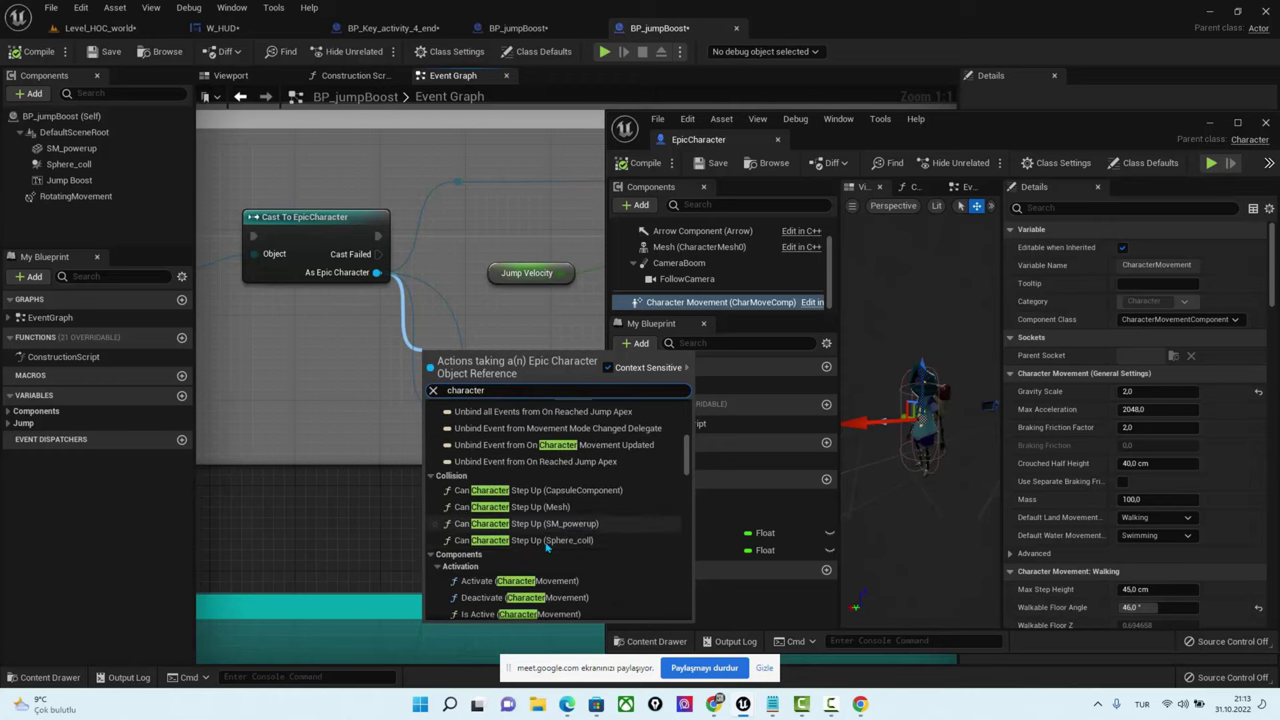
scroll(555, 549, "down", 5)
scroll(555, 549, "down", 5)
scroll(555, 549, "down", 5)
scroll(555, 549, "down", 5)
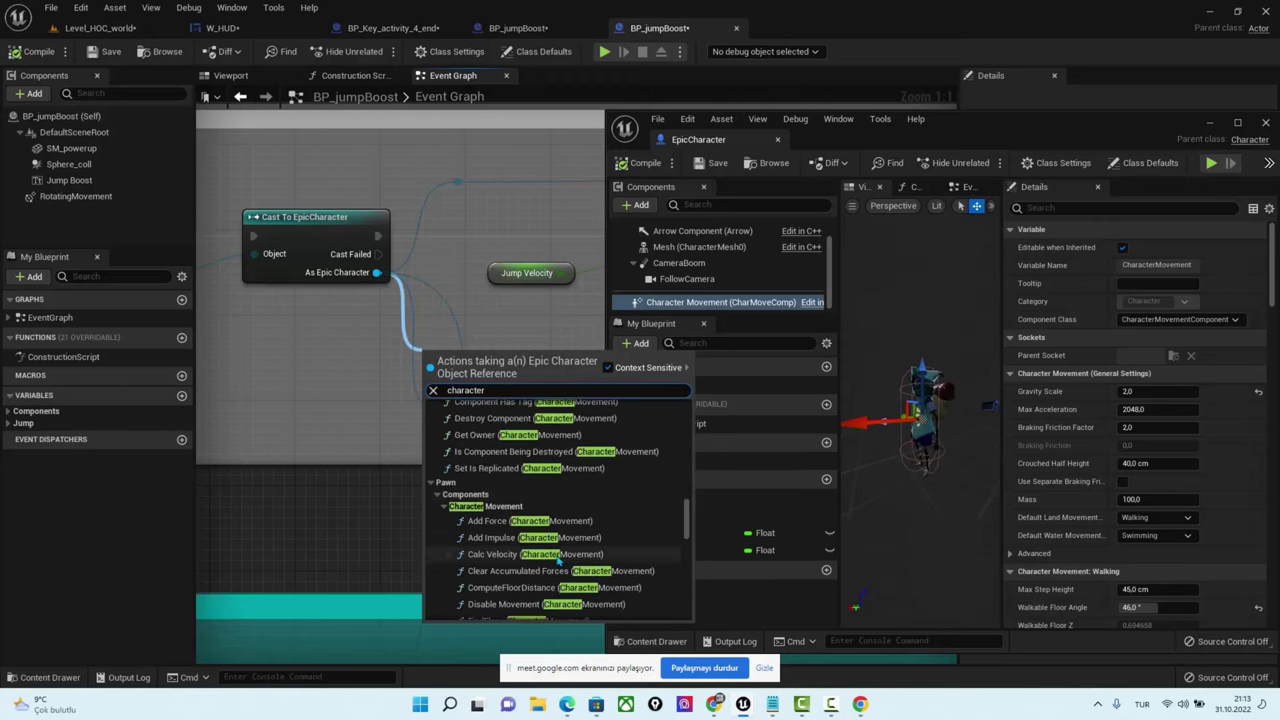
scroll(558, 552, "down", 3)
scroll(562, 558, "down", 5)
scroll(565, 561, "down", 5)
scroll(565, 561, "down", 3)
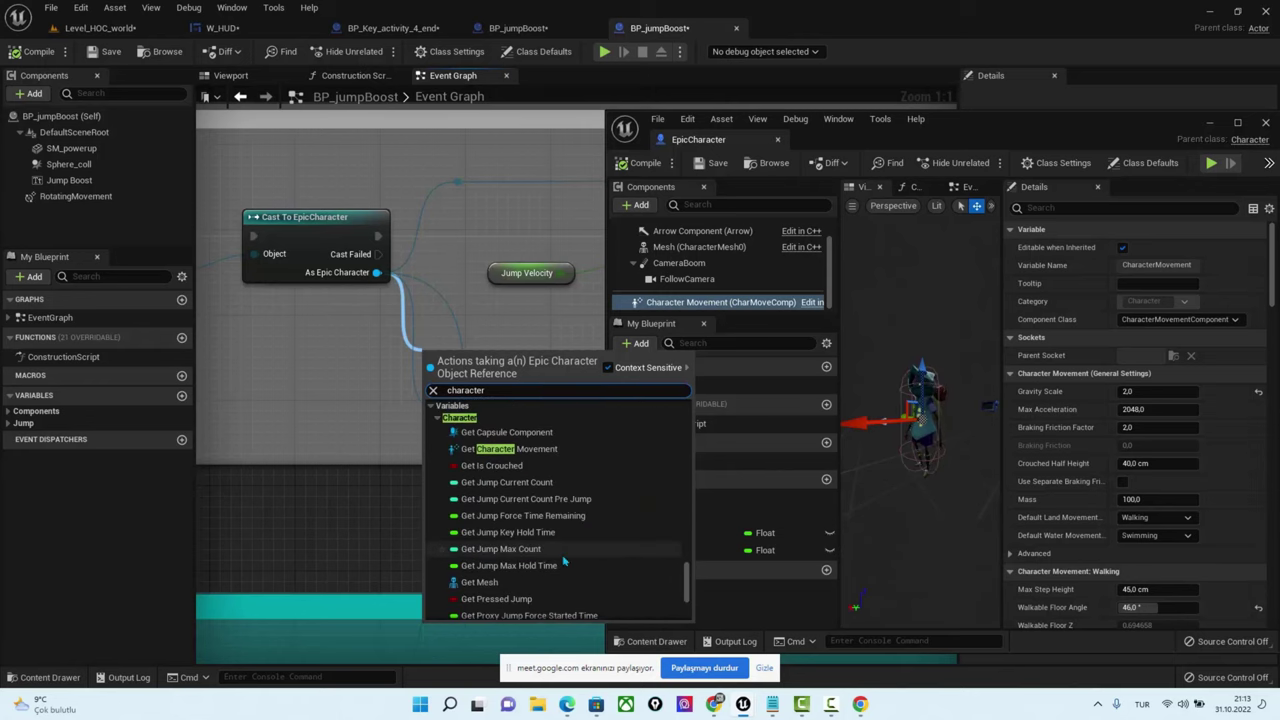
left_click(510, 427)
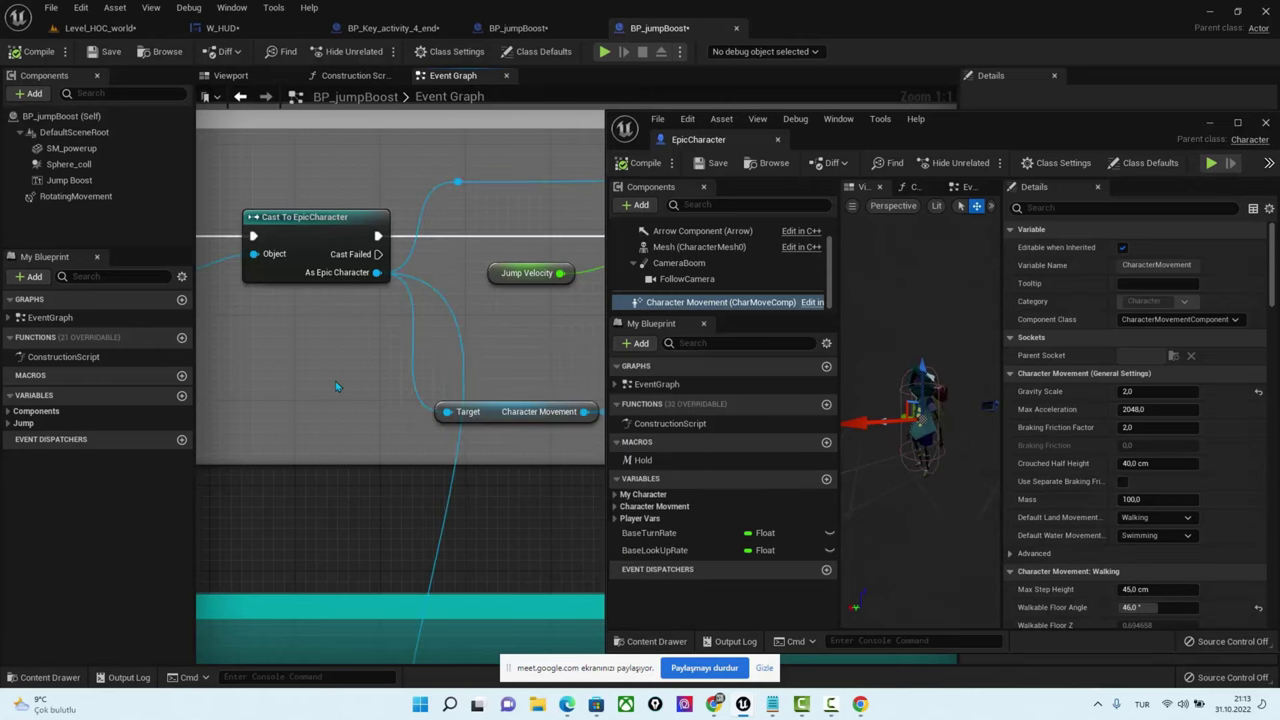
Add another Get Character Movement node from As Epic Character by searching 'character mo'
right_click_drag(519, 348, 312, 366)
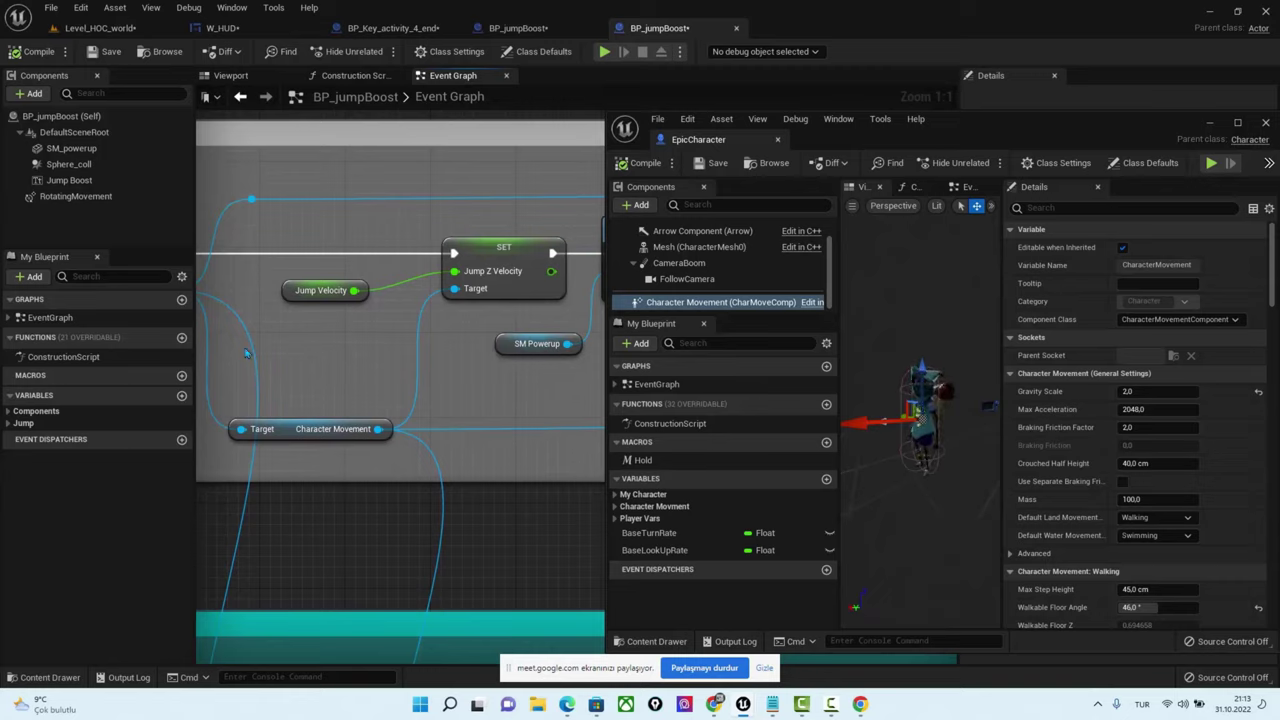
right_click_drag(300, 360, 503, 374)
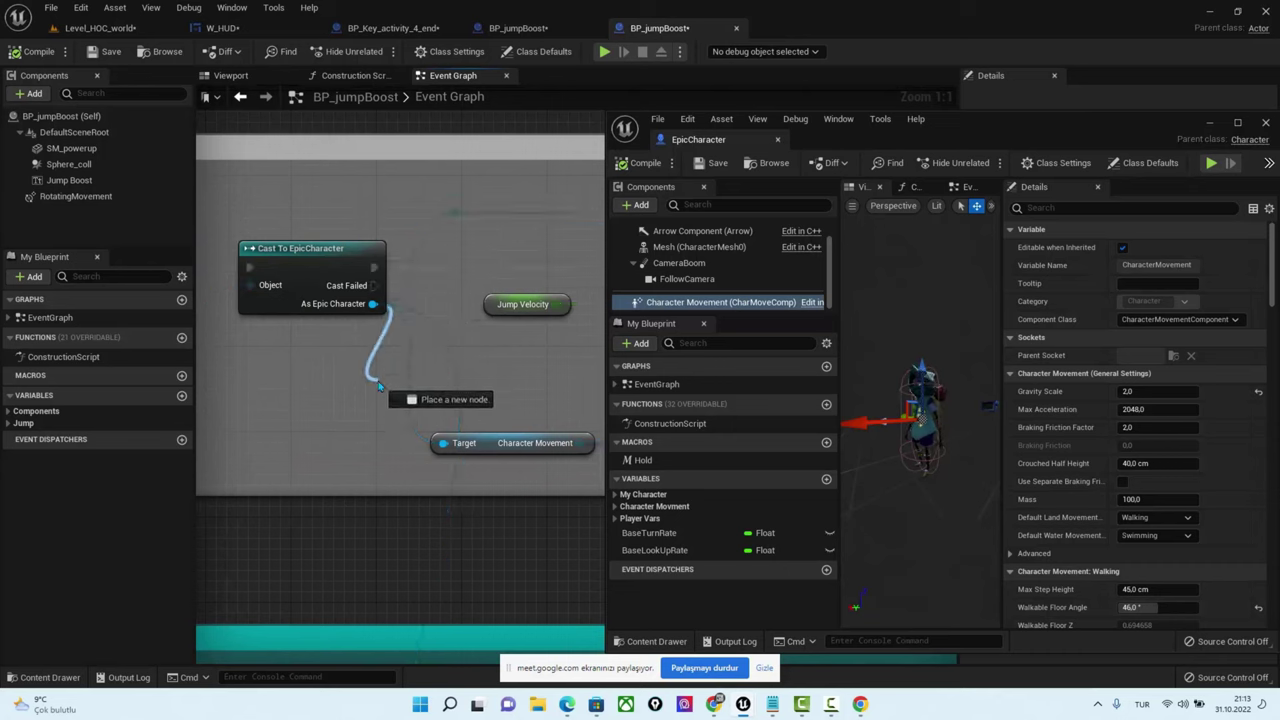
left_click_drag(372, 303, 378, 381)
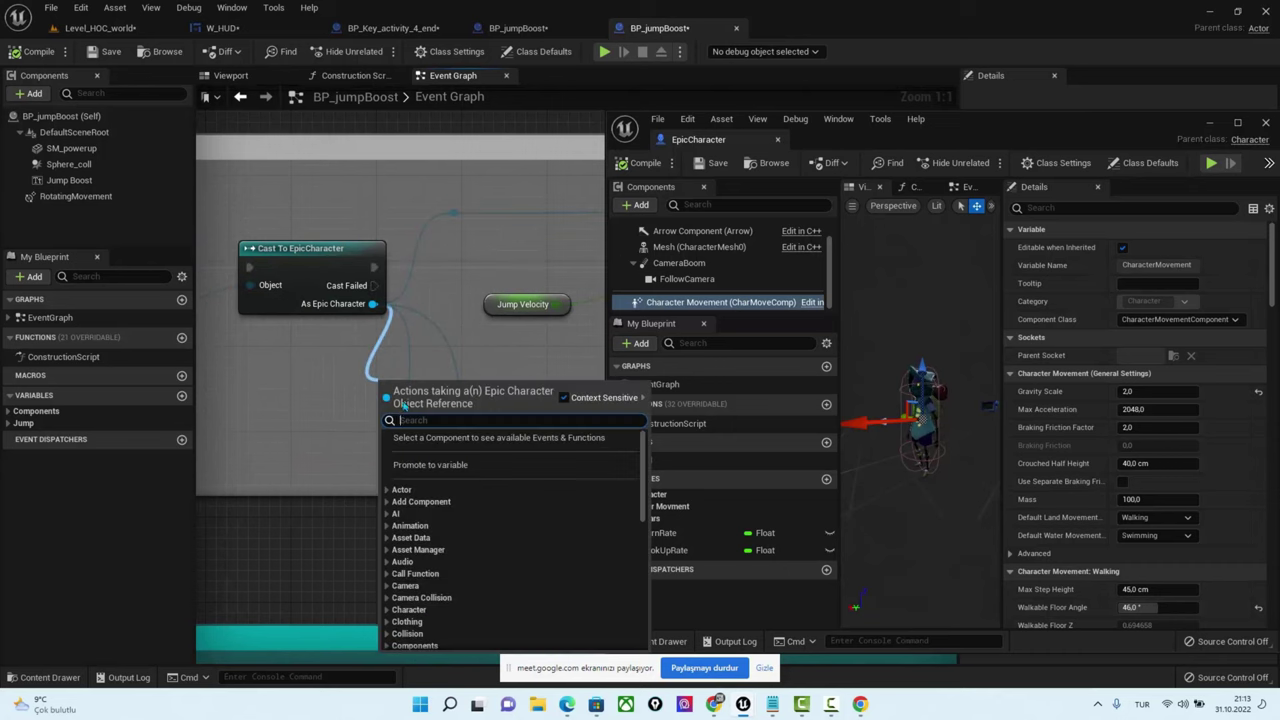
left_click(729, 303)
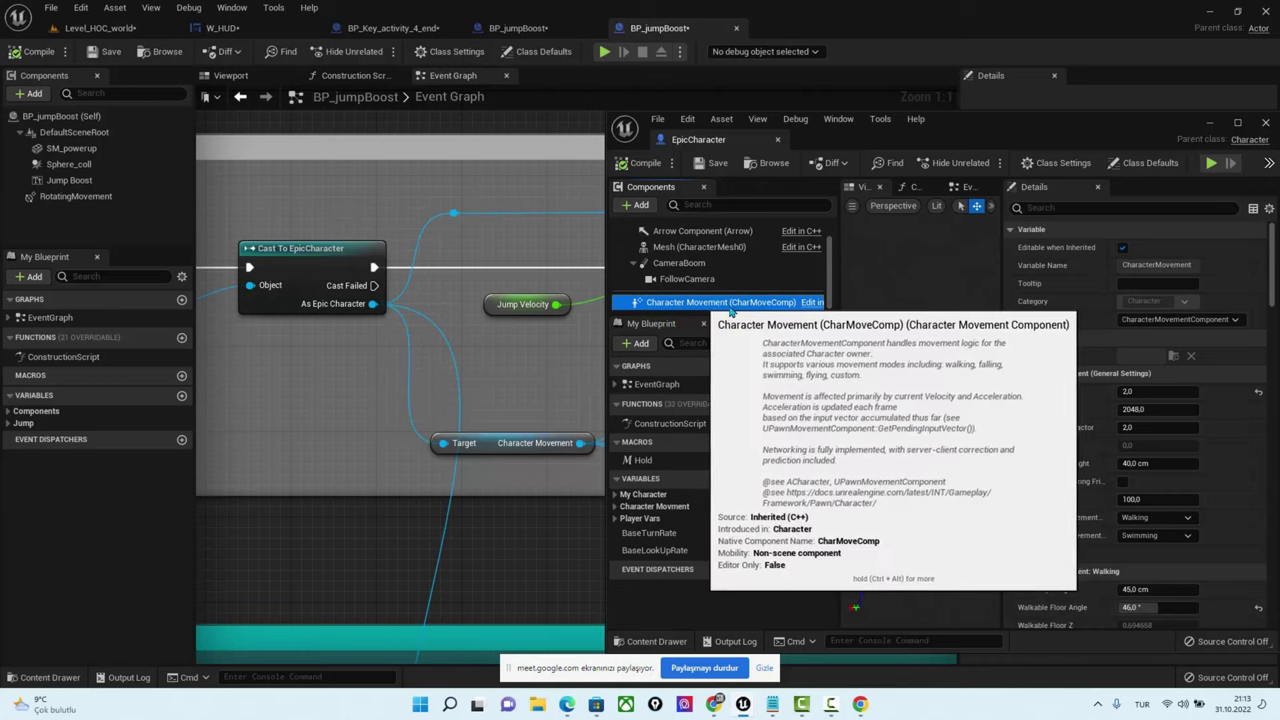
left_click_drag(372, 303, 400, 400)
type("chara")
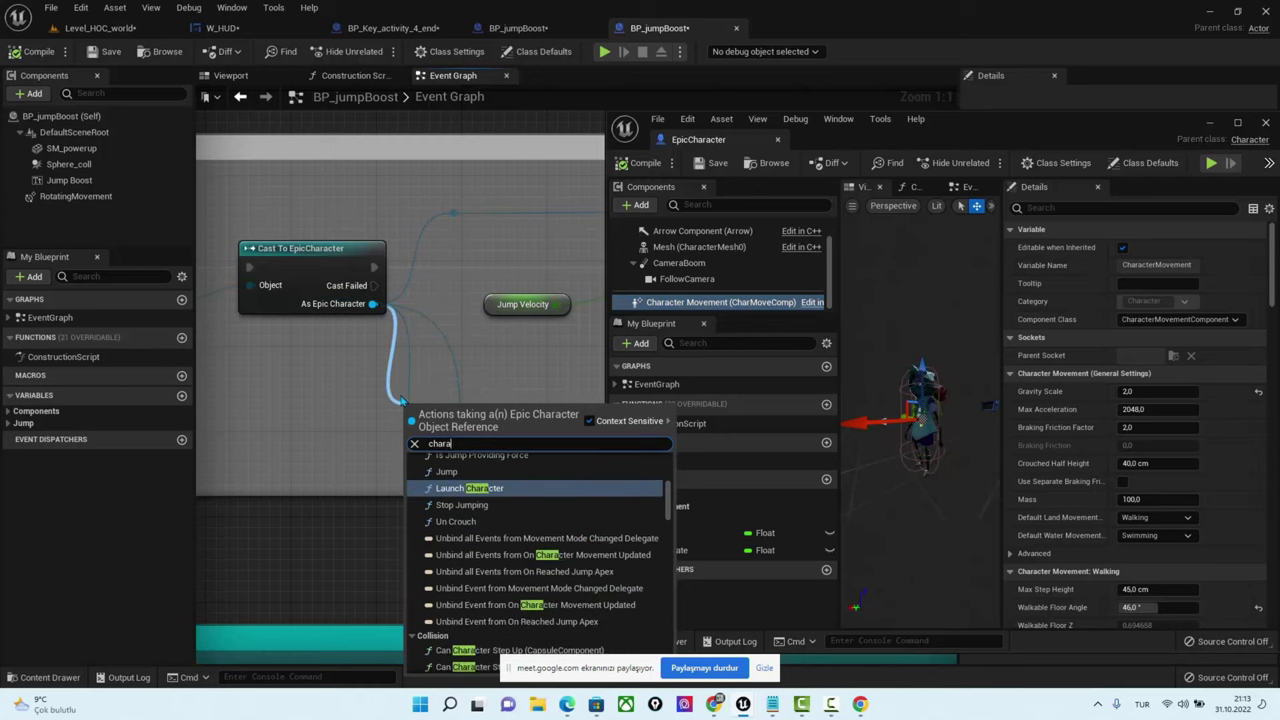
type("cter mov")
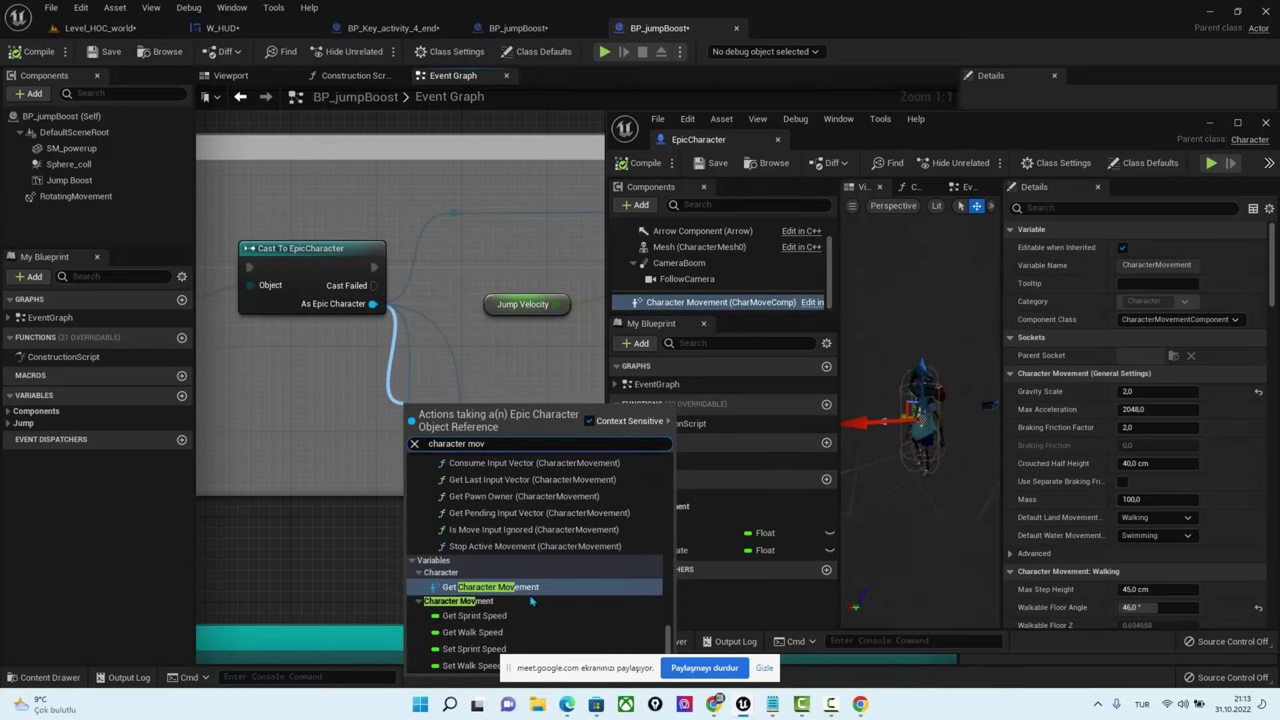
left_click(528, 590)
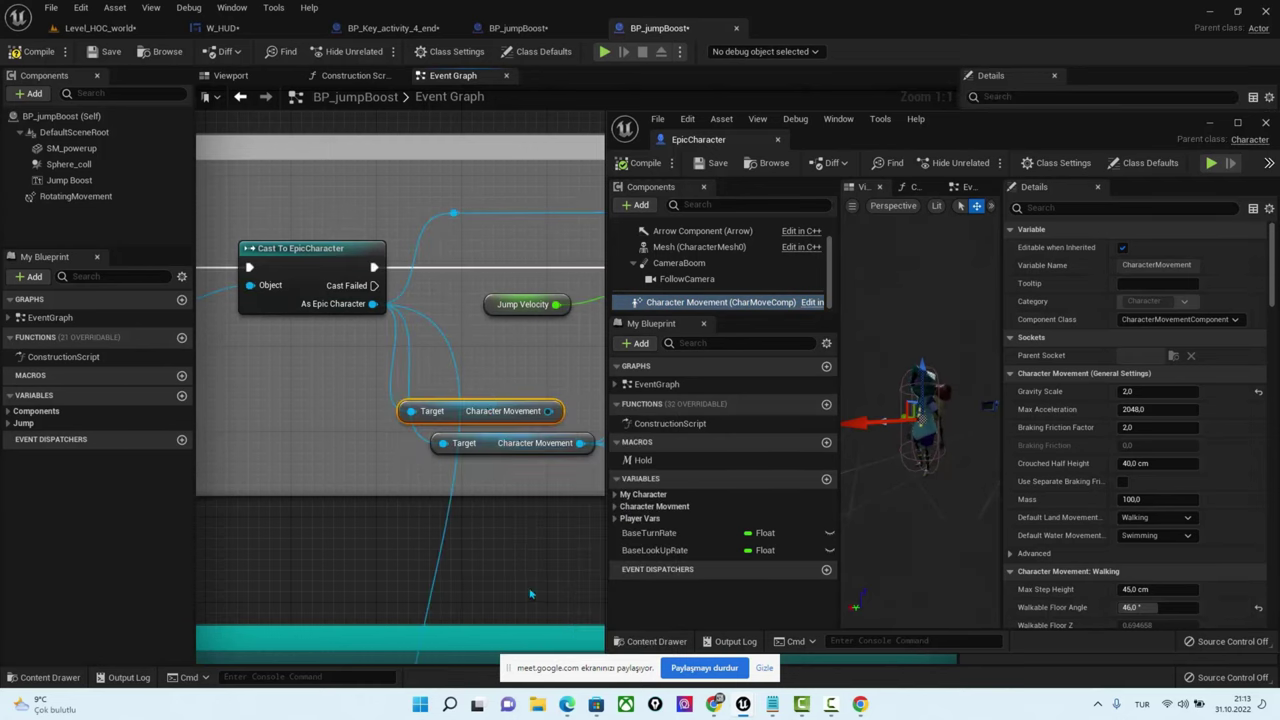
Maximise the EpicCharacter window to widen its preview, restore it, and return to Level_HOC_world
double_click(935, 130)
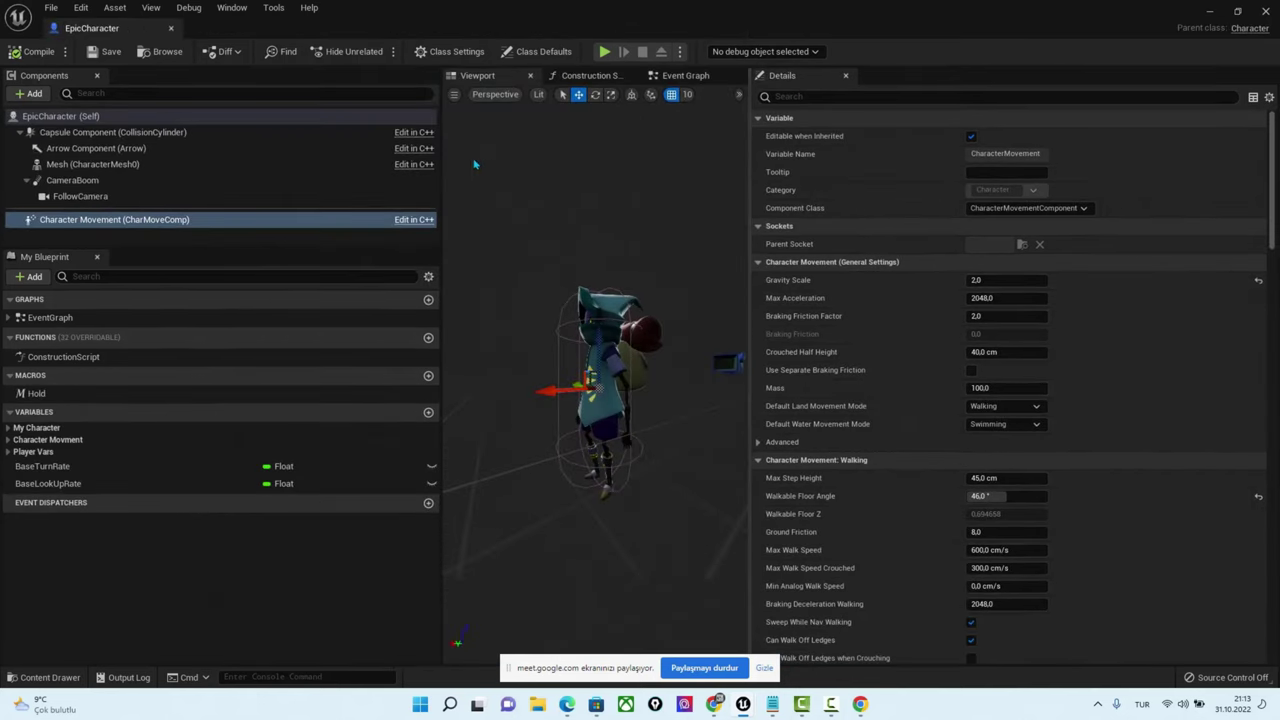
left_click_drag(441, 200, 251, 200)
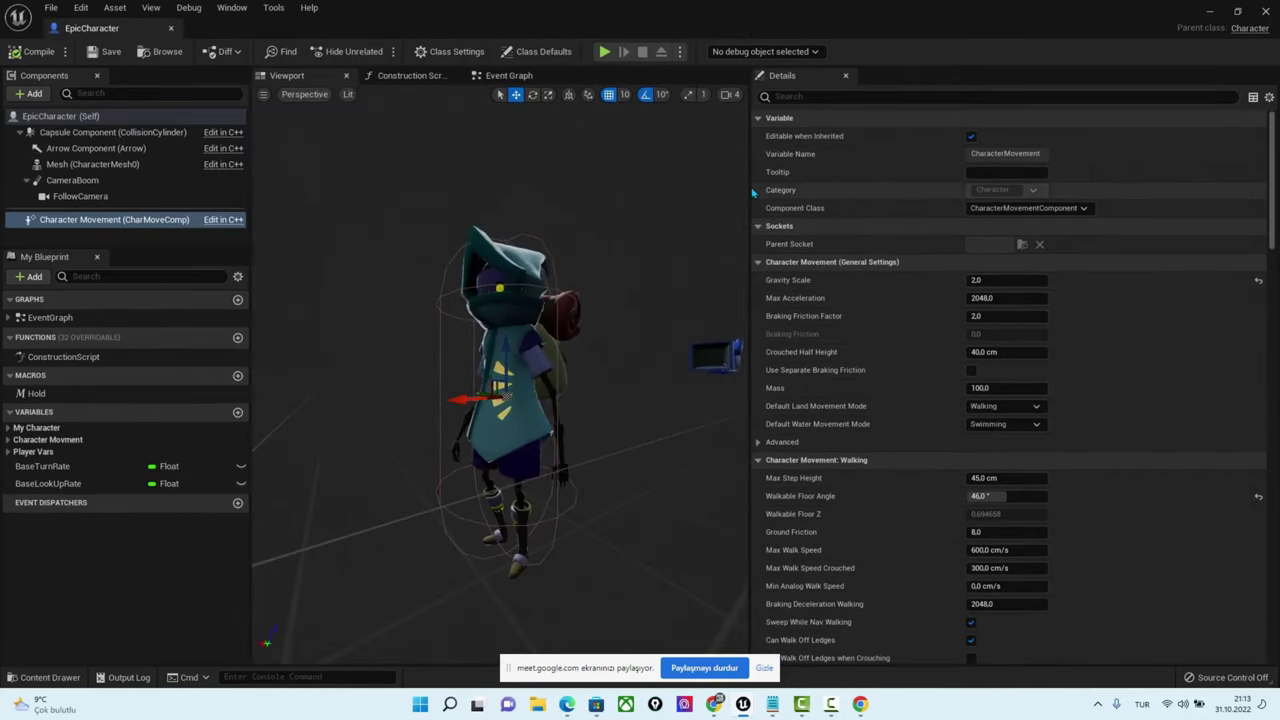
left_click_drag(752, 192, 868, 192)
double_click(790, 22)
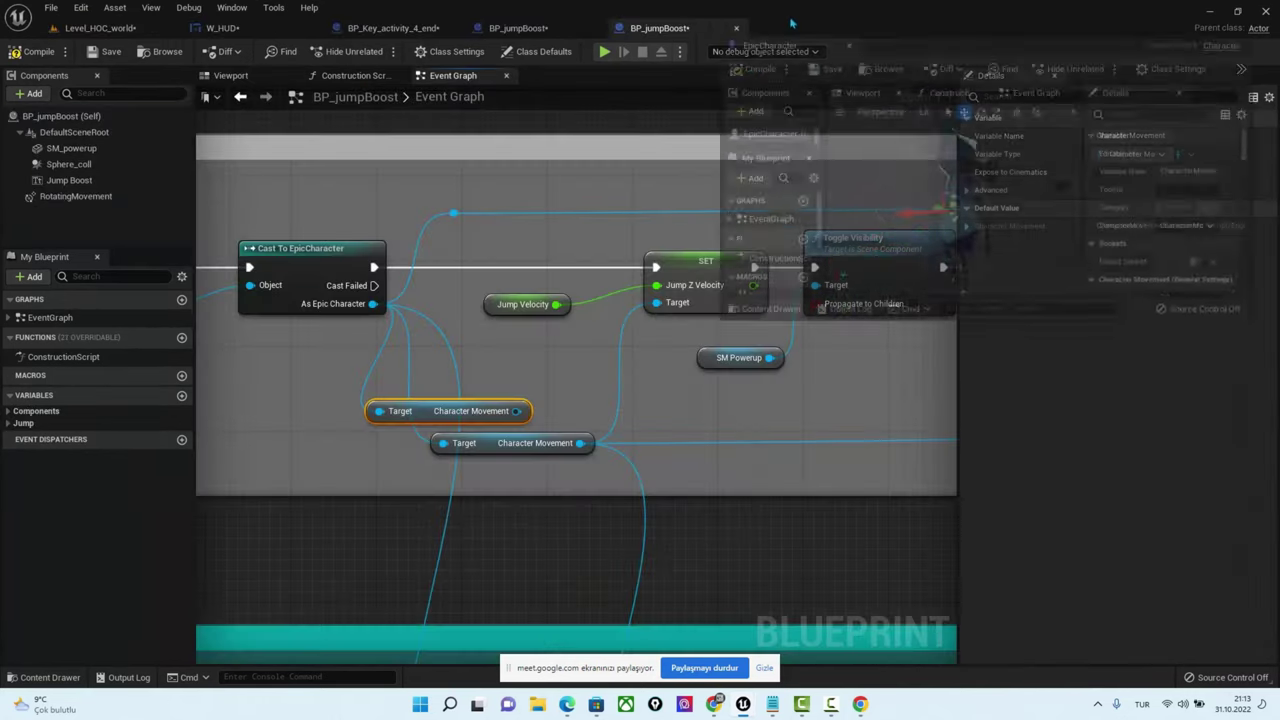
left_click(100, 28)
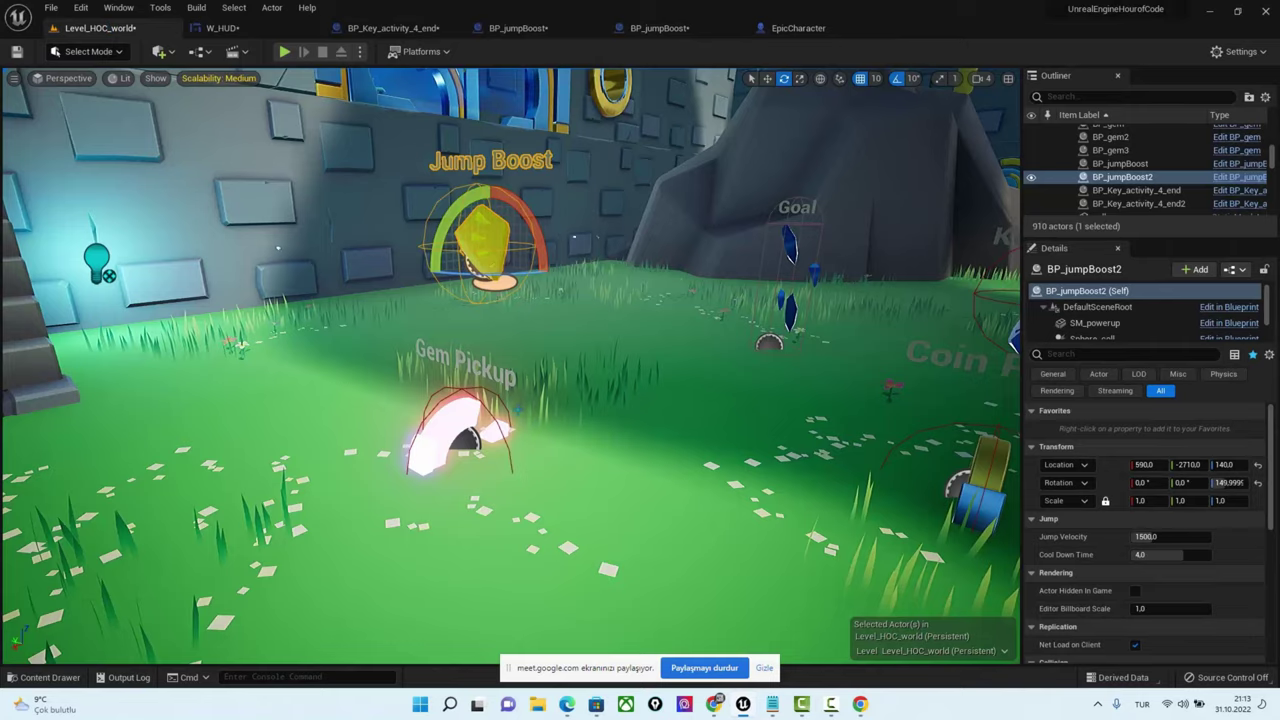
Play the level from a spot on the grass, jump twice, then stop the session
scroll(527, 183, "down", 5)
scroll(527, 183, "down", 5)
scroll(527, 183, "down", 3)
right_click(527, 183)
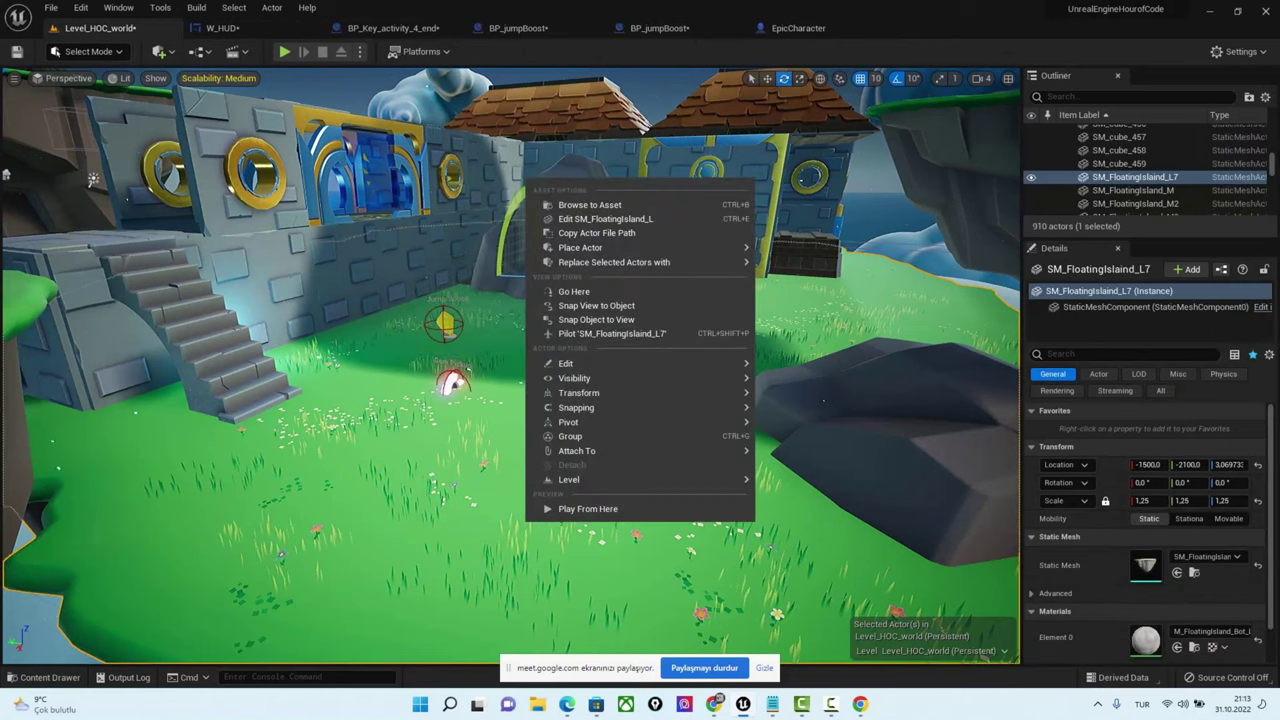
left_click(595, 511)
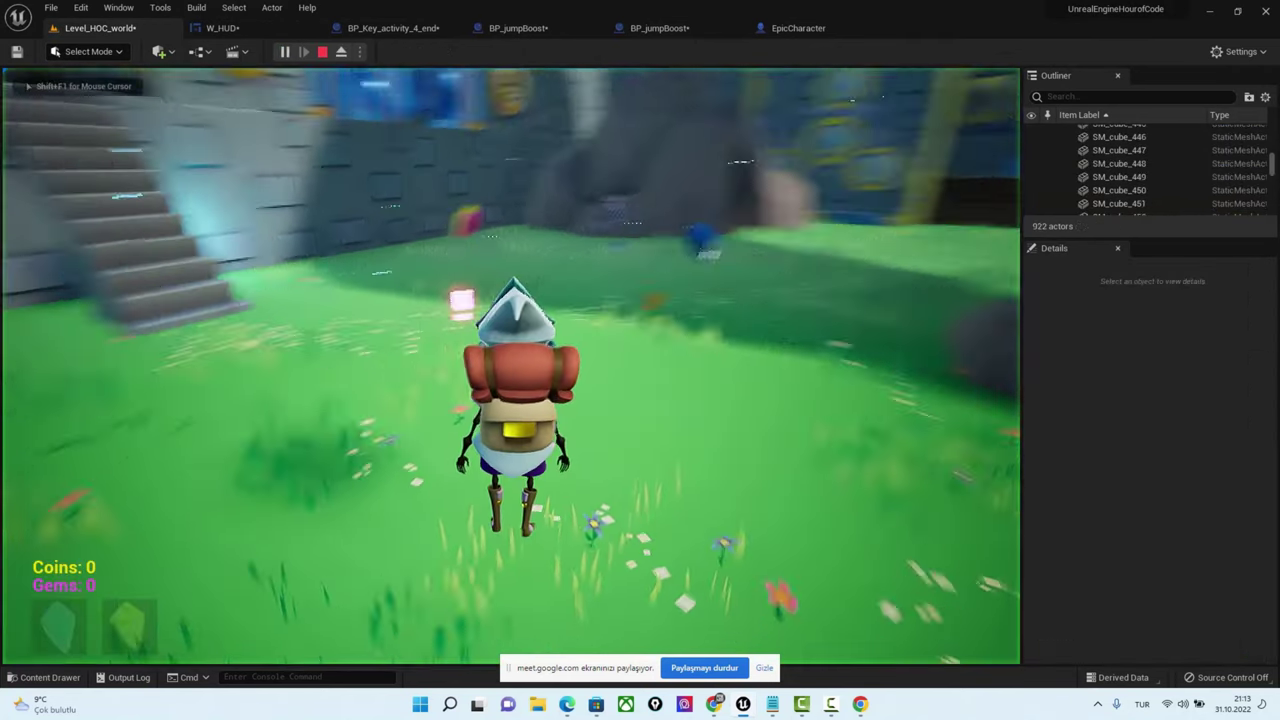
key("space")
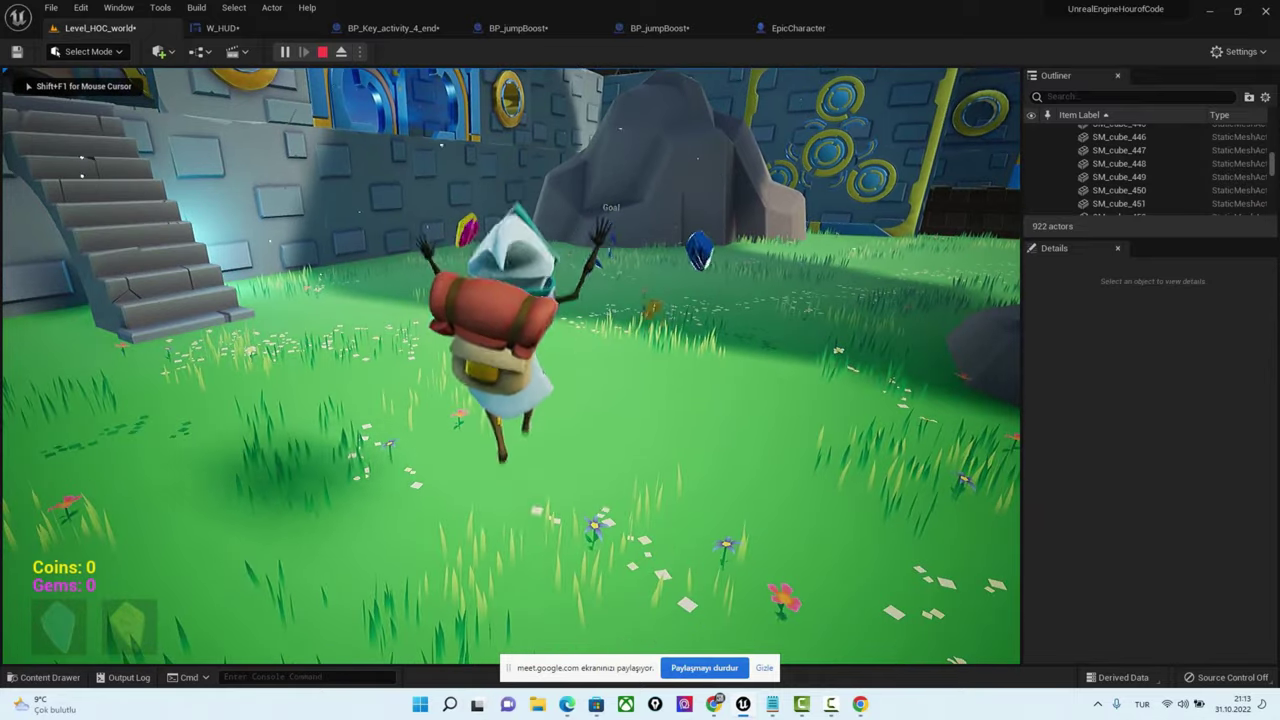
key("space")
key("Escape")
Change EpicCharacter's Character Movement Jump Z Velocity from 600 to 2000
left_click(798, 28)
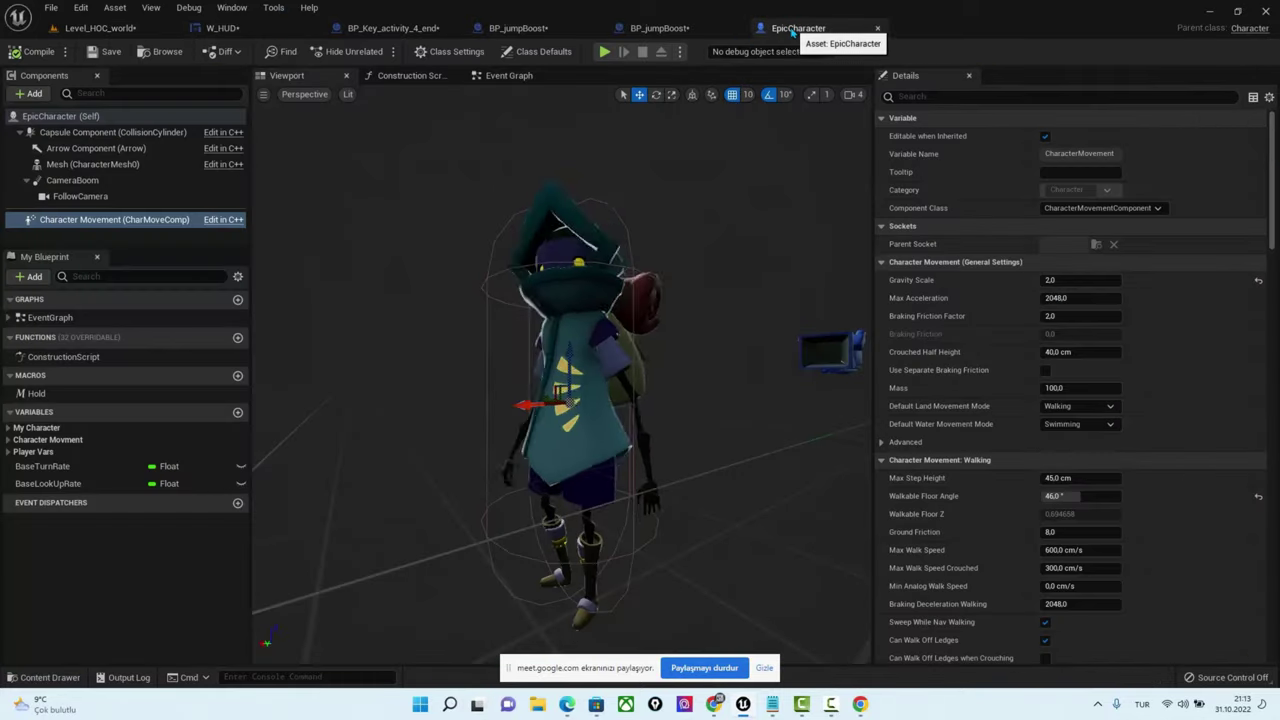
mouse_move(120, 226)
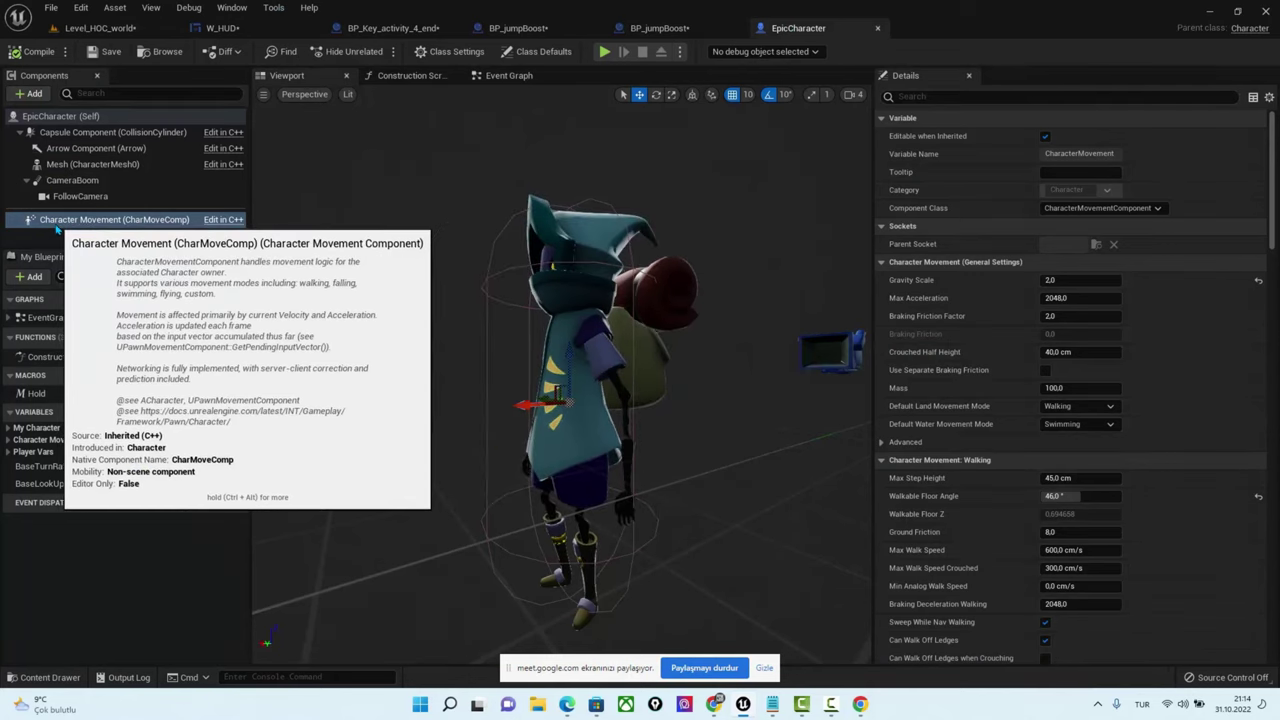
left_click(117, 219)
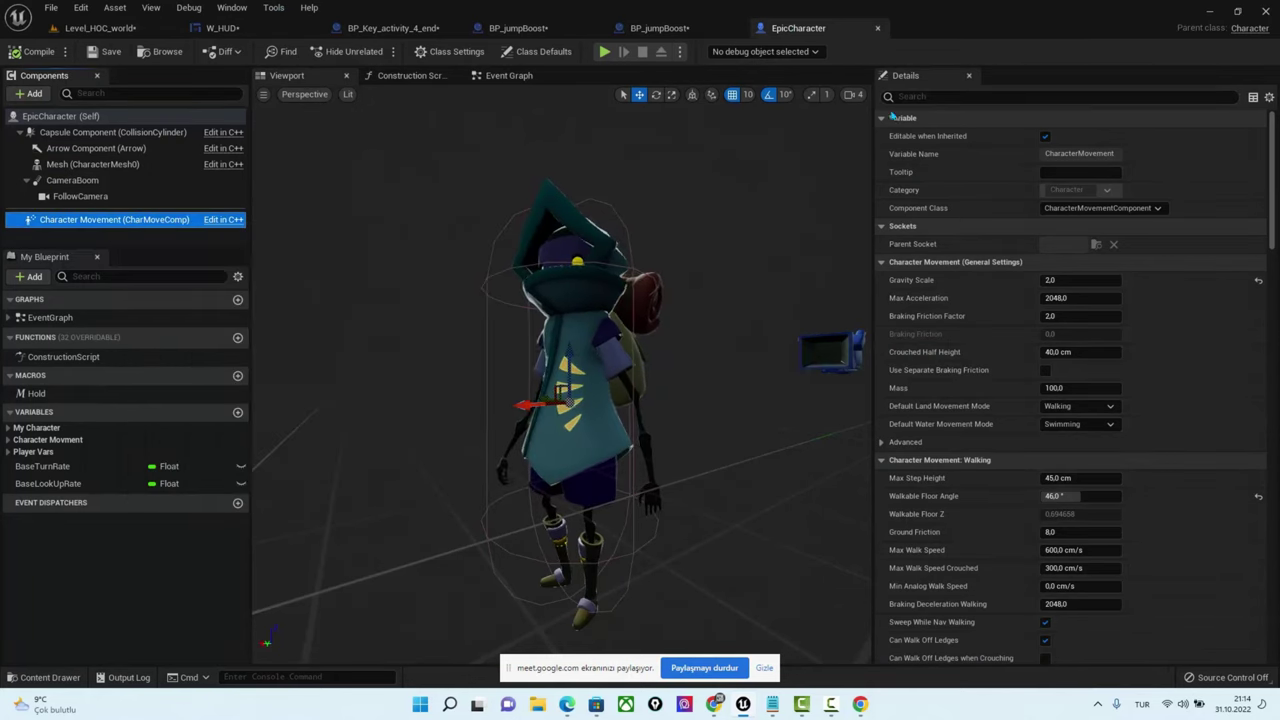
left_click(897, 96)
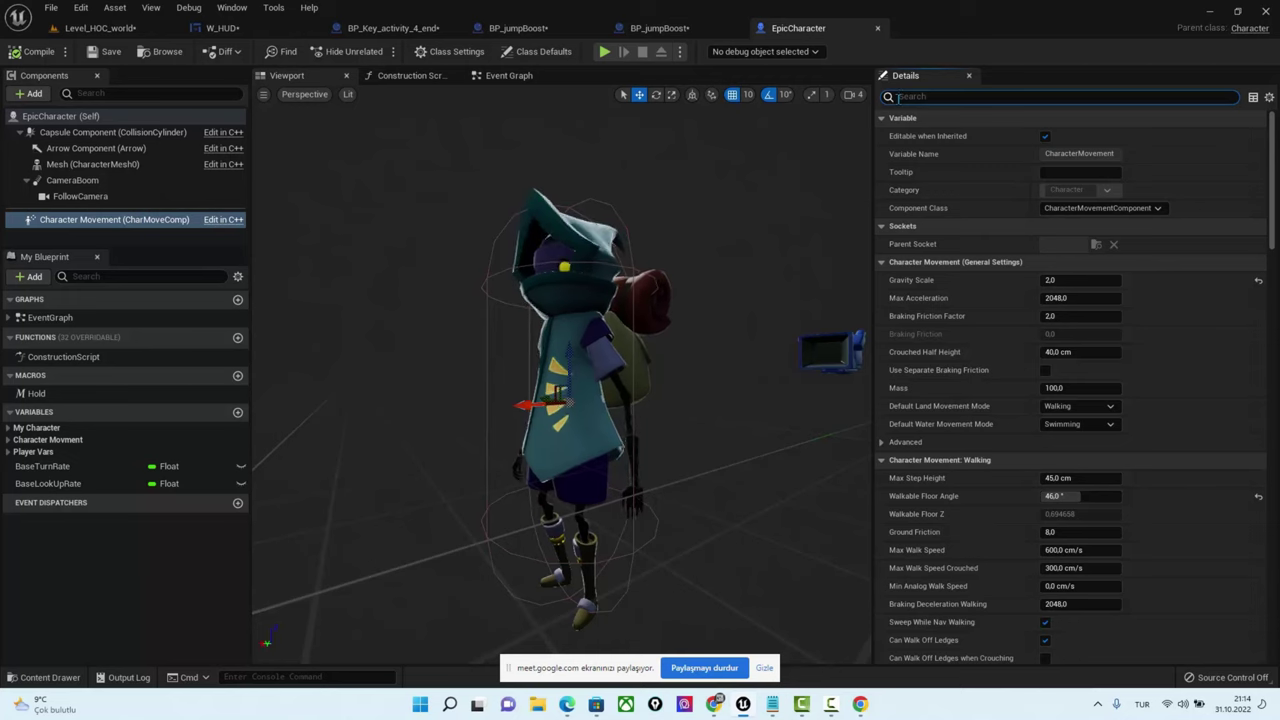
type("jump")
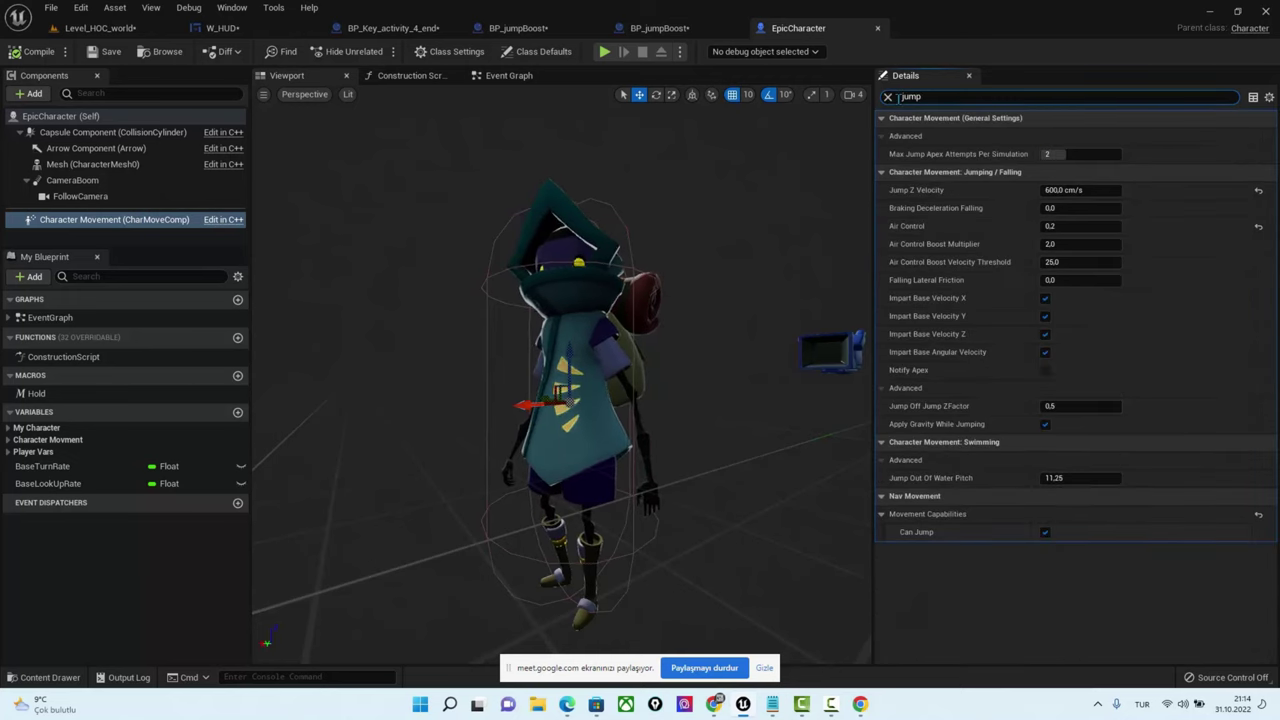
left_click(1062, 189)
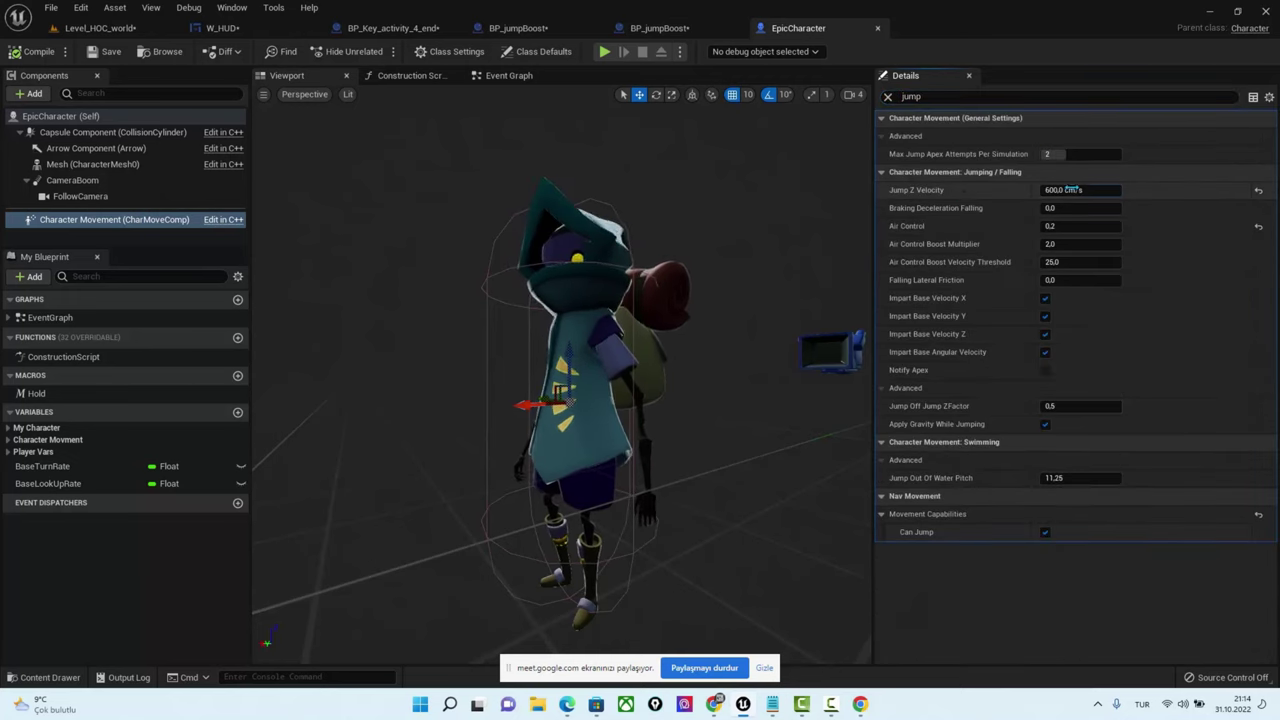
type("20")
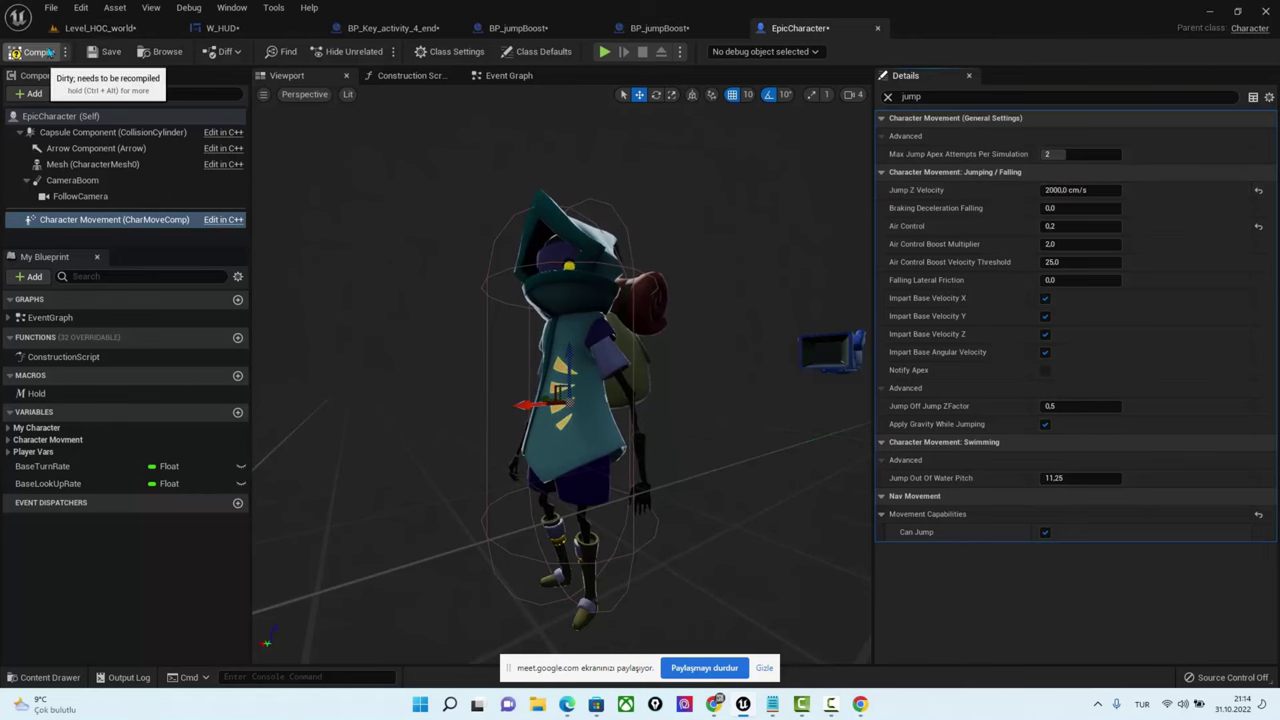
left_click(113, 32)
right_click(552, 398)
Play from that spot and jump twice to confirm the higher 2000 jump, then stop
left_click(613, 390)
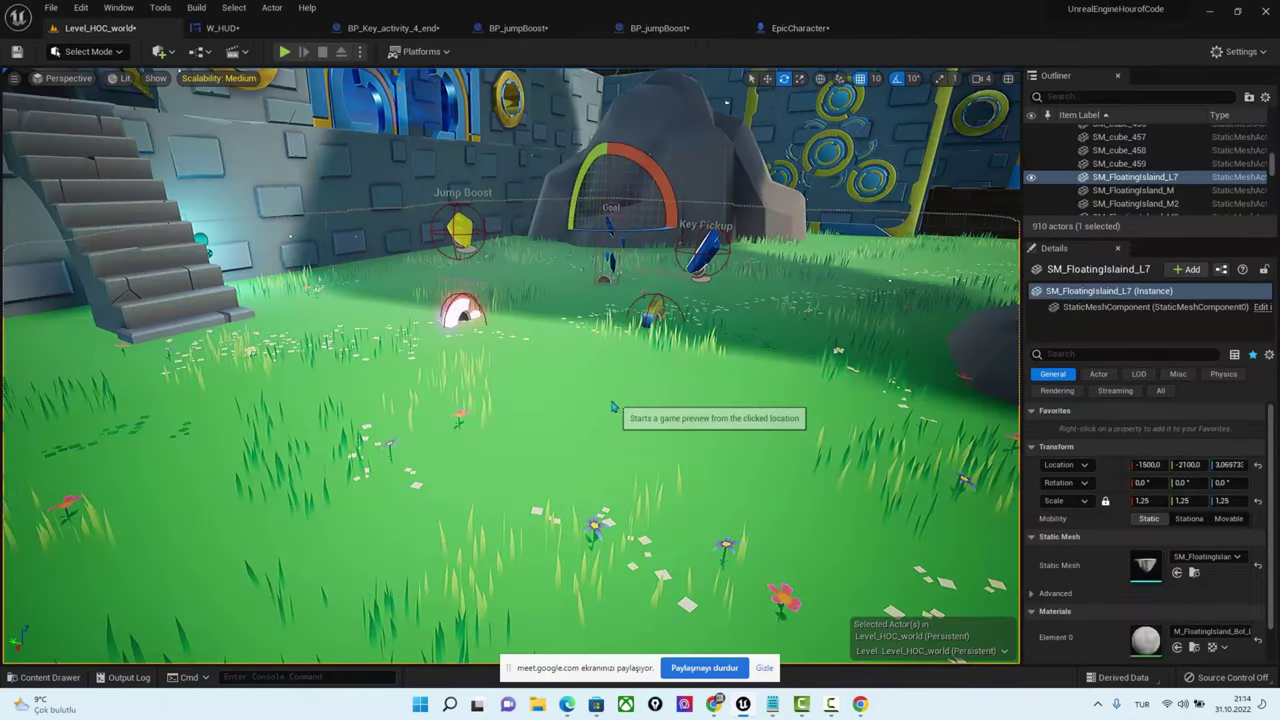
key("space")
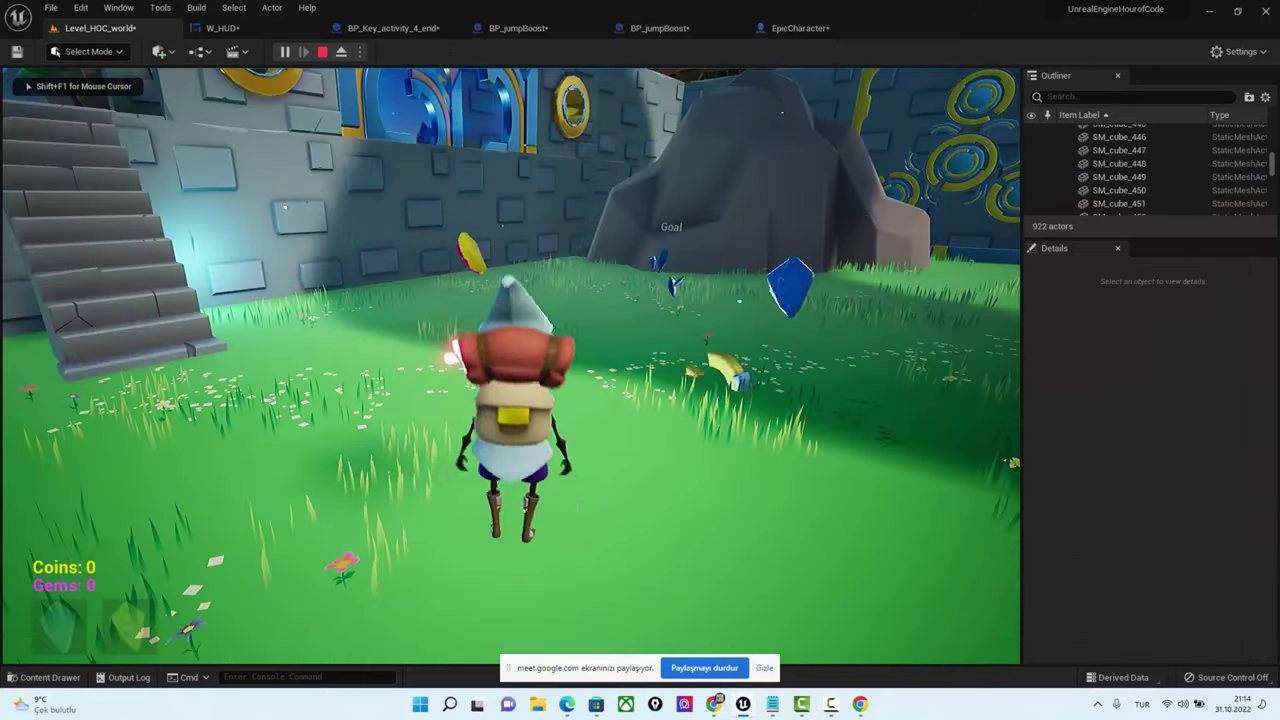
key("space")
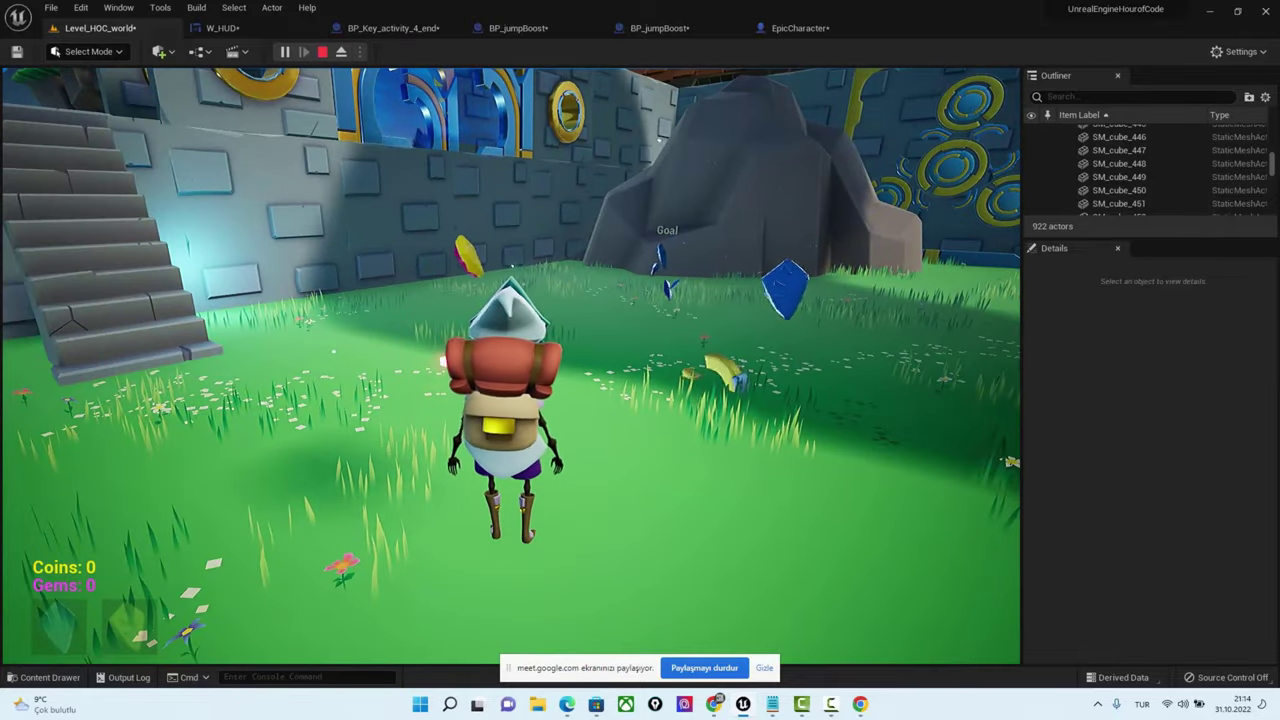
key("Escape")
Reset EpicCharacter's Character Movement Jump Z Velocity to 600 cm/s
left_click(810, 28)
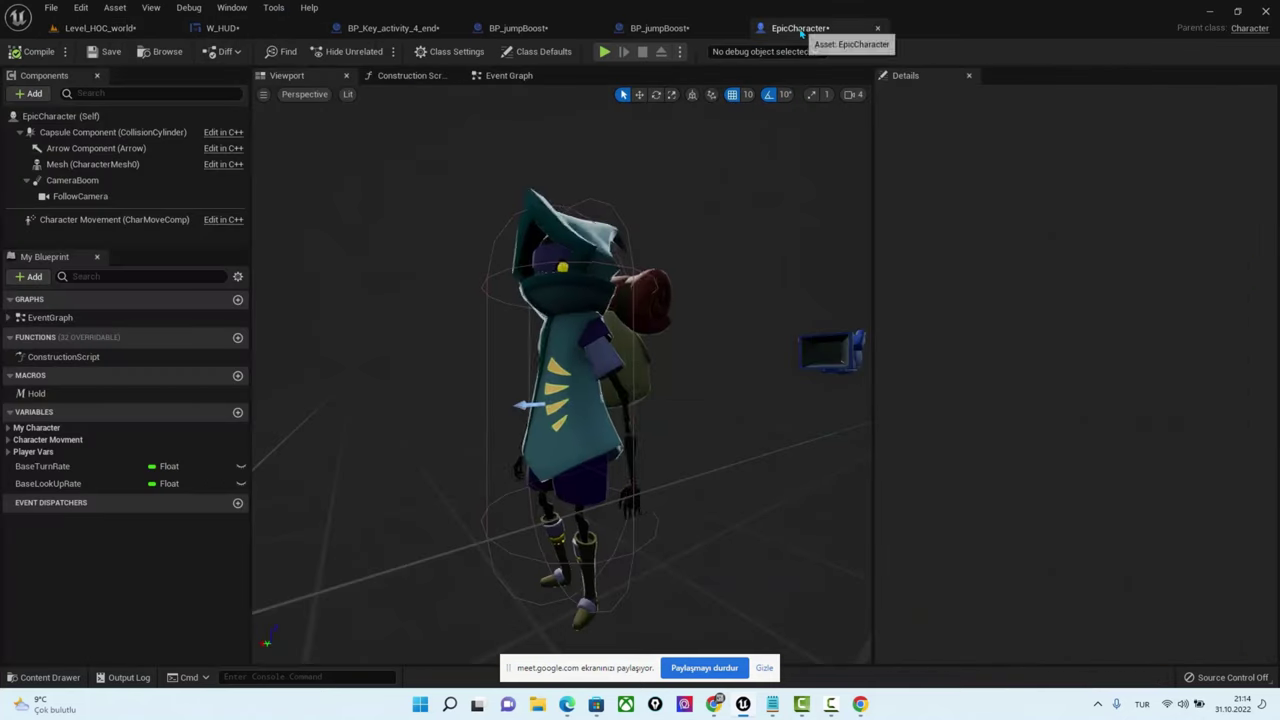
left_click(97, 222)
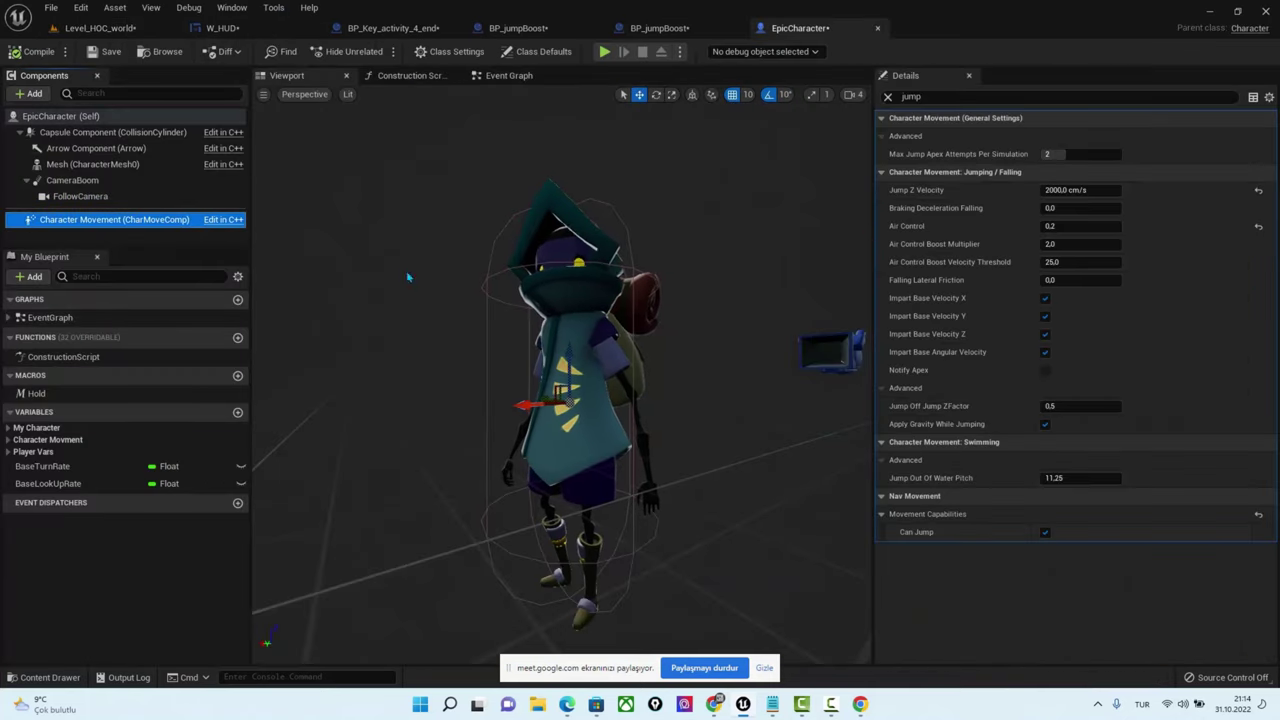
left_click(1067, 190)
type("600")
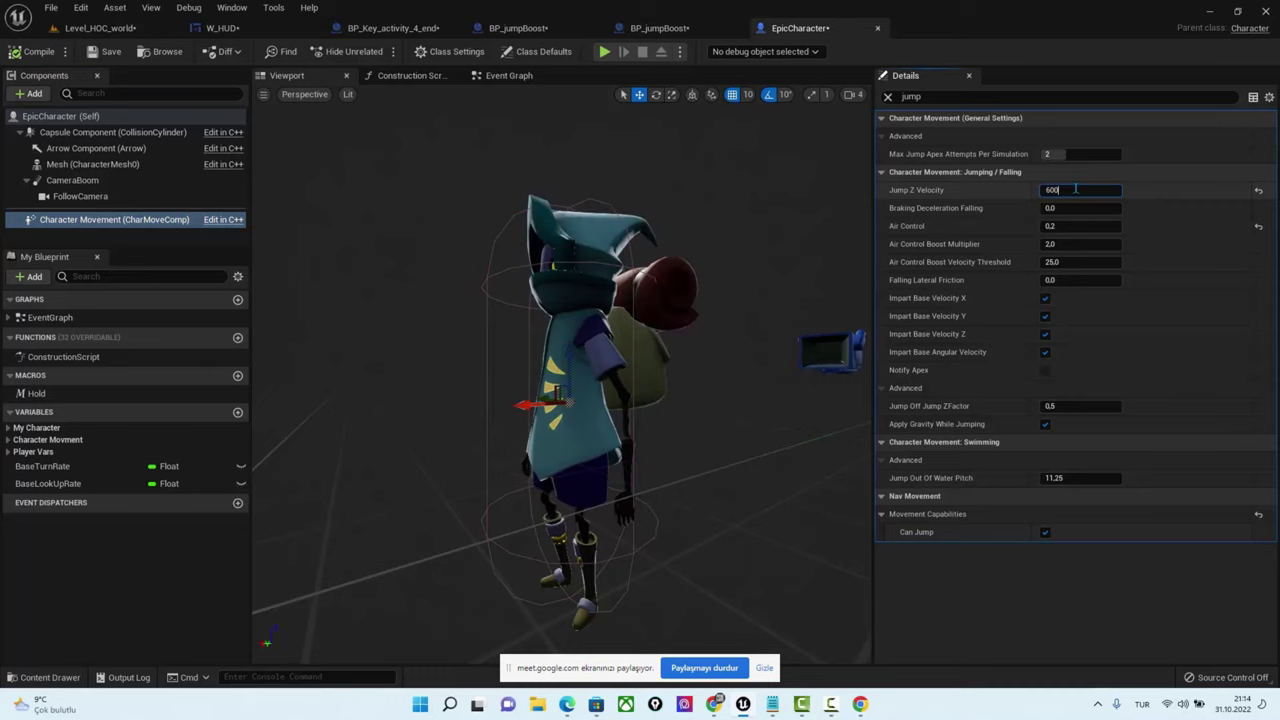
key("Return")
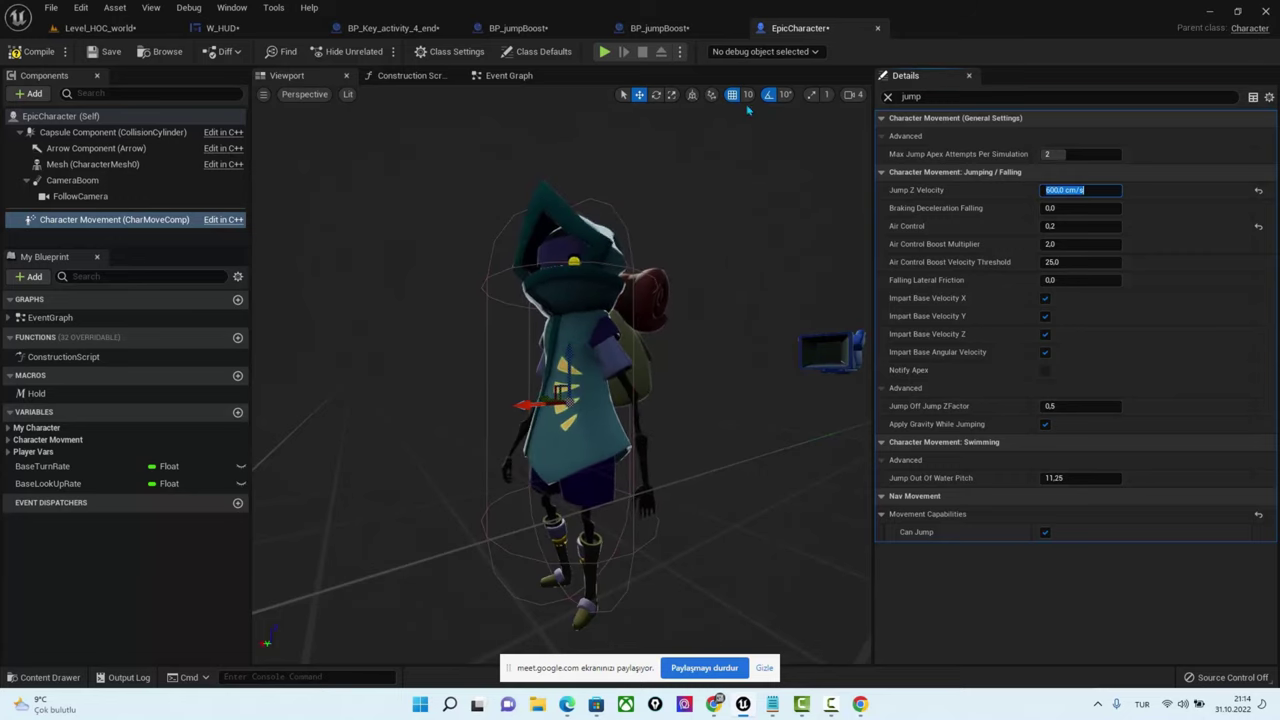
left_click(395, 28)
Pan the second BP_jumpBoost graph, try a wire from Character Movement, then inspect EpicCharacter's movement component
left_click(494, 32)
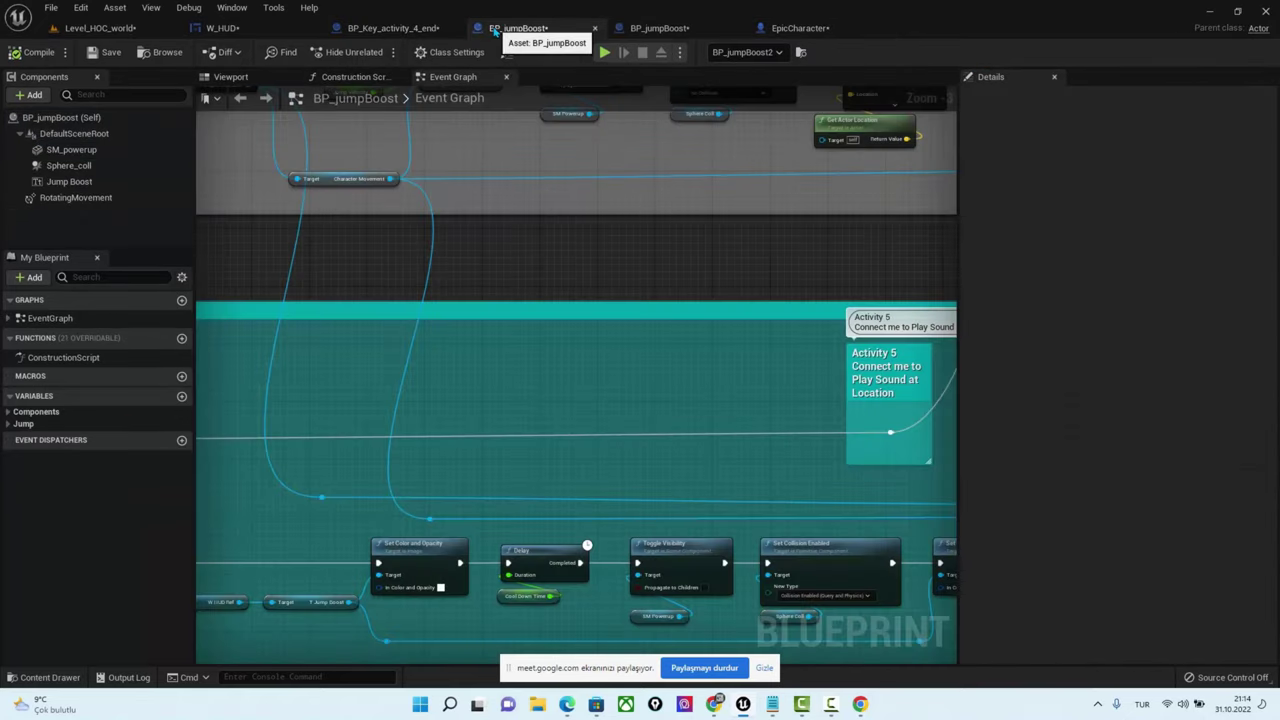
left_click(652, 30)
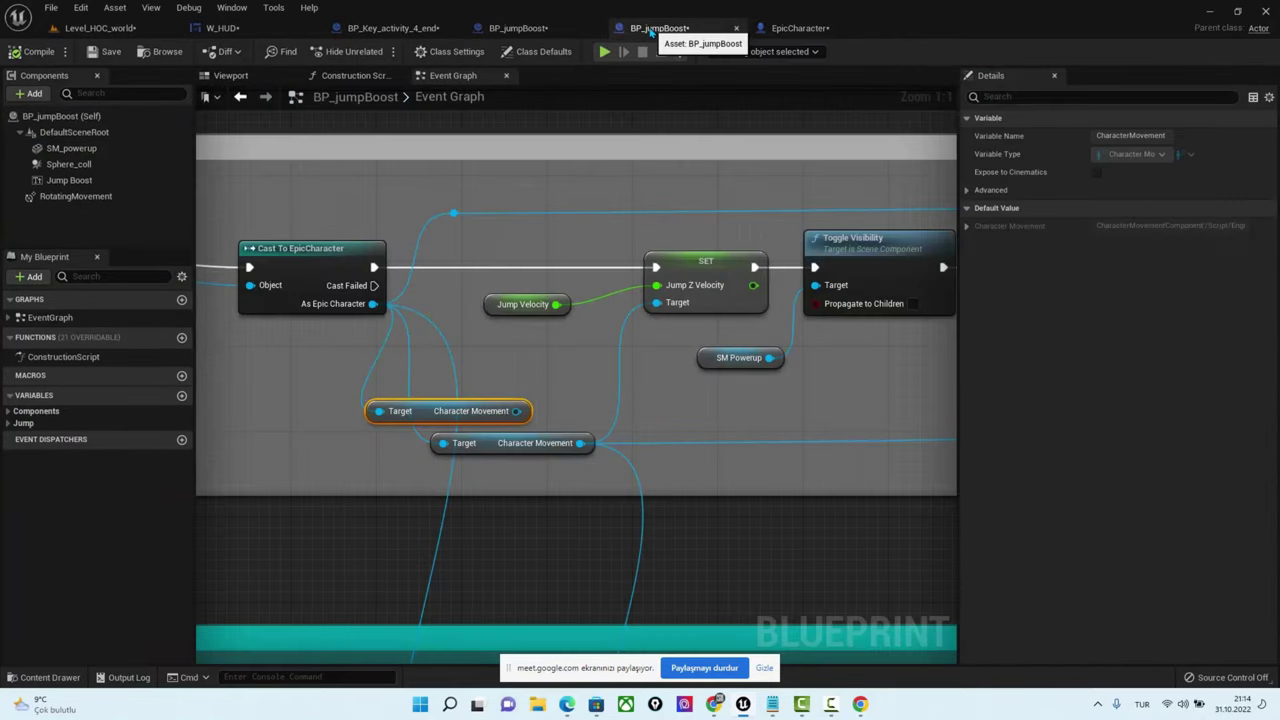
right_click_drag(710, 444, 554, 437)
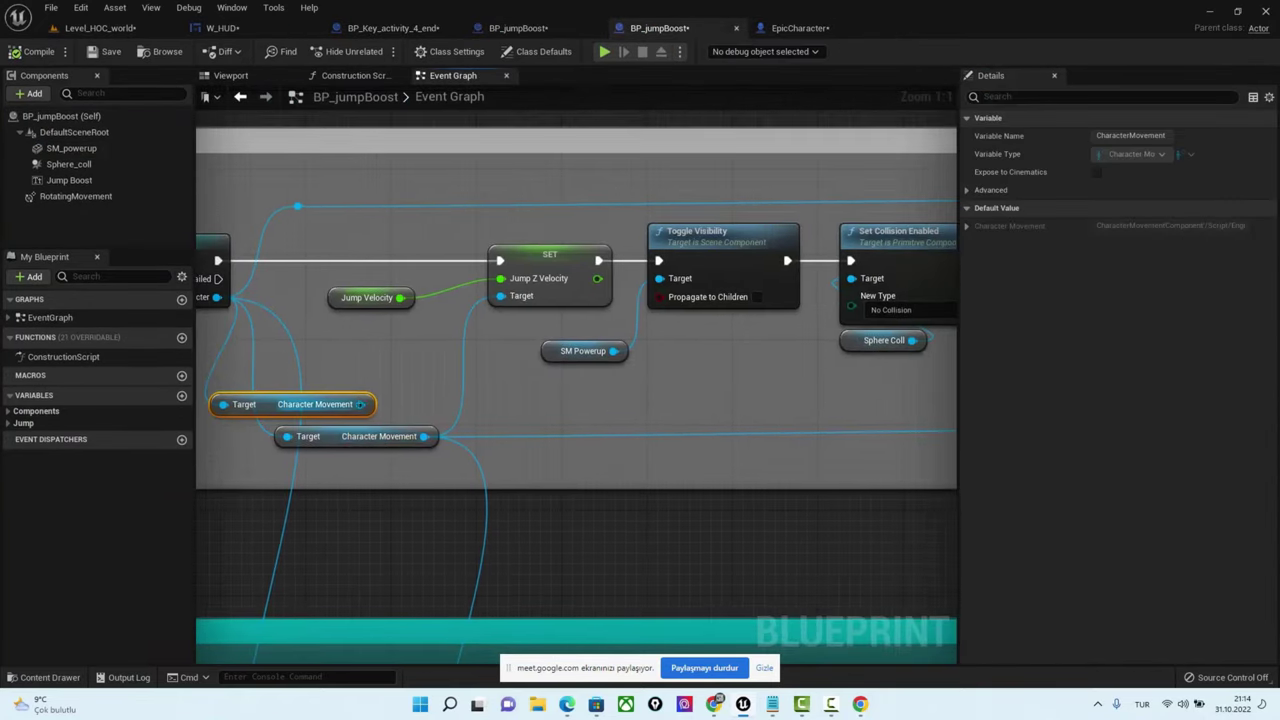
left_click_drag(360, 404, 456, 410)
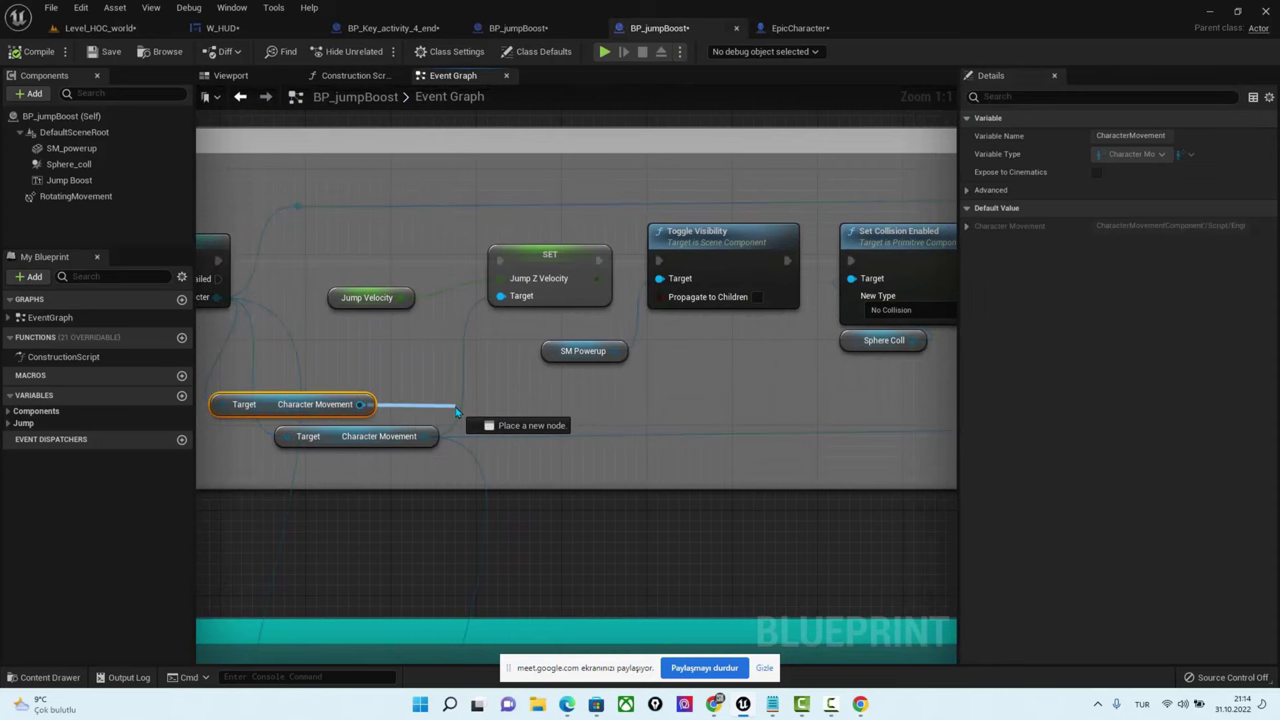
left_click(785, 28)
left_click(790, 28)
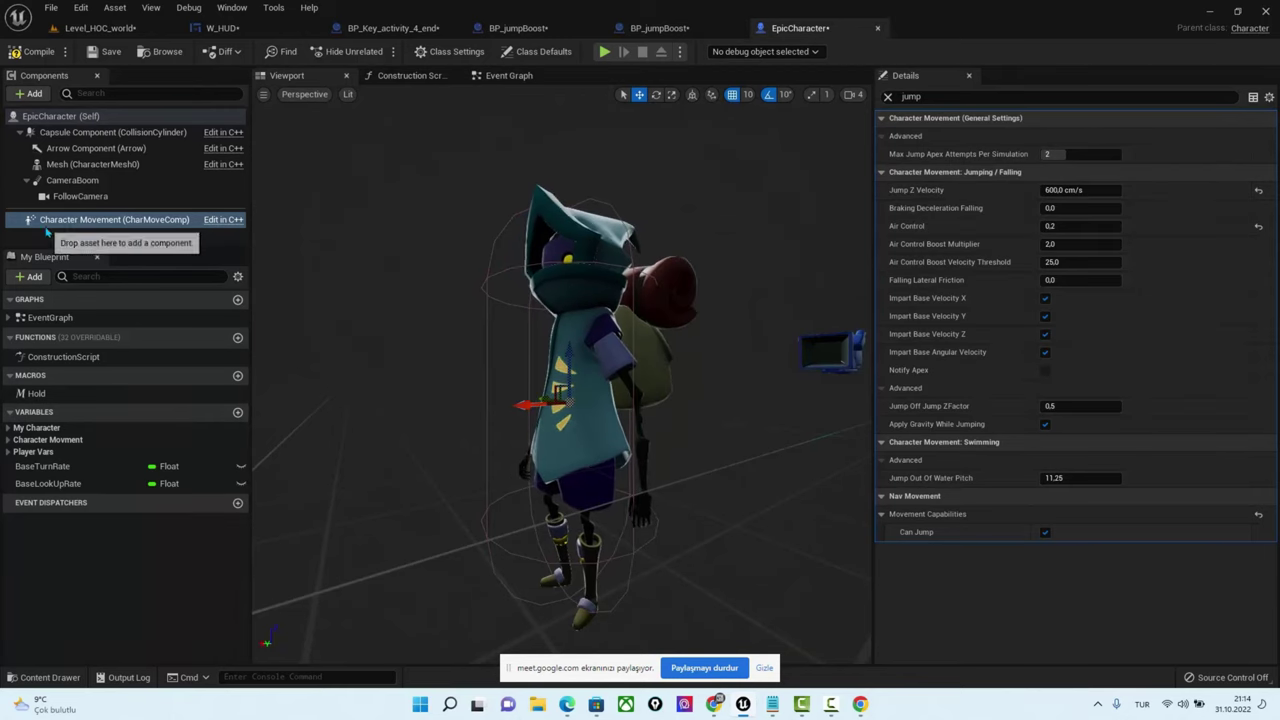
left_click(140, 220)
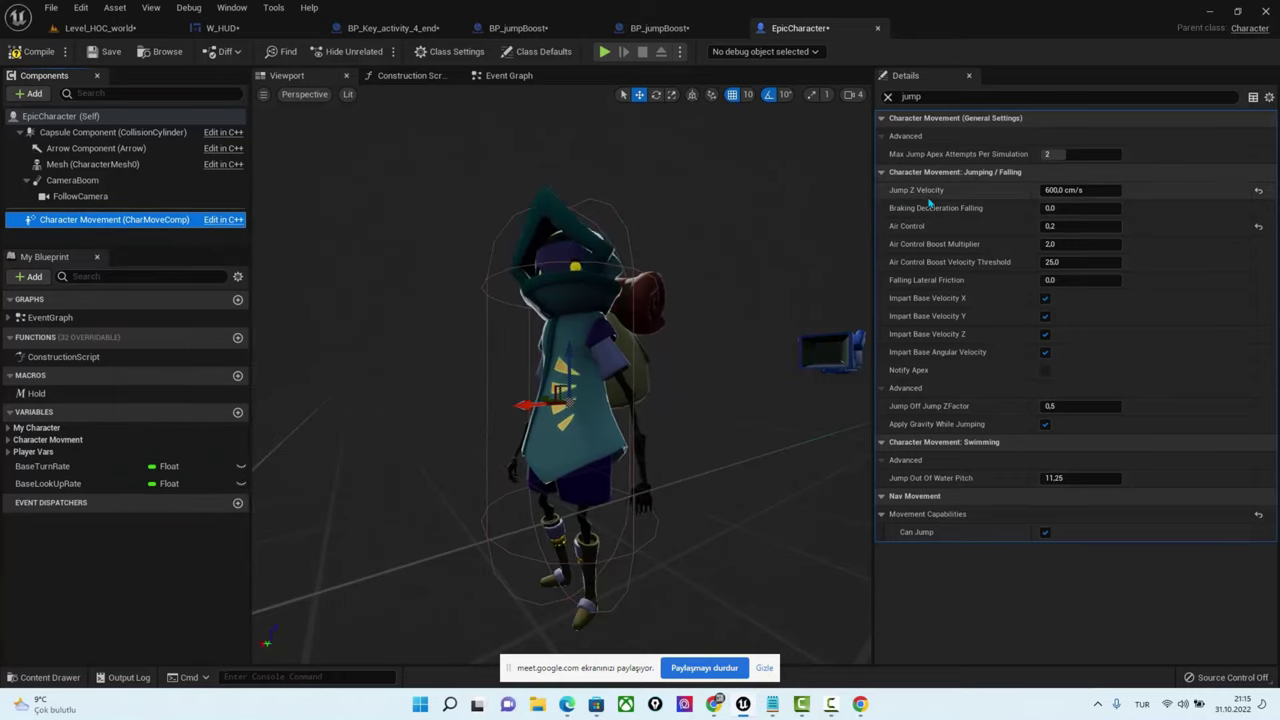
Back in BP_jumpBoost, drag a wire from Character Movement to list the available nodes
left_click(422, 36)
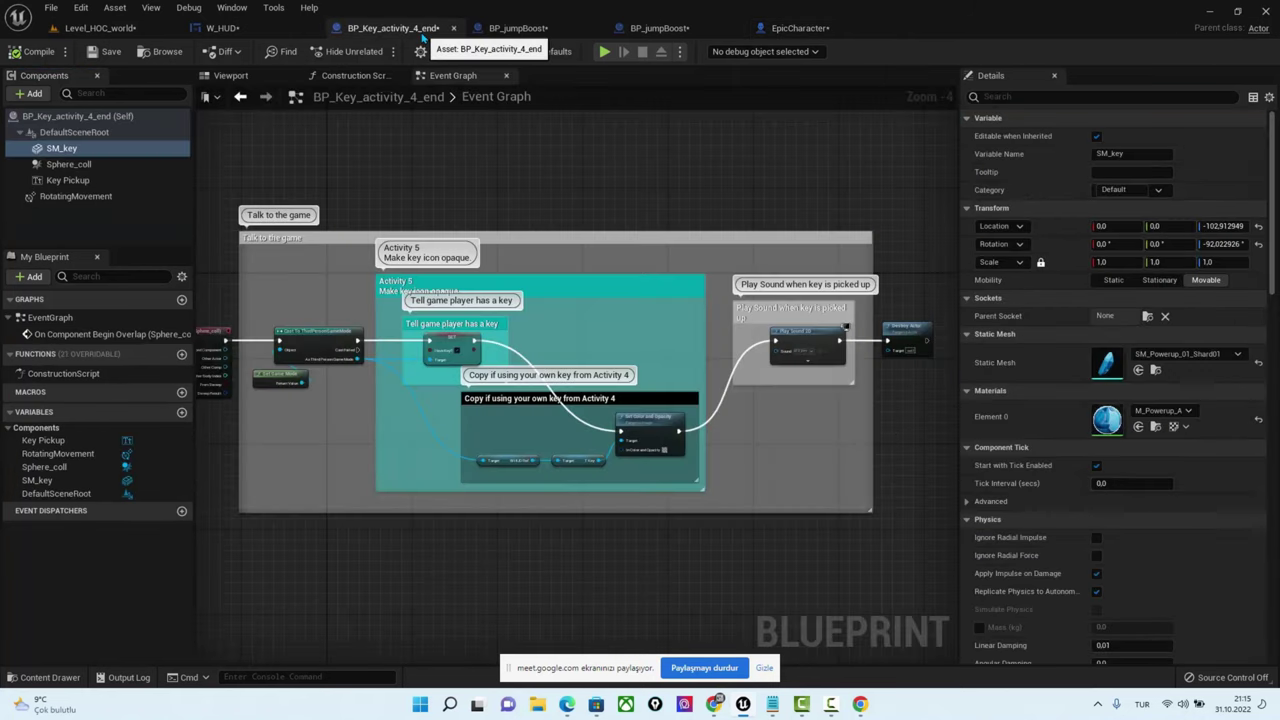
left_click(650, 30)
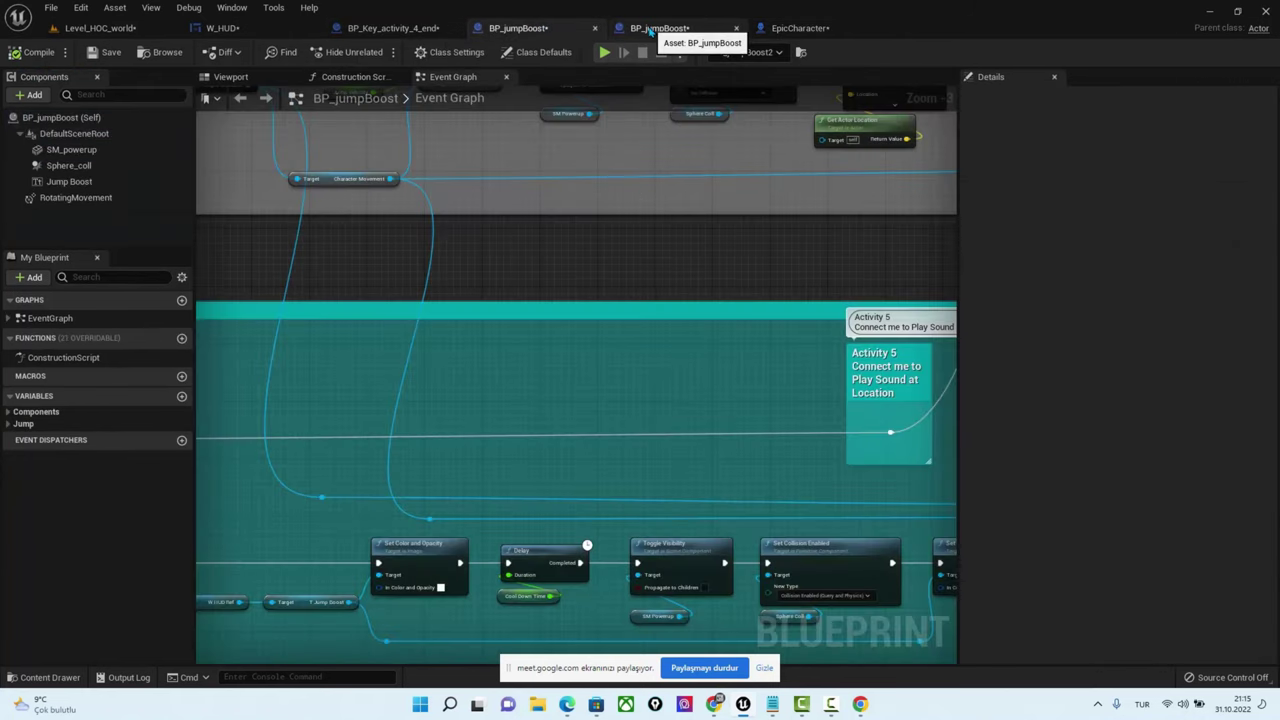
left_click(650, 30)
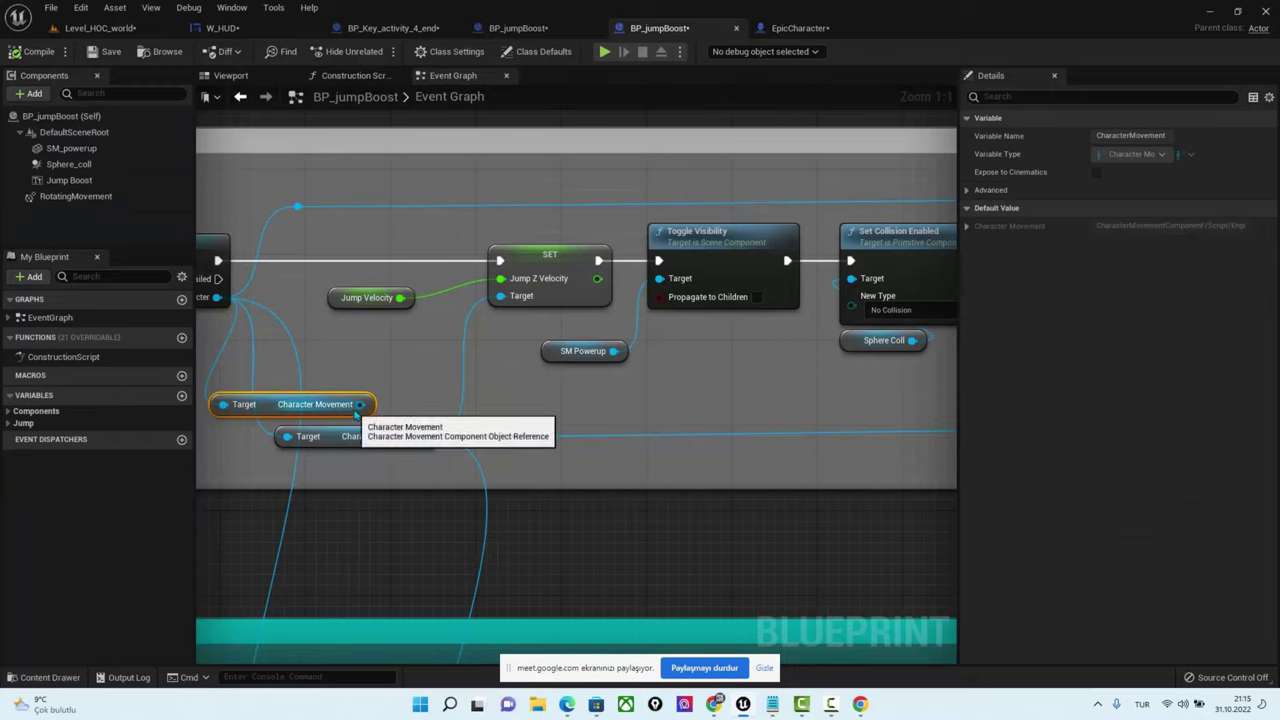
left_click_drag(360, 404, 443, 404)
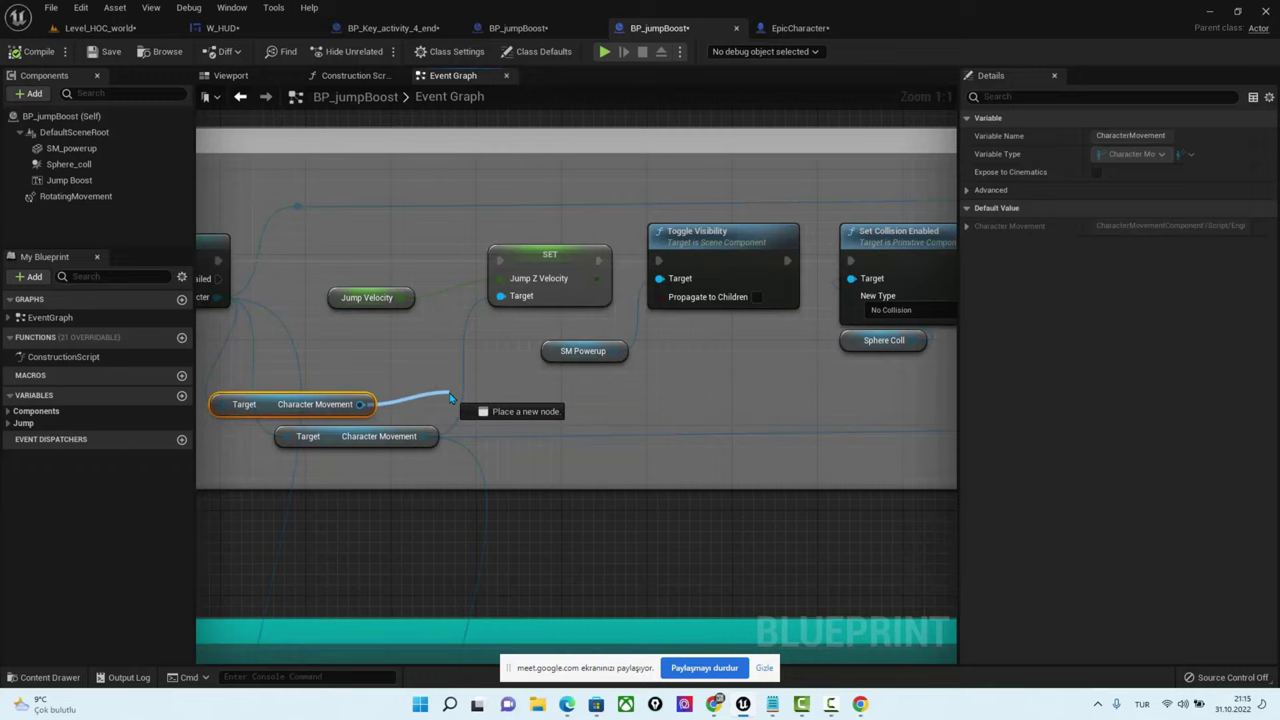
left_click_drag(450, 398, 450, 398)
left_click(790, 28)
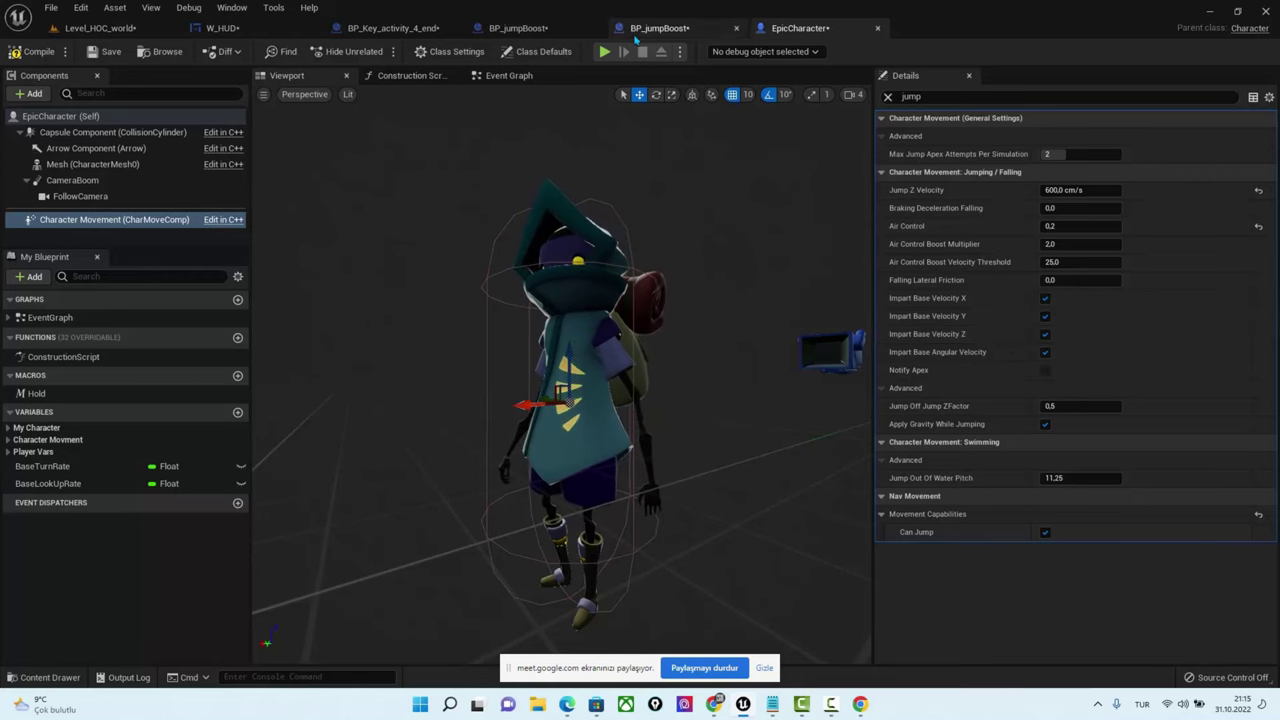
left_click(561, 33)
Add a SET Air Control node off Character Movement, then delete it
left_click_drag(360, 404, 543, 425)
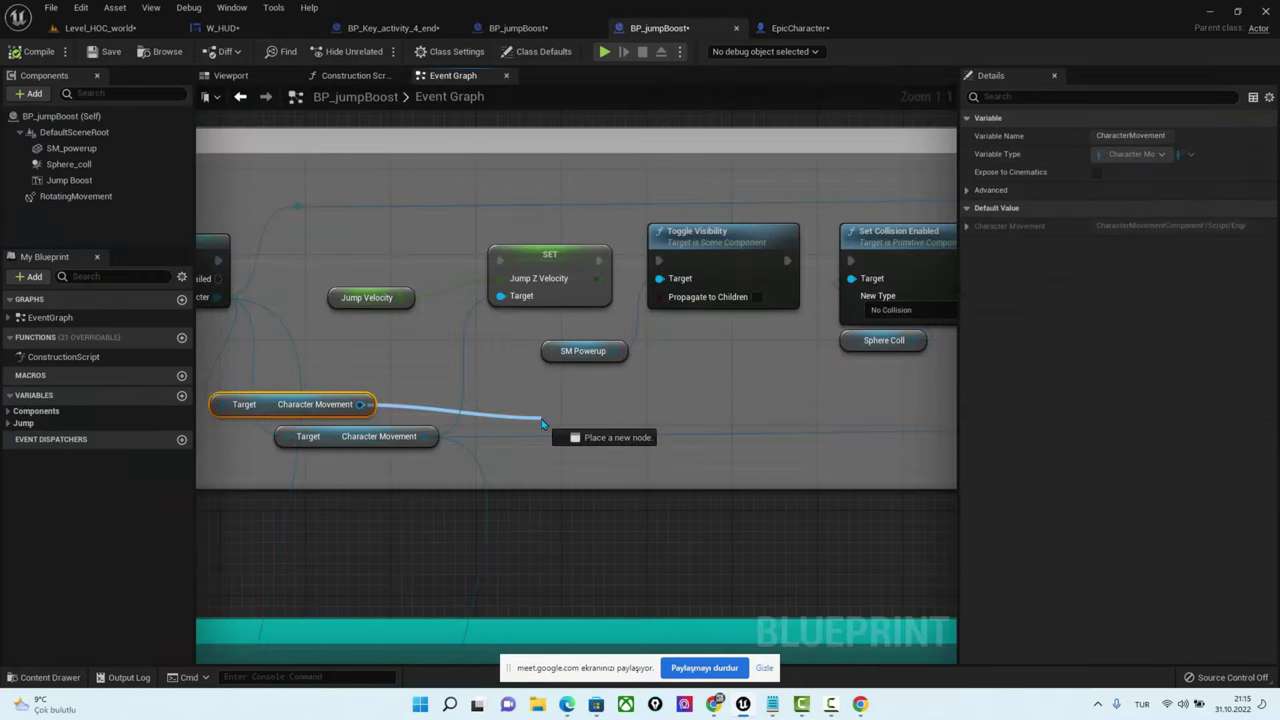
type("Air cont")
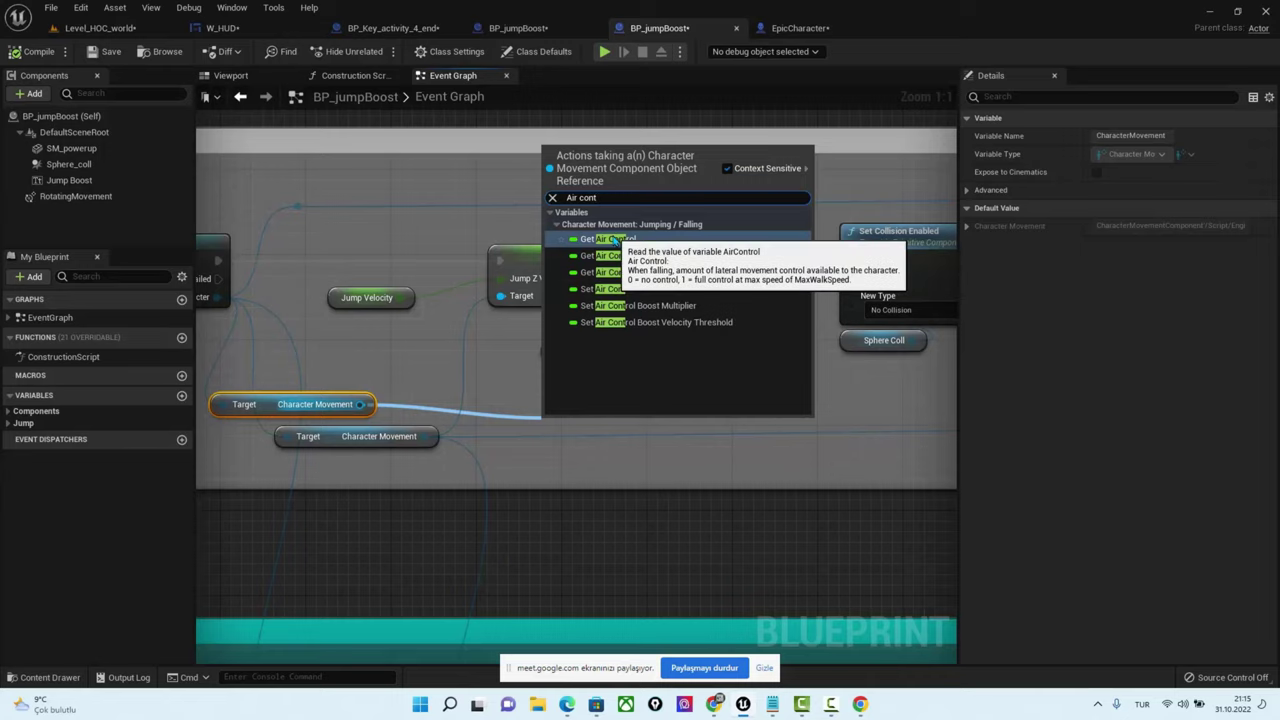
left_click(608, 289)
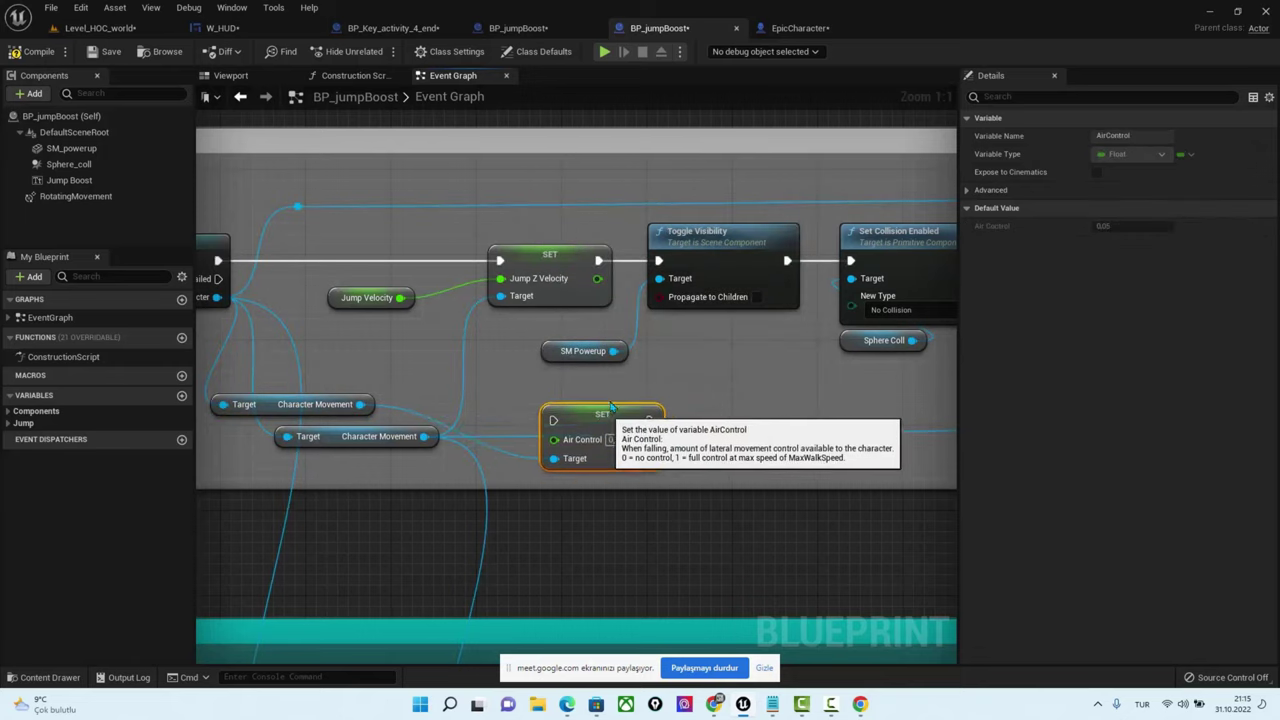
left_click_drag(611, 406, 643, 363)
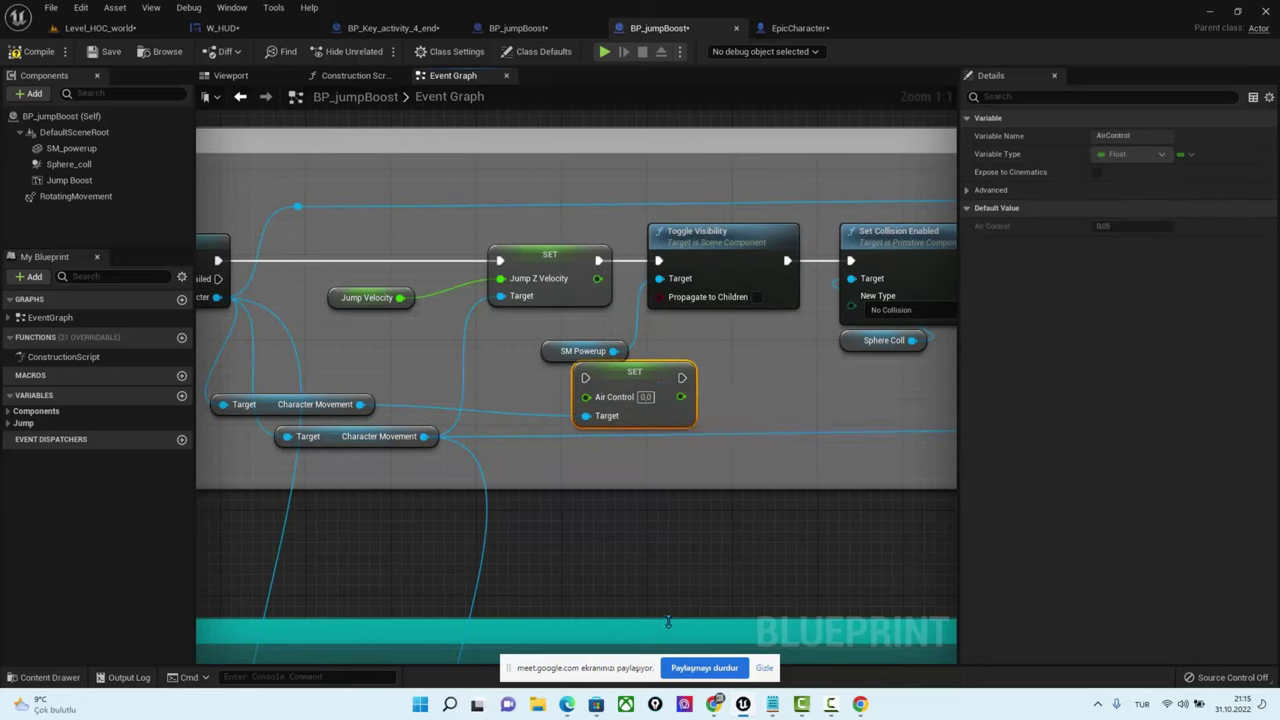
key("Delete")
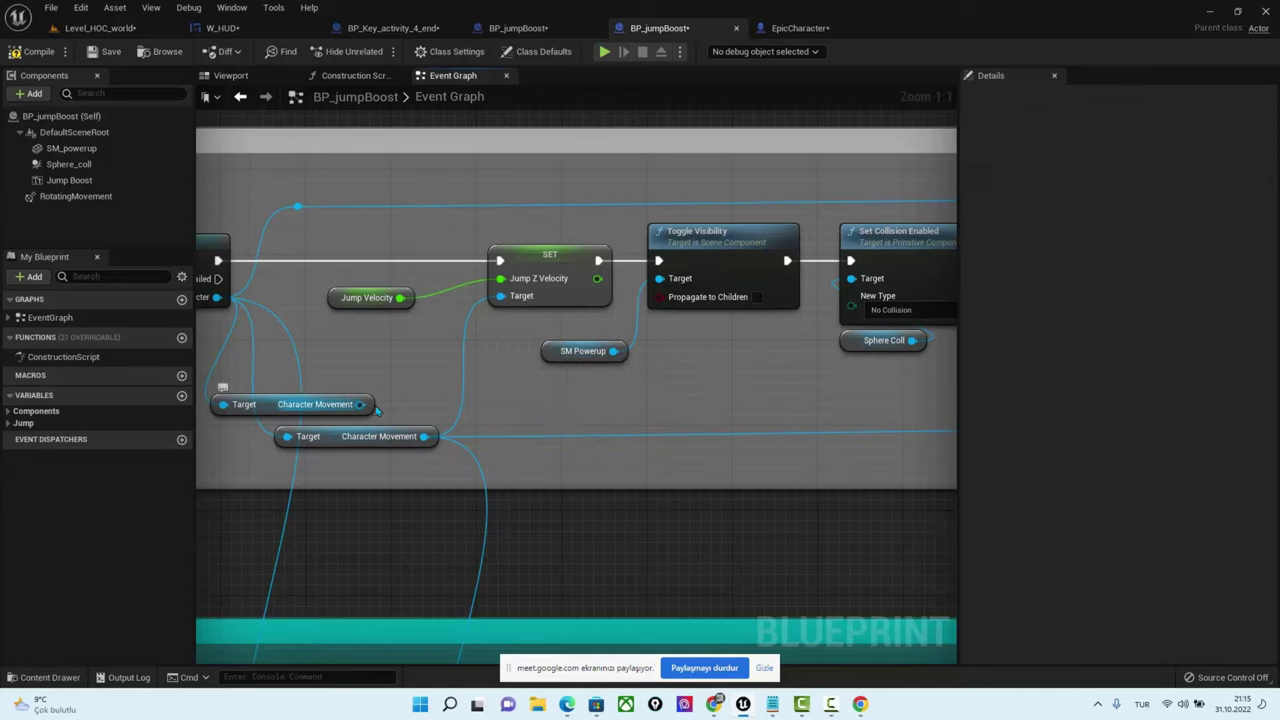
Add a Jump Z Velocity getter off the Character Movement reference
left_click_drag(360, 403, 481, 413)
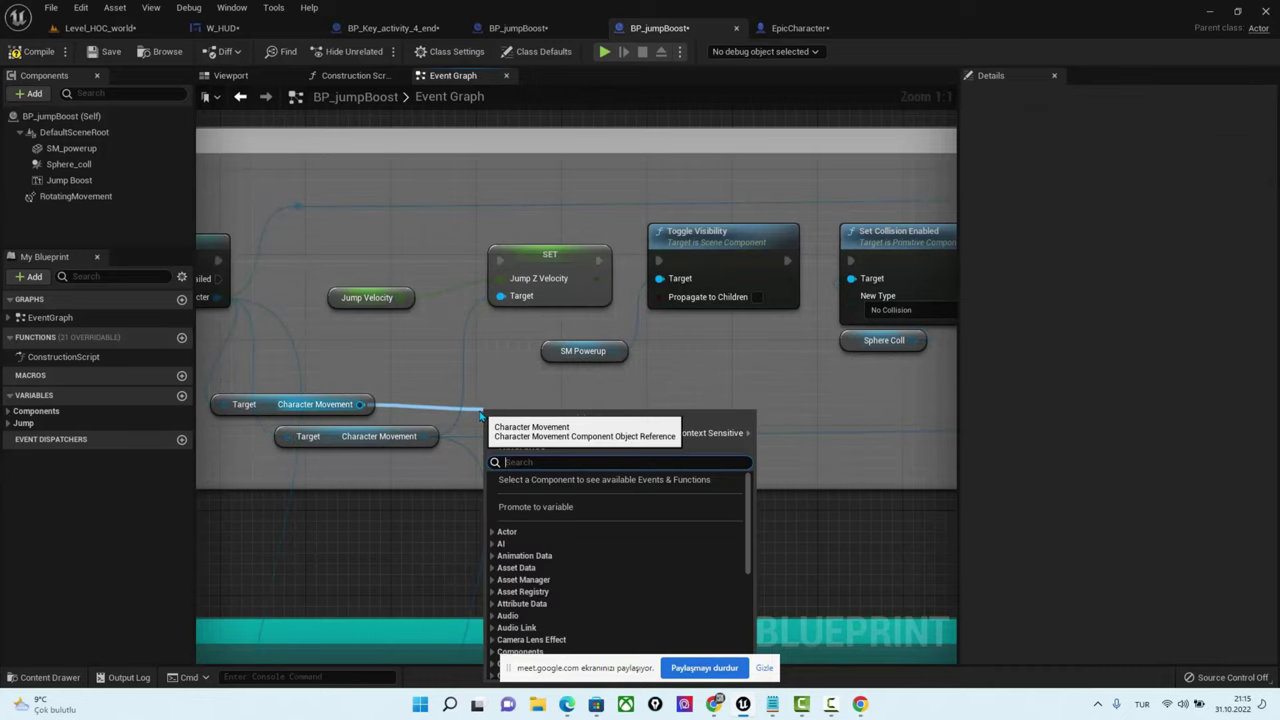
type("jump")
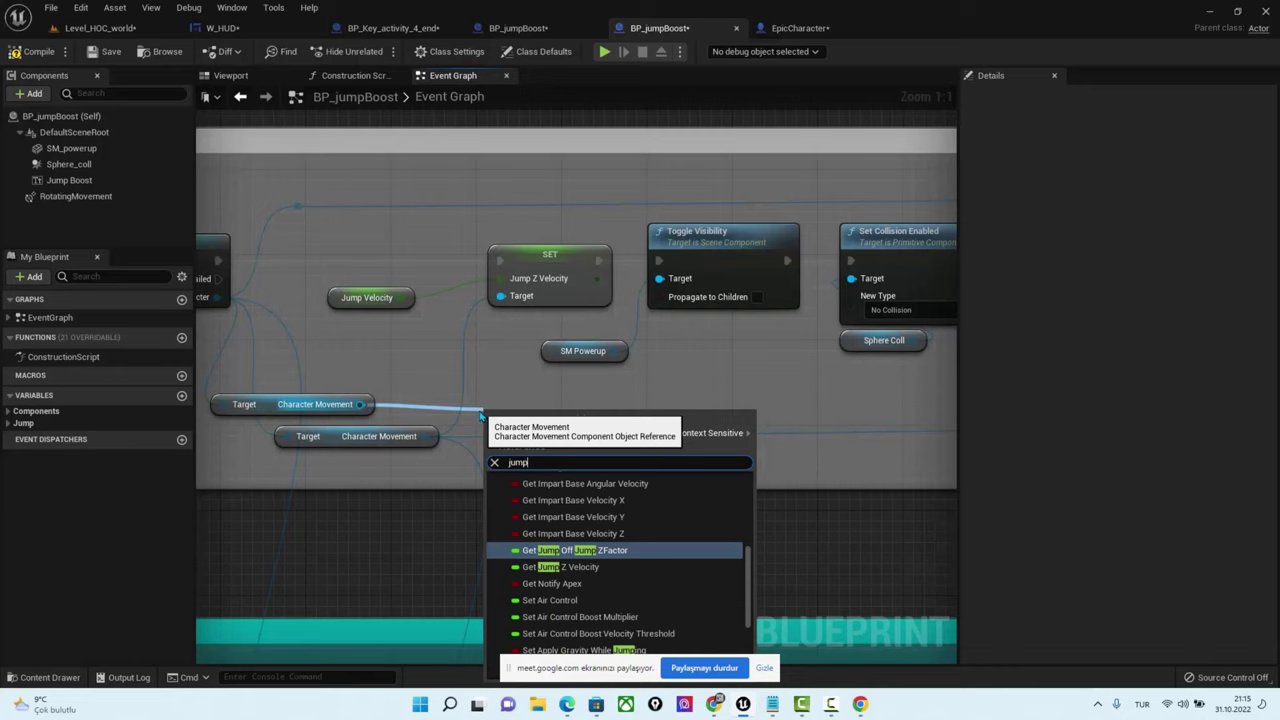
left_click(575, 567)
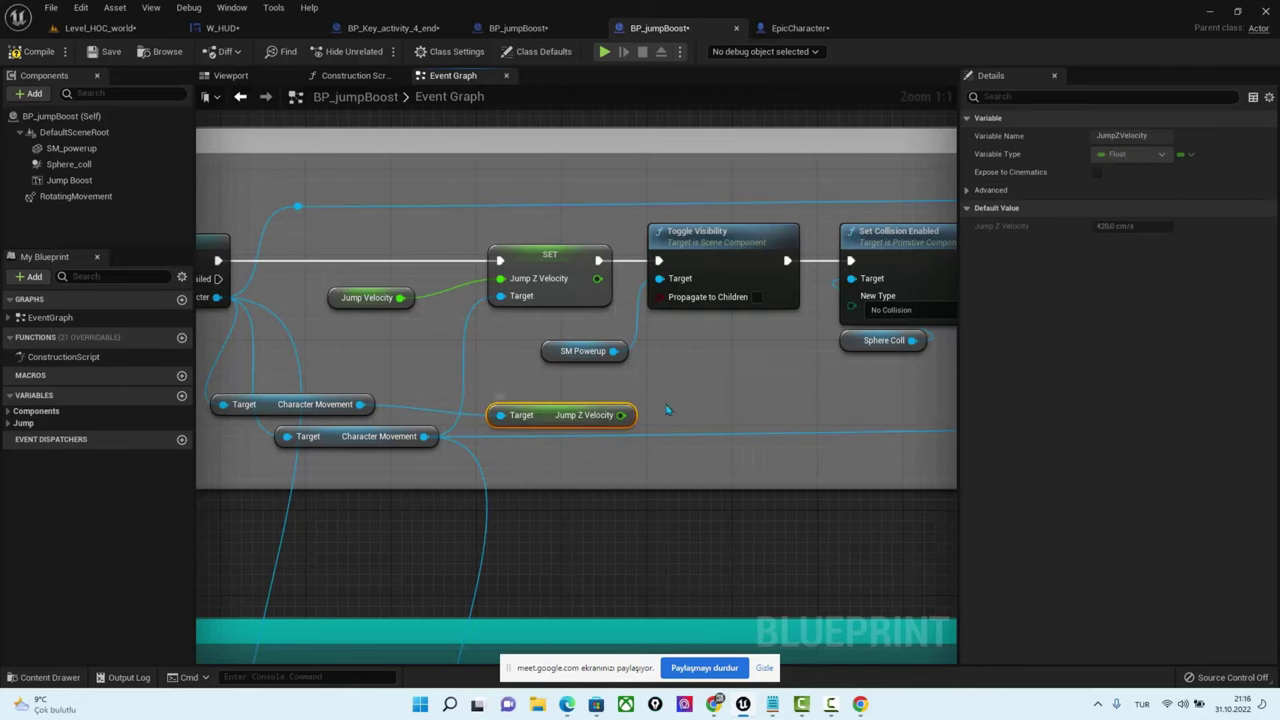
left_click_drag(562, 406, 556, 395)
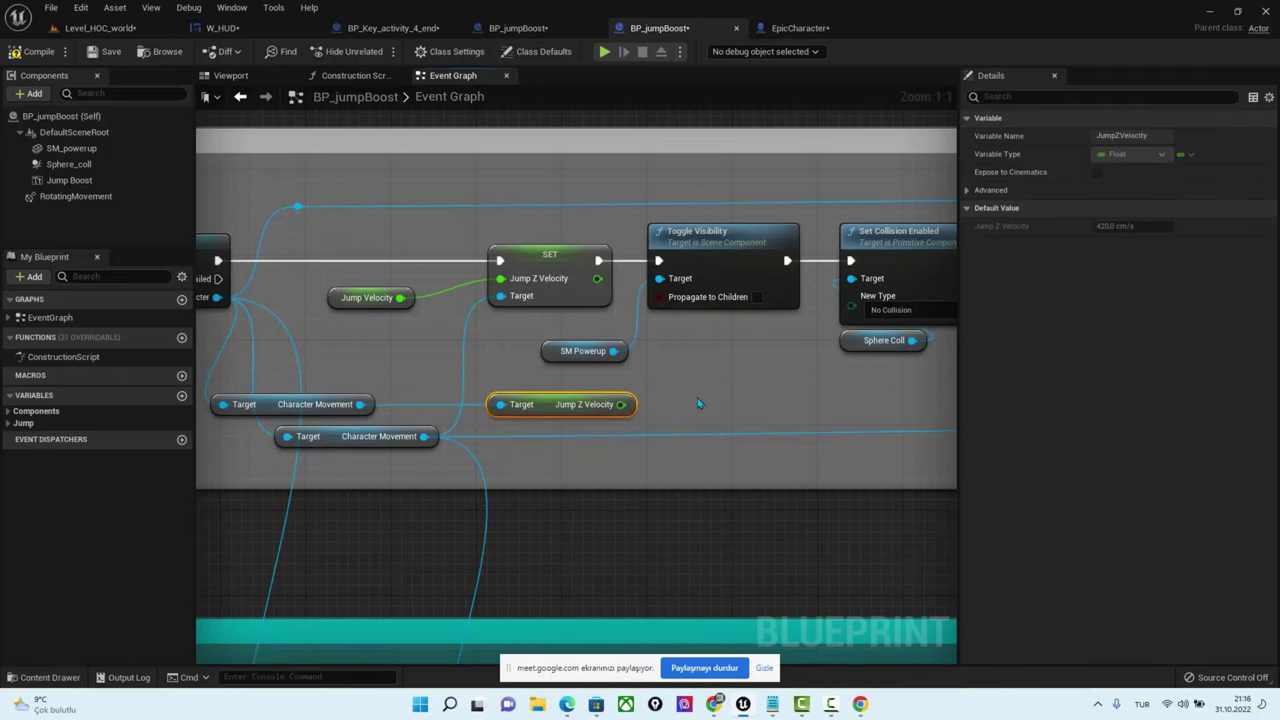
right_click_drag(698, 404, 810, 406)
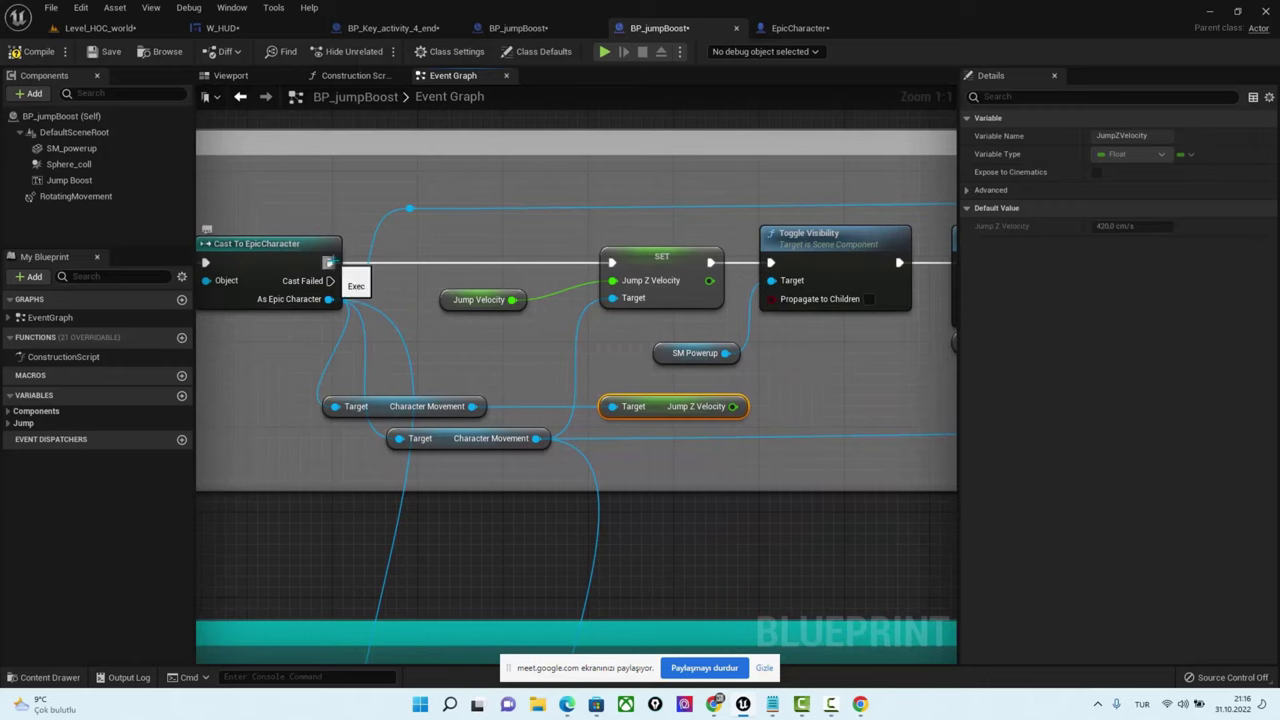
Add a Print String on the Cast Failed branch, fed by Jump Z Velocity
left_click_drag(328, 262, 806, 372)
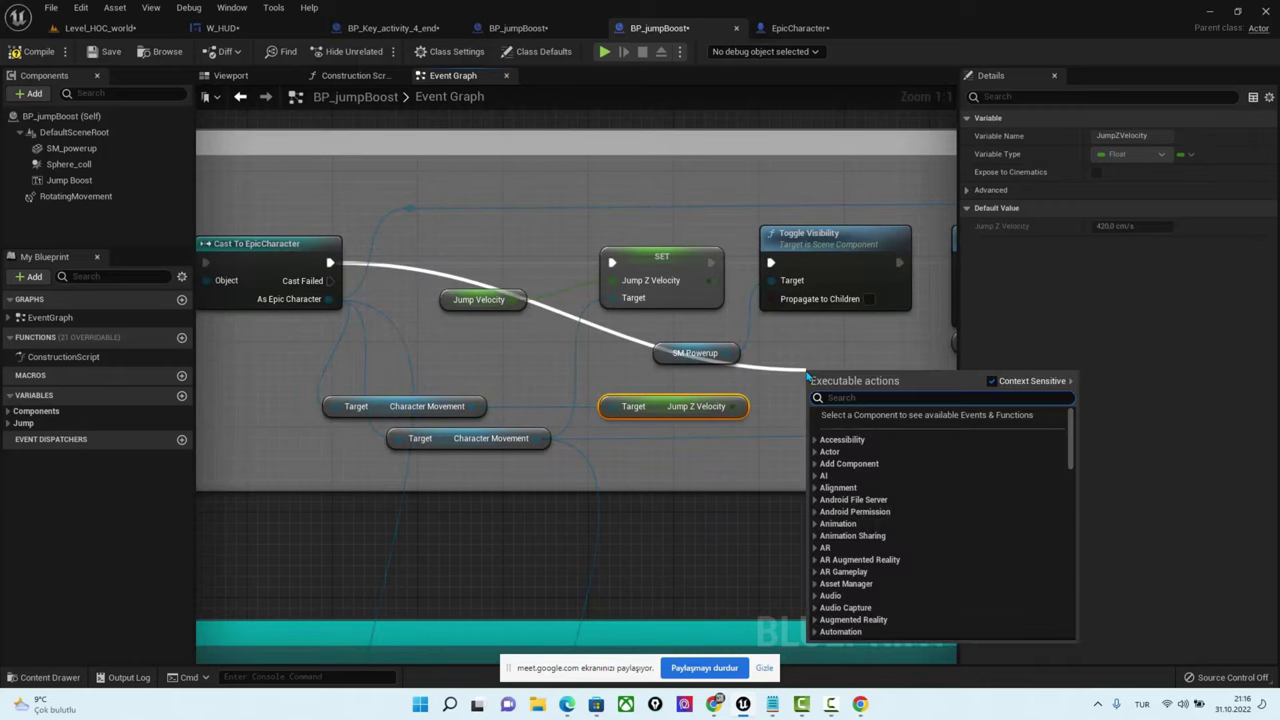
type("print")
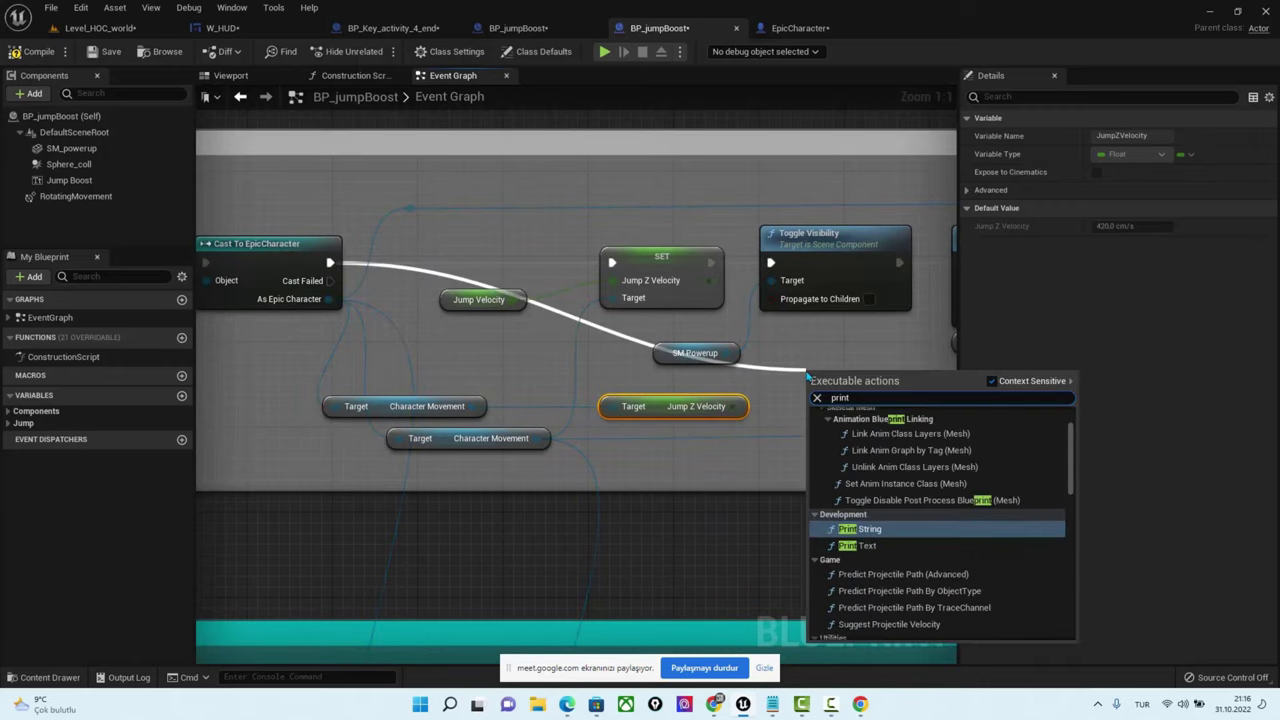
left_click(911, 527)
mouse_move(736, 407)
left_mouse_down()
mouse_move(791, 430)
mouse_move(818, 425)
left_mouse_up()
left_click_drag(690, 406, 660, 447)
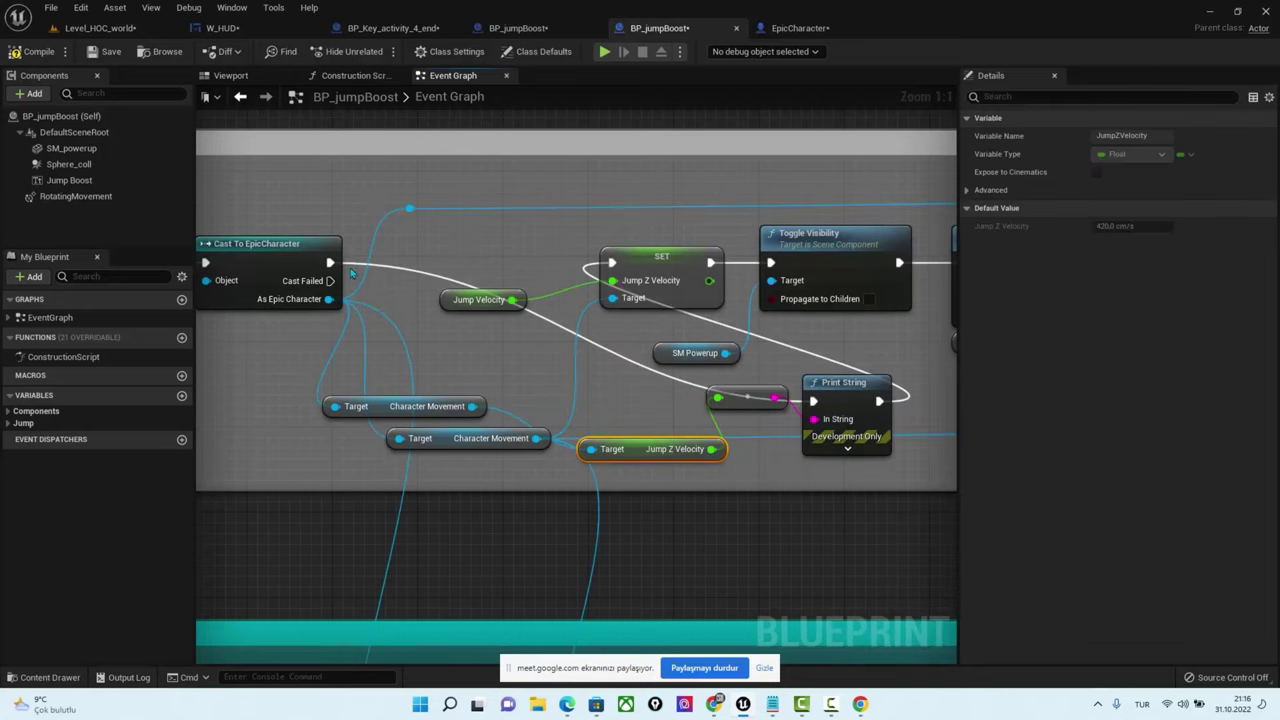
mouse_move(420, 314)
right_mouse_down()
mouse_move(464, 330)
mouse_move(528, 315)
right_mouse_up()
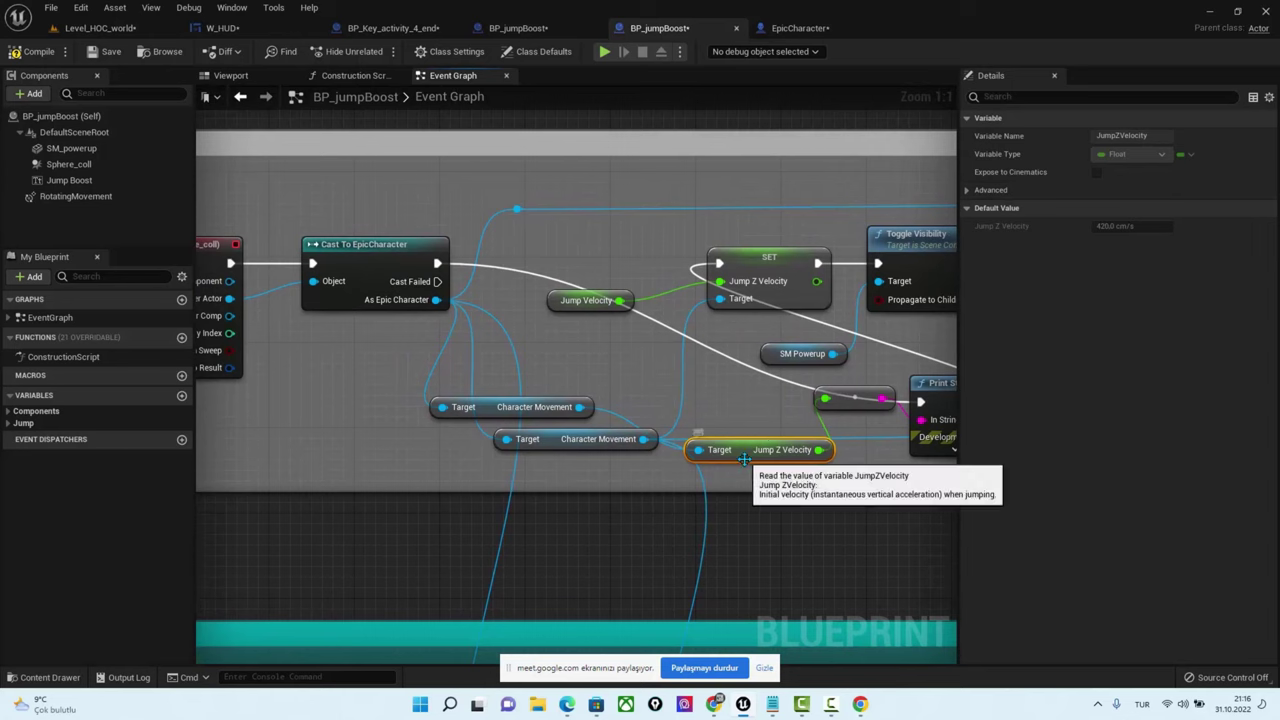
Play Level_HOC_world from a chosen spot and run with W to collect a gem
left_click(100, 28)
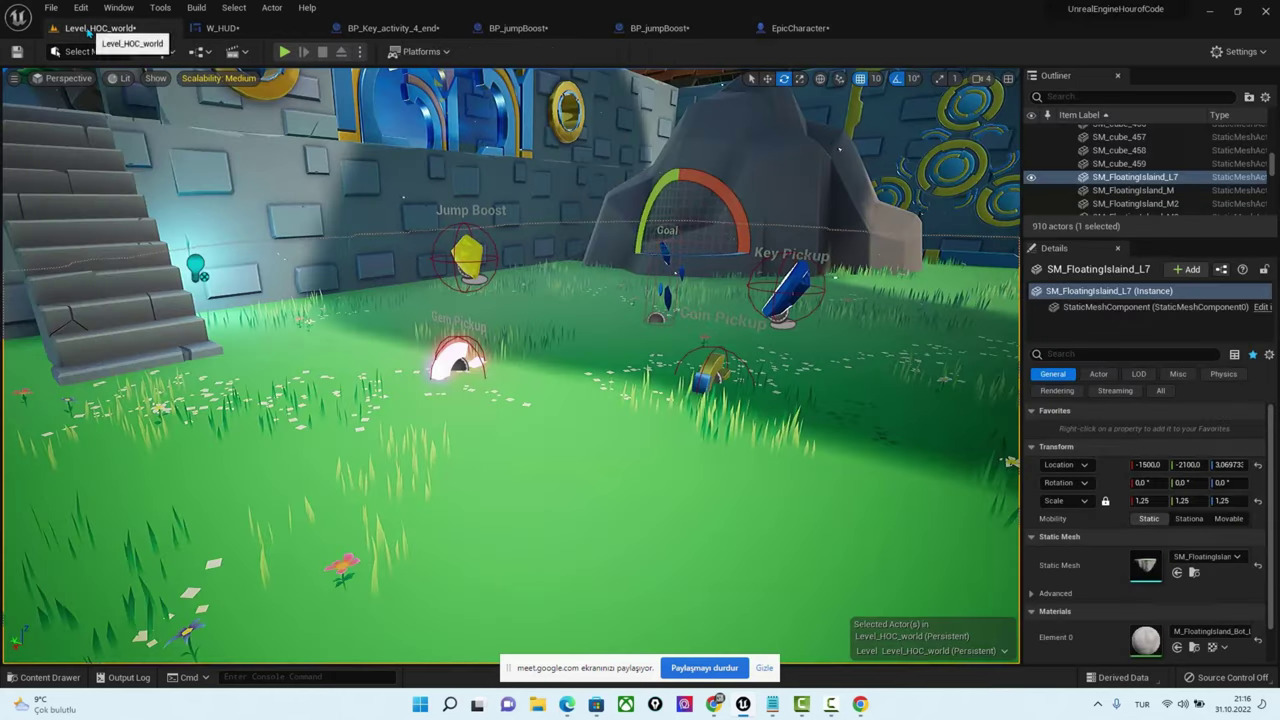
right_click(545, 447)
left_click(580, 430)
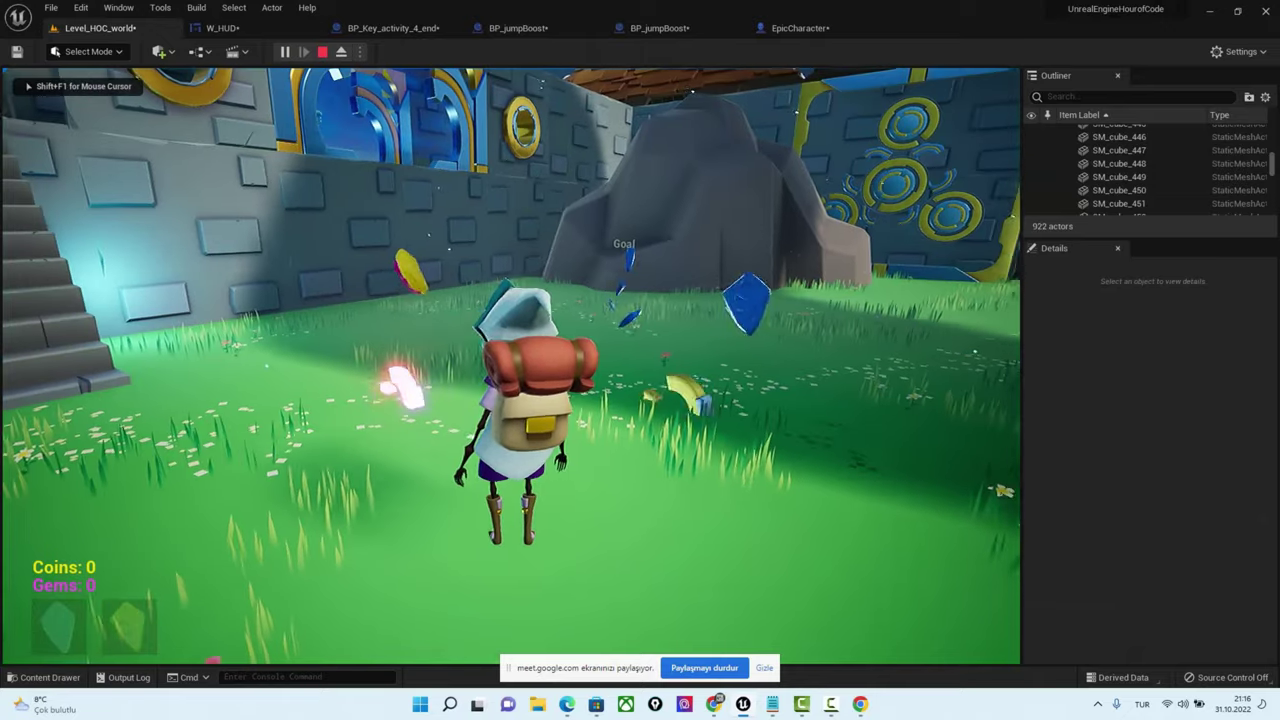
key("w")
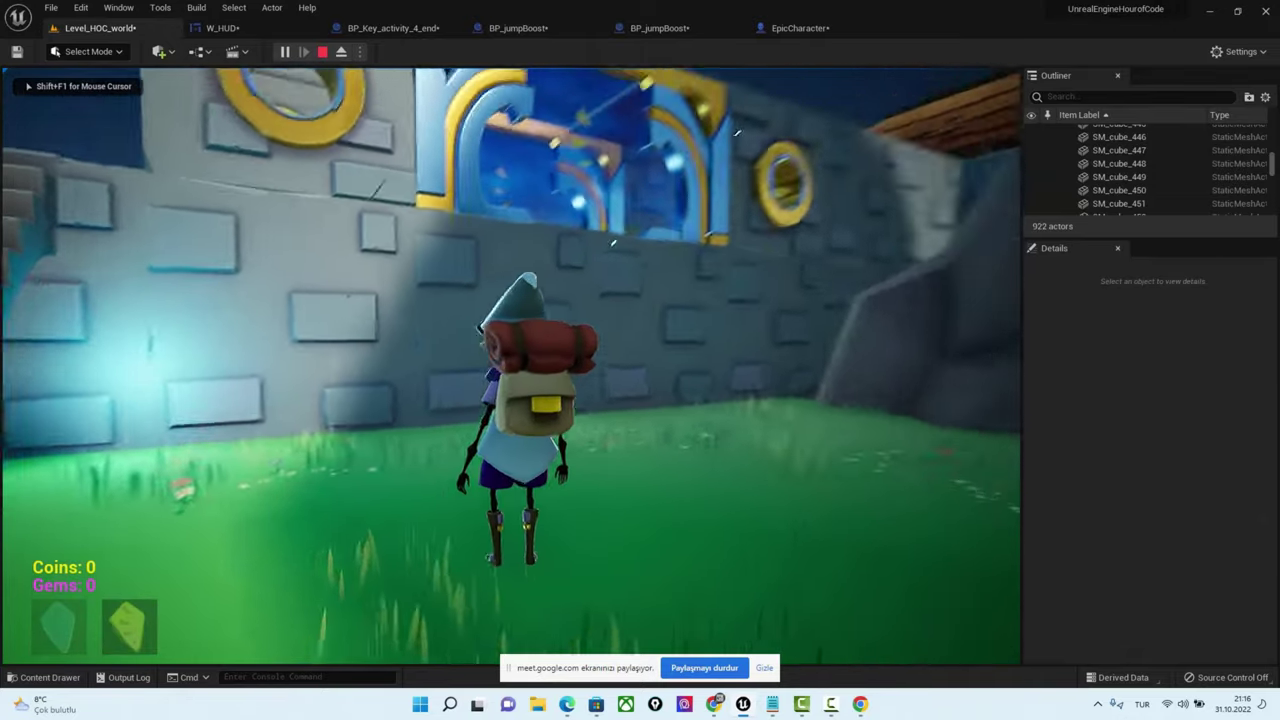
key("w")
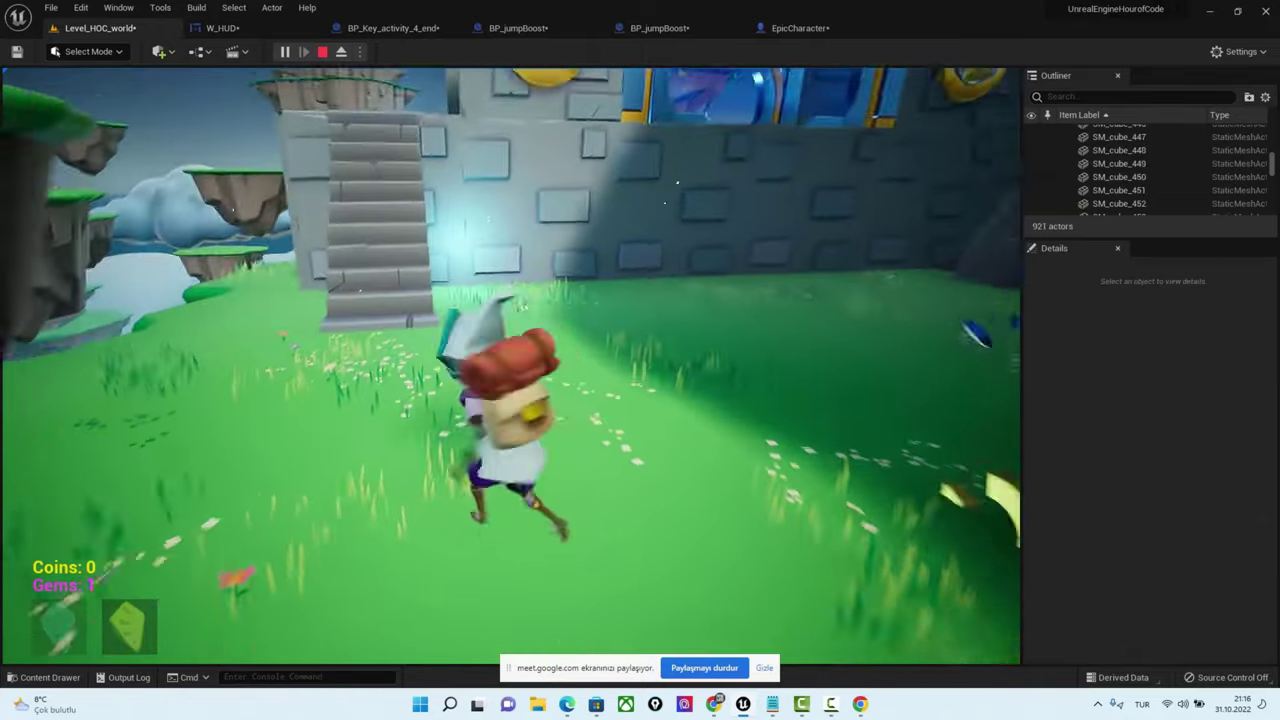
key("w")
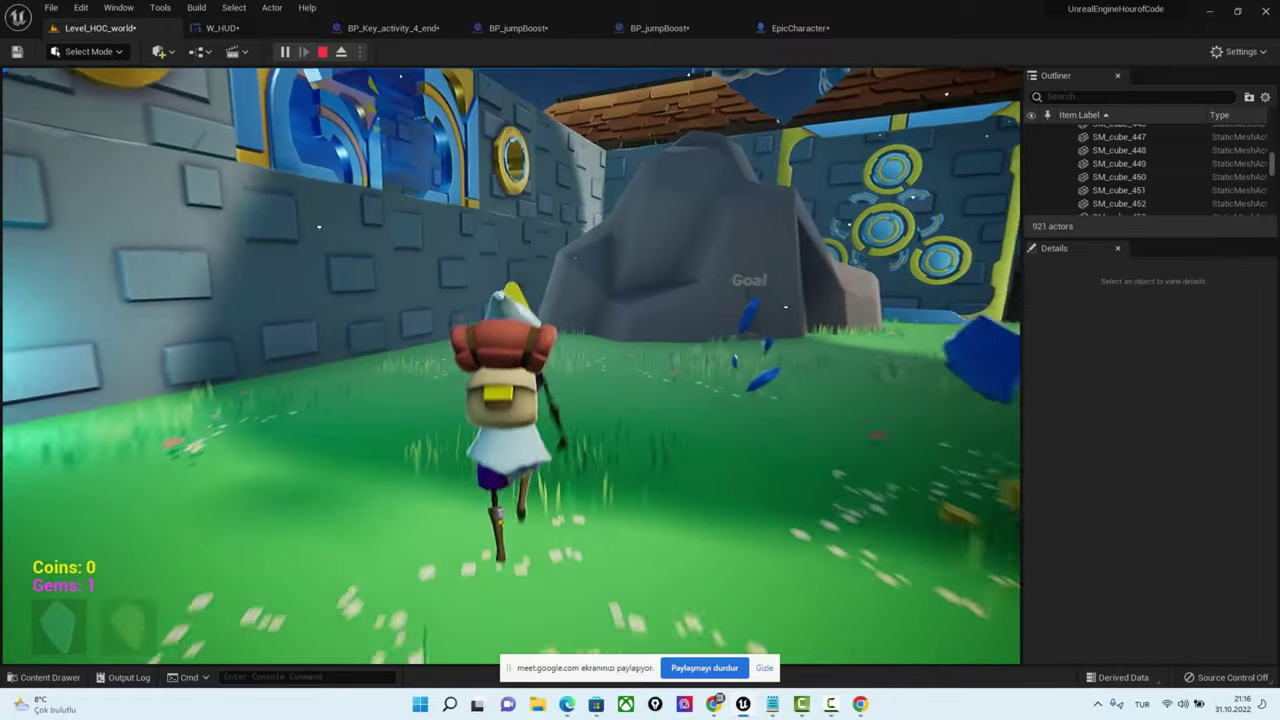
key("Escape")
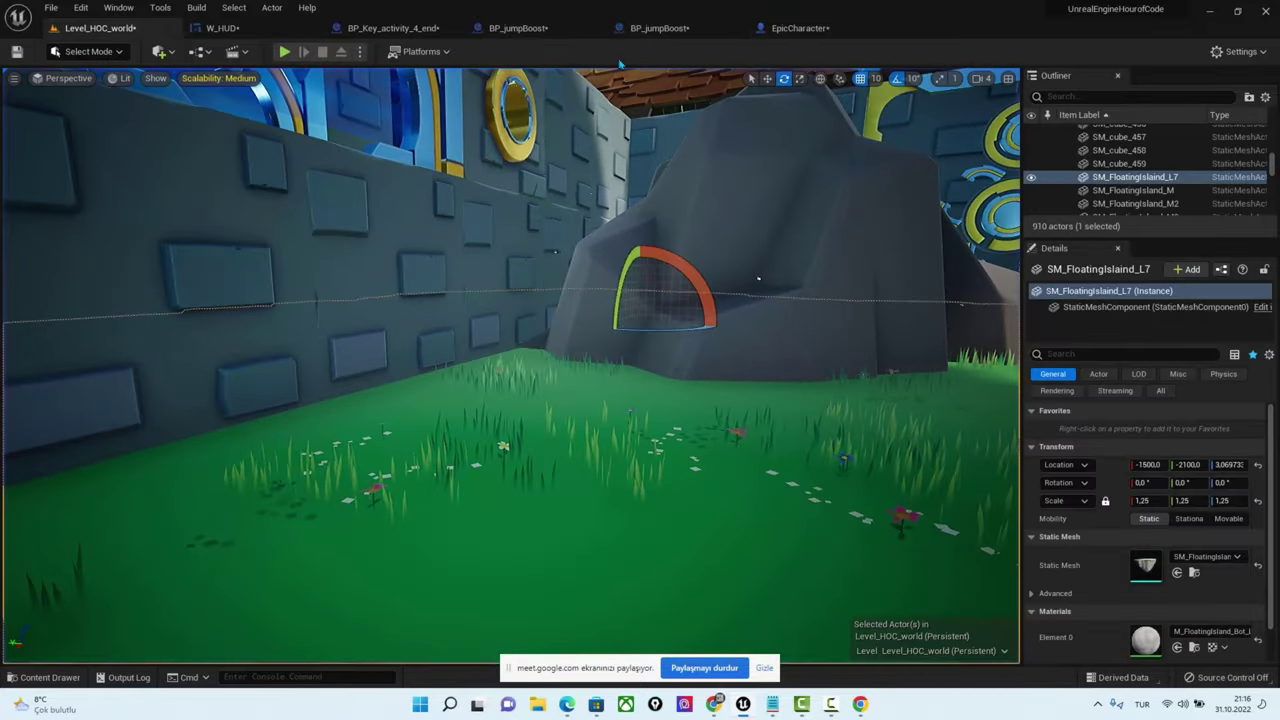
left_click(651, 38)
Close the BP_Key_activity_4_end Blueprint and the duplicate BP_jumpBoost editor
left_click(797, 30)
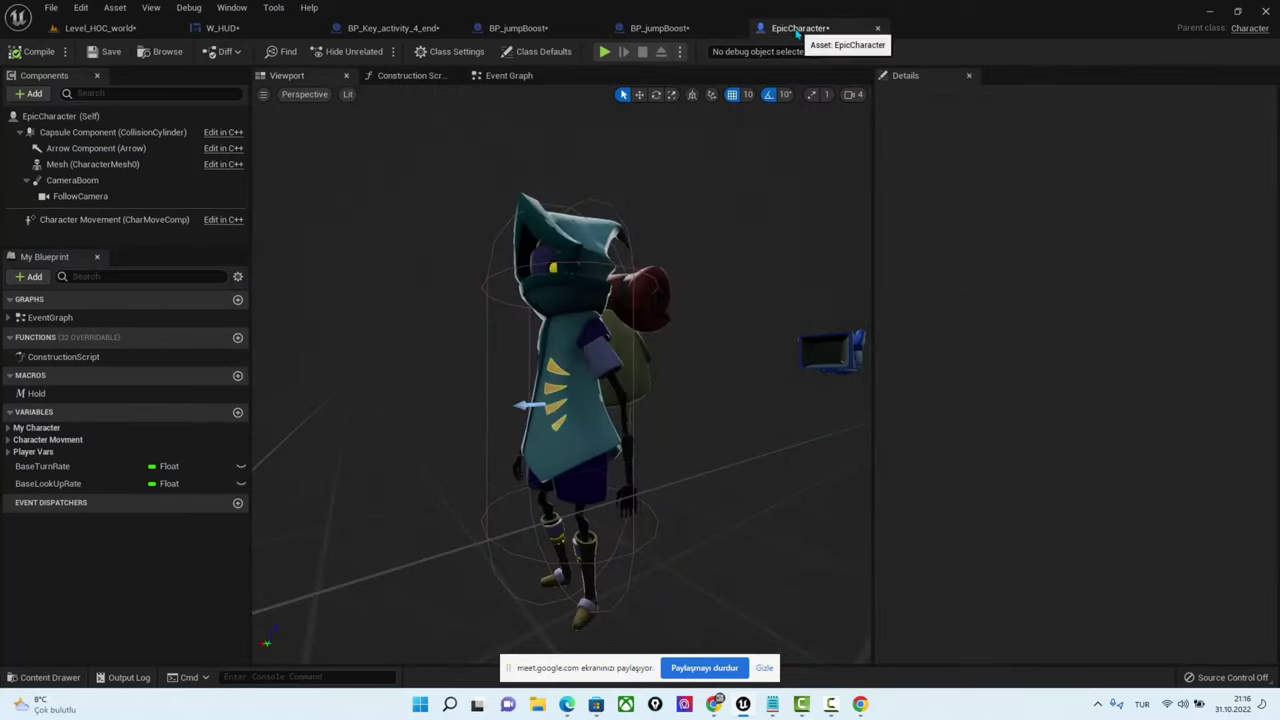
left_click(290, 30)
left_click(371, 30)
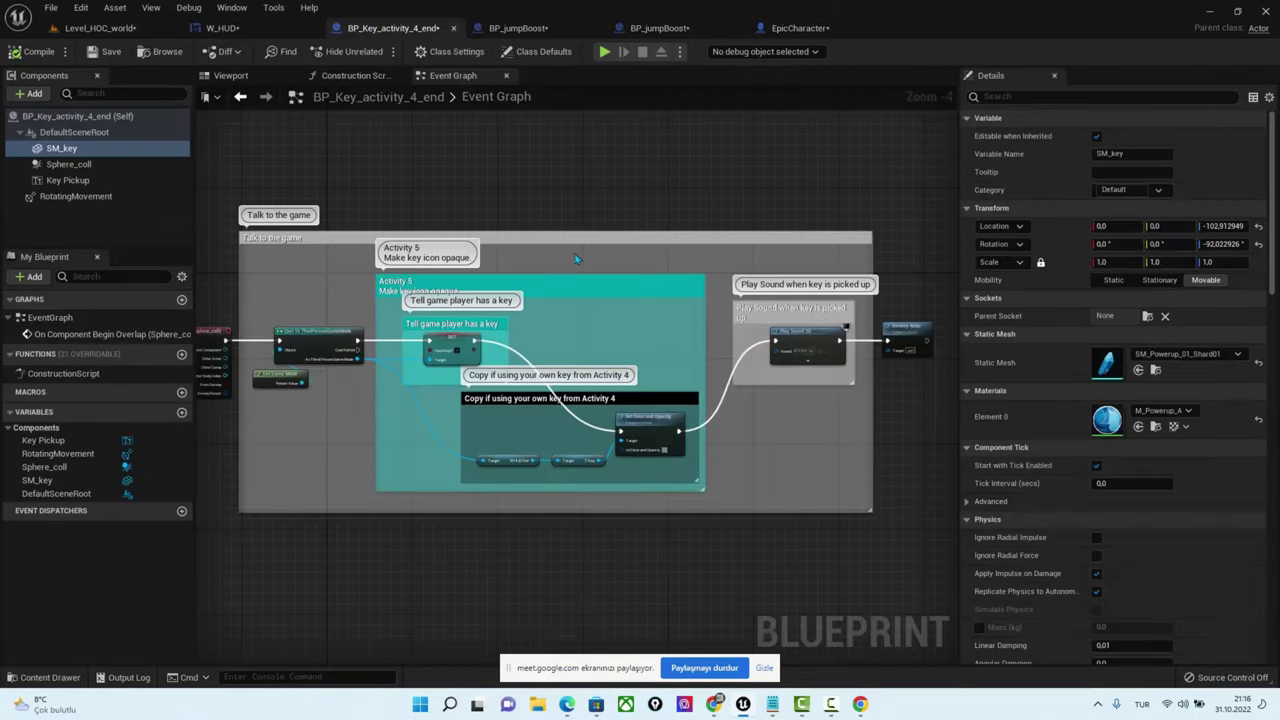
left_click(453, 28)
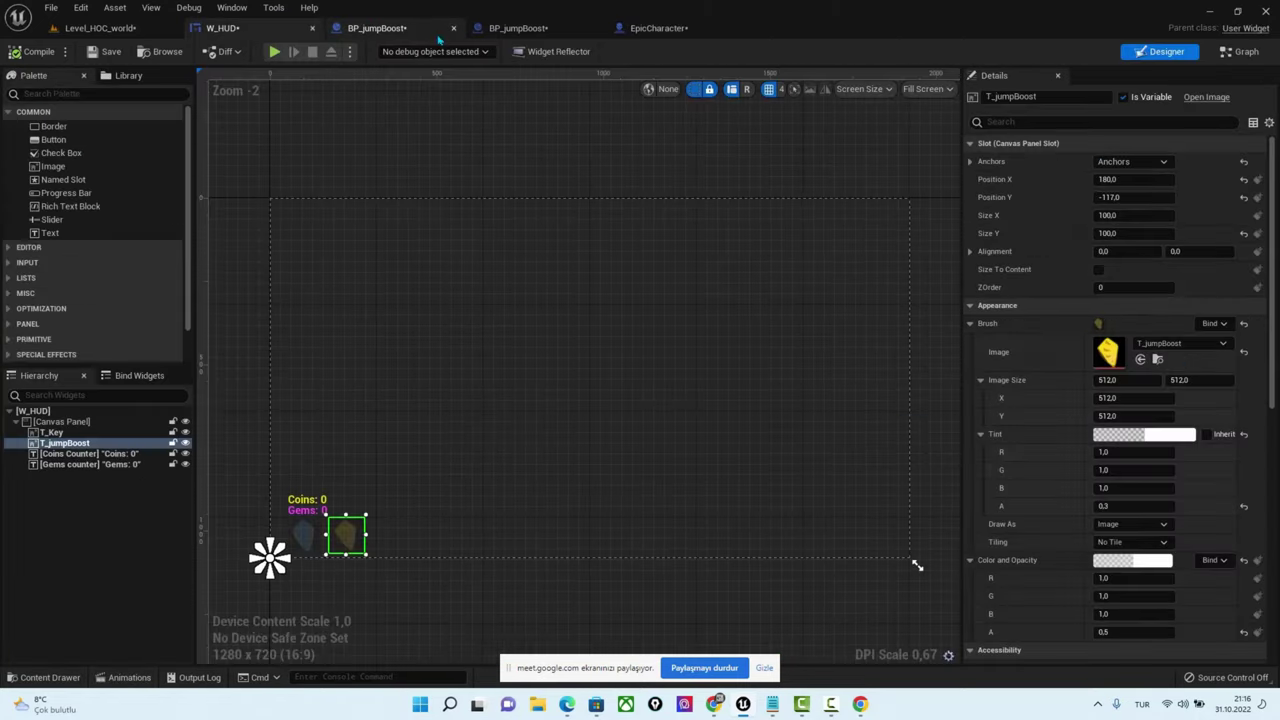
left_click(445, 36)
left_click(453, 28)
left_click(407, 30)
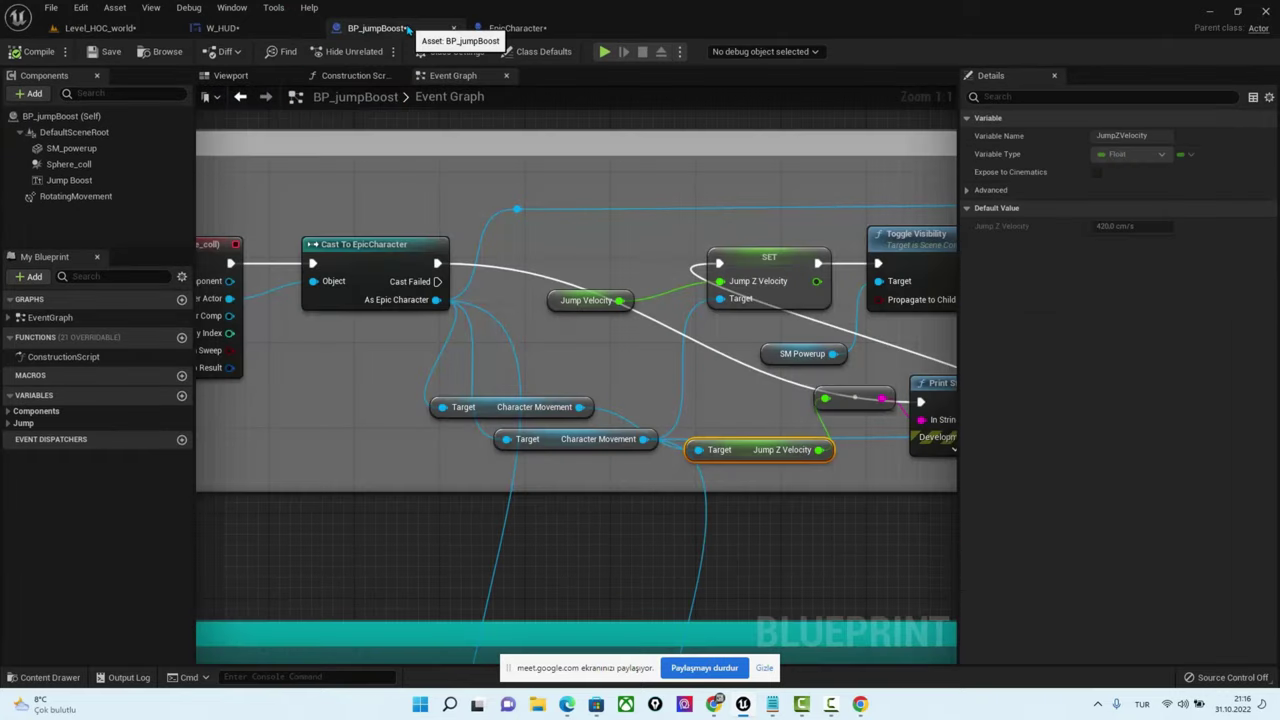
Move the Print String, Jump Z Velocity and Character Movement nodes down-left in the graph
scroll(374, 337, "down", 3)
scroll(374, 337, "down", 4)
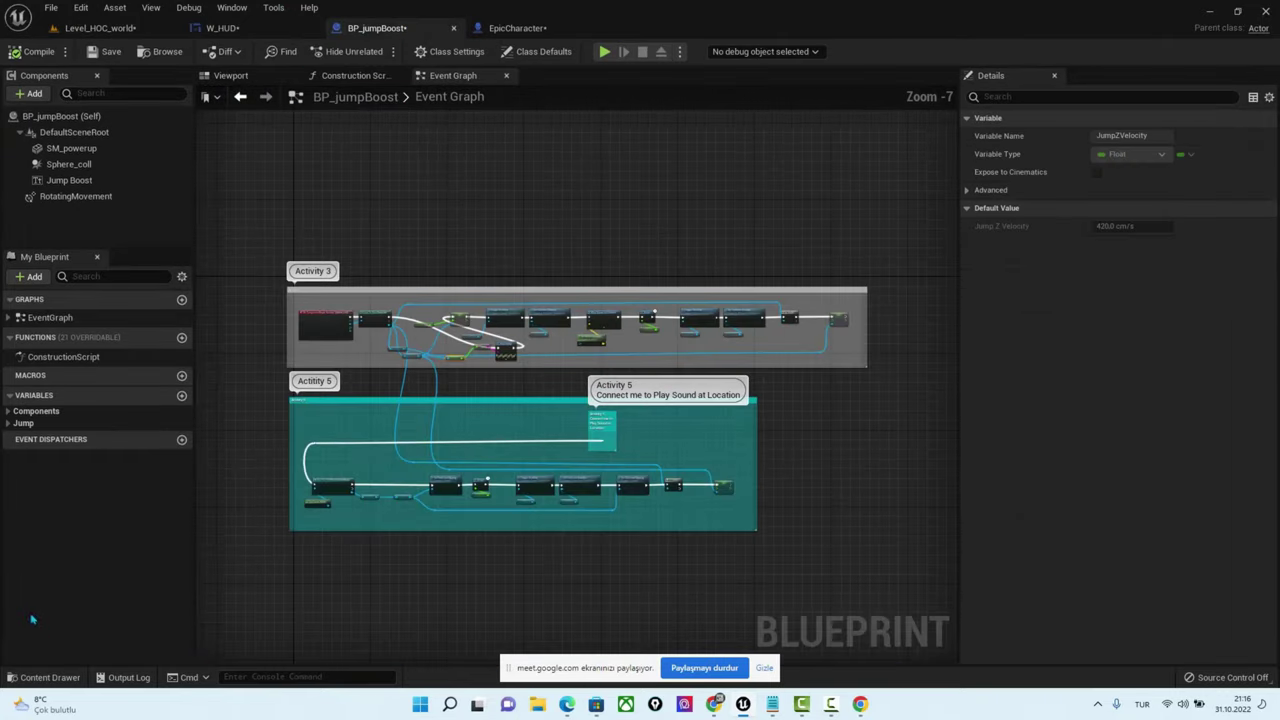
left_click(48, 677)
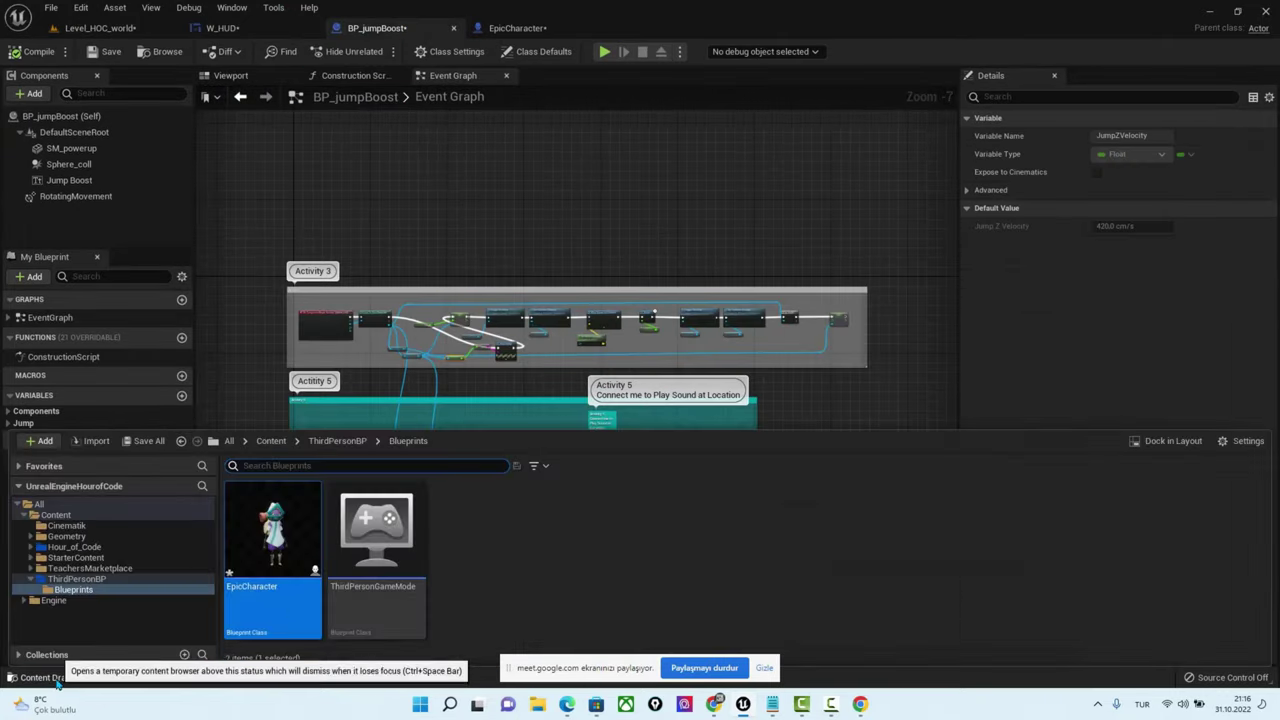
scroll(594, 287, "up", 5)
right_click_drag(377, 218, 594, 207)
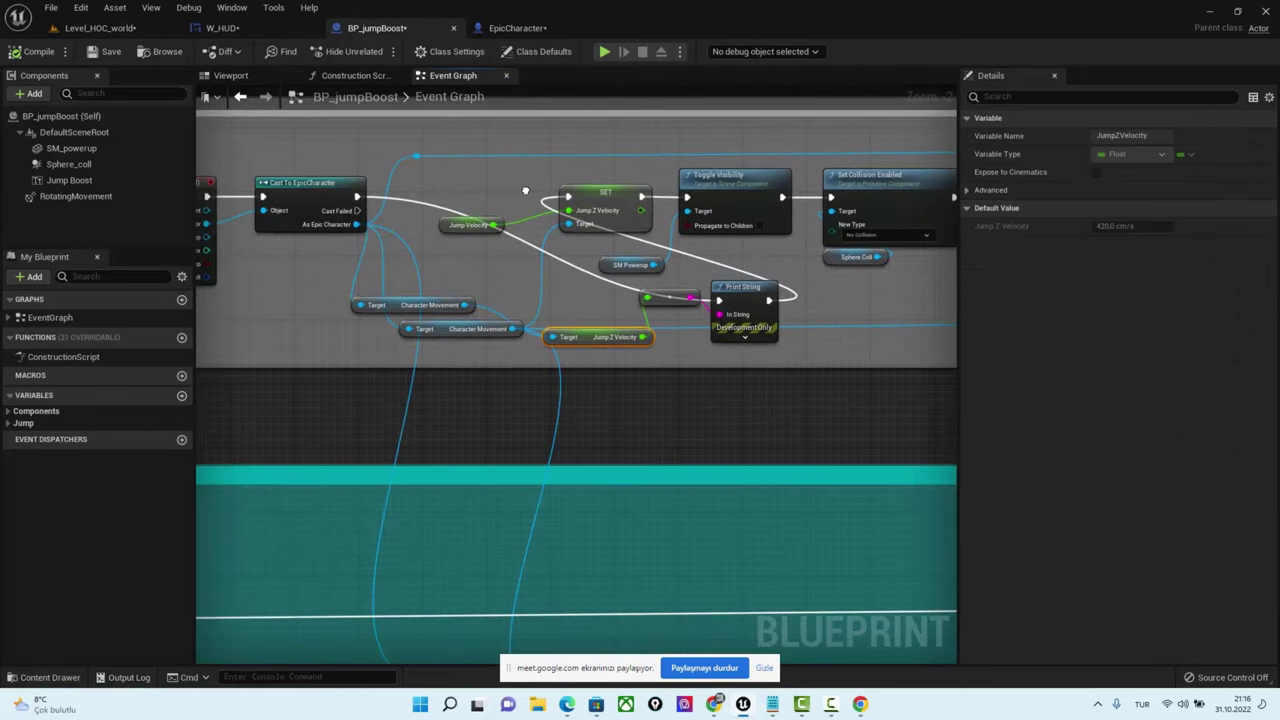
left_click_drag(812, 303, 764, 367)
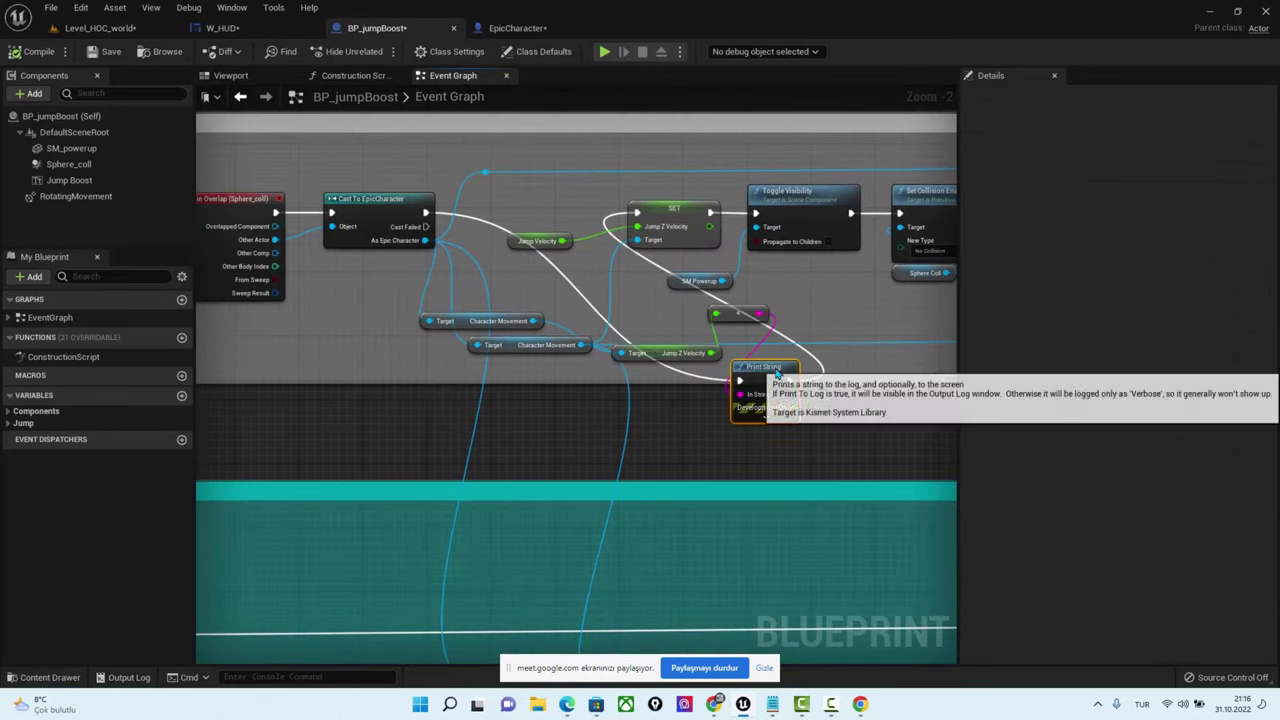
left_click_drag(661, 354, 568, 419)
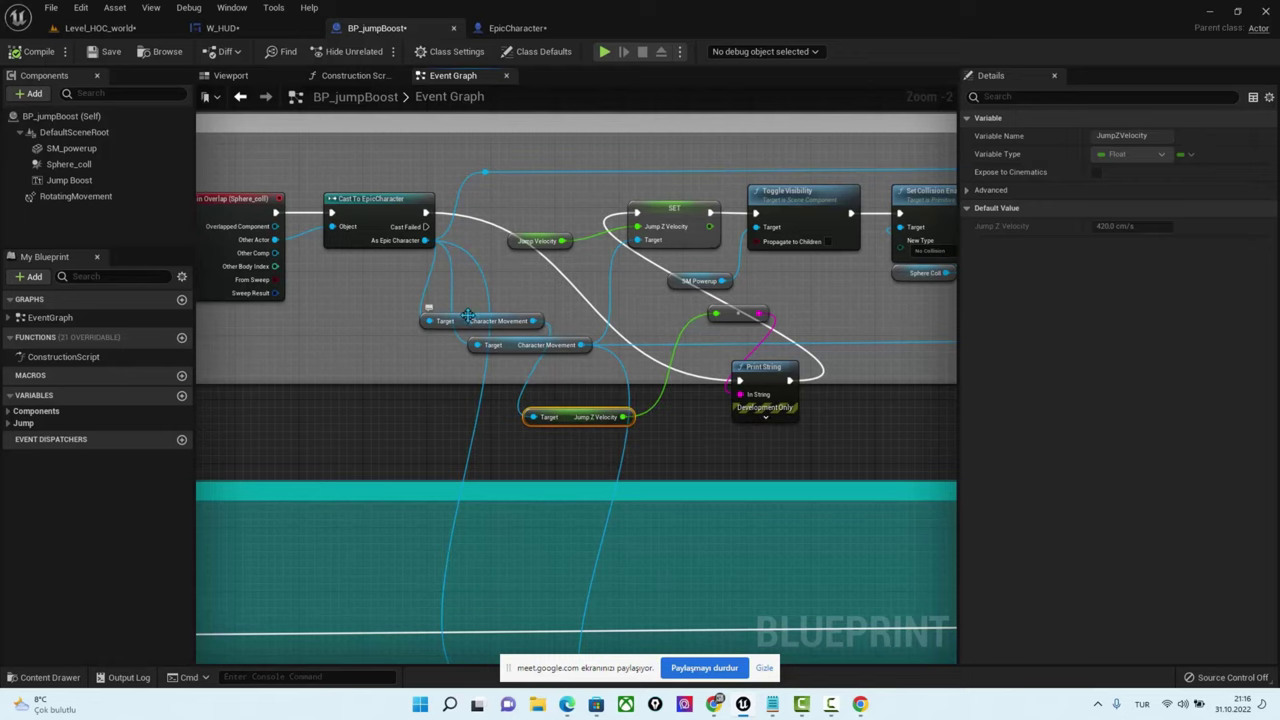
left_click_drag(474, 324, 339, 396)
Browse the Content Drawer to Hour_of_Code/Blueprints/BP_Kütahya and select the BP_jumpBoost asset
key("ctrl+space")
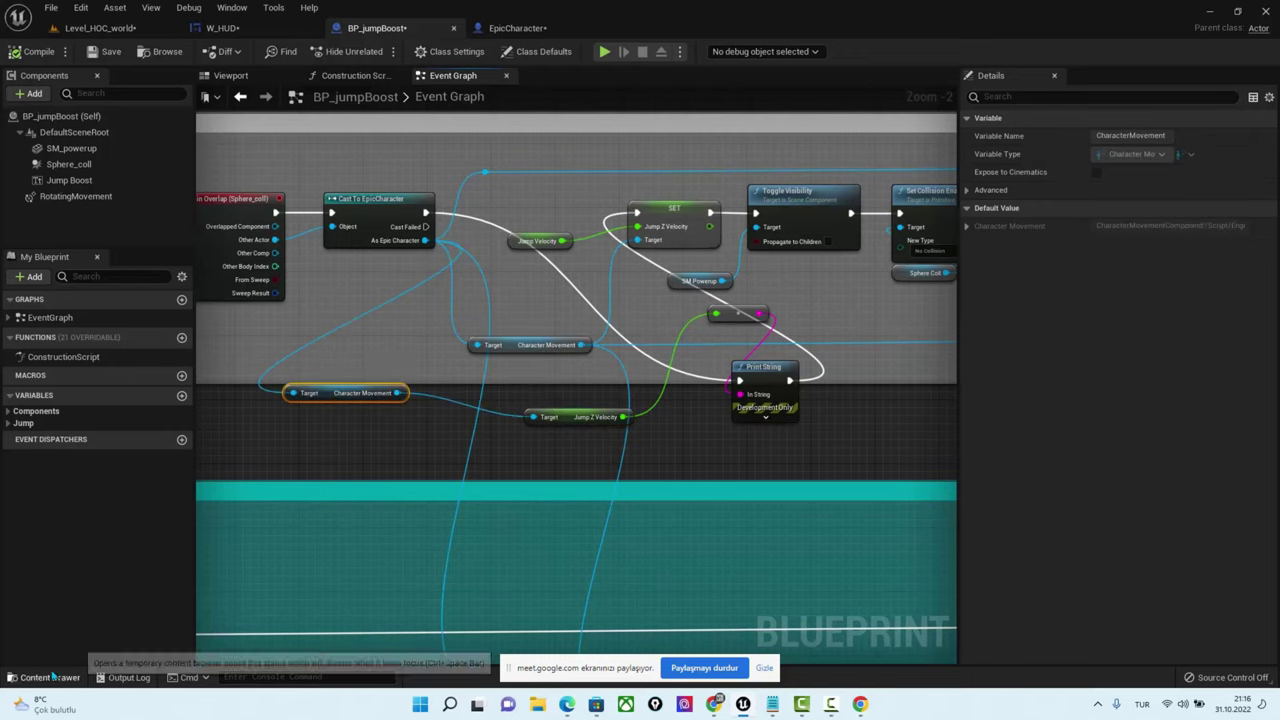
left_click(270, 441)
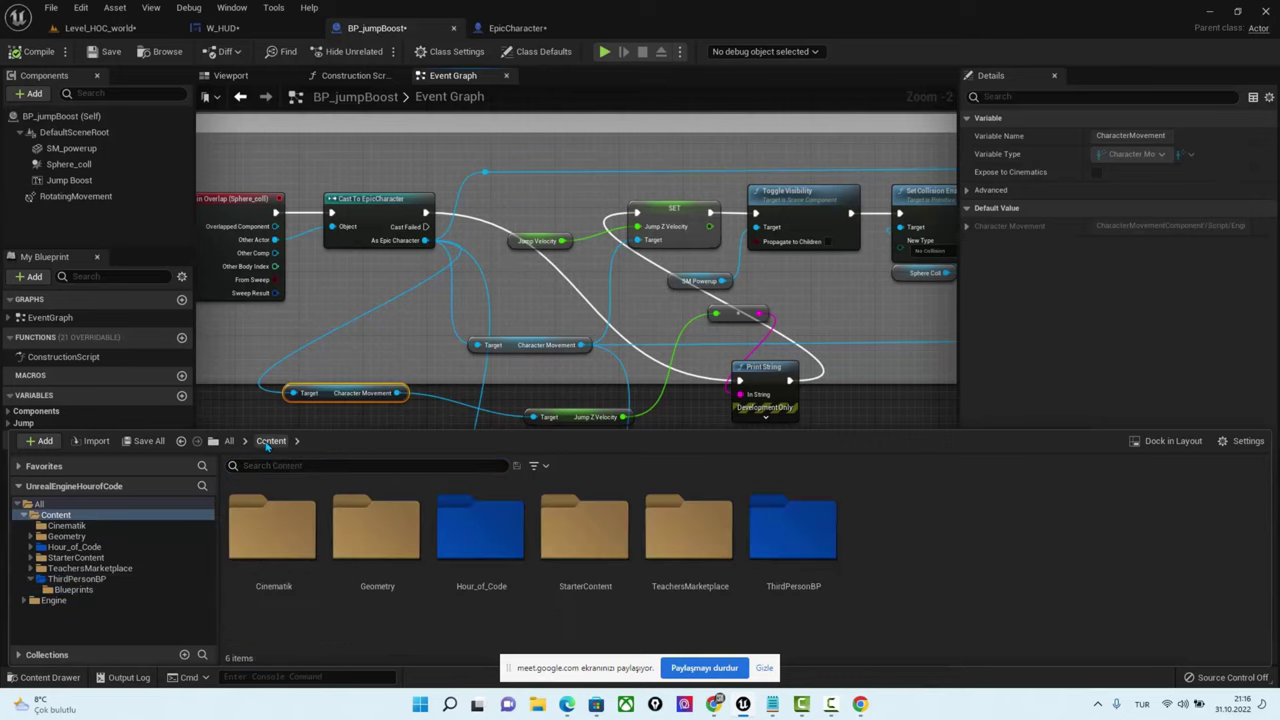
double_click(792, 522)
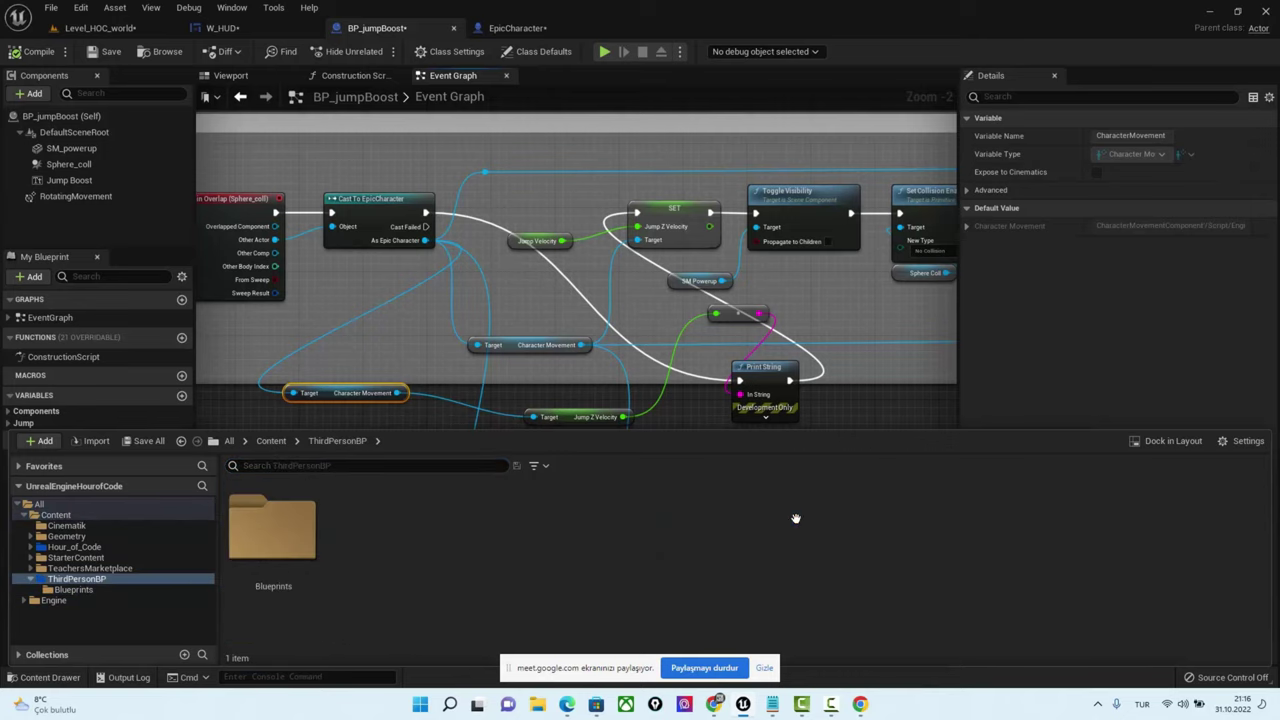
double_click(272, 530)
left_click(270, 441)
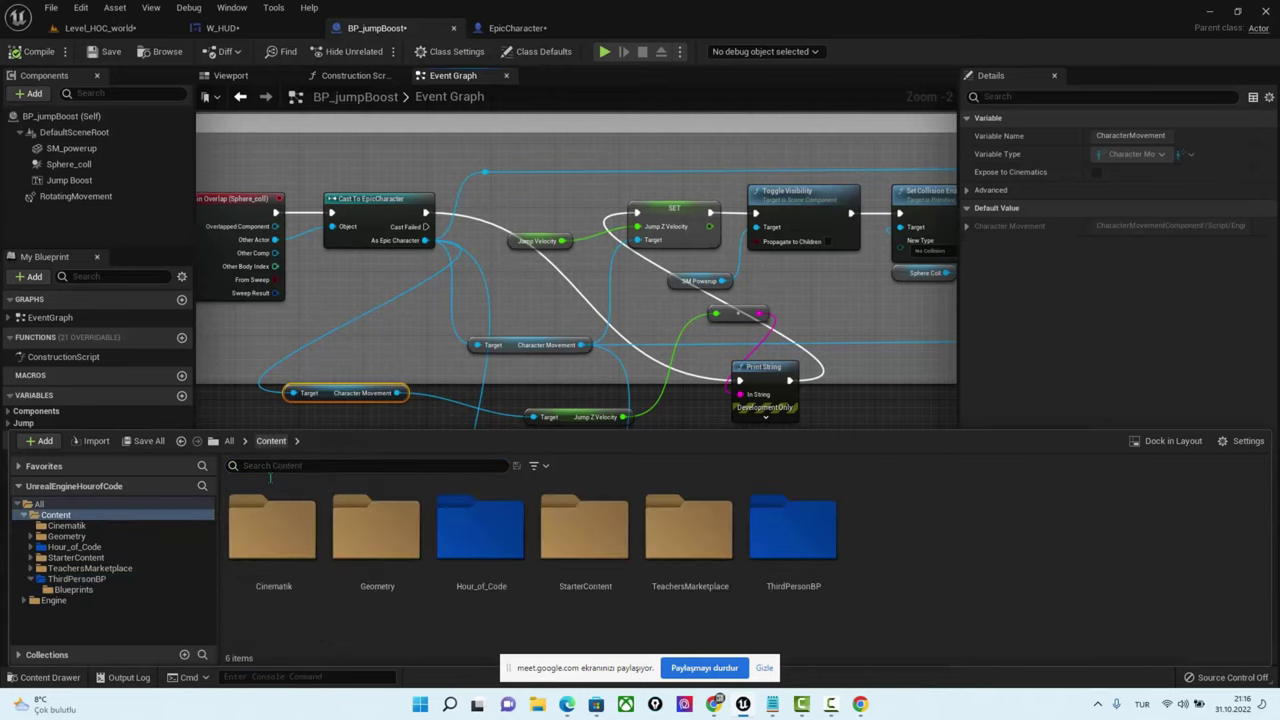
double_click(480, 543)
double_click(377, 540)
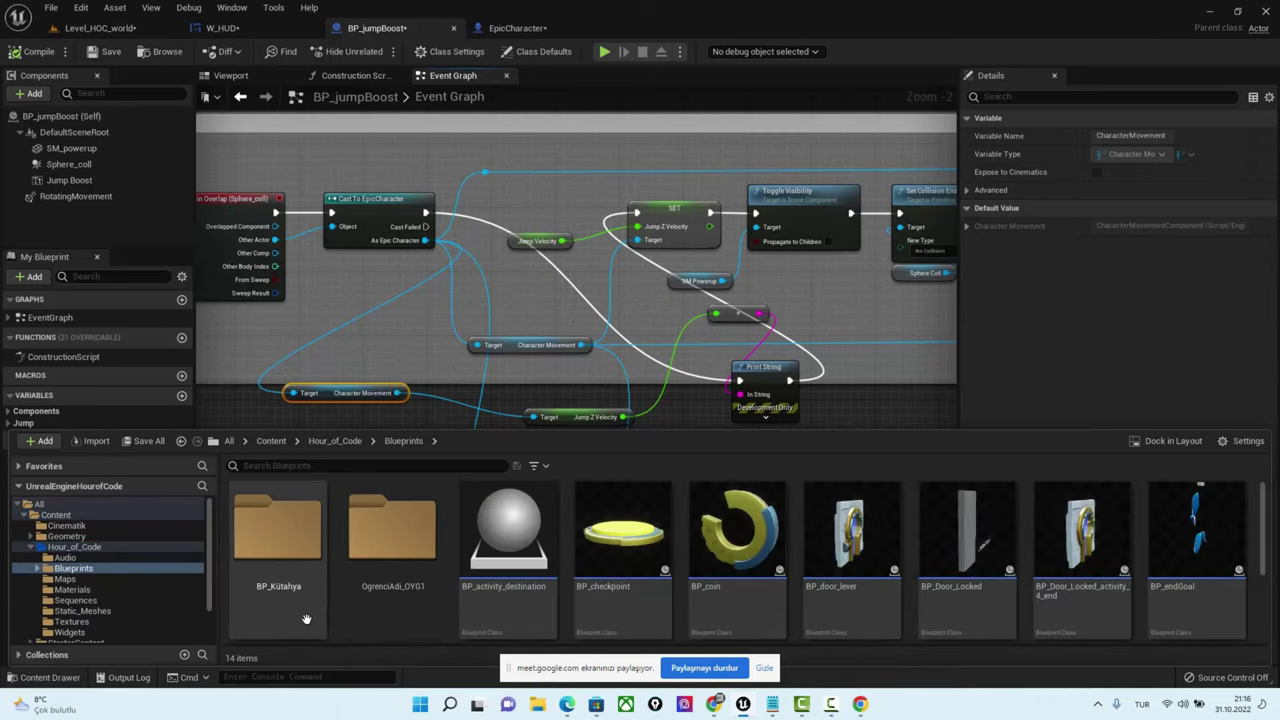
scroll(1065, 545, "down", 1)
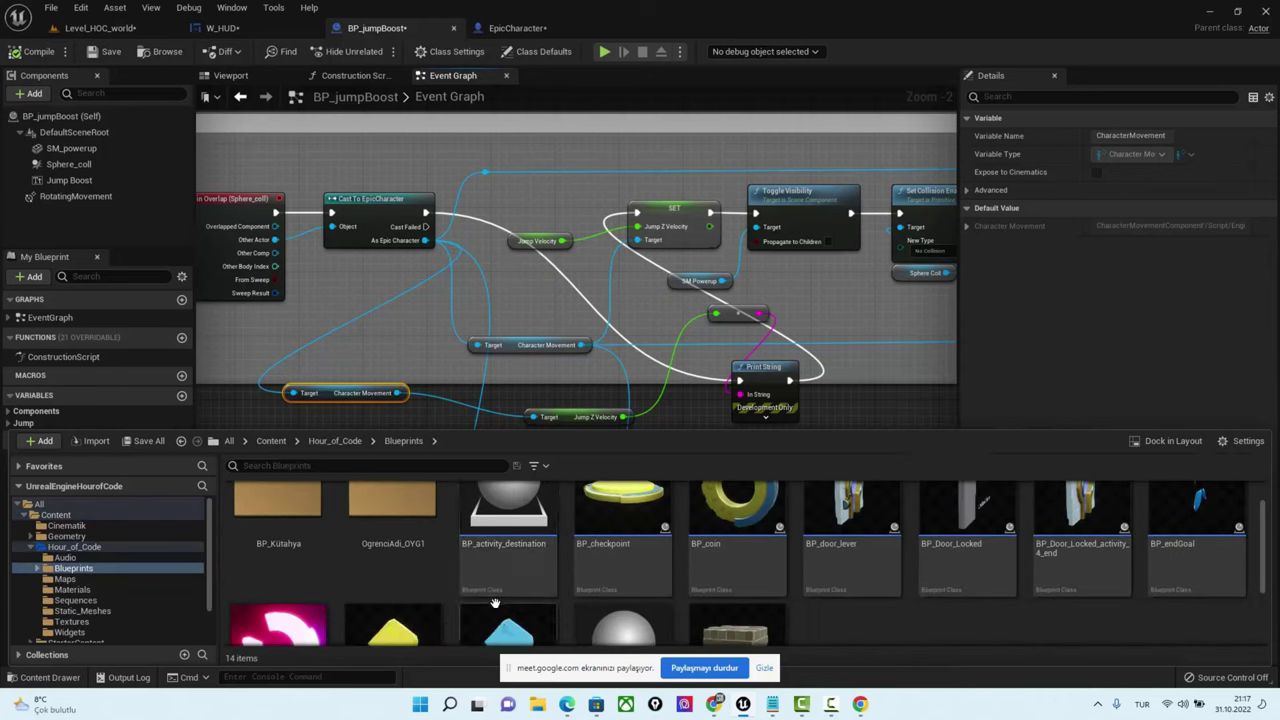
scroll(600, 540, "up", 1)
double_click(290, 540)
left_click(293, 545)
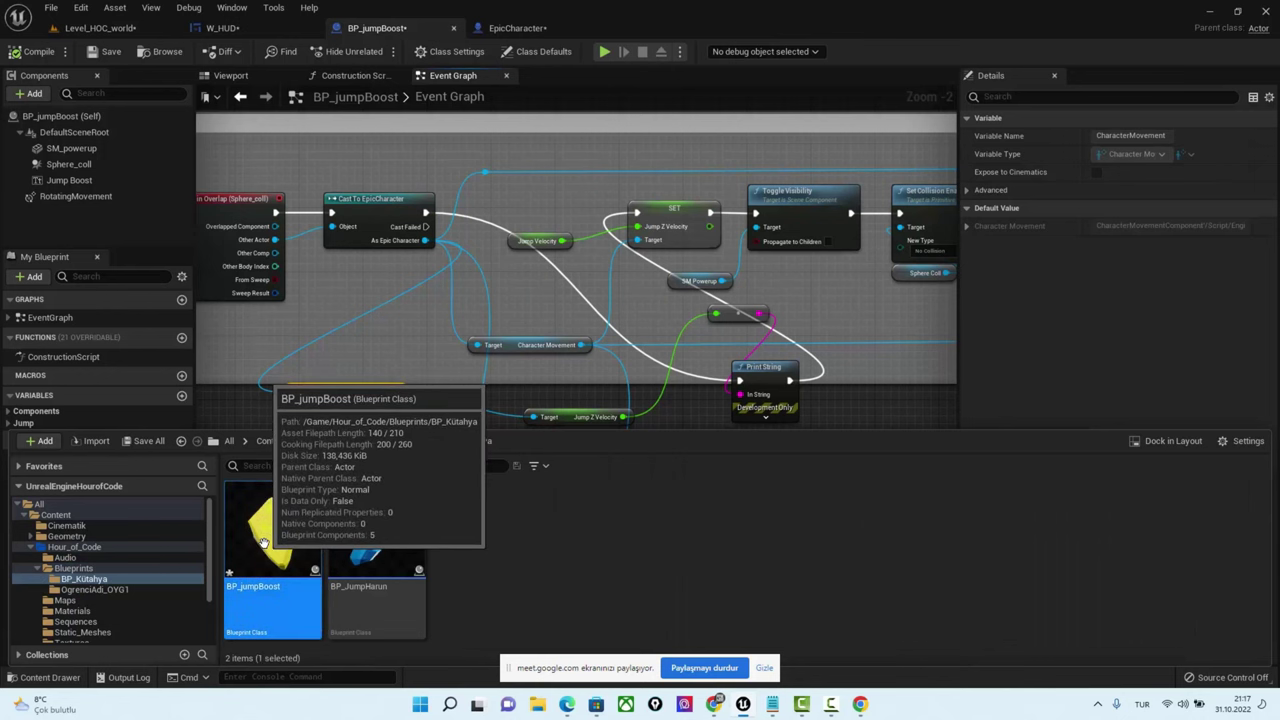
left_click(100, 28)
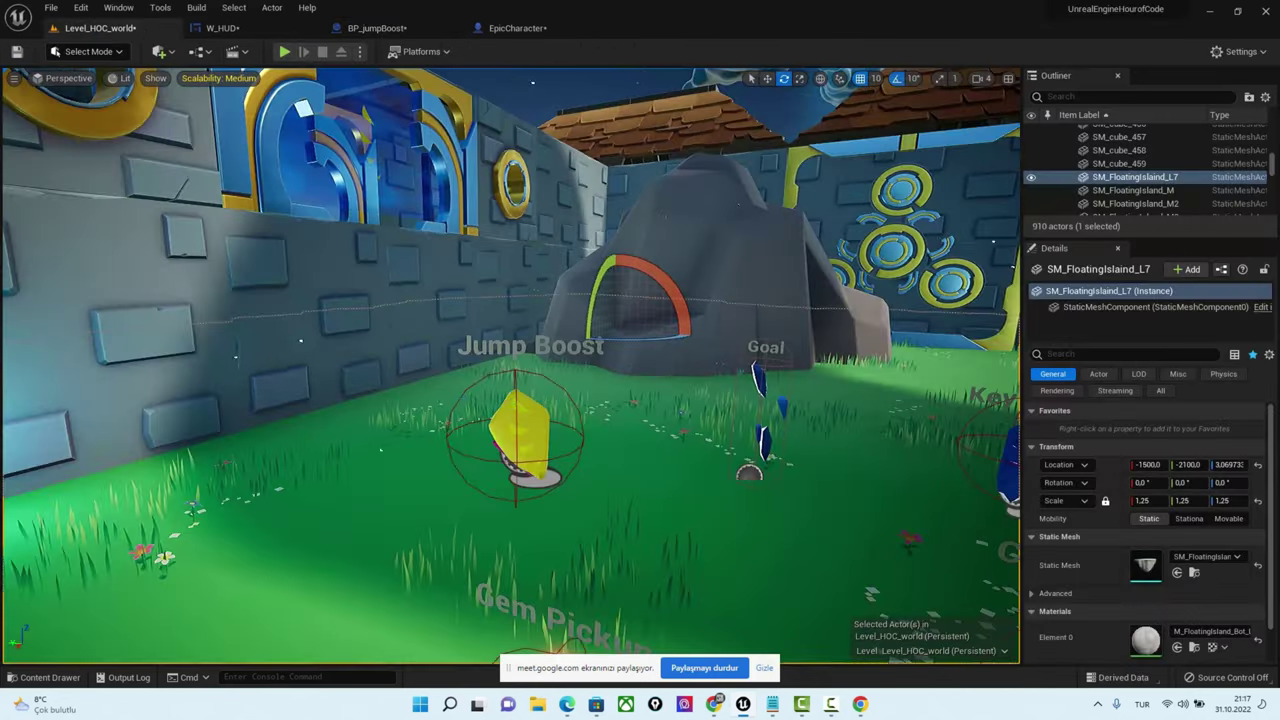
key("Delete")
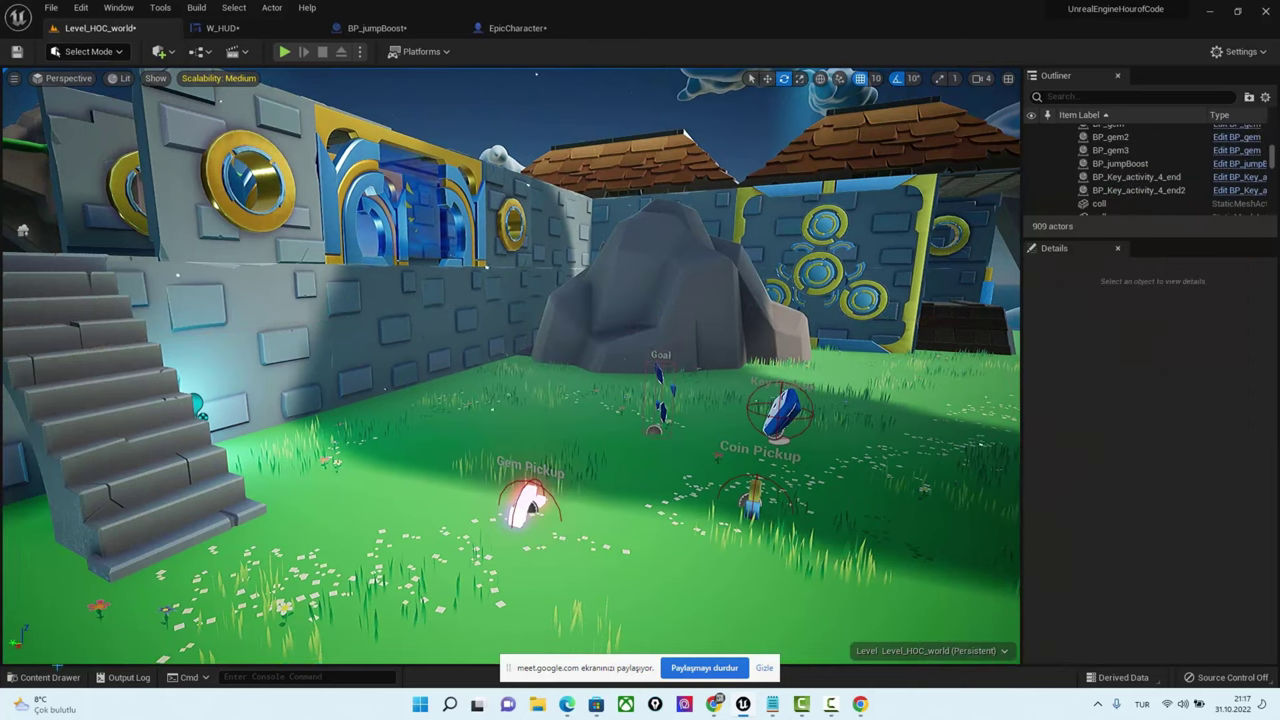
left_click(45, 677)
left_click_drag(285, 540, 530, 410)
right_click(575, 205)
left_click(632, 538)
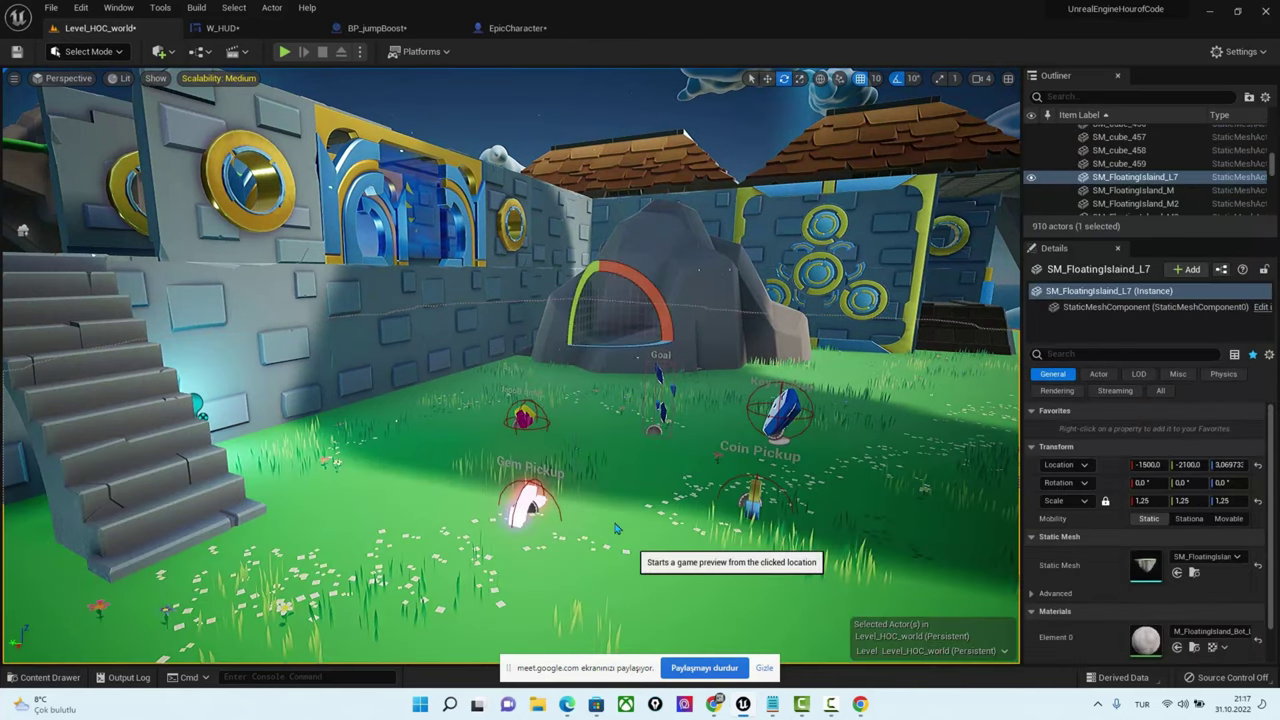
key("w")
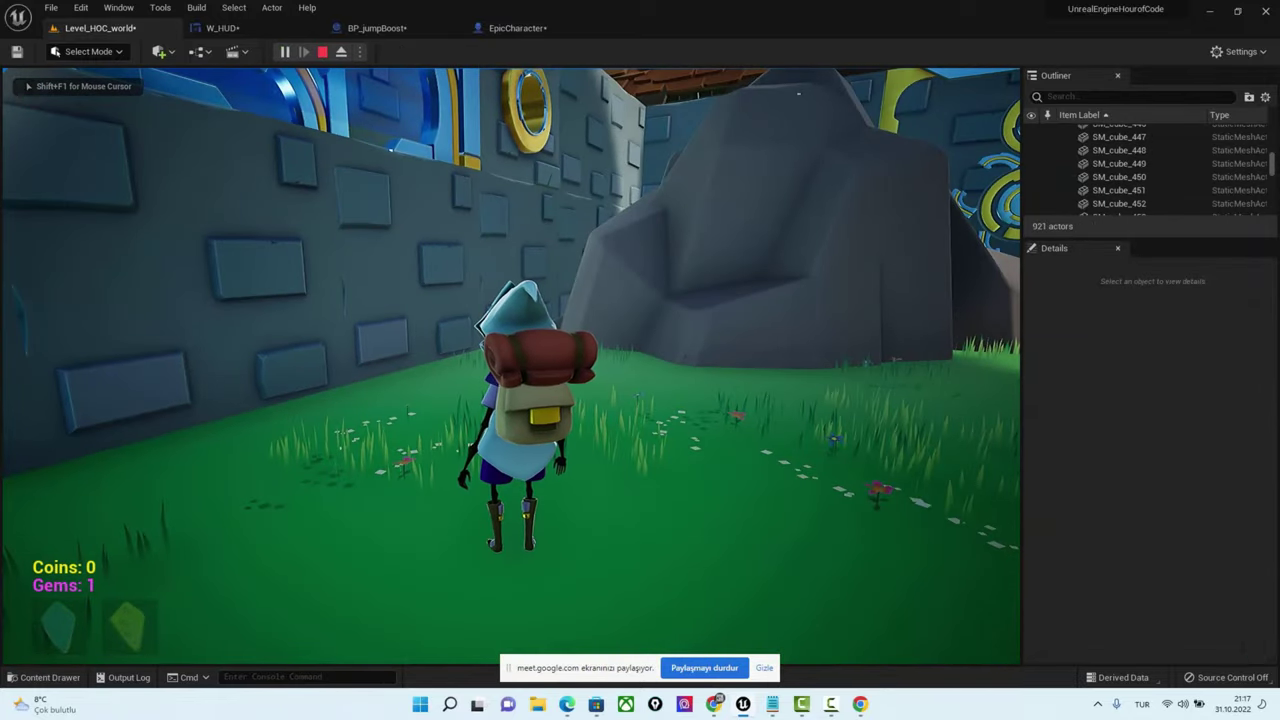
key("s")
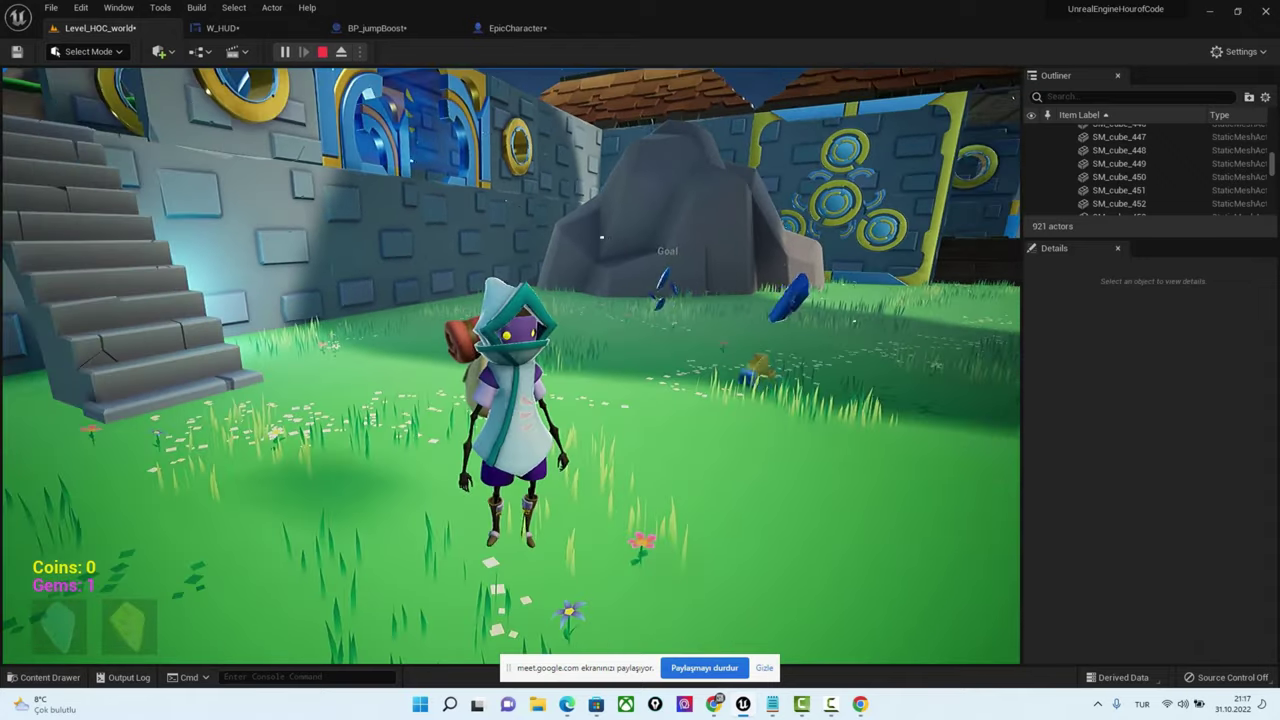
key("space")
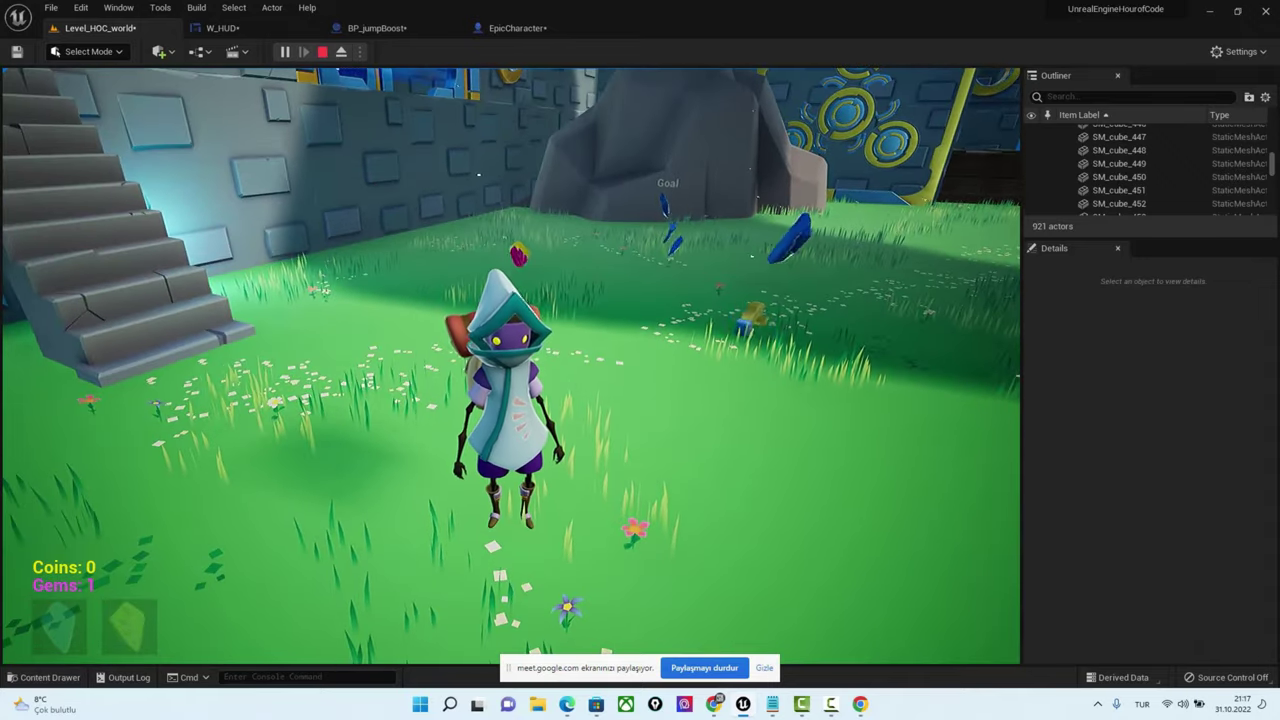
key("w")
key("w")
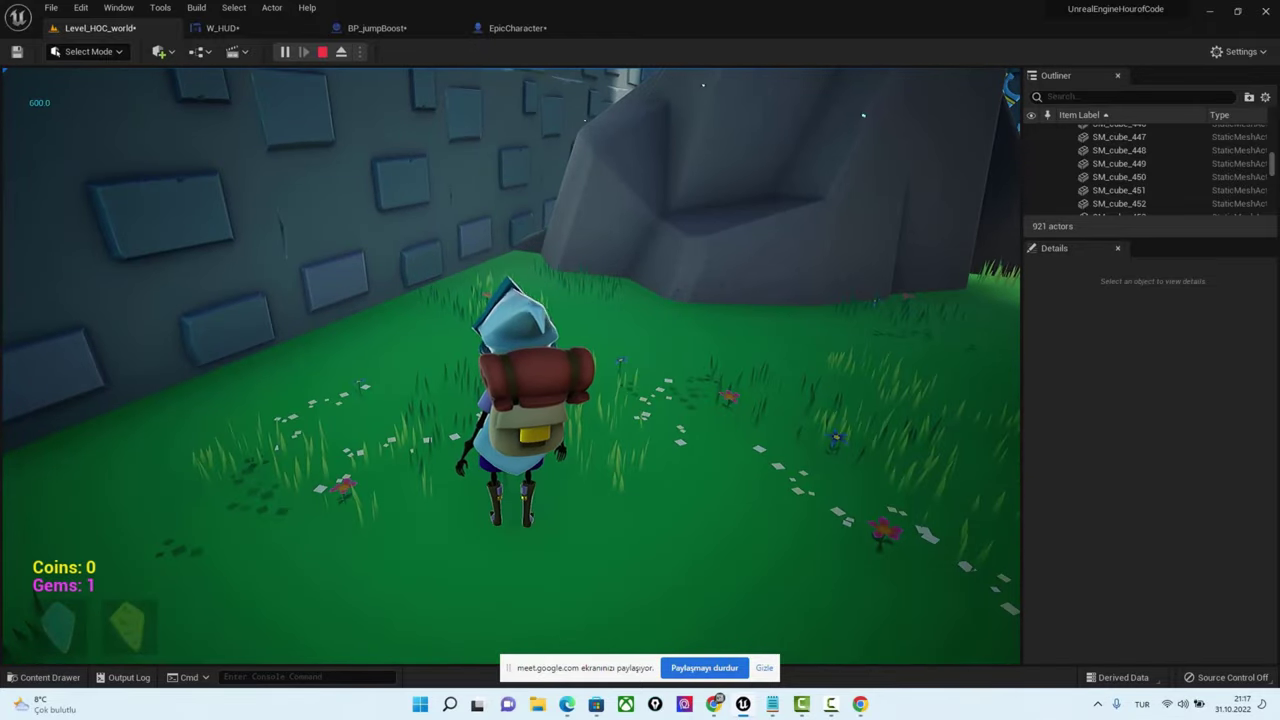
key("Escape")
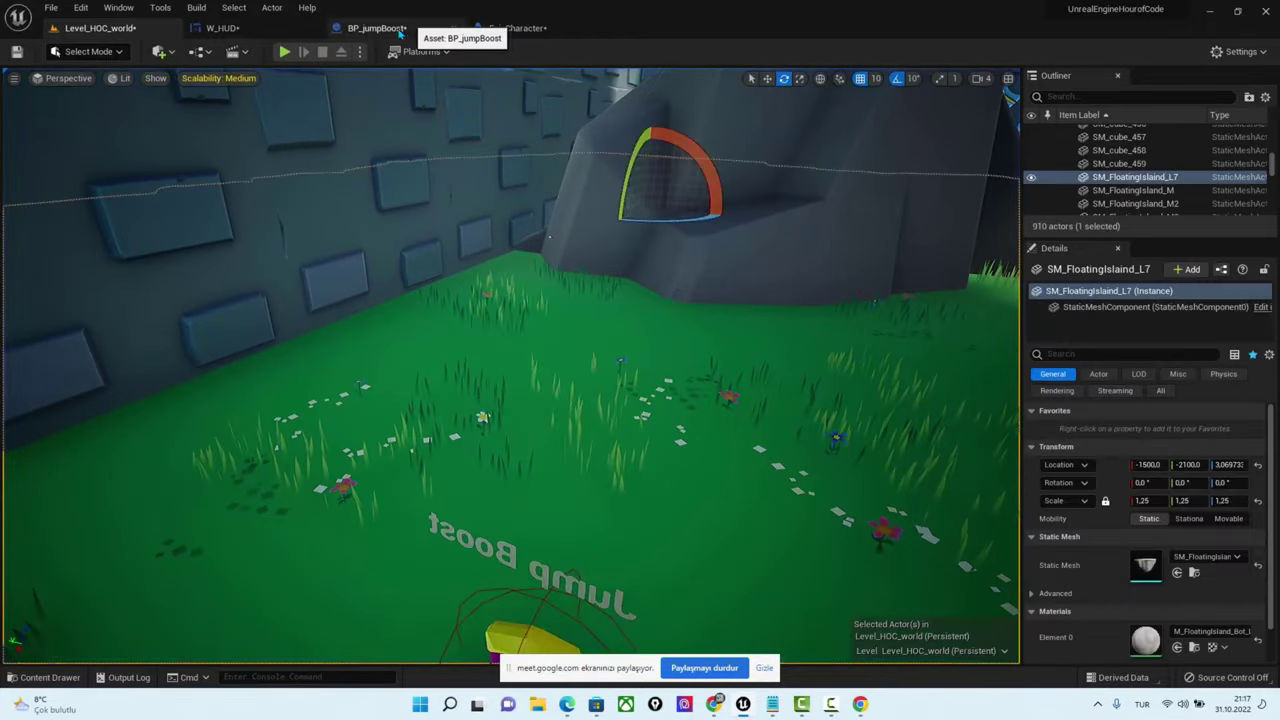
Navigate the Content Drawer to the Hour_of_Code/Blueprints/BP_Kütahya folder
left_click(60, 677)
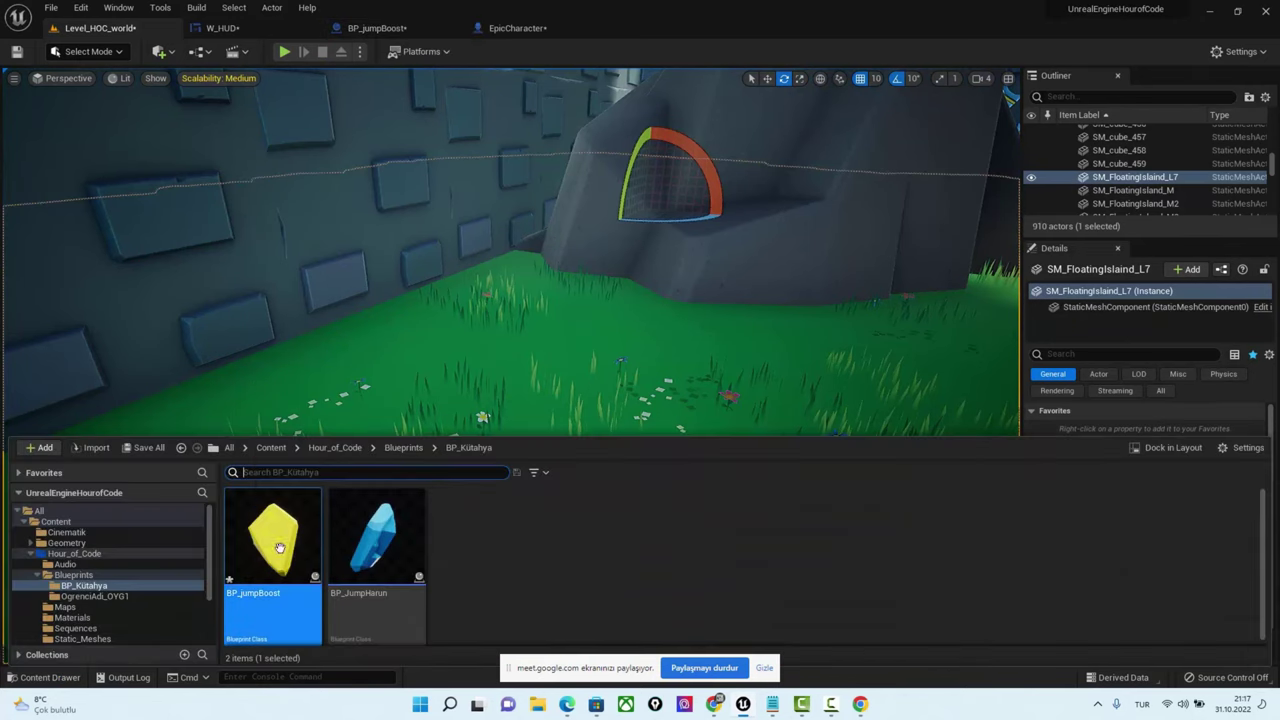
left_click(403, 447)
scroll(724, 598, "down", 2)
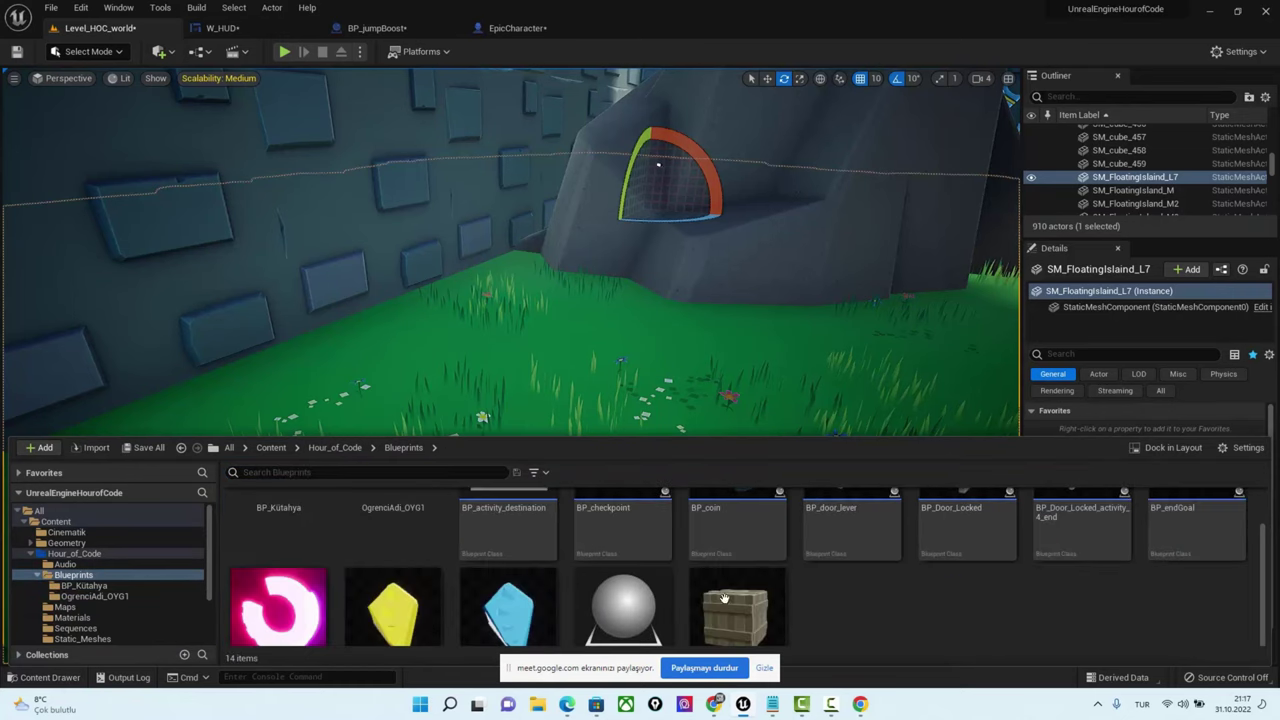
left_click(335, 447)
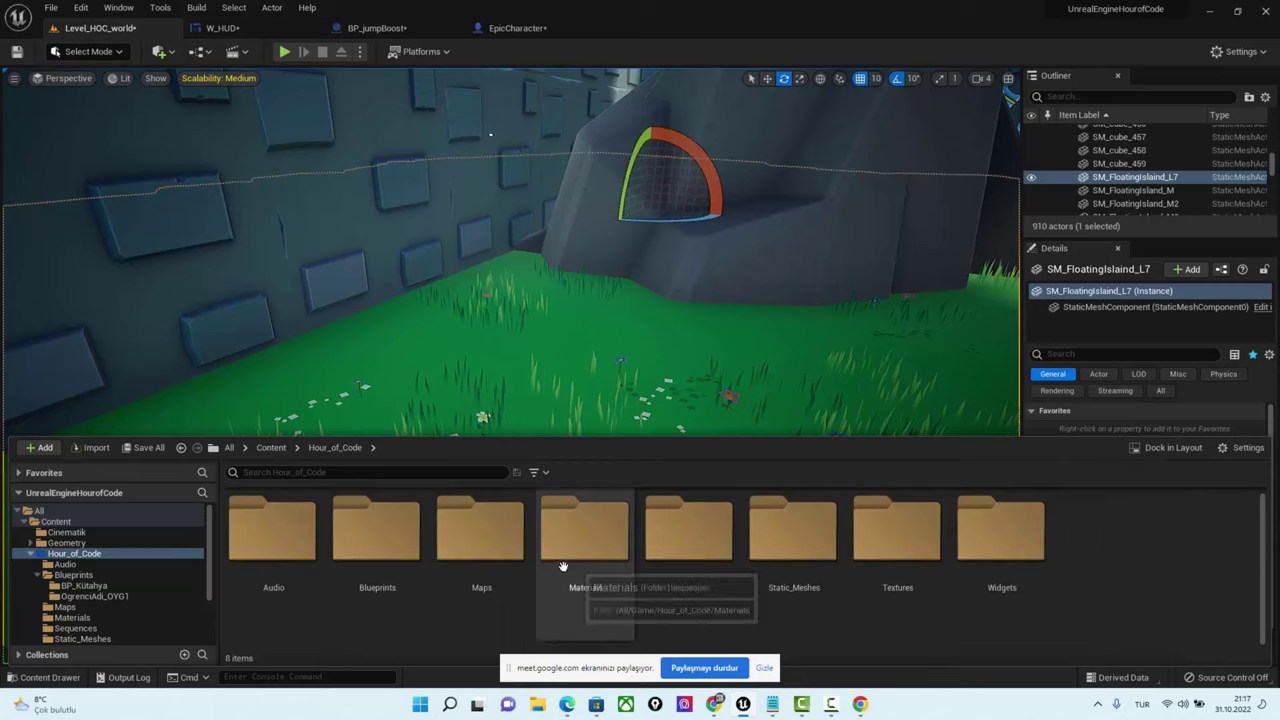
double_click(390, 542)
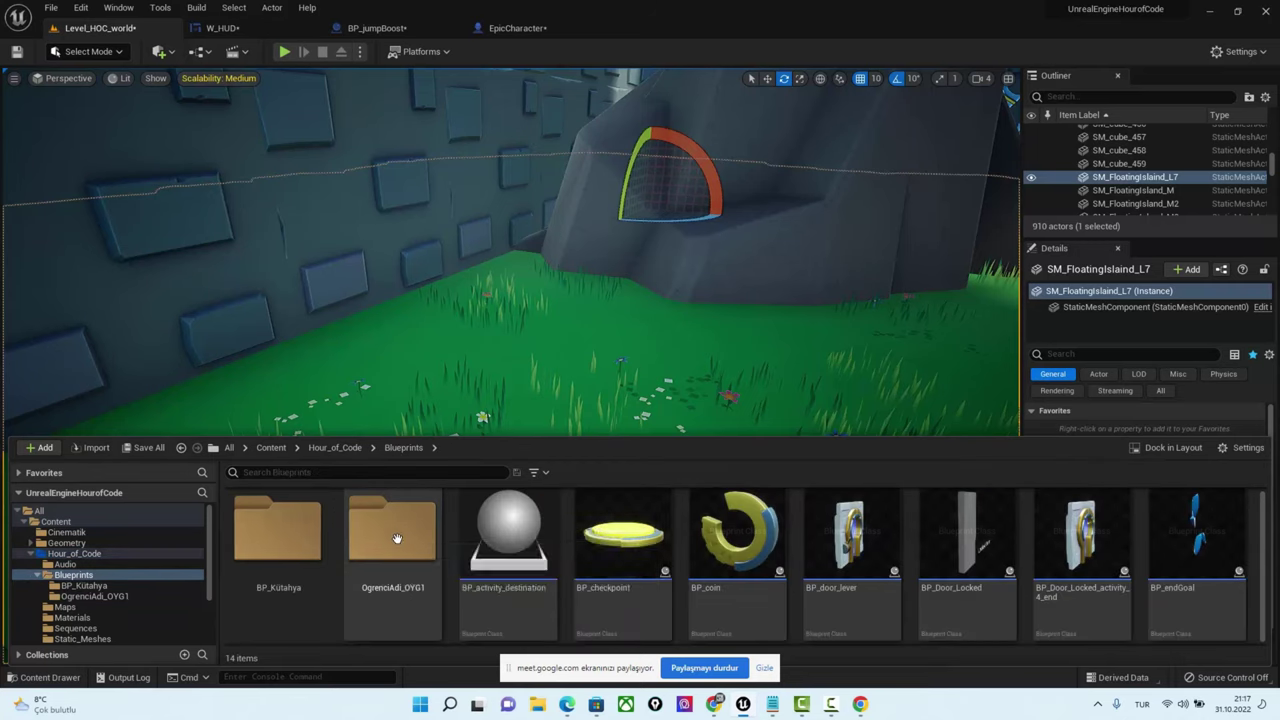
double_click(275, 525)
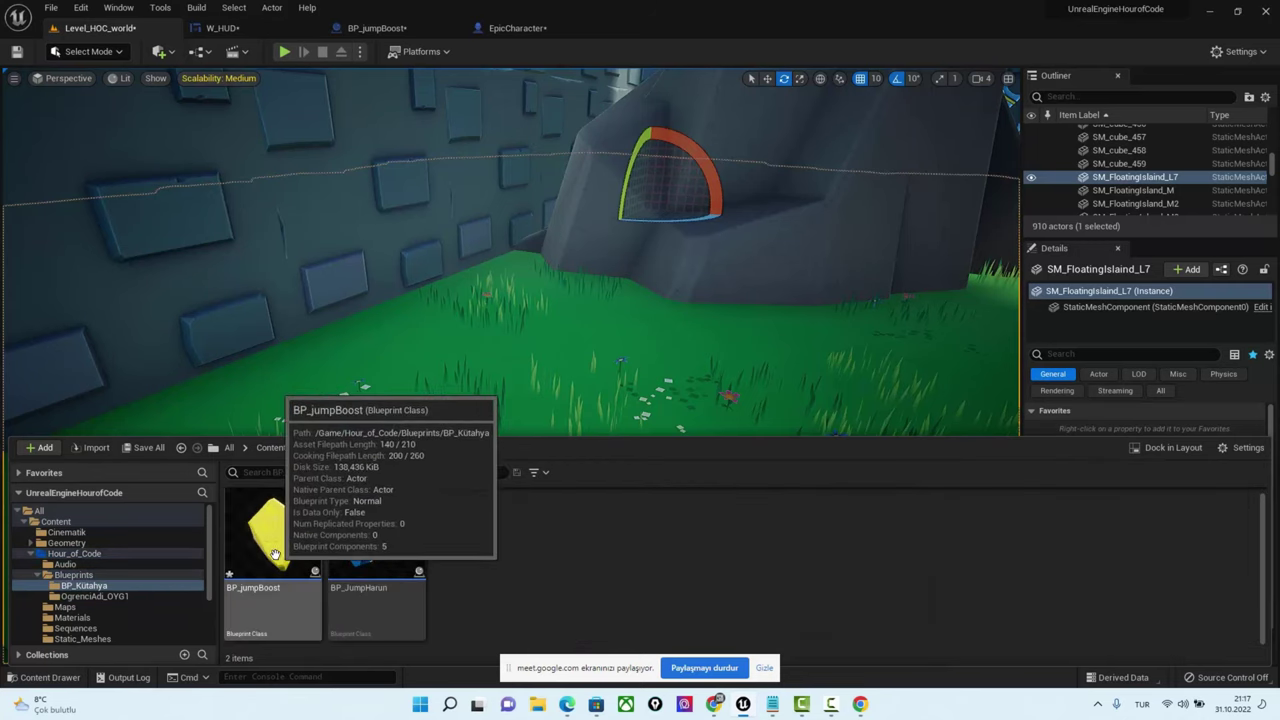
Save all eight modified assets via Save All and Save Selected
left_click(143, 447)
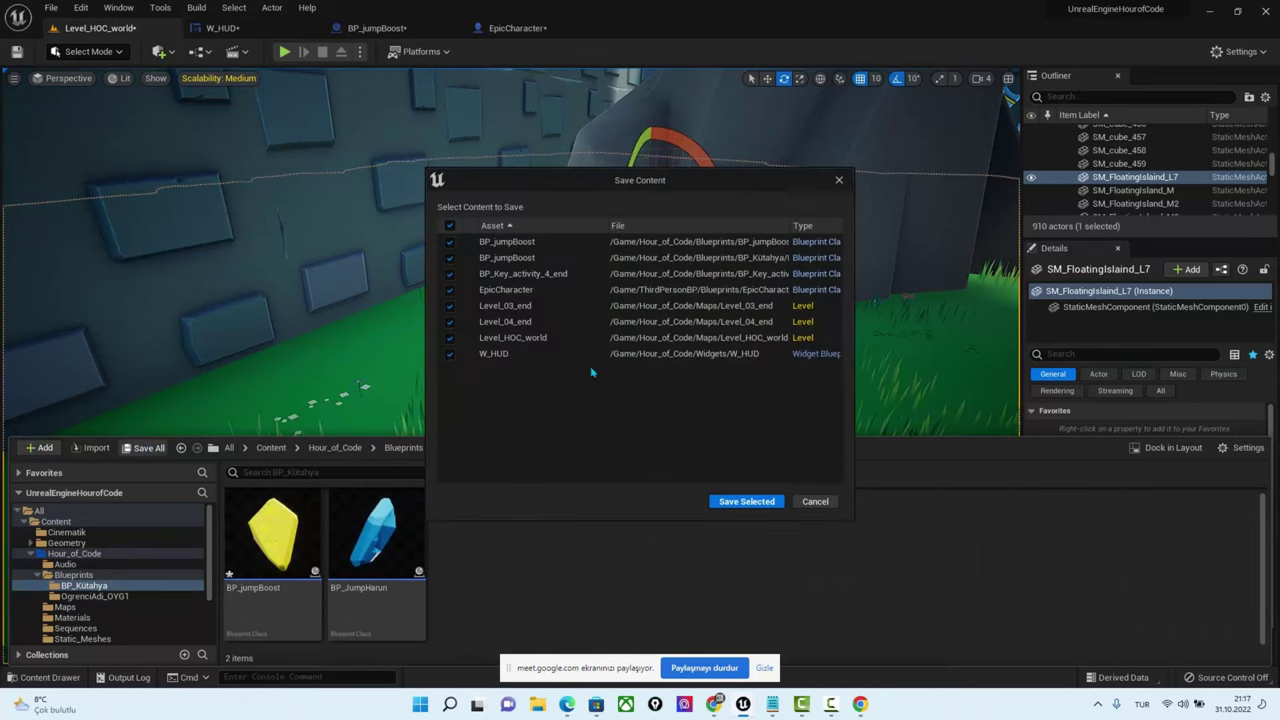
left_click(746, 501)
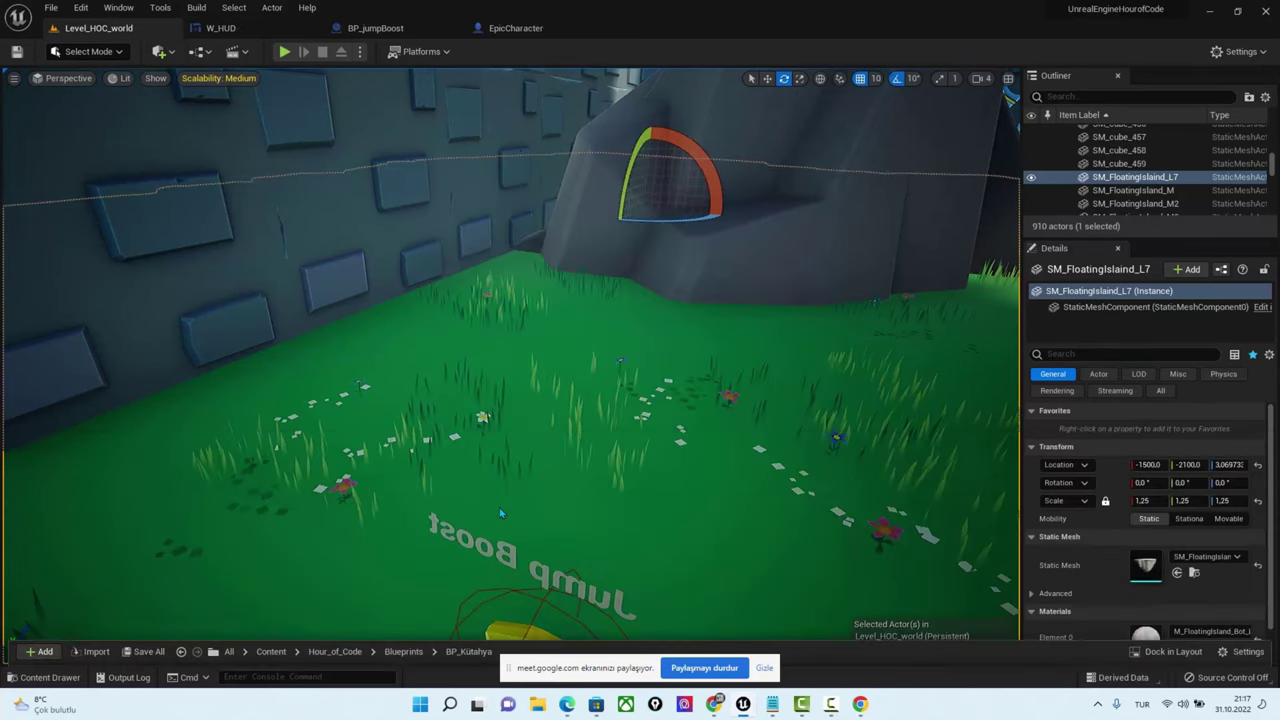
left_click(511, 30)
Delete the Print String node and the two duplicate Character Movement getters
left_click(378, 28)
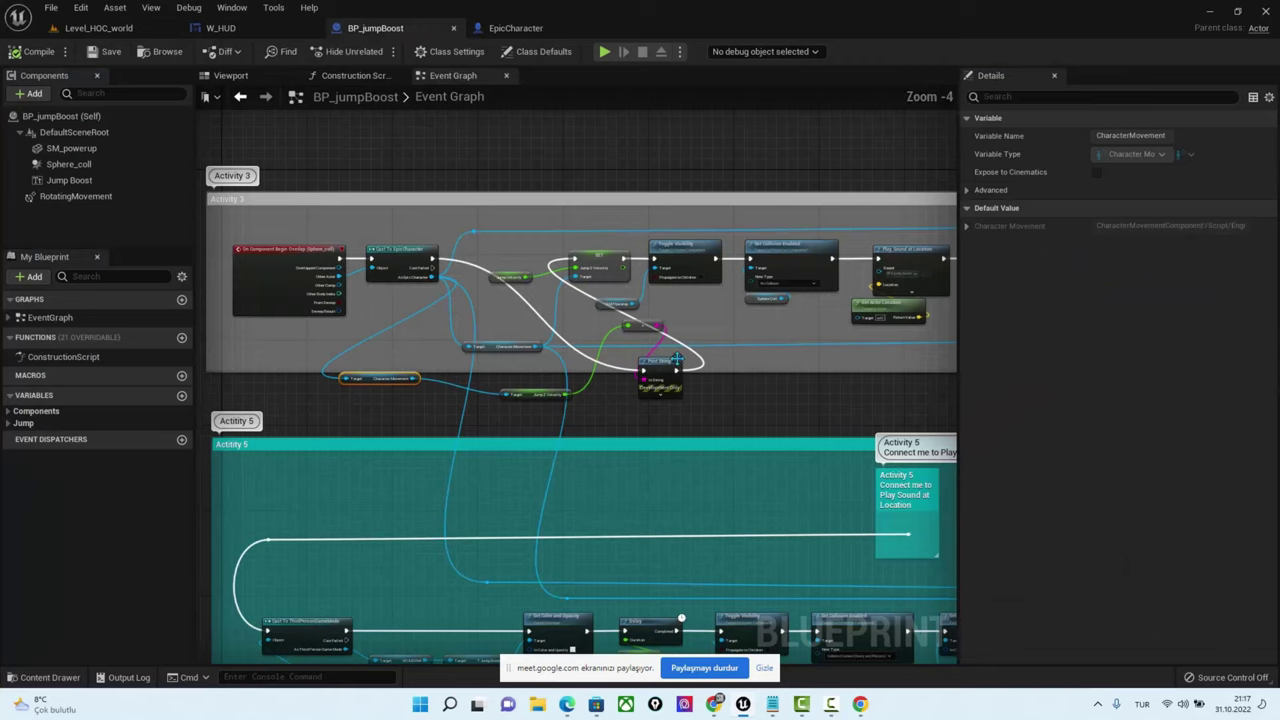
left_click(665, 370)
key("Delete")
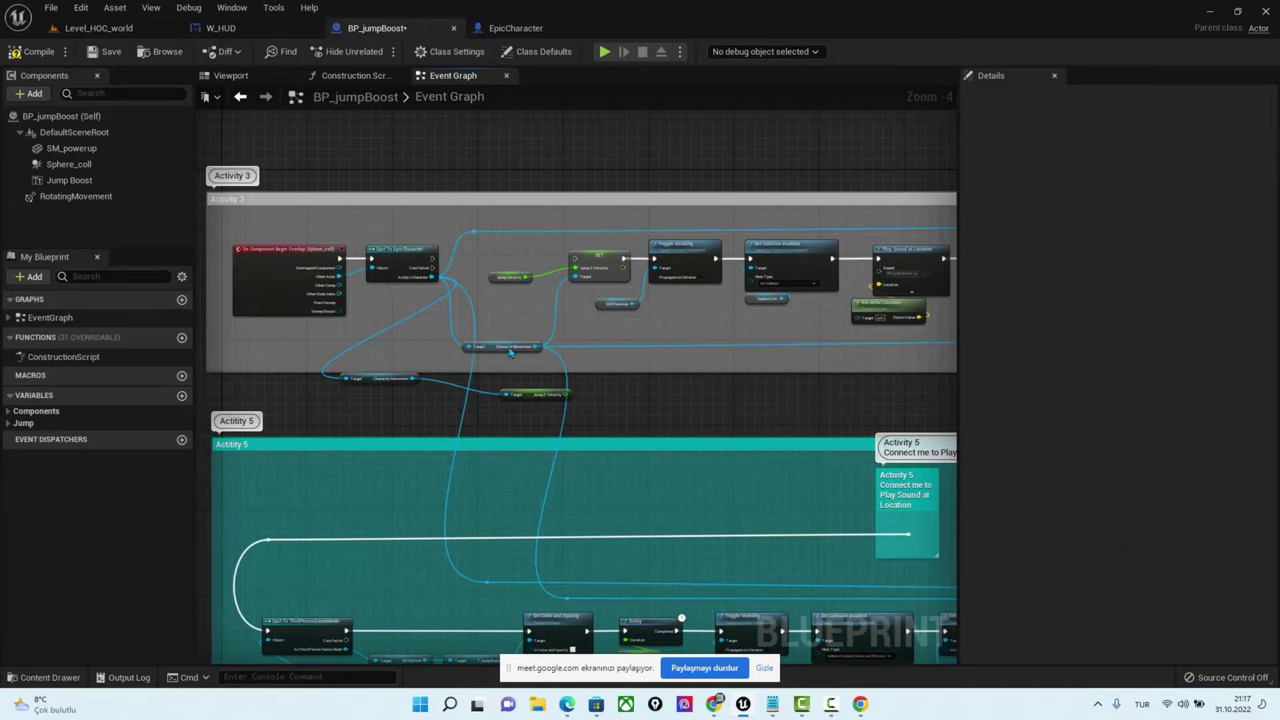
left_click_drag(486, 349, 522, 340)
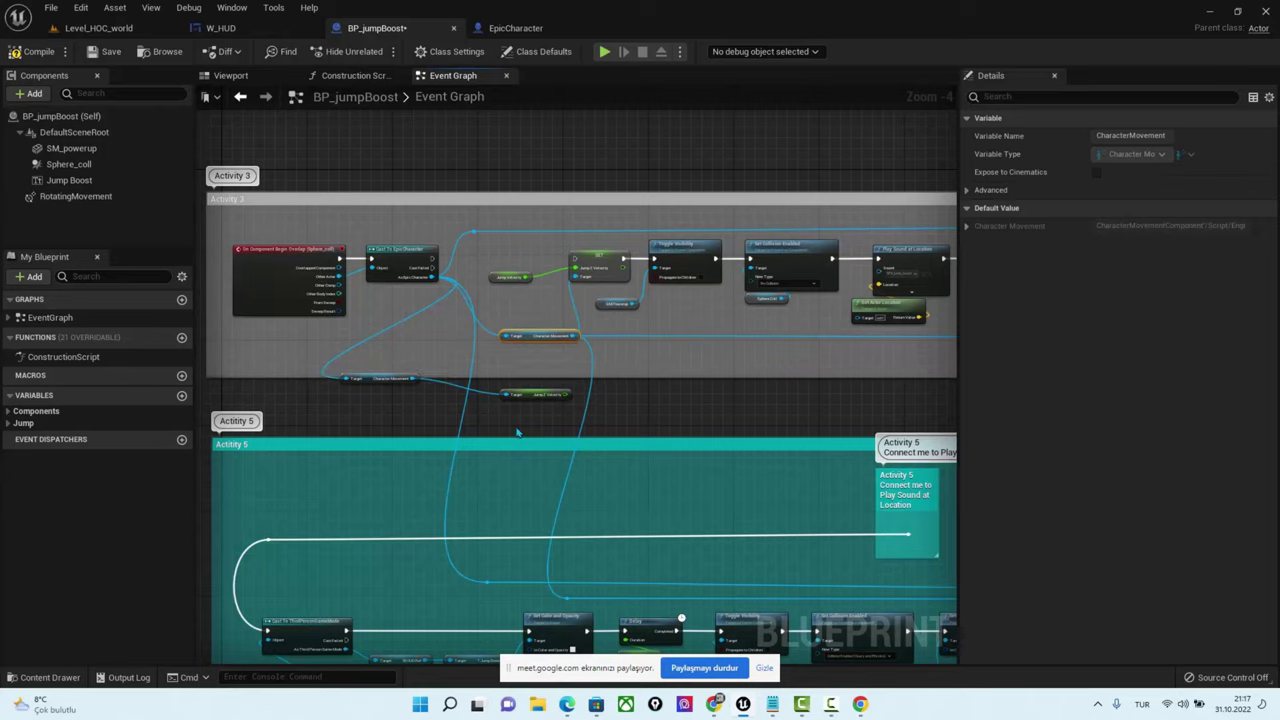
key("Delete")
left_click(366, 378)
key("Delete")
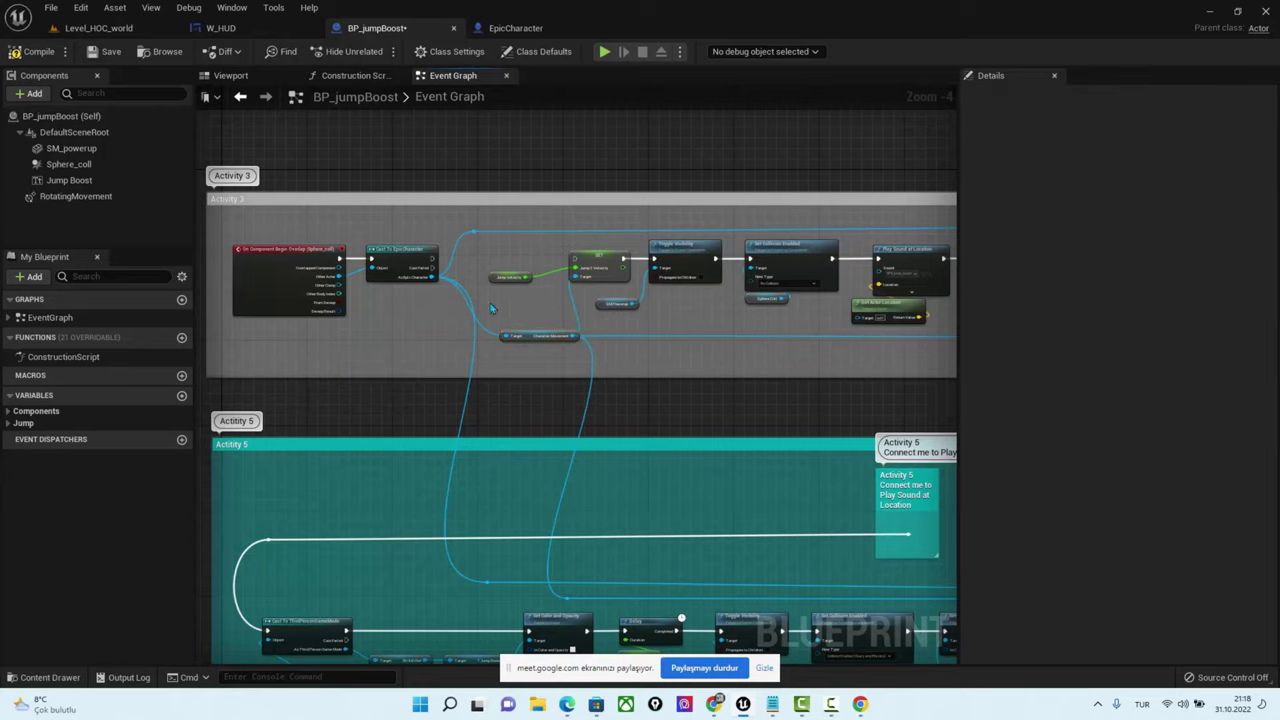
Drag from the cast's character output toward the SET node and zoom in on it
left_click_drag(432, 277, 577, 268)
right_click_drag(768, 366, 679, 349)
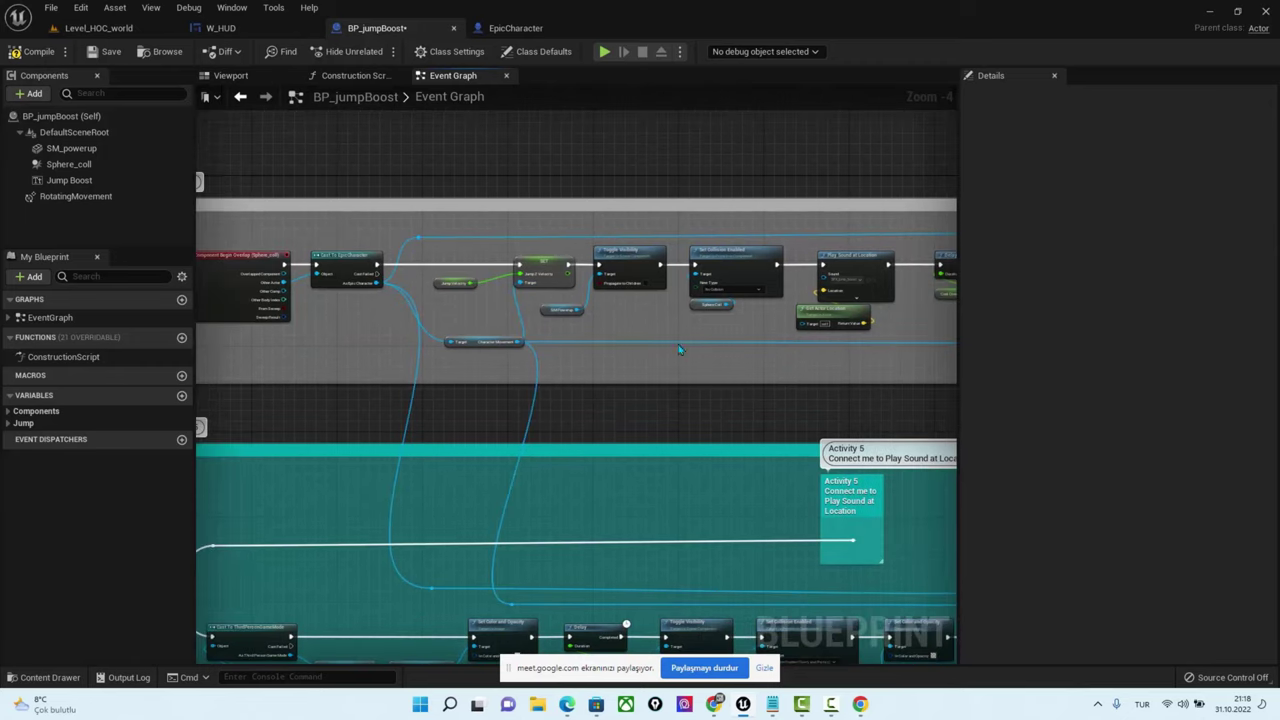
scroll(498, 255, "up", 3)
scroll(540, 258, "up", 2)
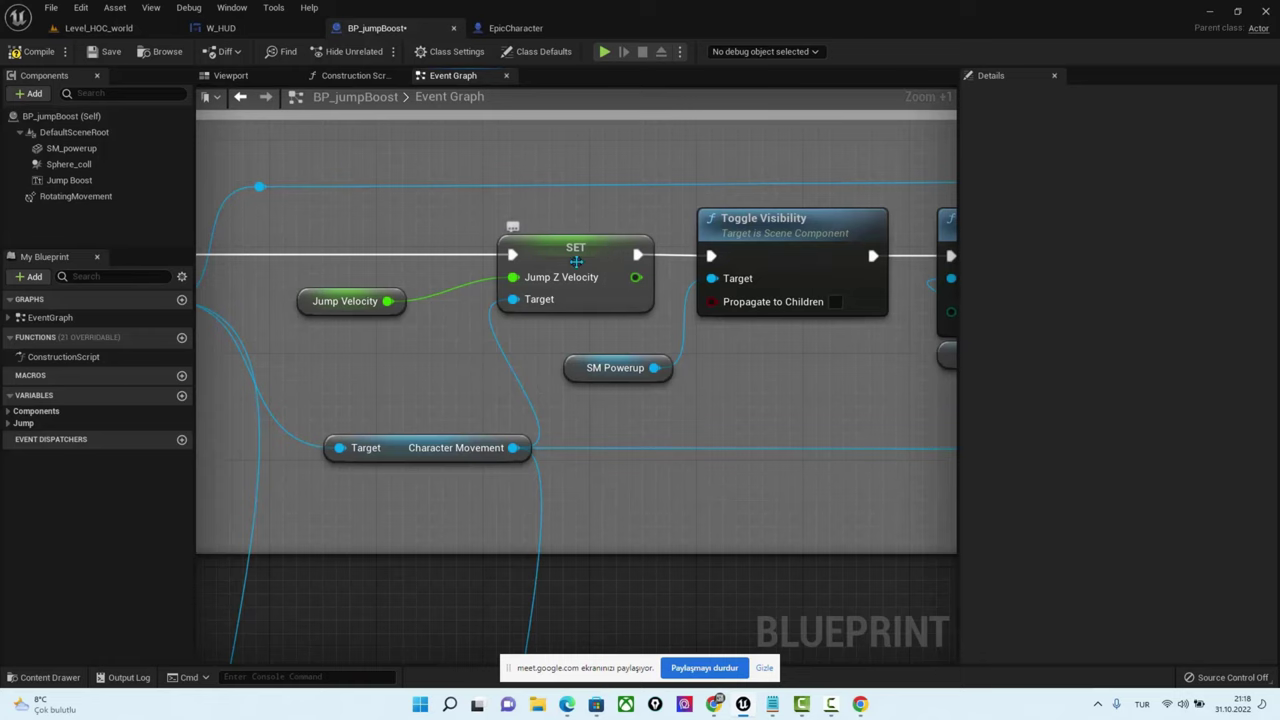
Add a new Float variable, fsdds, and place a Get node for it in the graph
left_click(301, 302)
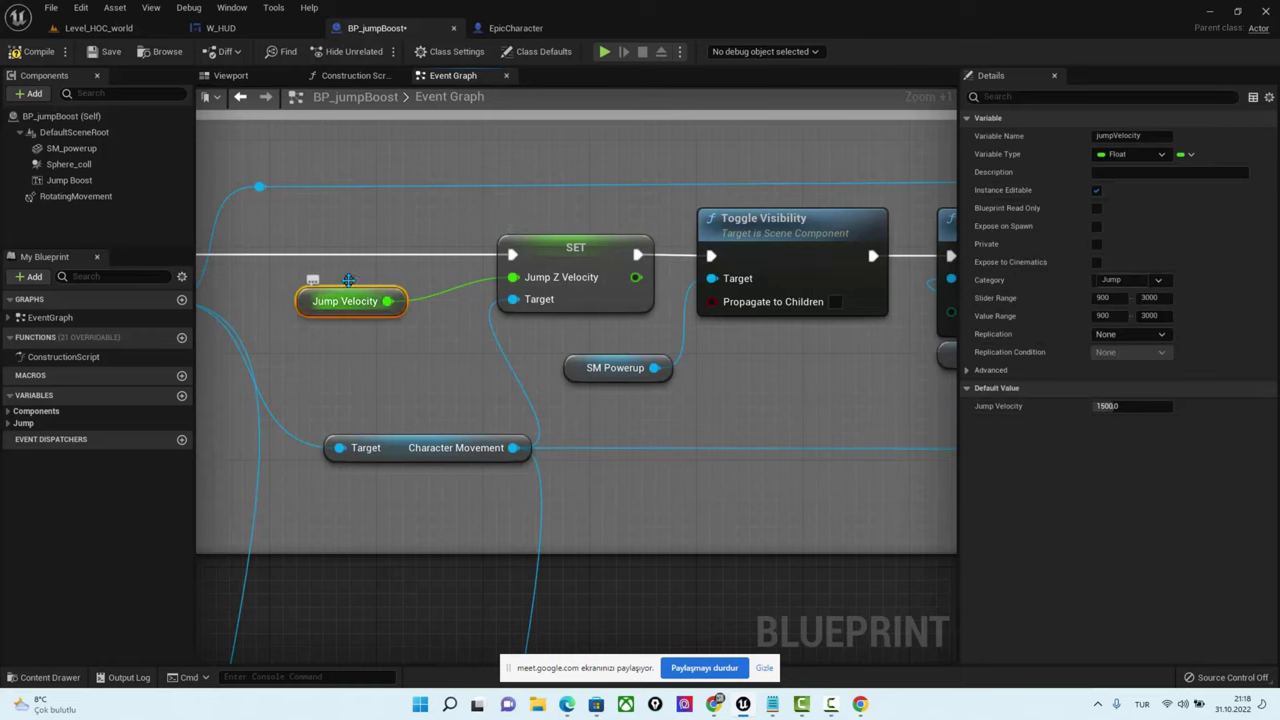
left_click(182, 396)
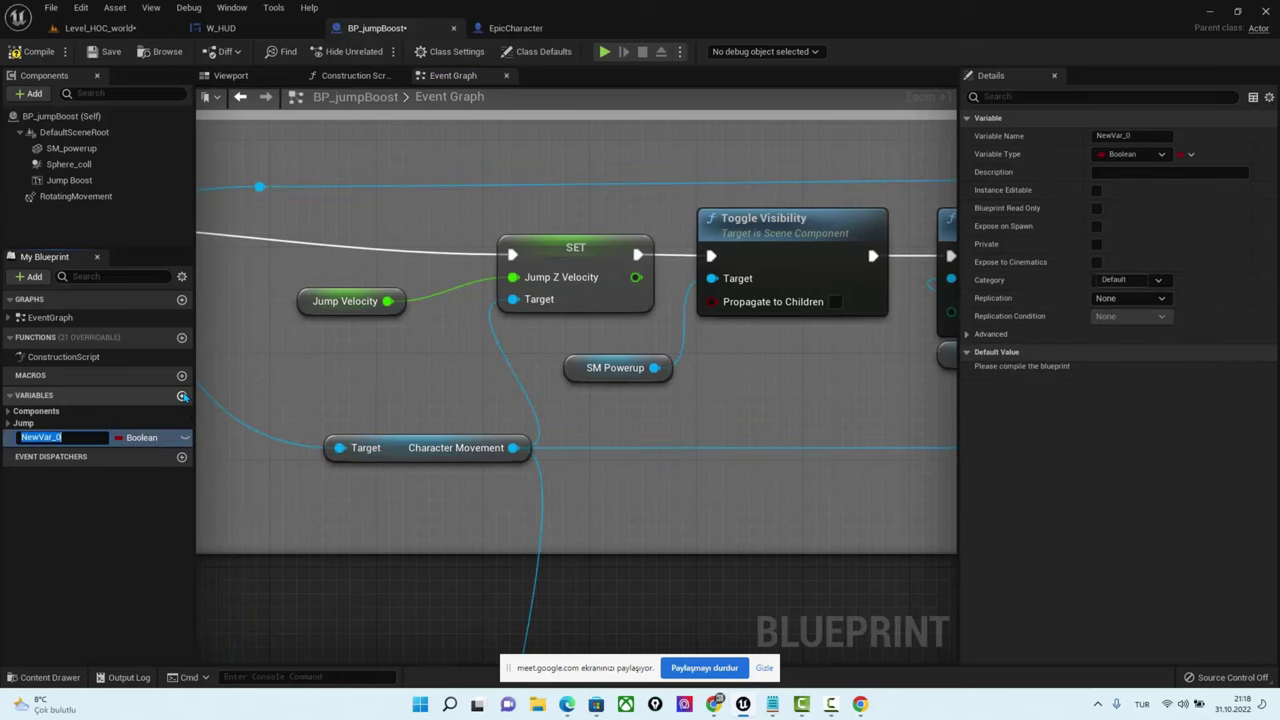
type("fsdds")
left_click(140, 437)
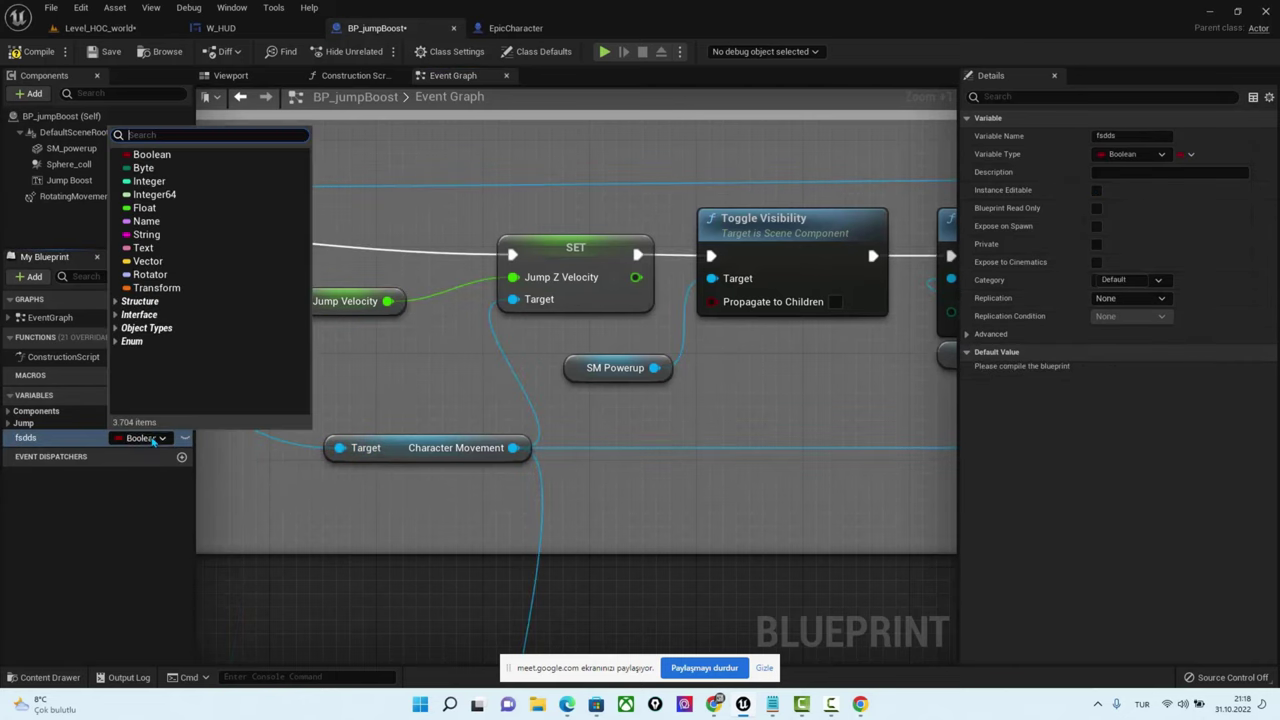
left_click(135, 221)
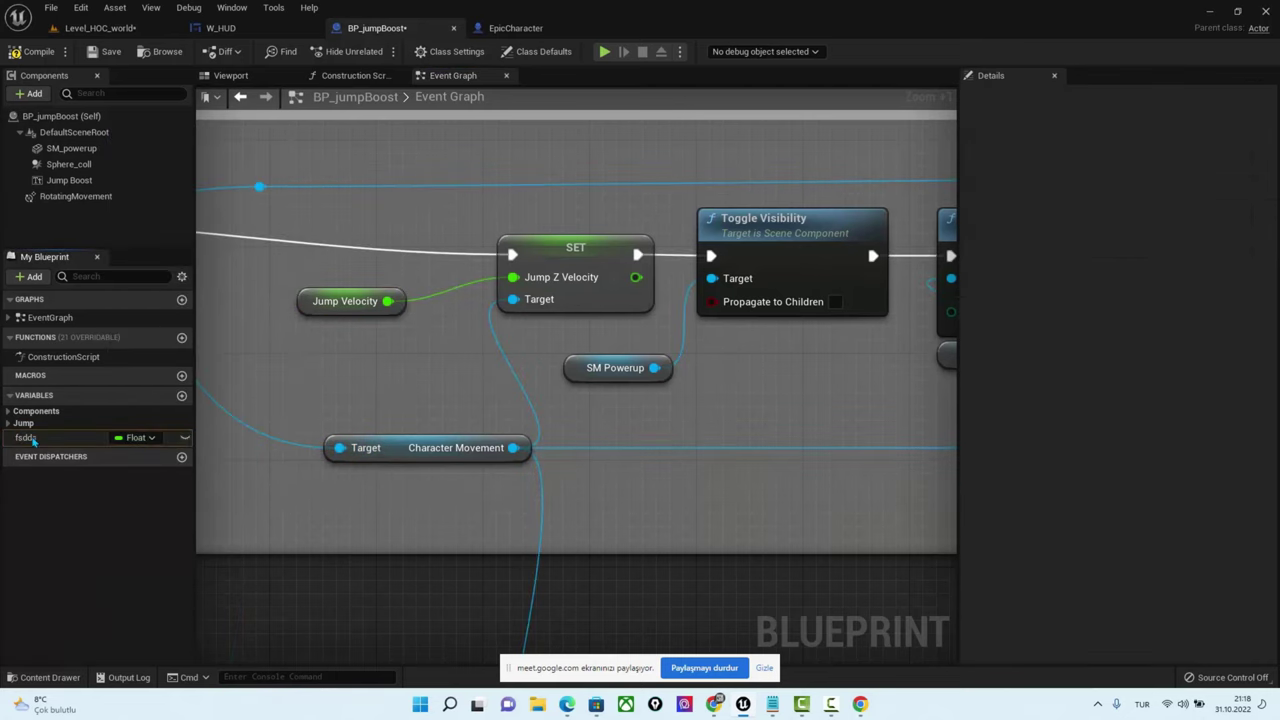
left_click_drag(28, 438, 332, 347)
left_click(362, 367)
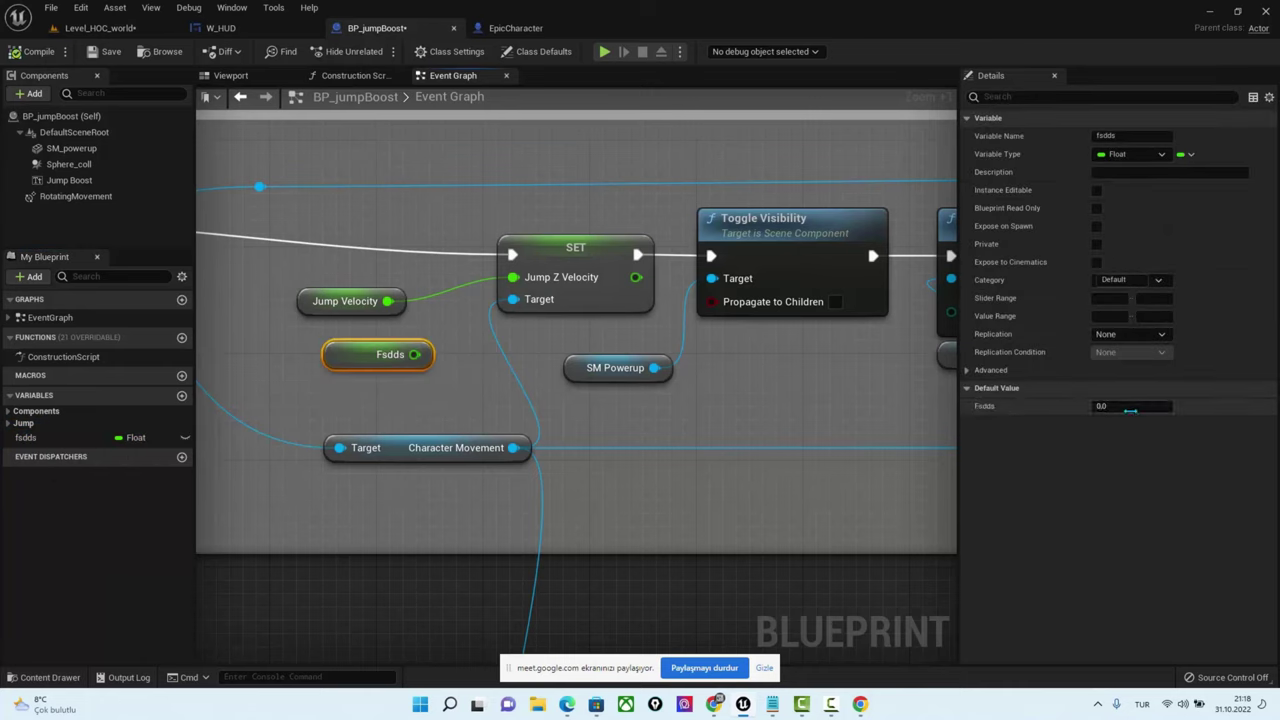
Give fsdds a default value of 1500 and wire it into SET Jump Z Velocity
left_click(1128, 408)
type("500")
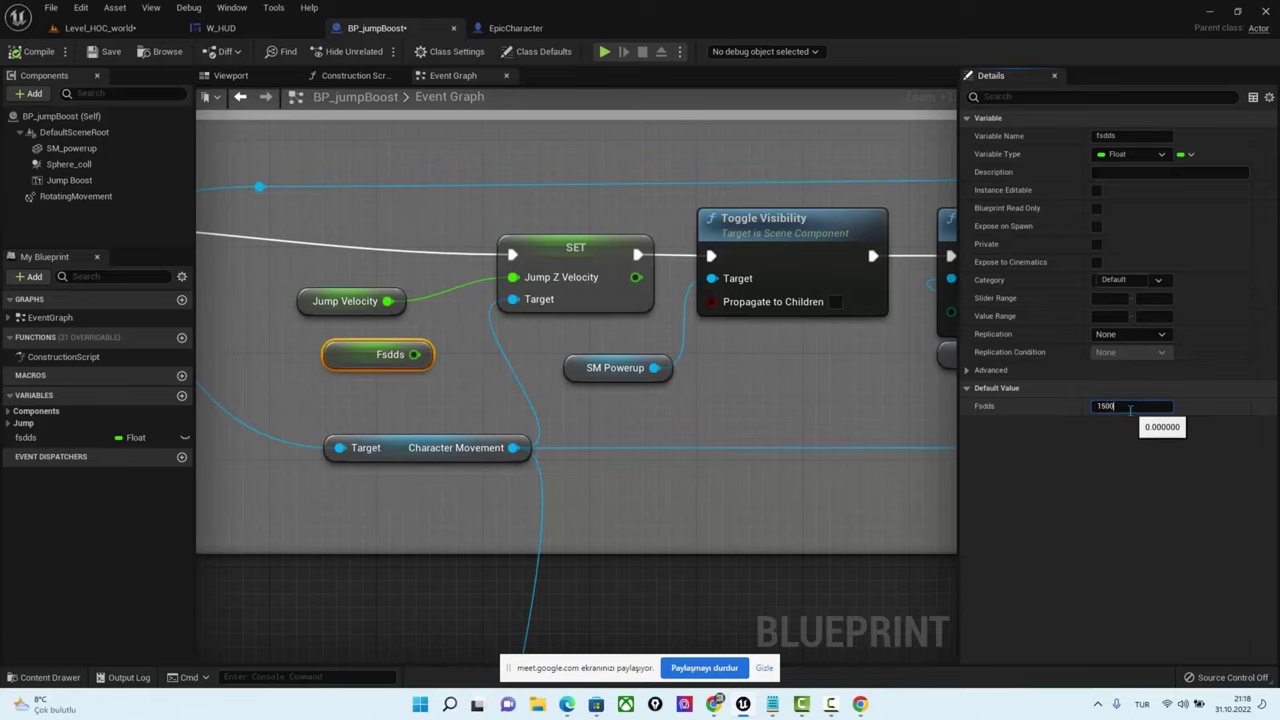
key("Return")
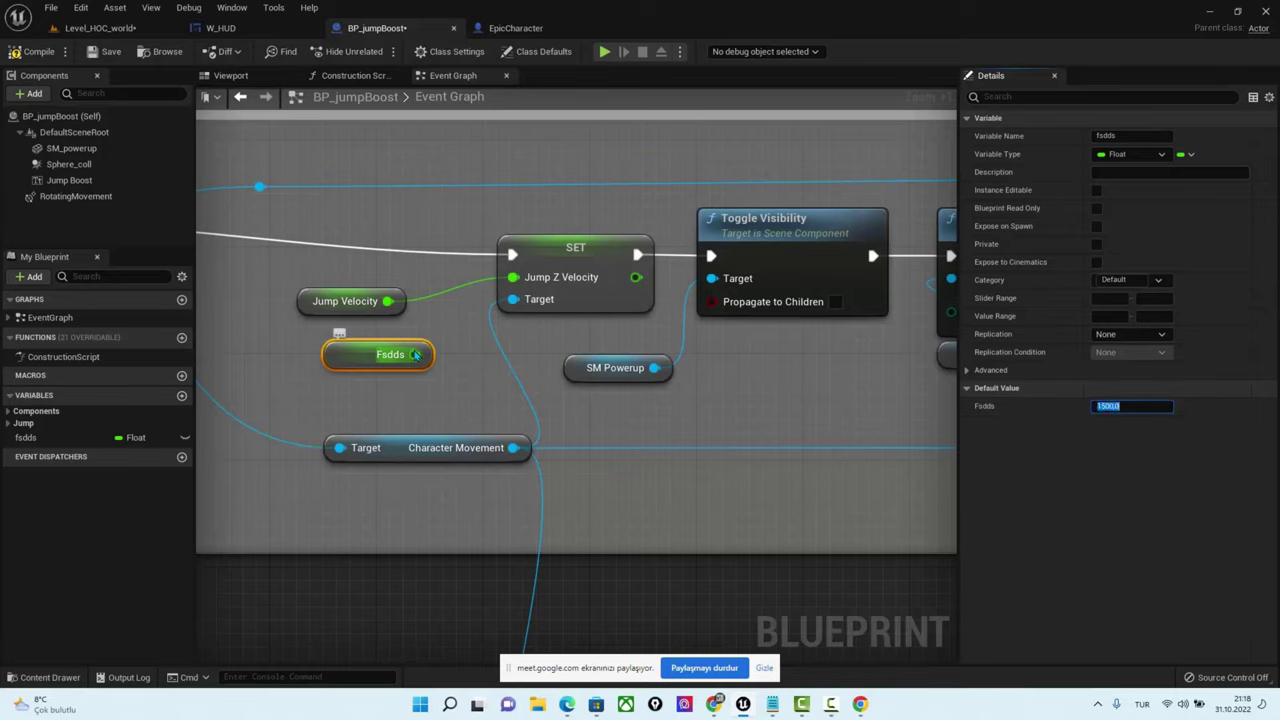
mouse_move(414, 354)
left_mouse_down()
mouse_move(510, 284)
mouse_move(428, 378)
mouse_move(512, 277)
left_mouse_up()
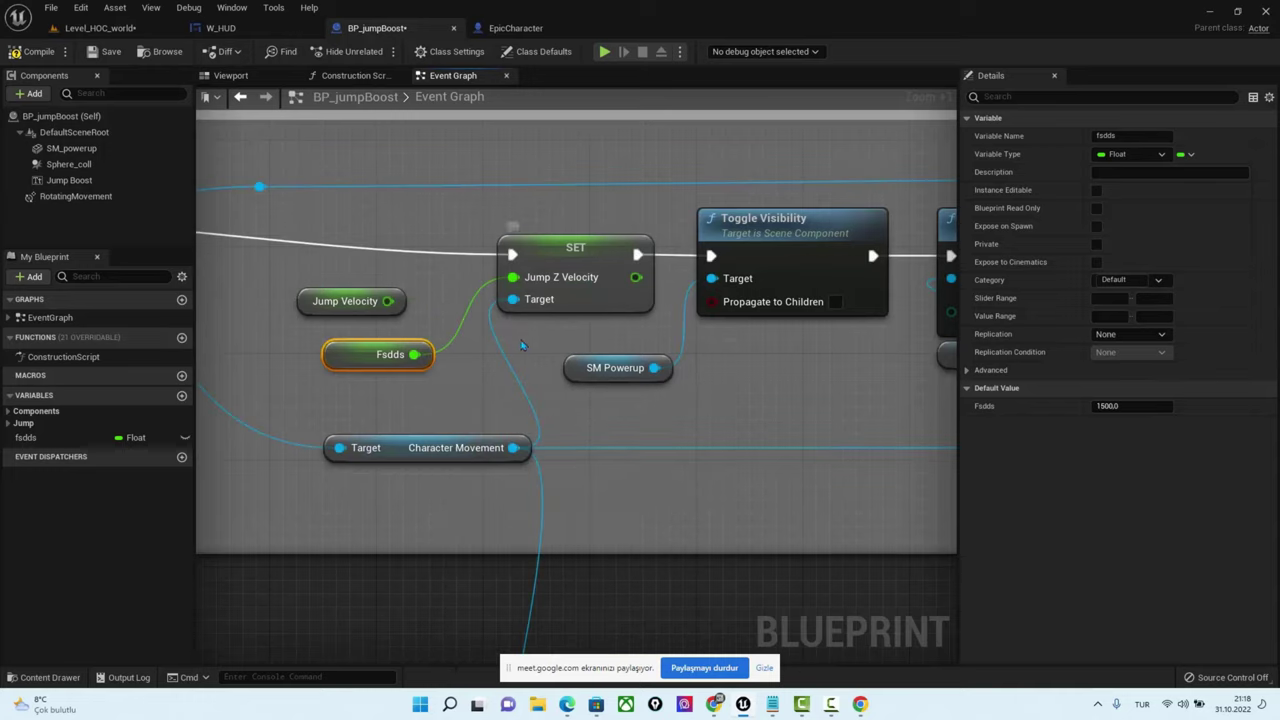
Rewire Jump Velocity into SET's Jump Z Velocity input and delete the Fsdds getter node
right_click_drag(240, 440, 494, 447)
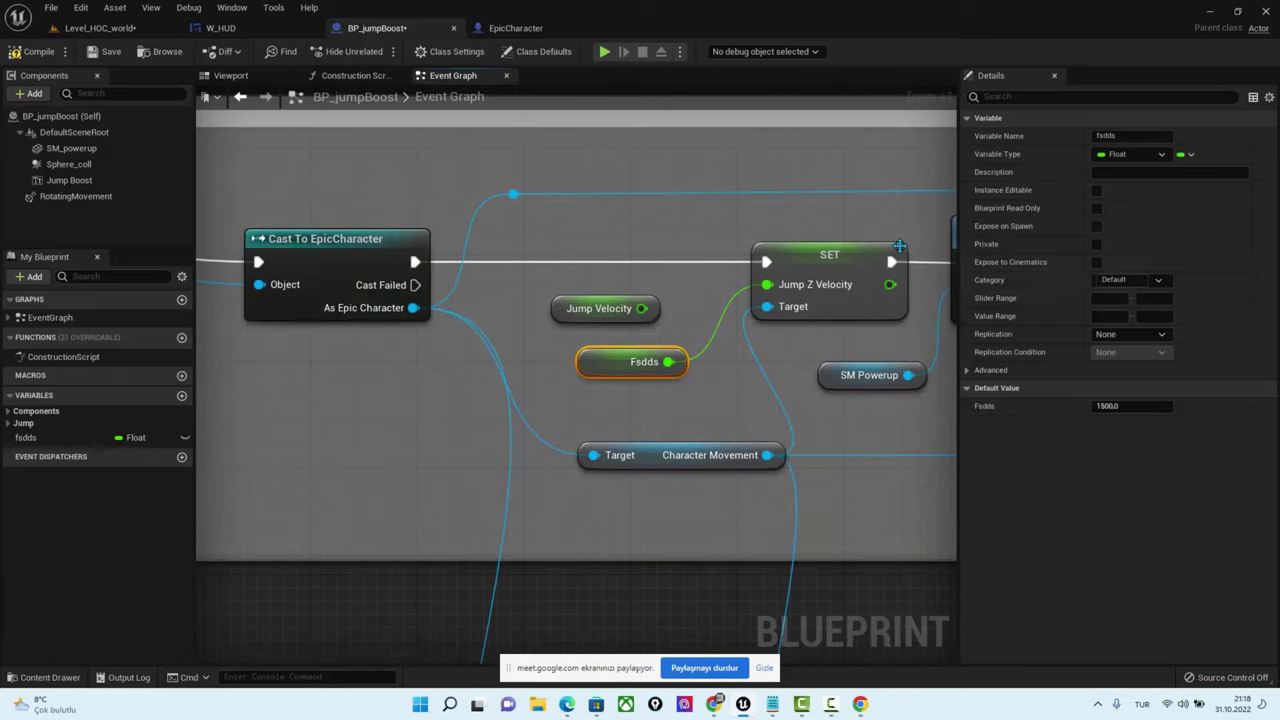
right_click_drag(239, 275, 466, 290)
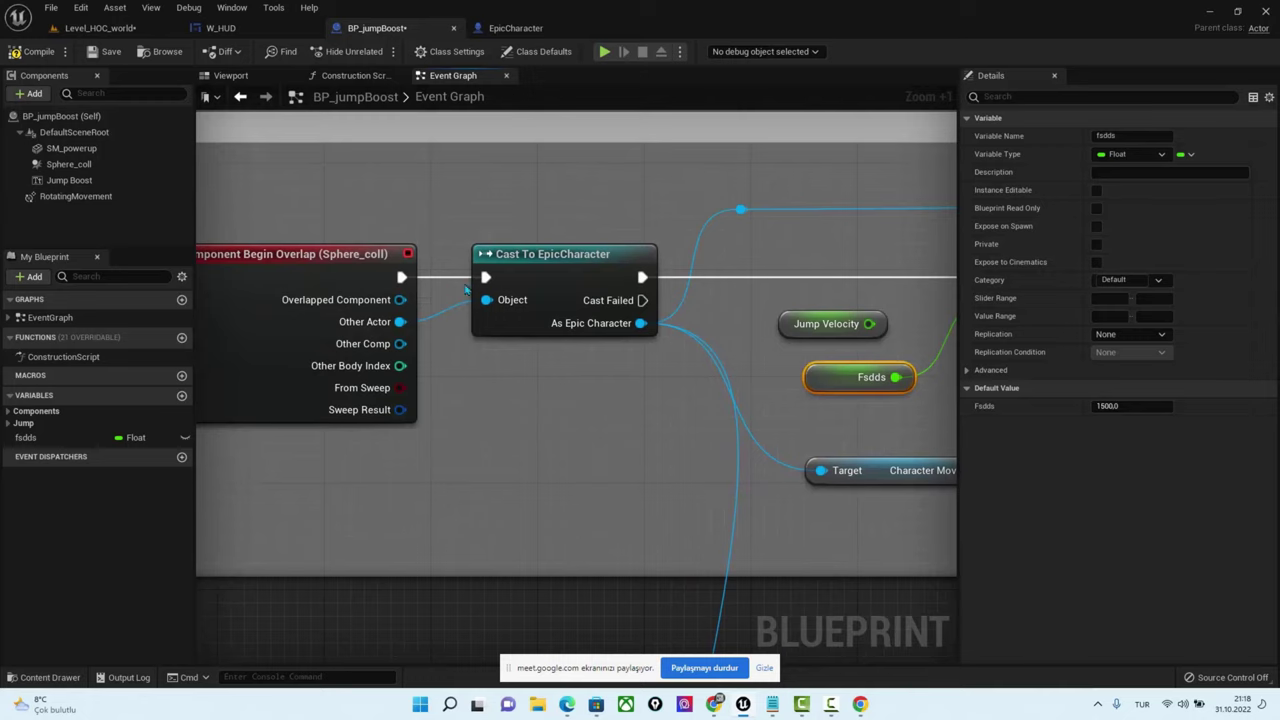
right_click_drag(731, 294, 534, 303)
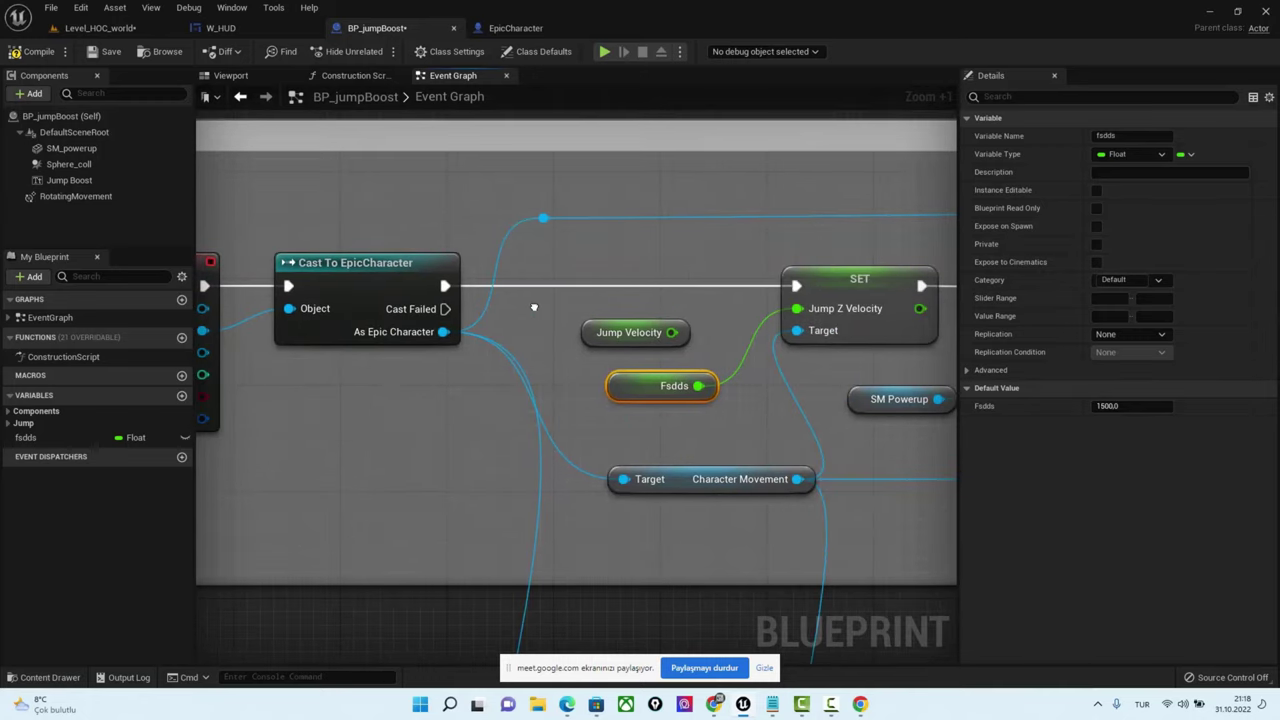
right_click_drag(534, 307, 617, 291)
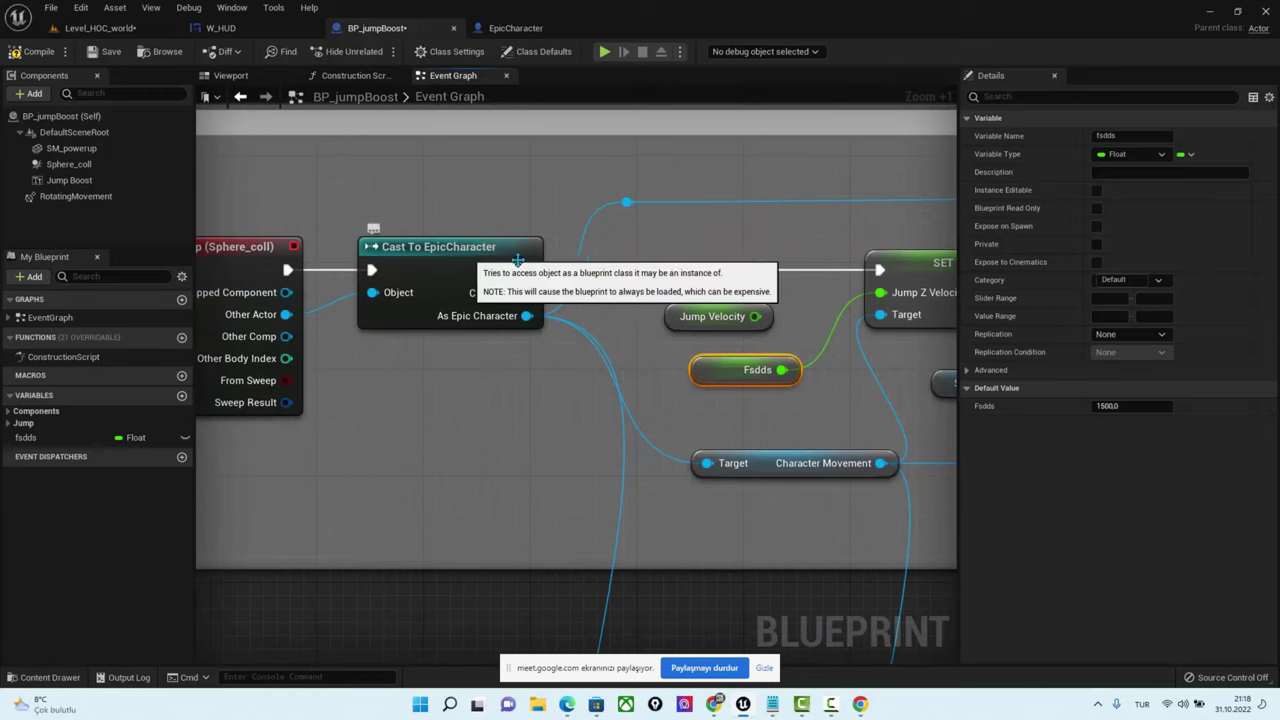
right_click_drag(874, 266, 772, 257)
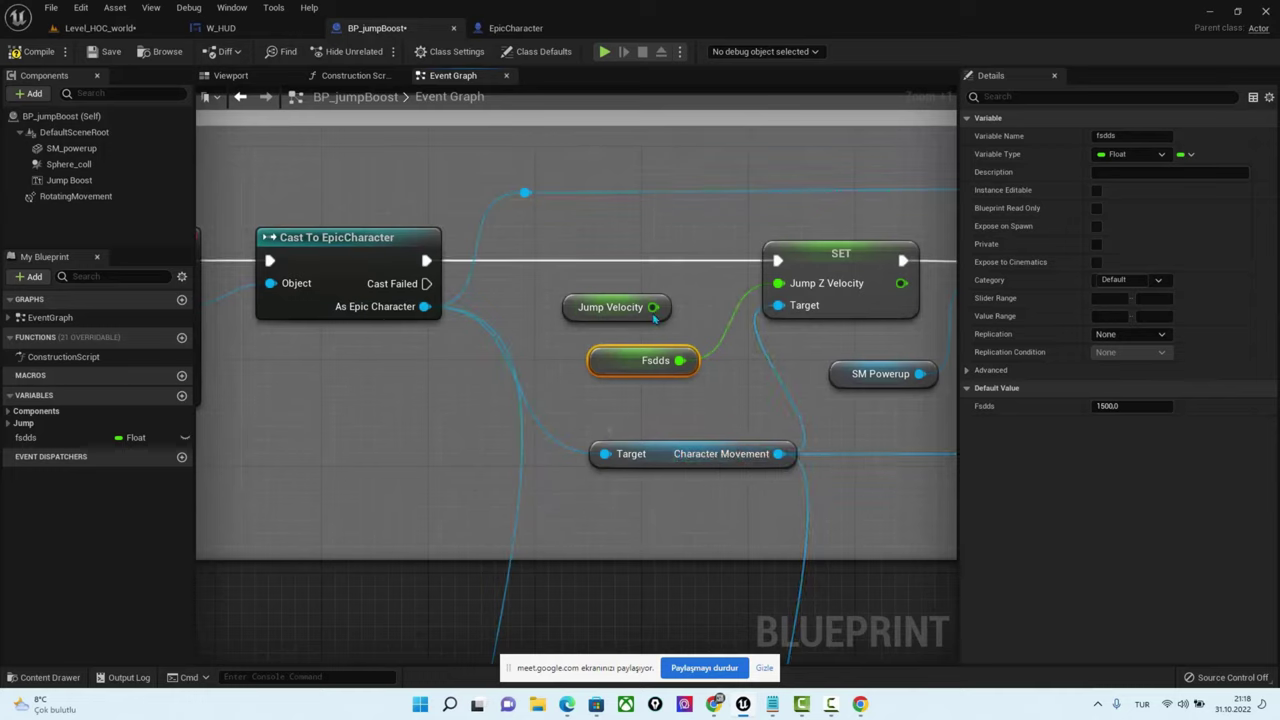
mouse_move(652, 307)
left_mouse_down()
mouse_move(758, 315)
mouse_move(679, 360)
left_mouse_up()
left_click_drag(653, 307, 778, 283)
key("Delete")
right_click_drag(668, 347, 327, 365)
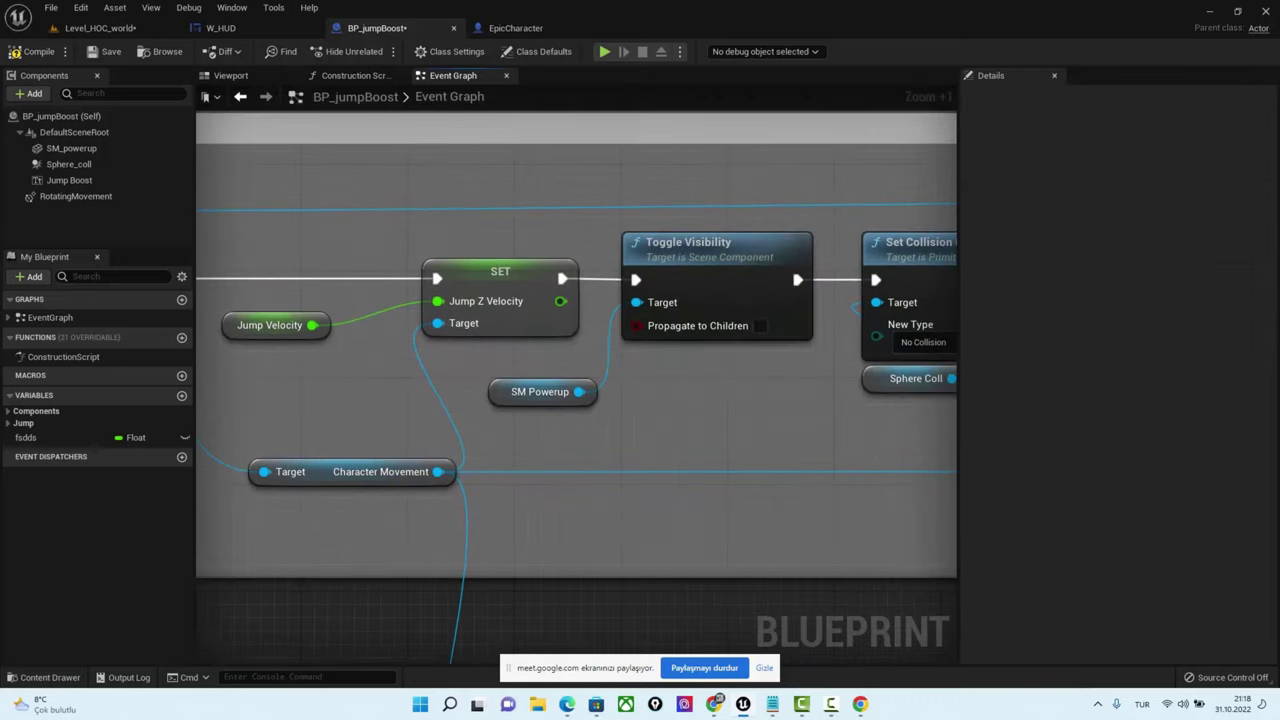
left_click(64, 151)
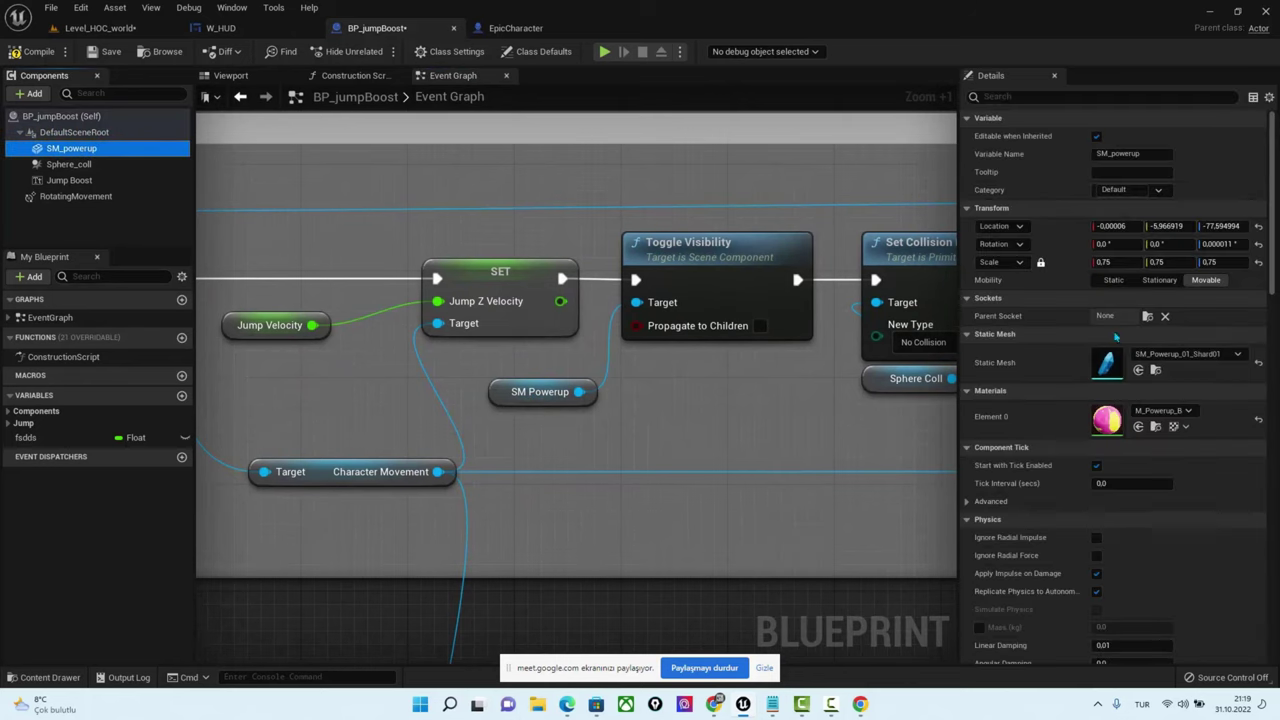
right_click_drag(687, 369, 531, 369)
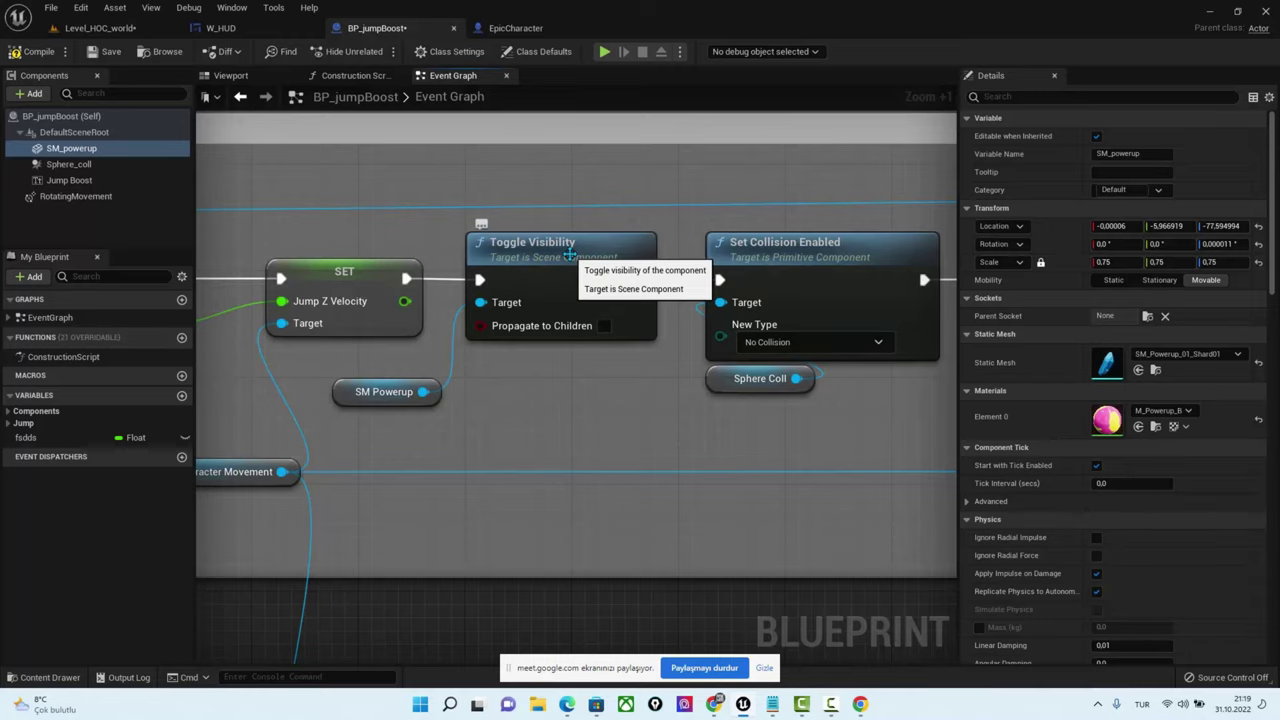
right_click_drag(723, 414, 582, 407)
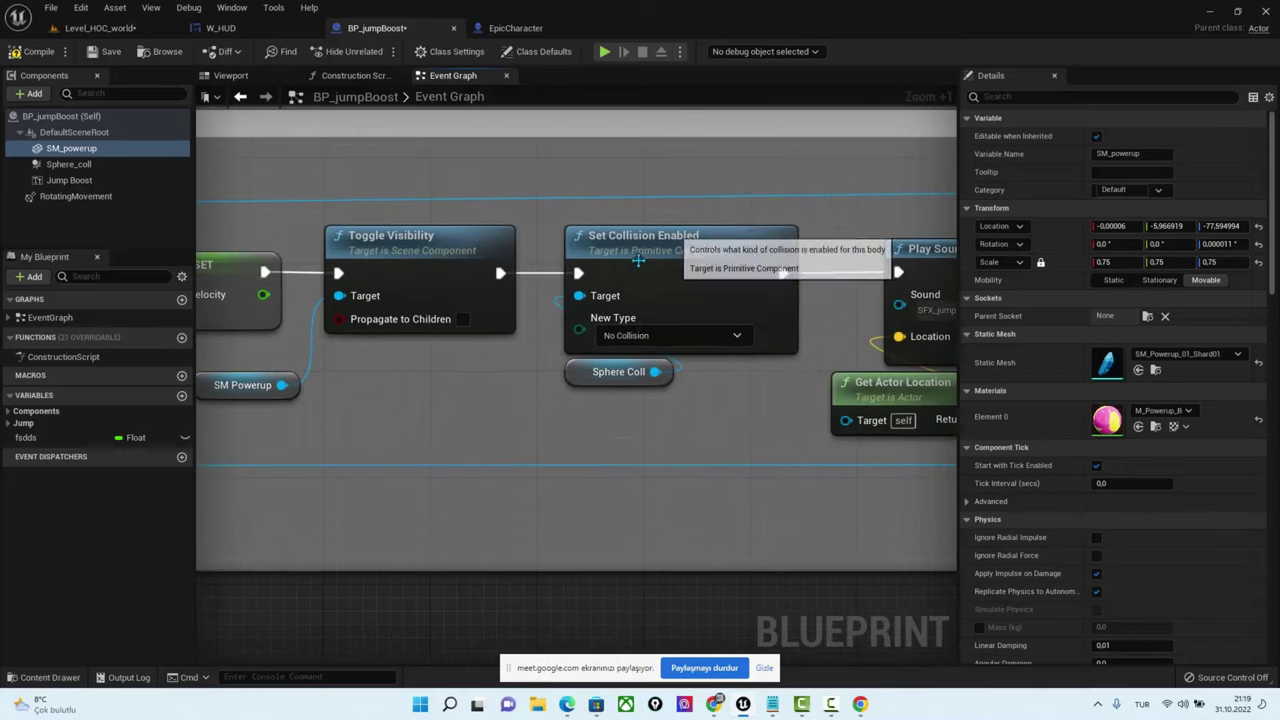
left_click(68, 164)
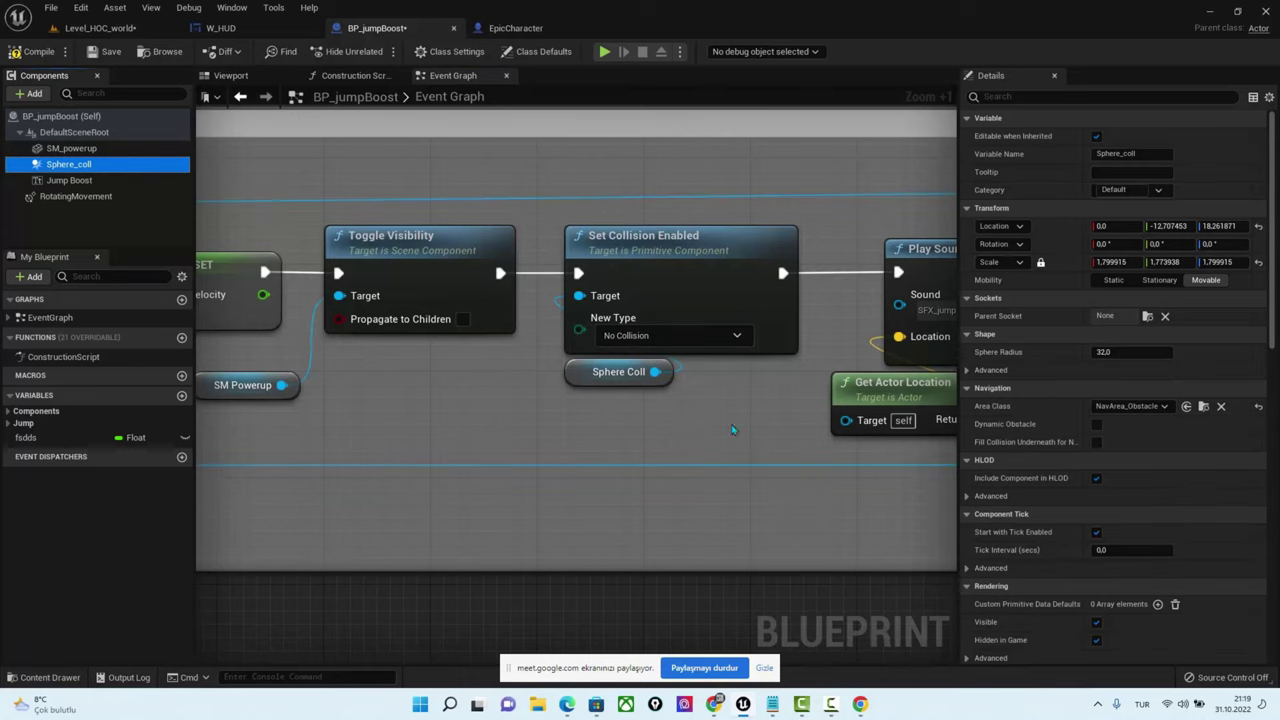
right_click_drag(780, 472, 481, 425)
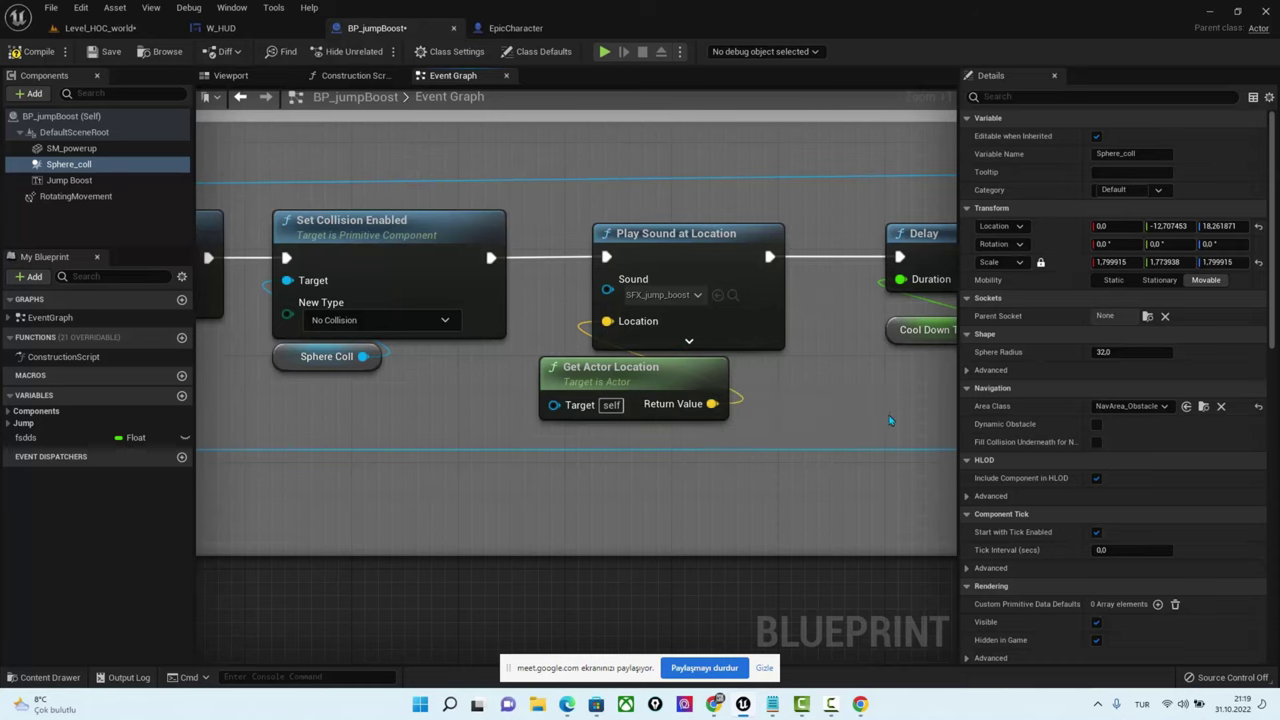
right_click_drag(622, 383, 319, 375)
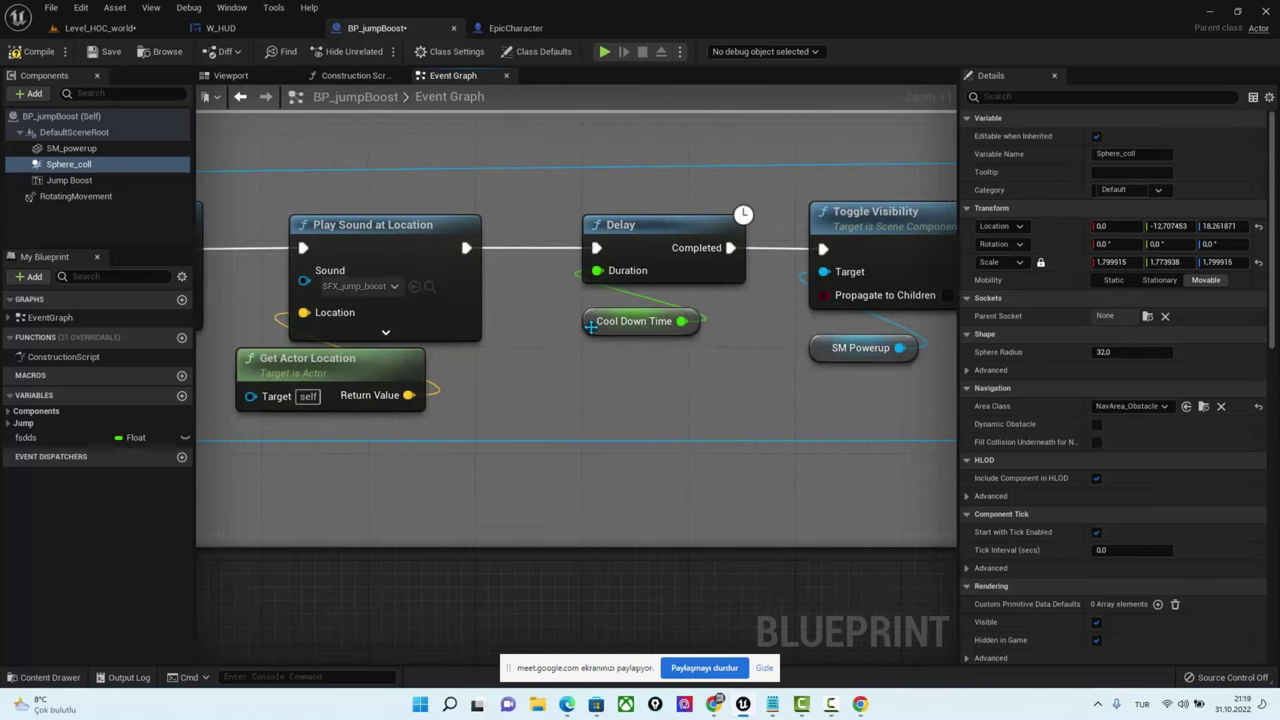
left_click(613, 333)
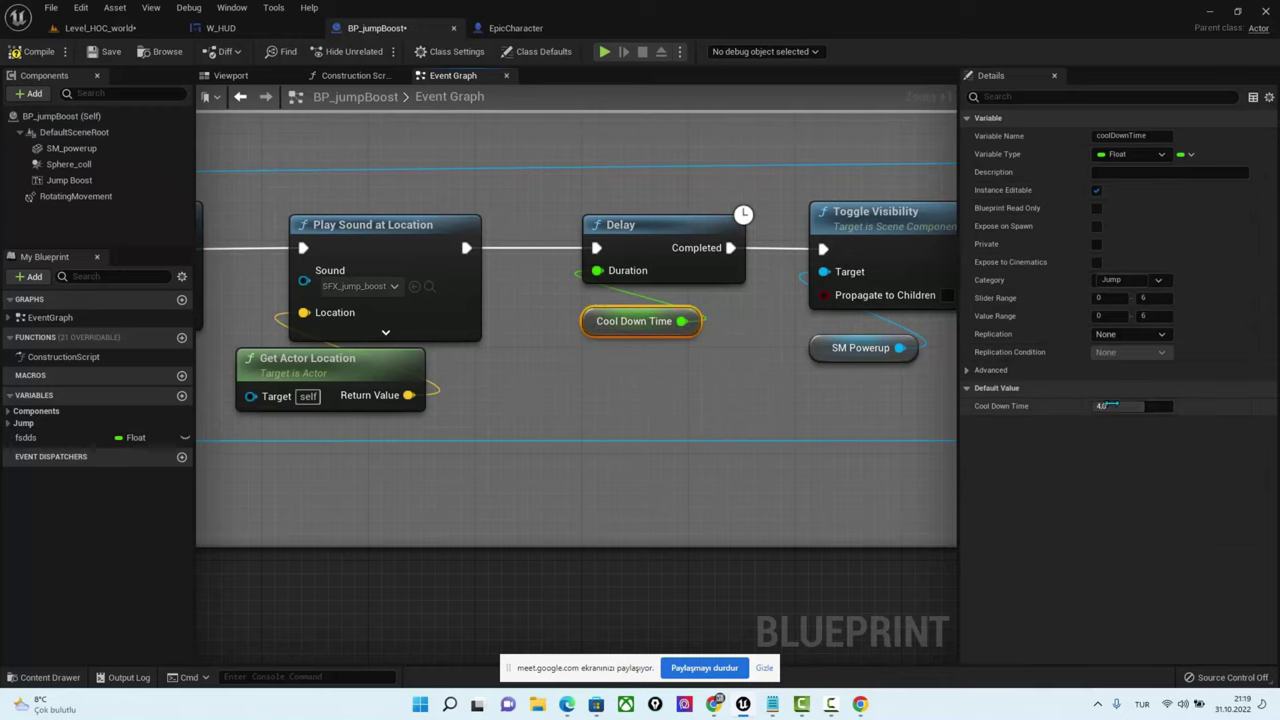
mouse_move(869, 400)
right_mouse_down()
mouse_move(615, 384)
mouse_move(581, 404)
right_mouse_up()
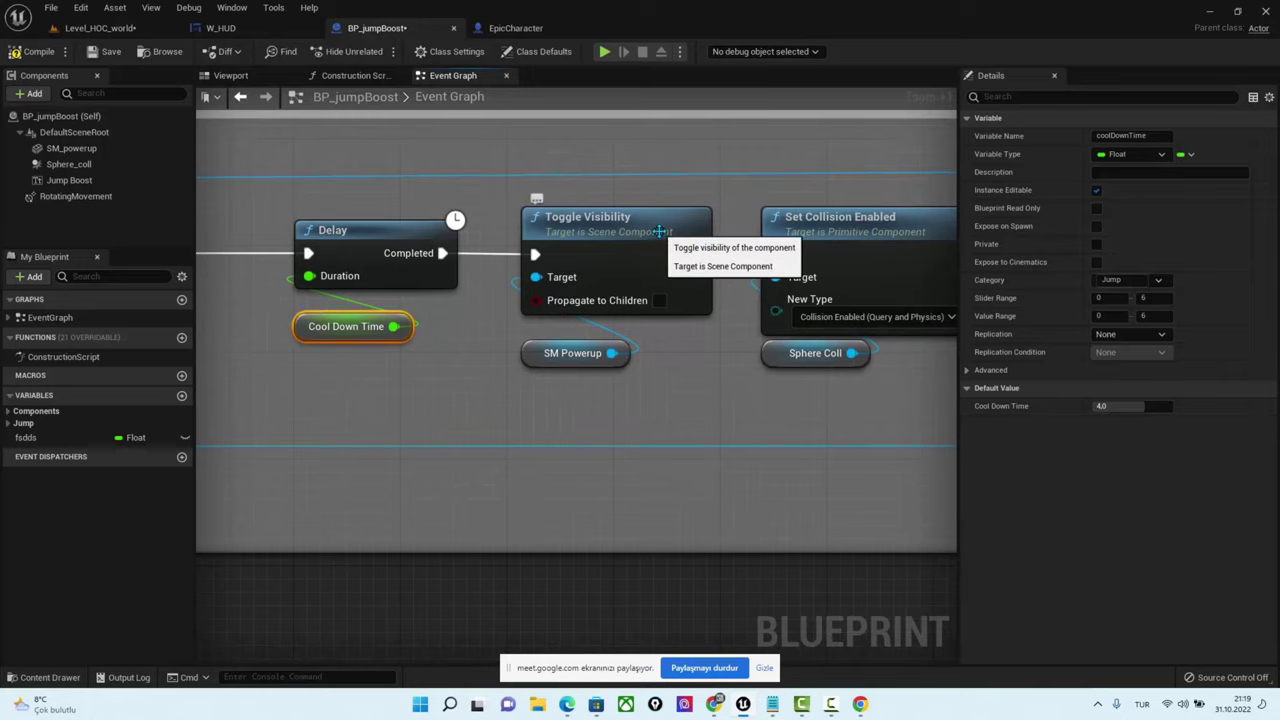
left_click(72, 148)
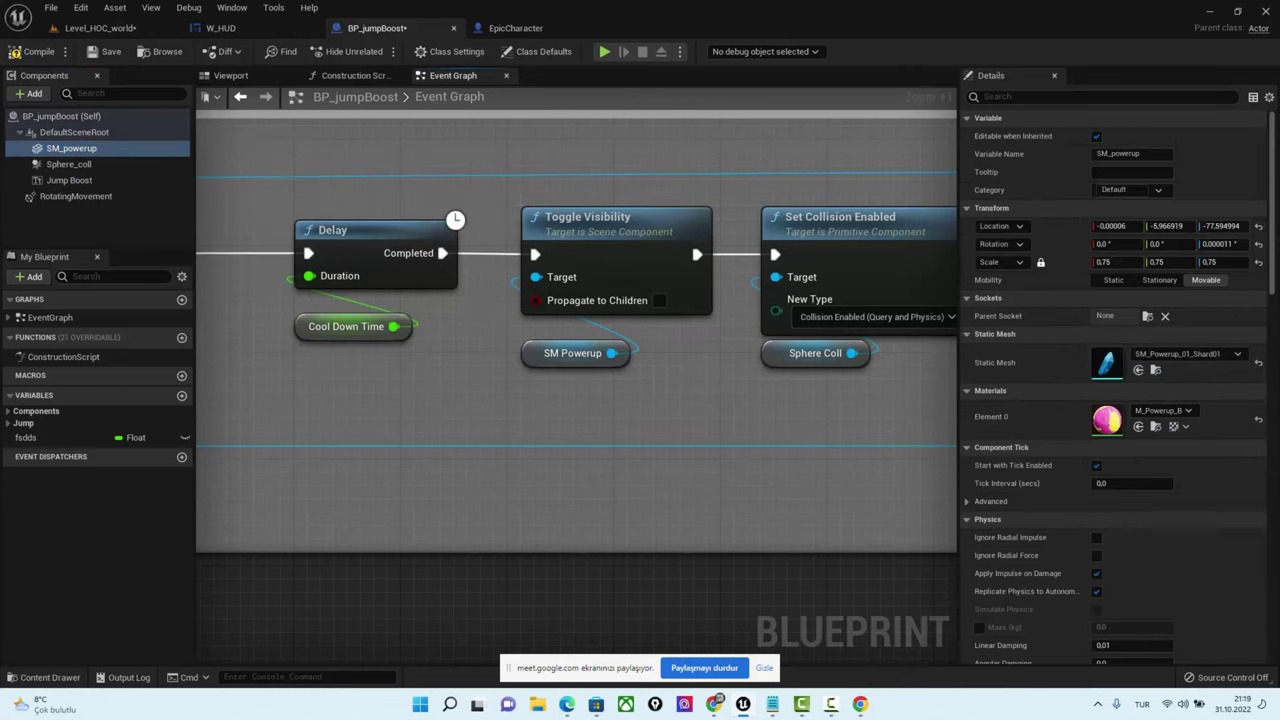
right_click_drag(928, 397, 764, 397)
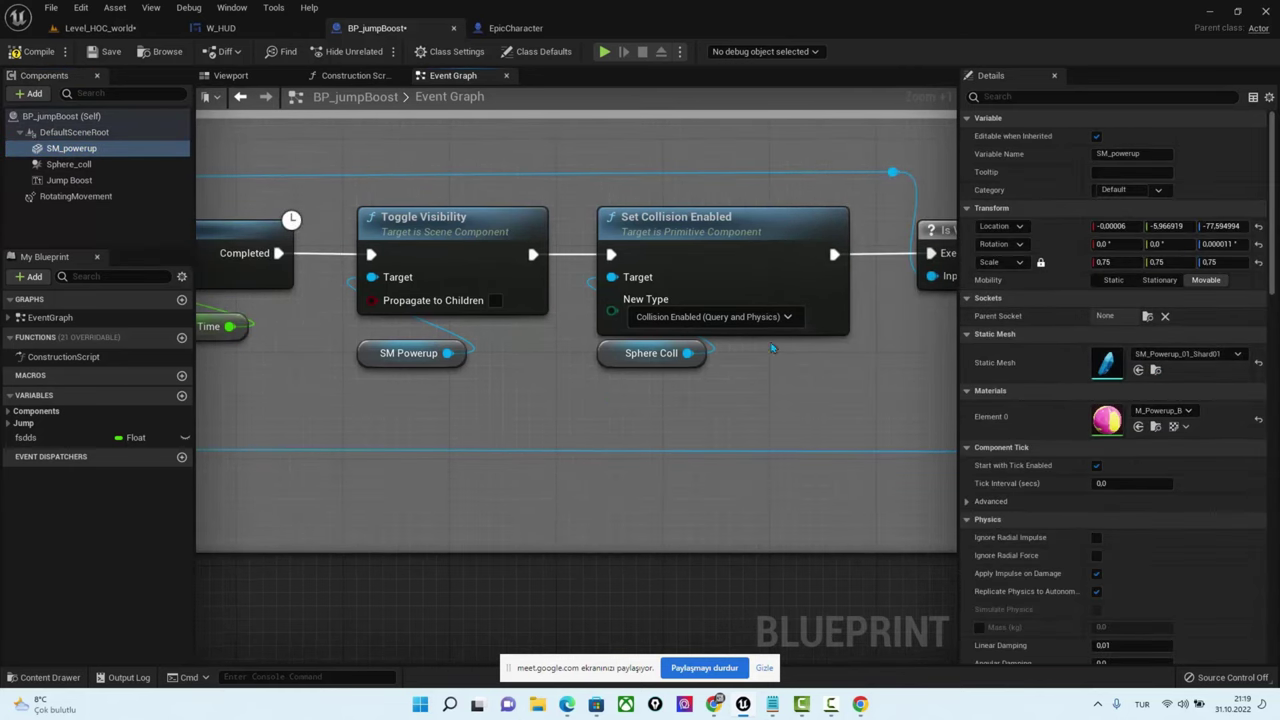
right_click_drag(894, 387, 505, 413)
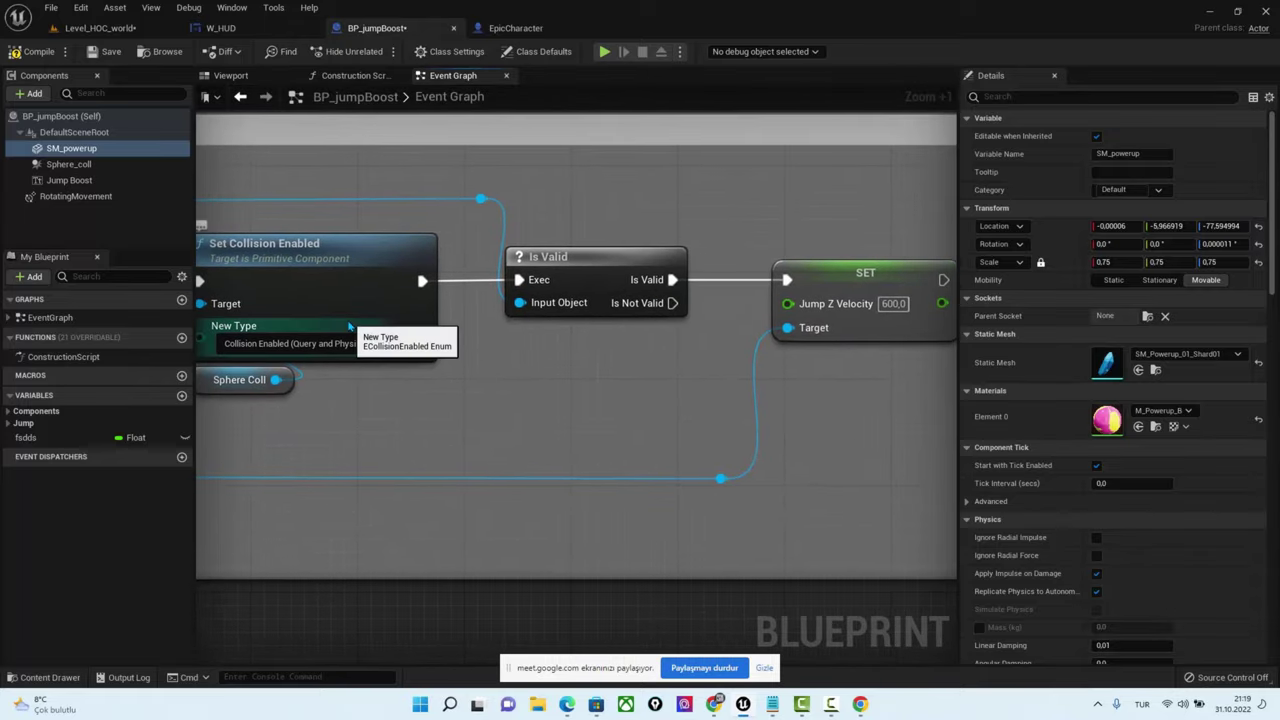
right_click_drag(921, 380, 799, 350)
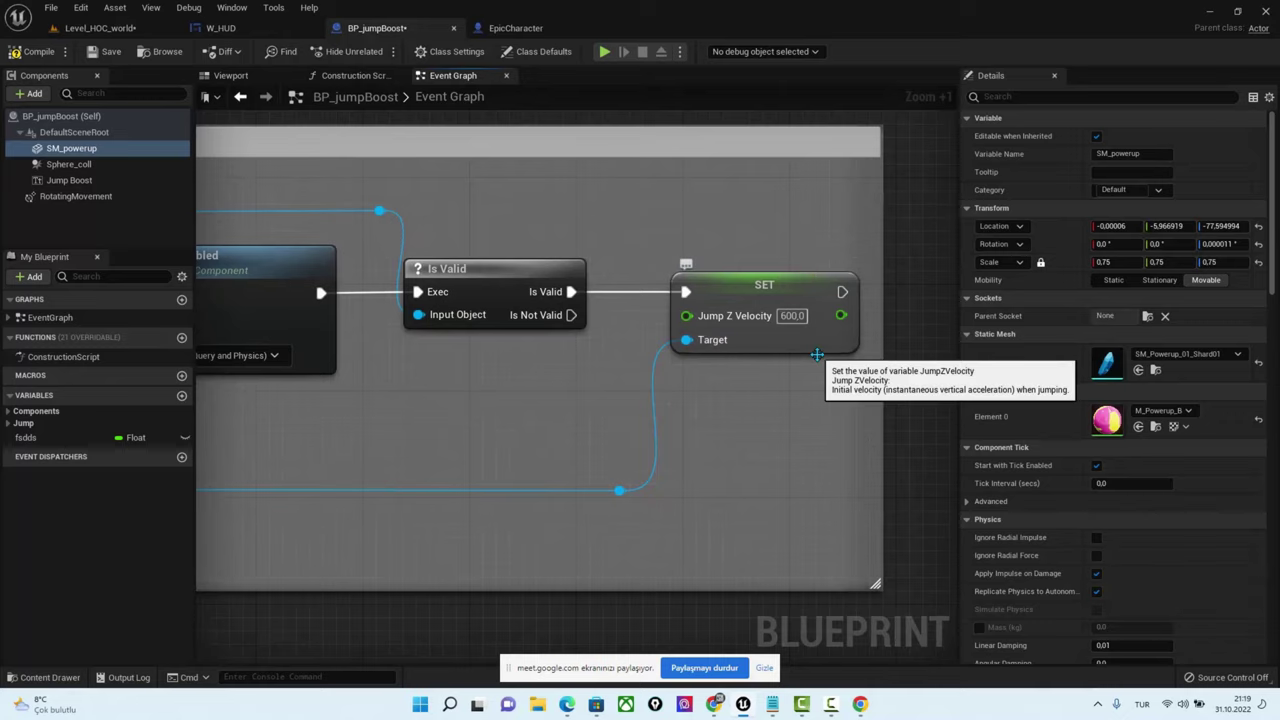
right_click_drag(655, 428, 755, 420)
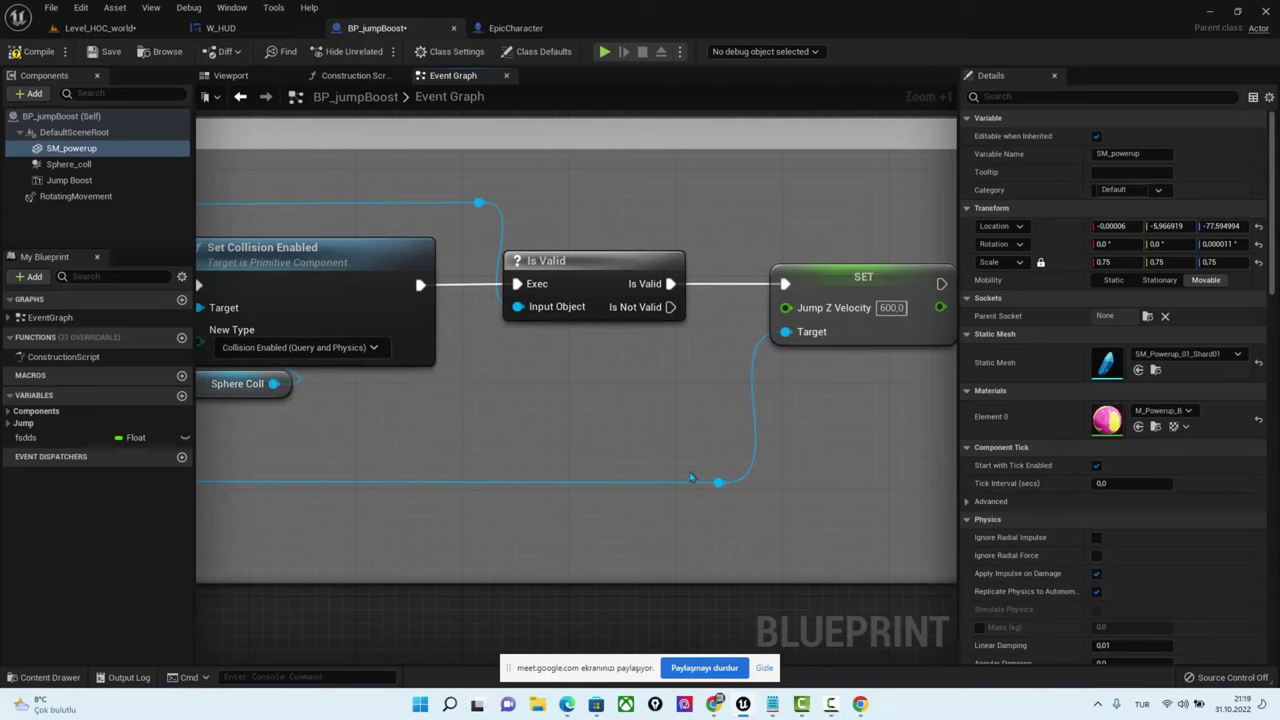
mouse_move(405, 434)
right_mouse_down()
mouse_move(855, 430)
mouse_move(738, 421)
right_mouse_up()
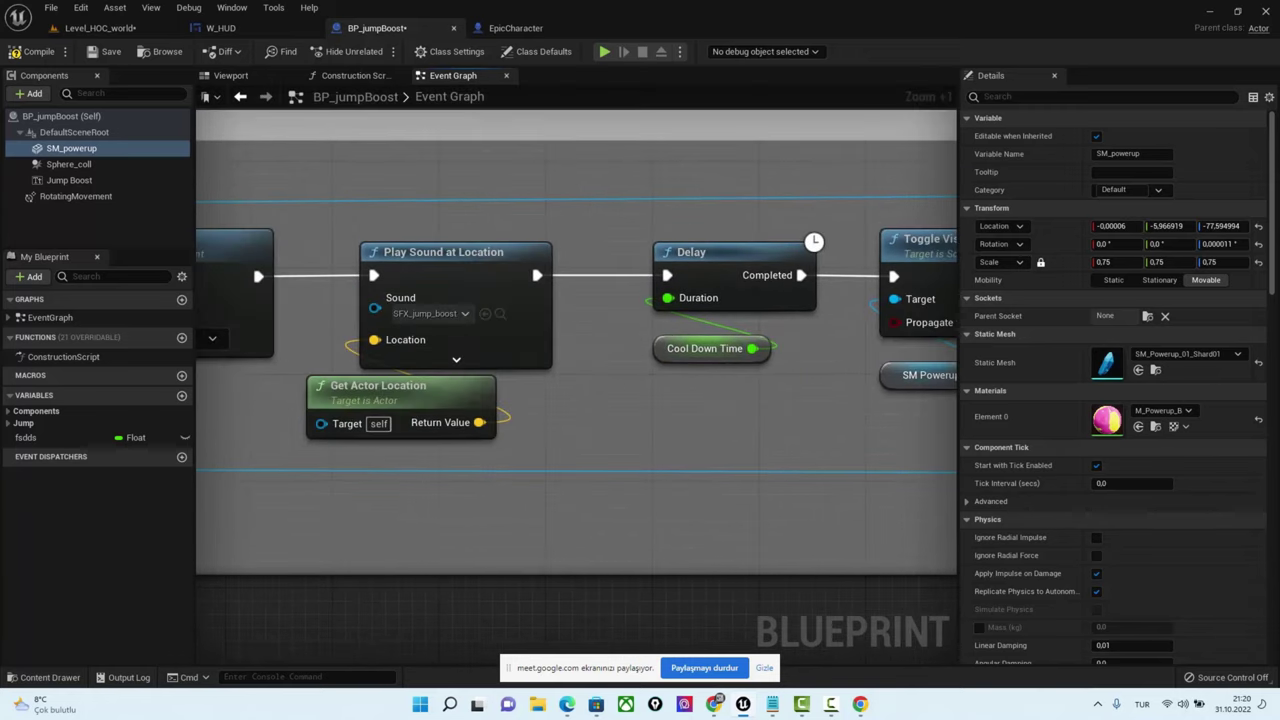
right_click_drag(252, 262, 701, 261)
right_click_drag(331, 443, 843, 429)
right_click_drag(346, 366, 416, 366)
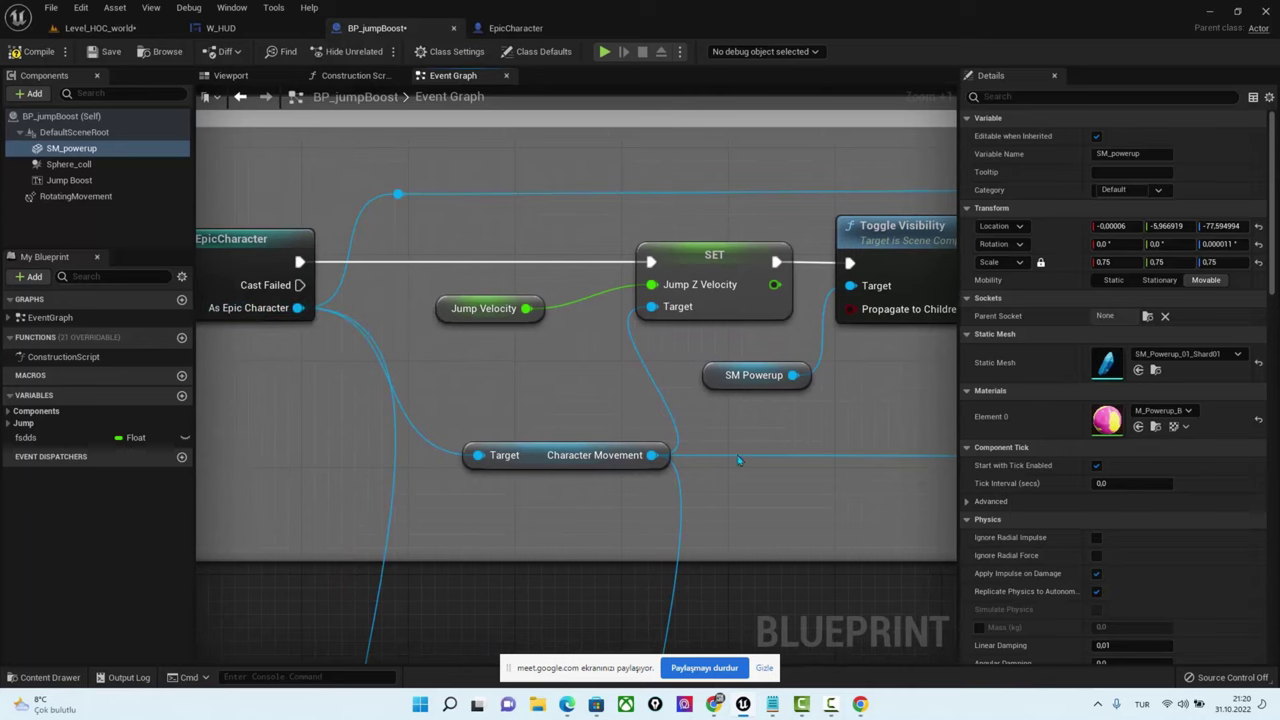
right_click_drag(879, 454, 266, 437)
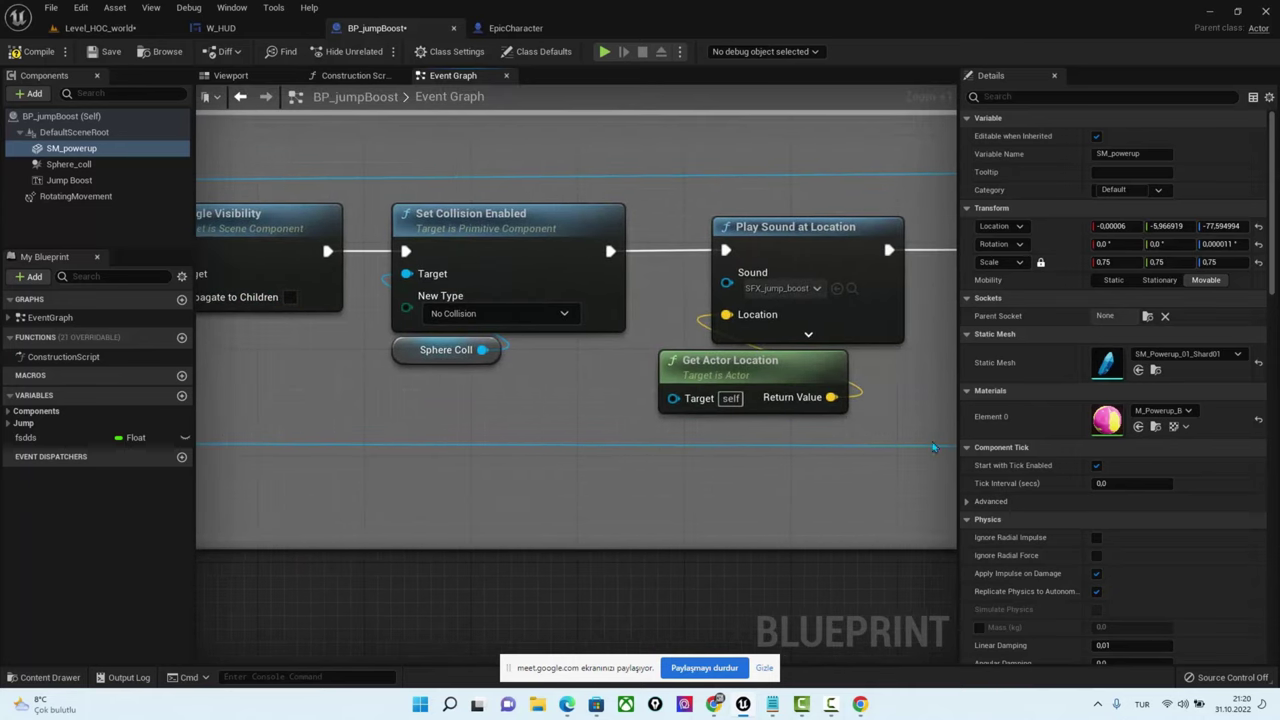
right_click_drag(913, 427, 460, 421)
right_click_drag(911, 392, 677, 389)
right_click_drag(606, 417, 355, 415)
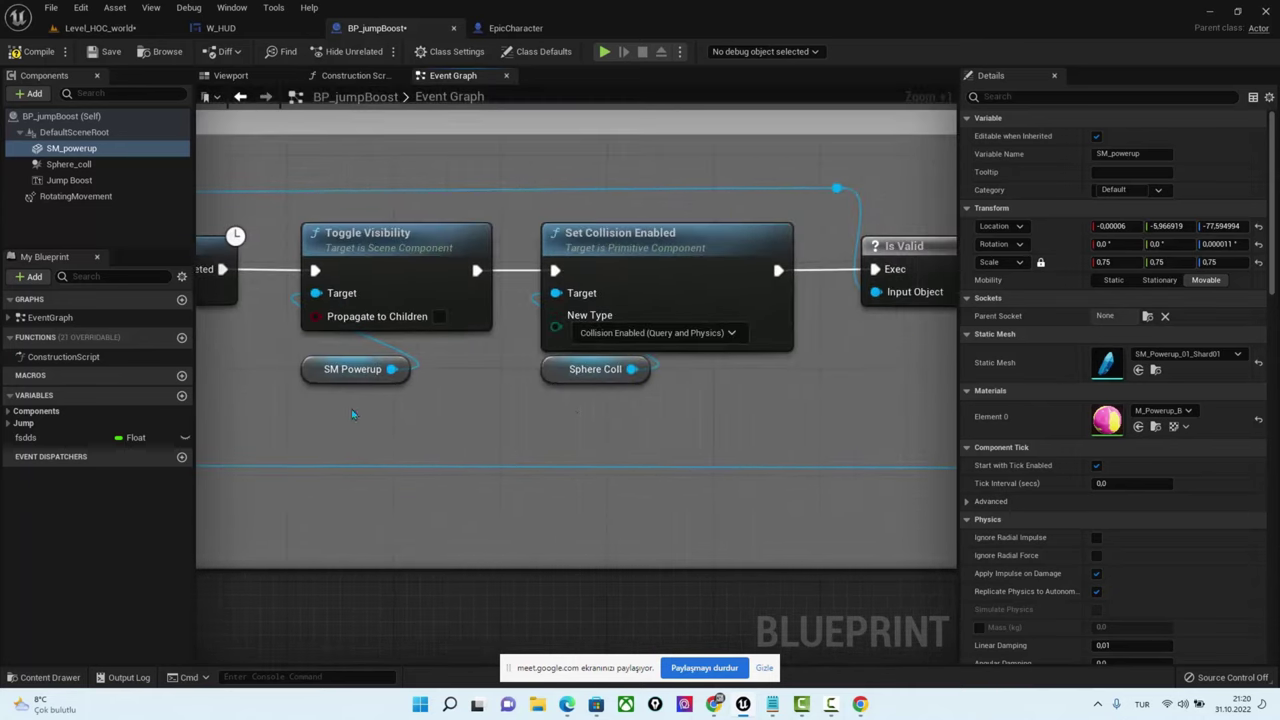
right_click_drag(830, 399, 576, 390)
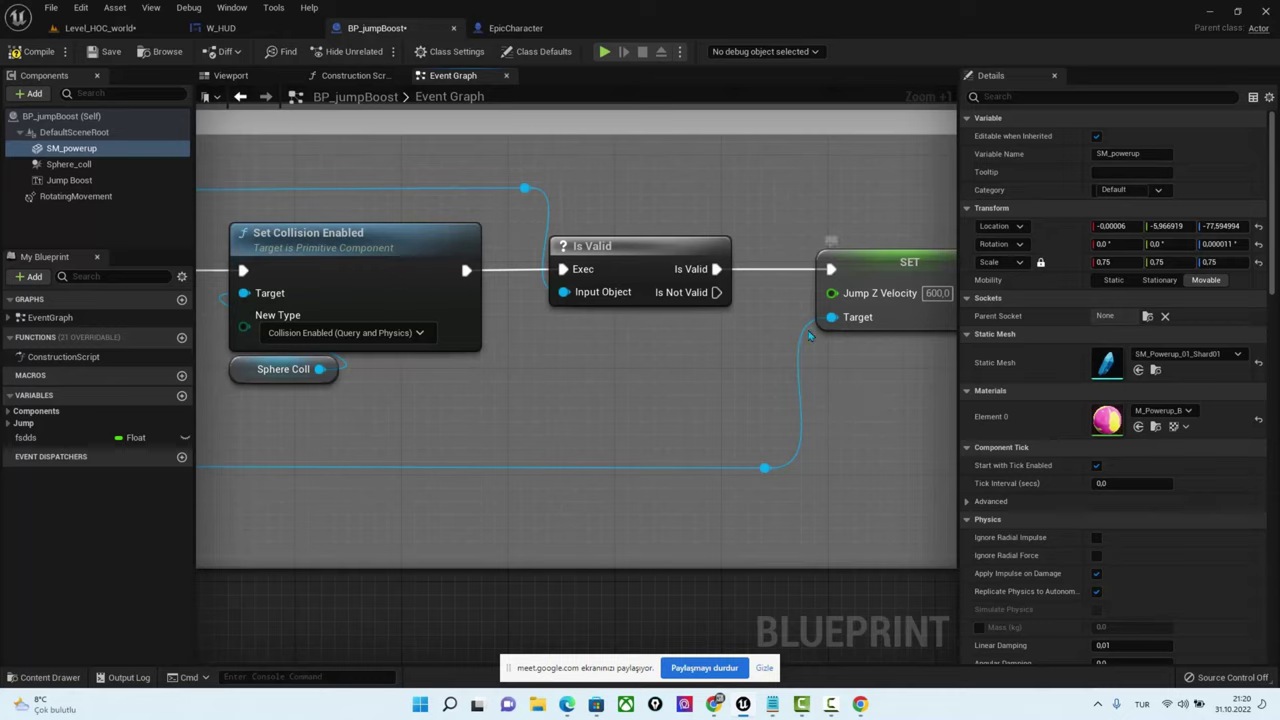
left_click(24, 52)
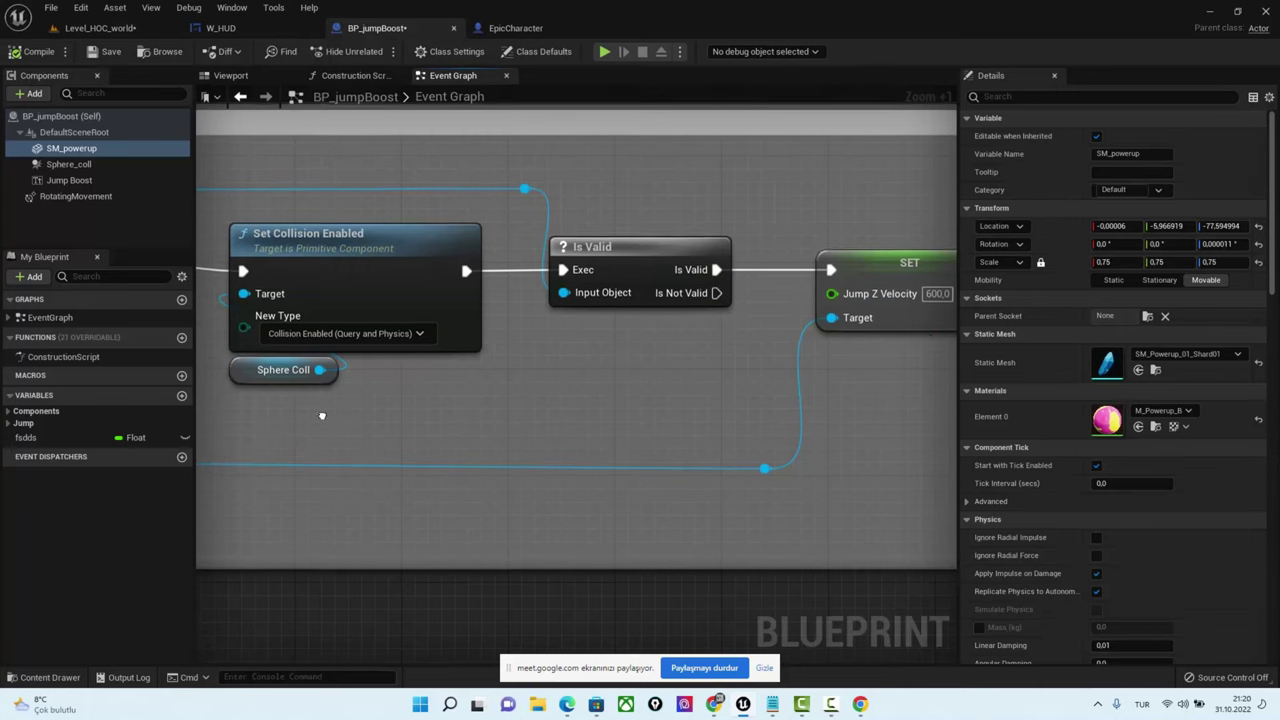
mouse_move(323, 414)
right_mouse_down()
mouse_move(518, 453)
mouse_move(493, 430)
right_mouse_up()
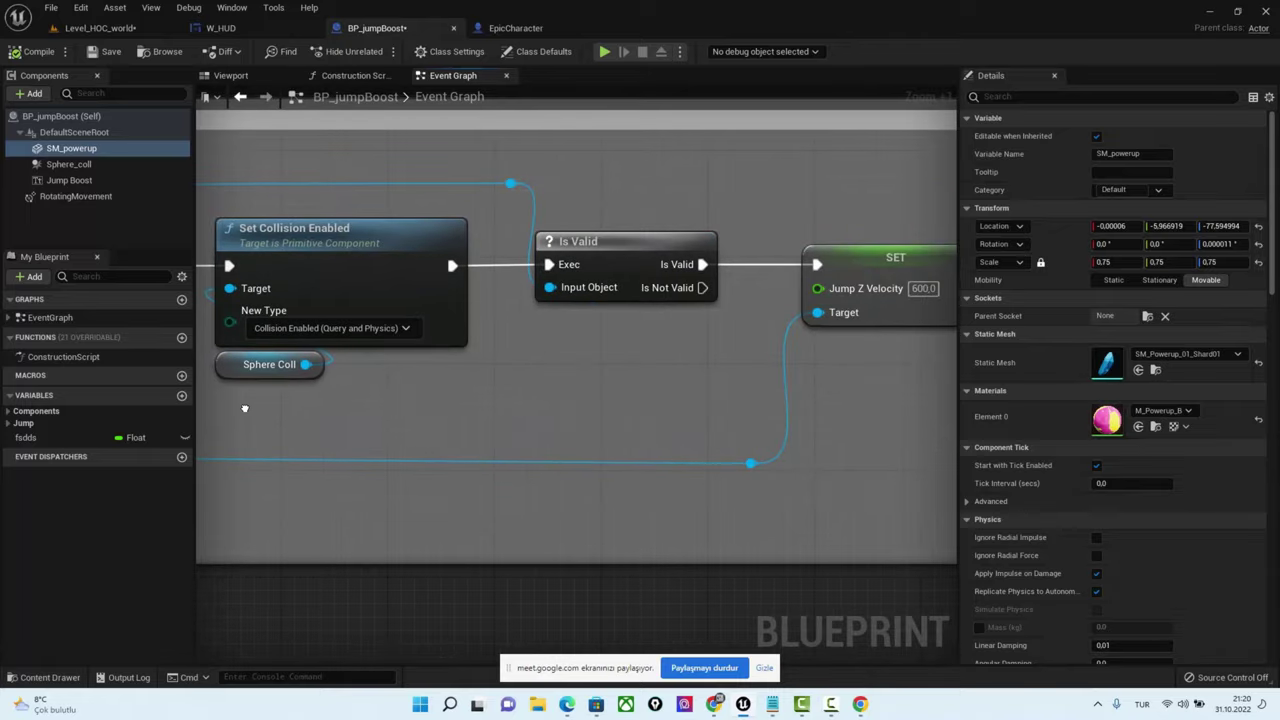
scroll(493, 430, "down", 2)
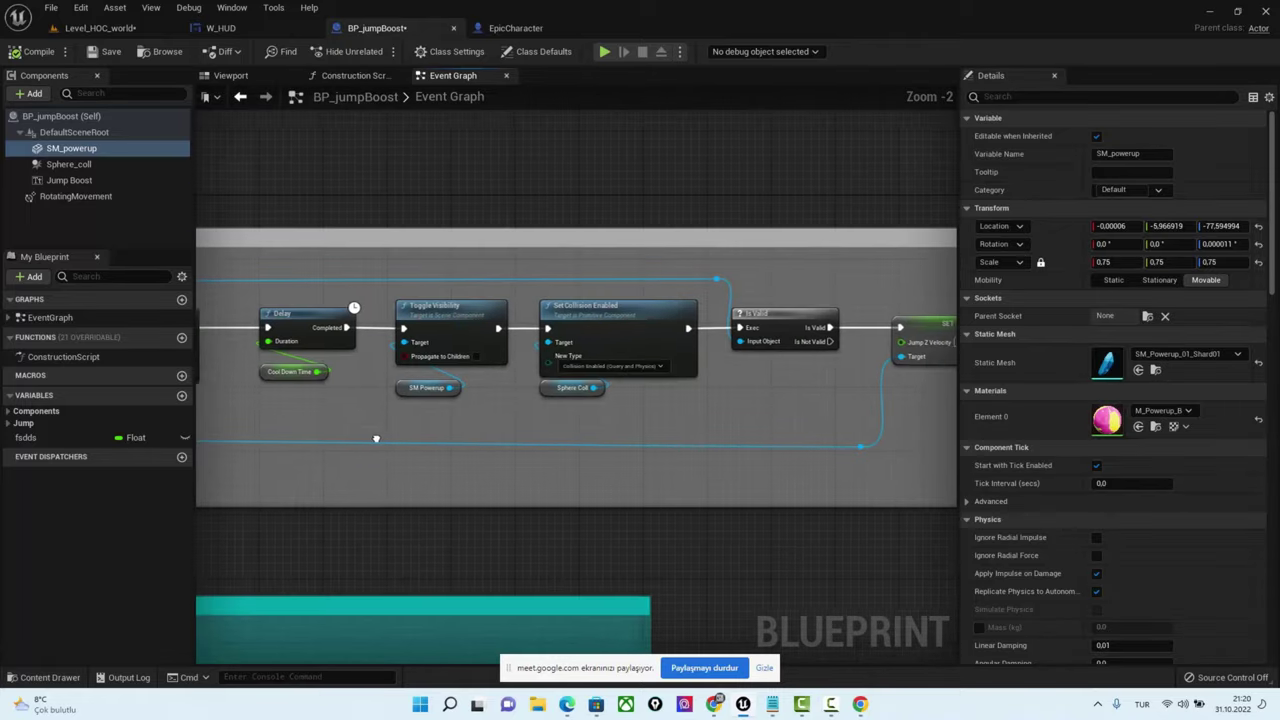
mouse_move(701, 395)
right_mouse_down()
mouse_move(746, 389)
mouse_move(545, 378)
mouse_move(843, 380)
right_mouse_up()
right_click_drag(409, 354, 490, 265)
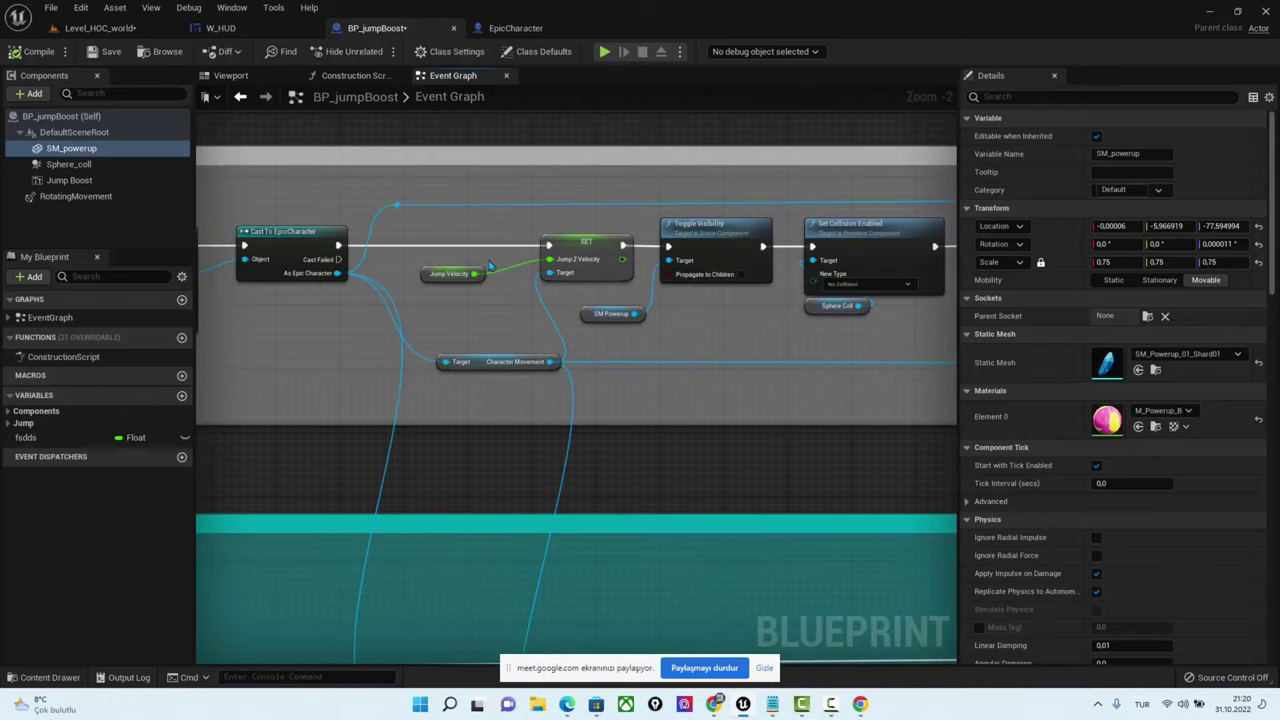
scroll(490, 265, "up", 2)
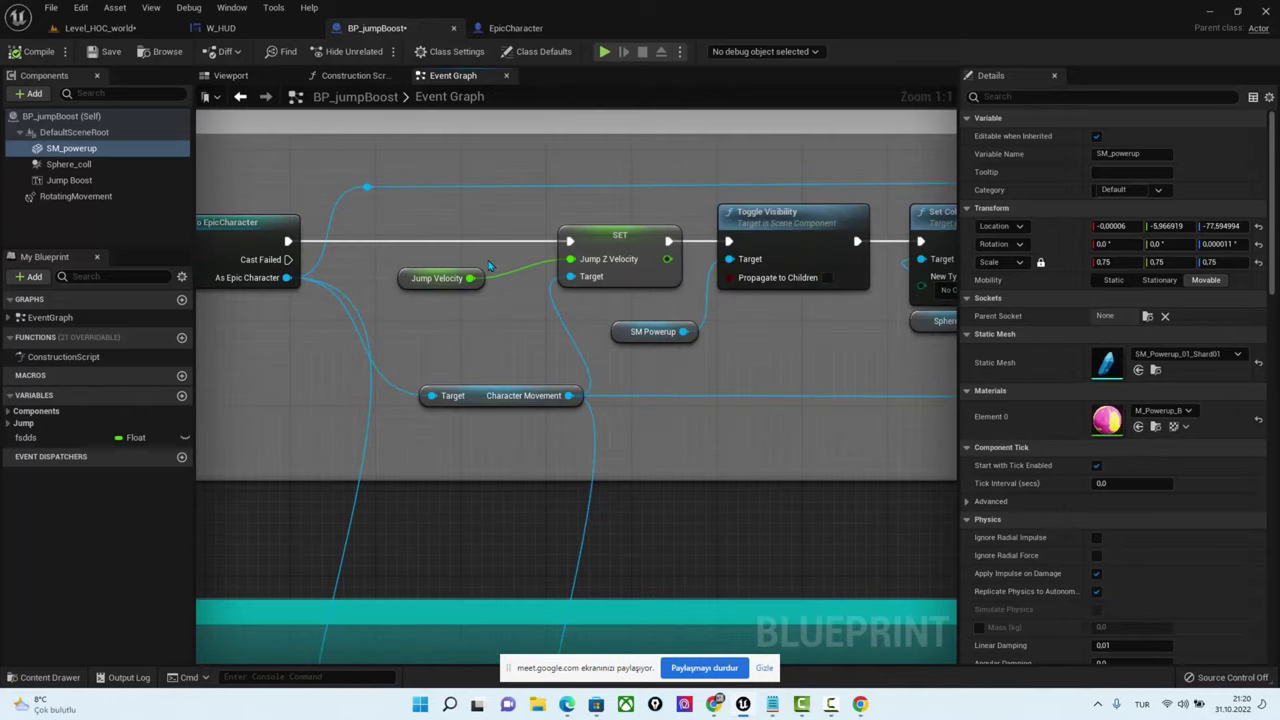
left_click(461, 393)
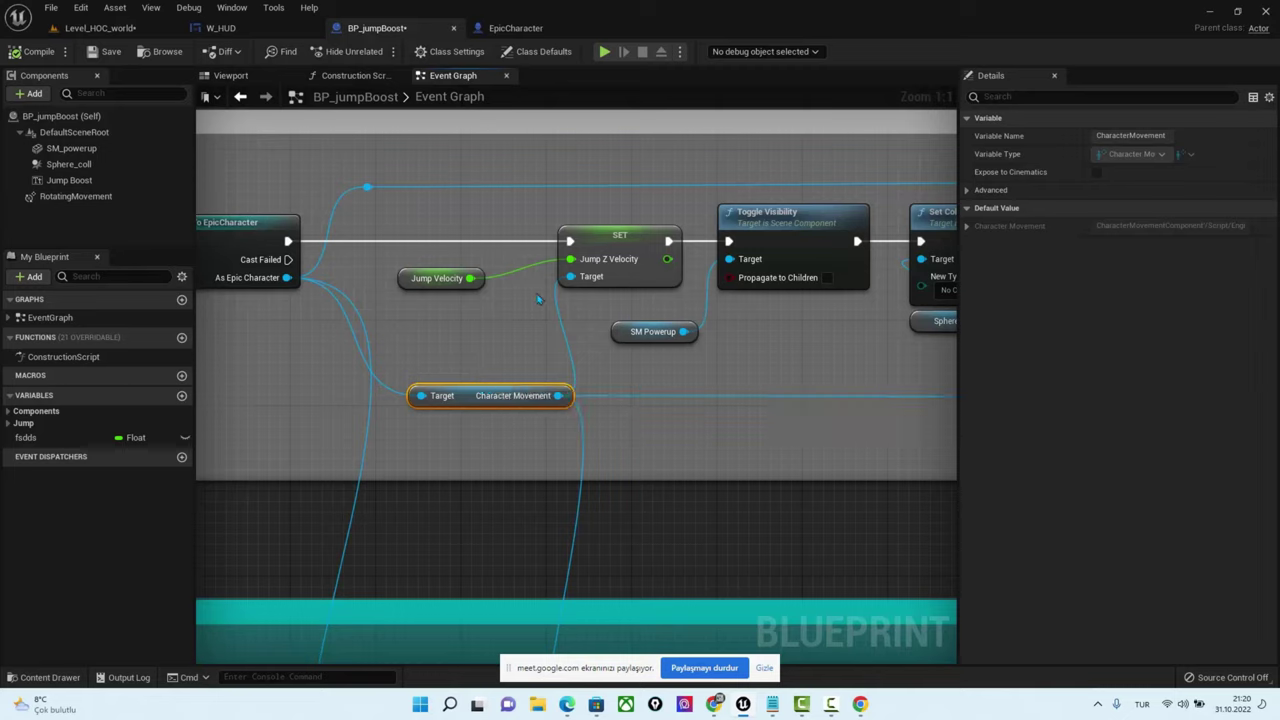
left_click(407, 277)
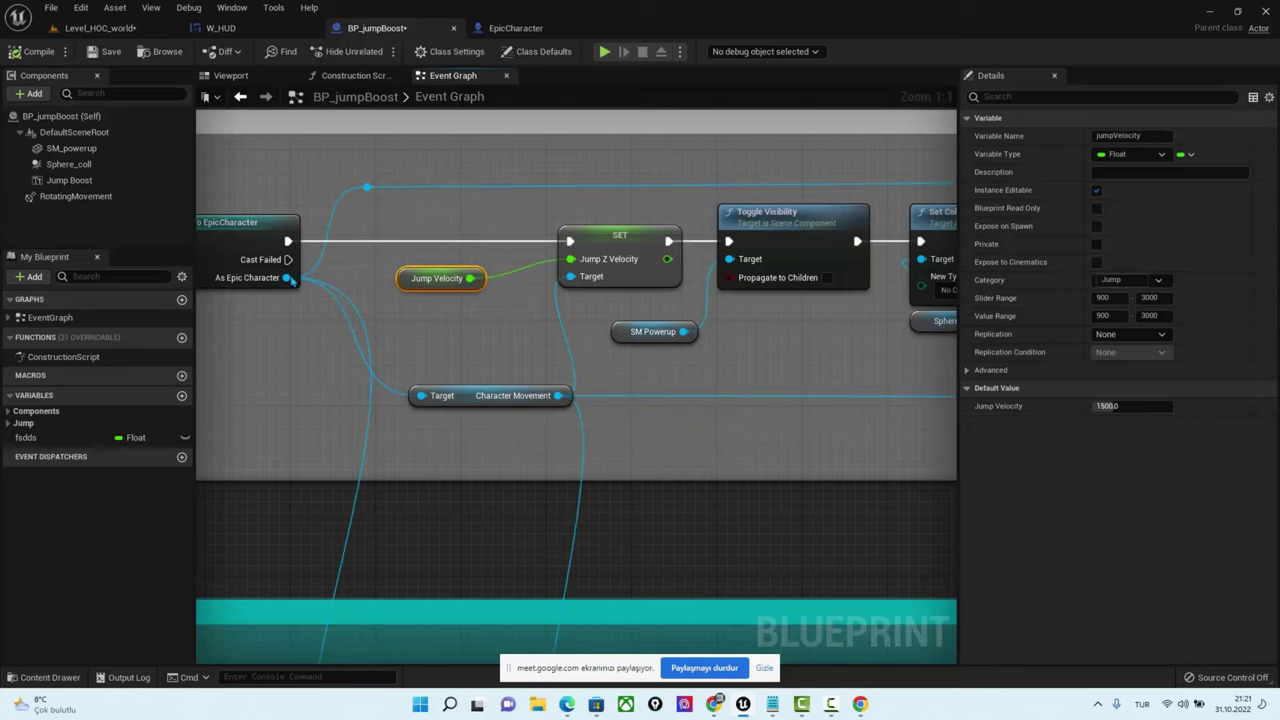
right_click_drag(292, 284, 405, 298)
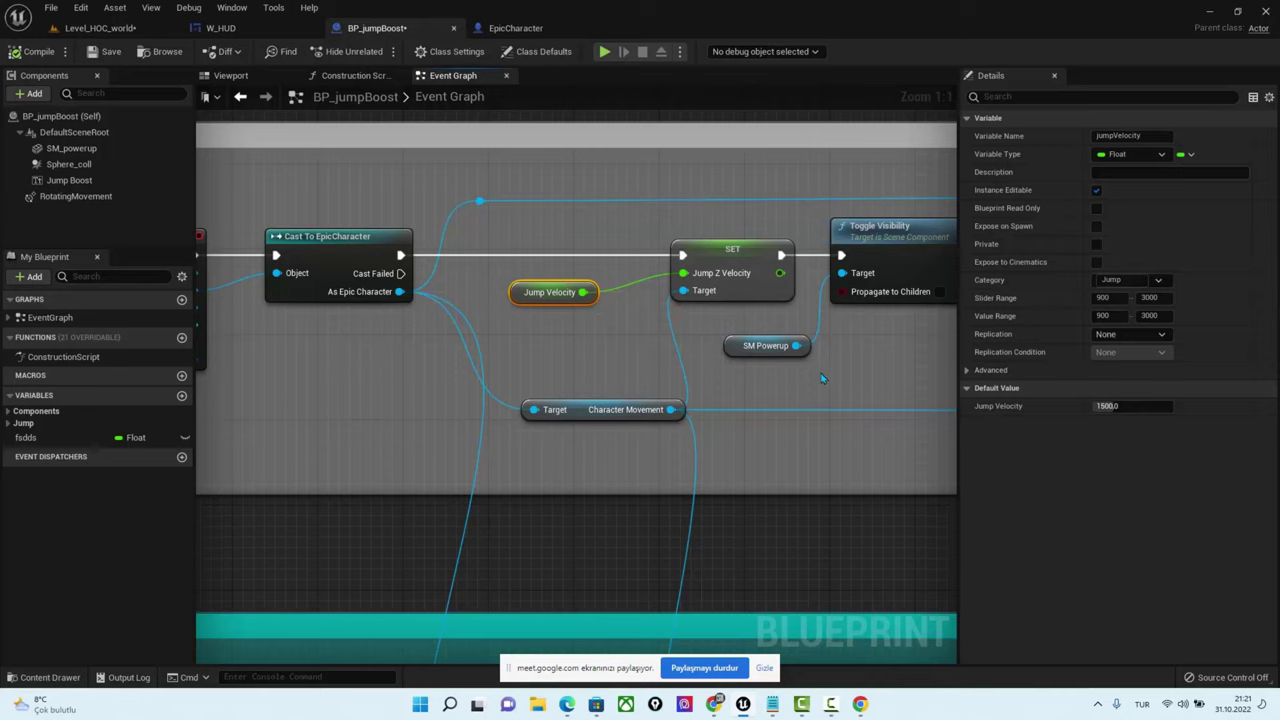
mouse_move(822, 378)
right_mouse_down()
mouse_move(467, 377)
mouse_move(610, 355)
right_mouse_up()
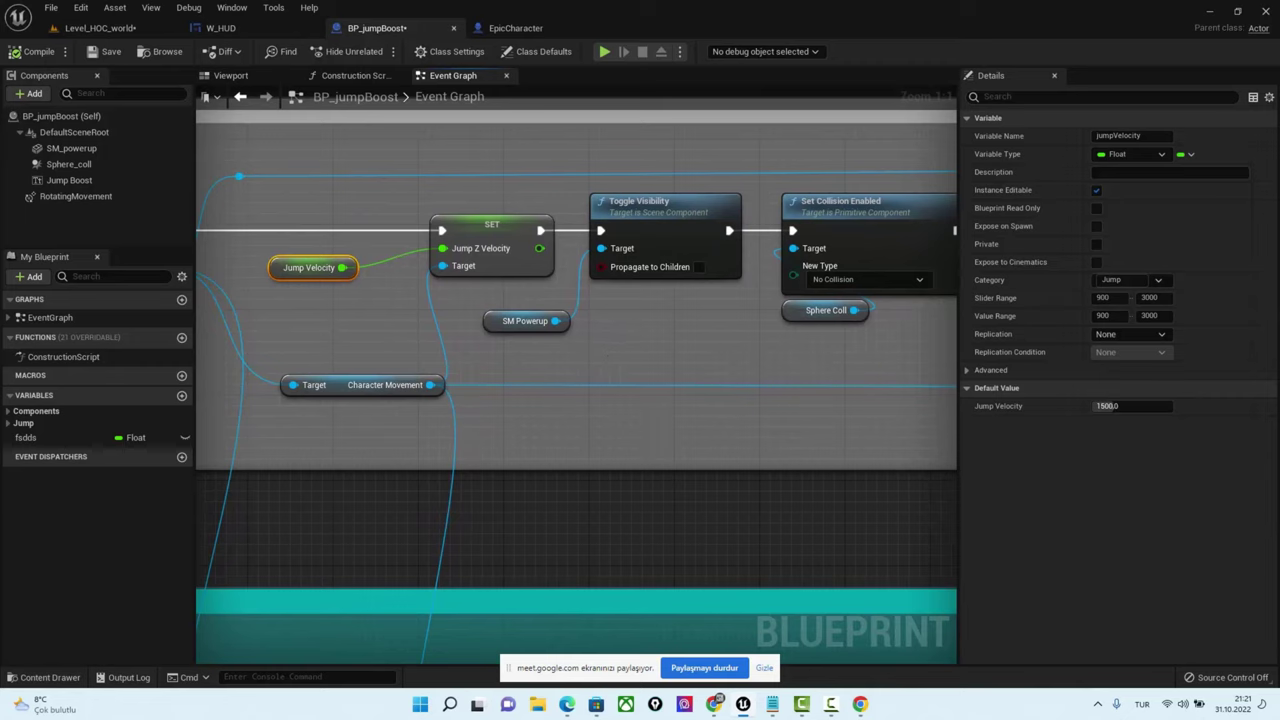
mouse_move(650, 352)
right_mouse_down()
mouse_move(812, 375)
mouse_move(732, 373)
right_mouse_up()
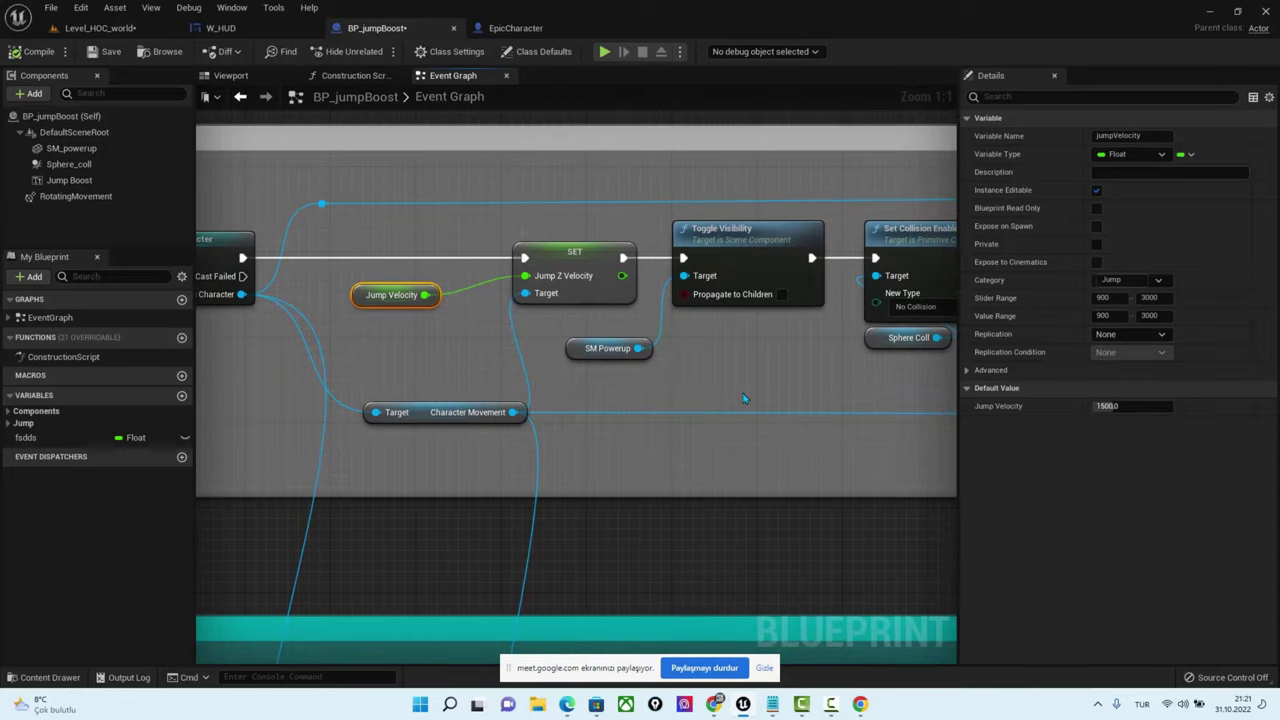
right_click_drag(743, 398, 663, 410)
Move the Toggle Visibility and SM Powerup nodes further down the graph
left_click_drag(549, 390, 738, 323)
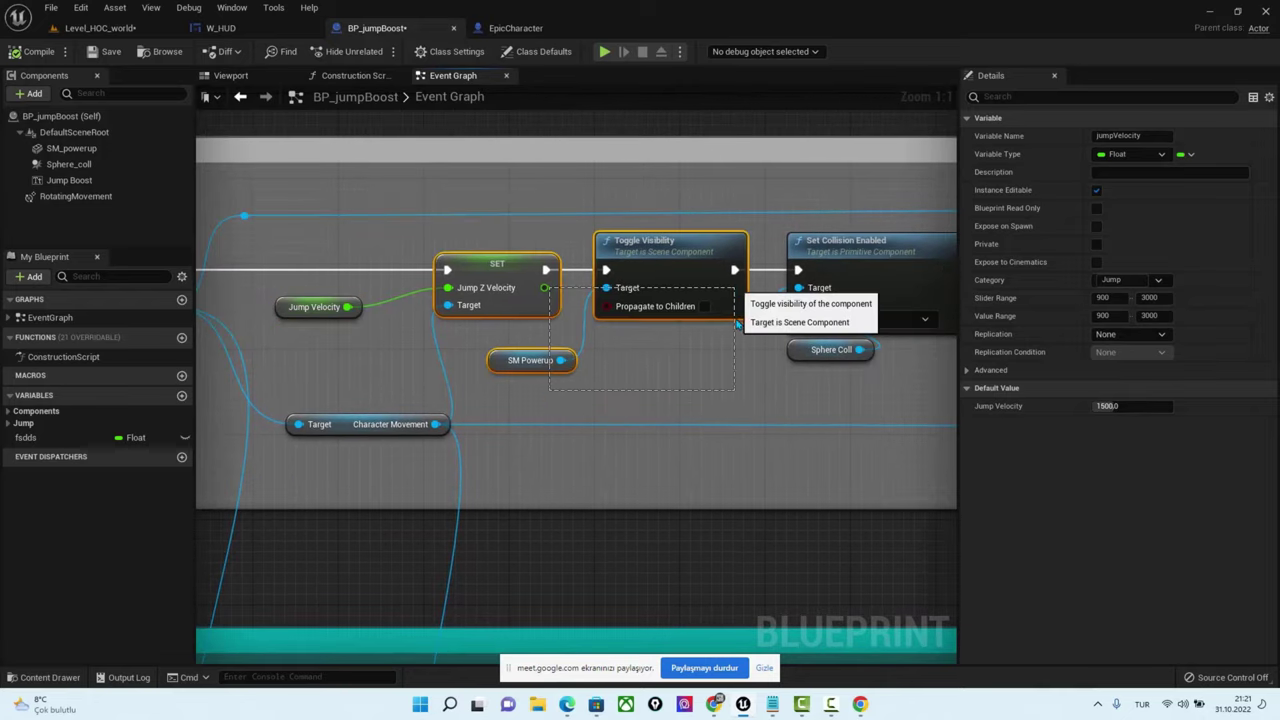
left_click_drag(481, 250, 433, 220)
left_click(670, 303)
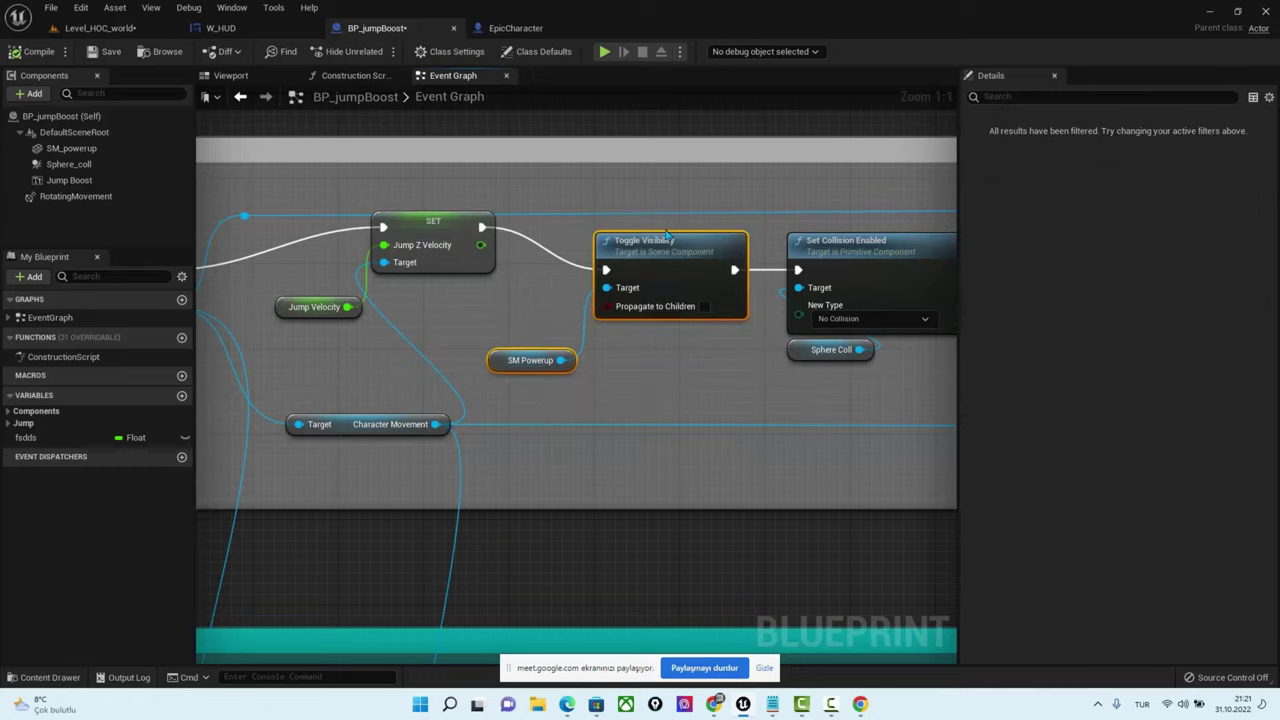
mouse_move(543, 413)
left_mouse_down()
mouse_move(683, 268)
mouse_move(687, 368)
left_mouse_up()
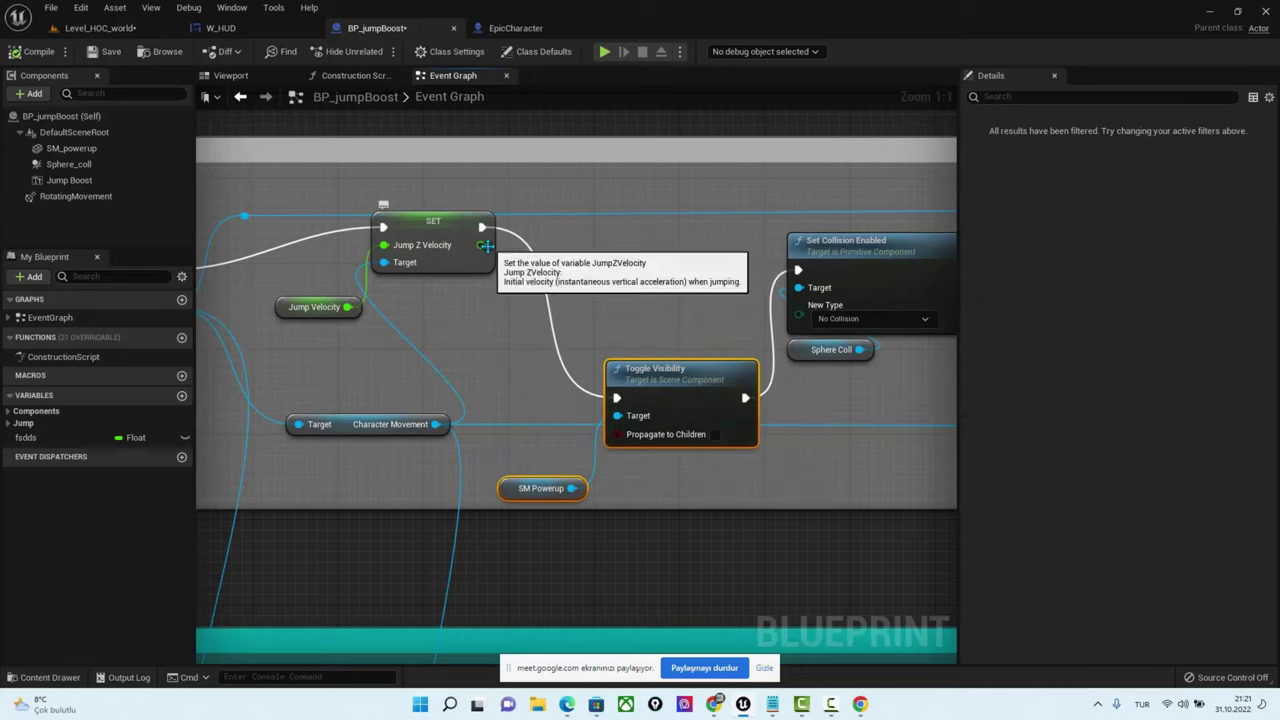
Promote the Jump Z Velocity output to float variable NewVar_0, then delete its SET node
left_click_drag(481, 244, 604, 298)
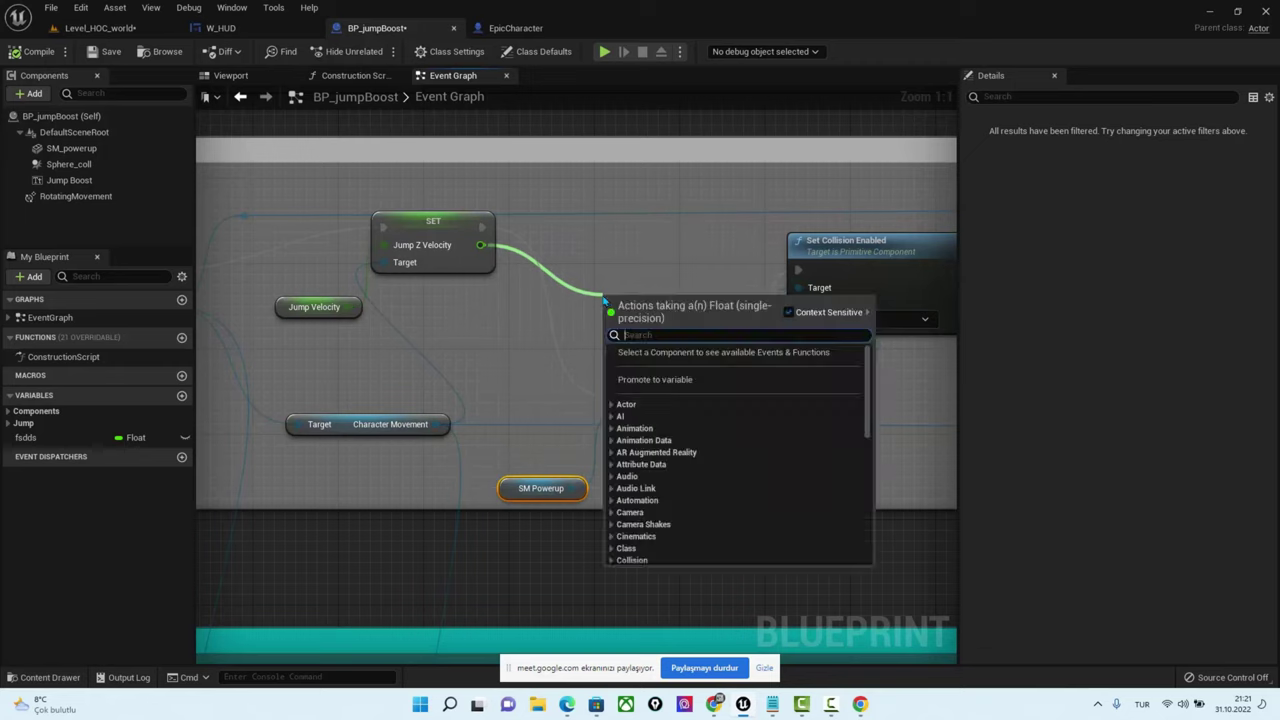
left_click(468, 322)
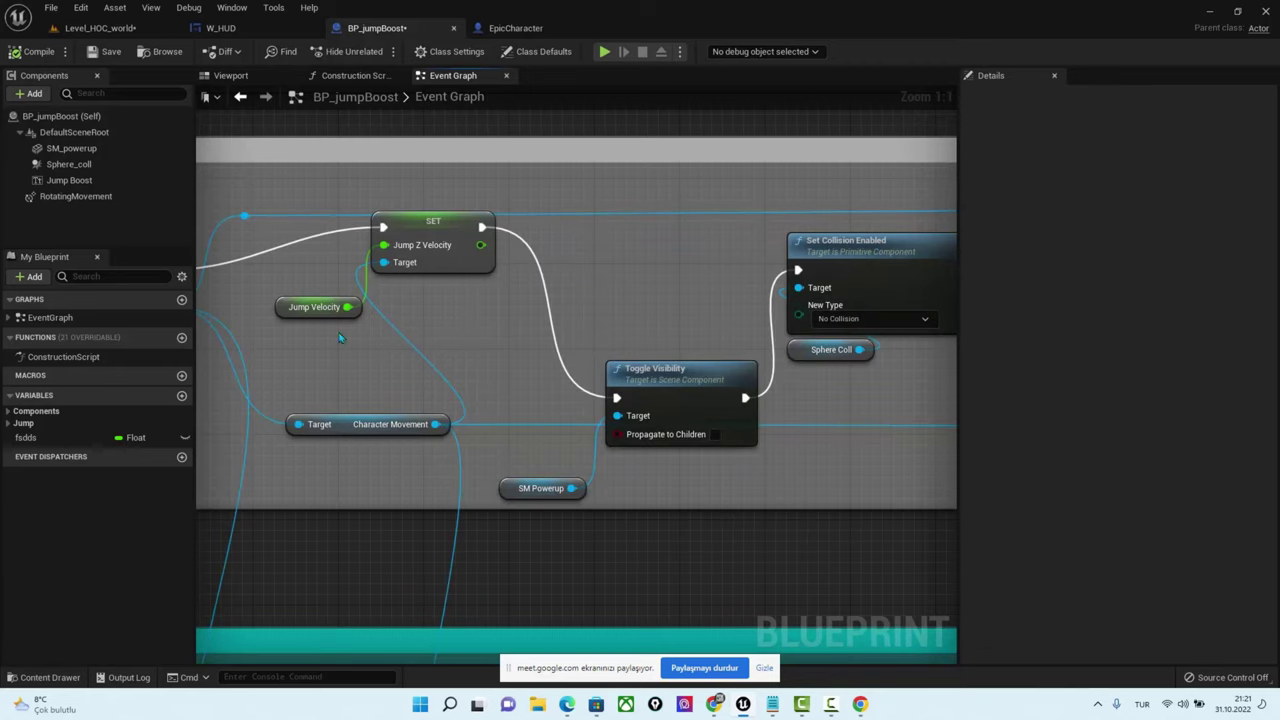
right_click(480, 245)
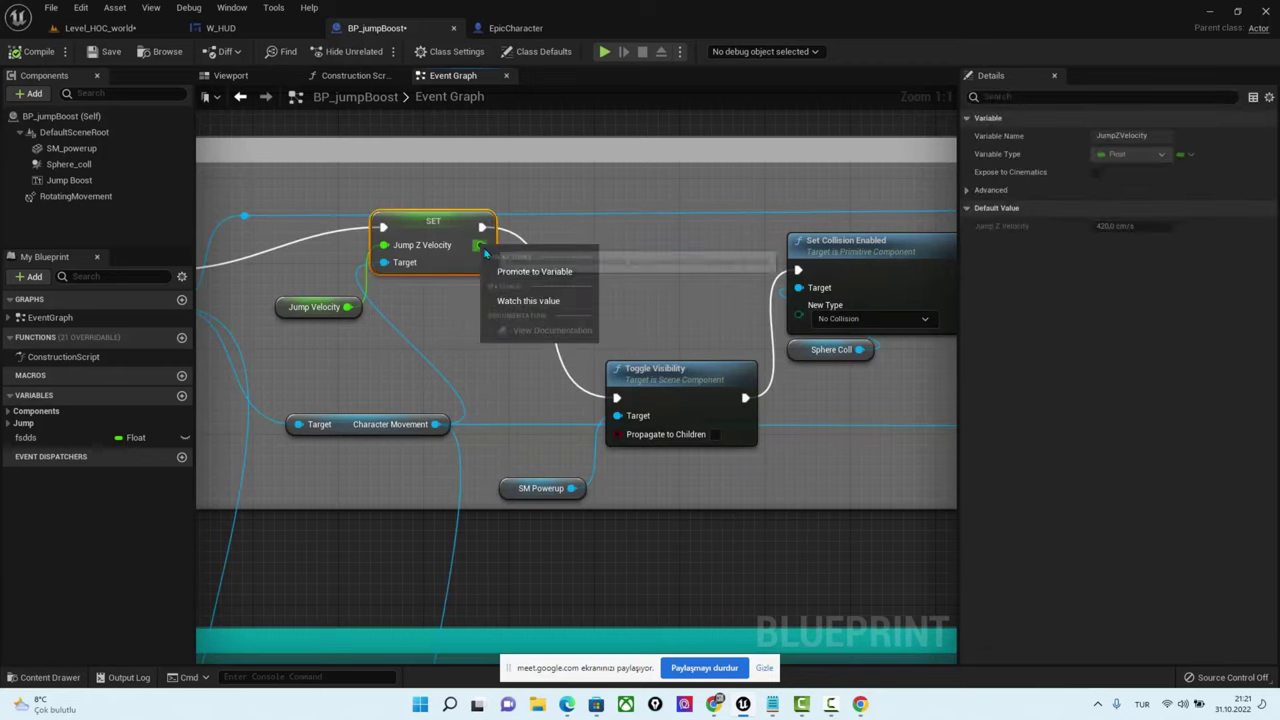
left_click(537, 271)
mouse_move(690, 228)
left_mouse_down()
mouse_move(632, 287)
mouse_move(644, 276)
mouse_move(604, 283)
left_mouse_up()
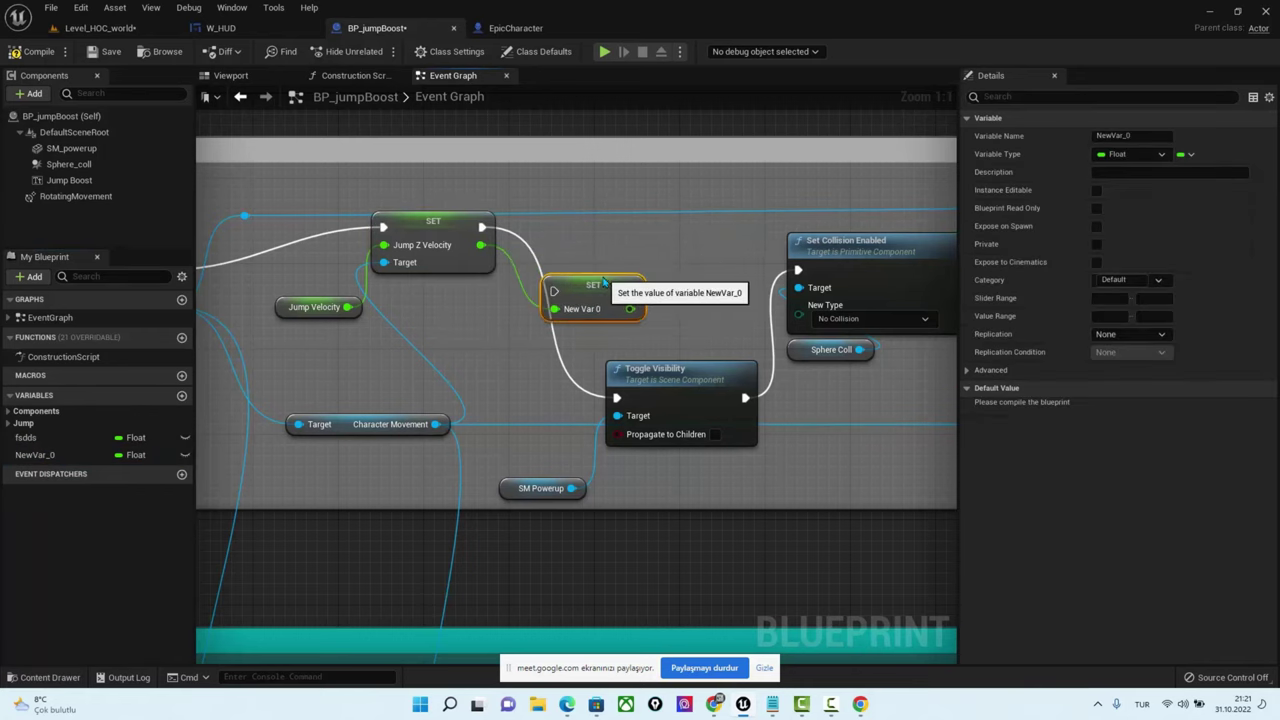
left_click(40, 455)
left_click(596, 285)
key("Delete")
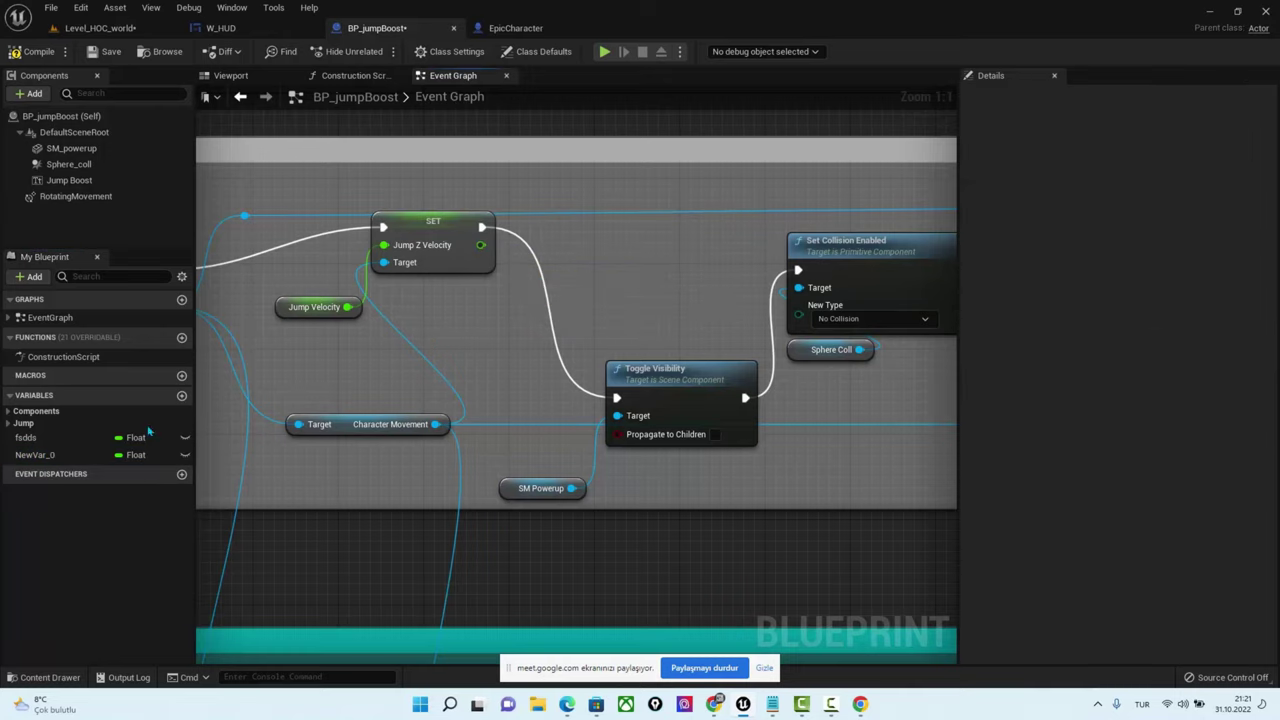
mouse_move(435, 424)
left_mouse_down()
mouse_move(558, 314)
mouse_move(515, 312)
left_mouse_up()
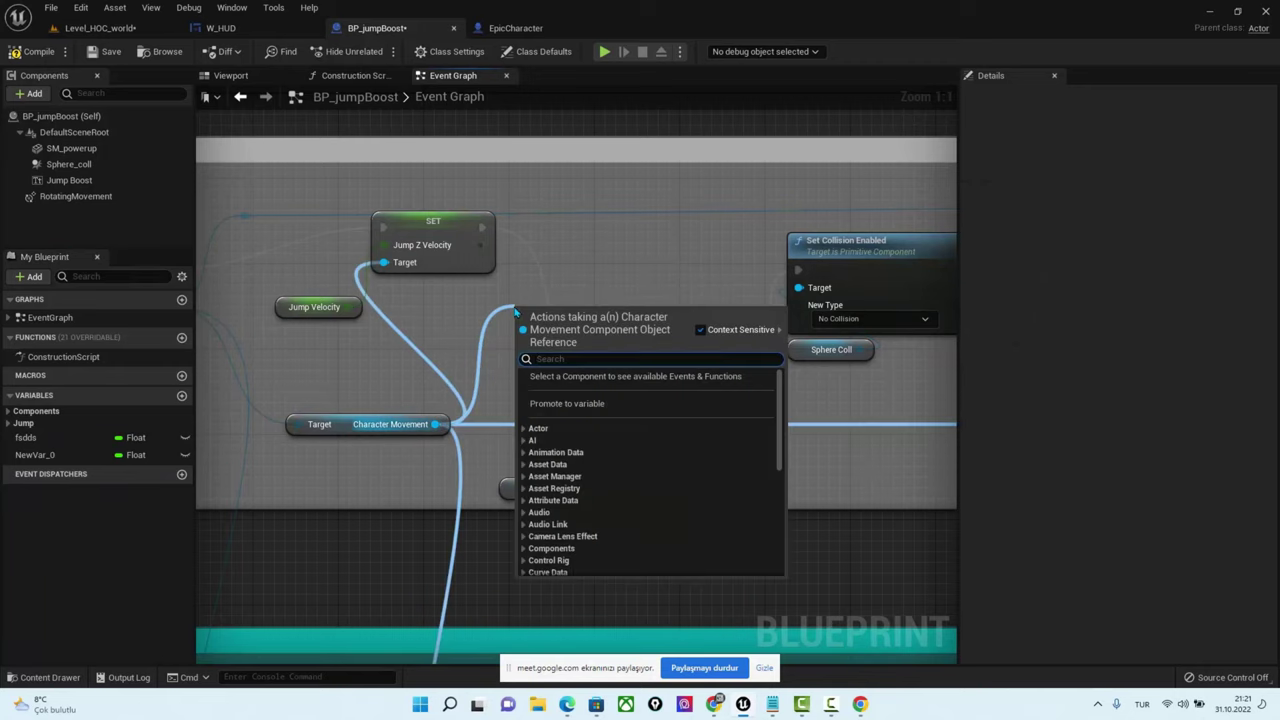
type("jump")
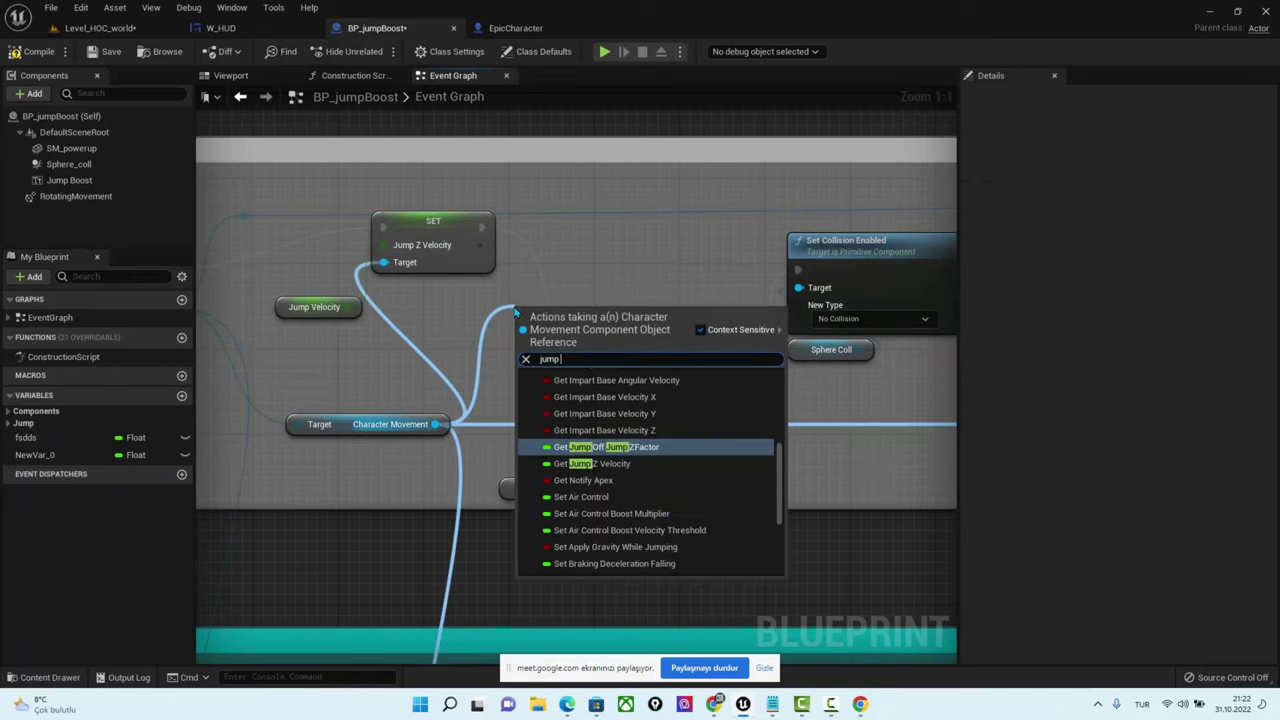
left_click(625, 463)
left_click_drag(566, 312, 603, 285)
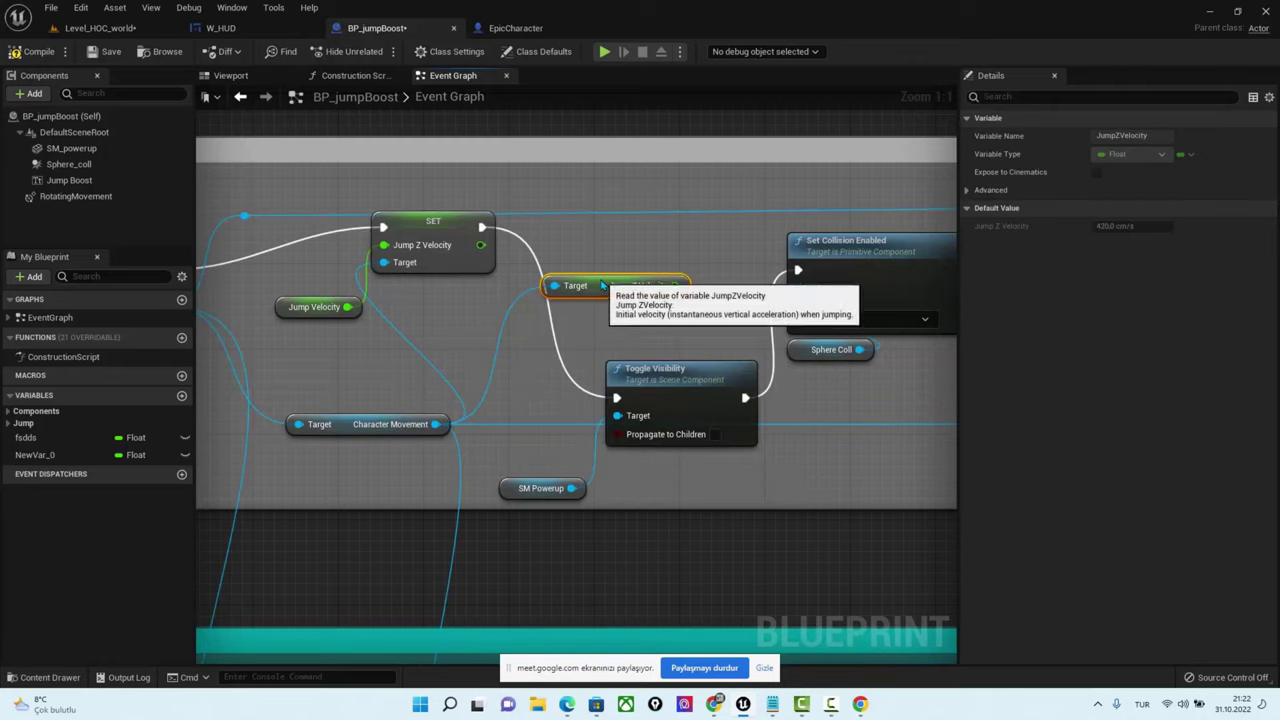
mouse_move(481, 245)
left_mouse_down()
mouse_move(586, 290)
mouse_move(513, 318)
left_mouse_up()
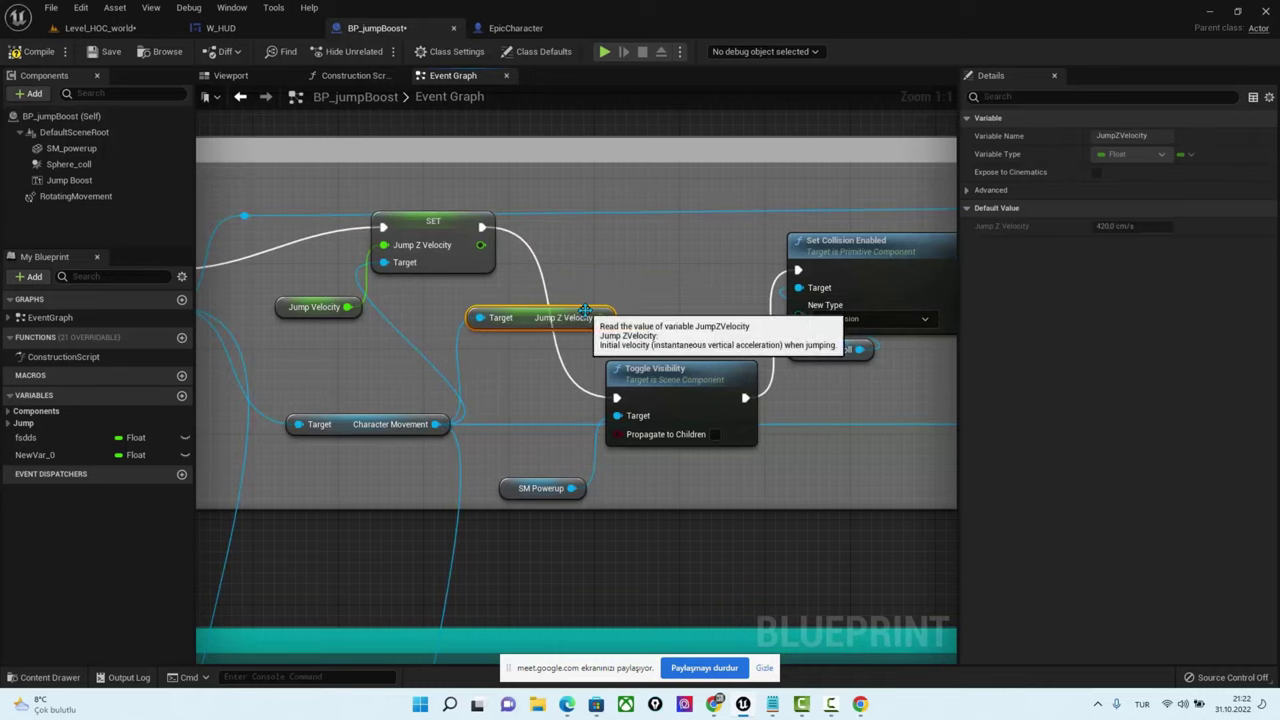
left_click_drag(600, 317, 617, 283)
type(">")
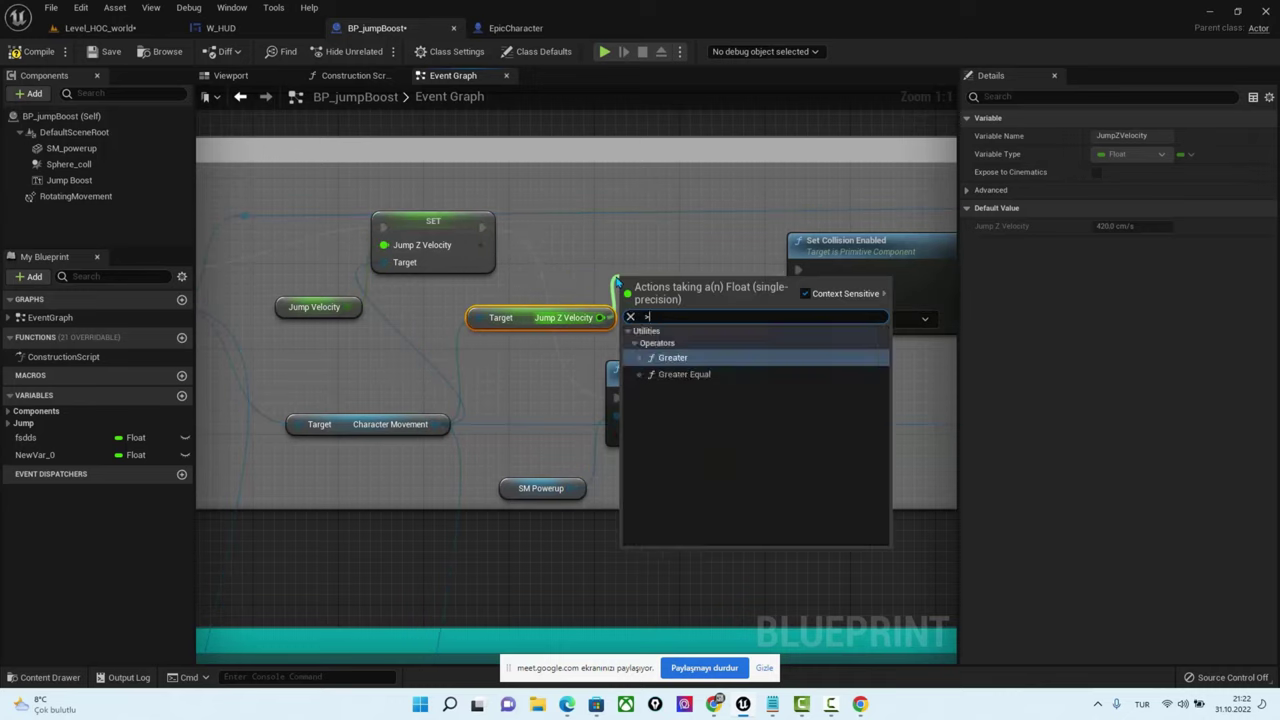
left_click(675, 358)
left_click_drag(715, 263, 727, 251)
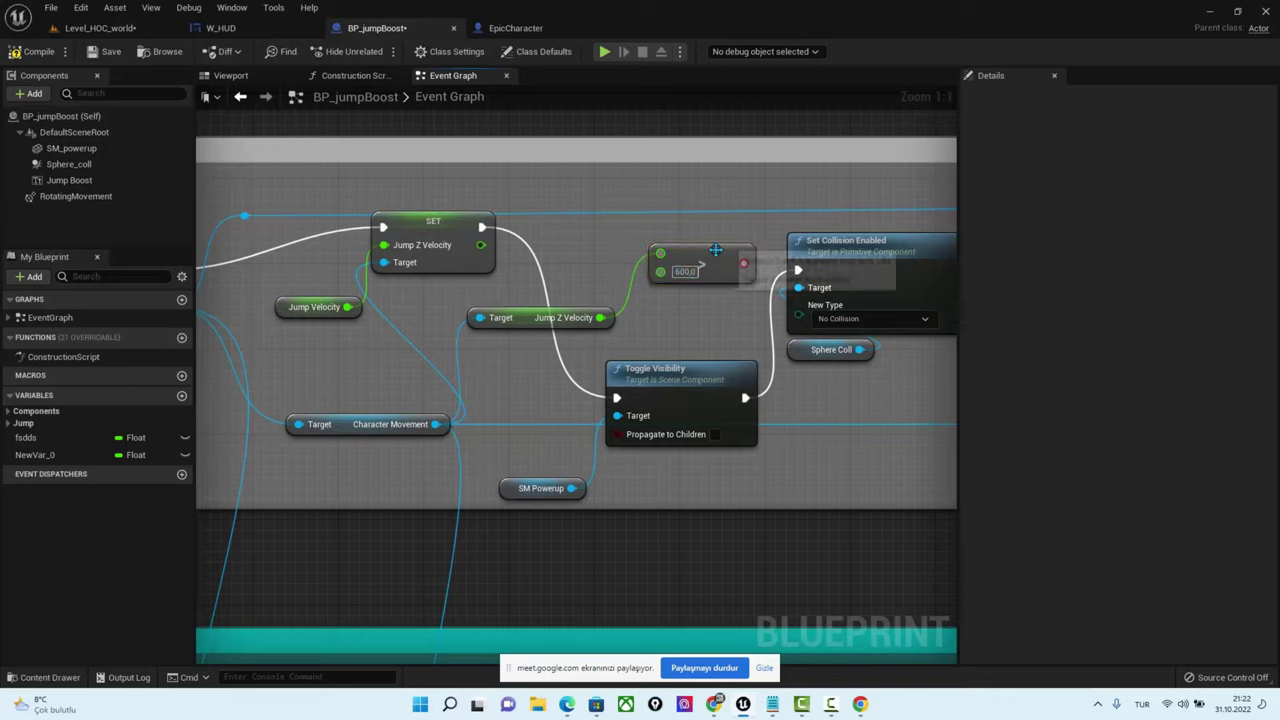
mouse_move(752, 262)
left_mouse_down()
mouse_move(667, 262)
mouse_move(705, 243)
left_mouse_up()
type("if")
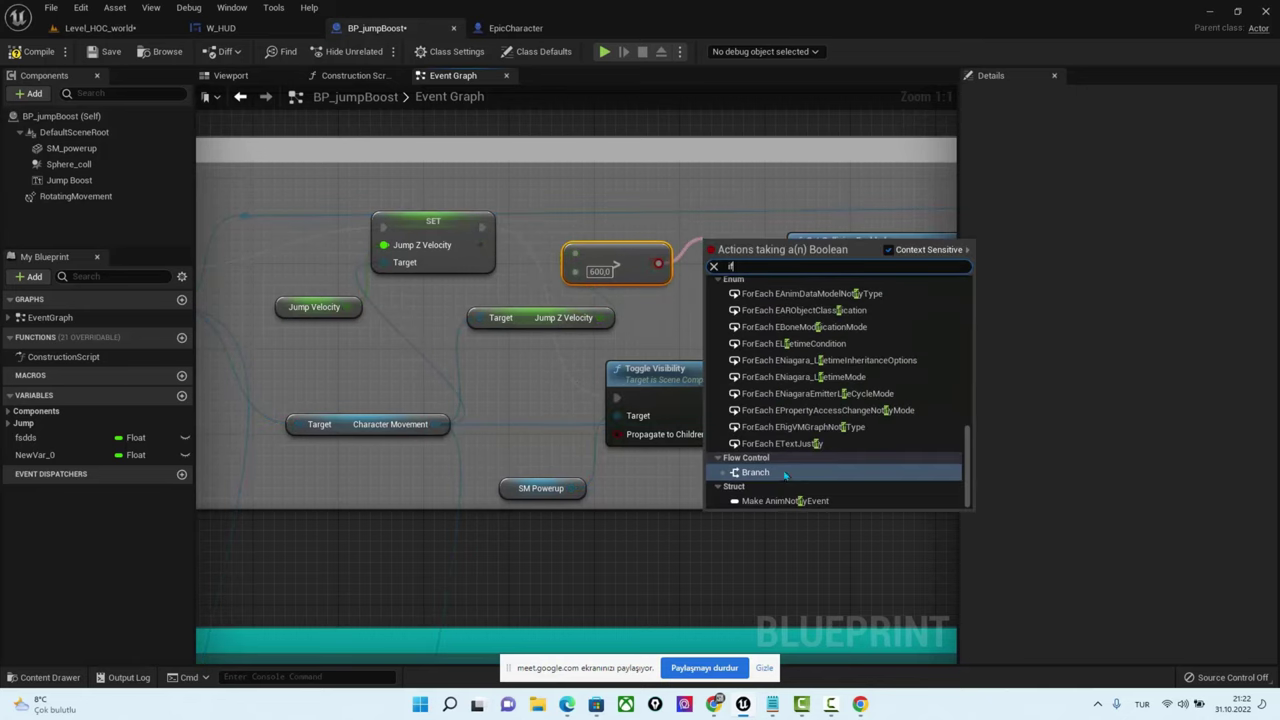
key("Return")
left_click_drag(519, 310, 497, 331)
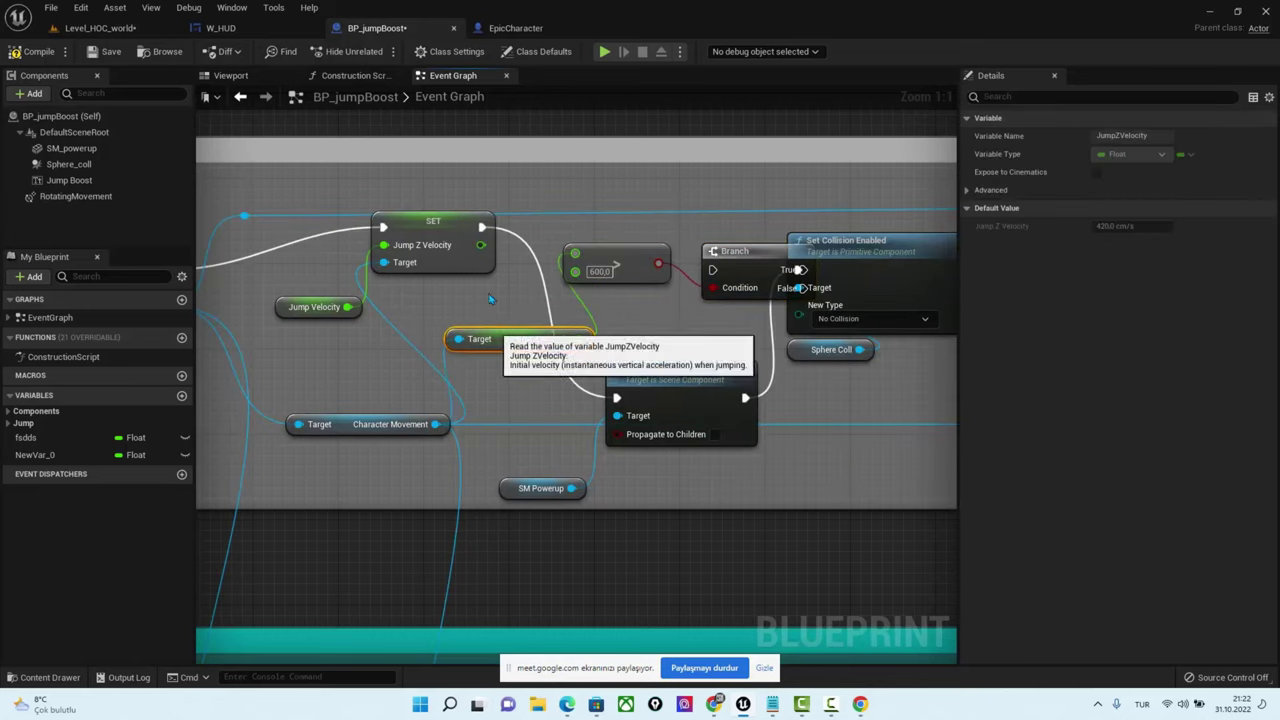
left_click_drag(481, 245, 577, 256)
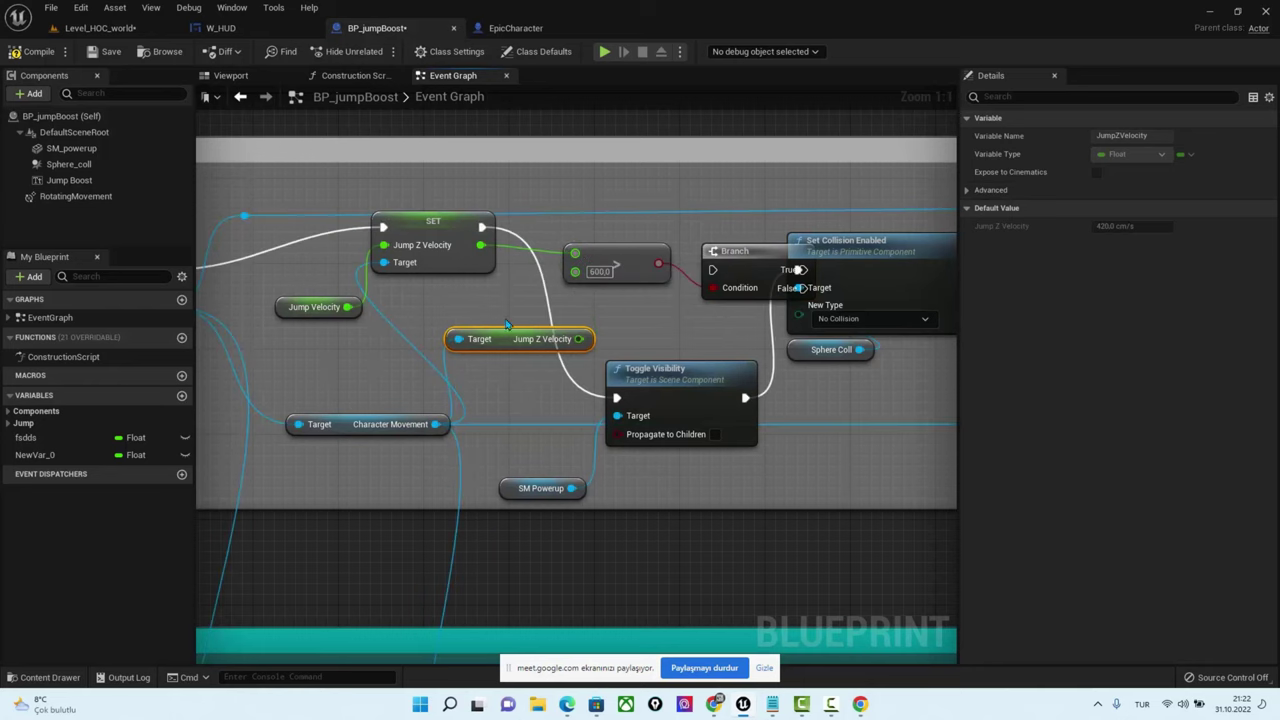
key("Delete")
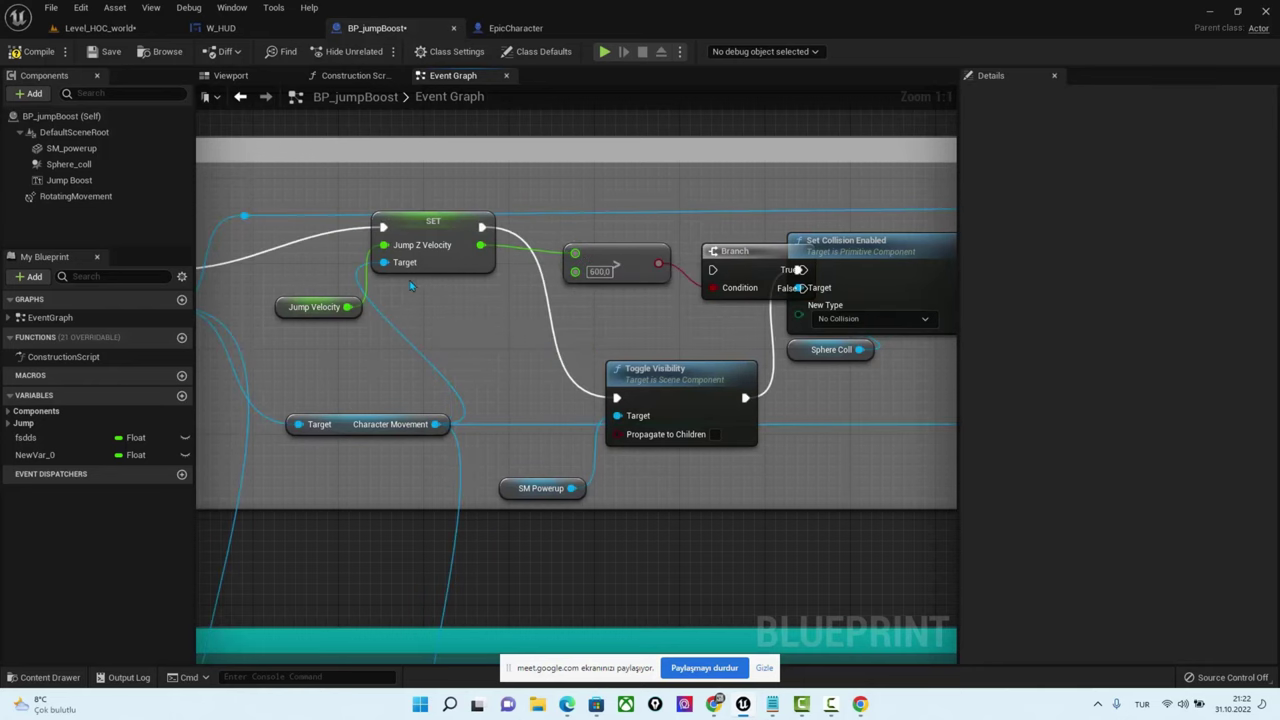
left_click_drag(613, 268, 568, 290)
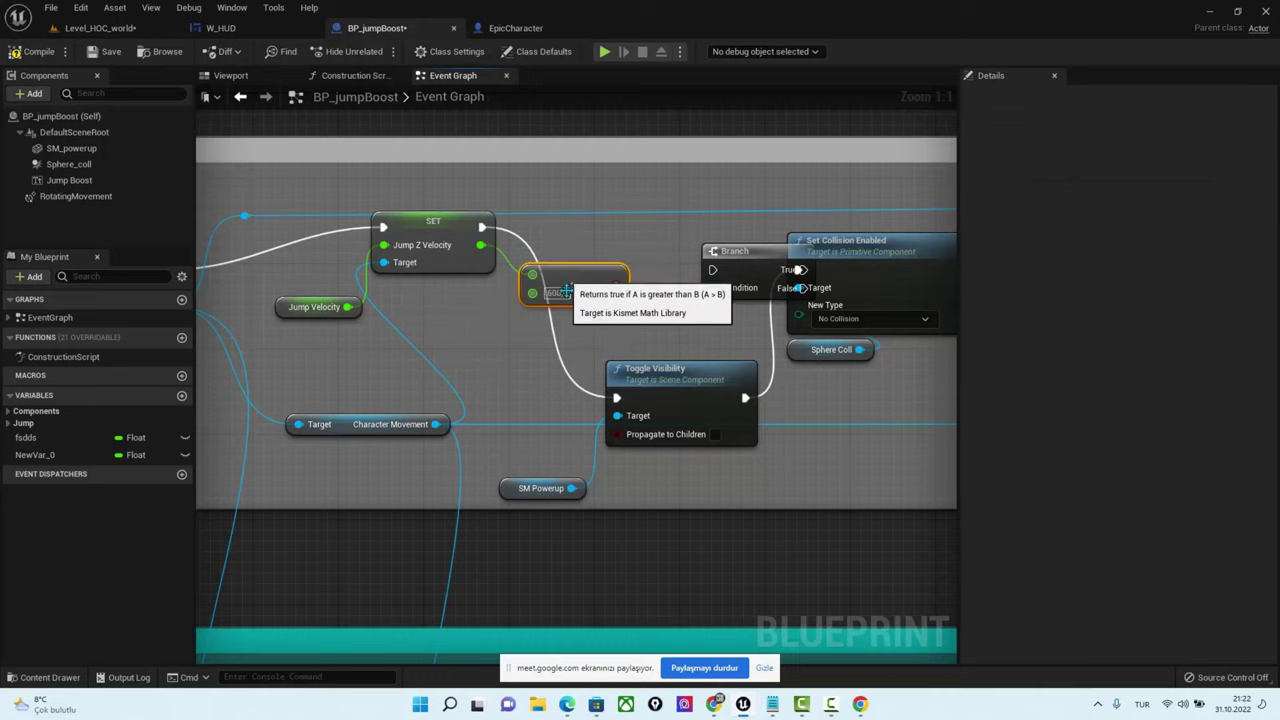
left_click_drag(739, 264, 684, 254)
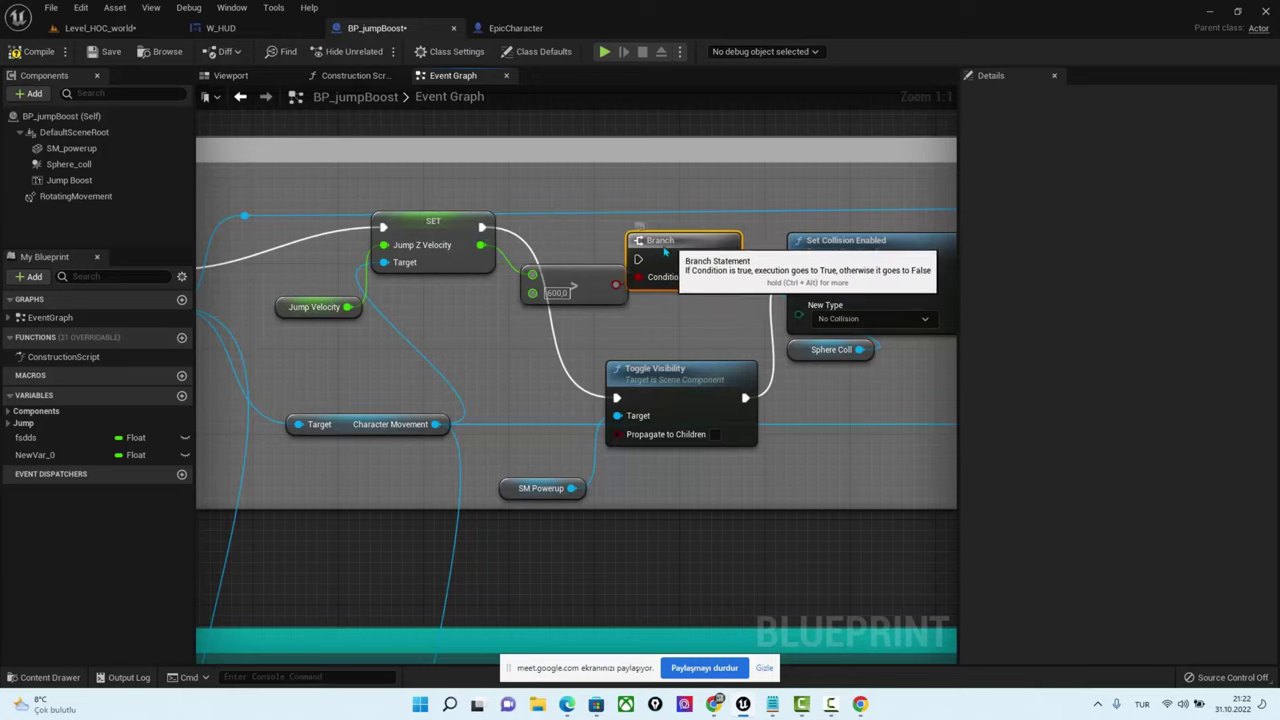
key("Delete")
left_click_drag(598, 282, 682, 260)
key("Delete")
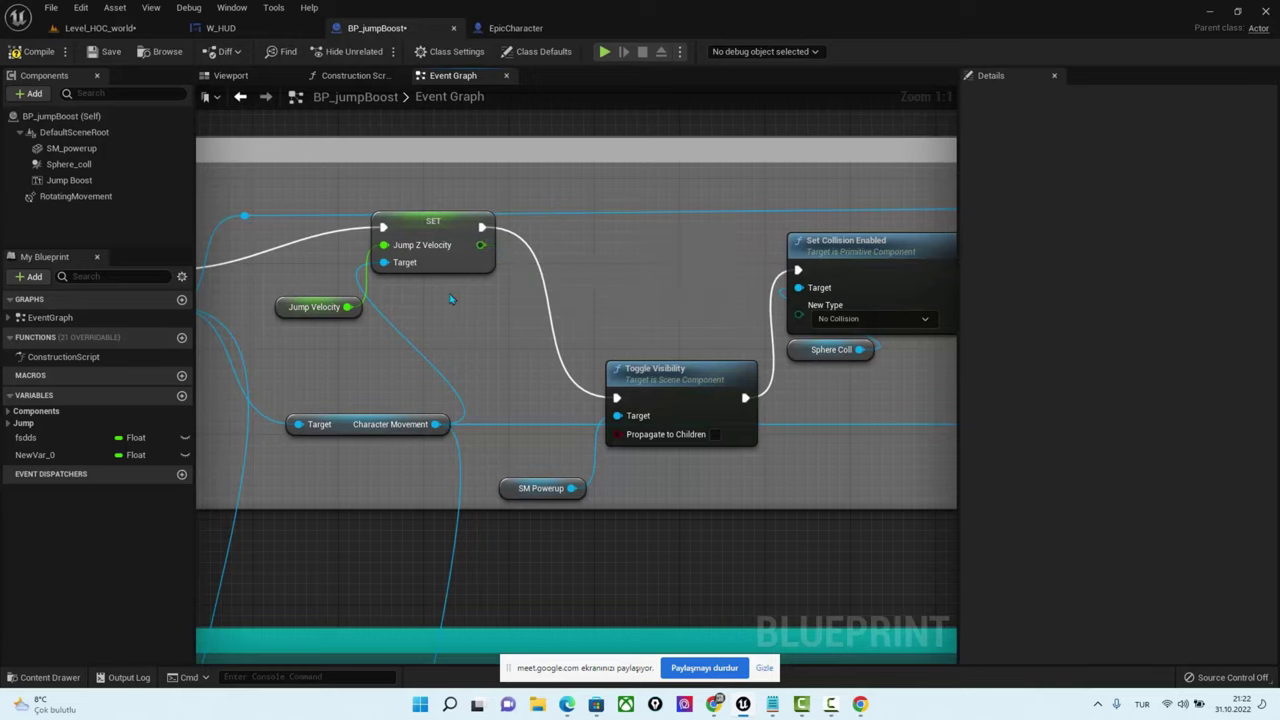
Line Toggle Visibility up beside SET Jump Z Velocity with SM Powerup below, nudging Character Movement left
mouse_move(457, 221)
left_mouse_down()
mouse_move(500, 307)
mouse_move(500, 264)
left_mouse_up()
left_click_drag(690, 370, 672, 262)
left_click_drag(535, 488, 525, 371)
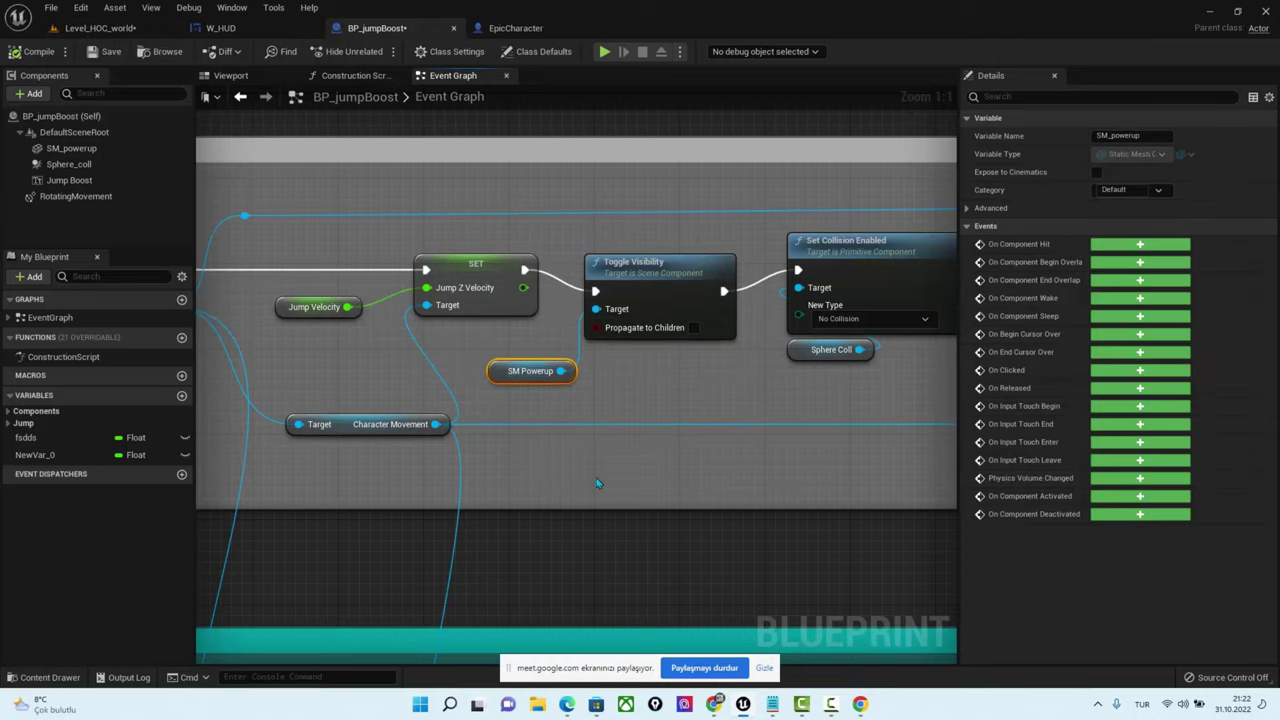
right_click_drag(526, 463, 650, 472)
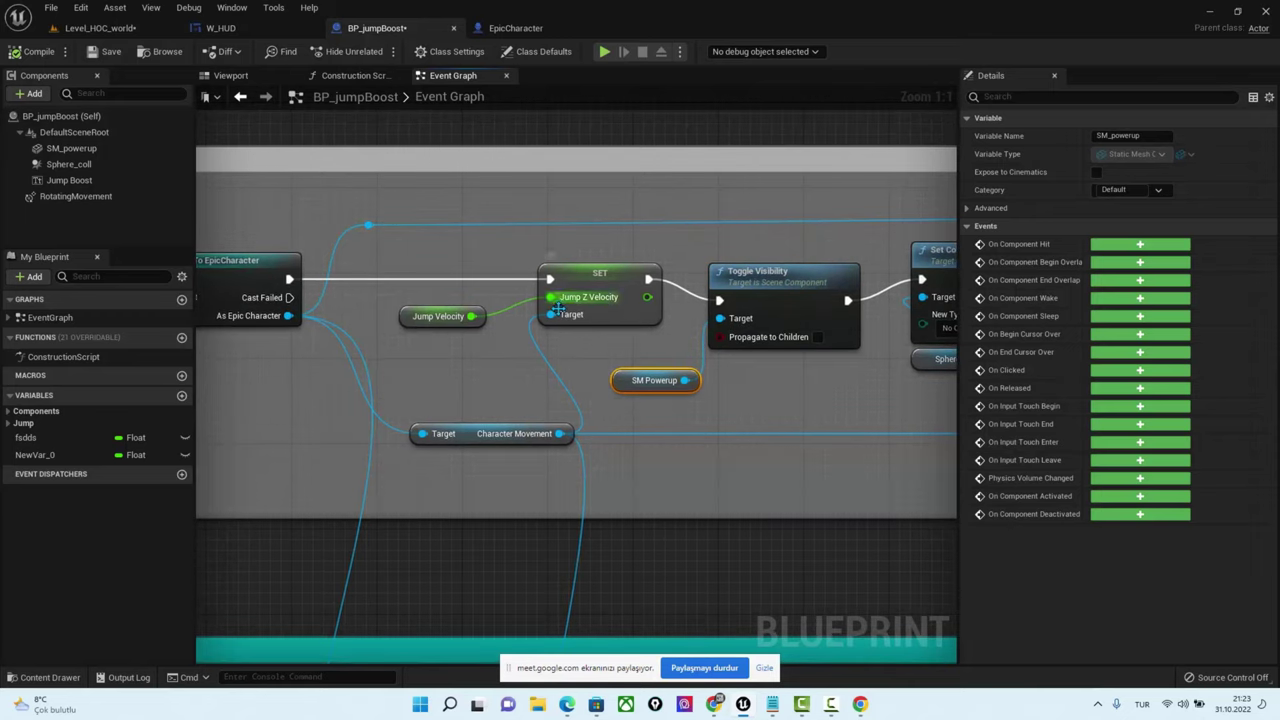
left_click_drag(492, 420, 470, 418)
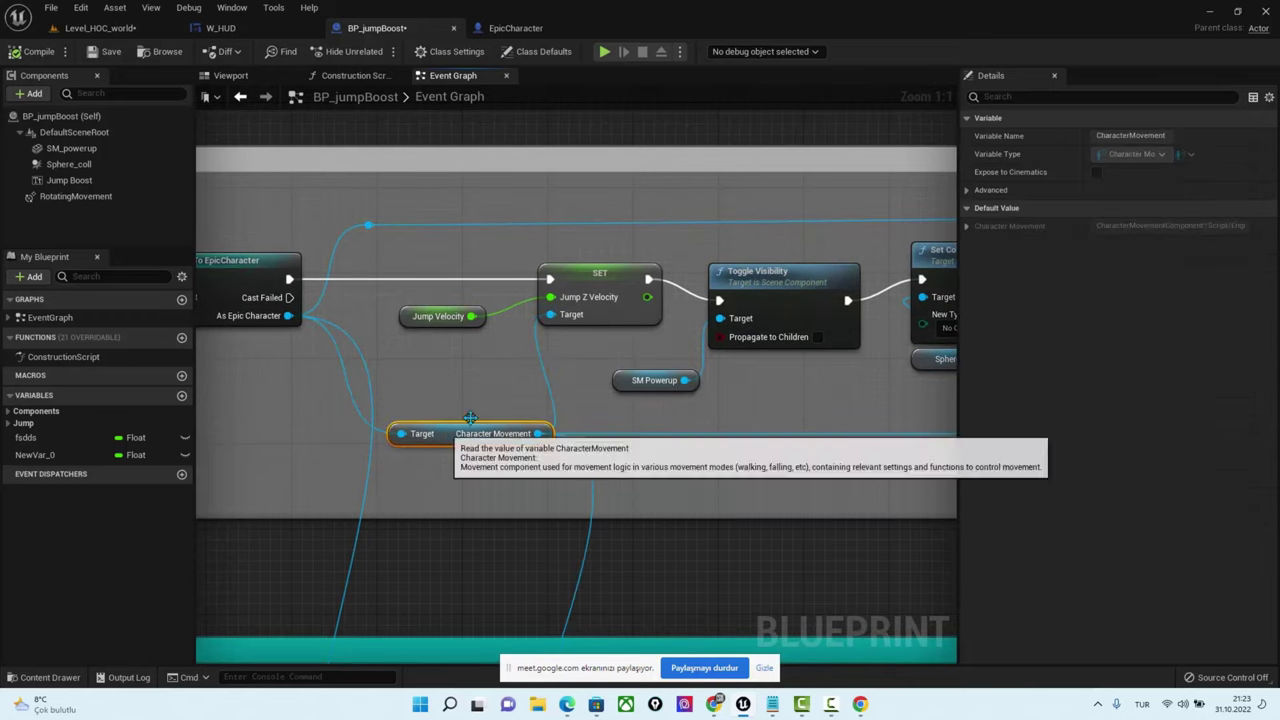
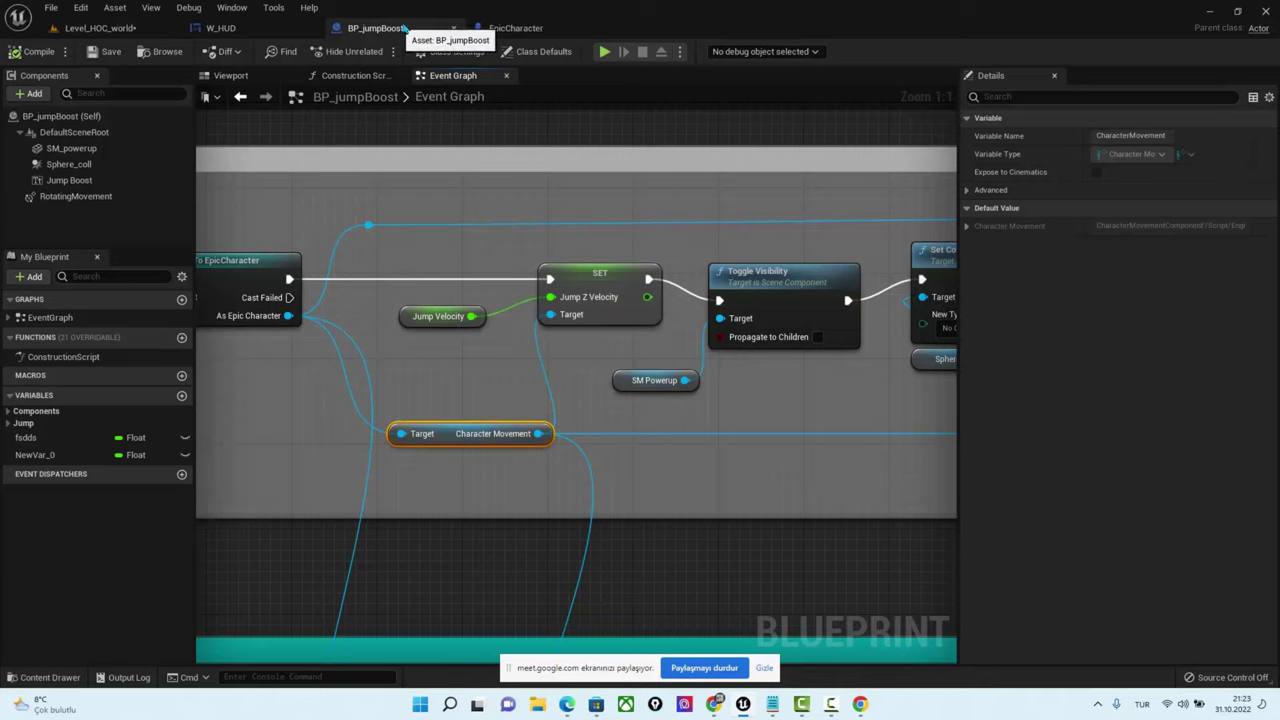
Close the BP_jumpBoost, W_HUD and EpicCharacter editor tabs, leaving the Level_HOC_world viewport
left_click(290, 29)
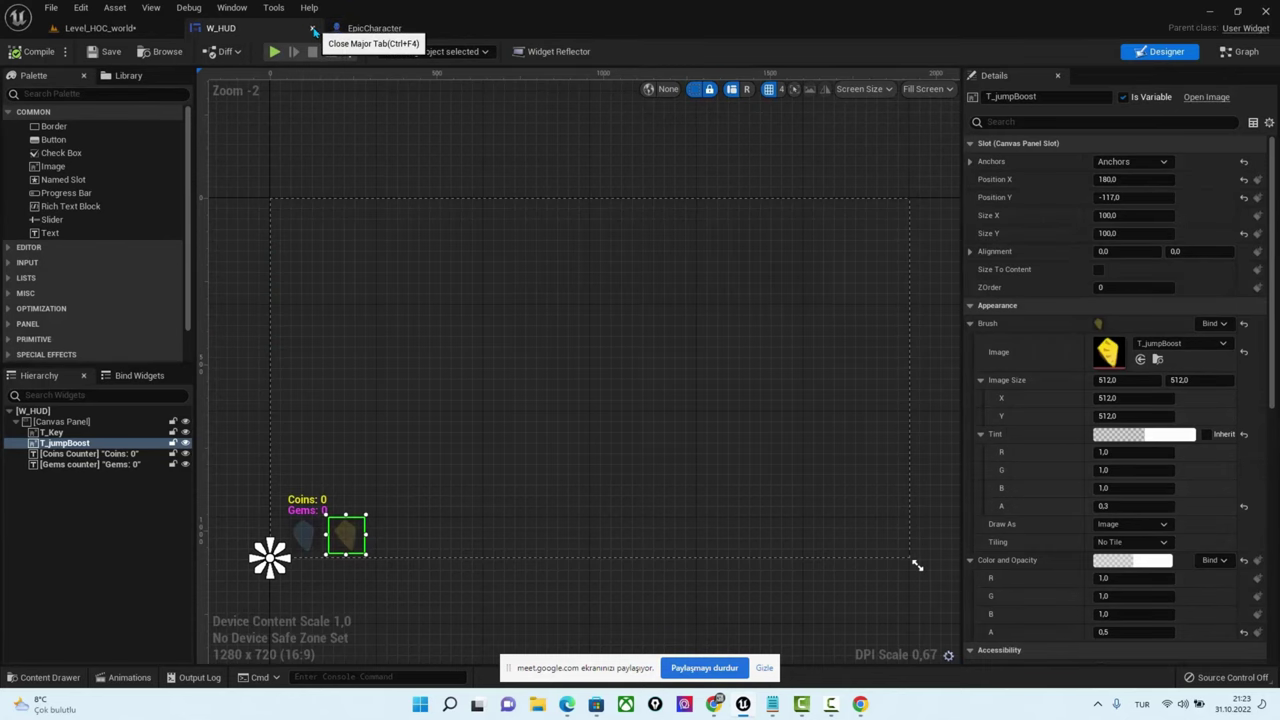
left_click(313, 30)
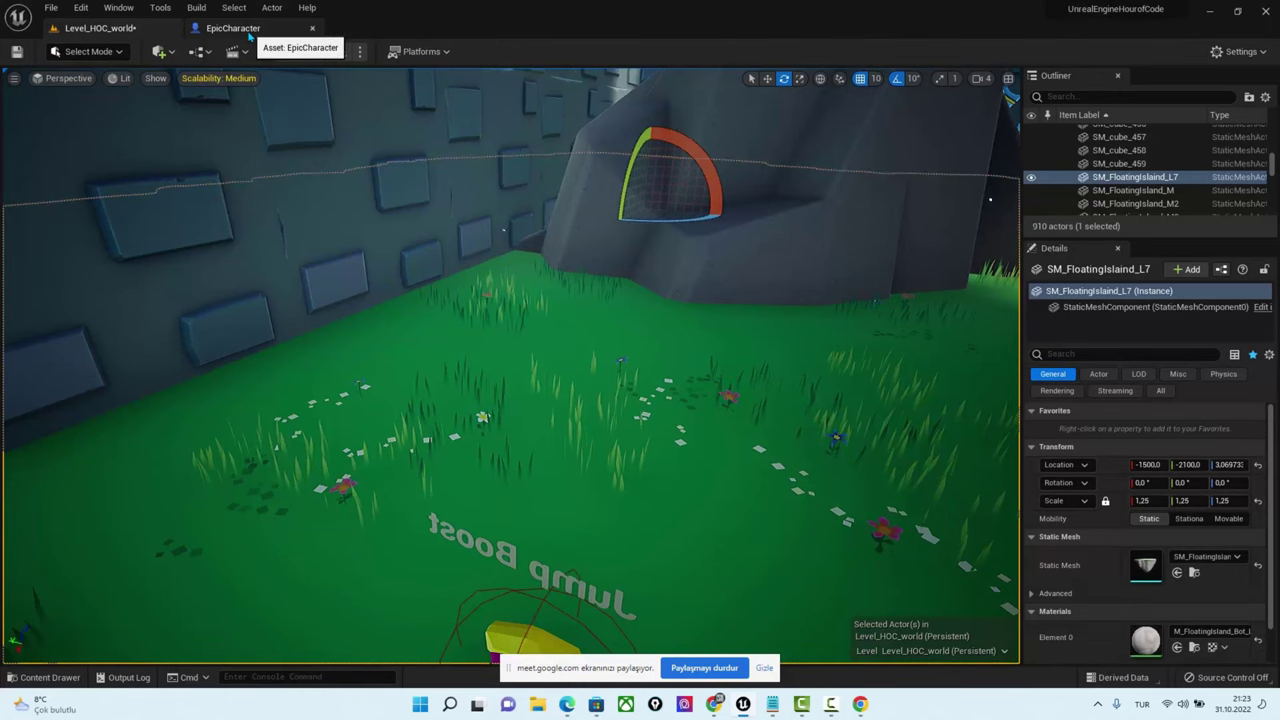
left_click(249, 33)
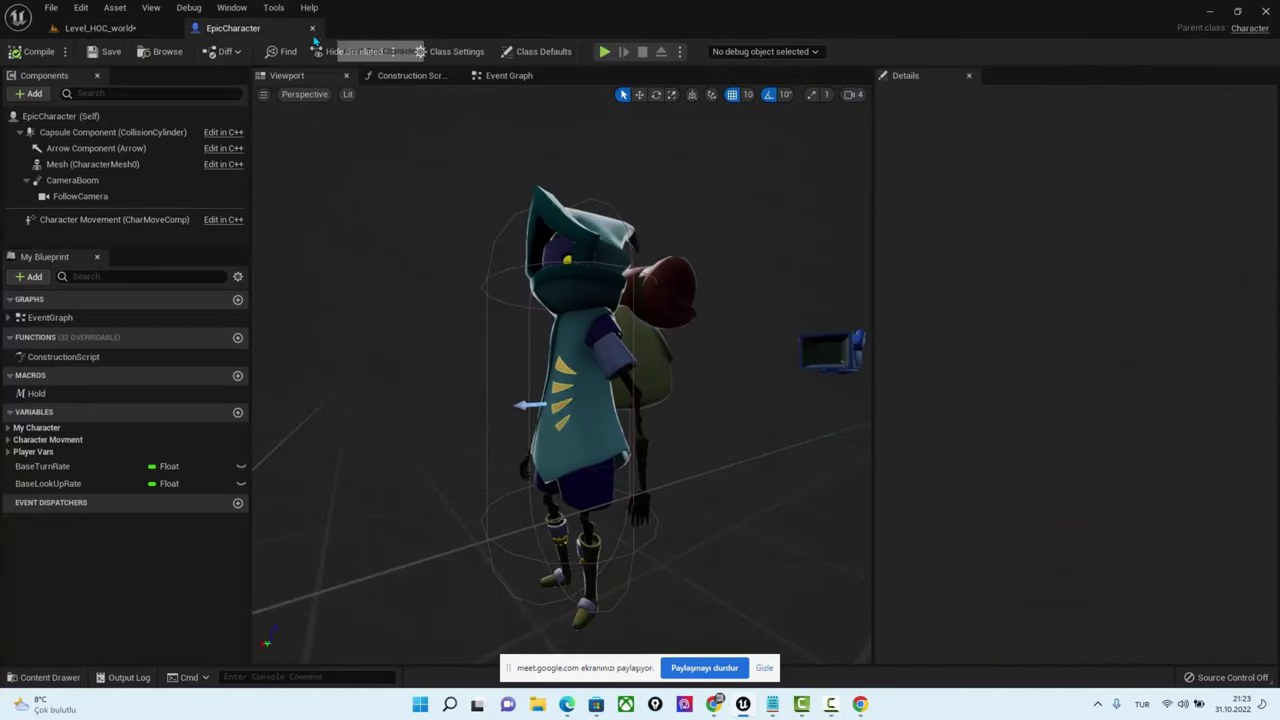
left_click(313, 33)
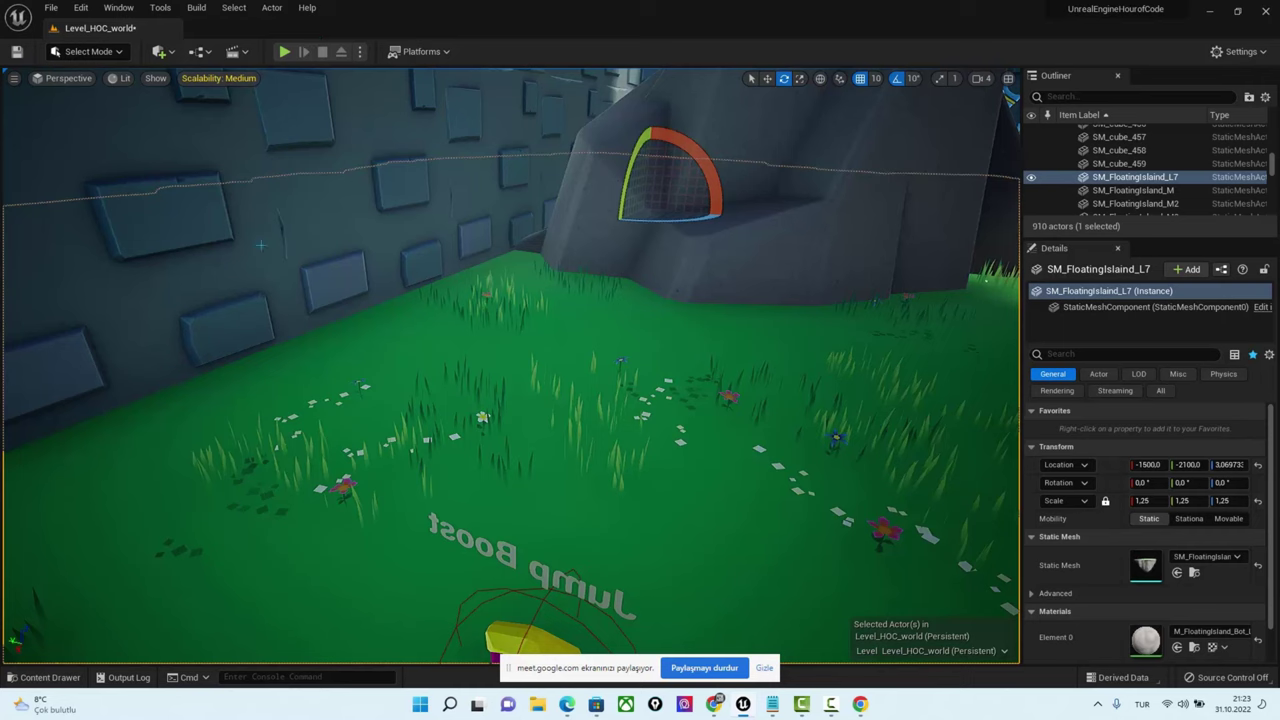
Open the Content Drawer at the Blueprints > BP_Kütahya folder and enlarge it
left_click(63, 680)
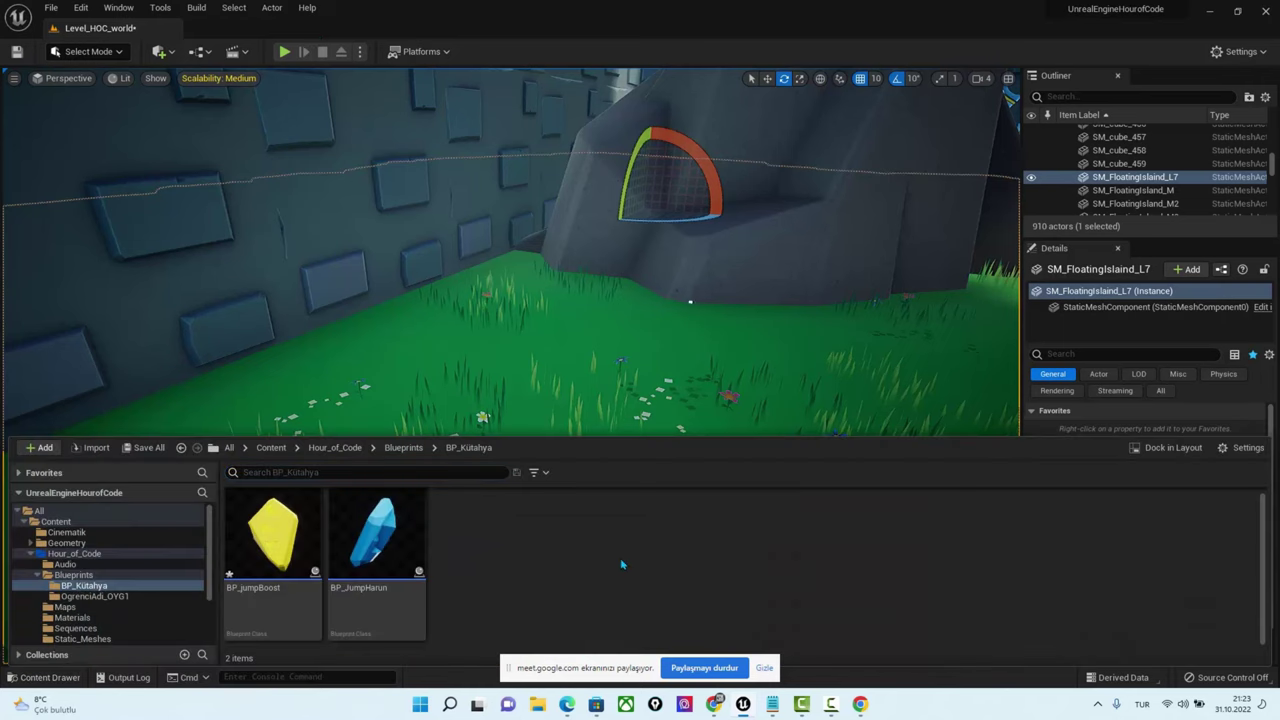
left_click(767, 669)
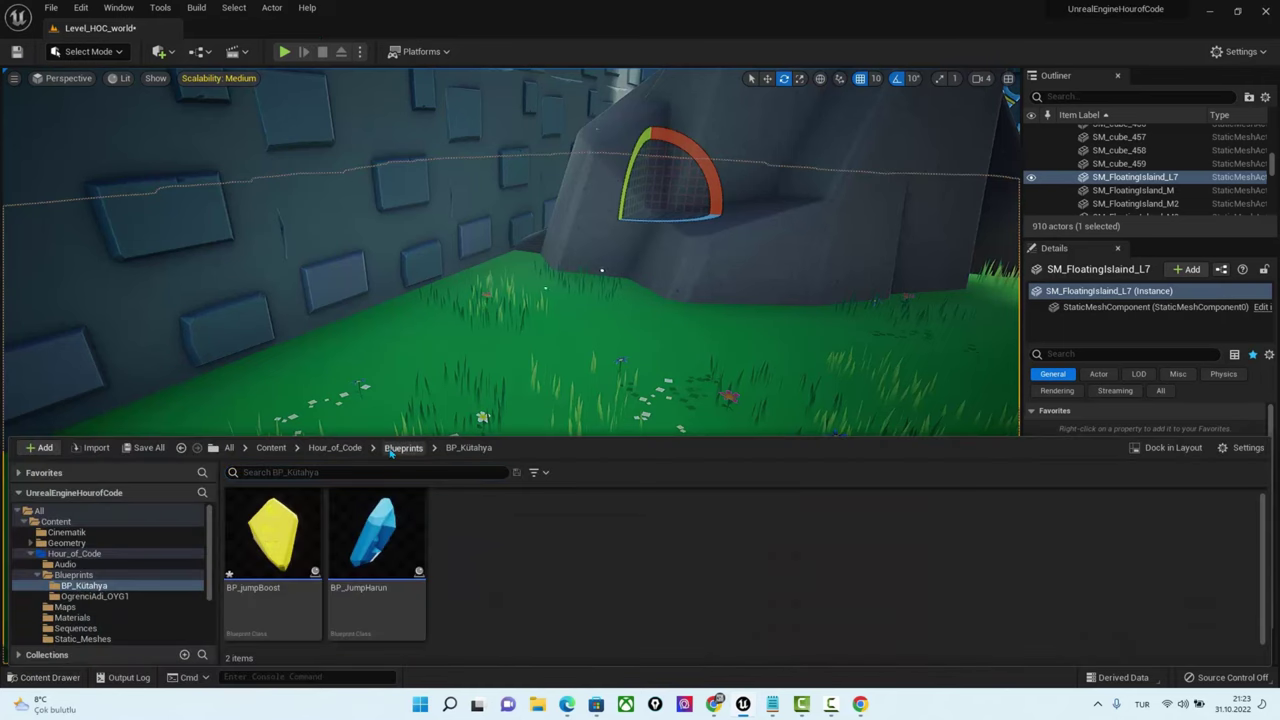
left_click(390, 450)
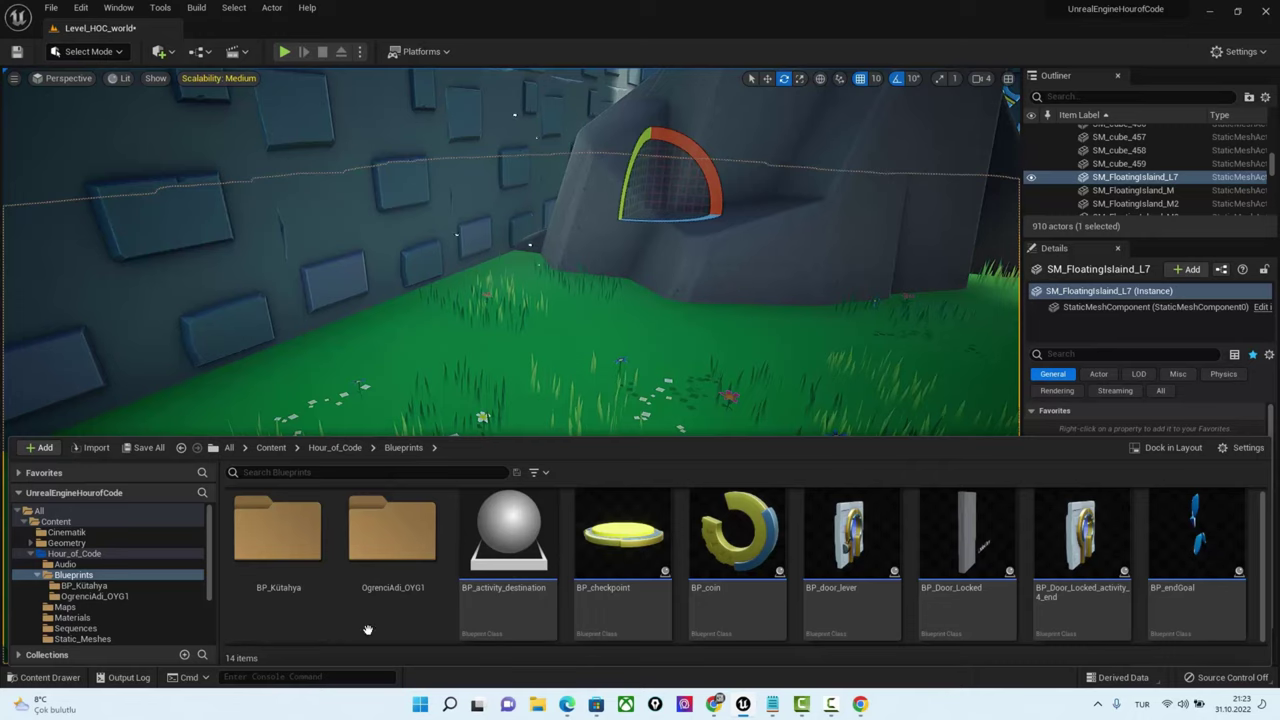
double_click(277, 530)
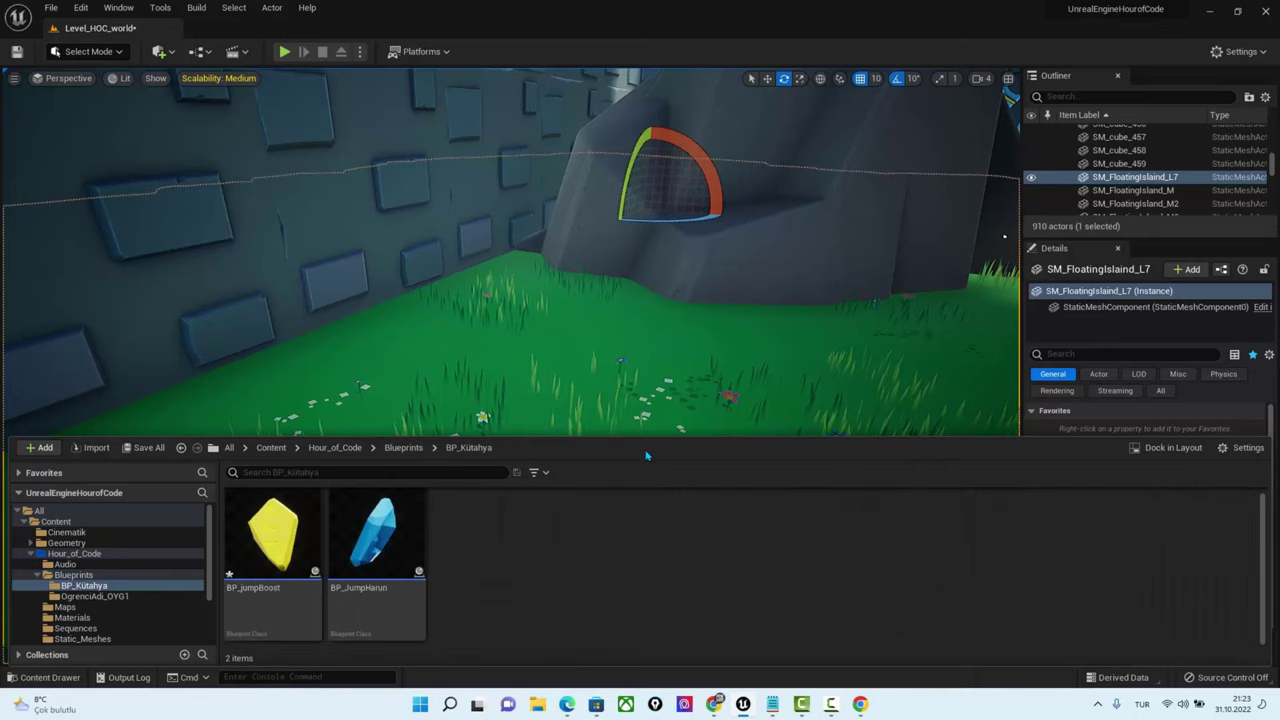
left_click_drag(650, 444, 646, 378)
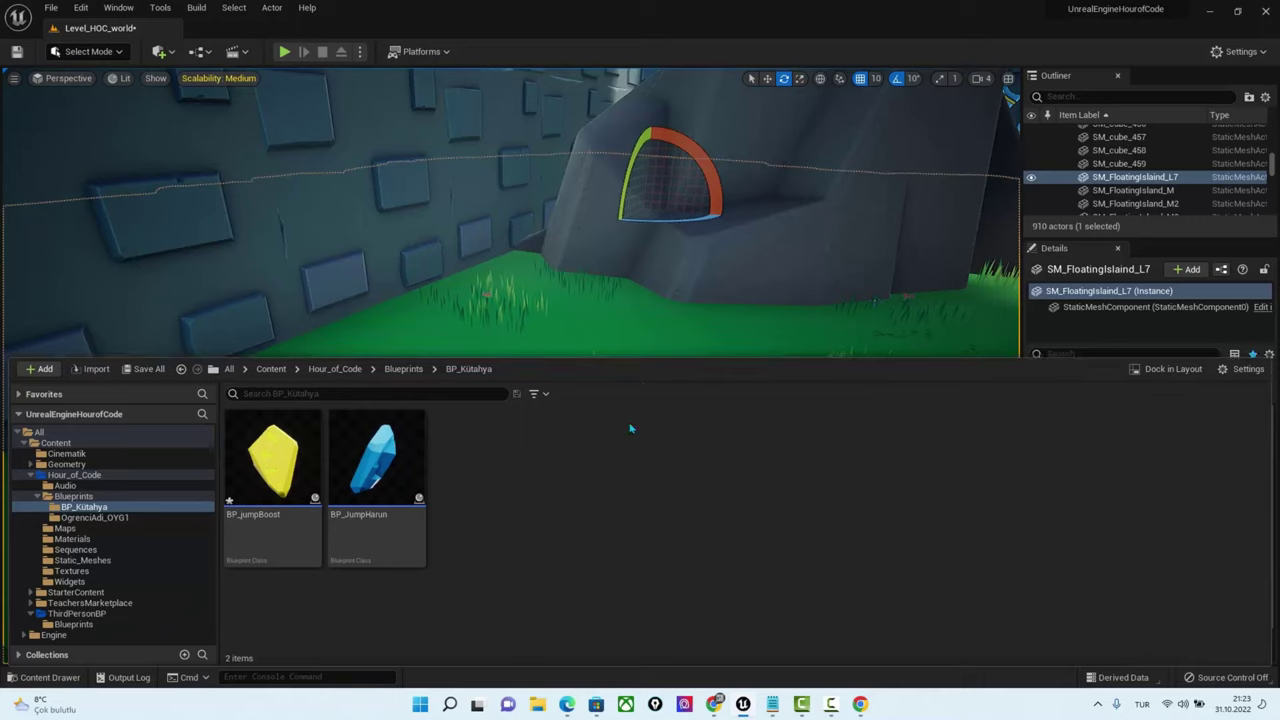
Create an Actor Blueprint Class named BP_JumpOGR in BP_Kütahya
right_click(561, 497)
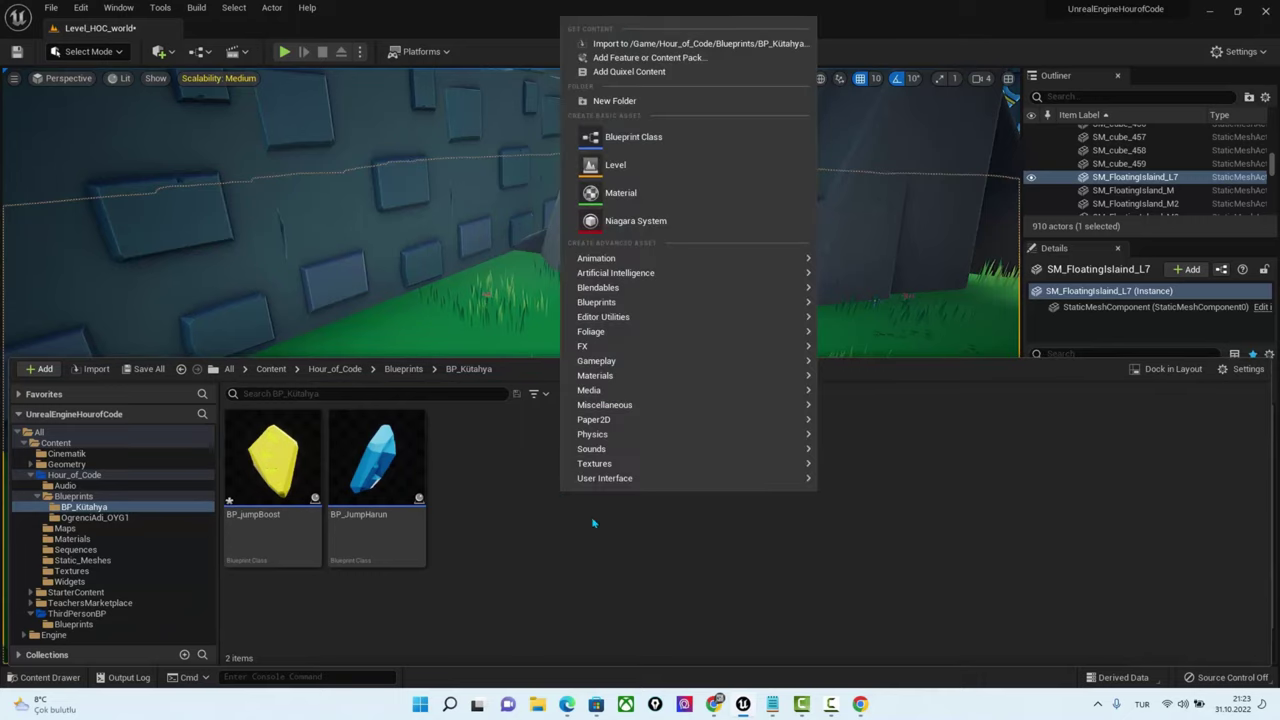
left_click(660, 138)
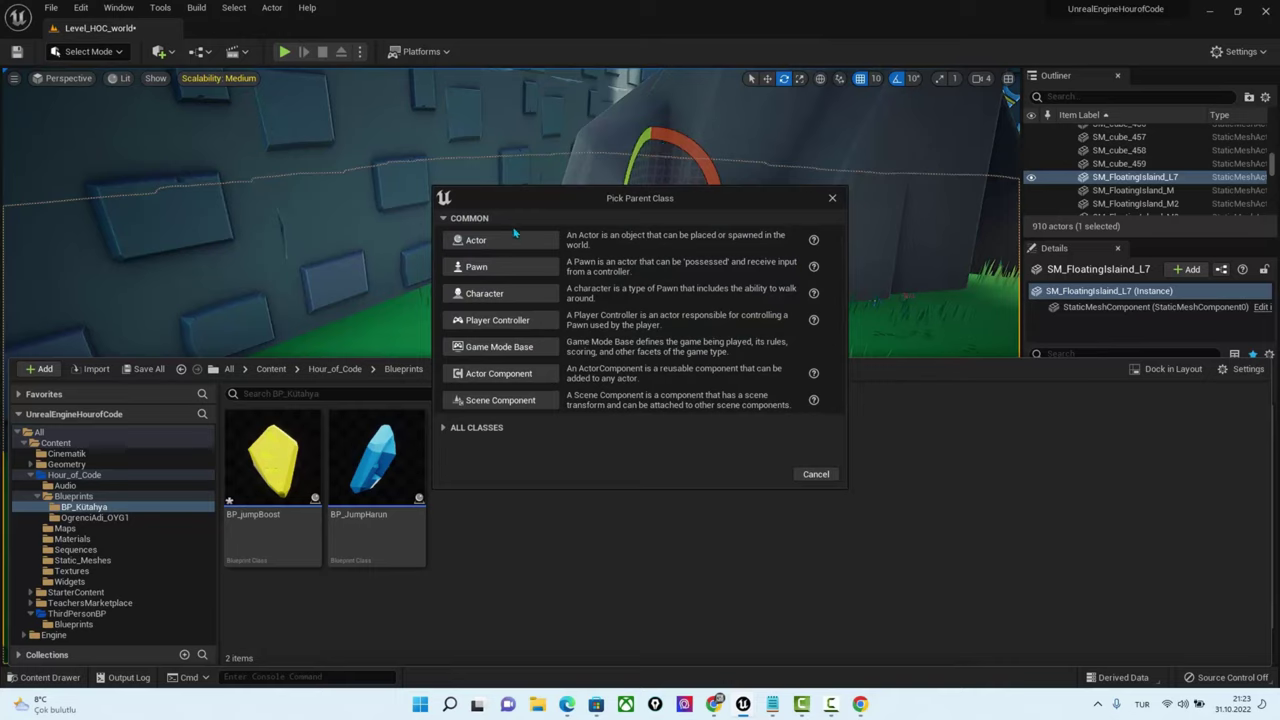
left_click(505, 240)
type("BP_JumpOGR")
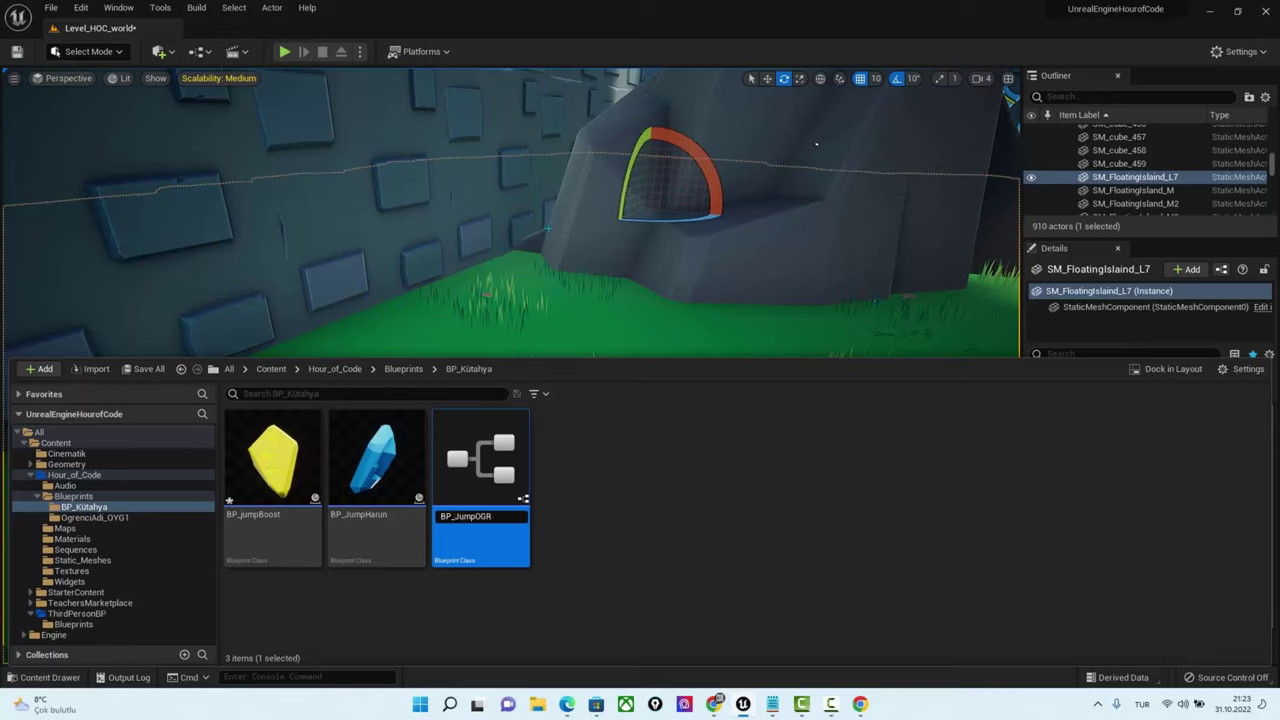
key("Return")
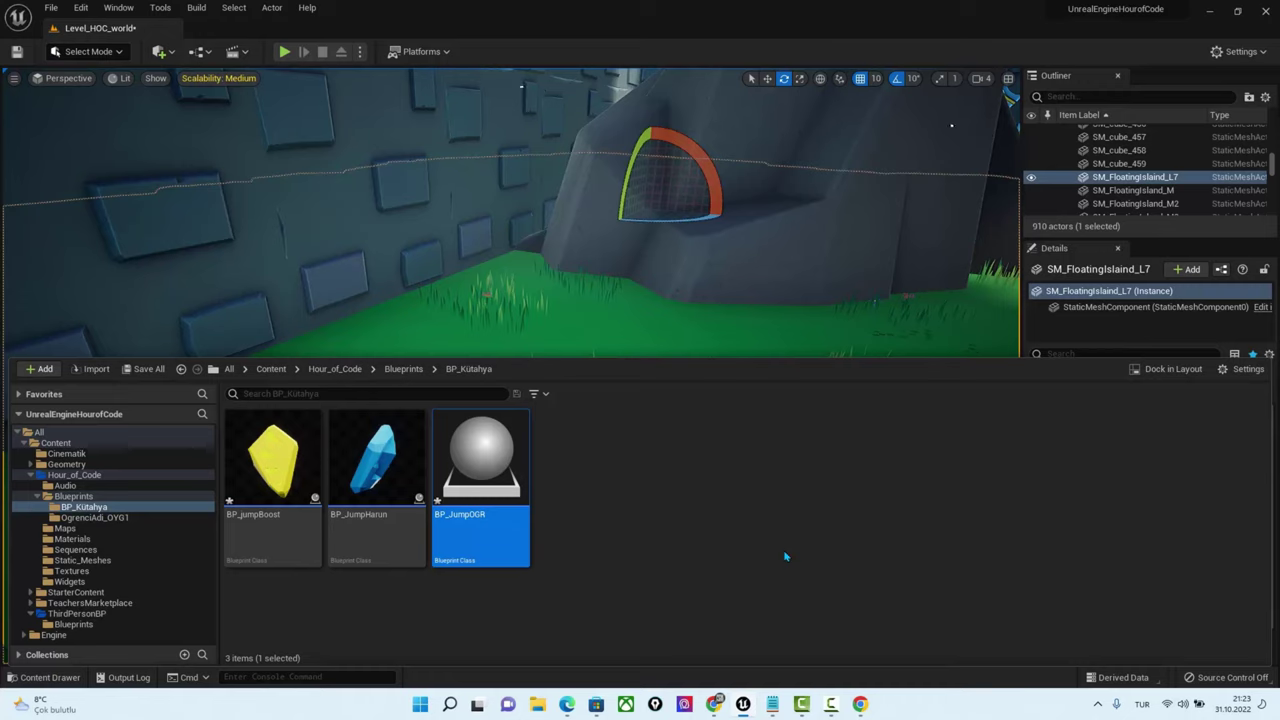
Open BP_JumpOGR, add a Sphere Collision component and drag it onto DefaultSceneRoot as root
double_click(485, 455)
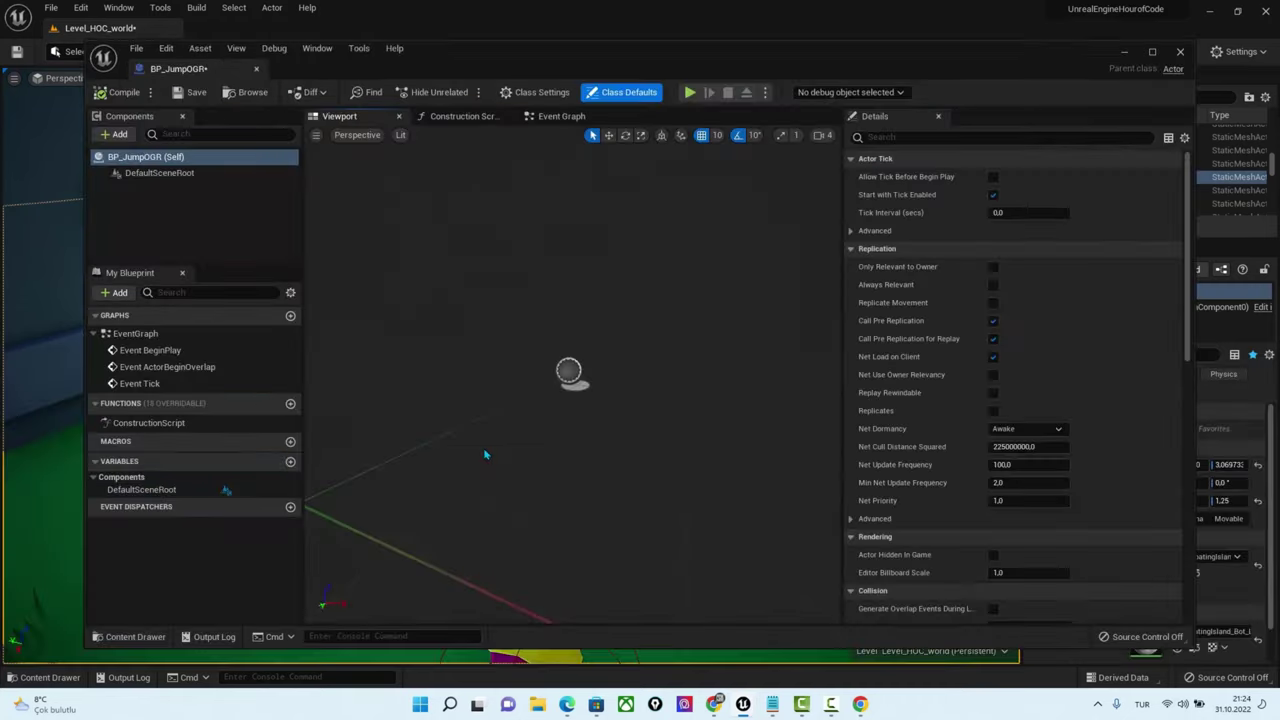
left_click(118, 134)
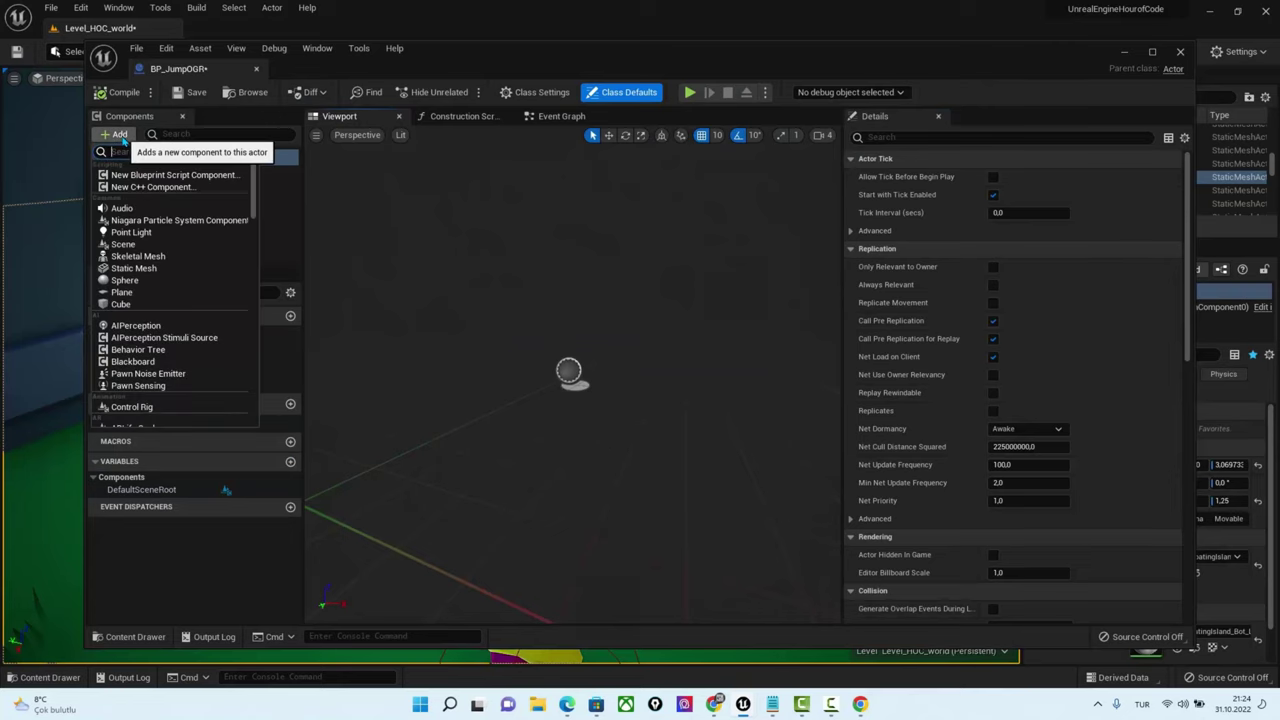
type("col")
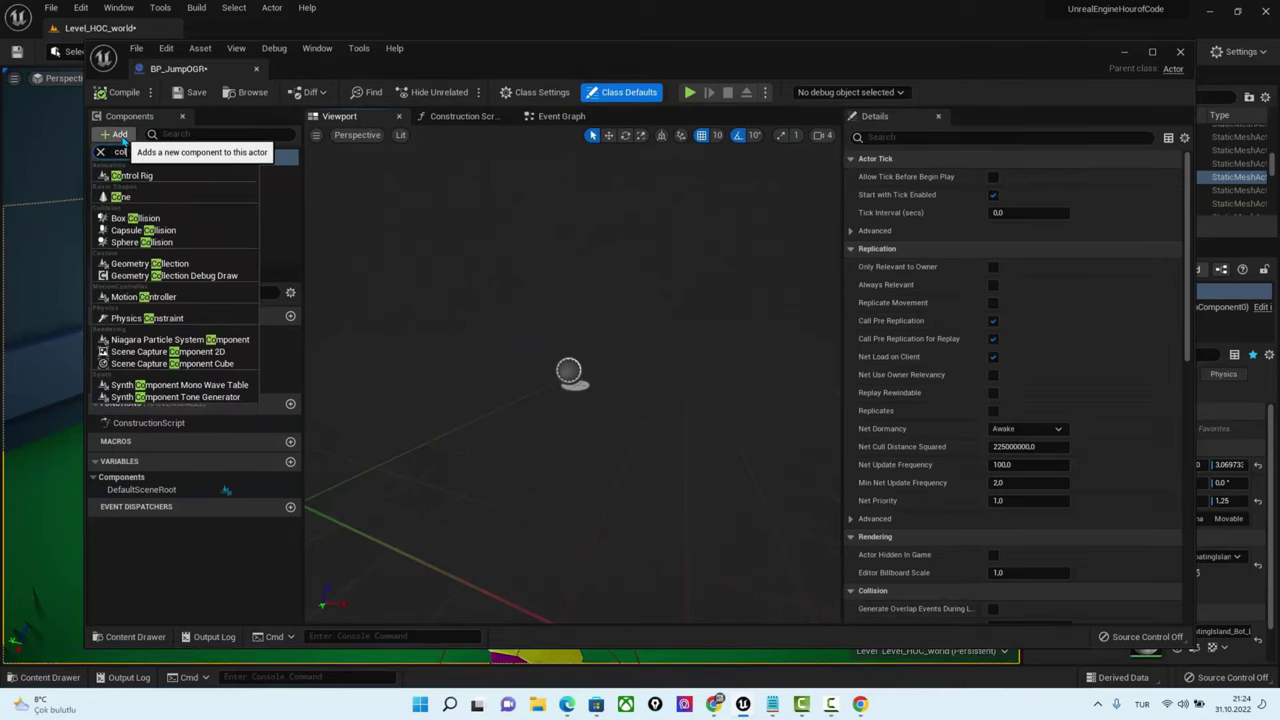
left_click(157, 200)
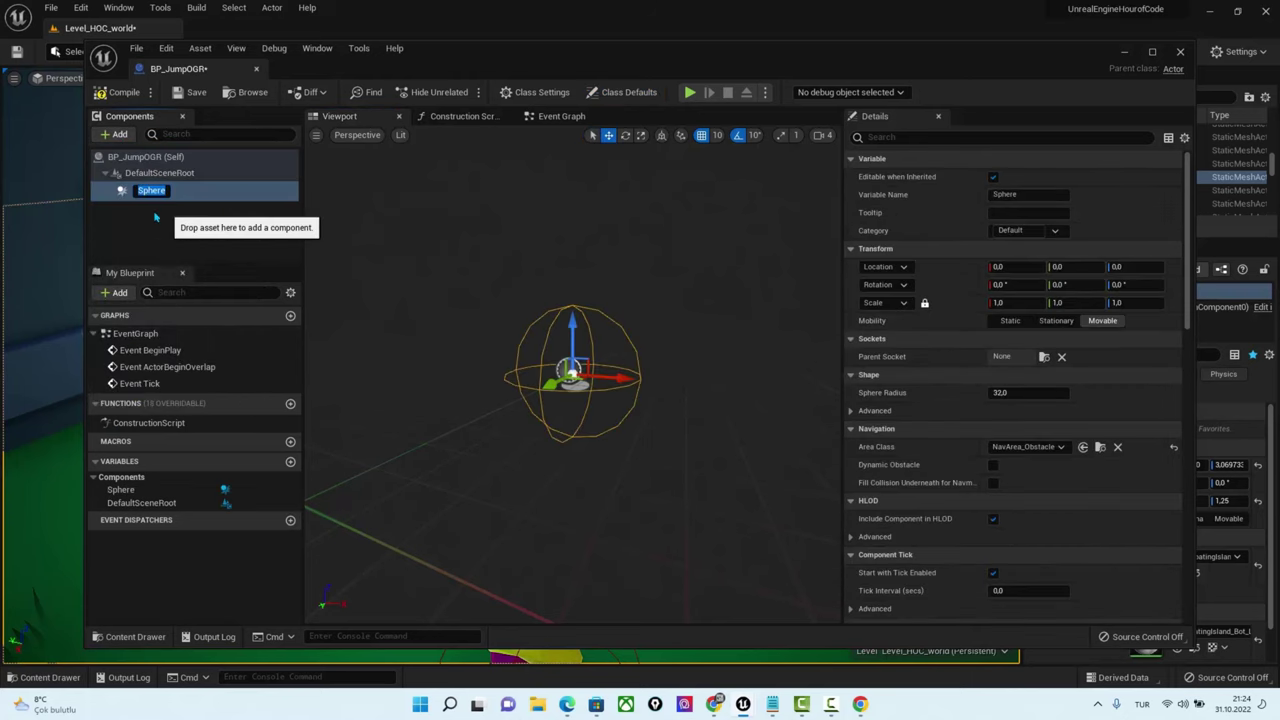
left_click_drag(138, 189, 132, 174)
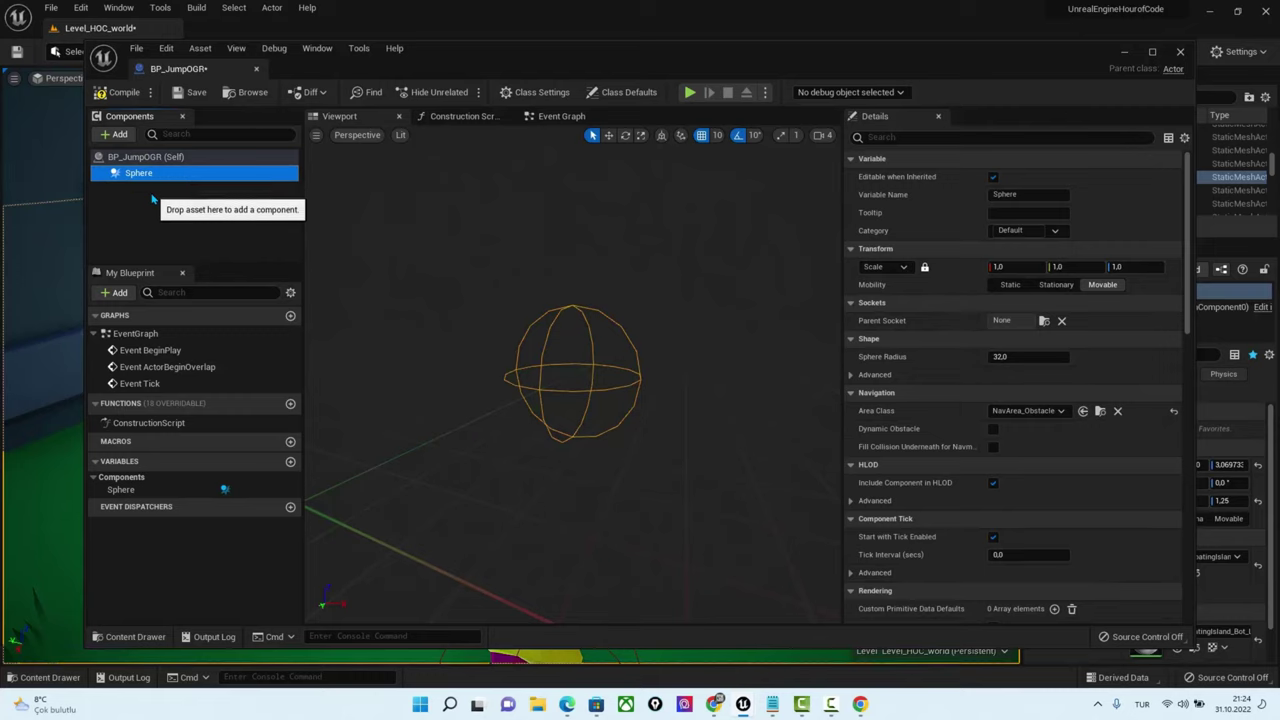
Add a Static Mesh under the sphere using SM_Key with material M_Powerup_A_3
left_click(120, 134)
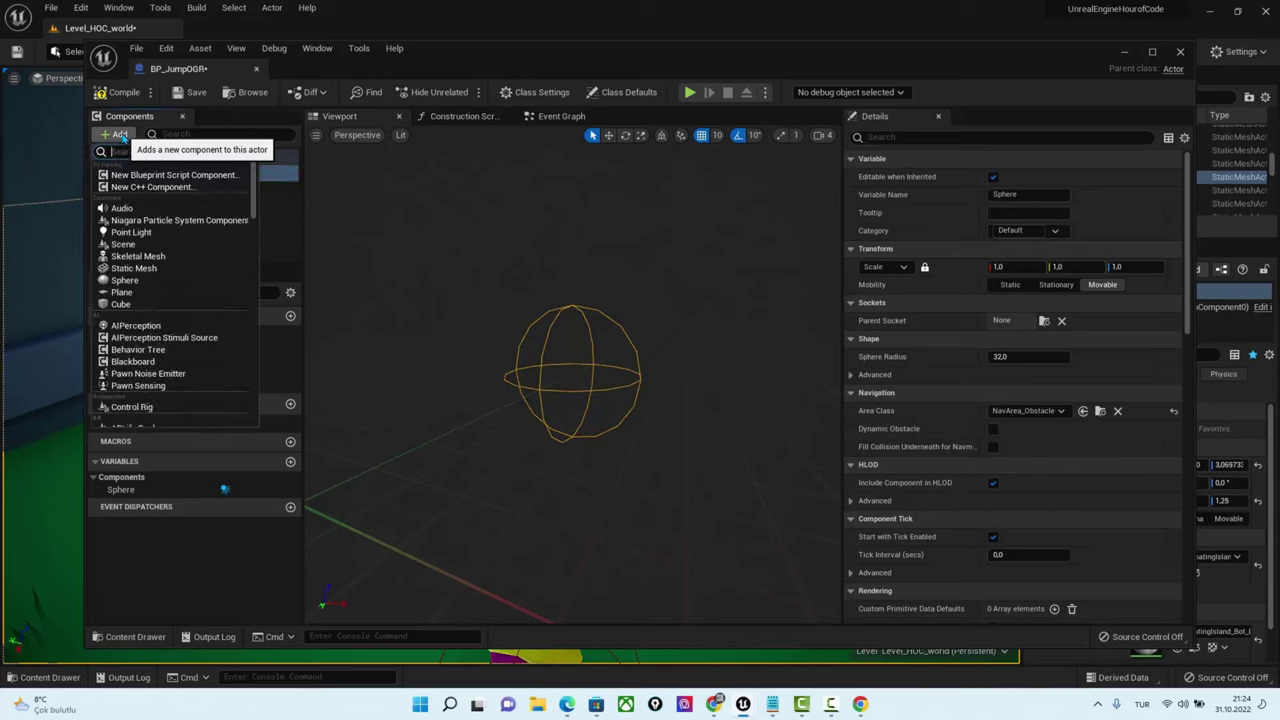
left_click(133, 268)
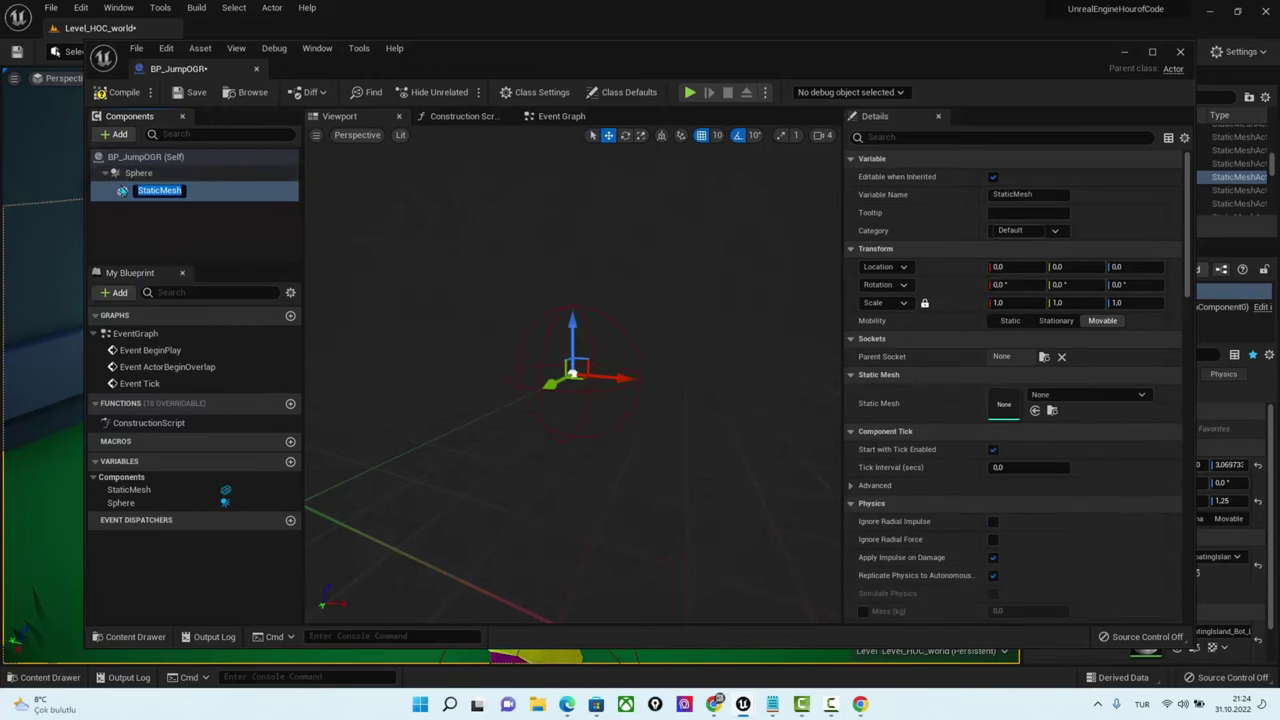
left_click(1088, 394)
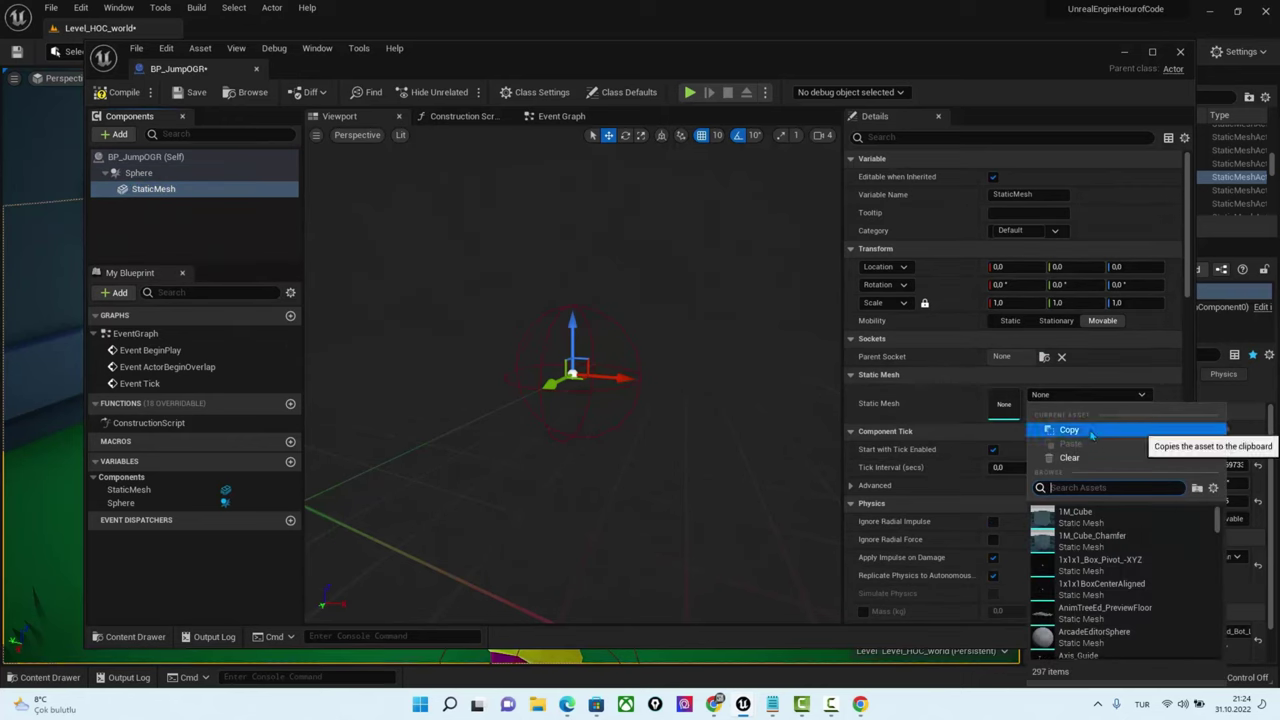
type("key")
left_click(1089, 527)
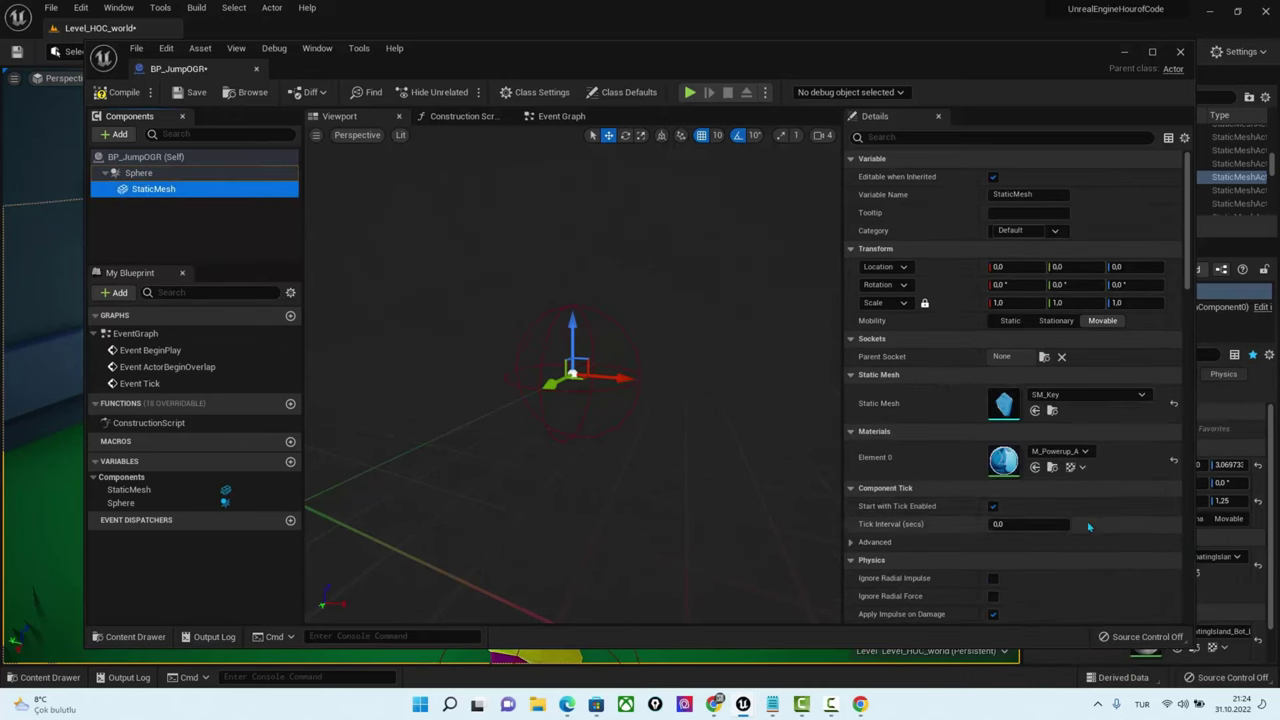
left_click(1060, 451)
left_click(1100, 354)
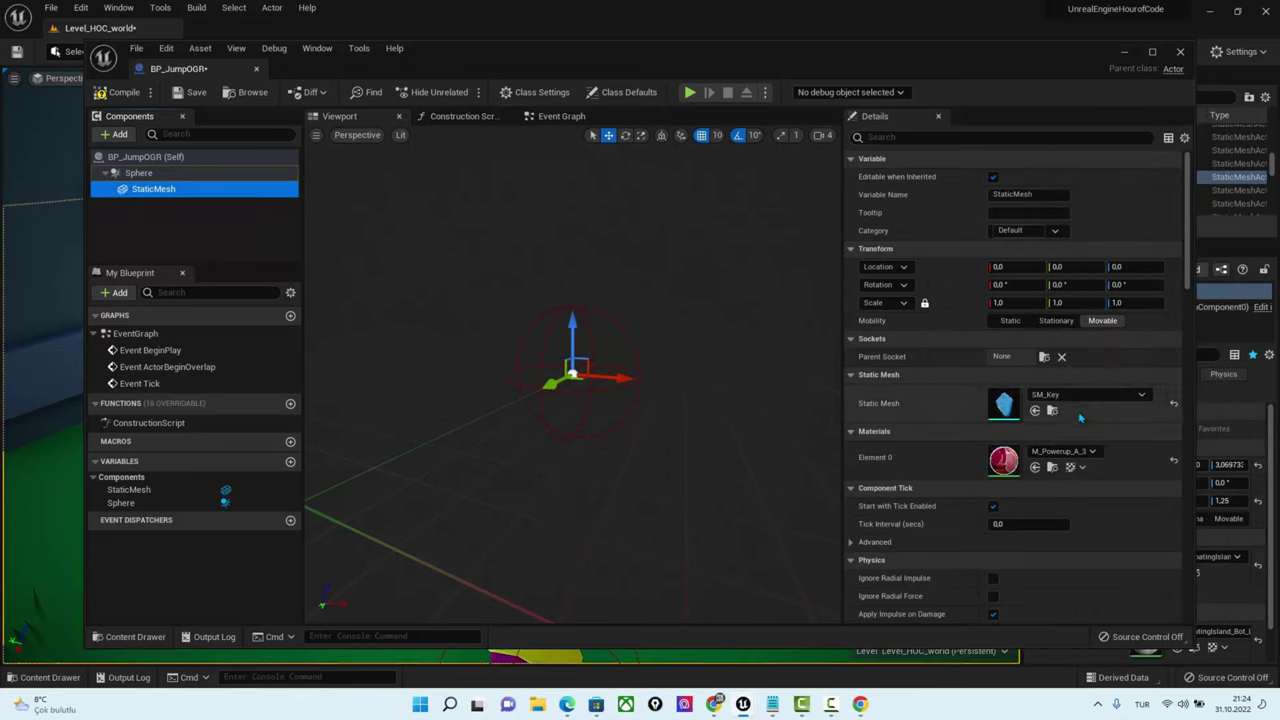
Lower the key mesh along its vertical axis to Z -130
right_click_drag(570, 470, 566, 434)
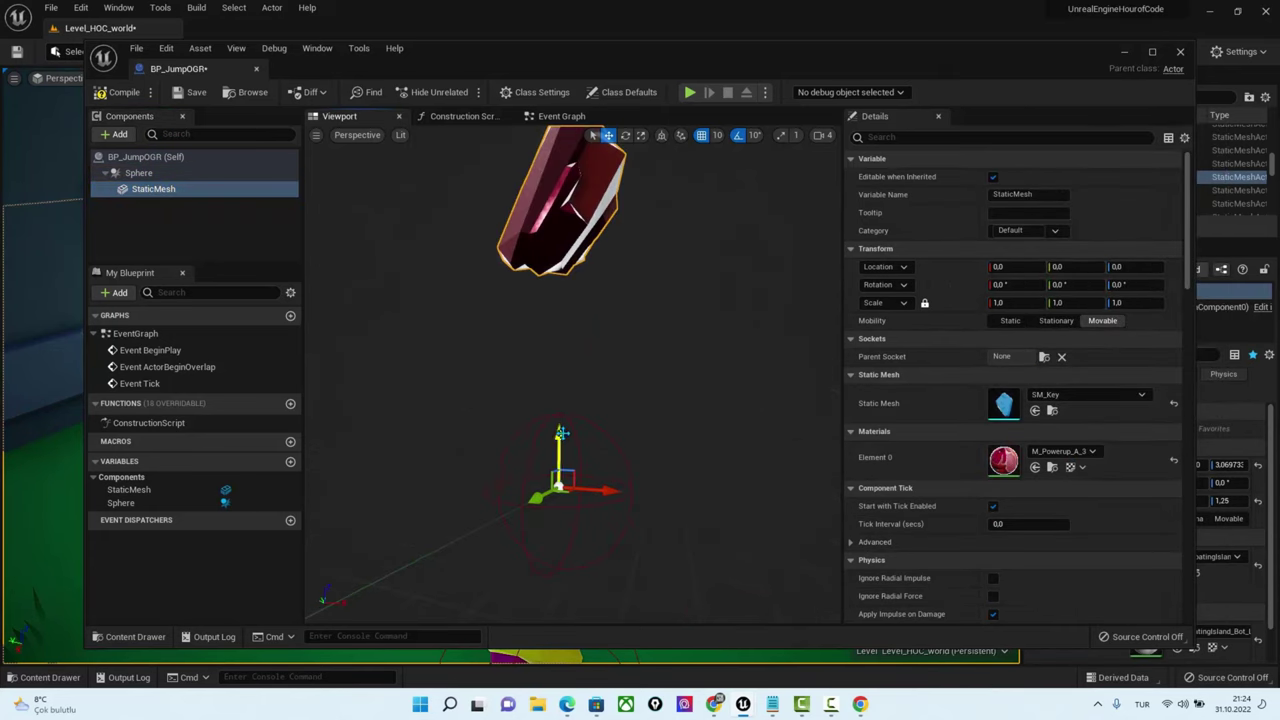
left_click_drag(561, 432, 561, 620)
scroll(680, 399, "down", 5)
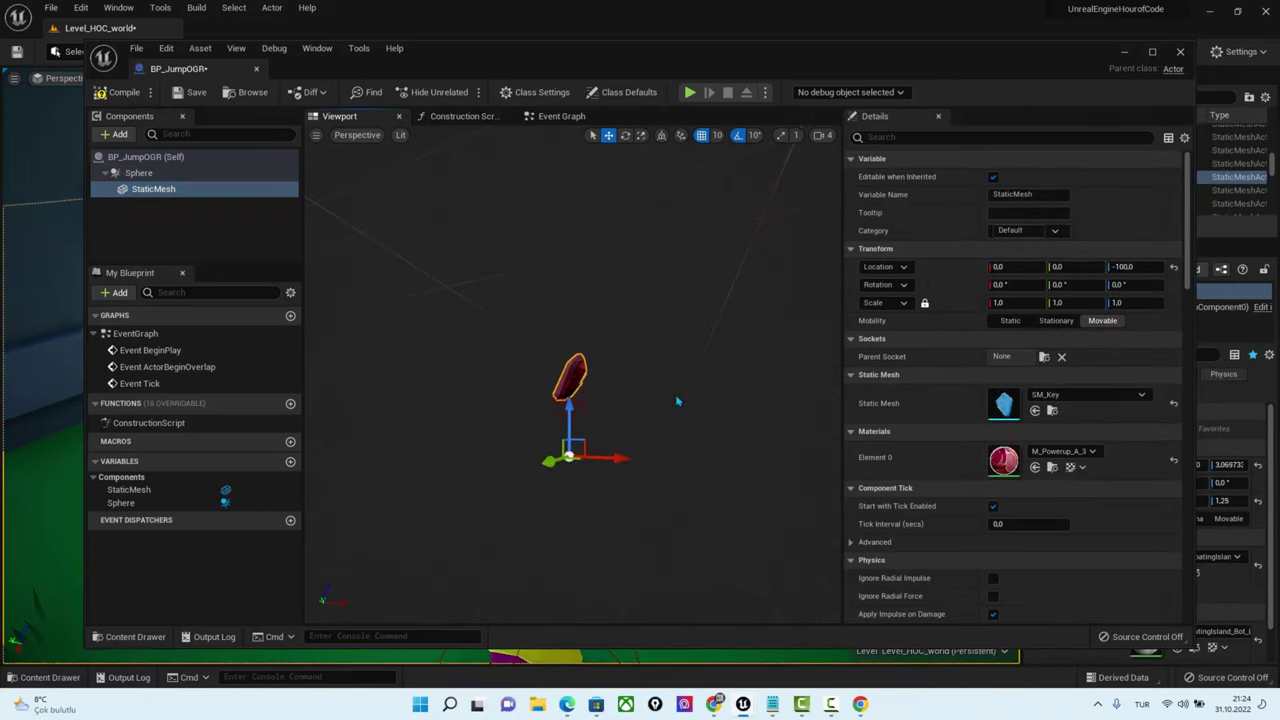
left_click_drag(571, 405, 568, 428)
scroll(566, 407, "up", 5)
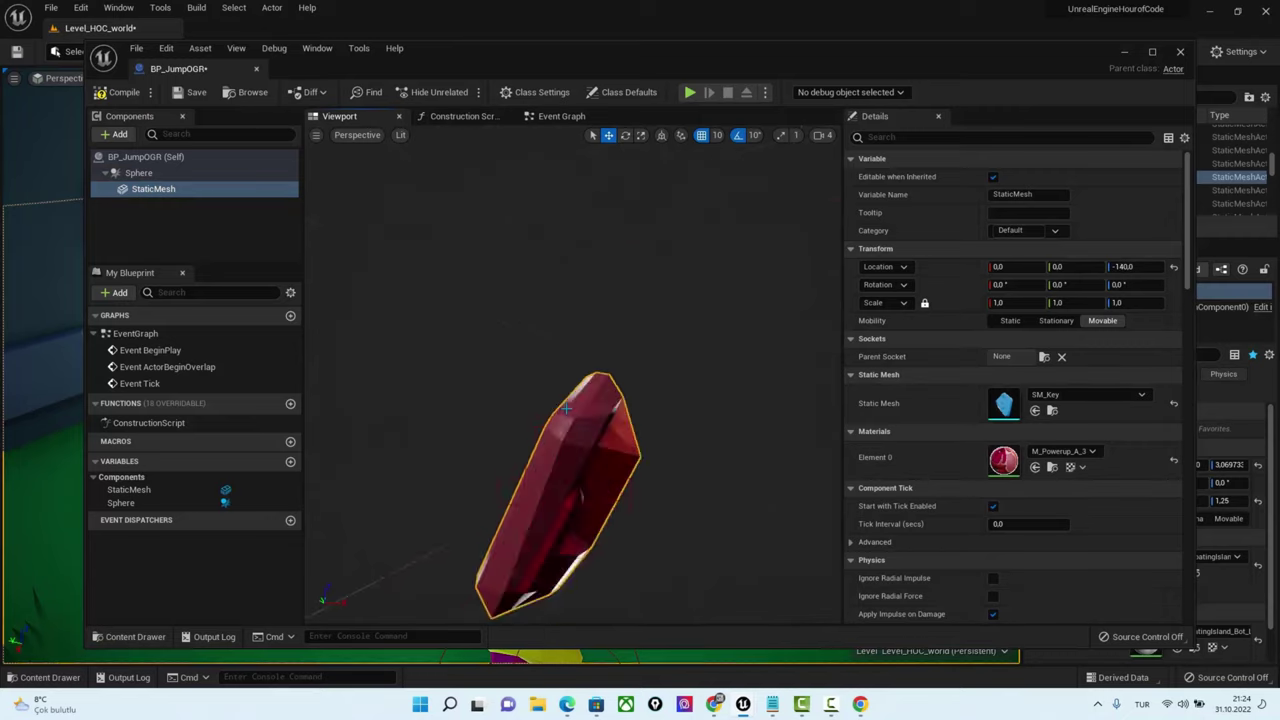
scroll(566, 407, "down", 3)
left_click_drag(567, 510, 567, 497)
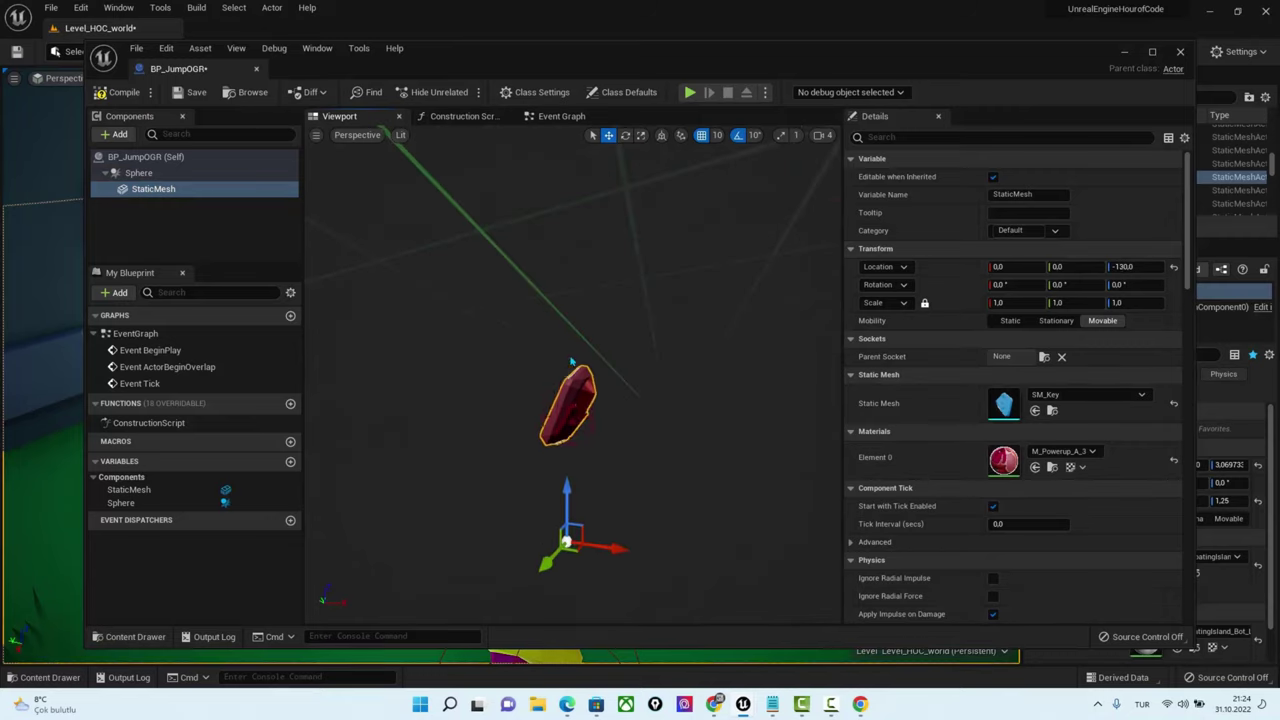
key("f")
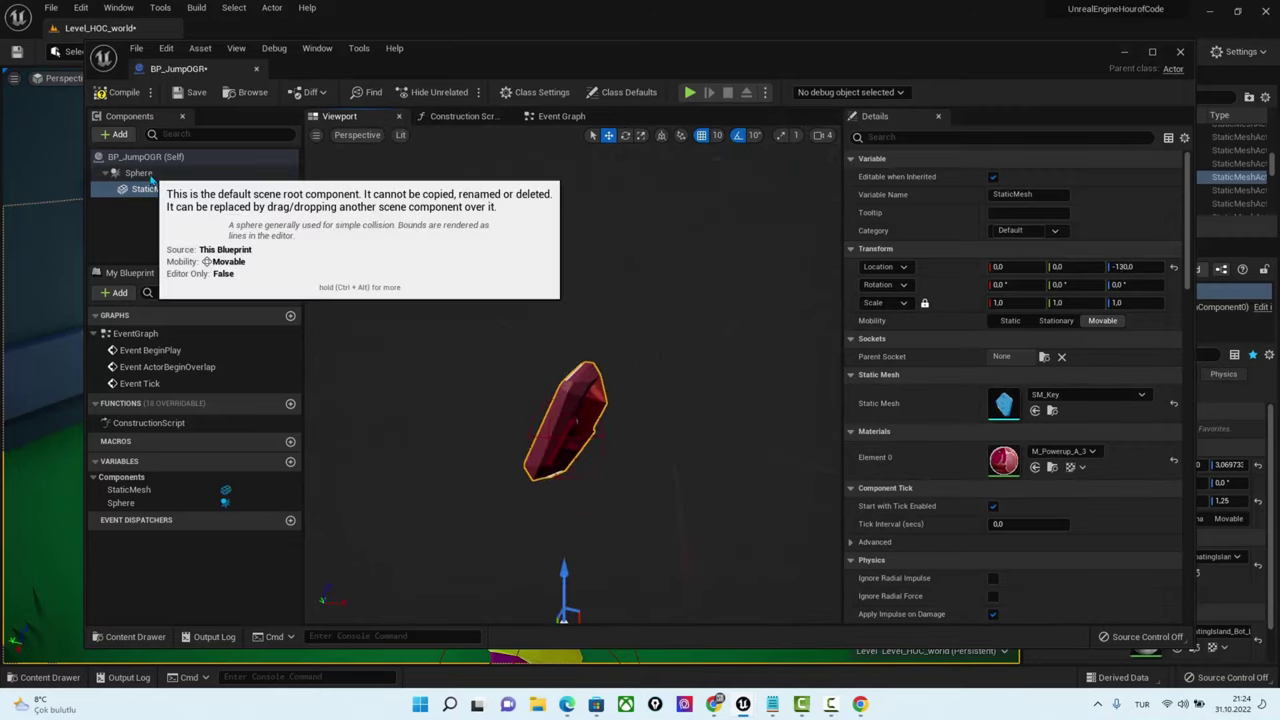
Set the Sphere collision radius to 100
left_click(140, 173)
left_click(1015, 356)
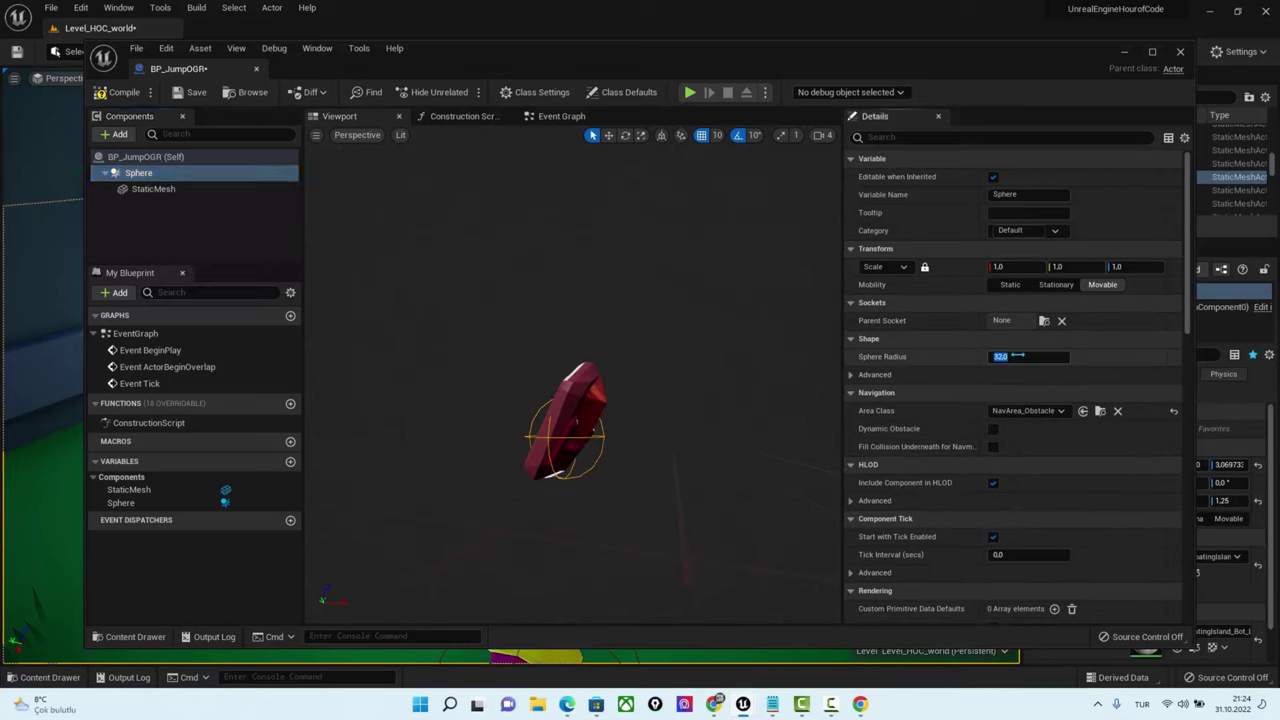
type("100")
key("Return")
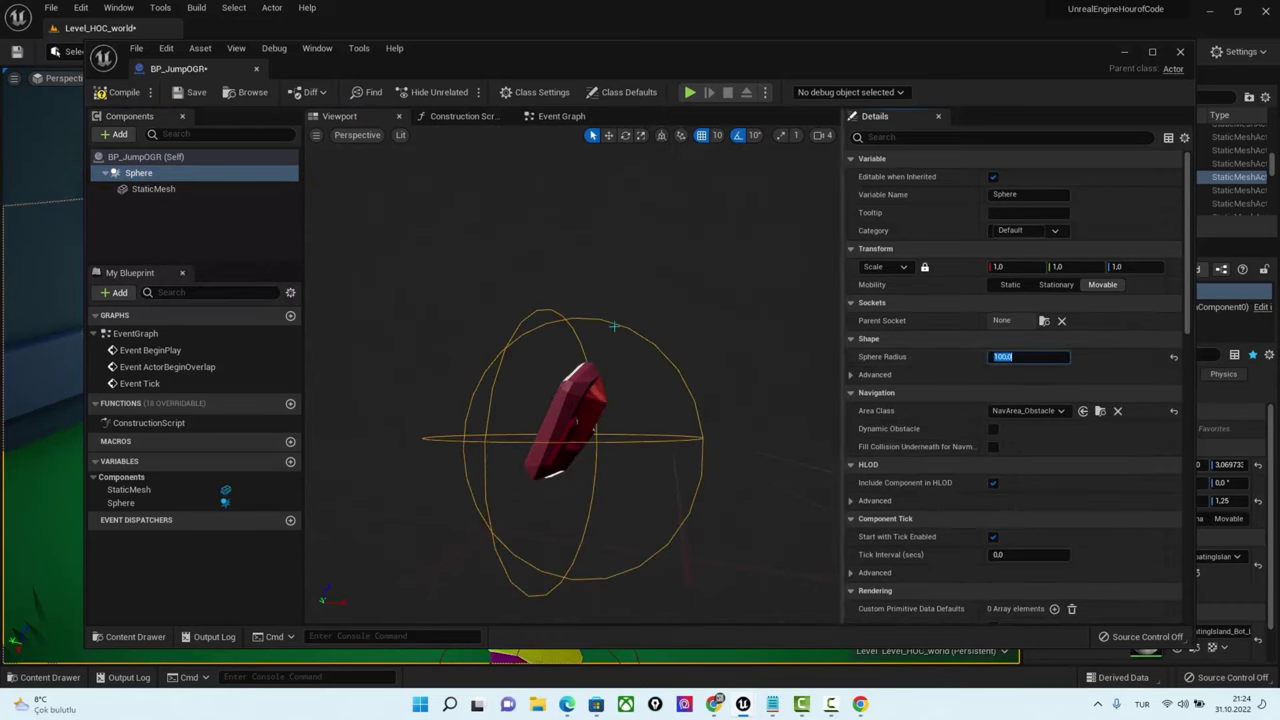
Delete the default event nodes and add the Sphere's On Component Begin Overlap event
left_click(547, 117)
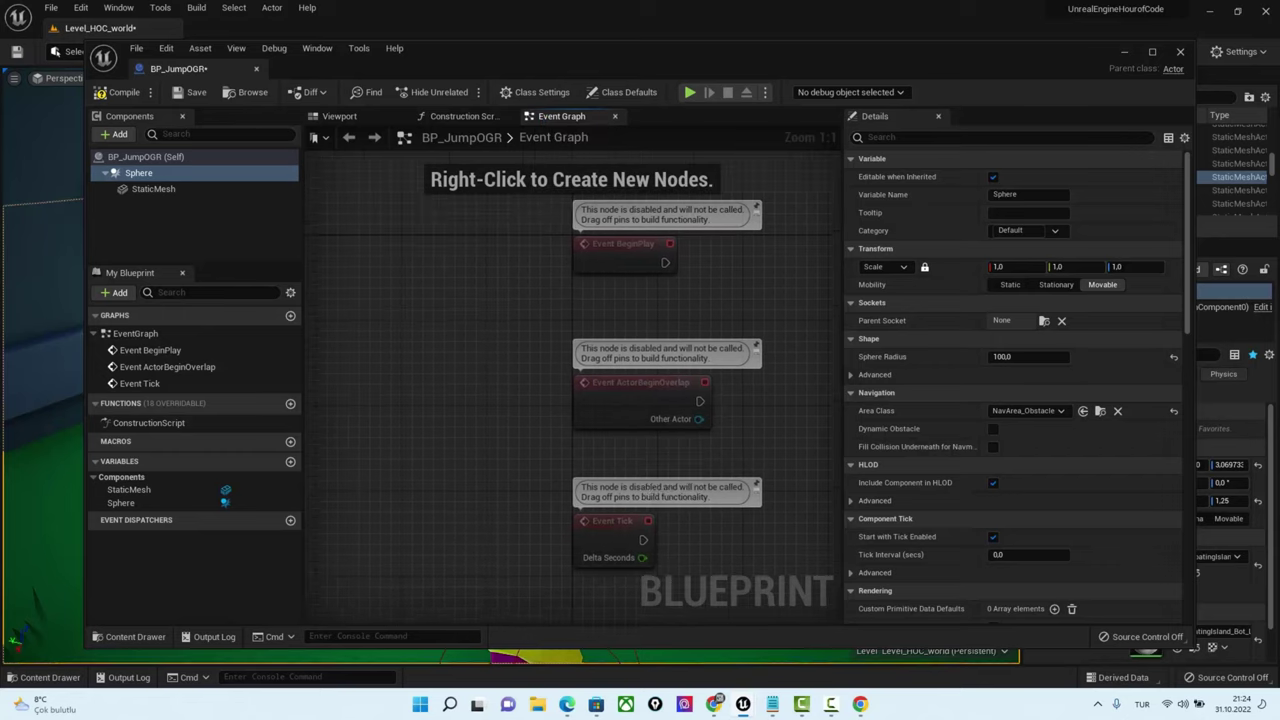
left_click_drag(471, 240, 698, 562)
key("Delete")
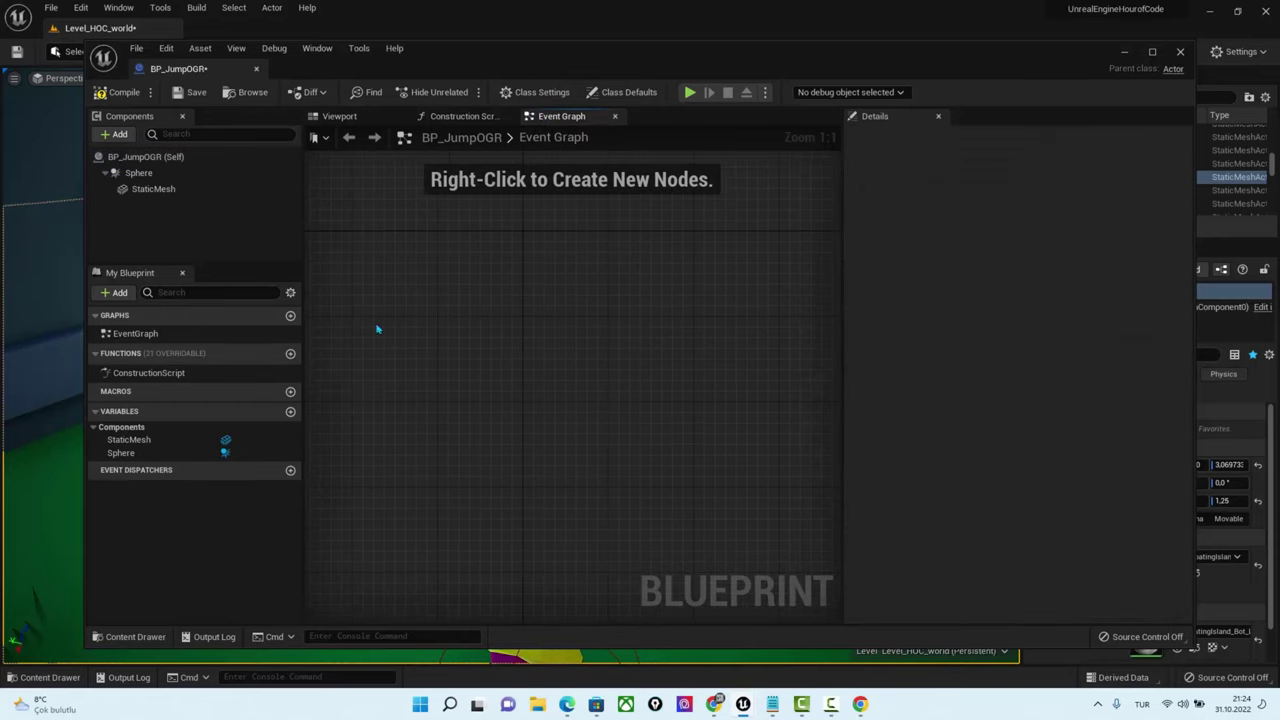
left_click(290, 173)
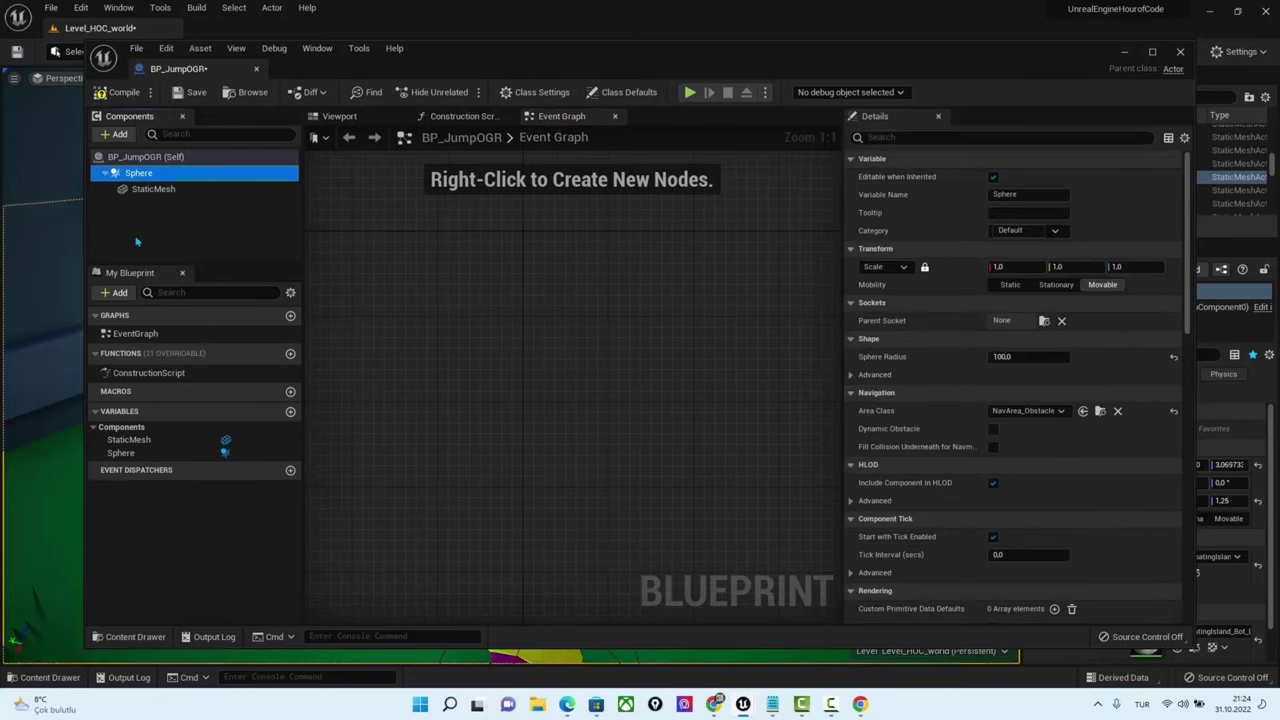
scroll(1036, 492, "down", 3)
scroll(1036, 492, "down", 5)
scroll(1036, 492, "down", 5)
scroll(1036, 492, "down", 3)
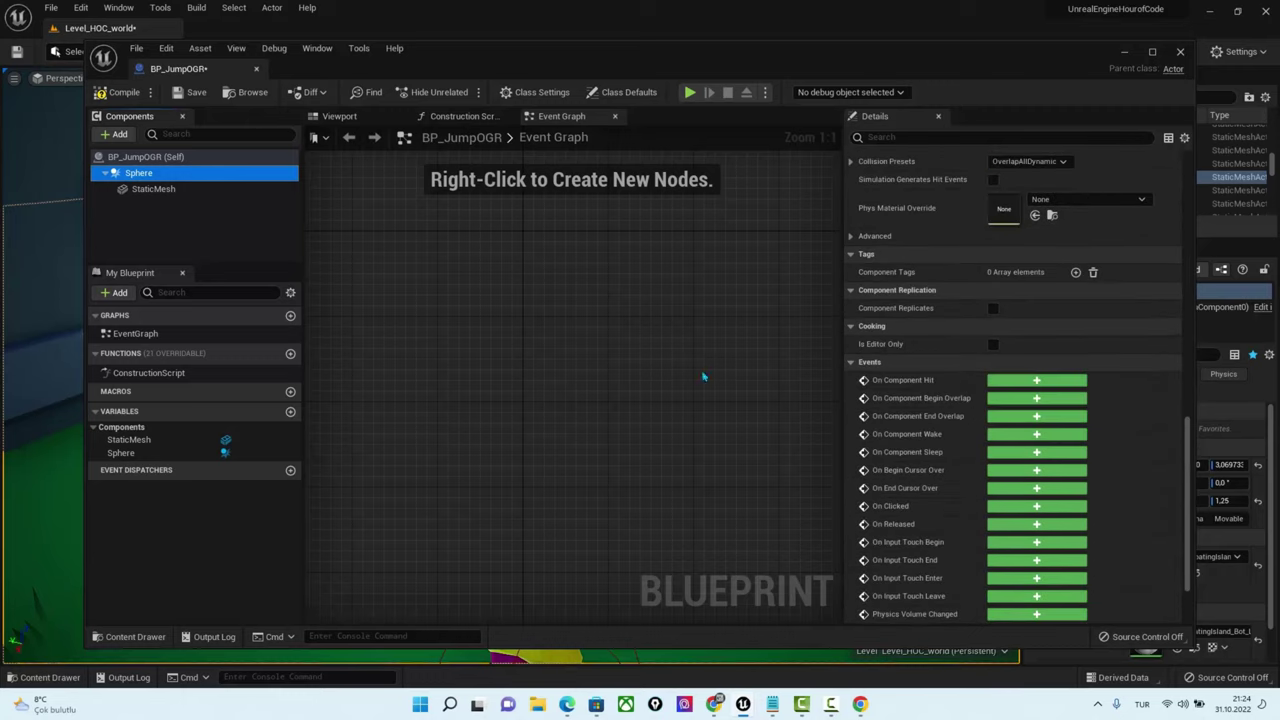
left_click(1037, 398)
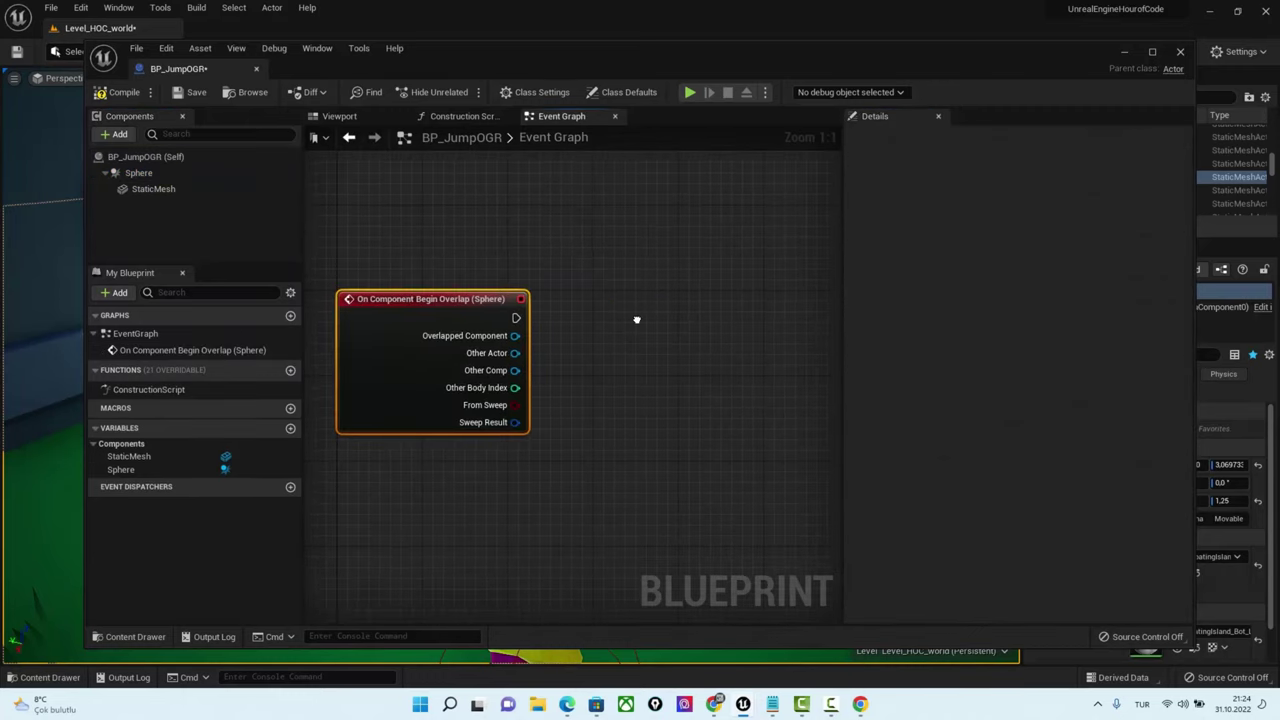
Add a Cast To EpicCharacter after the overlap event, with Other Actor as its Object
left_click_drag(516, 318, 618, 308)
type("epic")
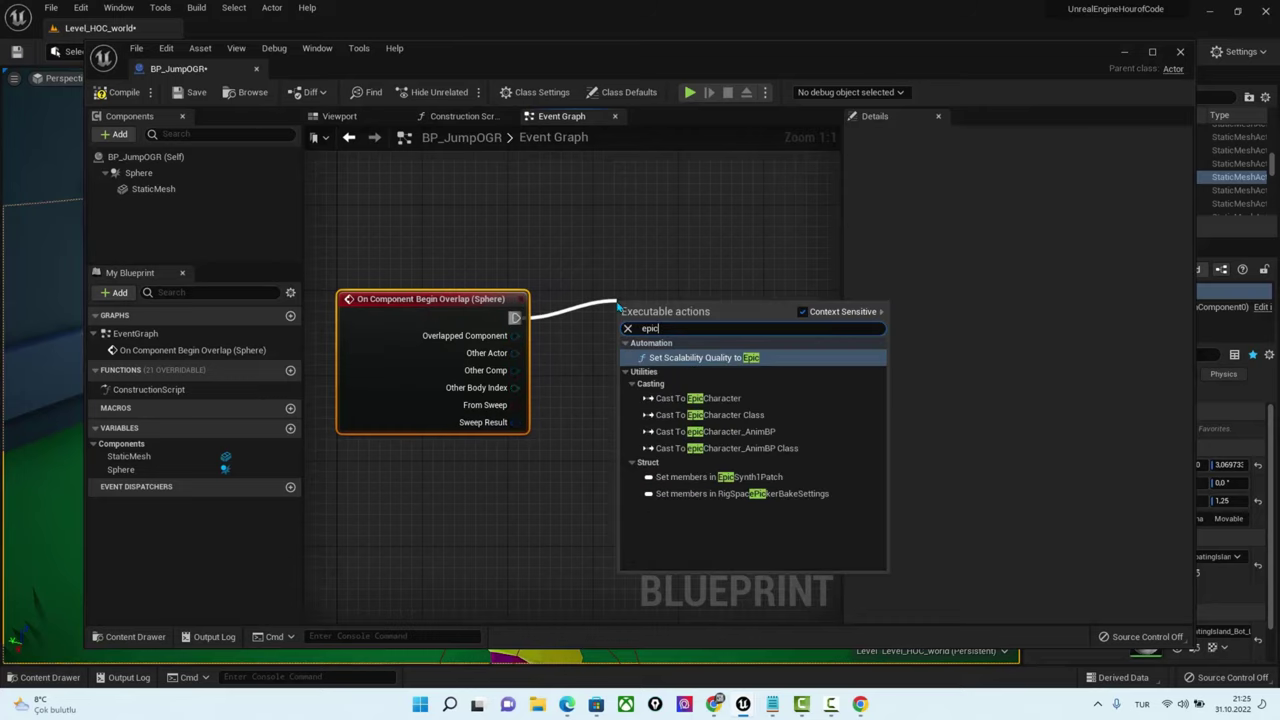
type("cahr")
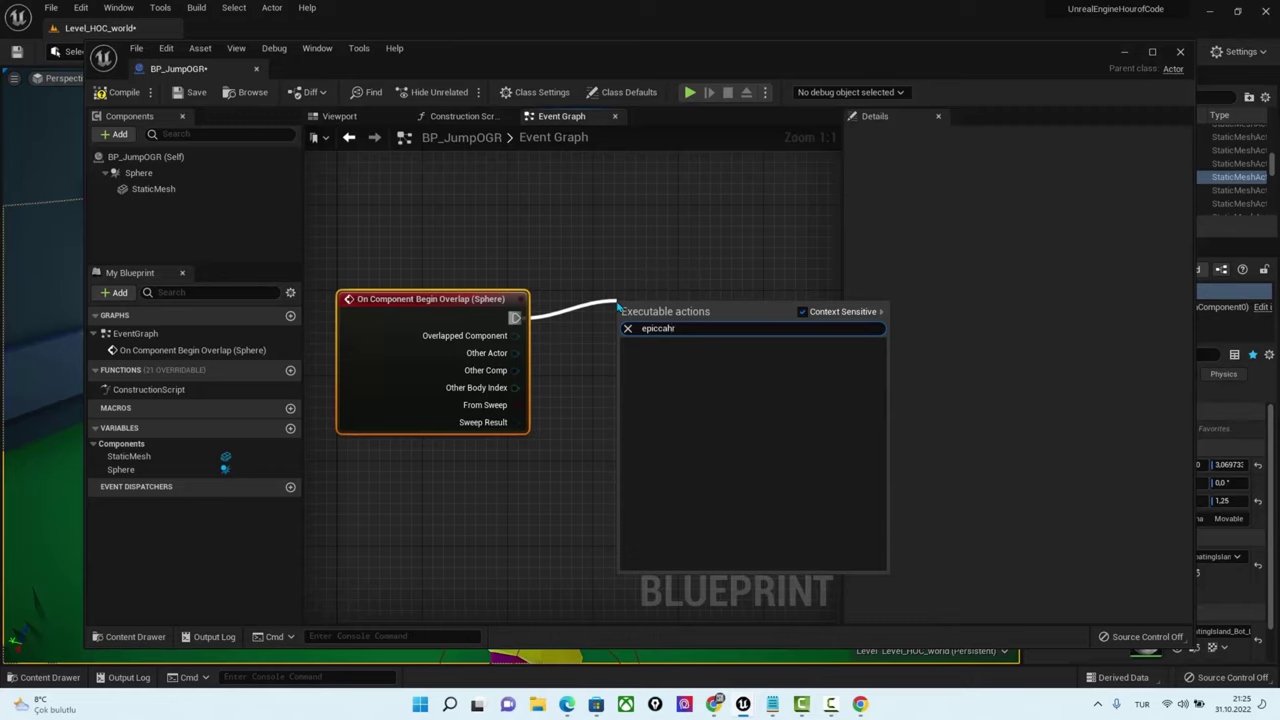
key("BackSpace")
key("BackSpace")
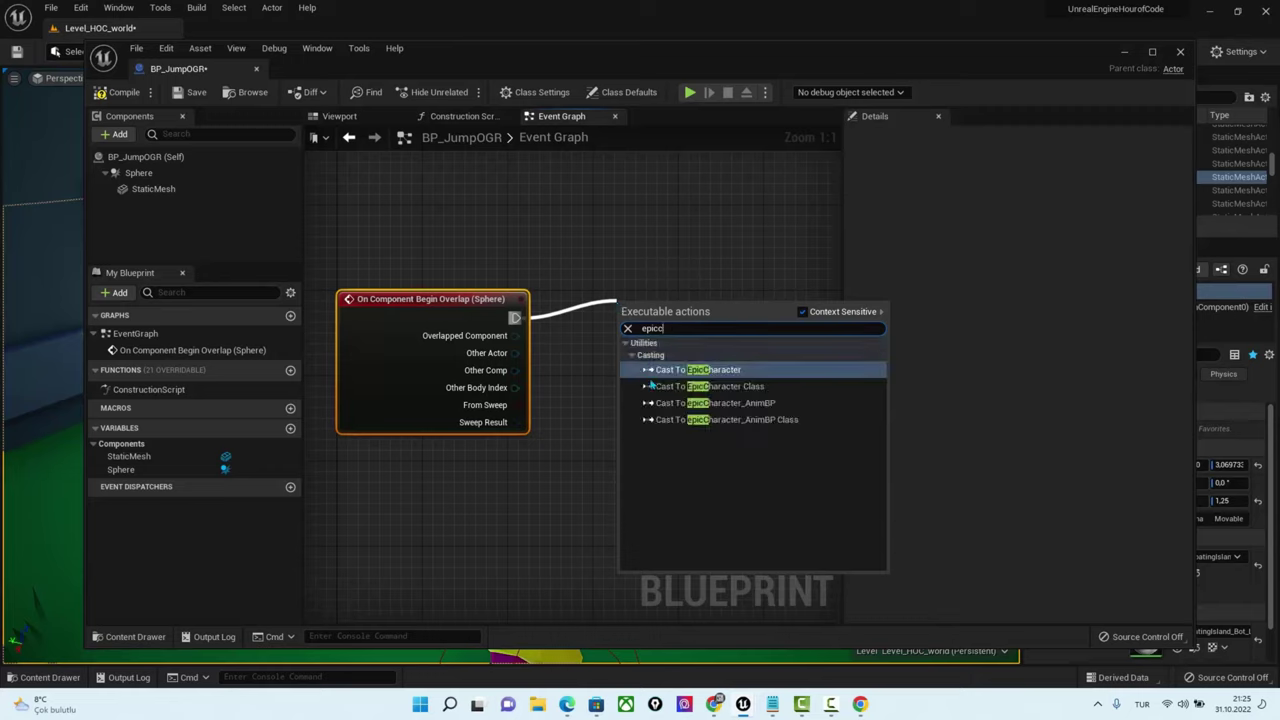
left_click(669, 371)
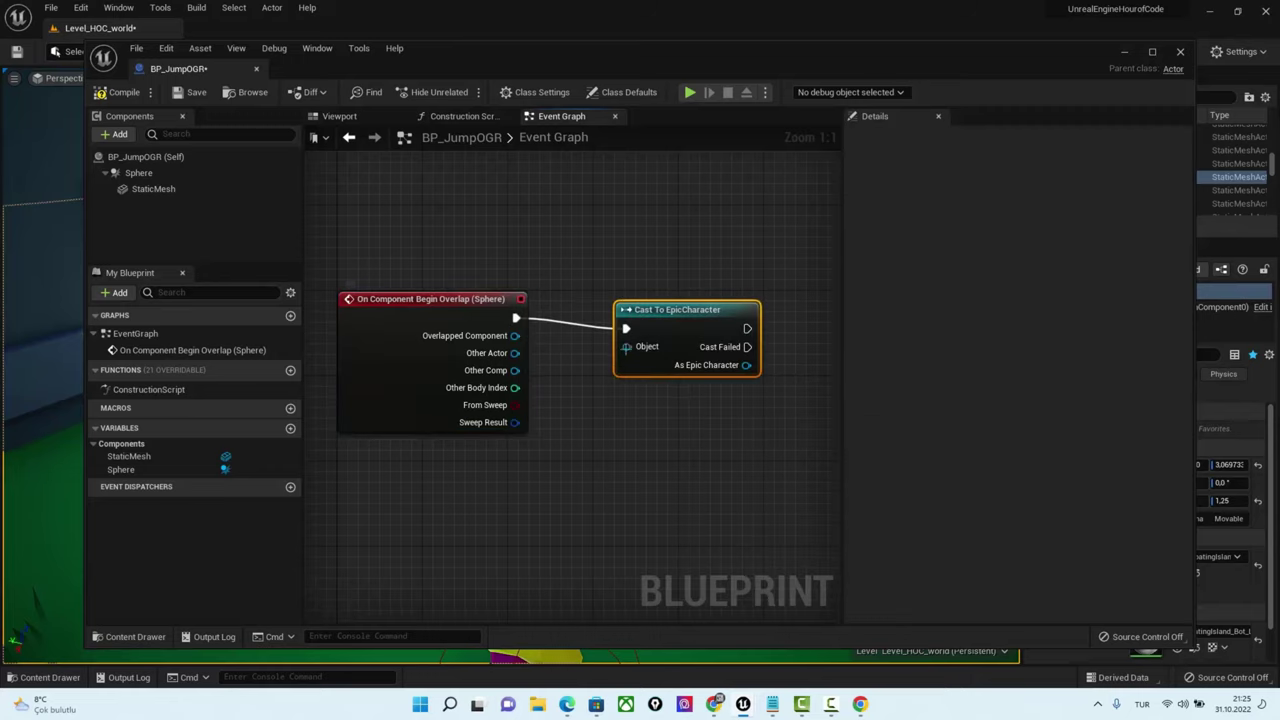
left_click_drag(626, 346, 520, 358)
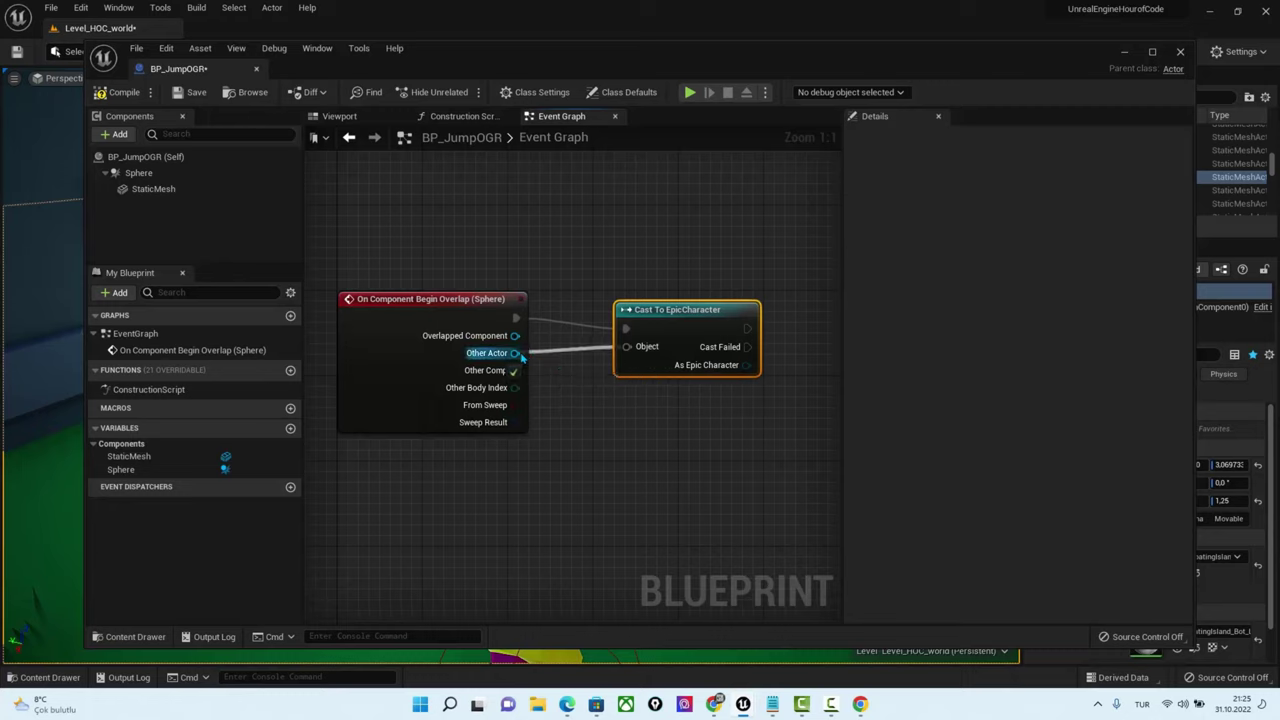
left_click_drag(520, 358, 515, 365)
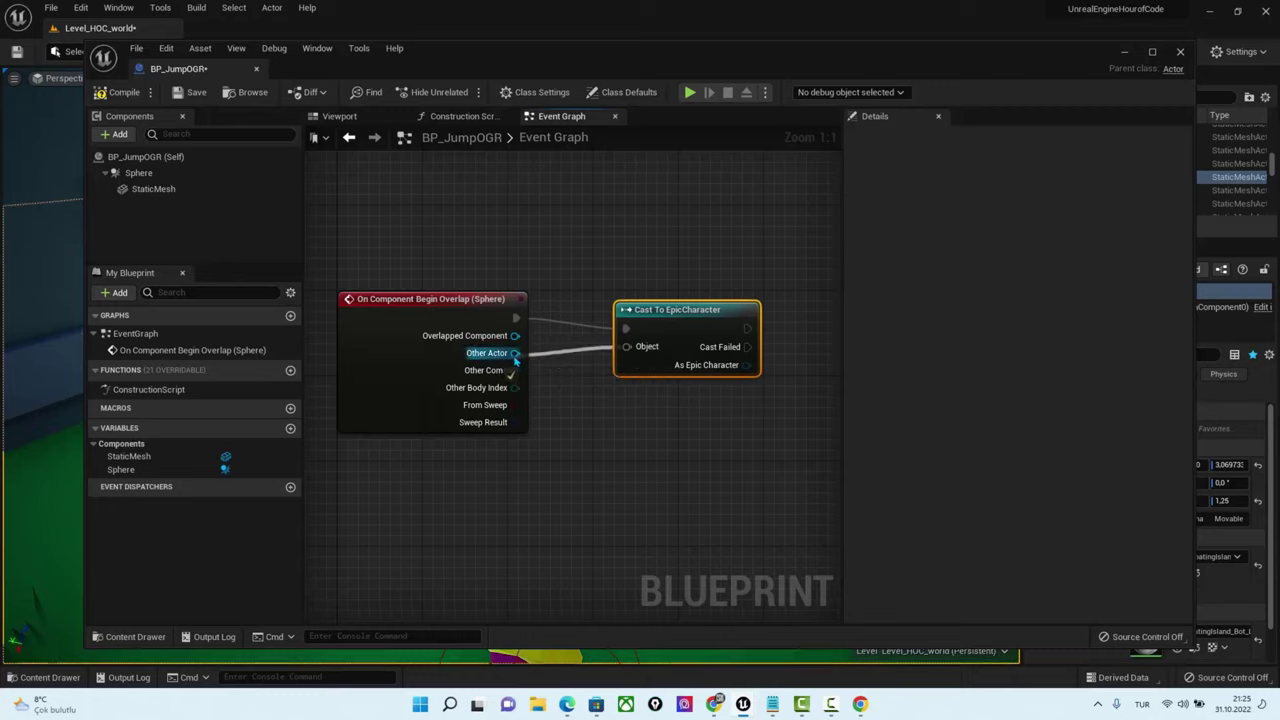
left_click_drag(690, 312, 658, 300)
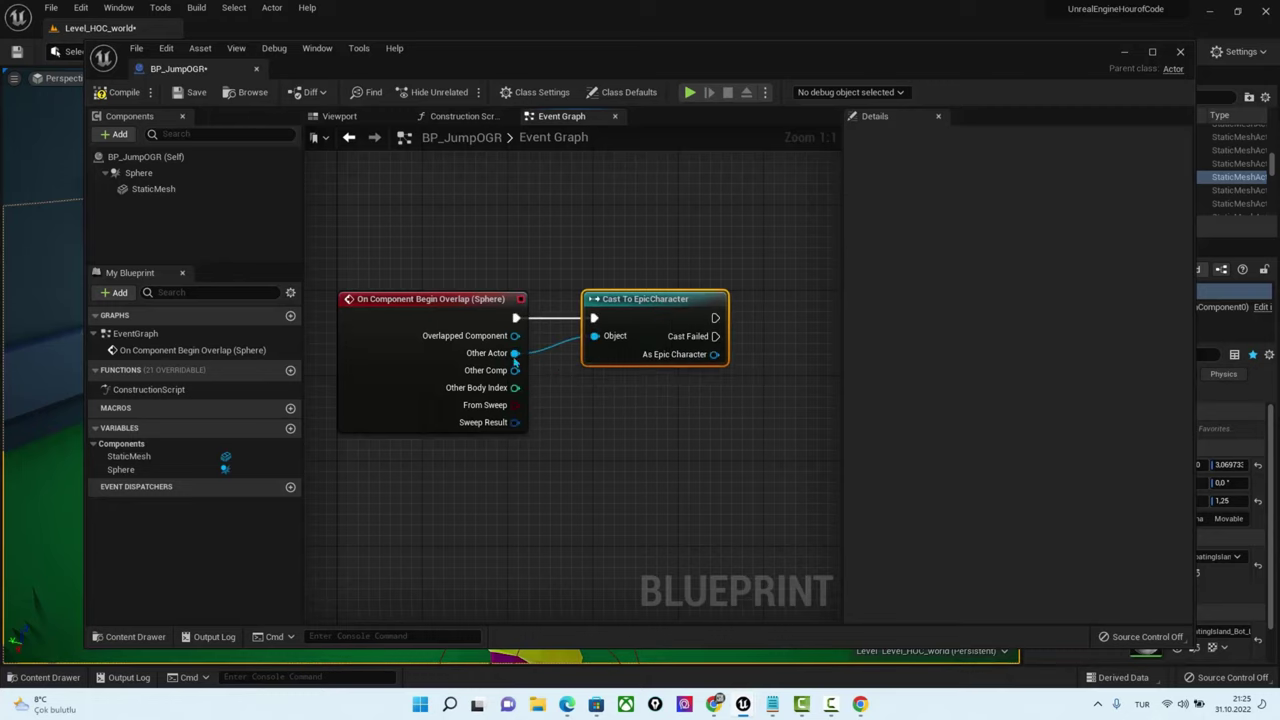
right_click_drag(766, 402, 599, 414)
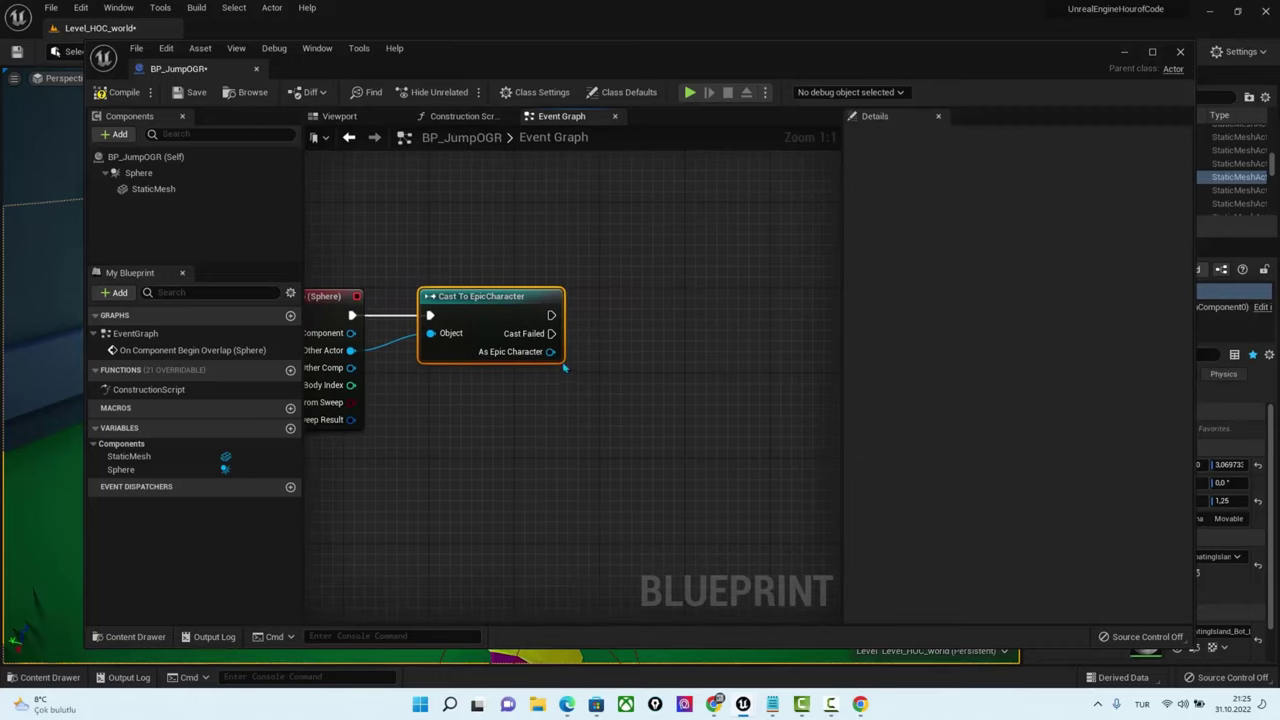
Dock the BP_JumpOGR Blueprint editor into the main window beside the level tab
left_click_drag(550, 351, 593, 447)
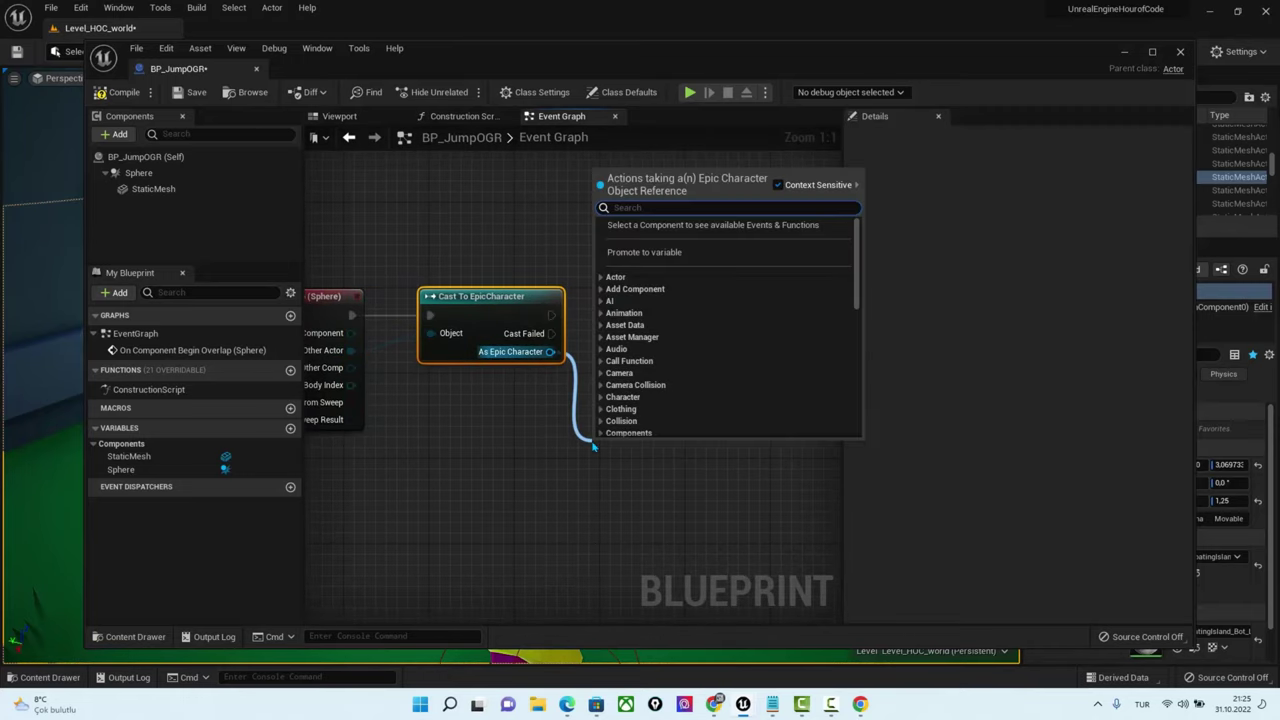
type("chara")
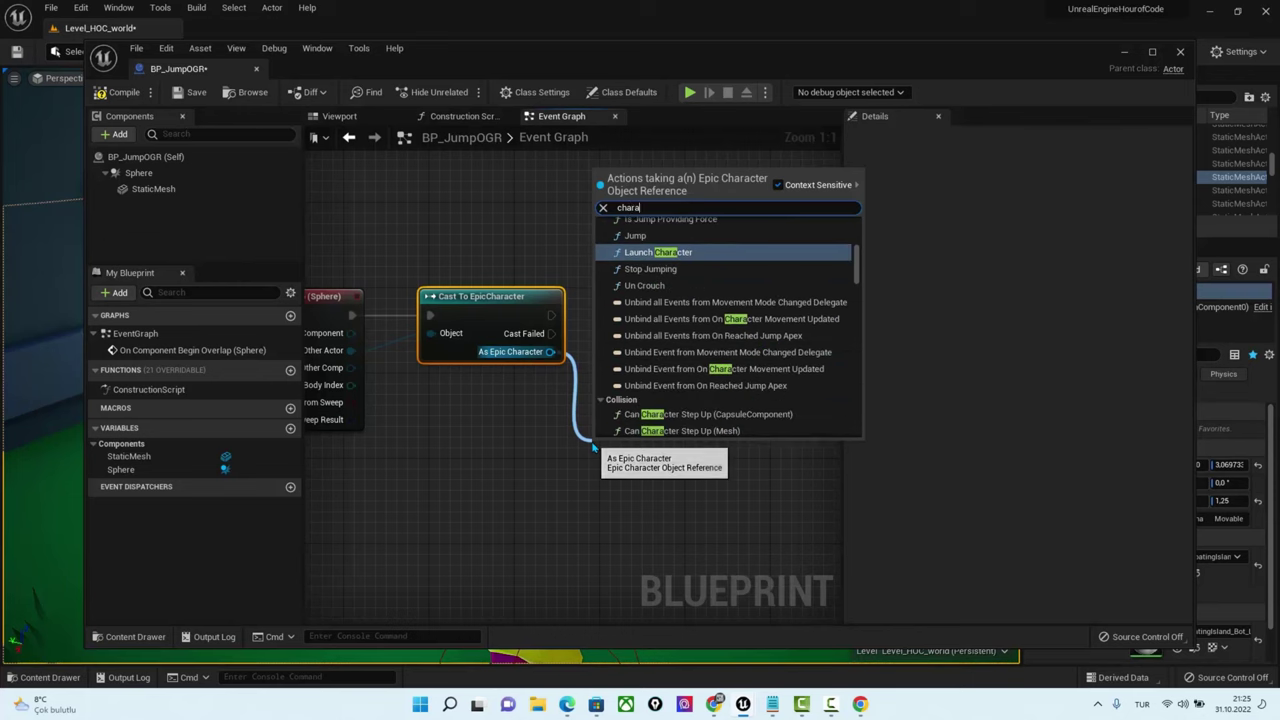
left_click(460, 450)
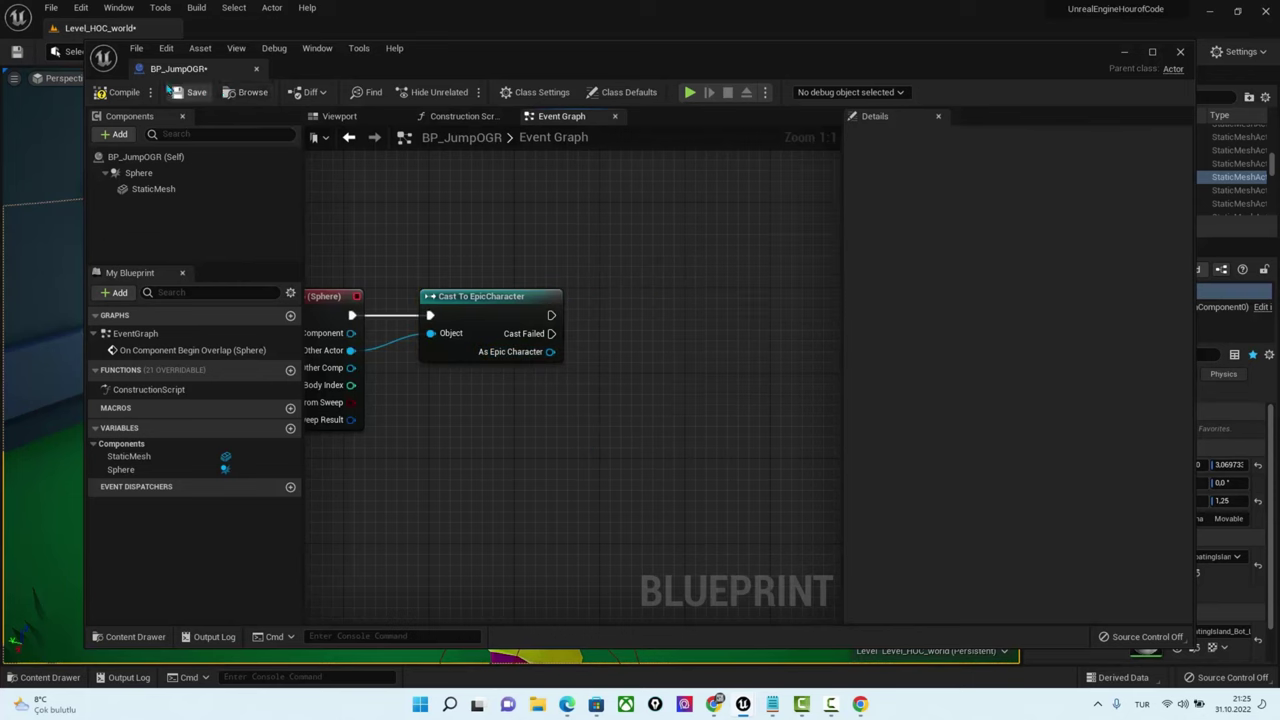
left_click_drag(172, 68, 232, 27)
left_click(112, 29)
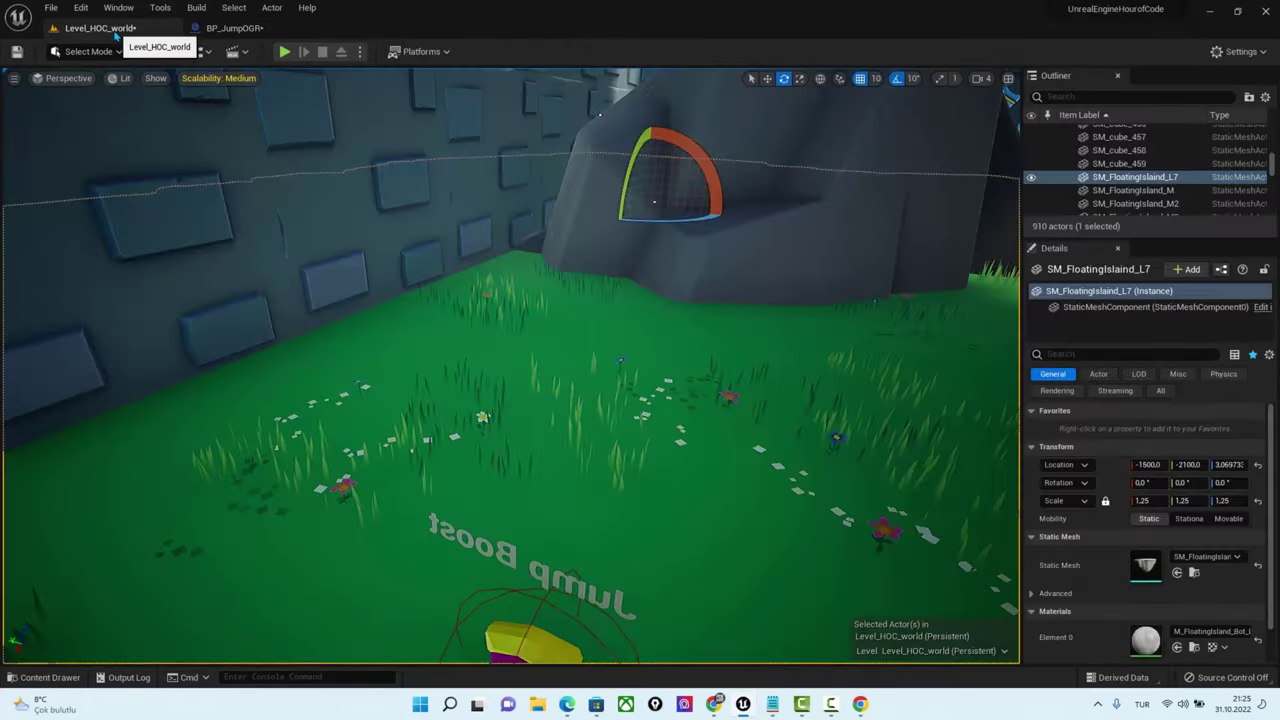
left_click(234, 28)
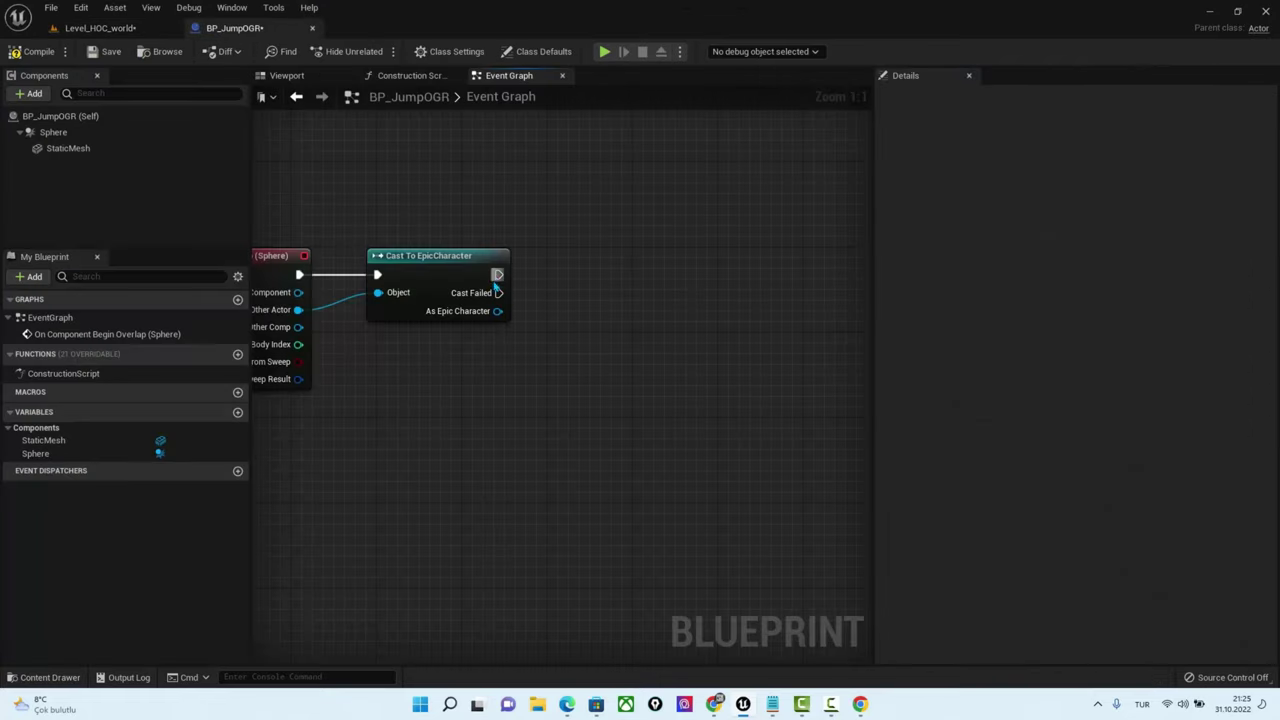
Add a Print String after the cast with the message 'Anahtarı Aldın'
left_click_drag(496, 270, 627, 243)
type("print")
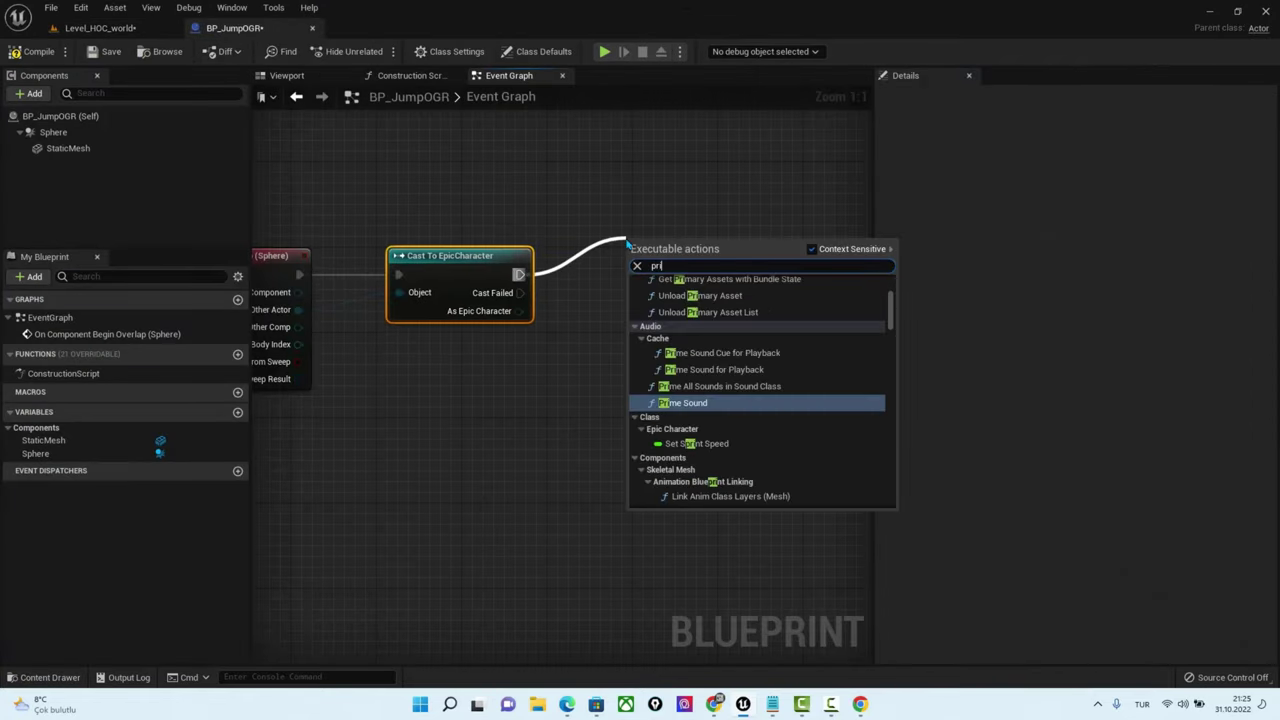
left_click(734, 401)
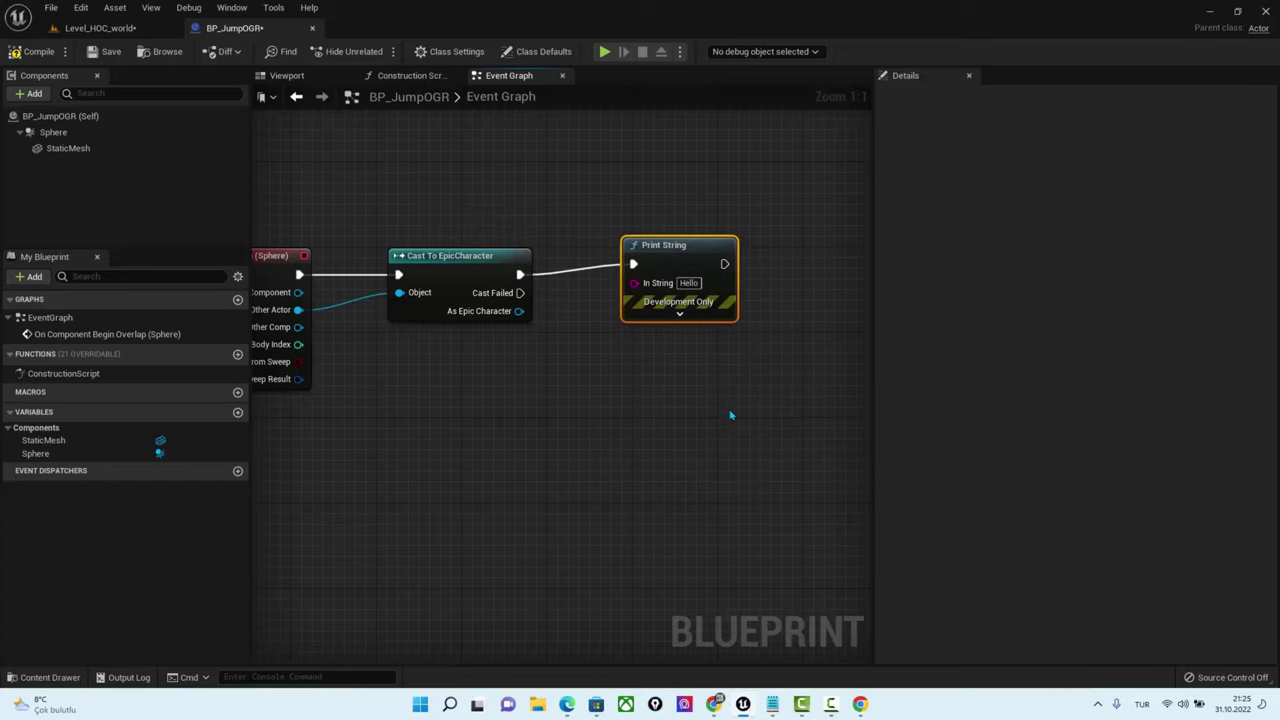
left_click(689, 284)
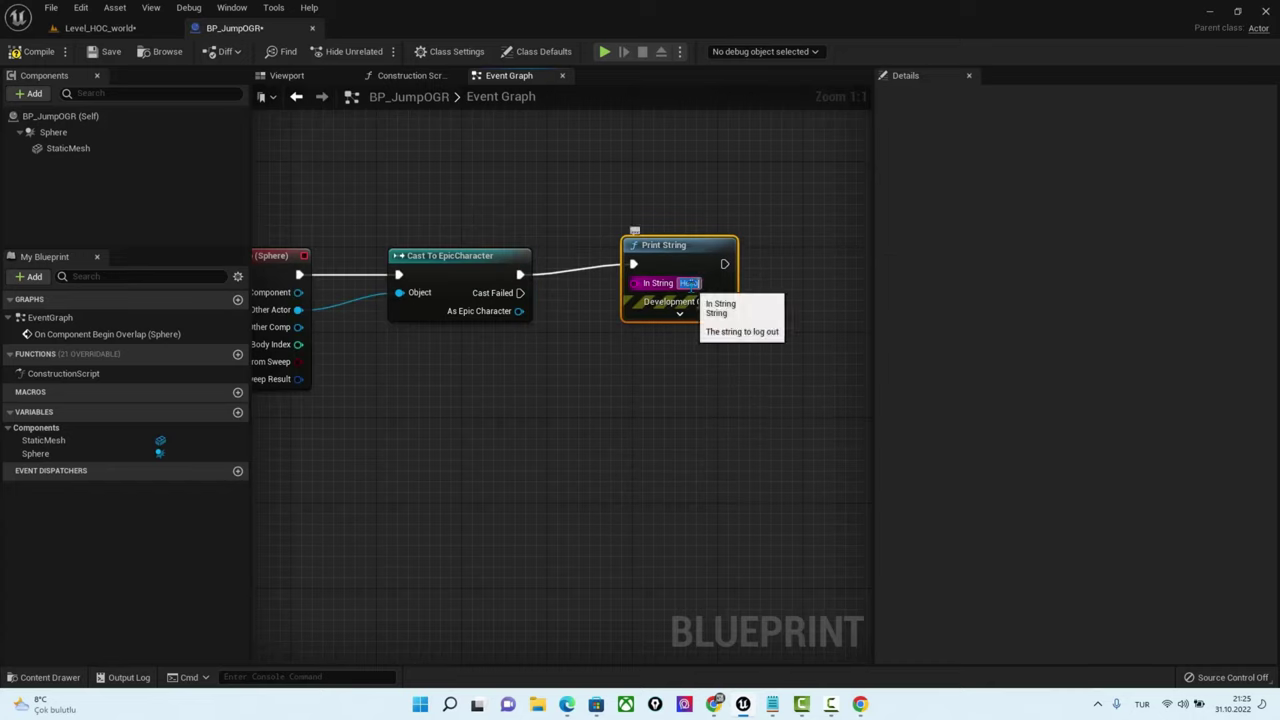
type("Anahtarı Aldın")
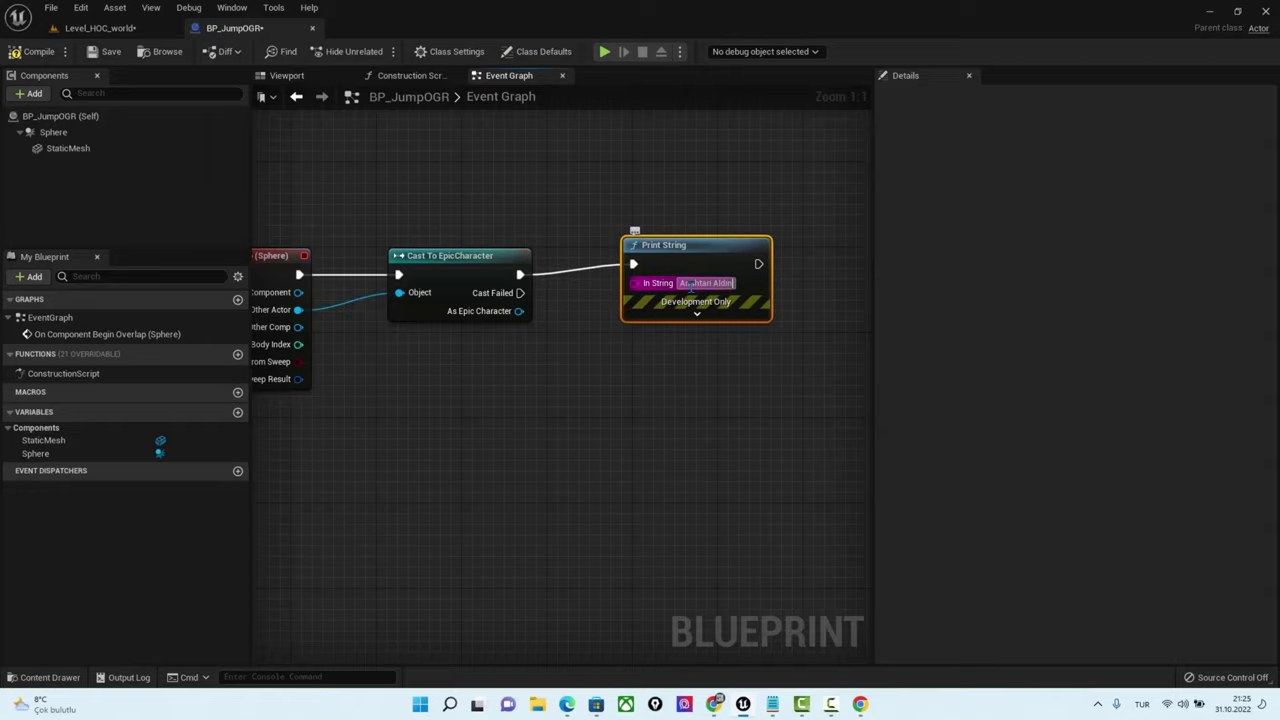
left_click(558, 432)
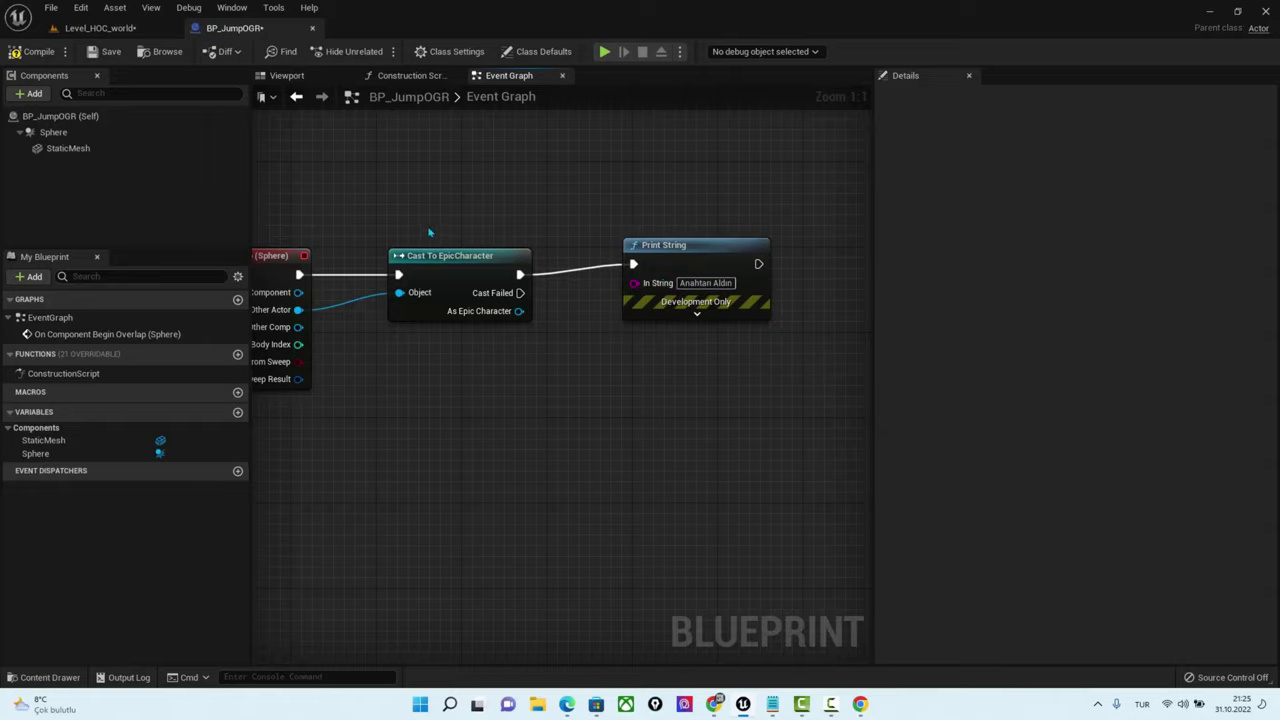
right_click_drag(380, 285, 457, 266)
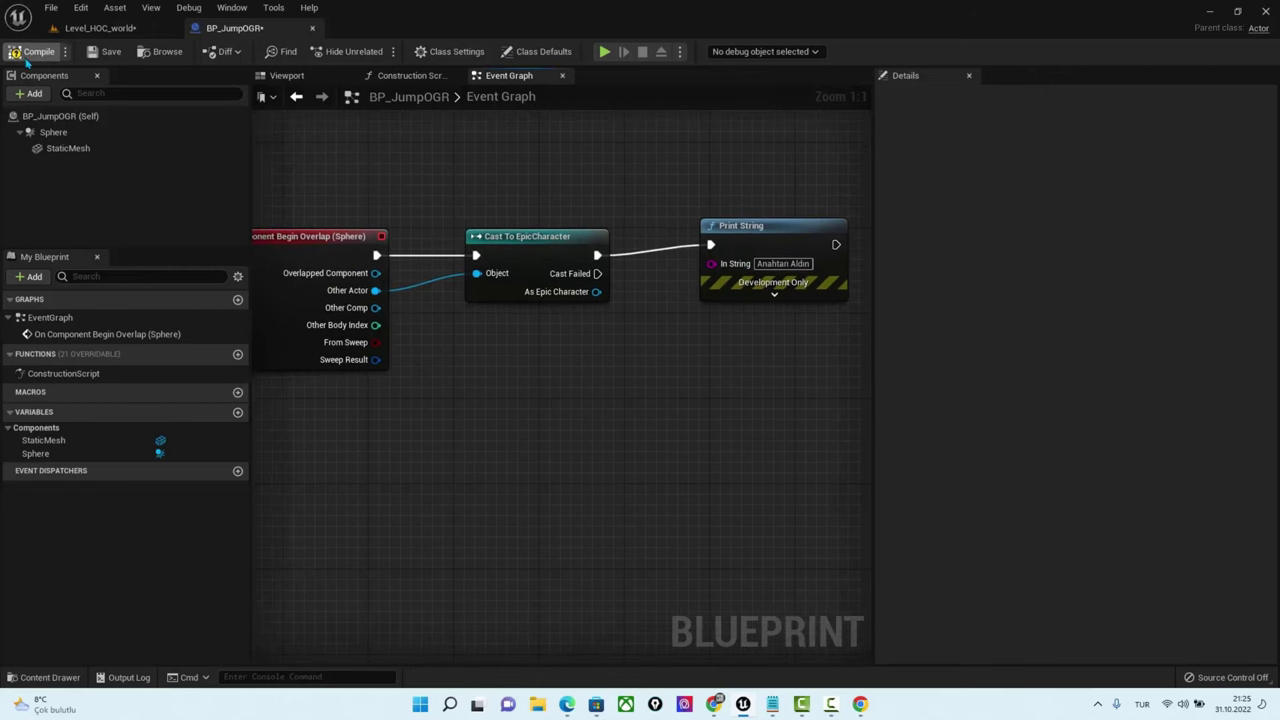
Drag BP_JumpOGR into the level and raise it above the grass to Z 150
left_click(77, 31)
left_click(45, 677)
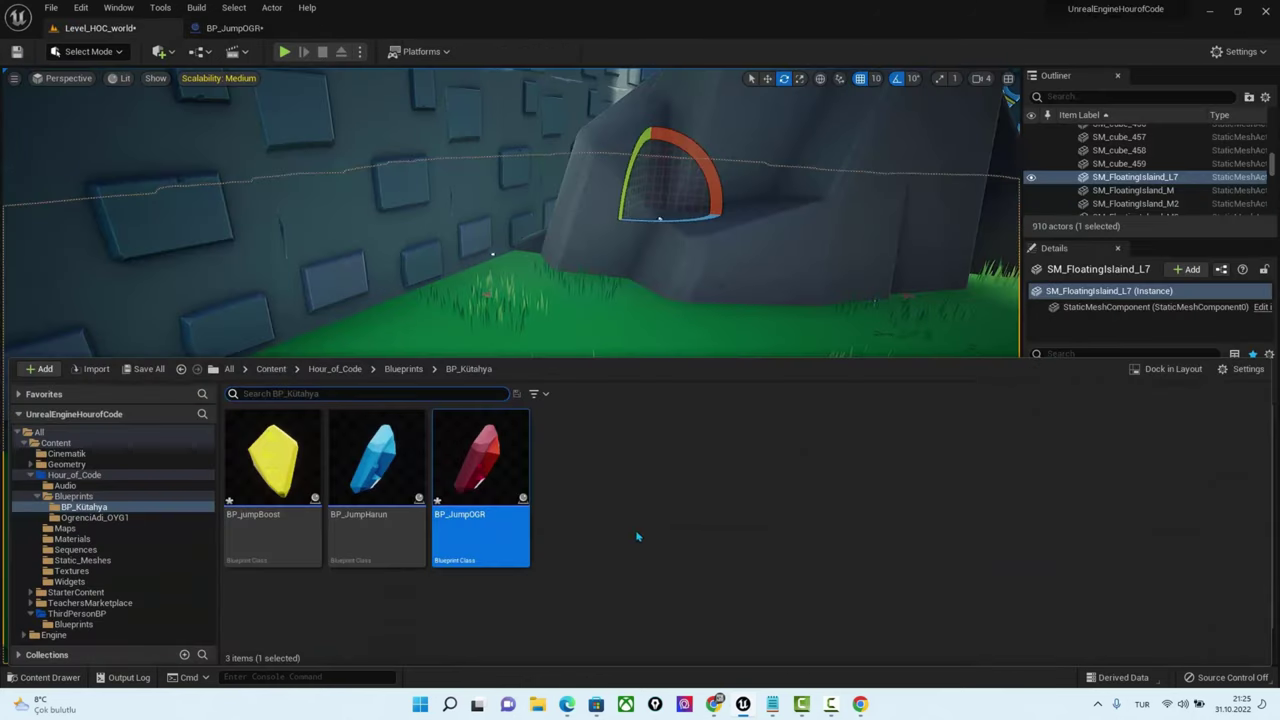
mouse_move(480, 460)
left_mouse_down()
mouse_move(598, 346)
mouse_move(648, 378)
mouse_move(661, 190)
left_mouse_up()
key("w")
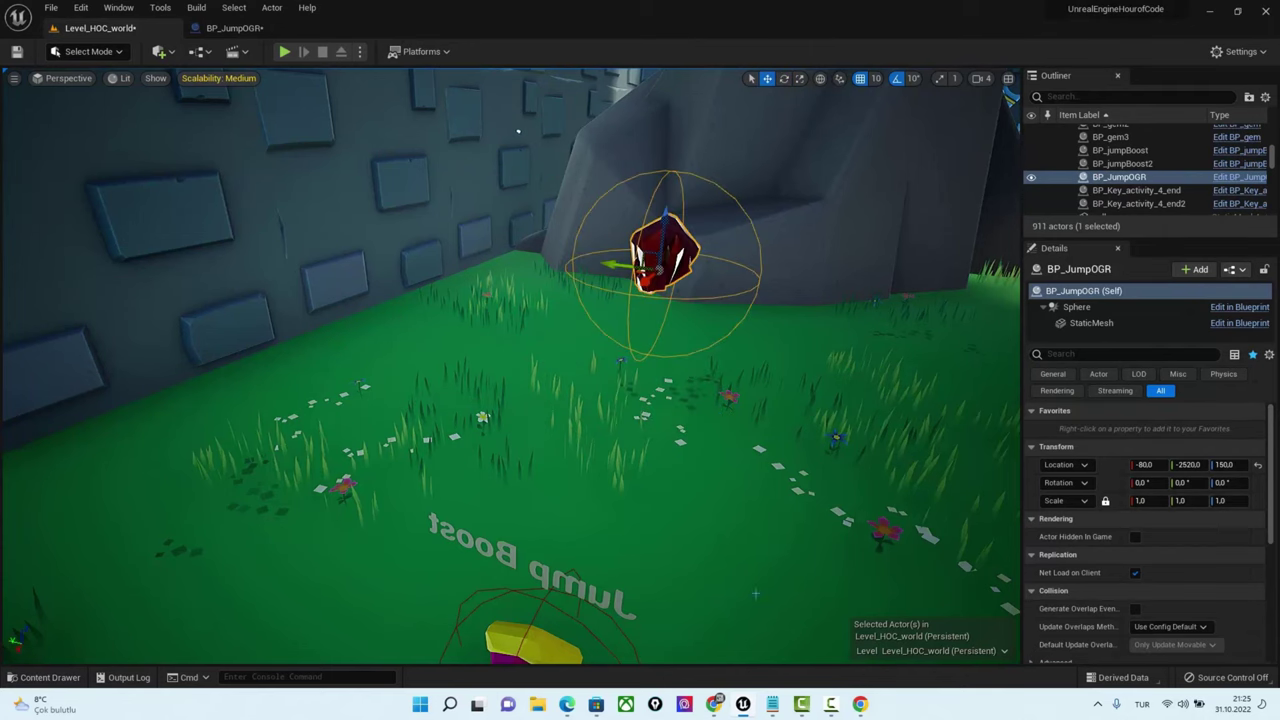
Play From Here, walk the character into the gem to see the message, then stop
right_click(748, 258)
left_click(751, 576)
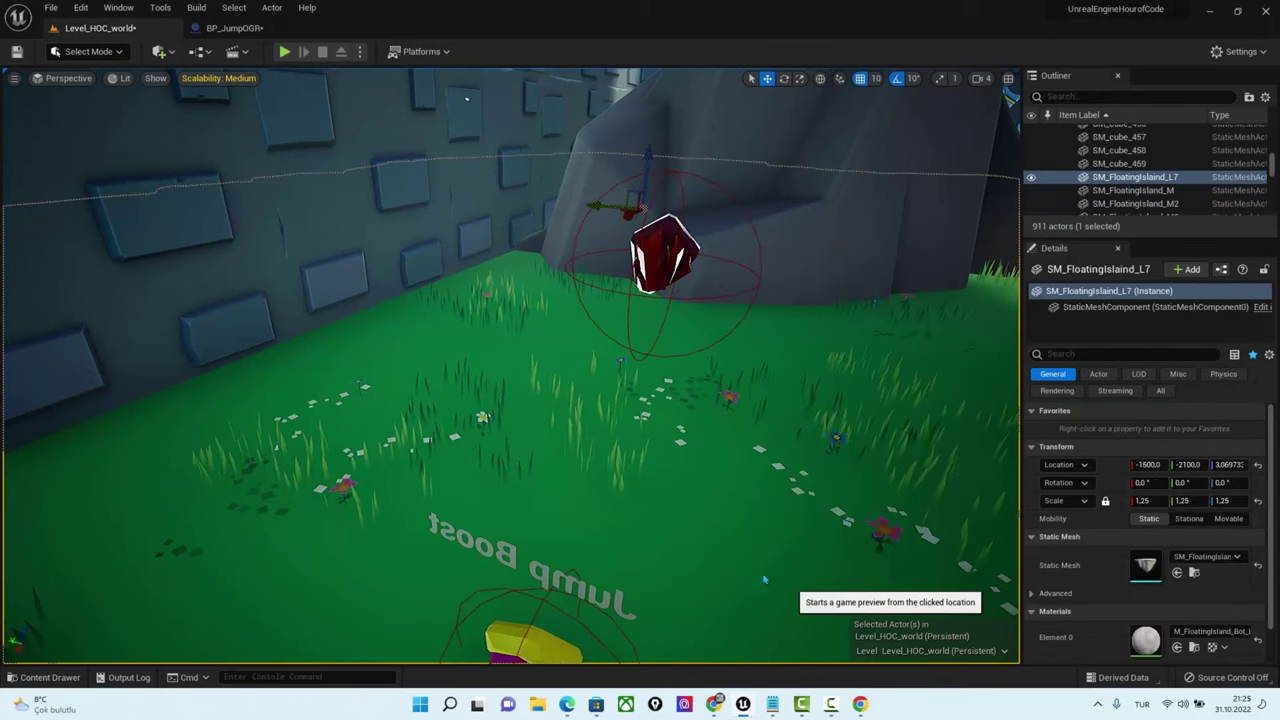
left_click(753, 565)
key("w")
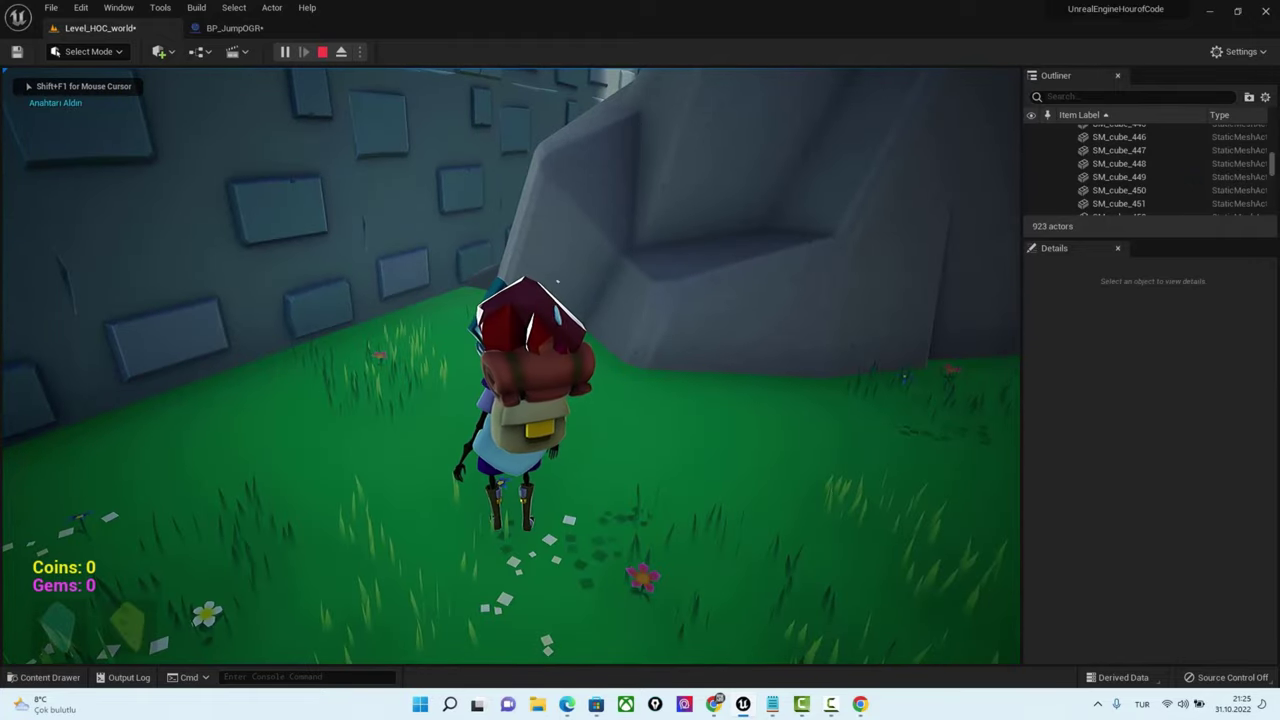
key("s")
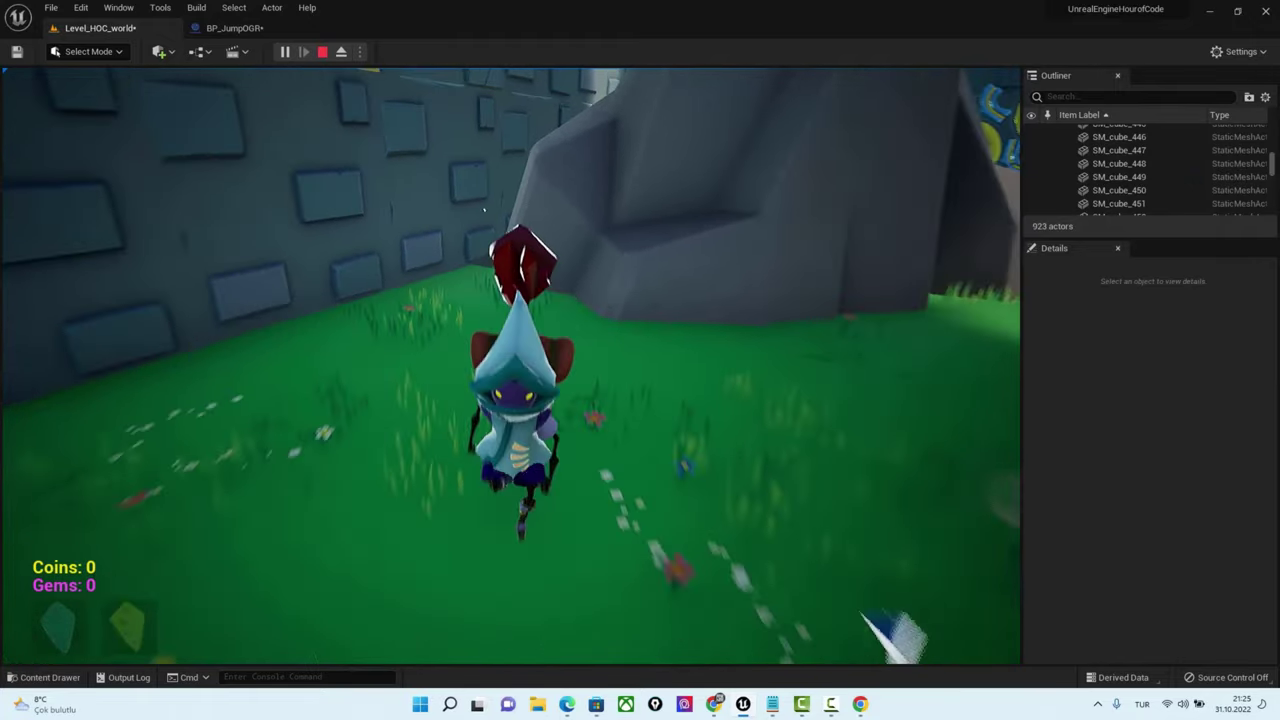
key("w")
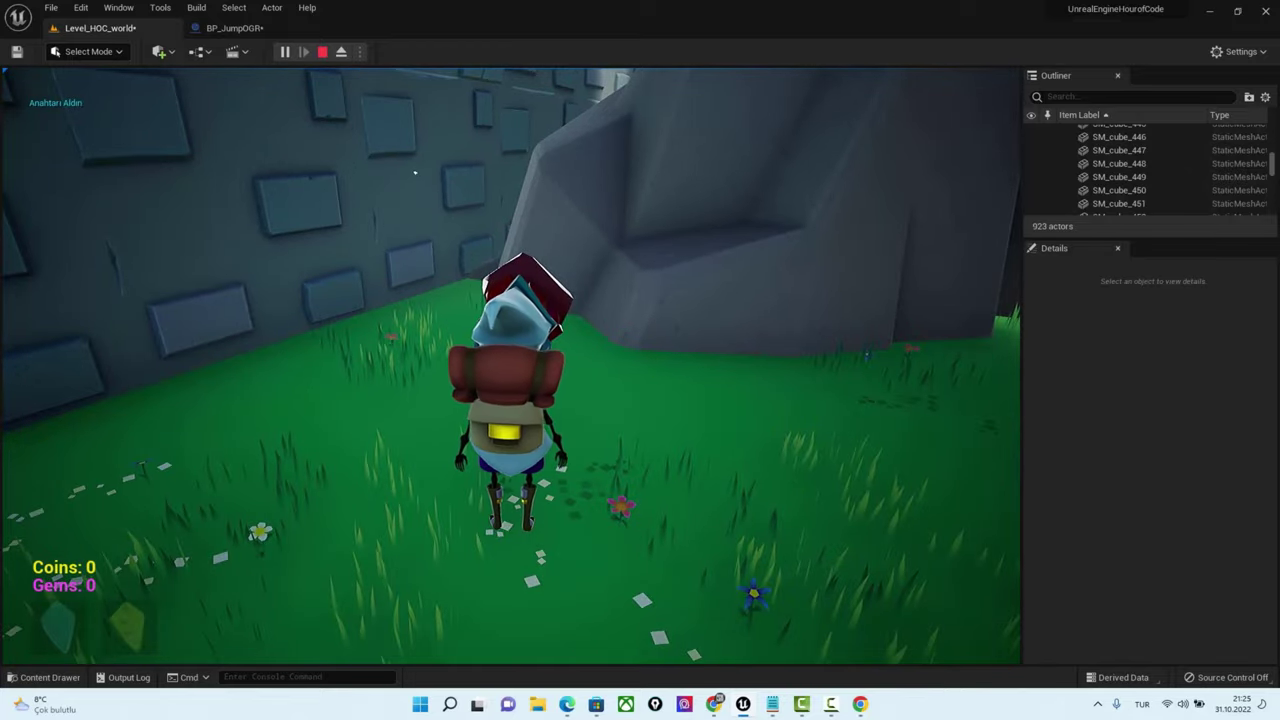
key("Escape")
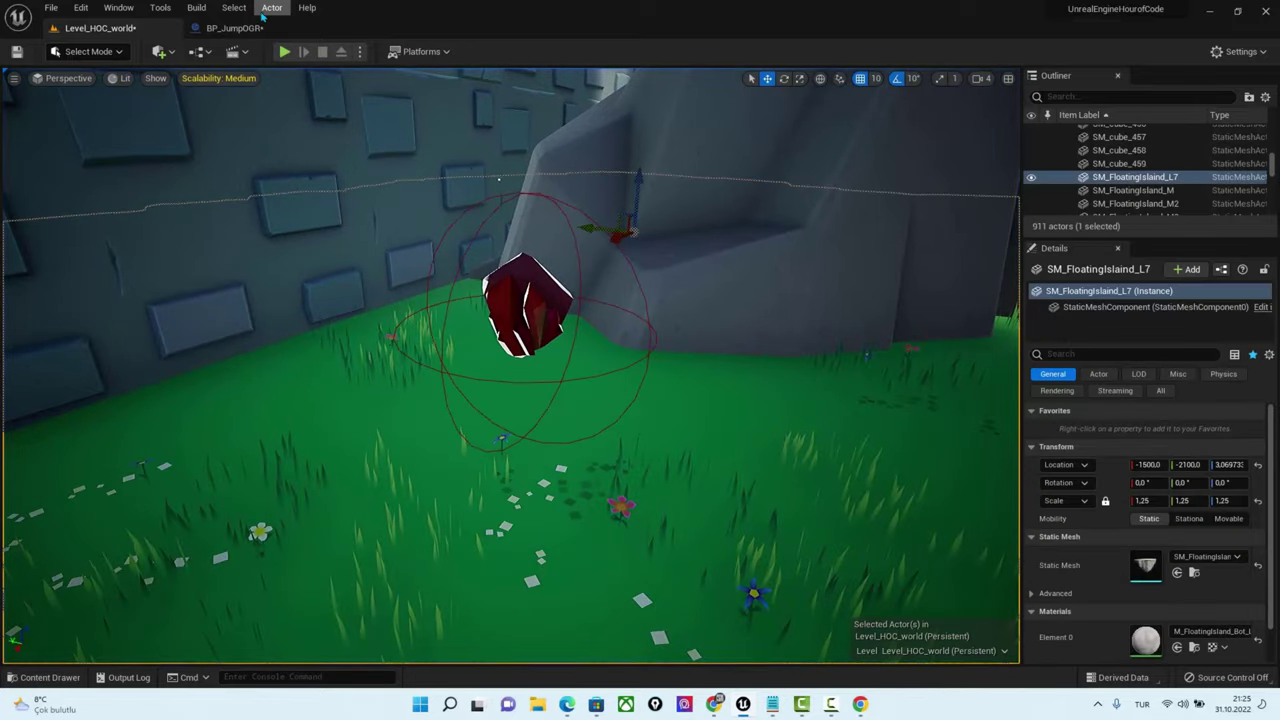
Open EpicCharacter from ThirdPersonBP > Blueprints and search Character Movement's details for 'jump'
left_click(258, 27)
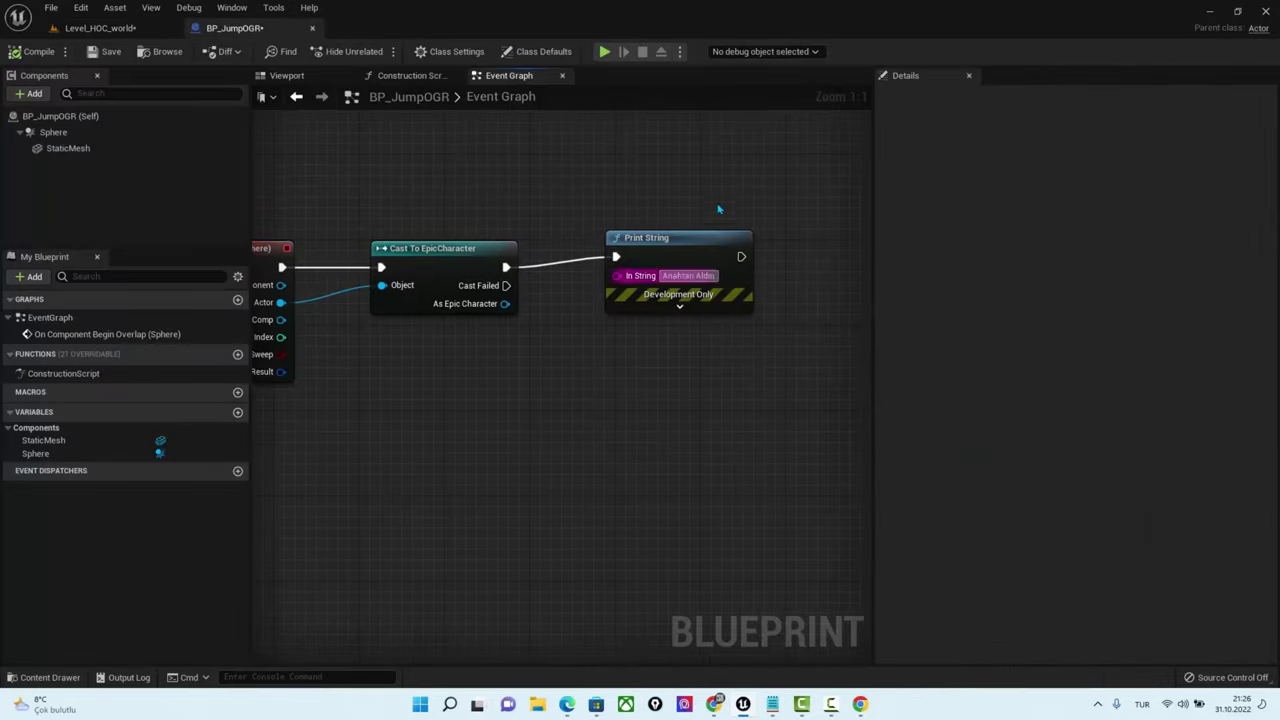
left_click(100, 28)
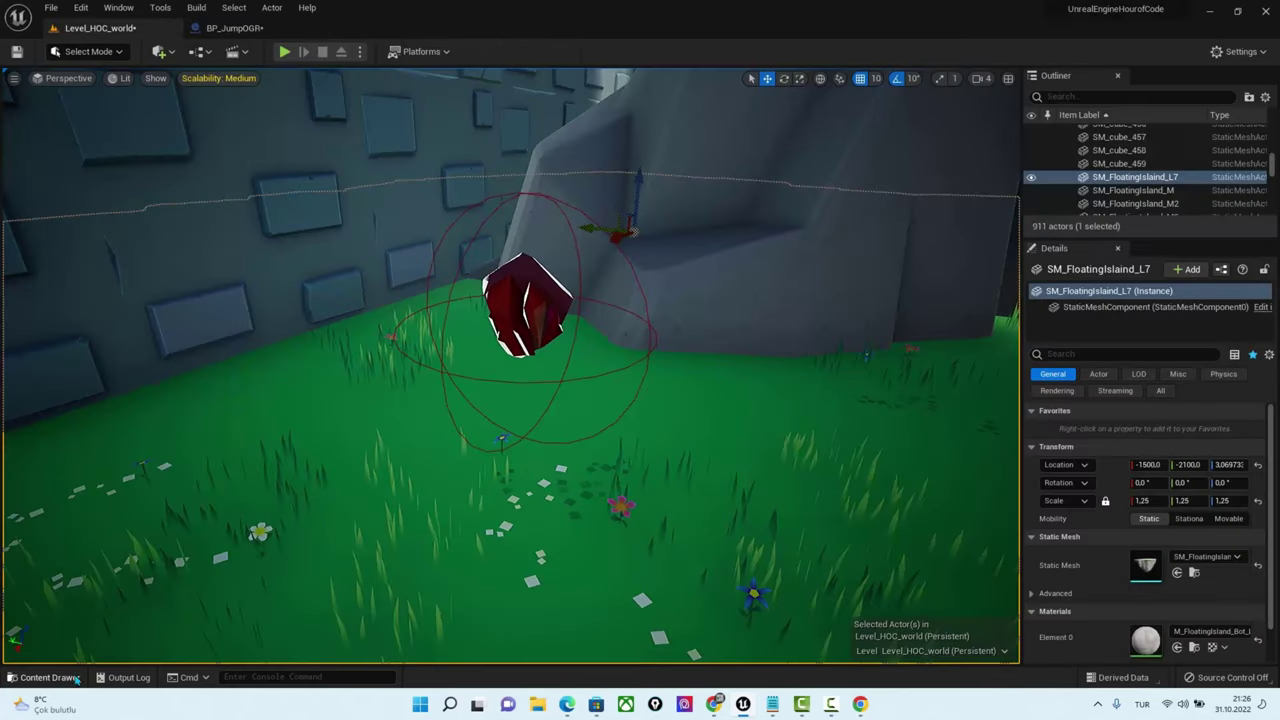
left_click(57, 684)
left_click(272, 369)
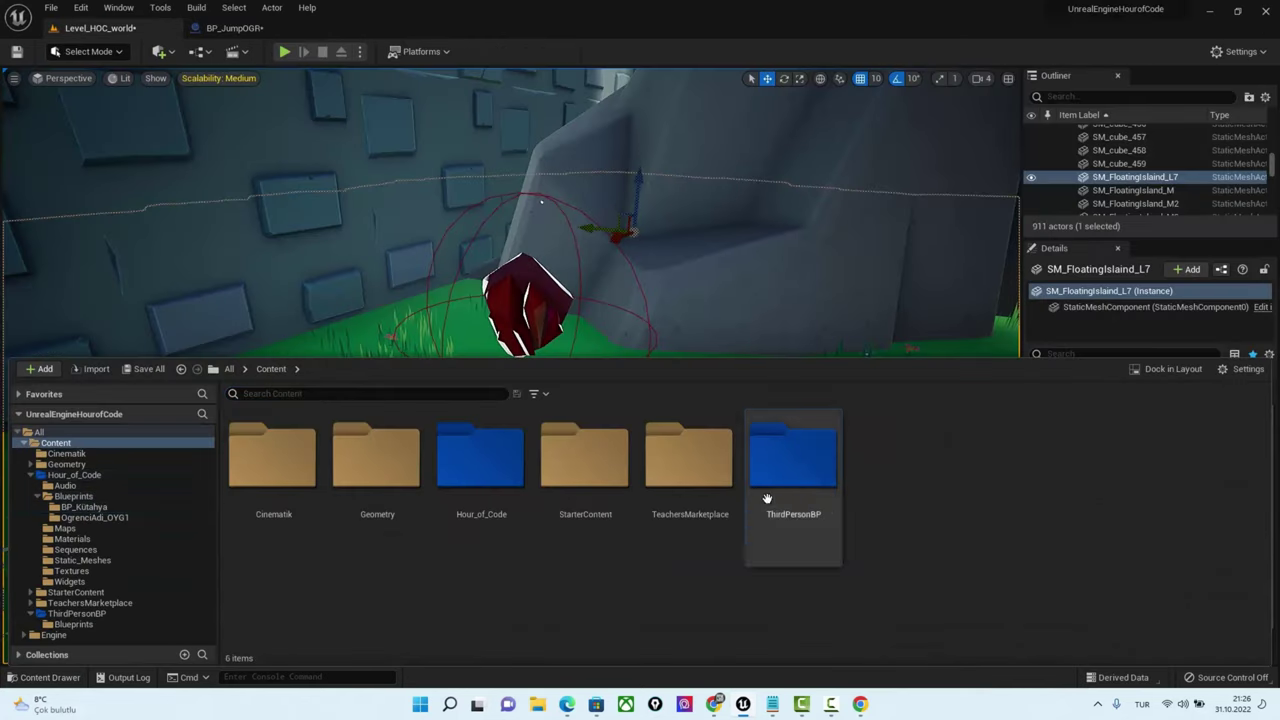
double_click(788, 464)
double_click(313, 464)
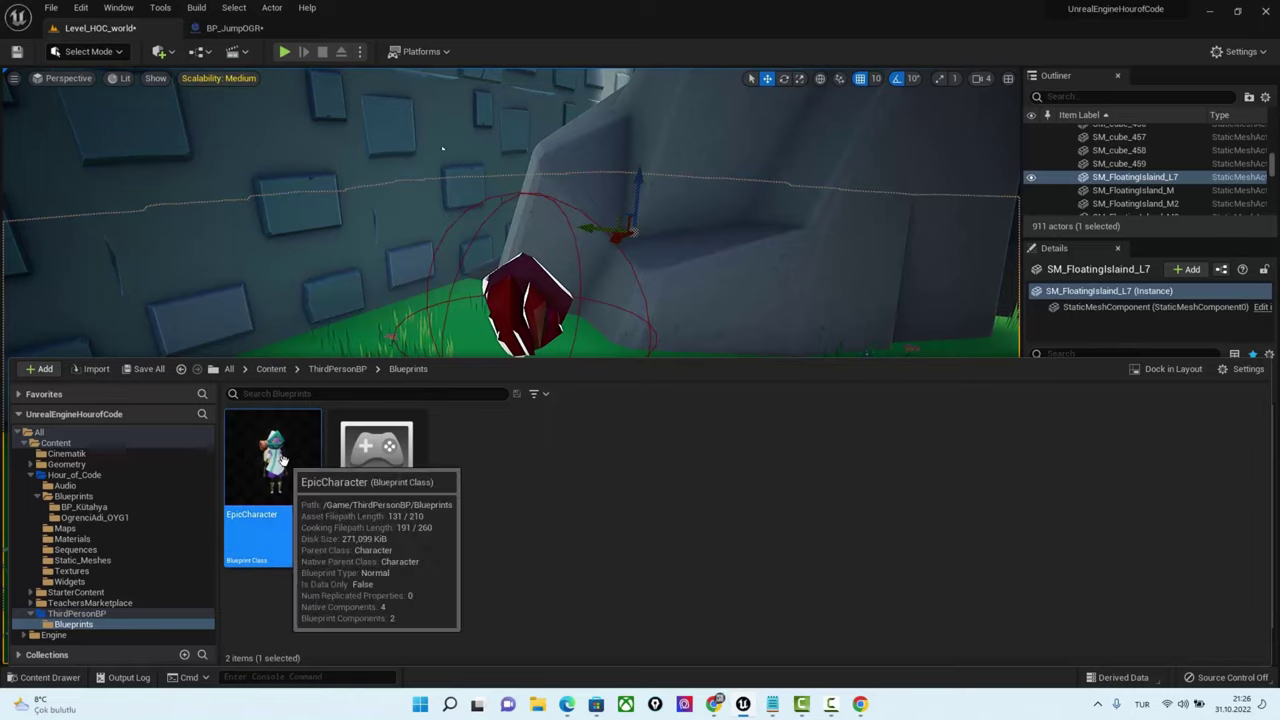
double_click(283, 484)
left_click(310, 79)
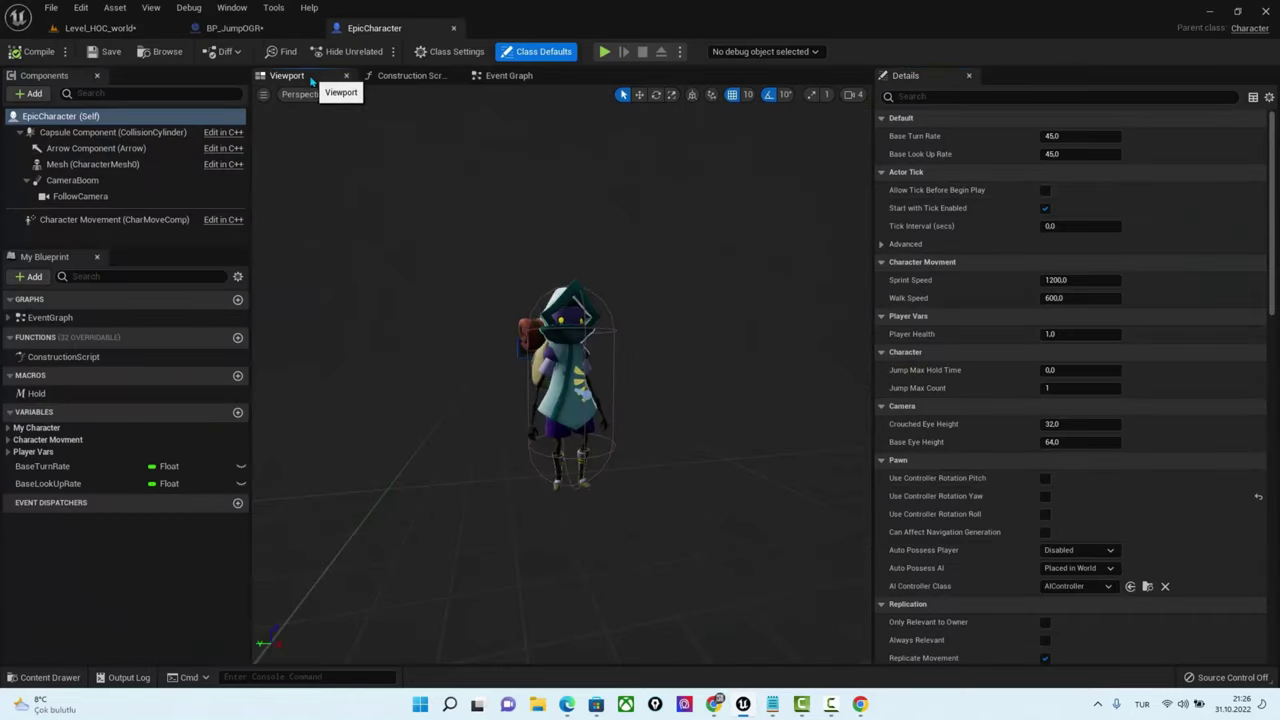
left_click(114, 219)
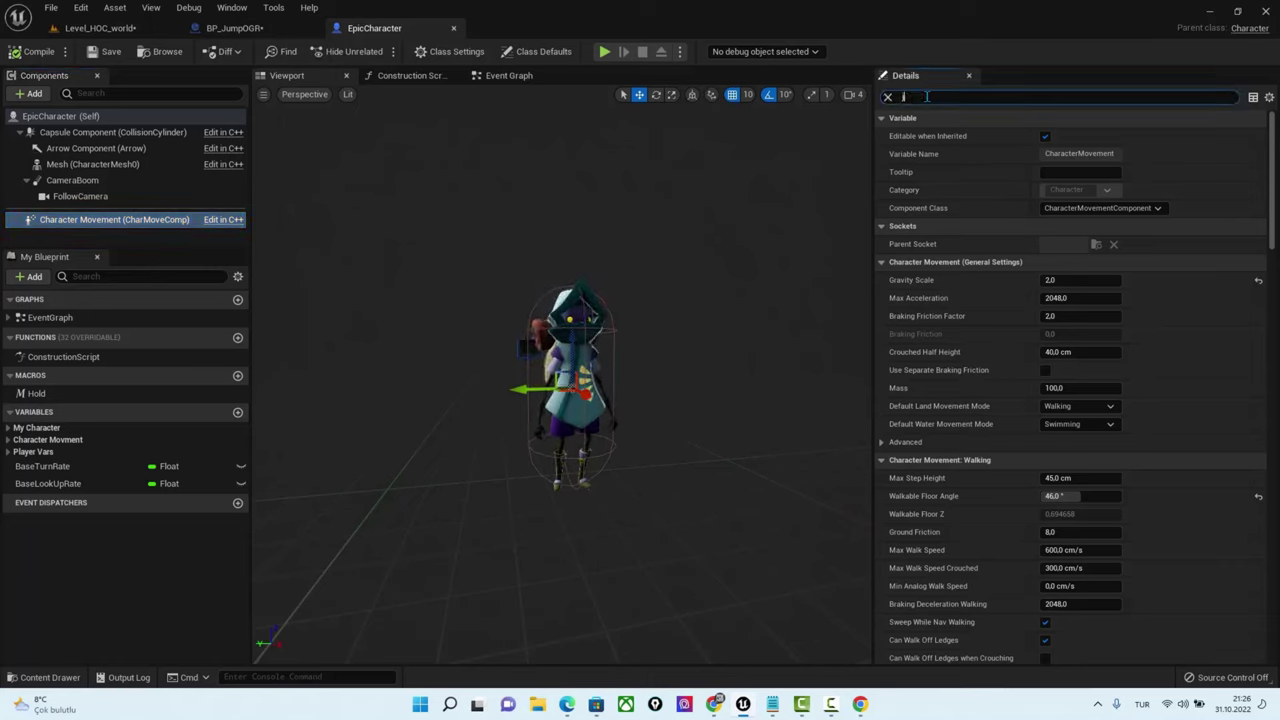
type("jump")
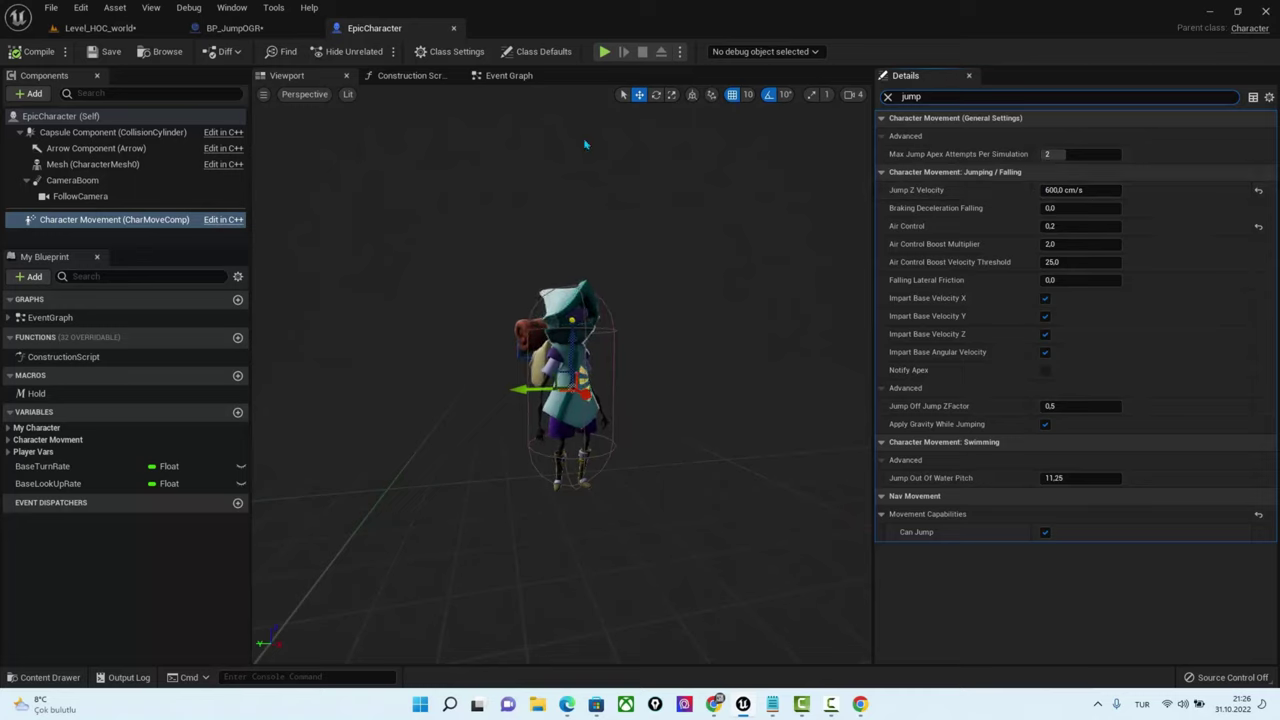
left_click(232, 28)
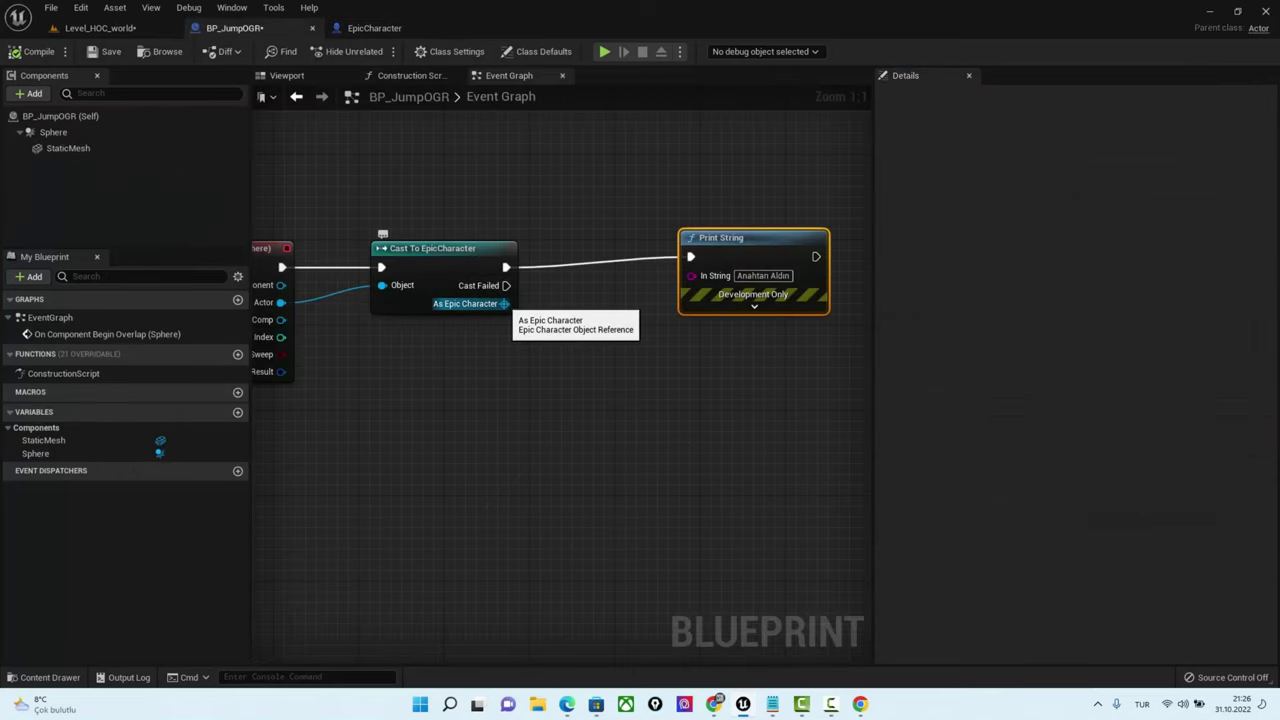
Add a Get Character Movement node from the cast's As Epic Character output
left_click_drag(505, 303, 522, 316)
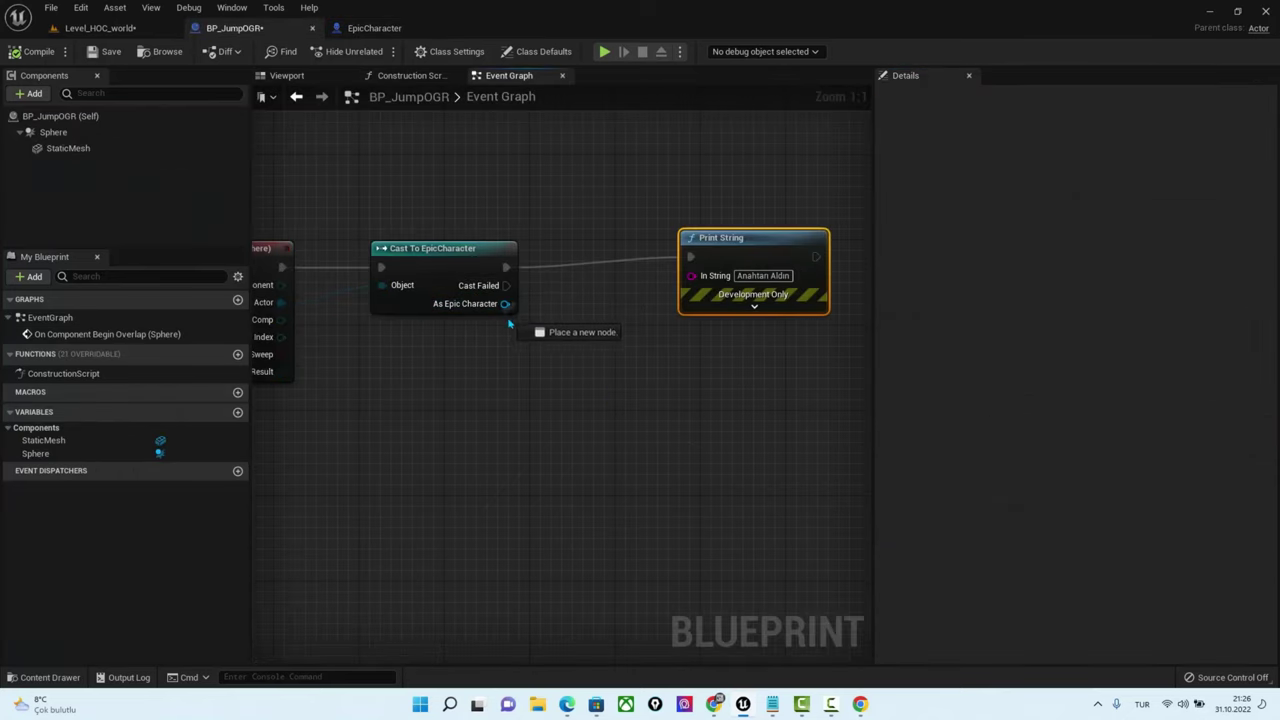
left_click_drag(558, 373, 559, 374)
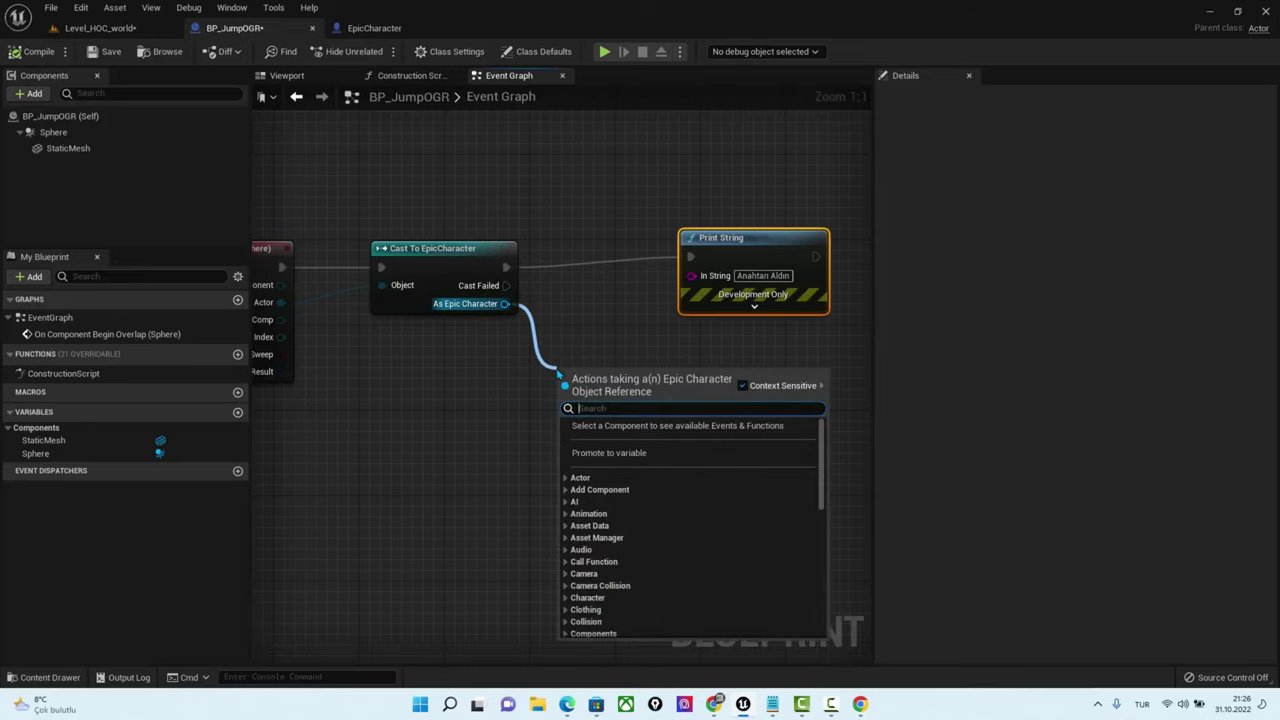
type("character")
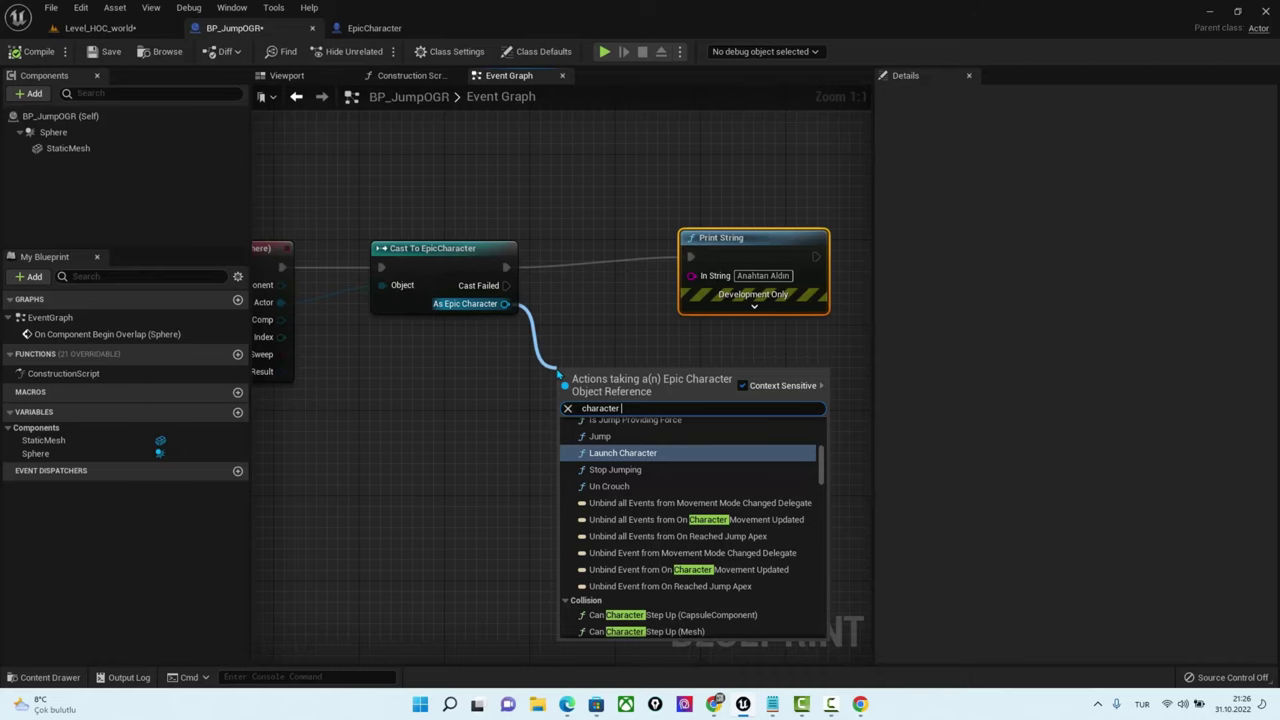
left_click(374, 28)
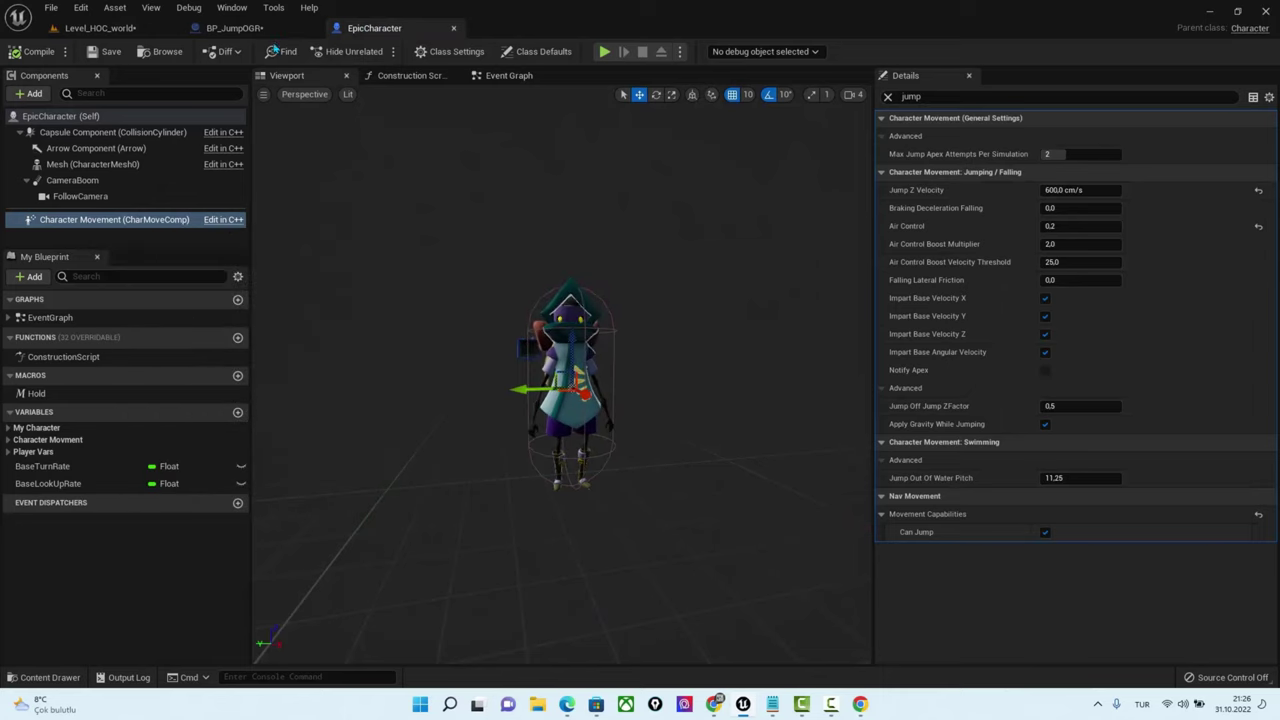
left_click(234, 28)
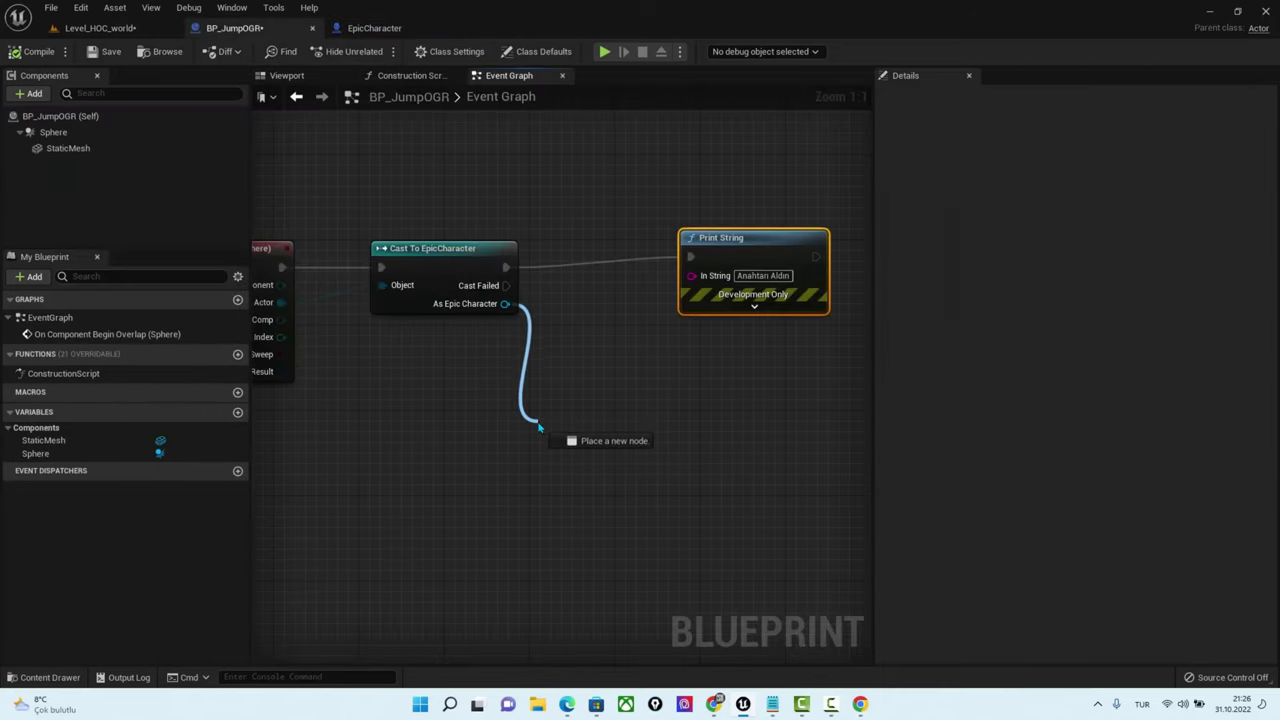
left_click_drag(506, 303, 538, 427)
type("character")
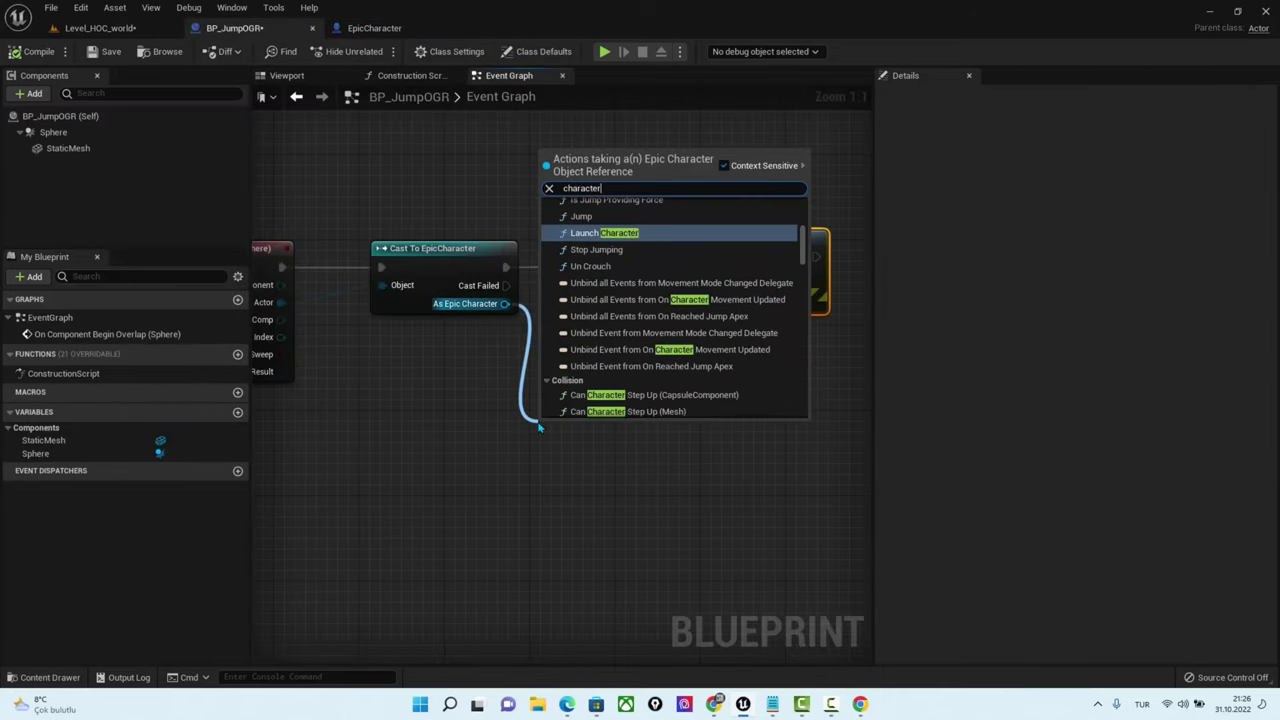
type(" move")
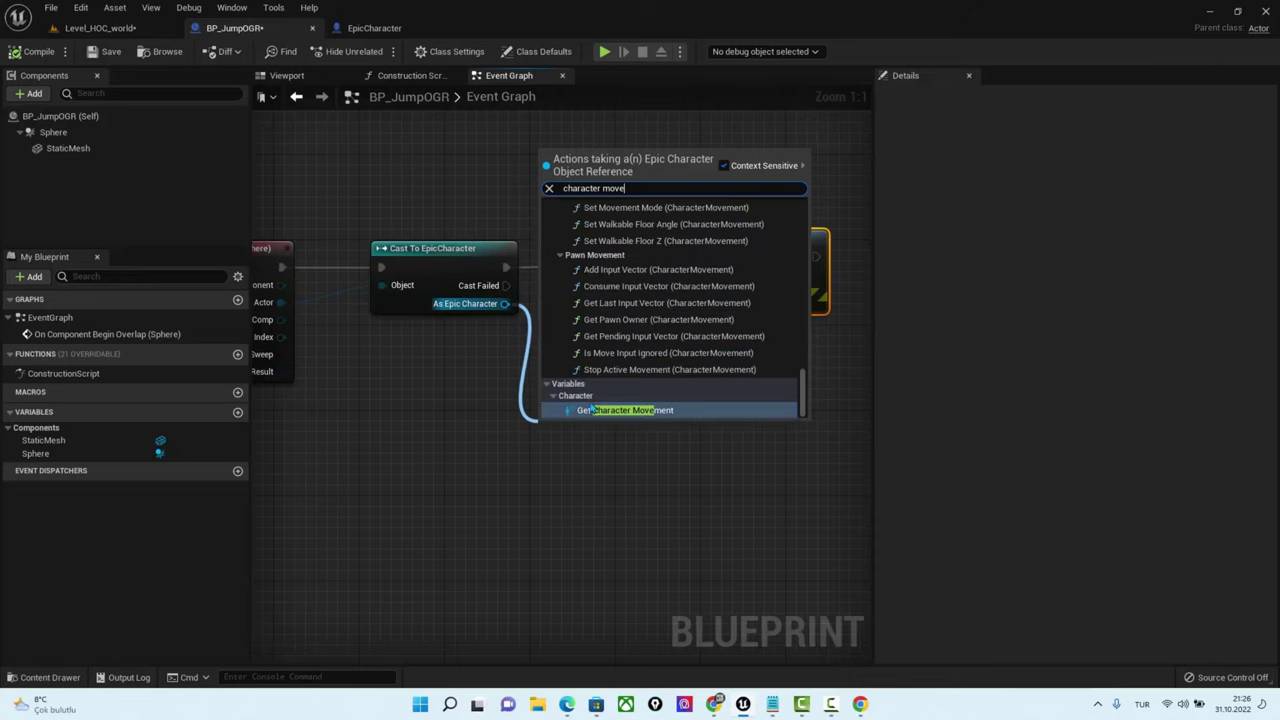
left_click(592, 410)
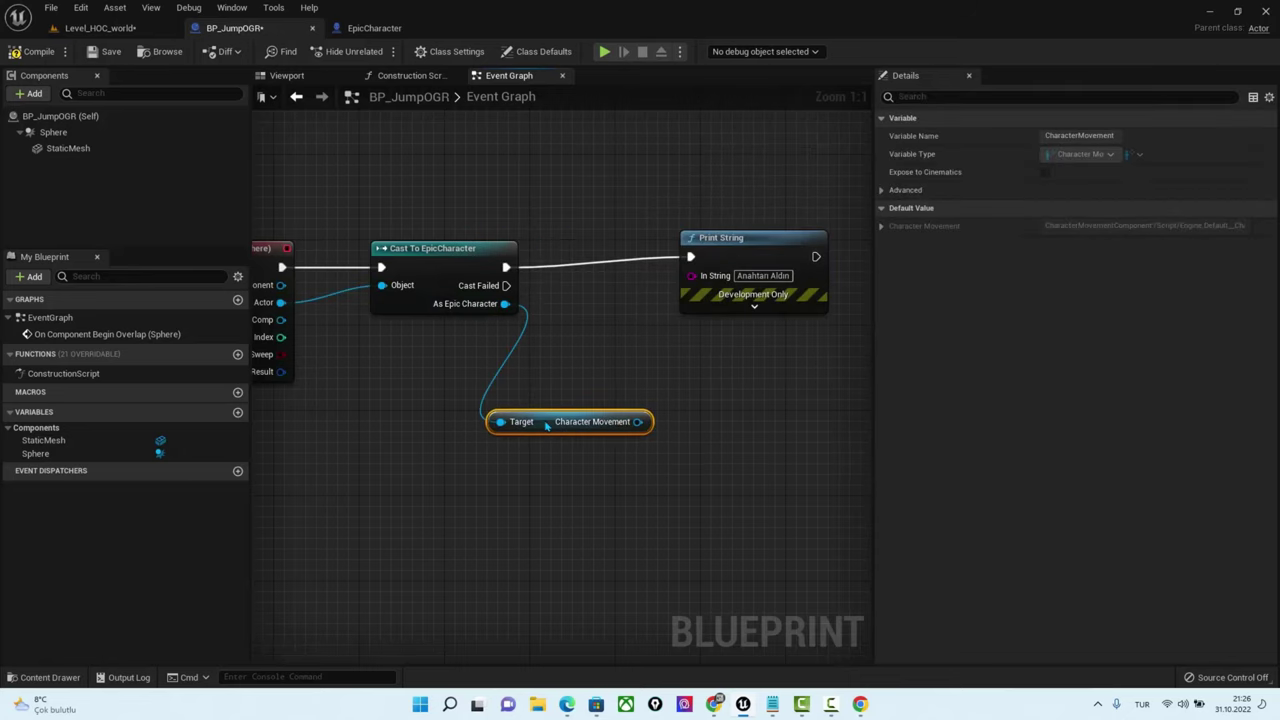
Add a Set Jump Z Velocity node fed by Character Movement
left_click(374, 28)
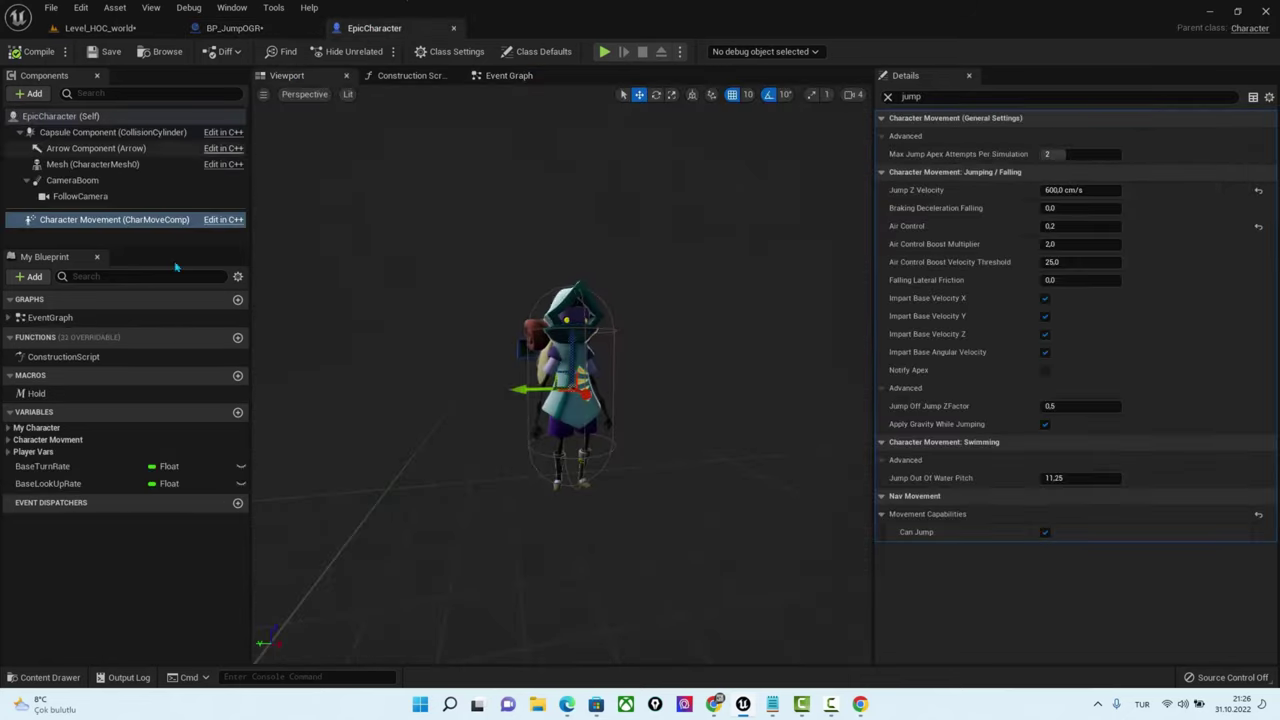
left_click(922, 198)
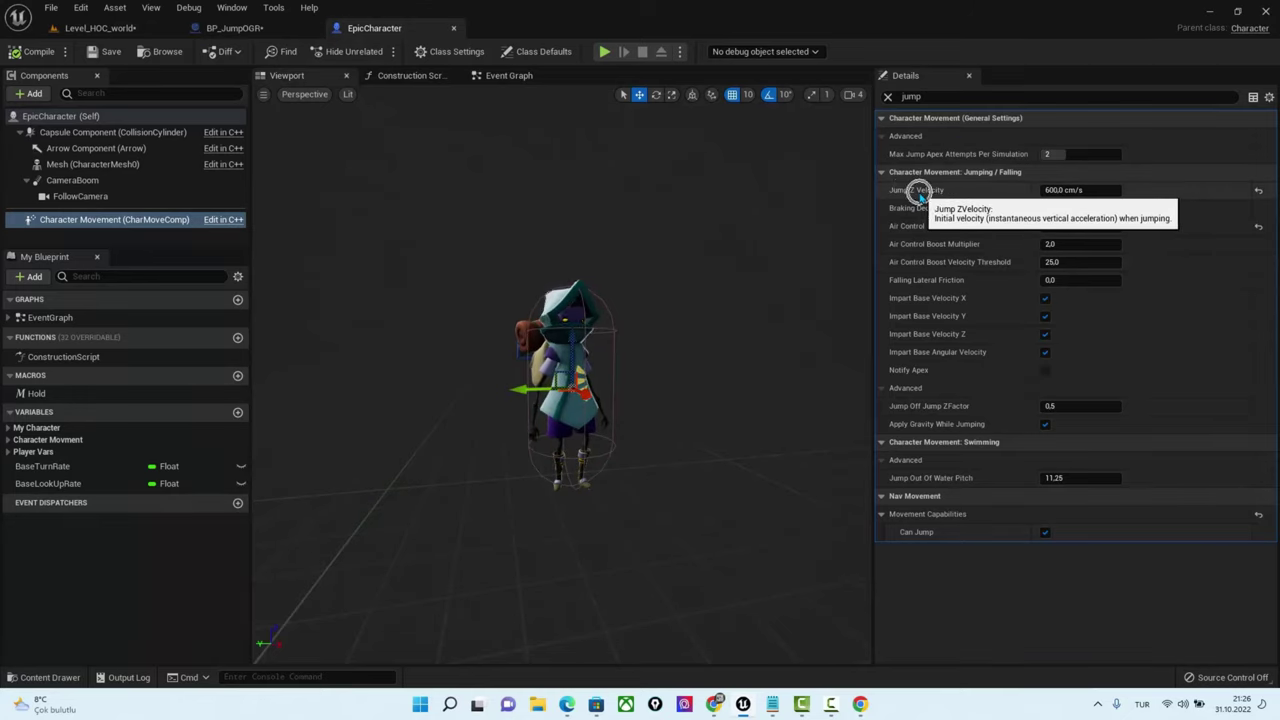
left_click(227, 30)
left_click_drag(638, 421, 724, 392)
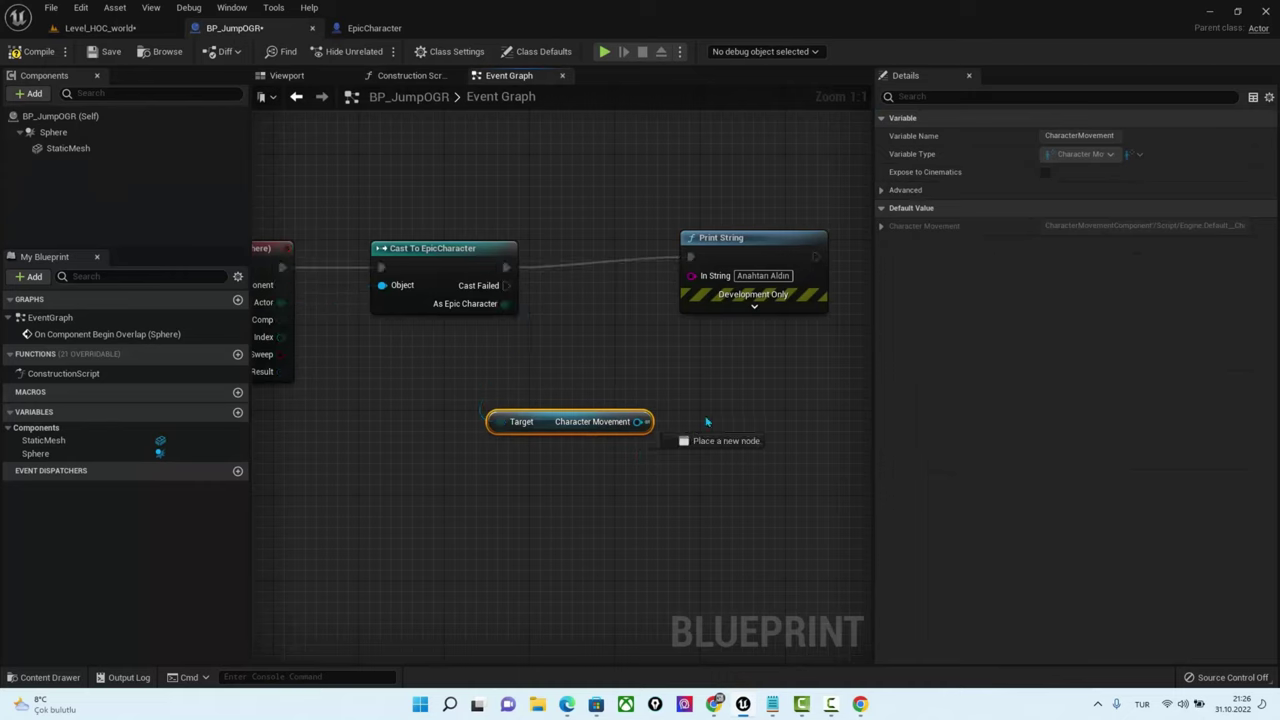
type("Ju")
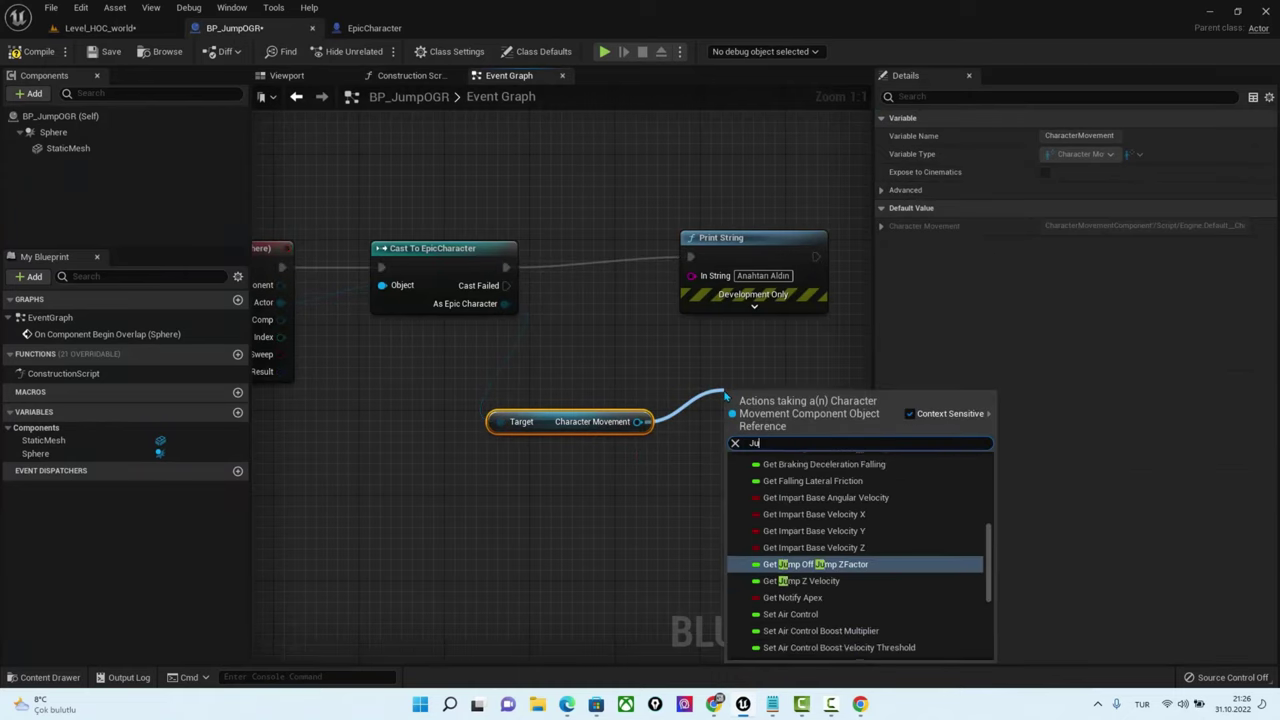
type("mp z")
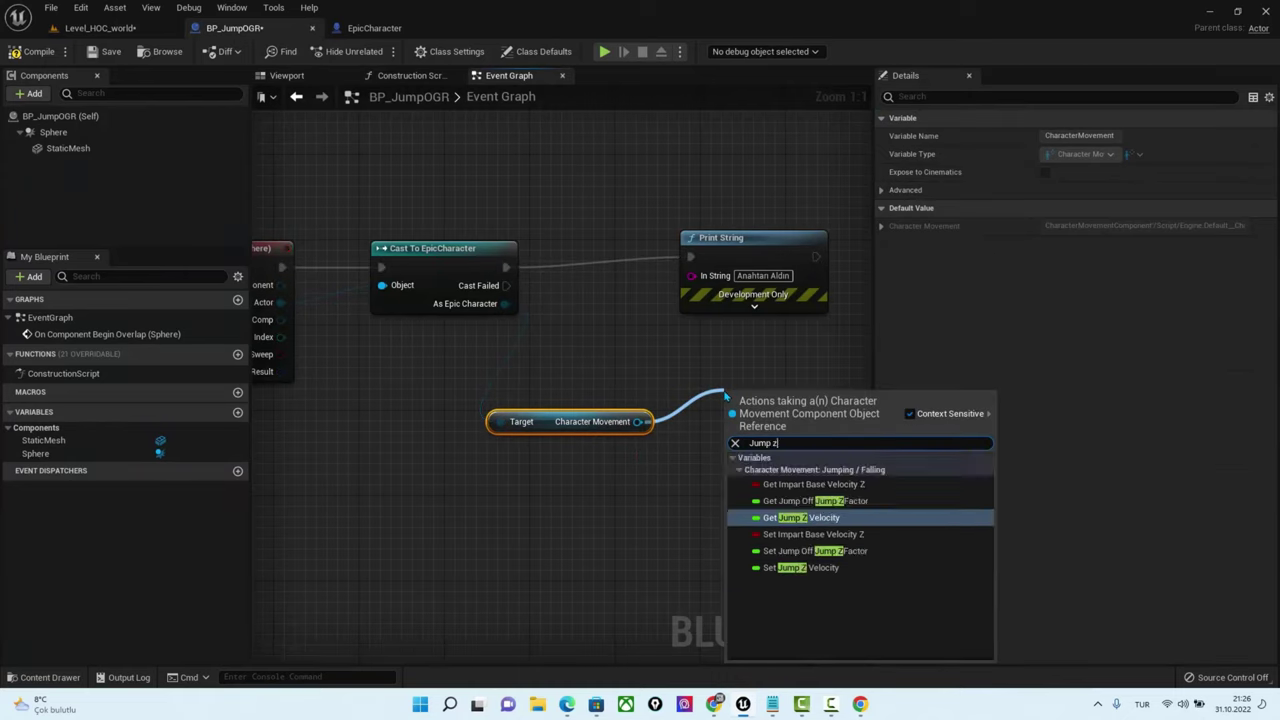
left_click(800, 567)
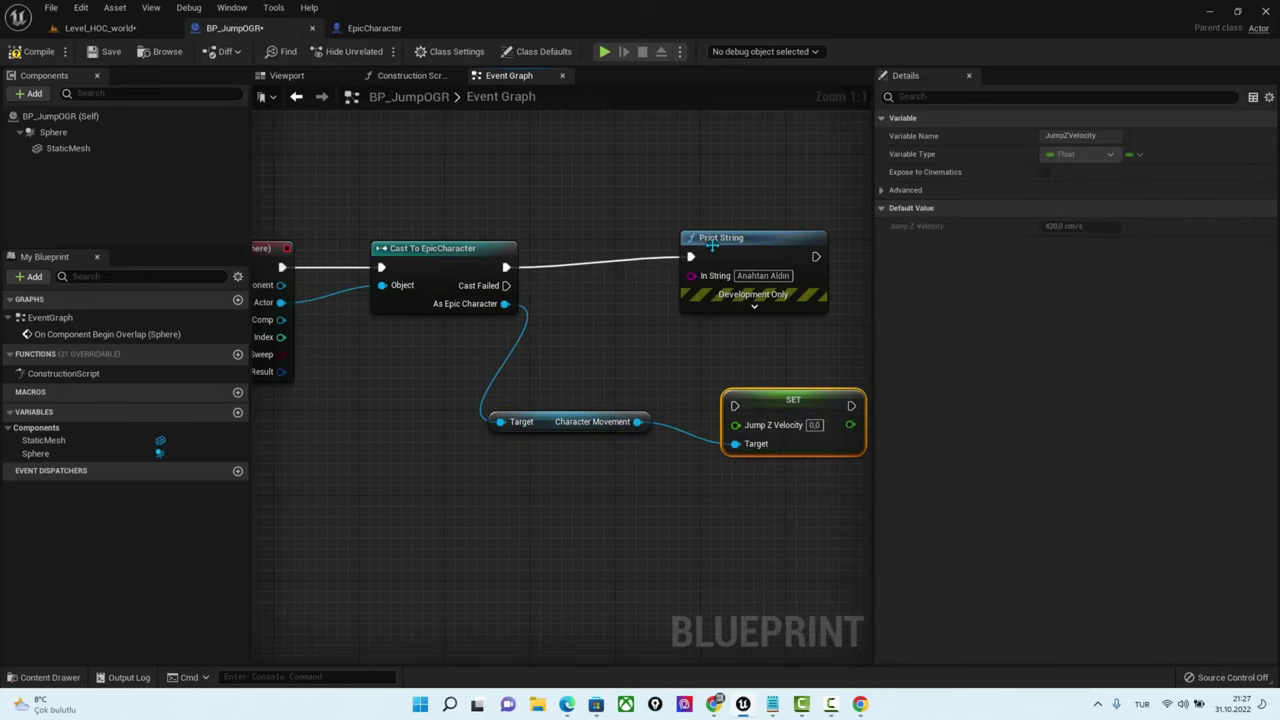
Wire the cast's execution through SET into Print String and tidy the node layout
left_click_drag(748, 244, 778, 191)
left_click_drag(832, 437, 736, 340)
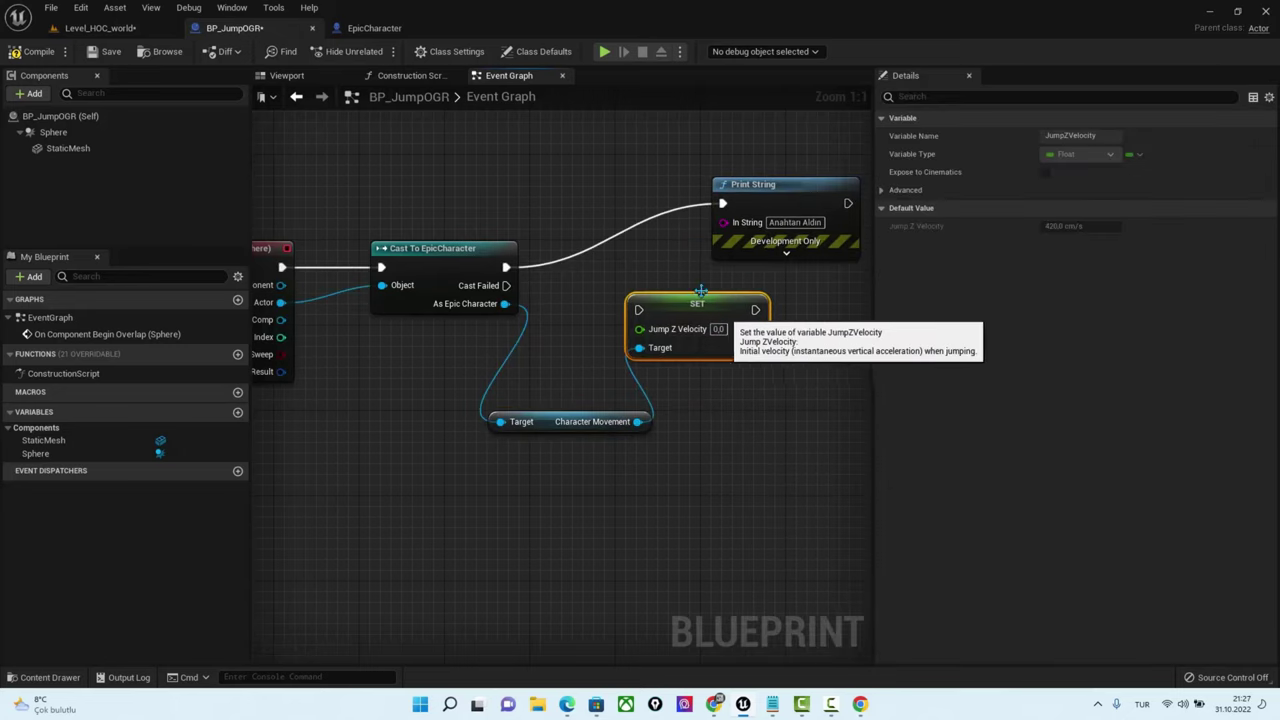
right_click_drag(830, 434, 705, 439)
left_click_drag(640, 190, 735, 233)
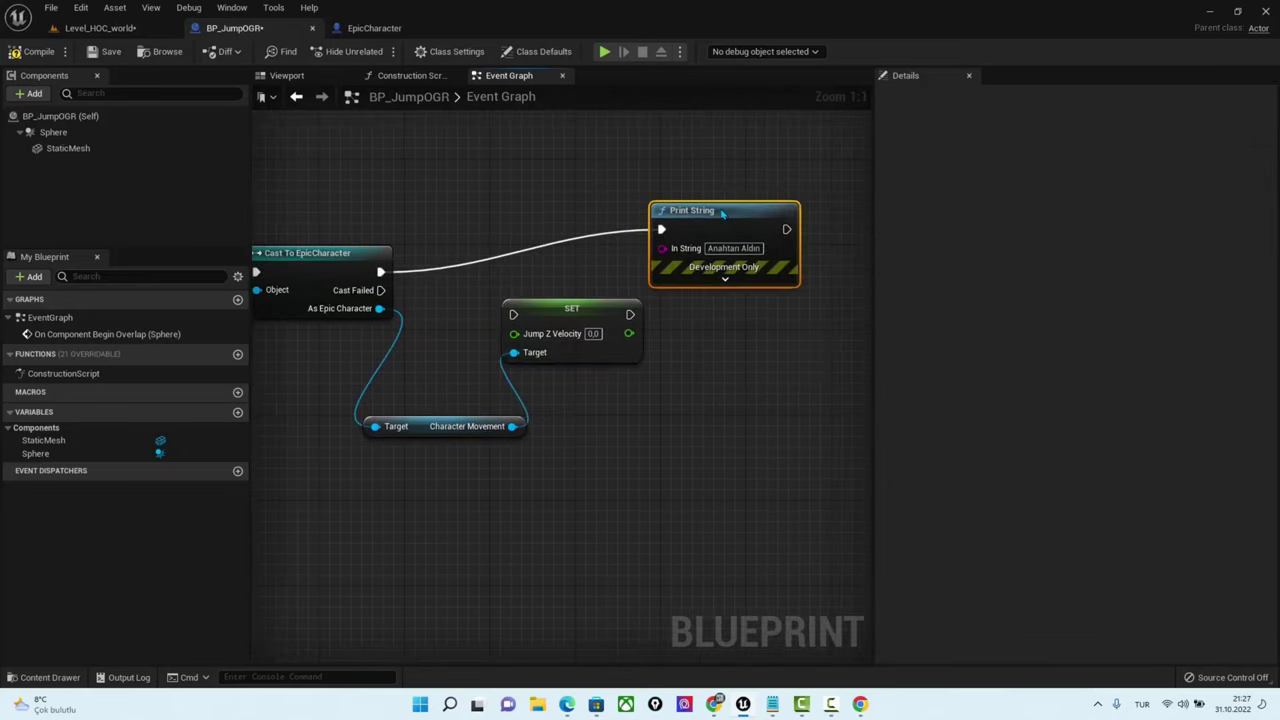
left_click_drag(379, 271, 513, 315)
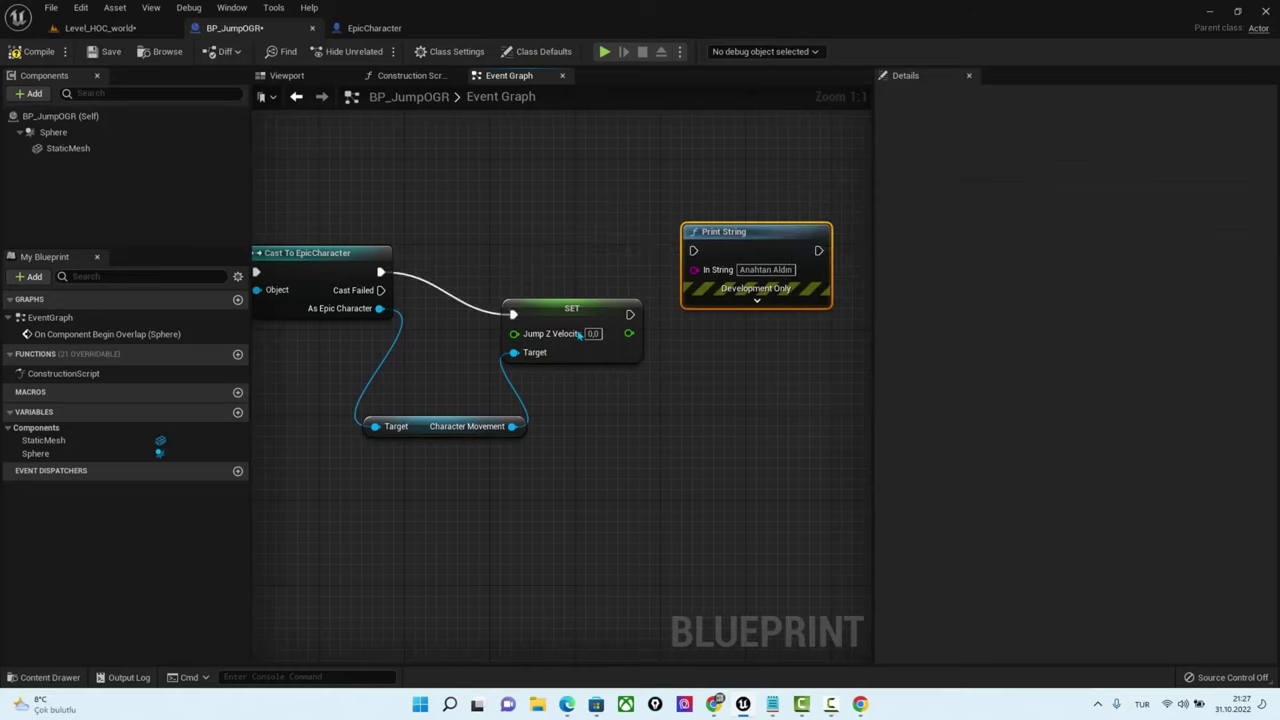
left_click_drag(630, 316, 630, 284)
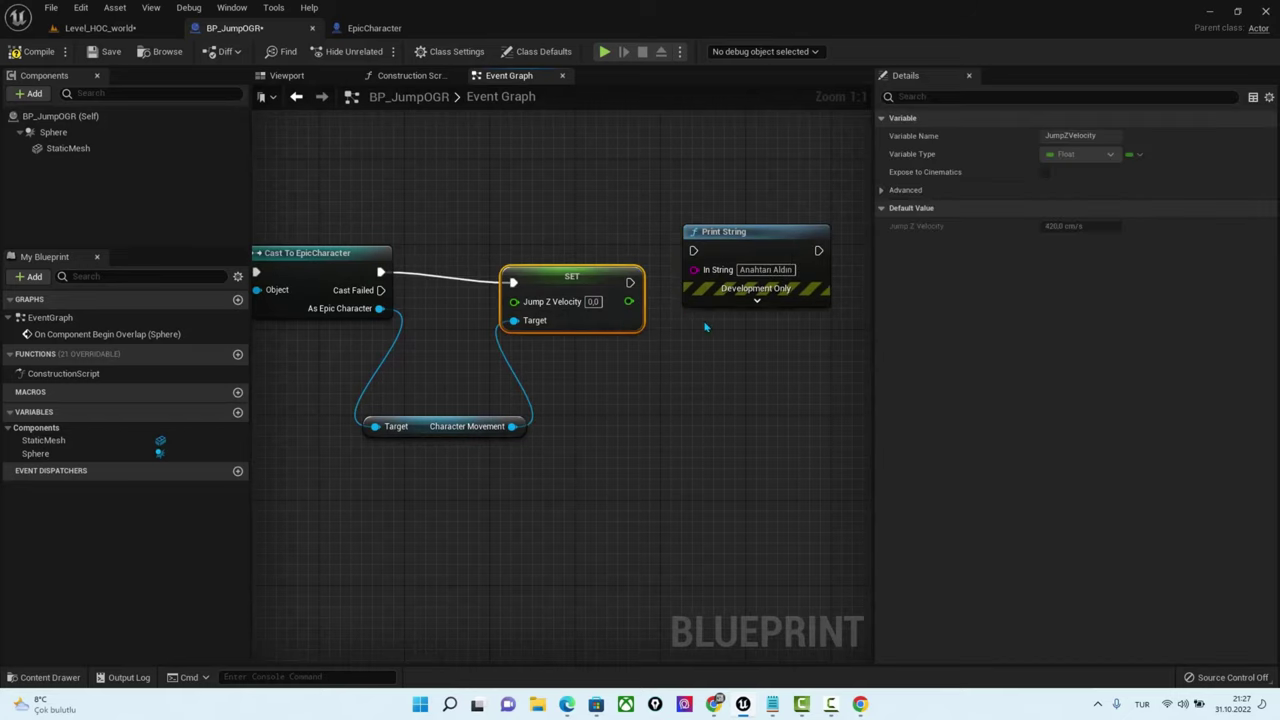
left_click_drag(727, 233, 747, 243)
mouse_move(630, 284)
left_mouse_down()
mouse_move(680, 300)
mouse_move(714, 262)
left_mouse_up()
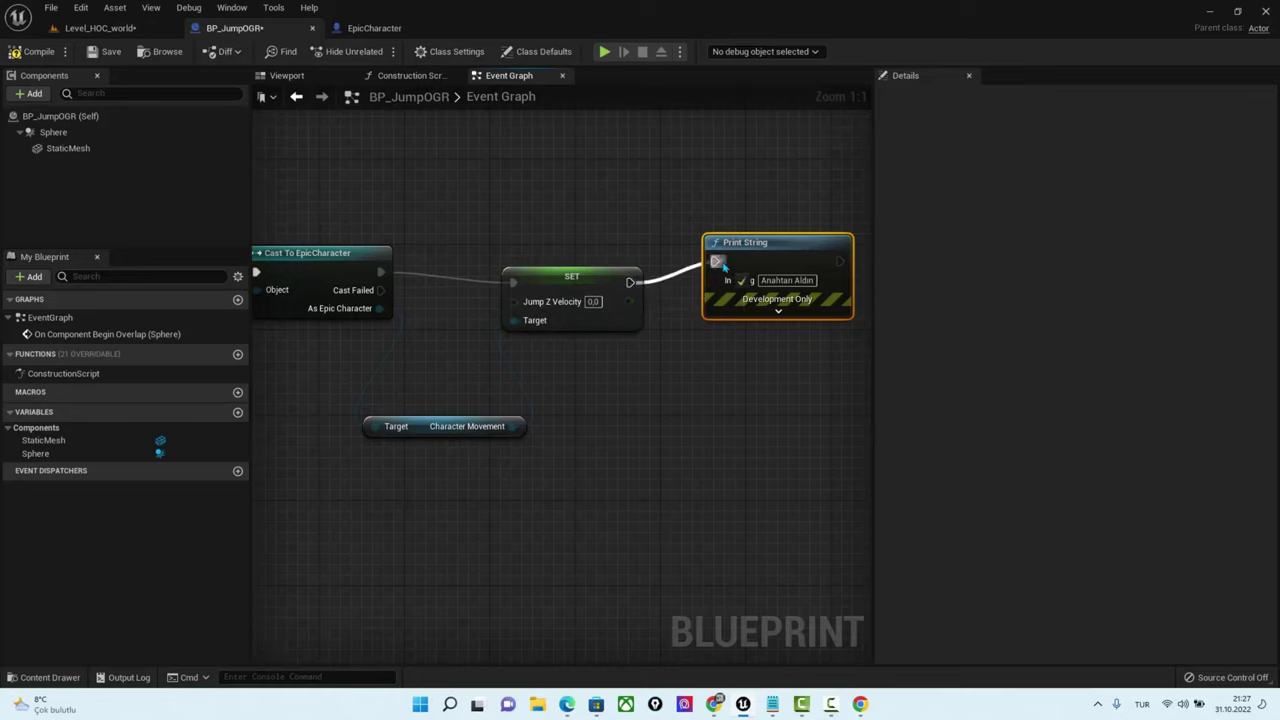
left_click_drag(570, 300, 570, 279)
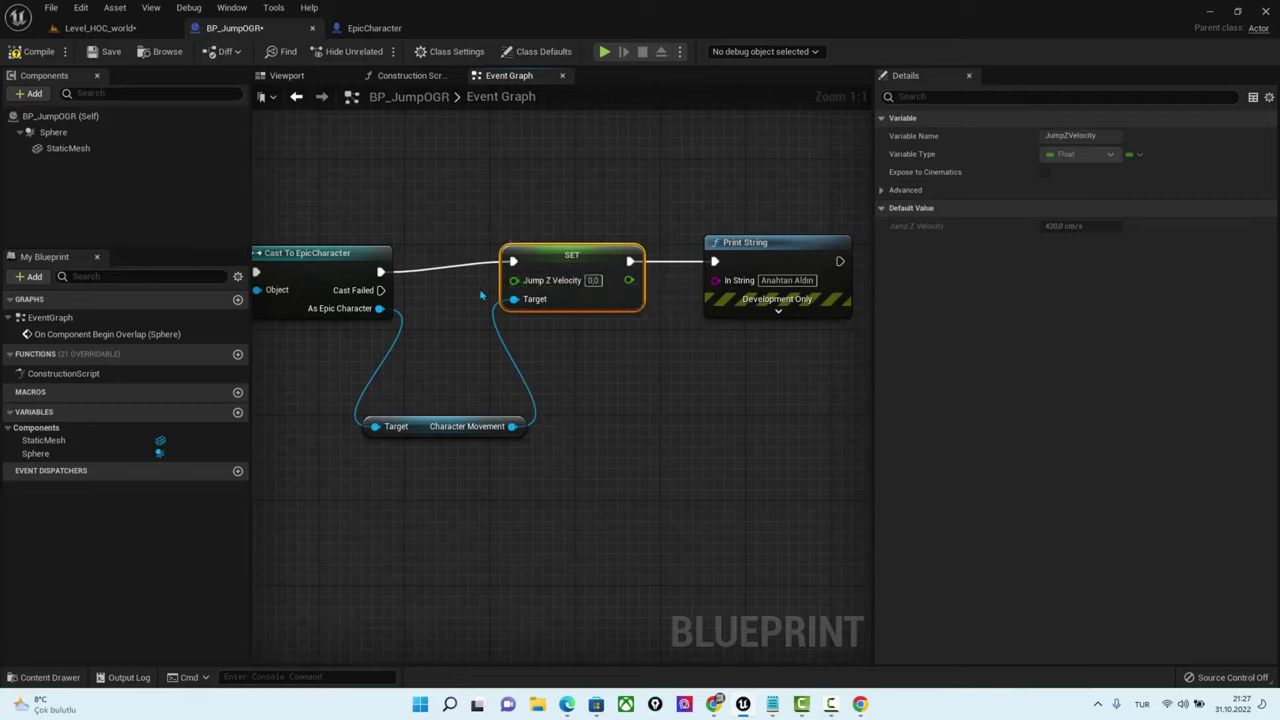
left_click_drag(583, 172, 828, 385)
left_click_drag(548, 252, 688, 263)
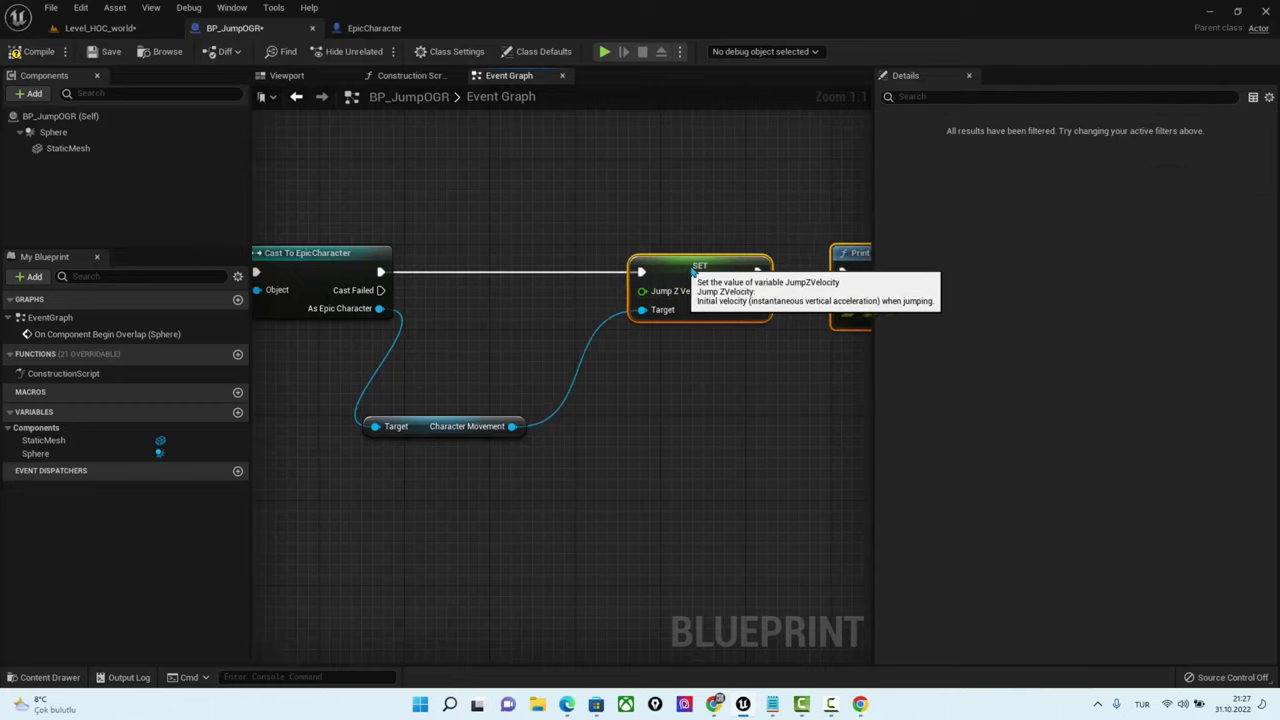
left_click(700, 401)
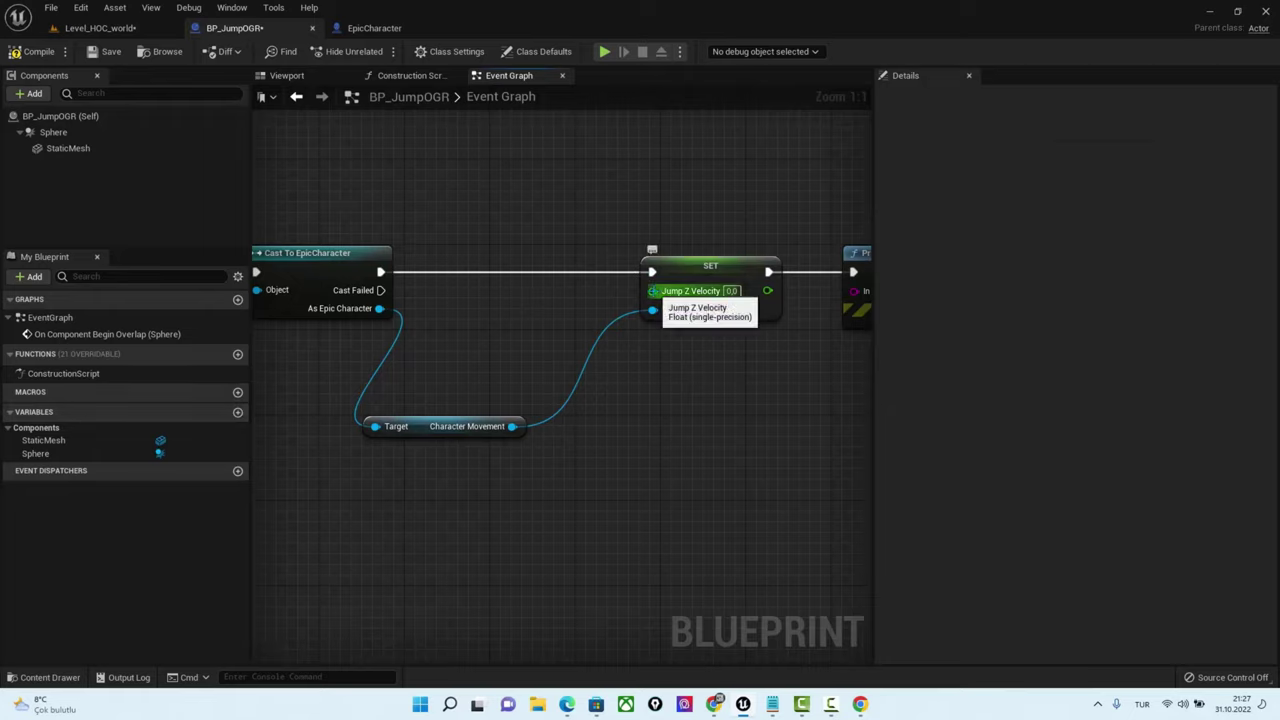
Promote the Jump Z Velocity input to a float variable named Jump
right_click(653, 292)
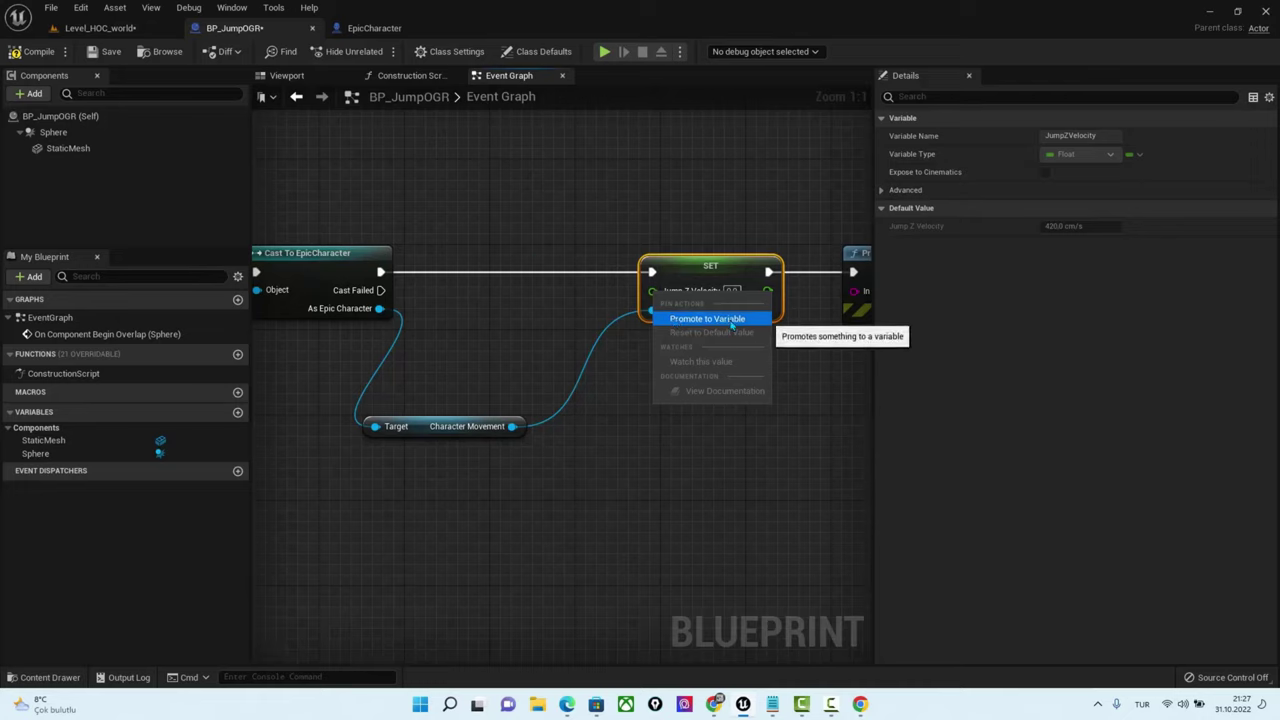
left_click(731, 320)
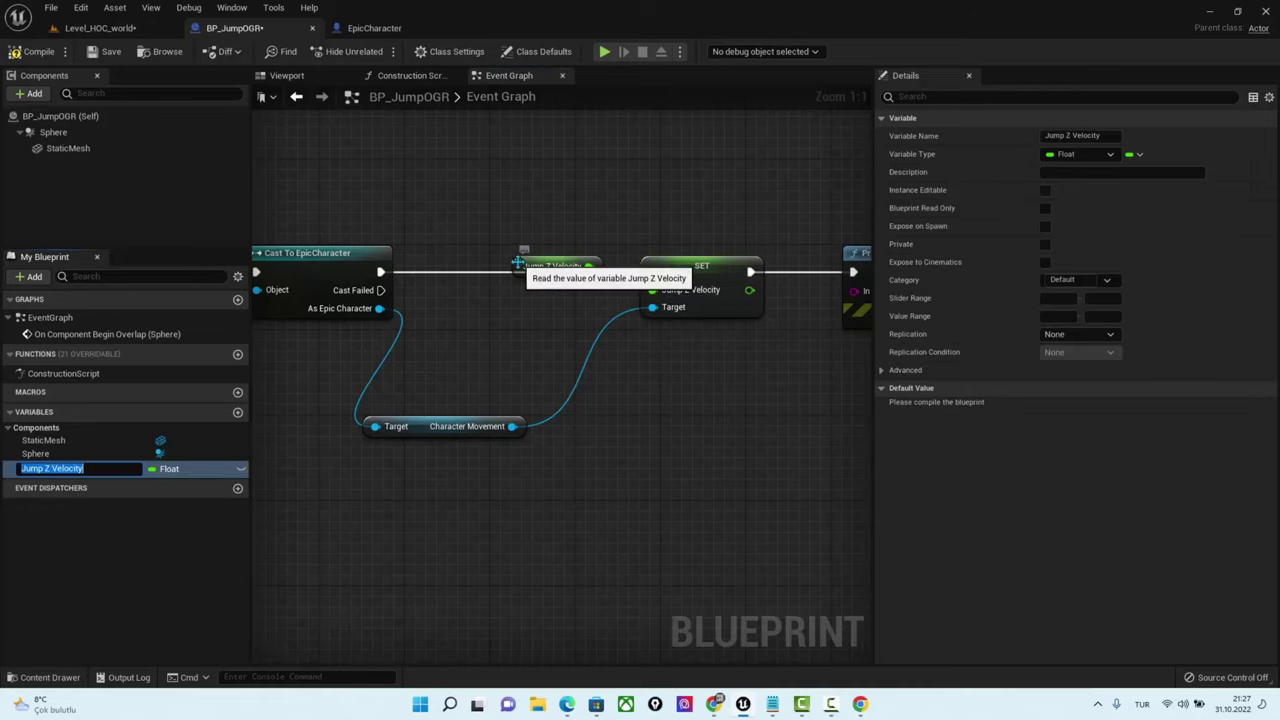
left_click_drag(535, 268, 483, 322)
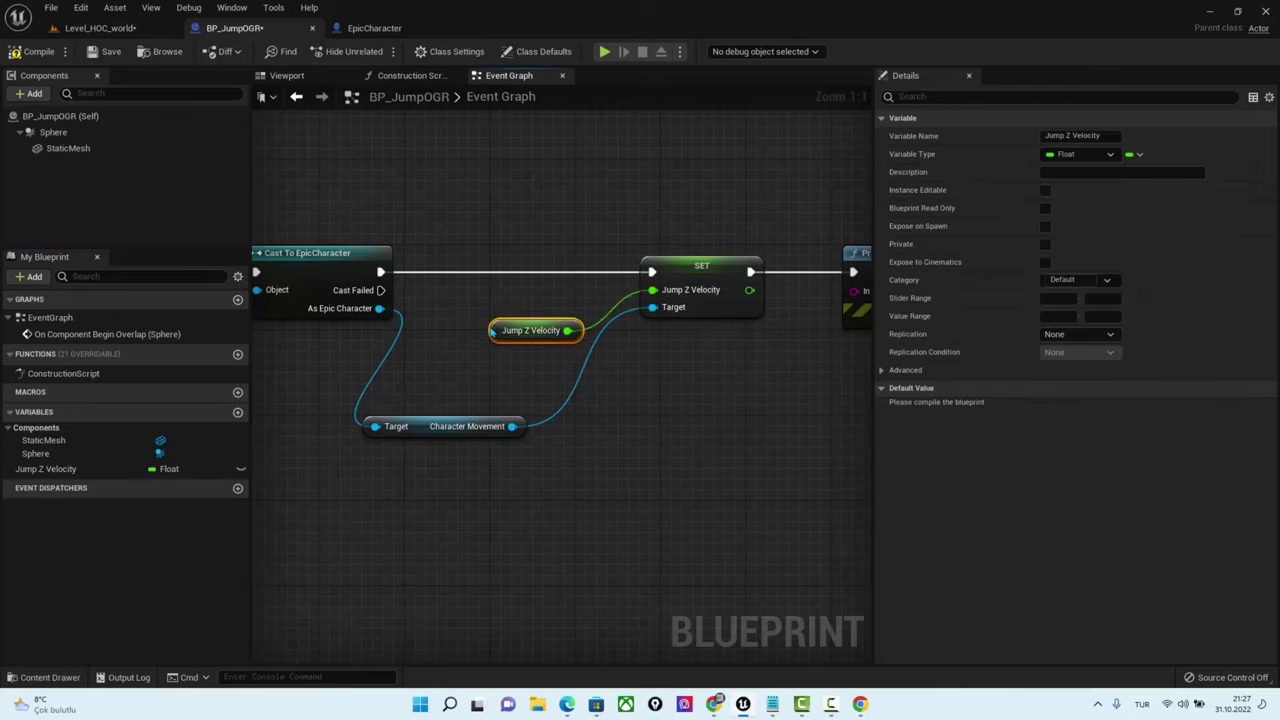
left_click(45, 469)
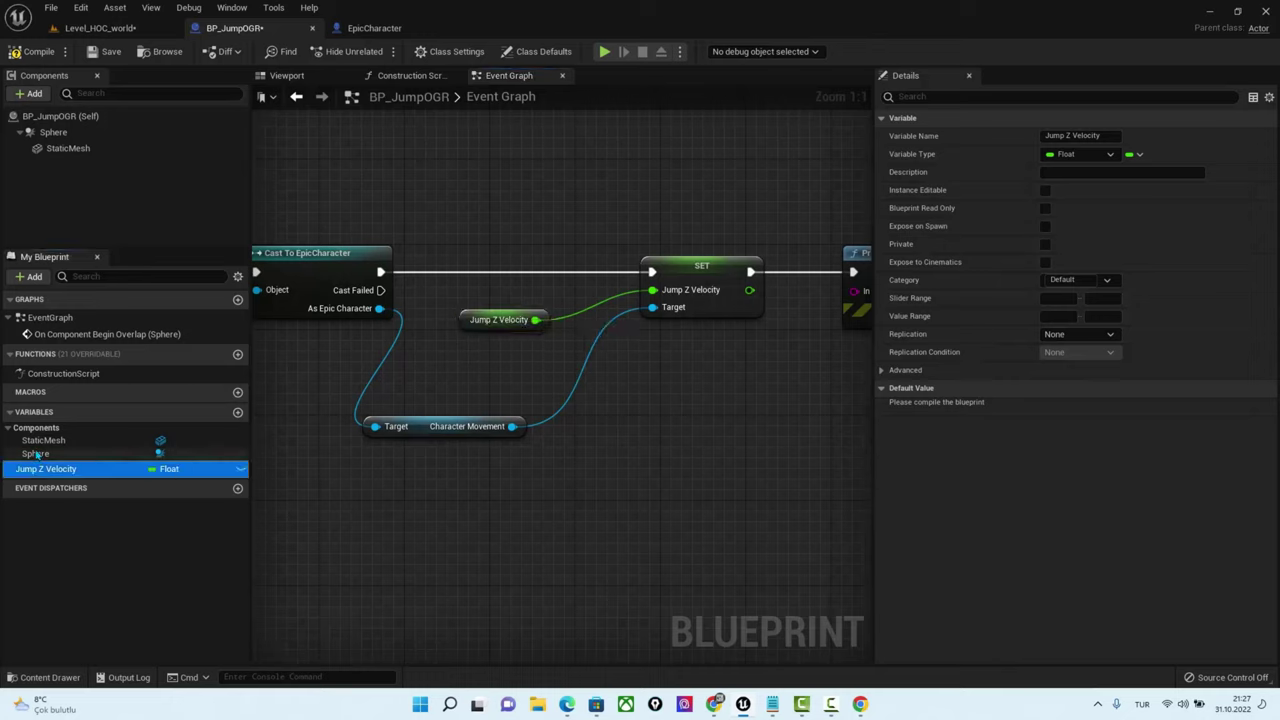
left_click(1072, 137)
type("Jump")
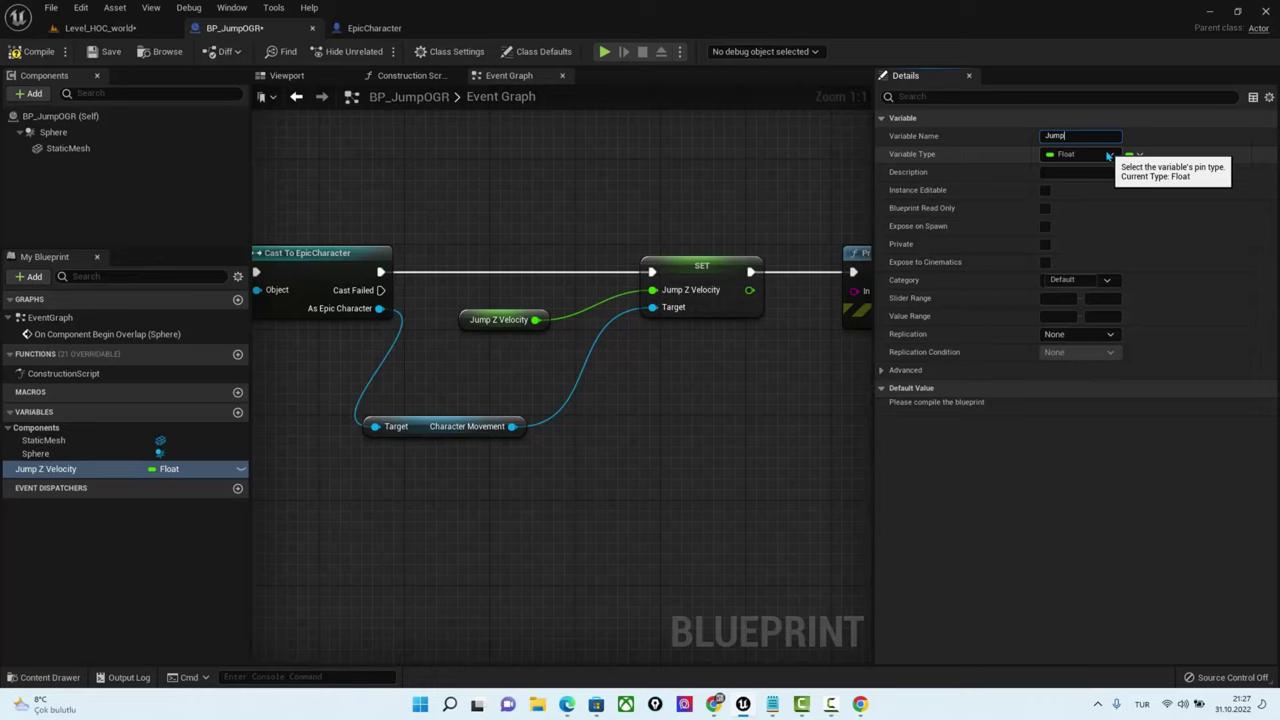
key("Return")
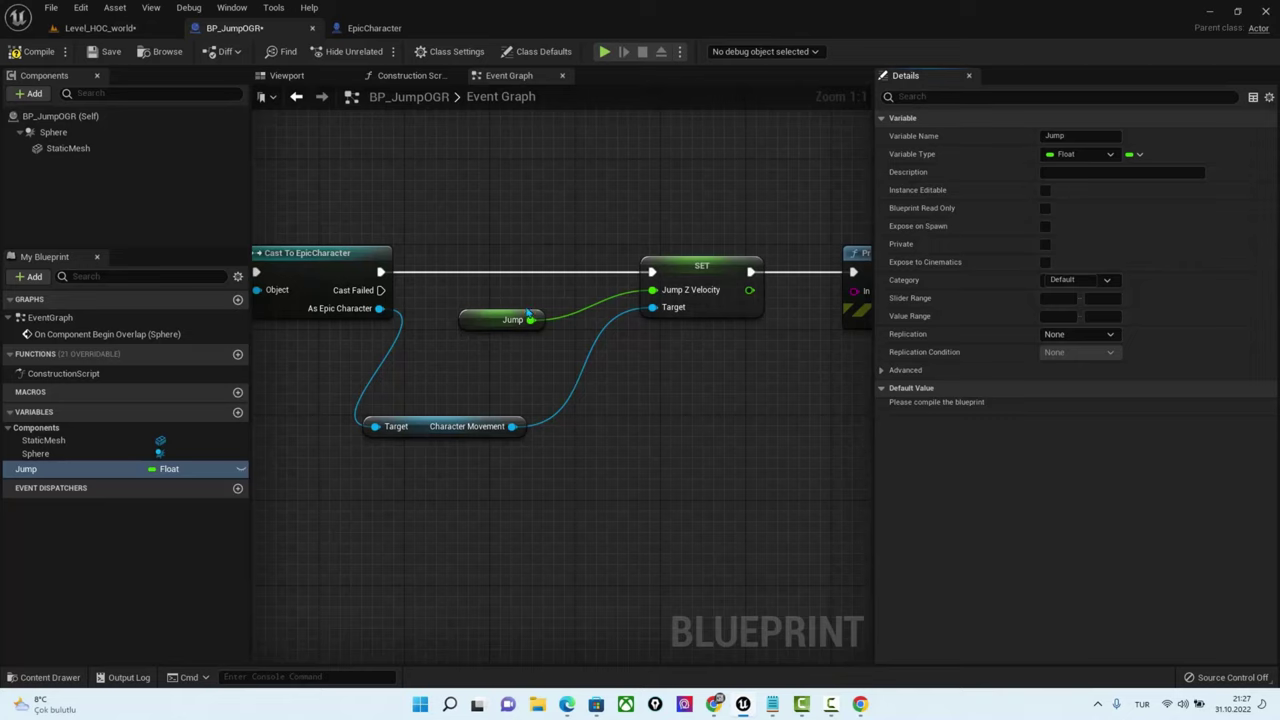
Feed SET's Jump Z Velocity output into Print String's In String, compile, and return to the level
right_click_drag(512, 318, 409, 318)
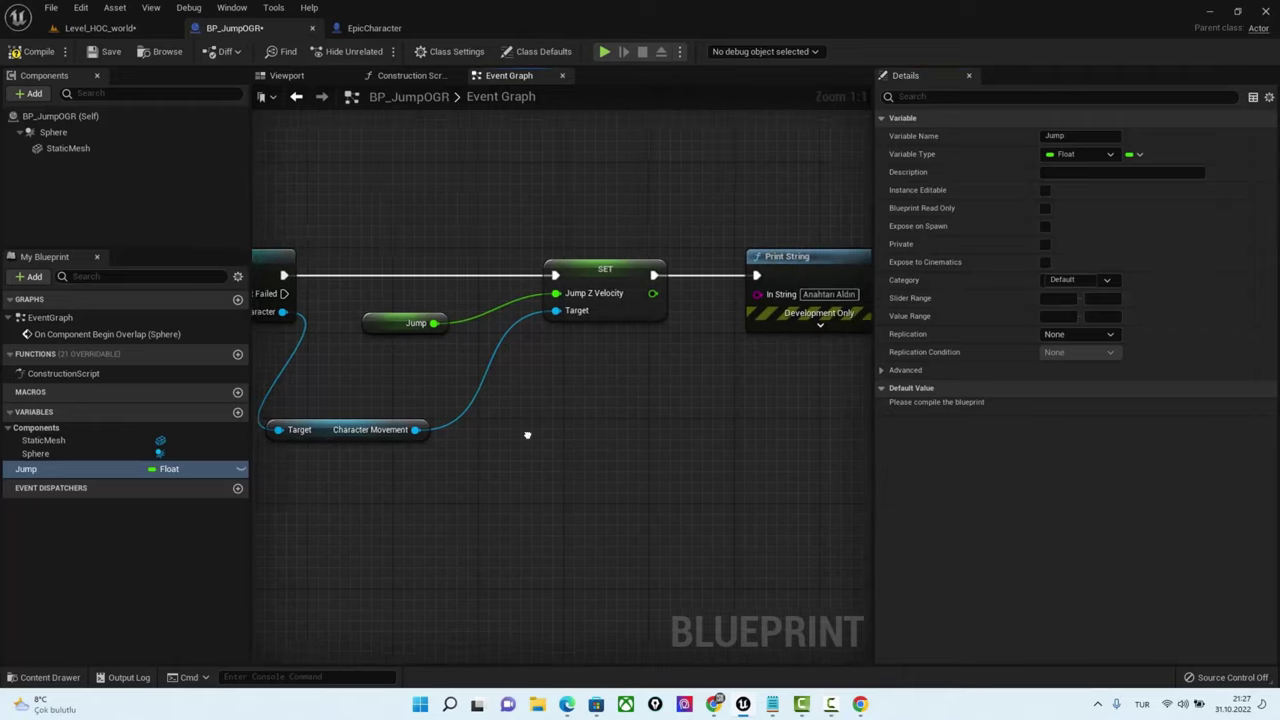
right_click_drag(317, 354, 389, 364)
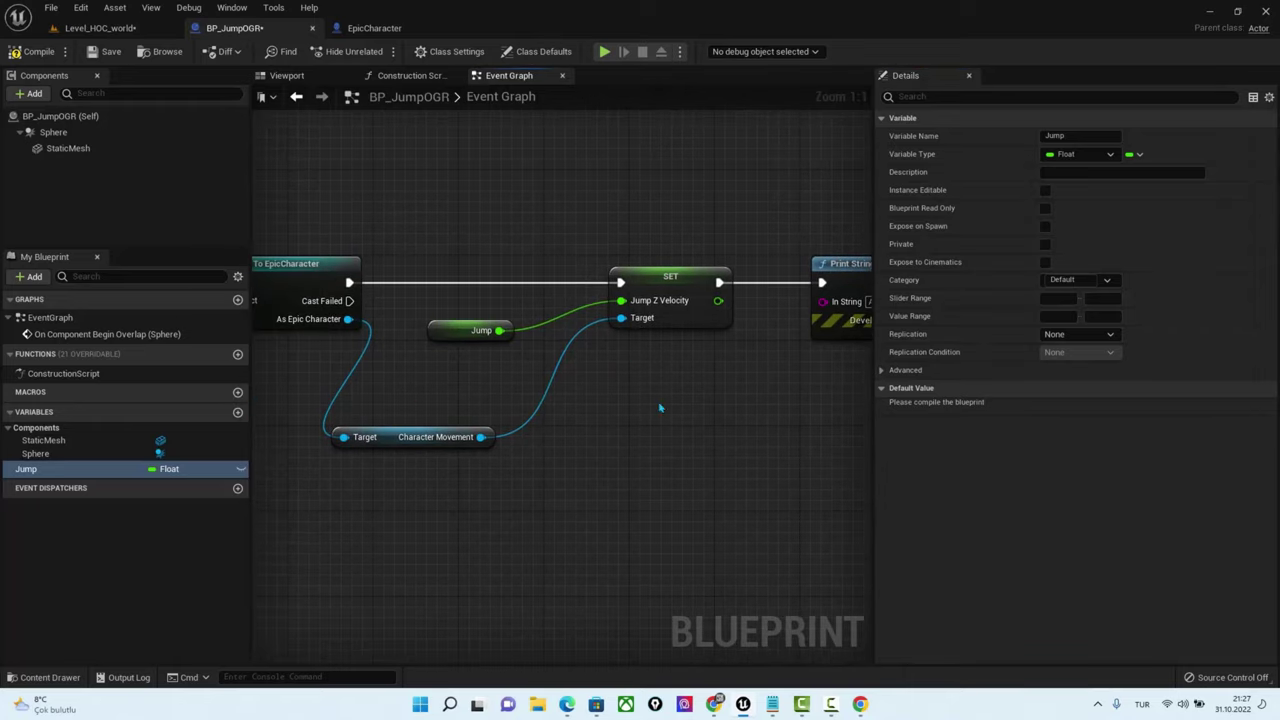
right_click_drag(660, 408, 502, 417)
left_click_drag(560, 309, 662, 318)
right_click_drag(660, 351, 773, 364)
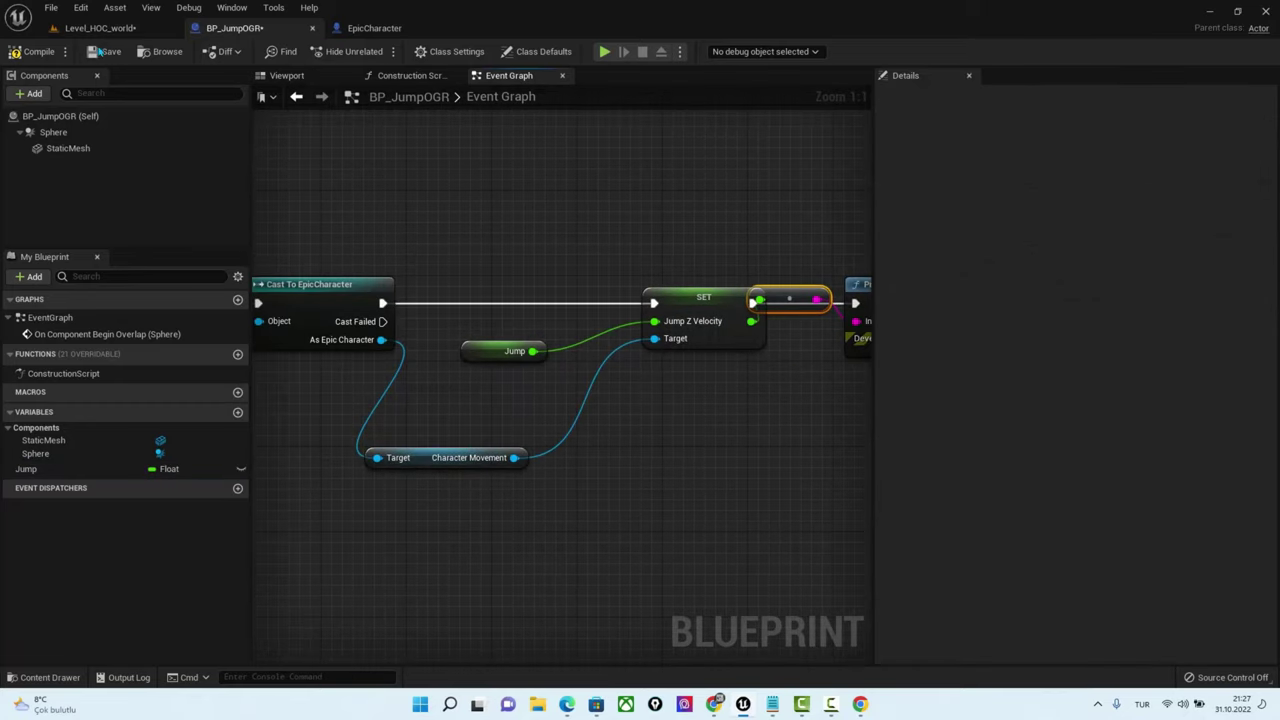
left_click(37, 52)
left_click(100, 28)
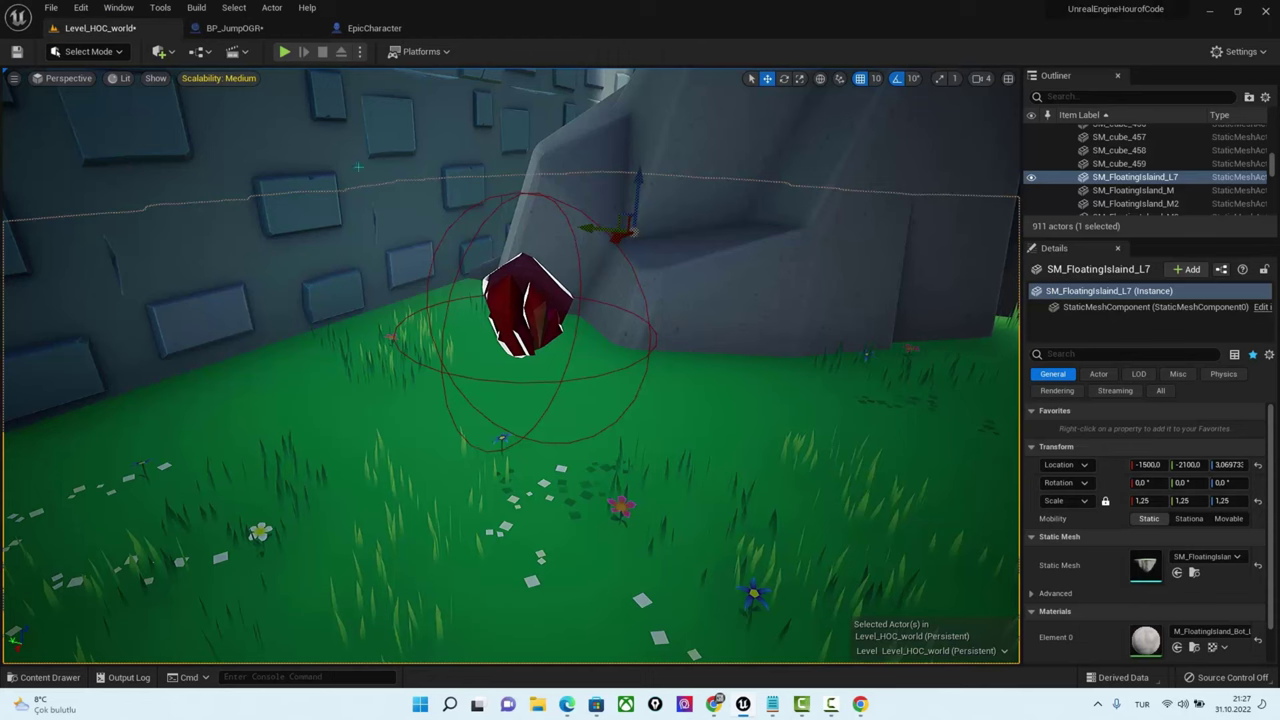
Start a Play From Here session beside the gem and run the character toward the wall
scroll(489, 637, "down", 3)
right_click(556, 224)
left_click(600, 553)
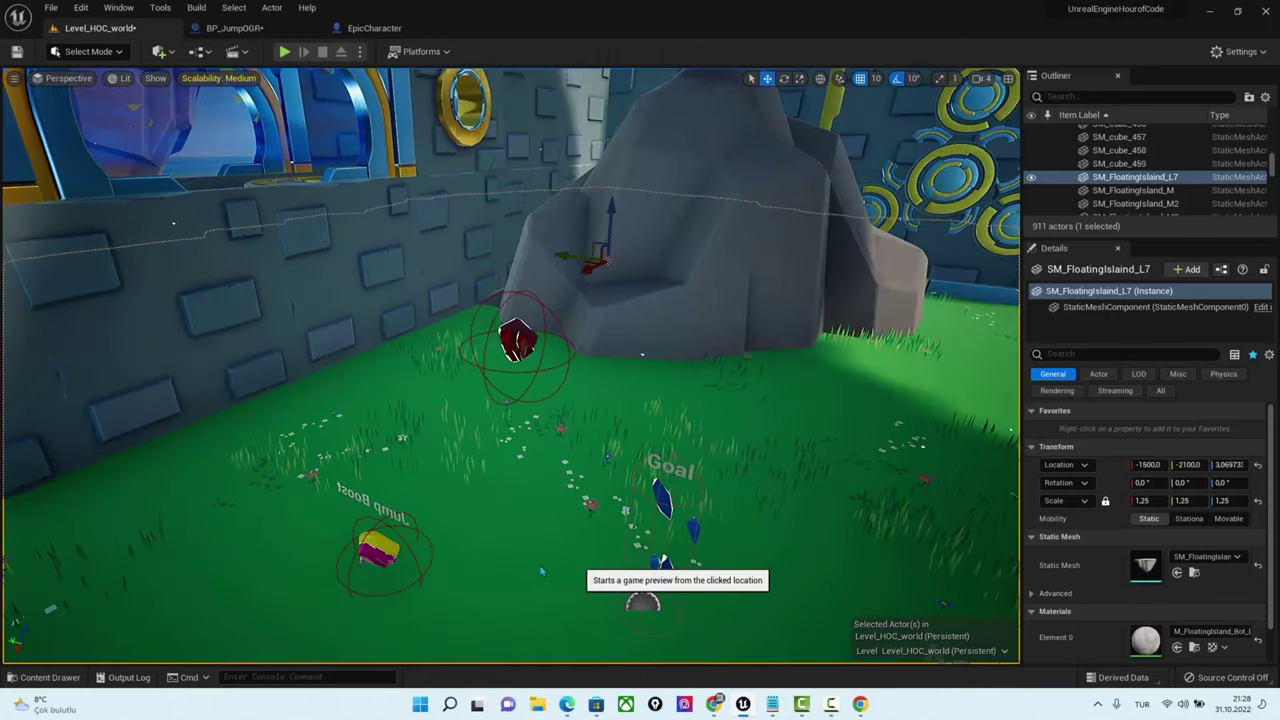
key("w")
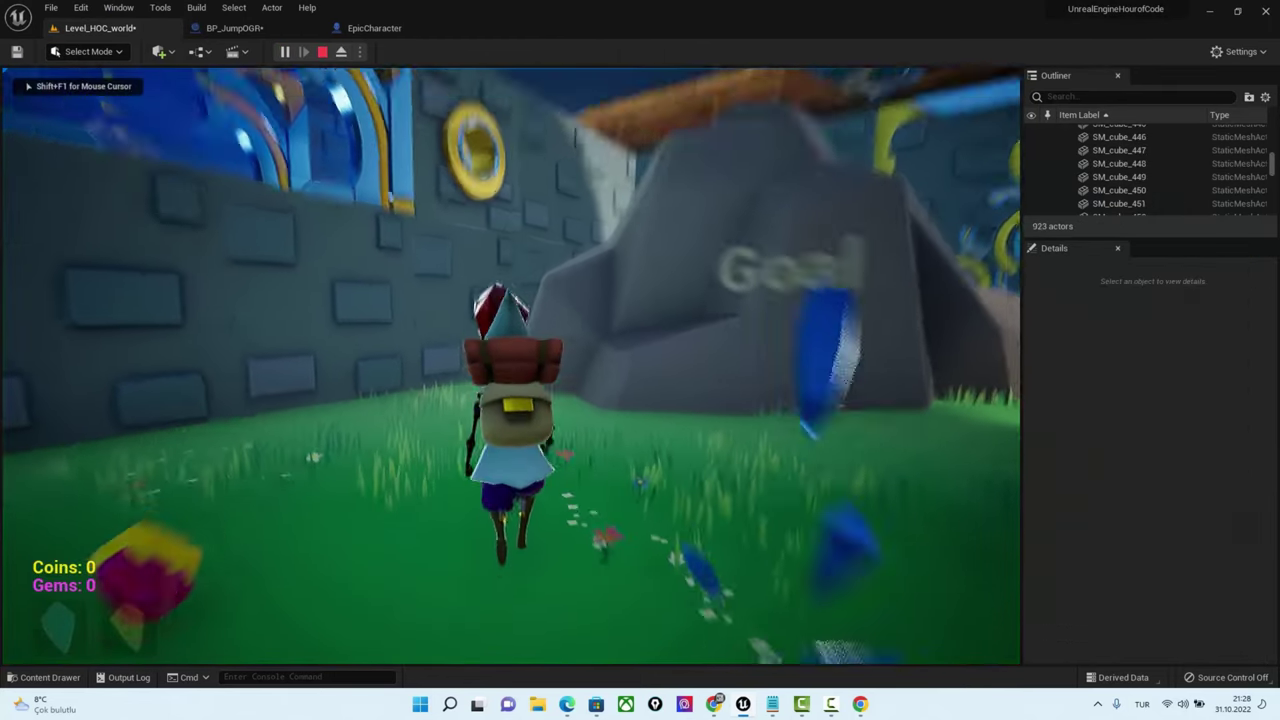
key("s")
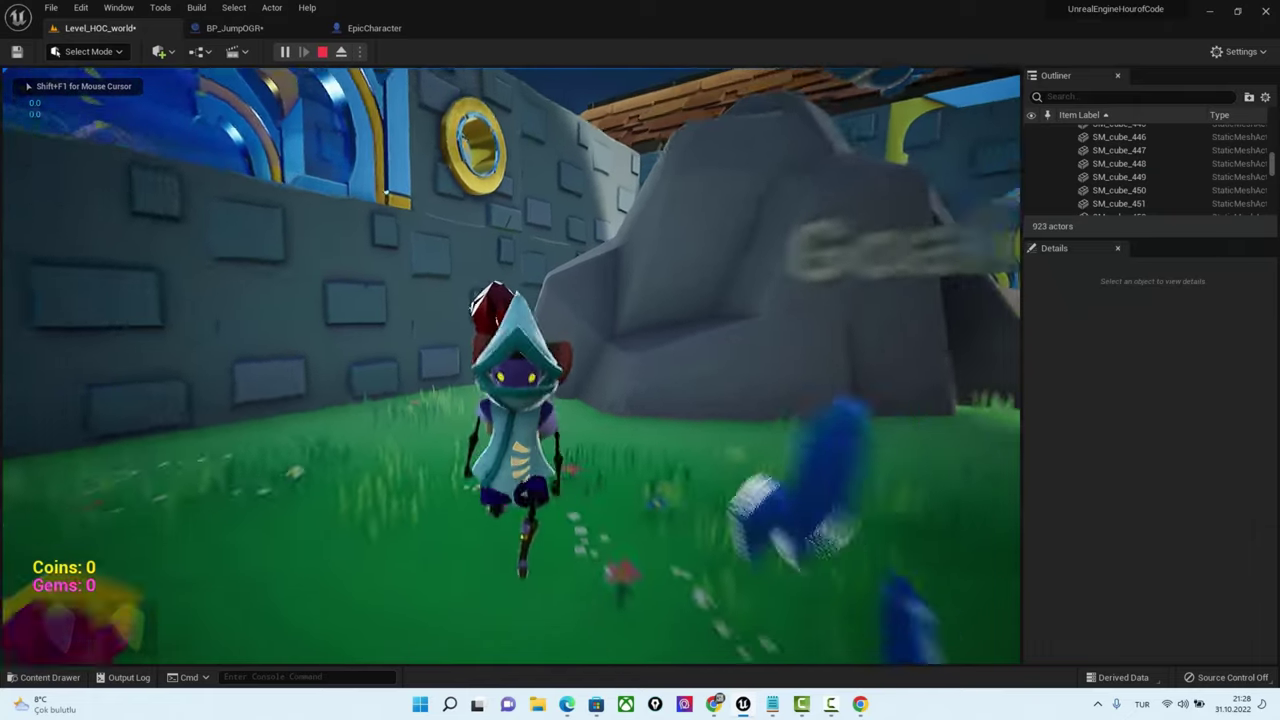
key("w")
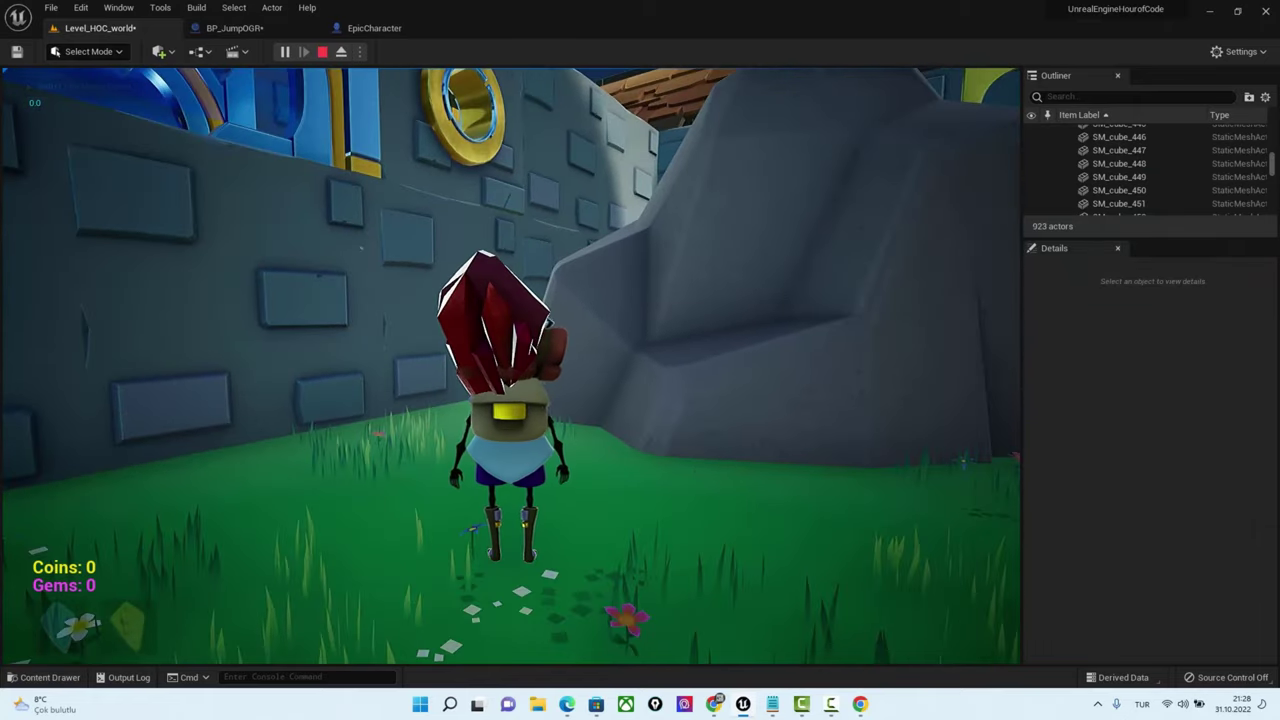
Test the jump height several times, then stop and view EpicCharacter's 600 cm/s Jump Z Velocity
key("space")
key("space")
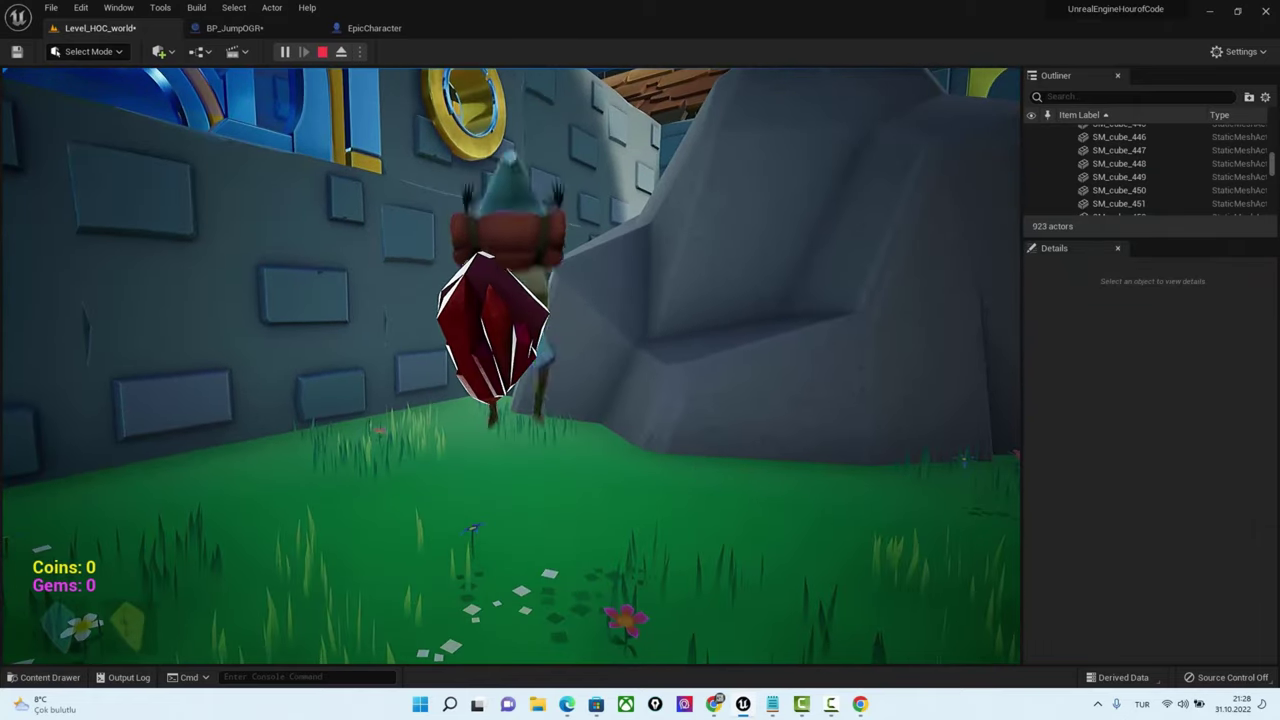
key("s")
key("space")
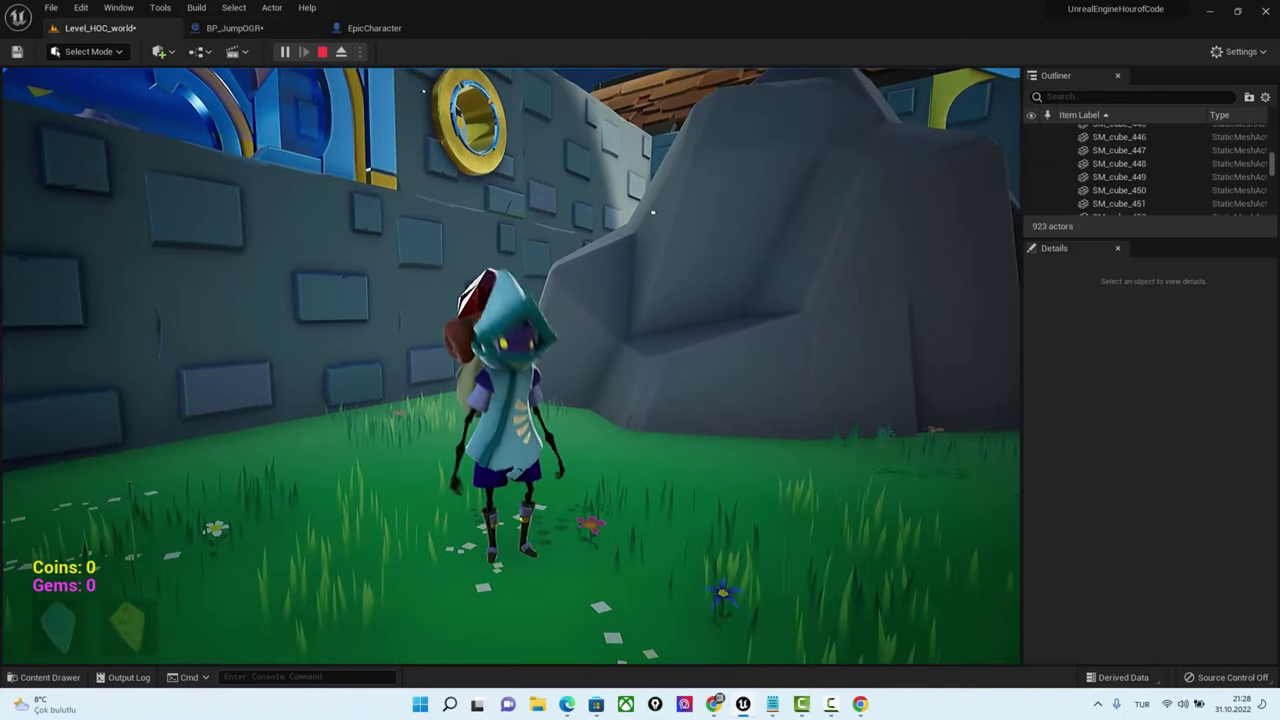
key("space")
key("space")
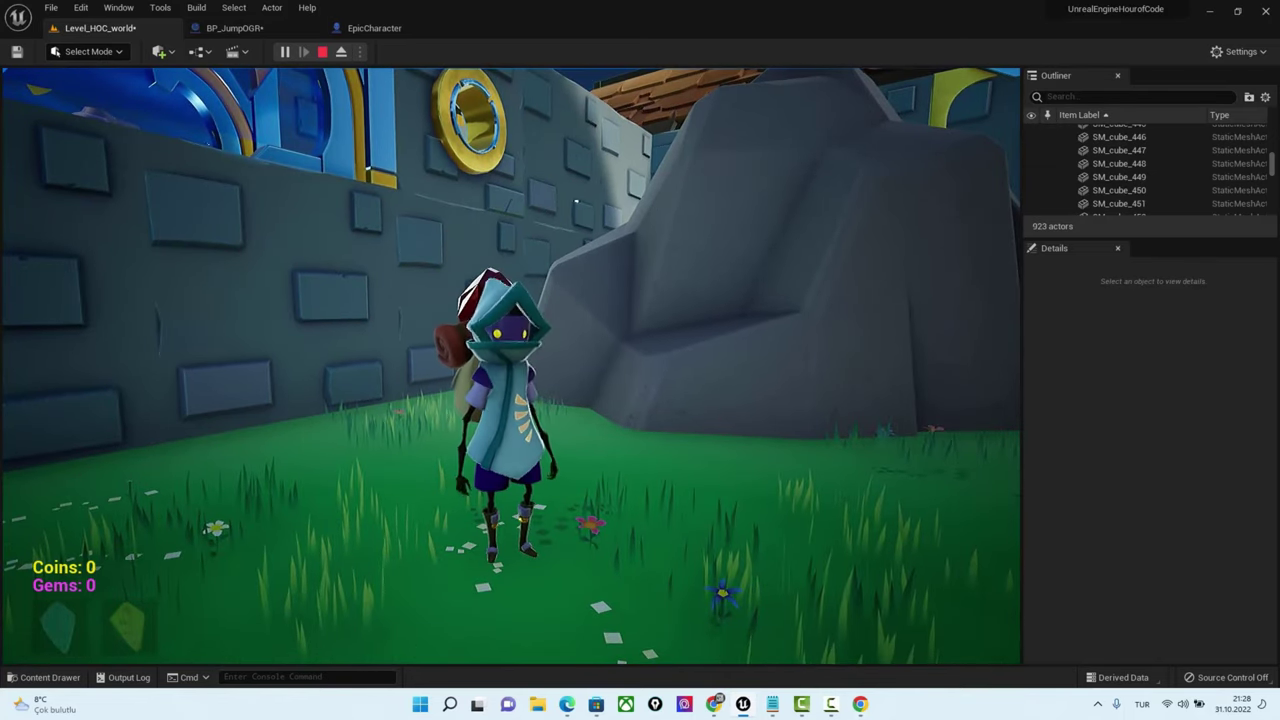
key("Escape")
left_click(370, 28)
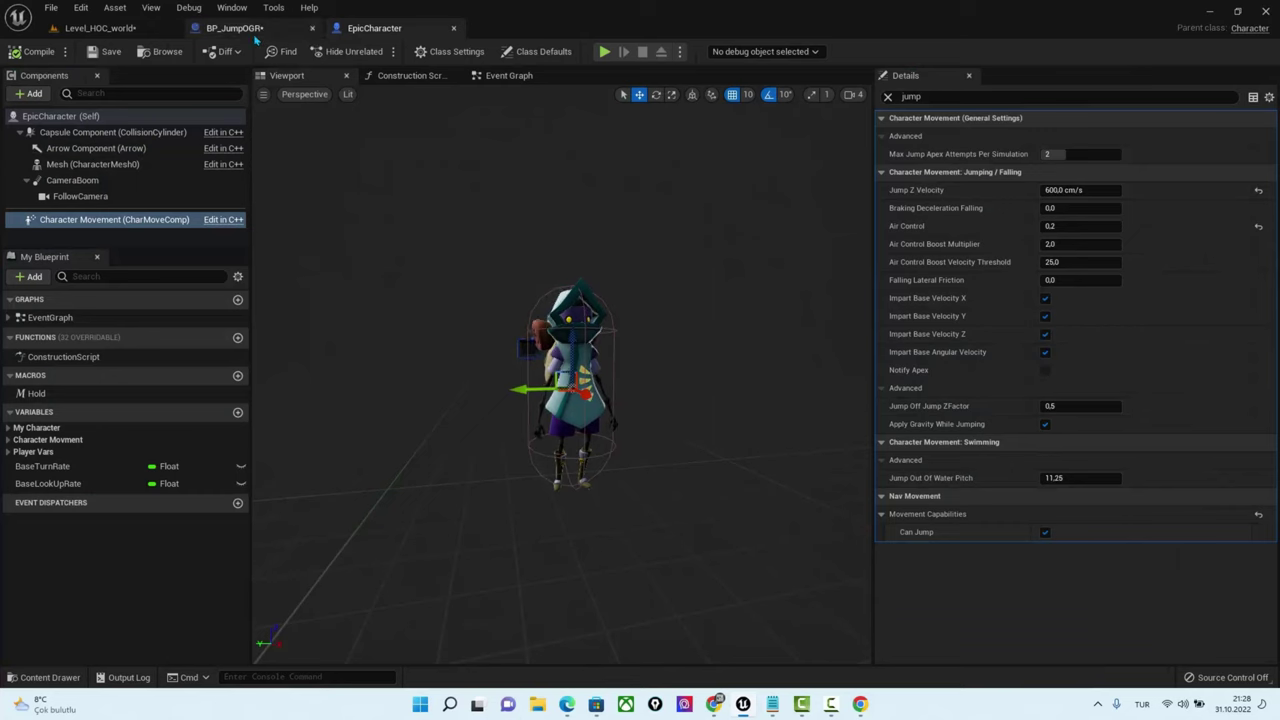
Give BP_JumpOGR's Jump variable a default value of 1500
left_click(252, 34)
left_click(503, 351)
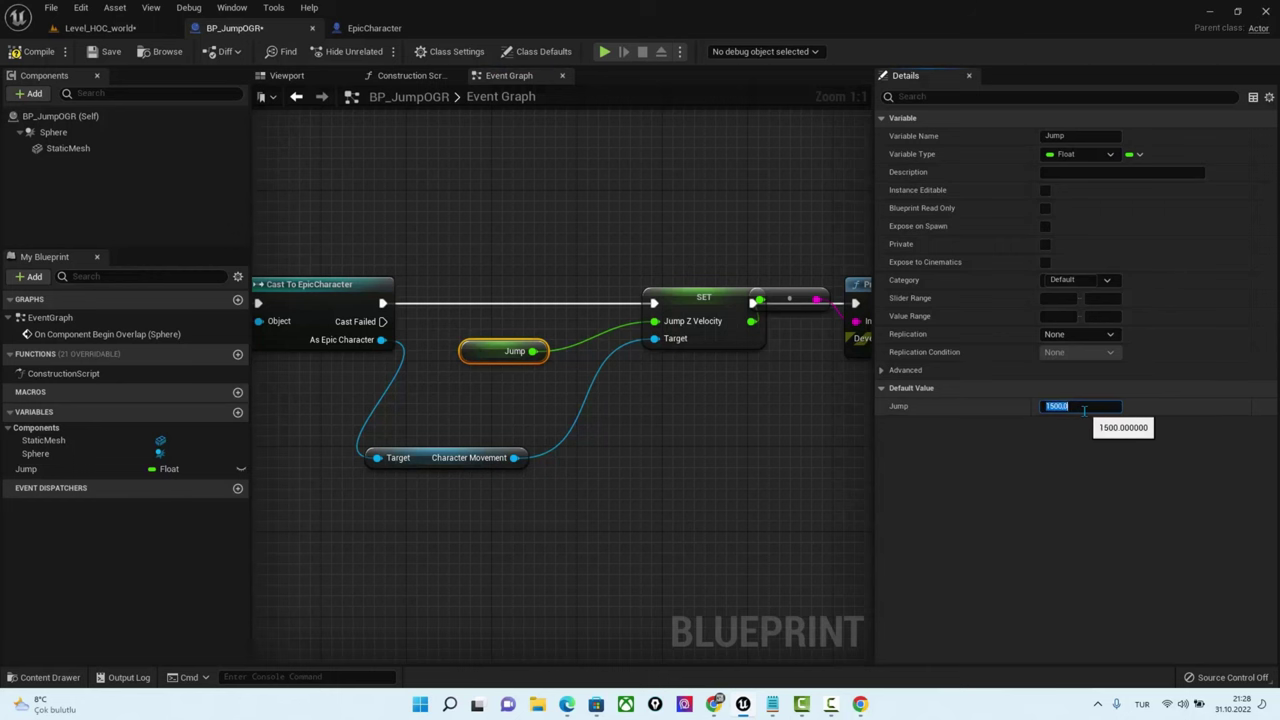
left_click(92, 28)
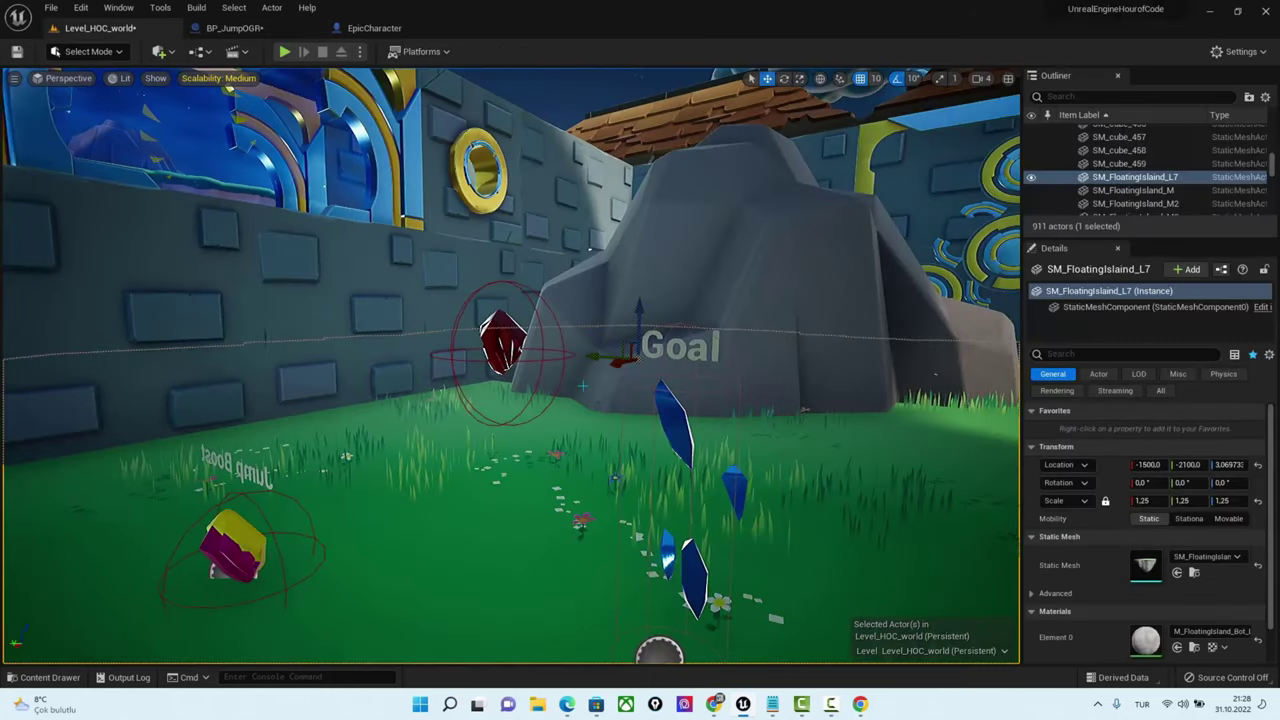
Play-test from a spot in the level, confirming 1500.0 prints on touching the key
right_click(471, 549)
left_click(499, 536)
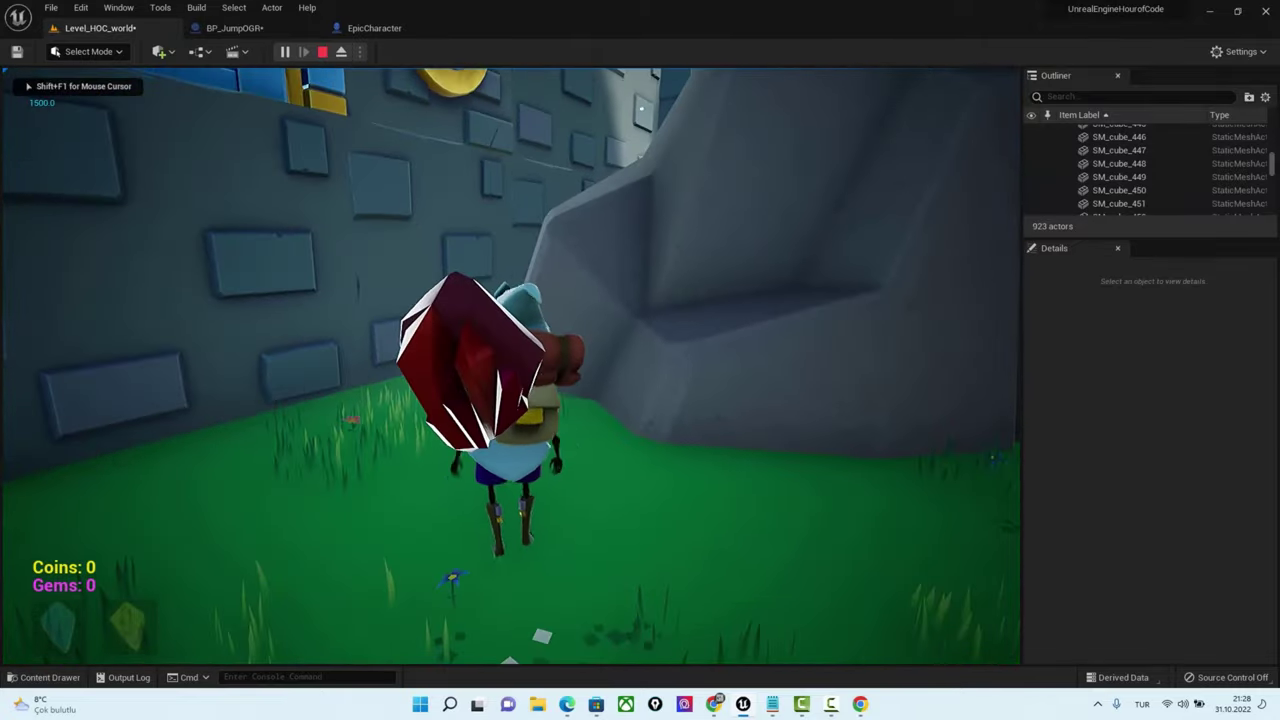
key("s")
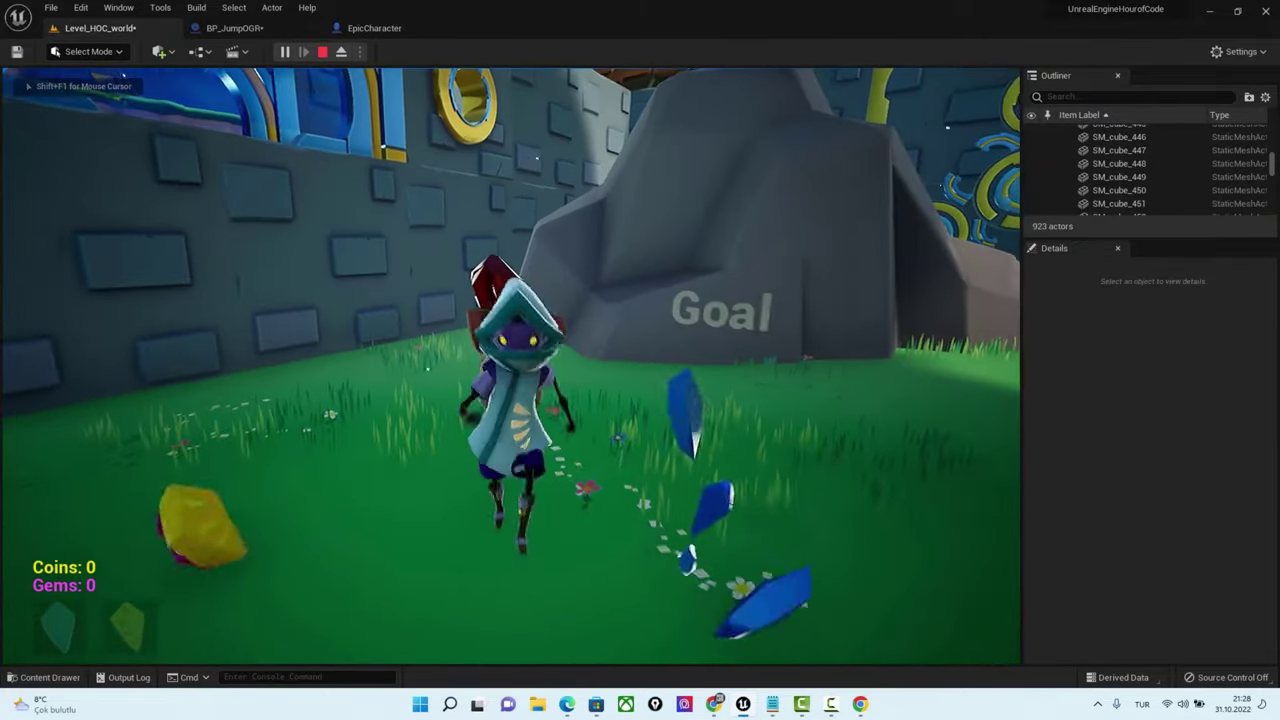
key("w")
key("Escape")
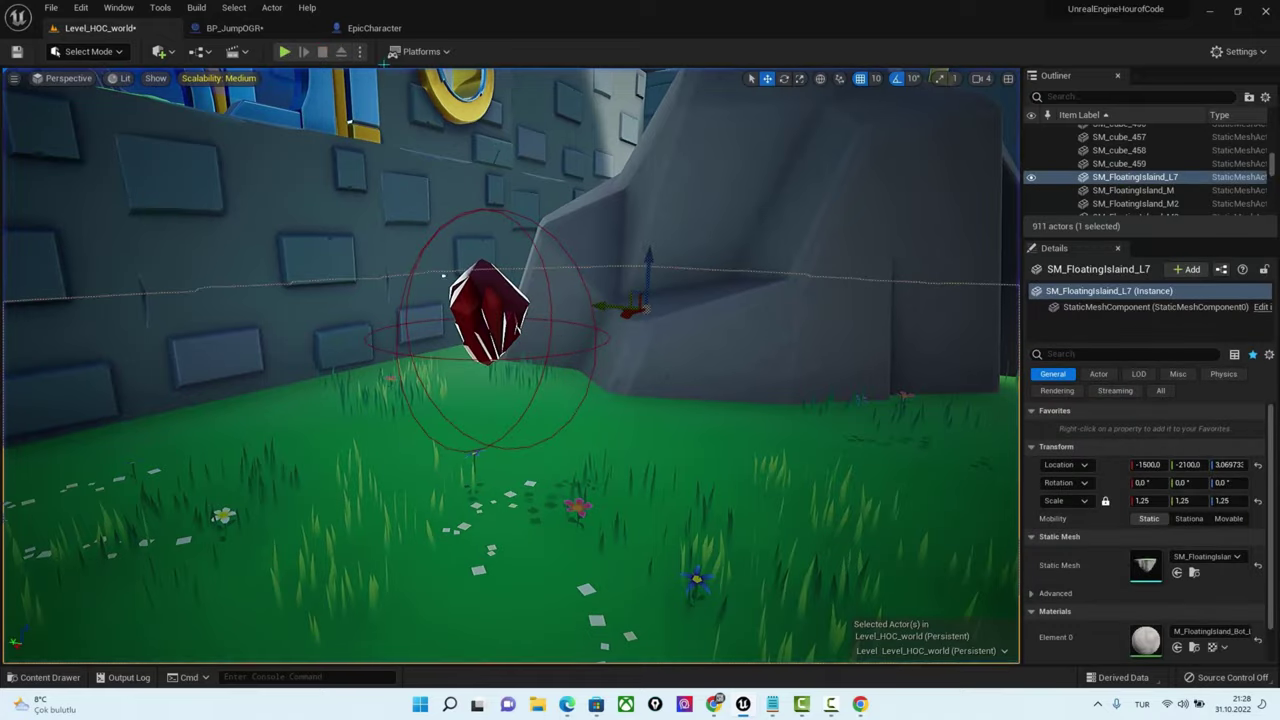
left_click(374, 28)
Delete the Print String node that follows the SET node
left_click(234, 28)
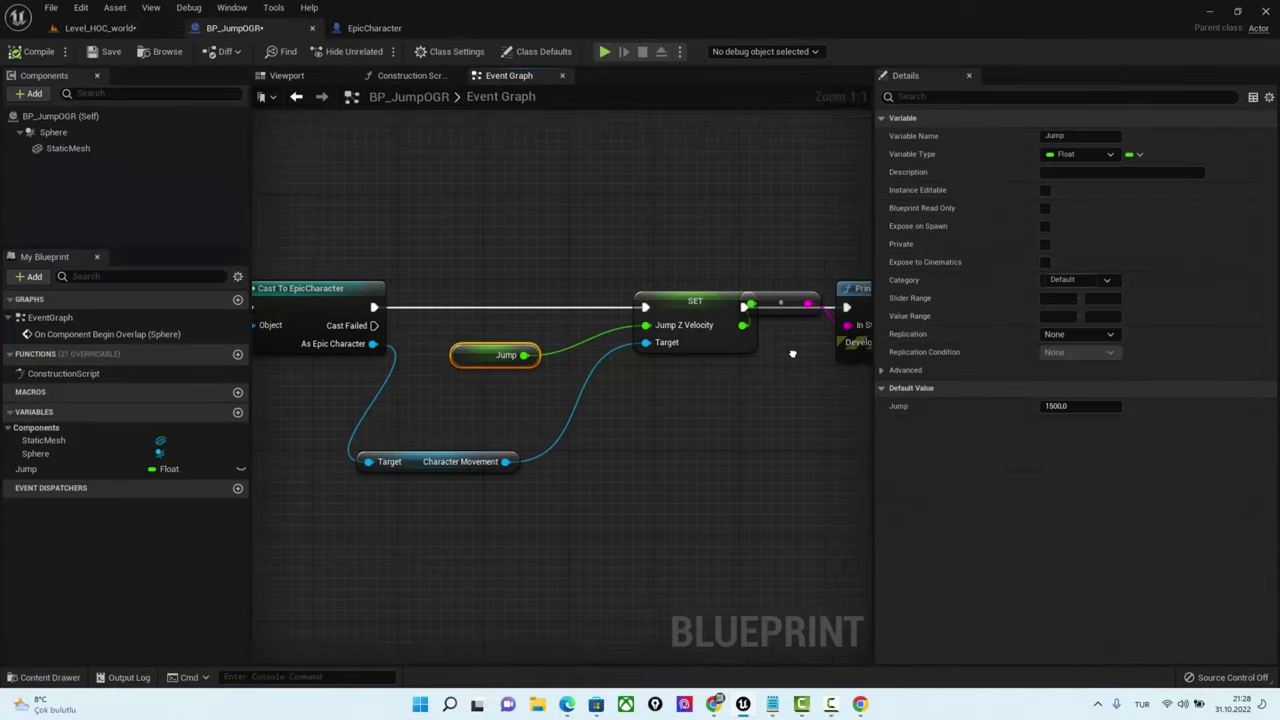
right_click_drag(860, 258, 545, 256)
left_click_drag(645, 256, 504, 403)
key("Delete")
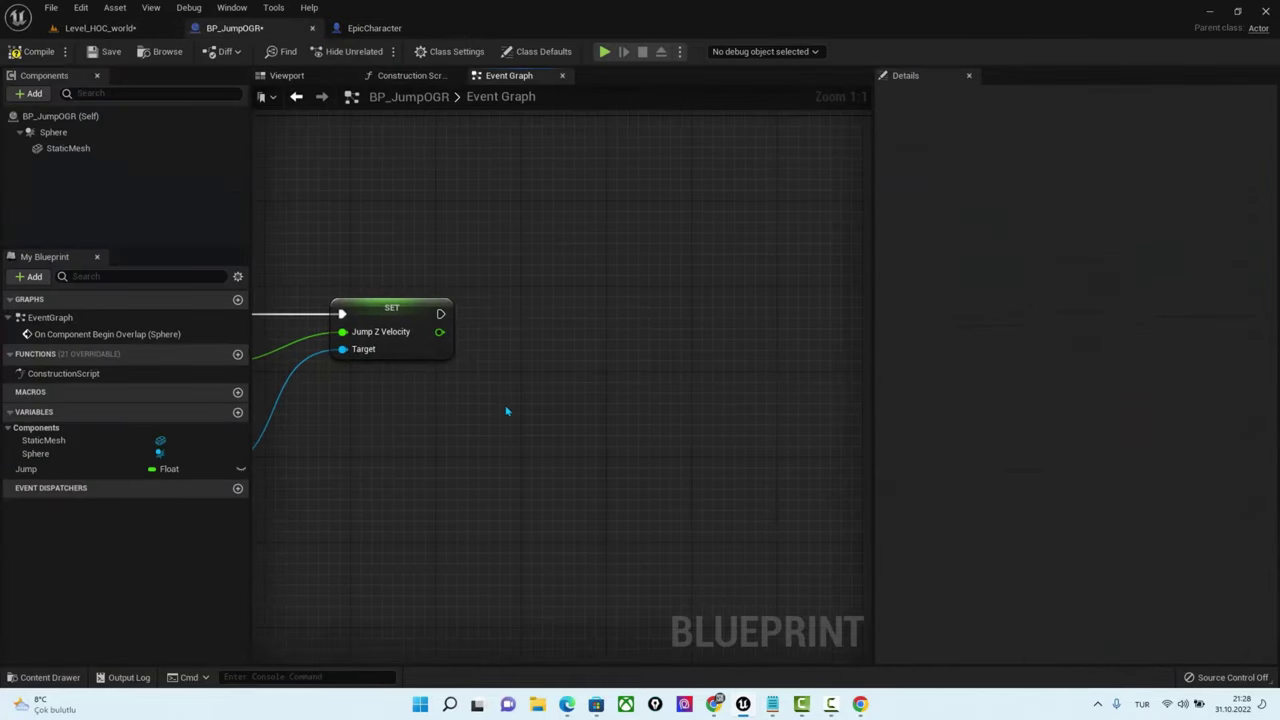
right_click_drag(504, 405, 691, 411)
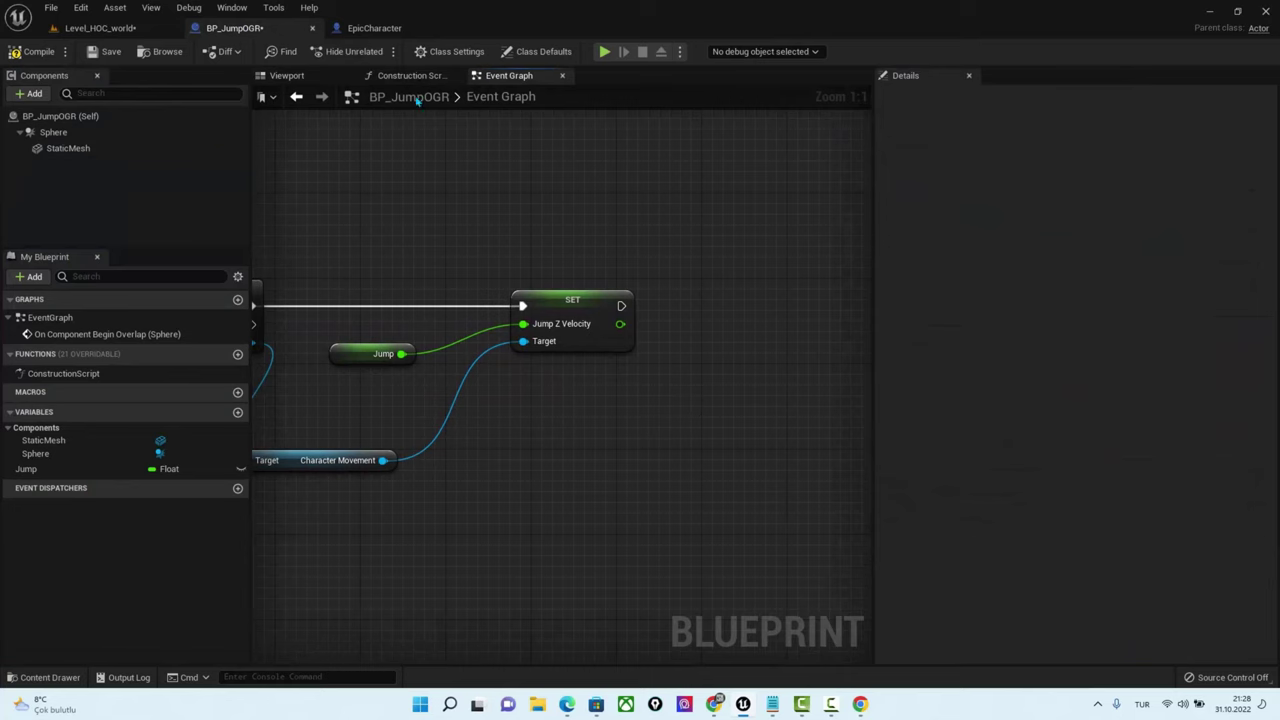
Place a StaticMesh reference in the graph and add a Toggle Visibility node from it
left_click(47, 150)
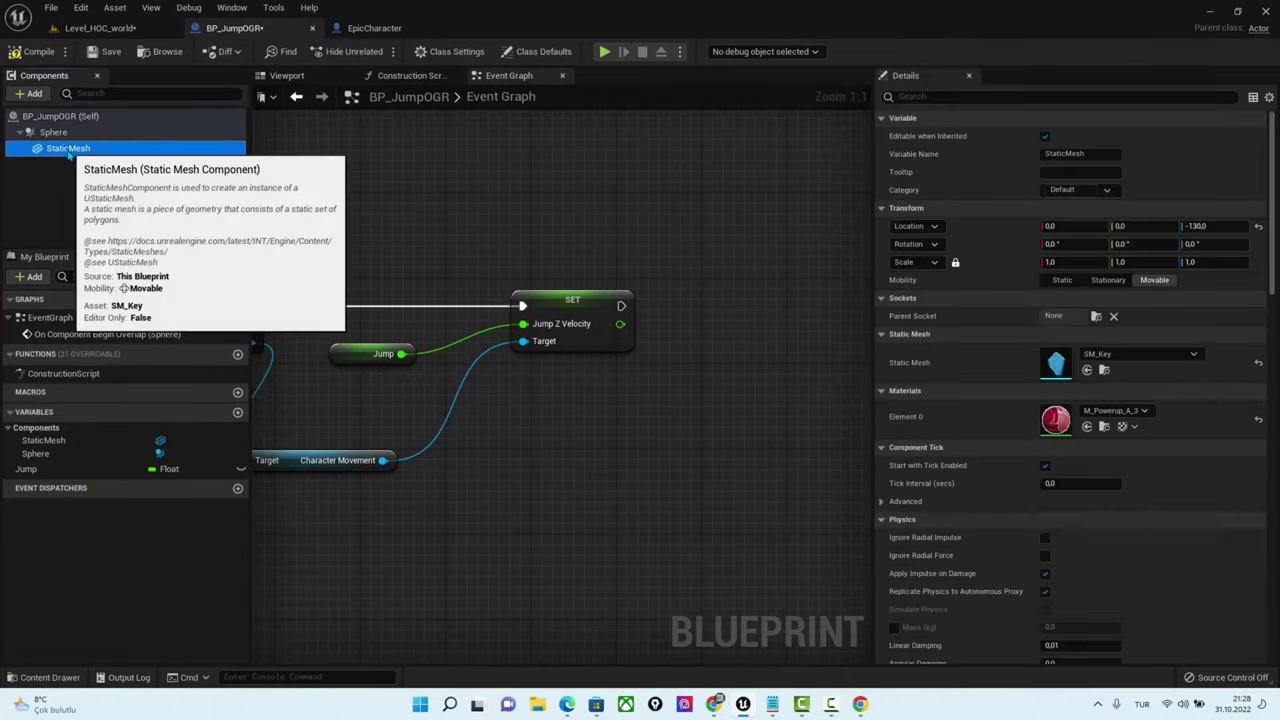
mouse_move(80, 150)
left_mouse_down()
mouse_move(517, 432)
mouse_move(565, 412)
left_mouse_up()
right_click_drag(770, 362, 639, 389)
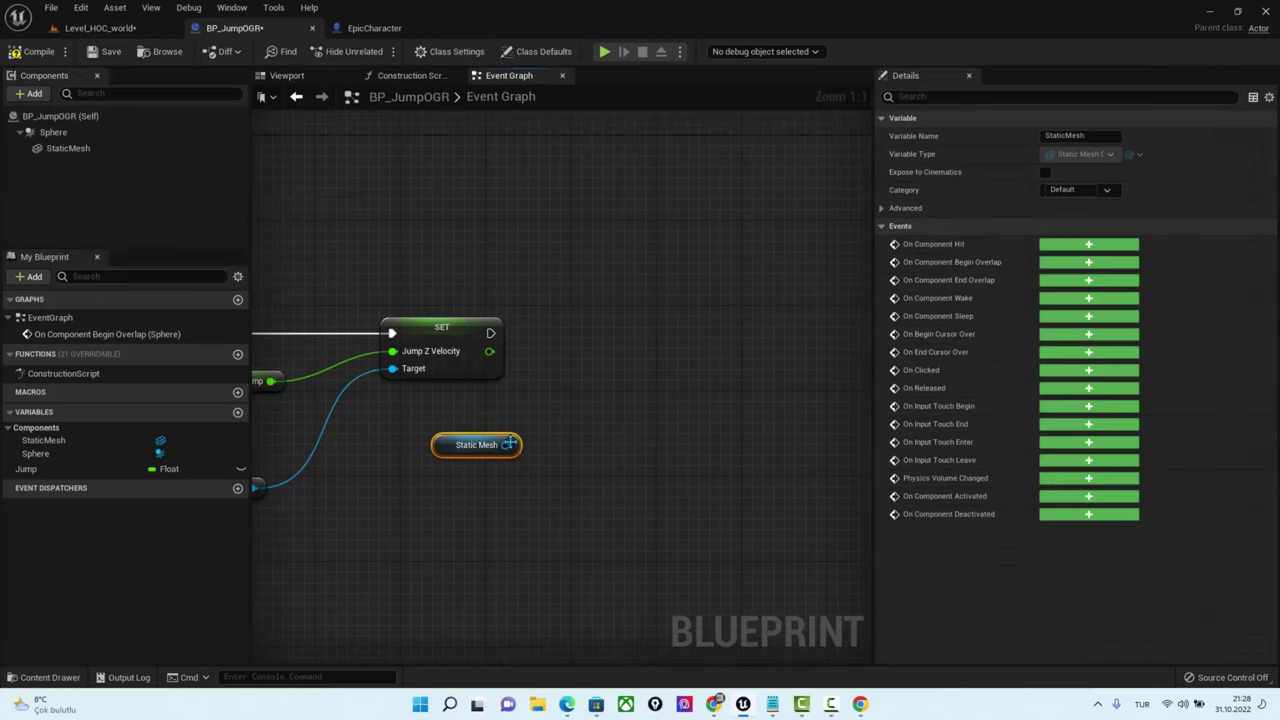
left_click_drag(505, 445, 603, 333)
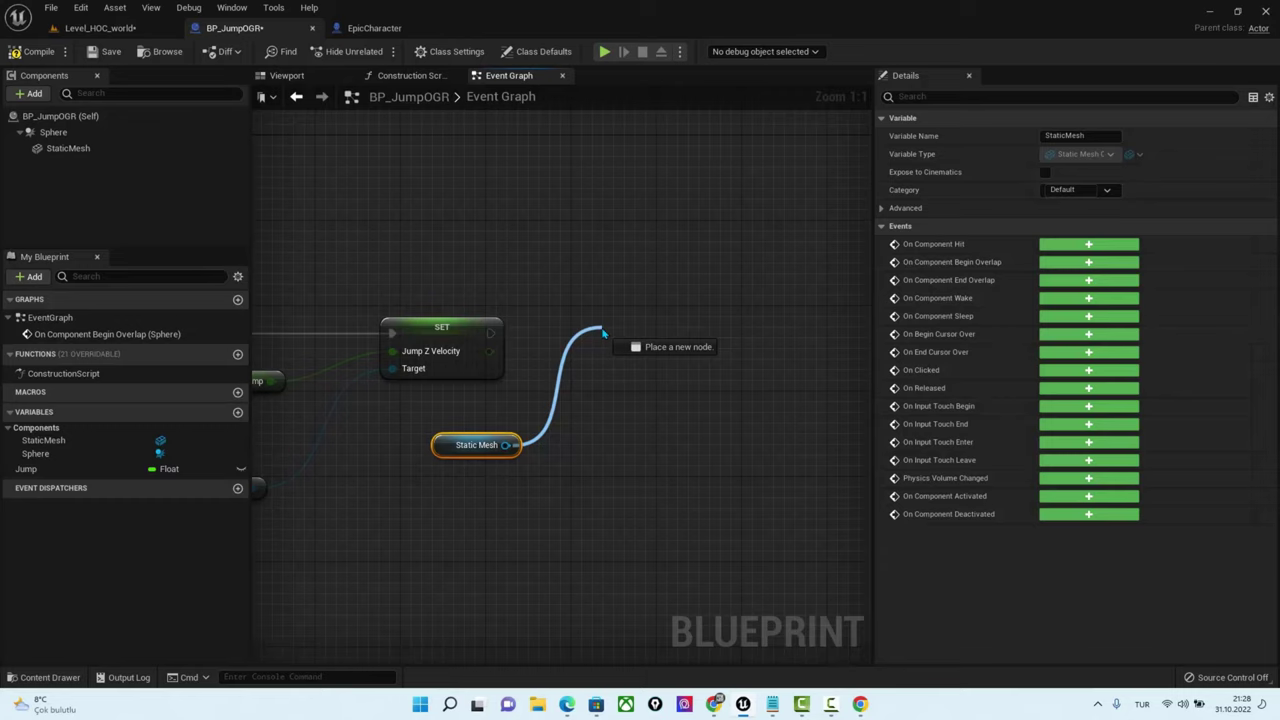
left_click_drag(603, 333, 603, 333)
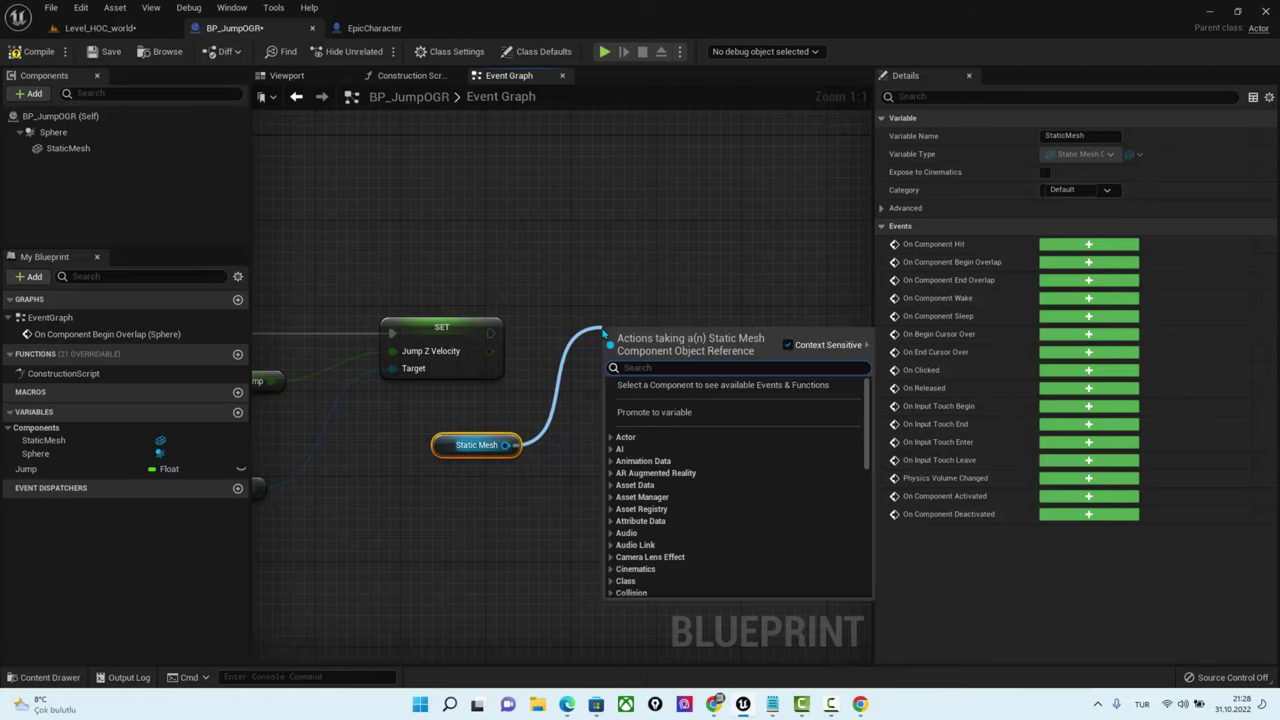
type("togg")
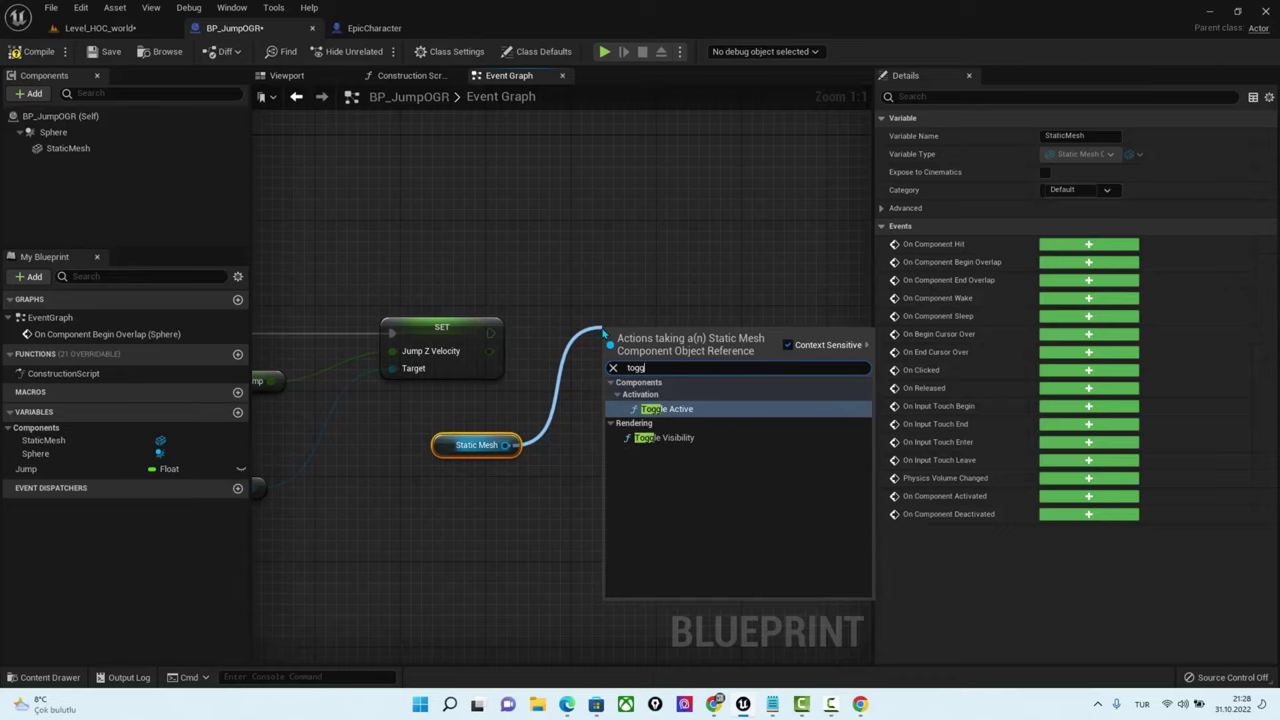
left_click(662, 438)
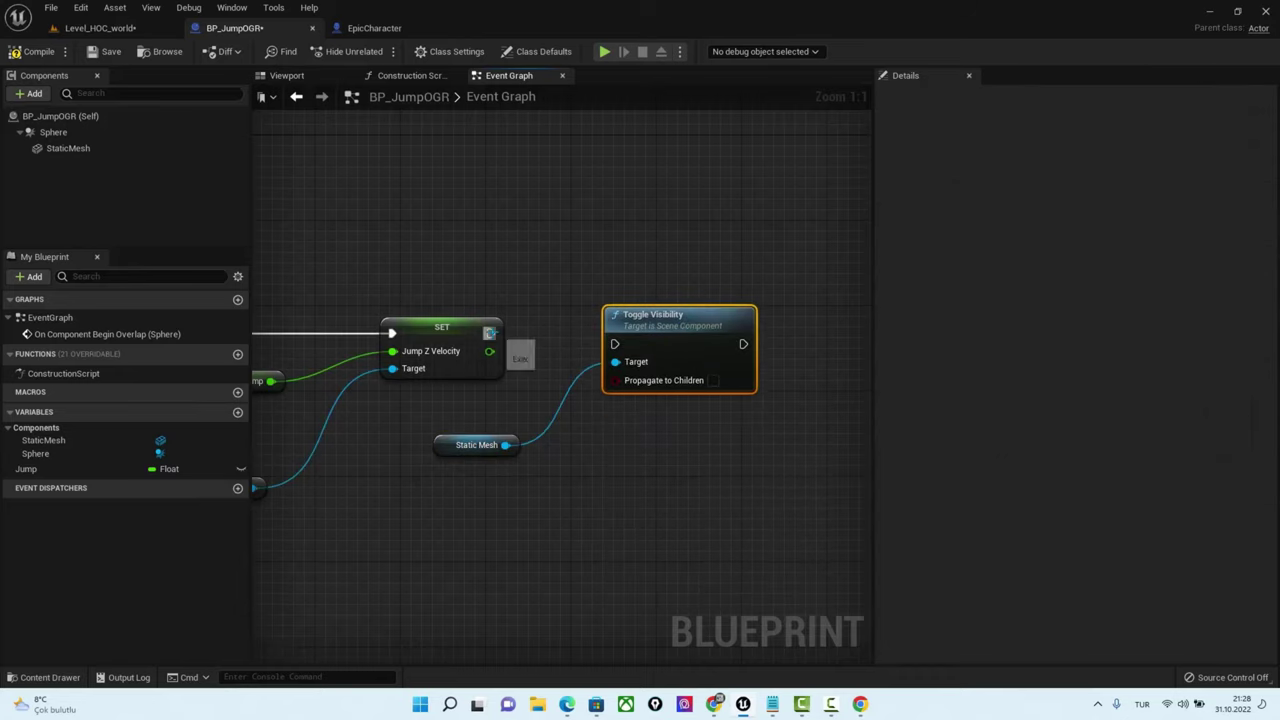
Wire Toggle Visibility after the SET node and compile the blueprint
left_click_drag(490, 334, 615, 344)
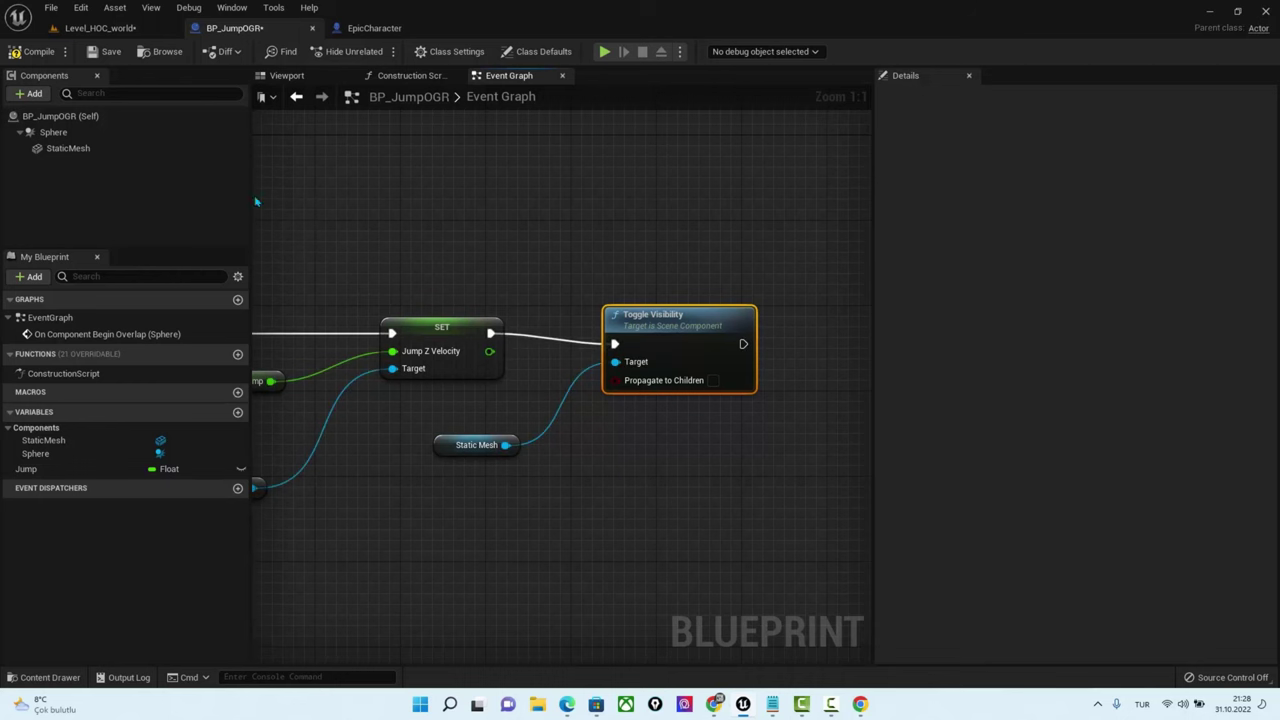
left_click(38, 52)
left_click(100, 28)
Play From Here, run the character back and forth through the red gem, then stop the preview
right_click(462, 170)
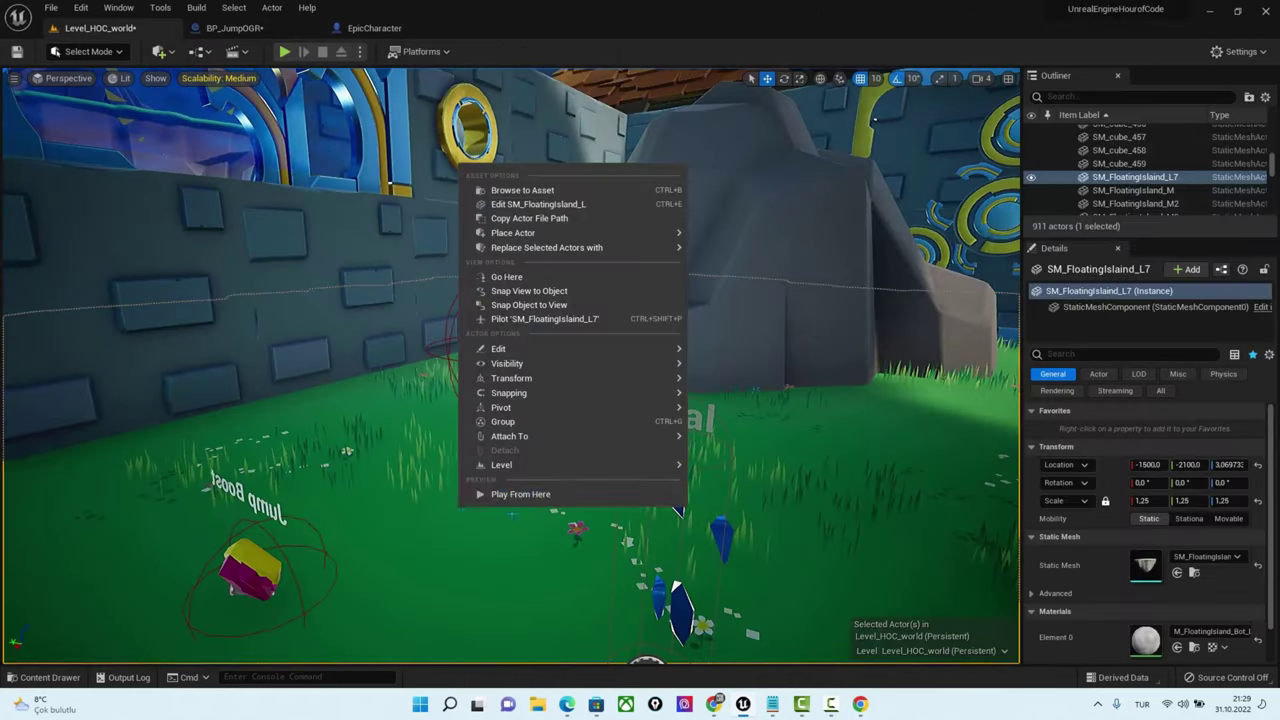
left_click(520, 494)
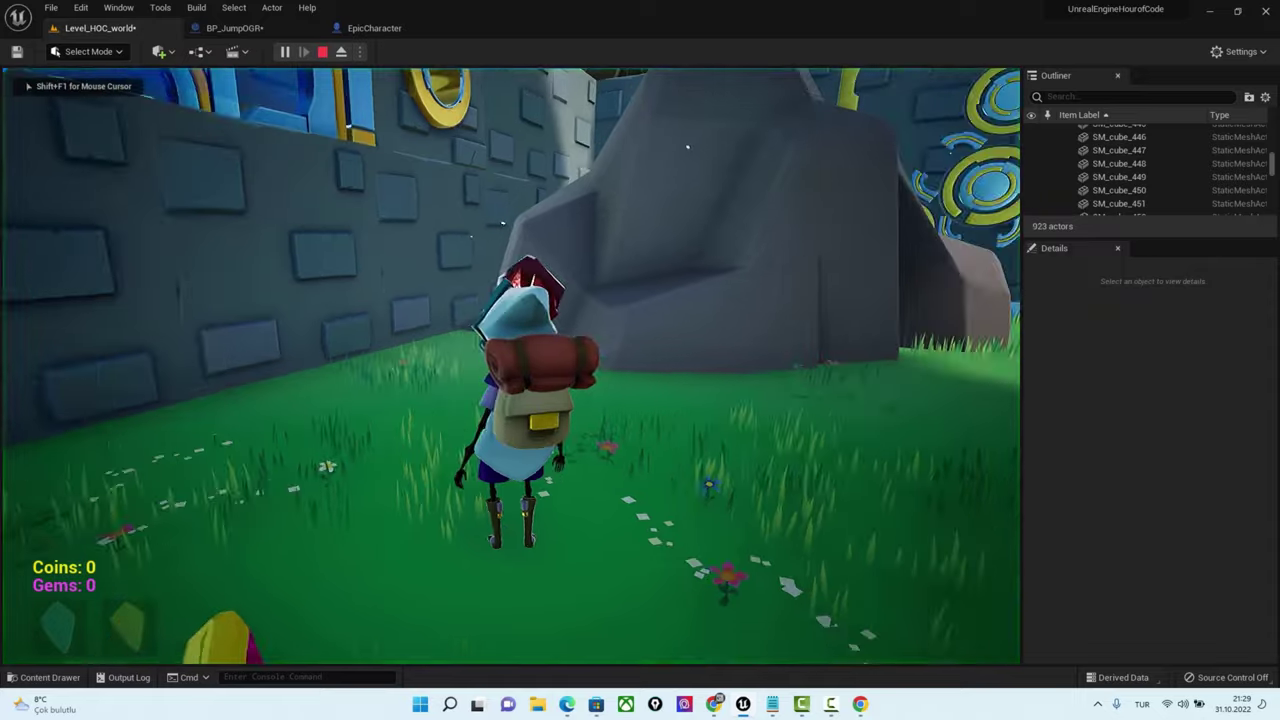
key("w")
key("s")
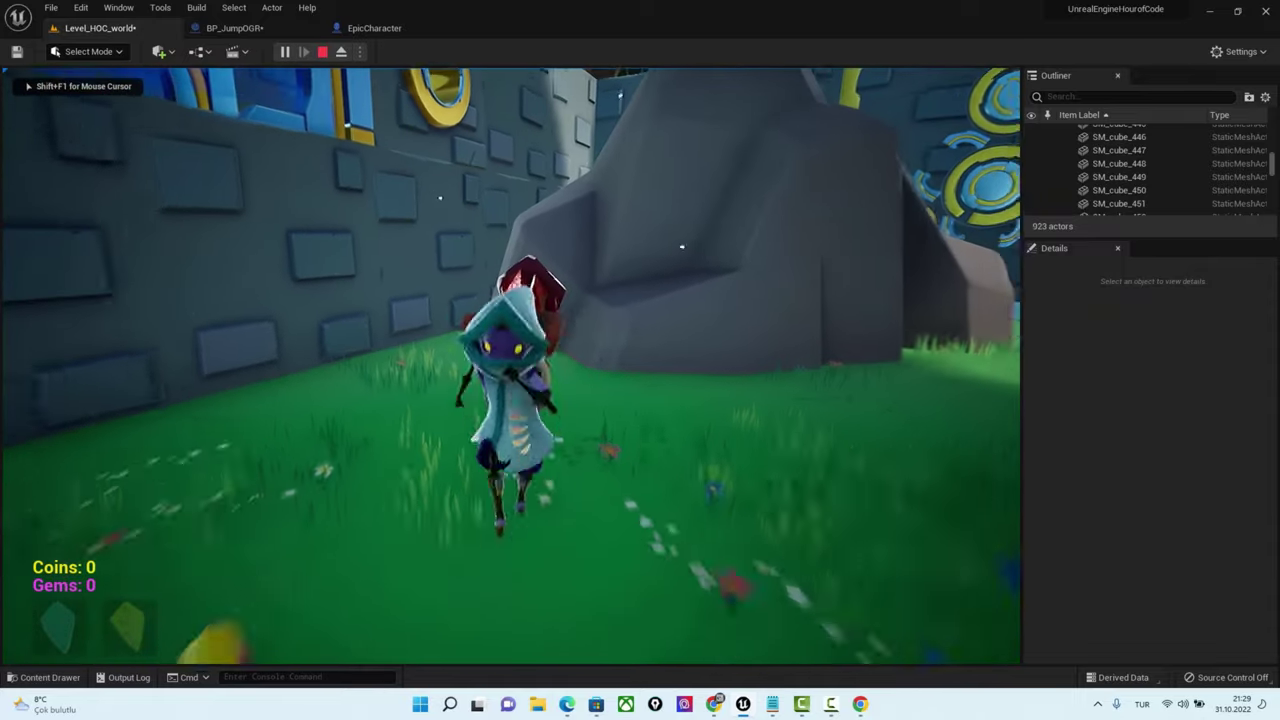
key("w")
key("s")
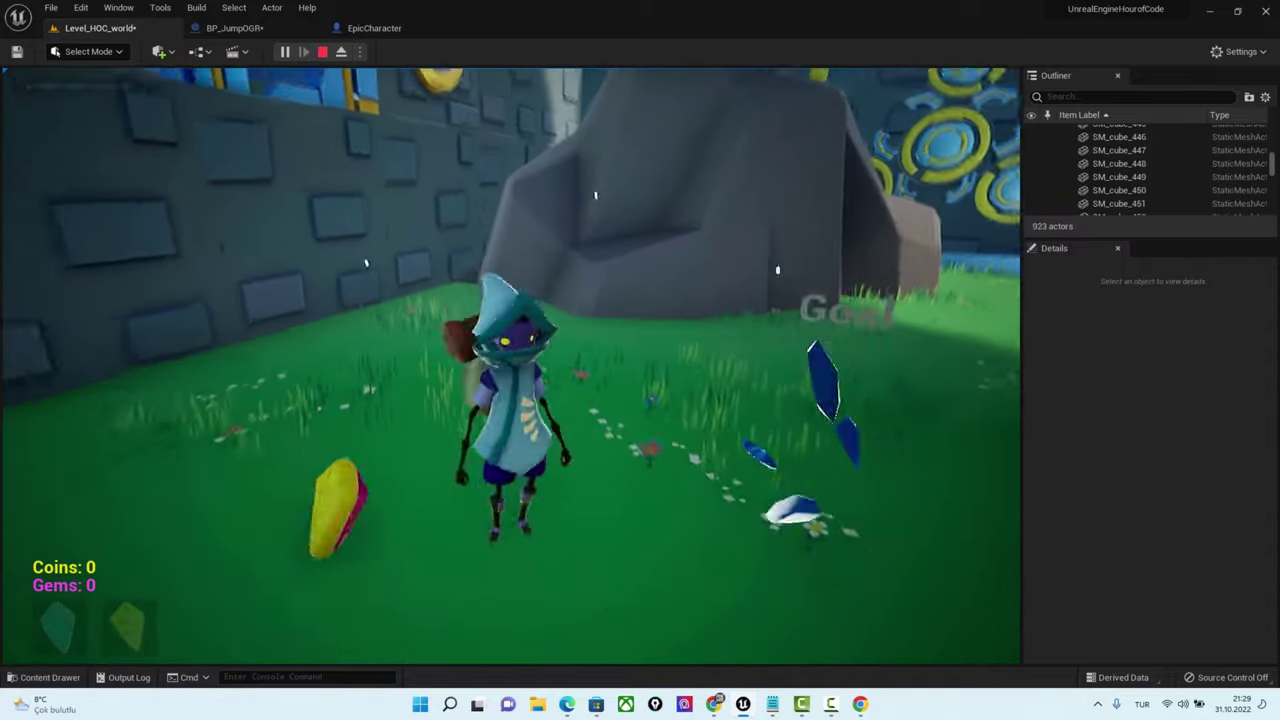
key("w")
key("s")
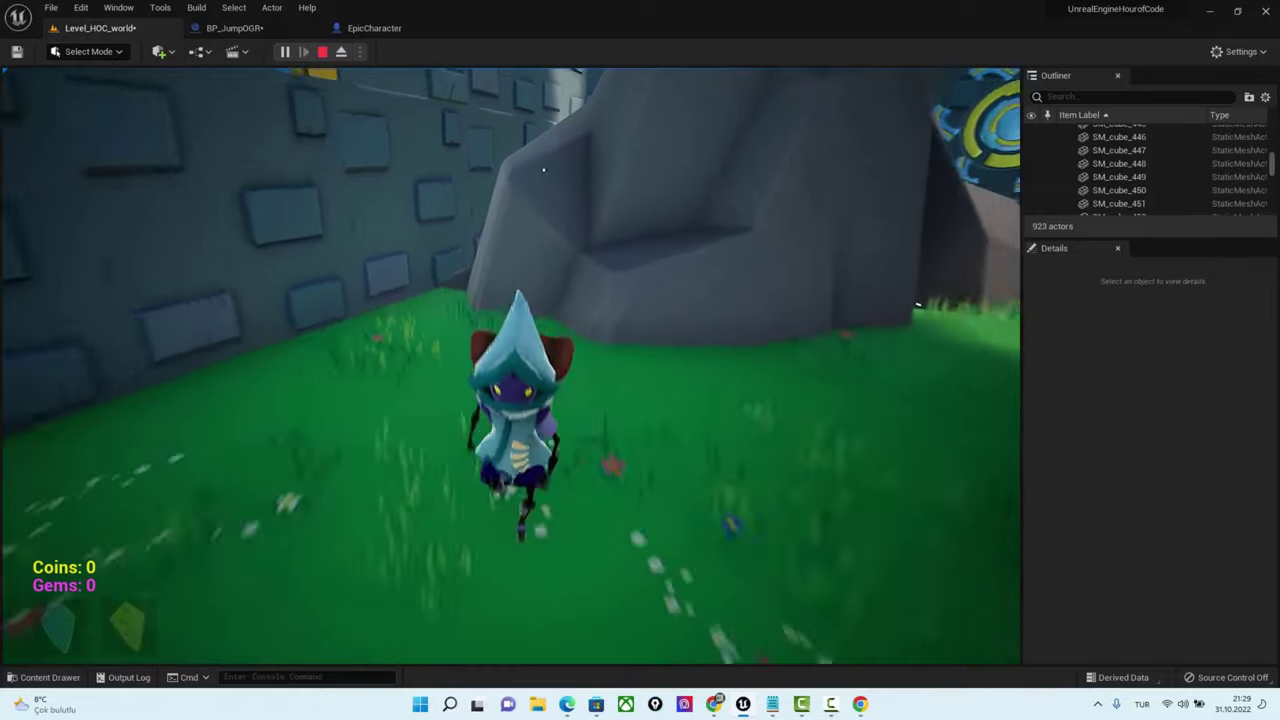
key("w")
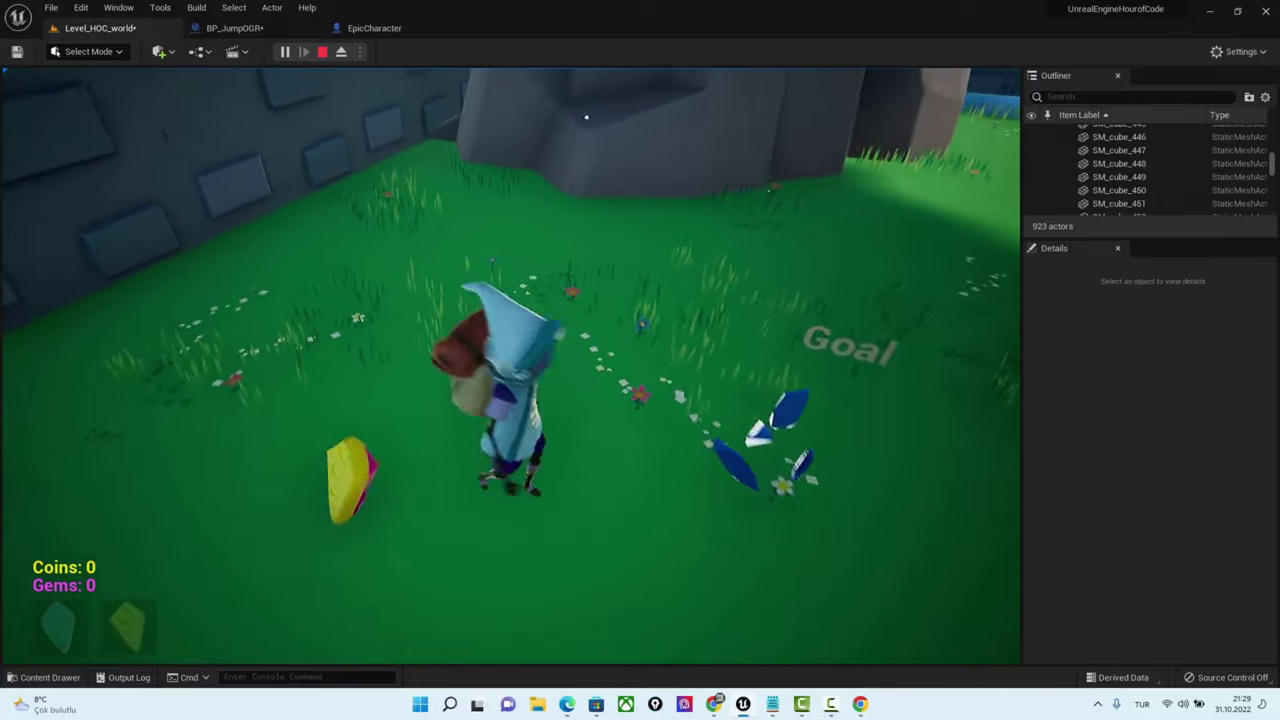
key("s")
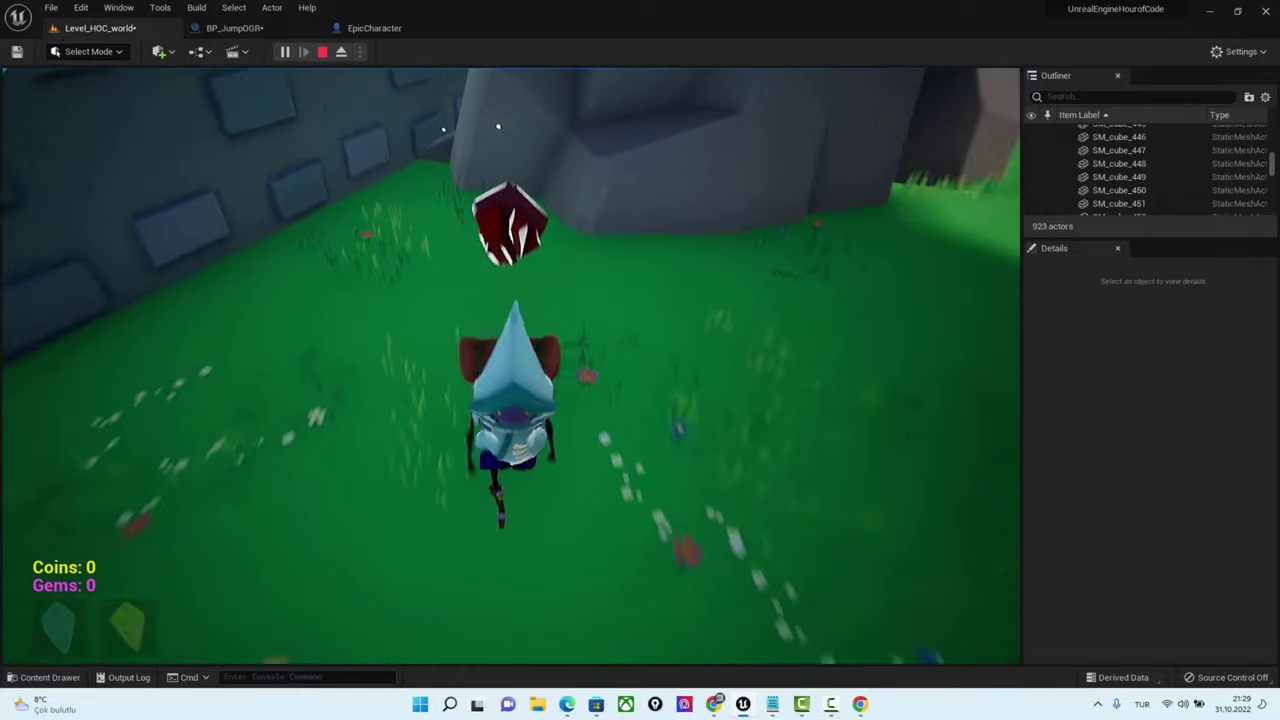
key("w")
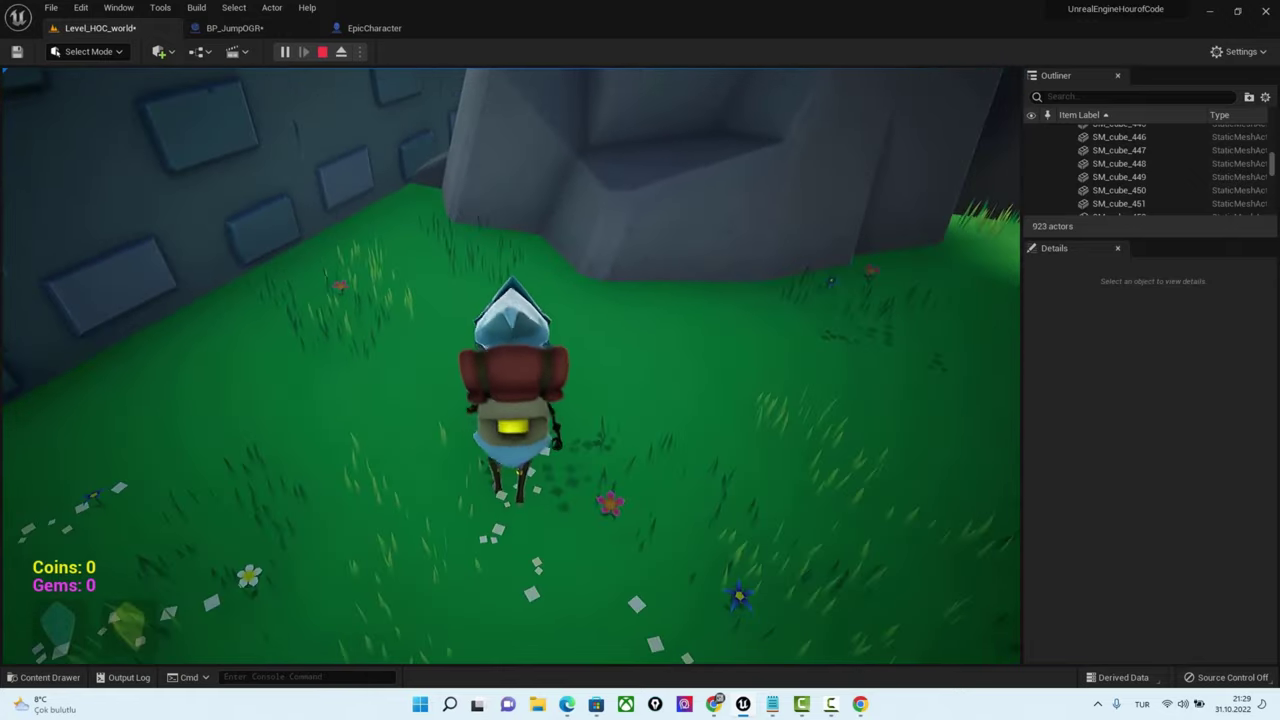
key("s")
key("w")
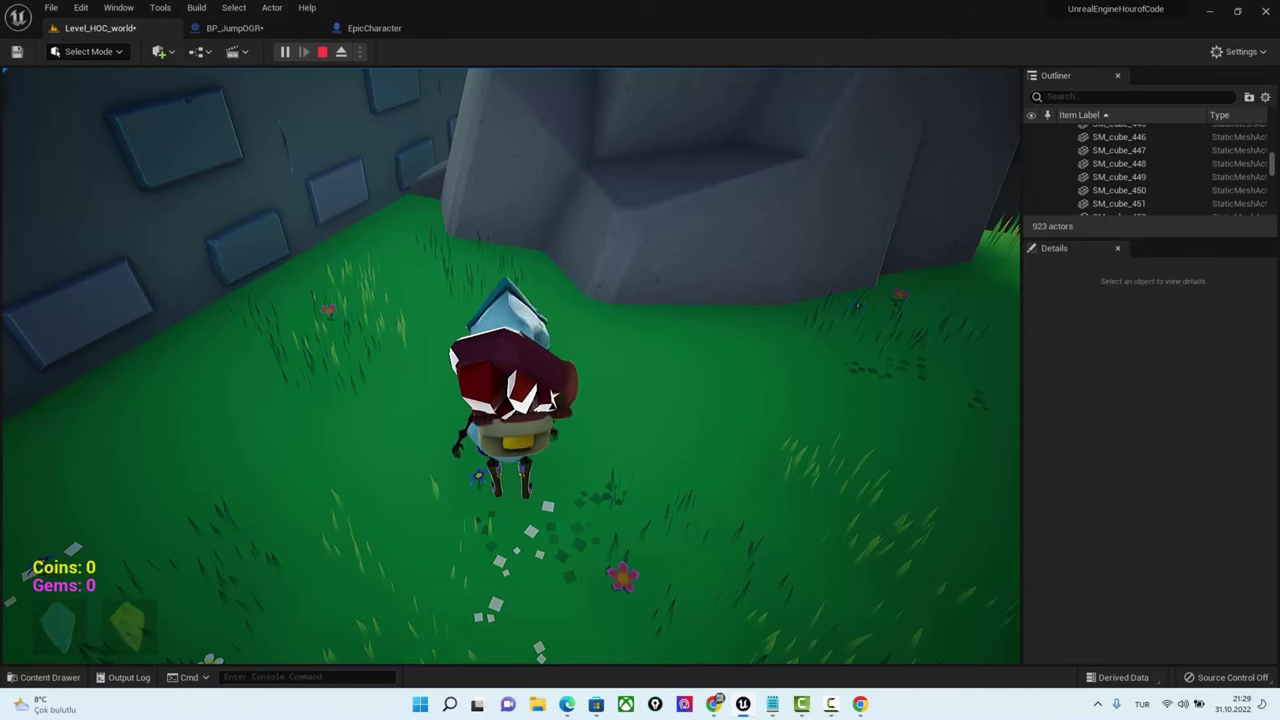
key("Escape")
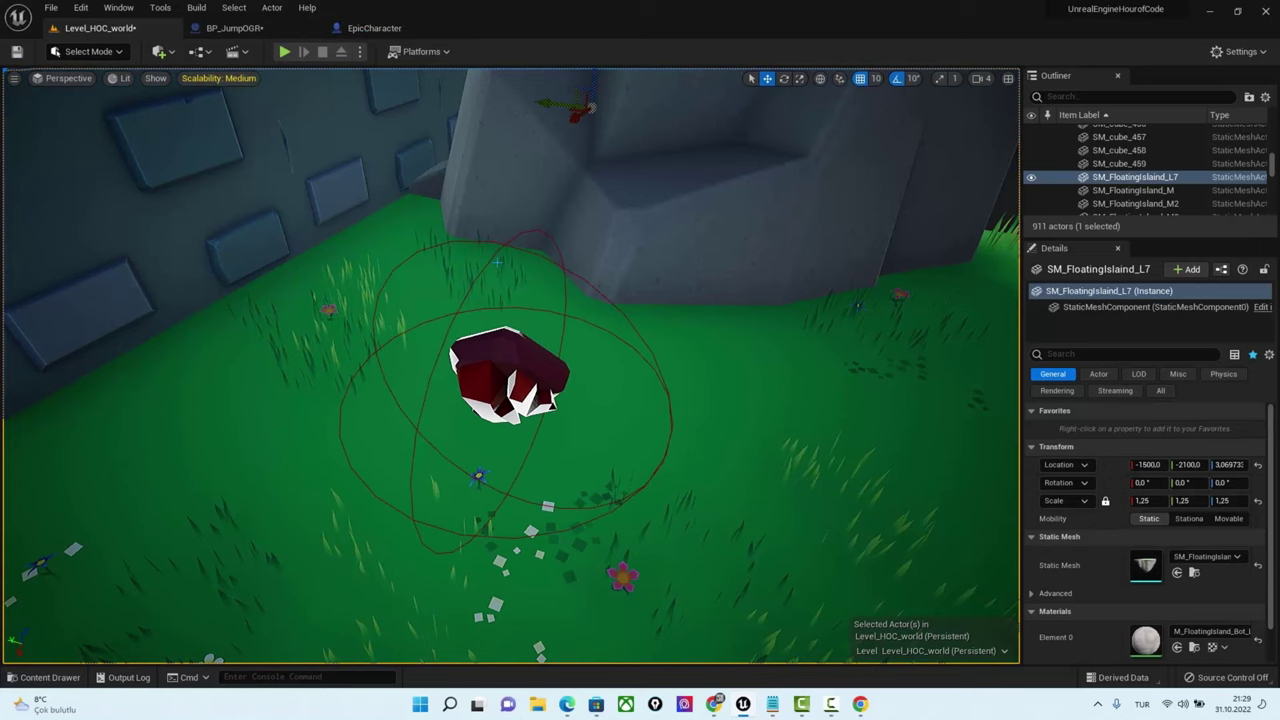
Chain a Sphere Set Collision Enabled node, set to No Collision, after Toggle Visibility
left_click(272, 30)
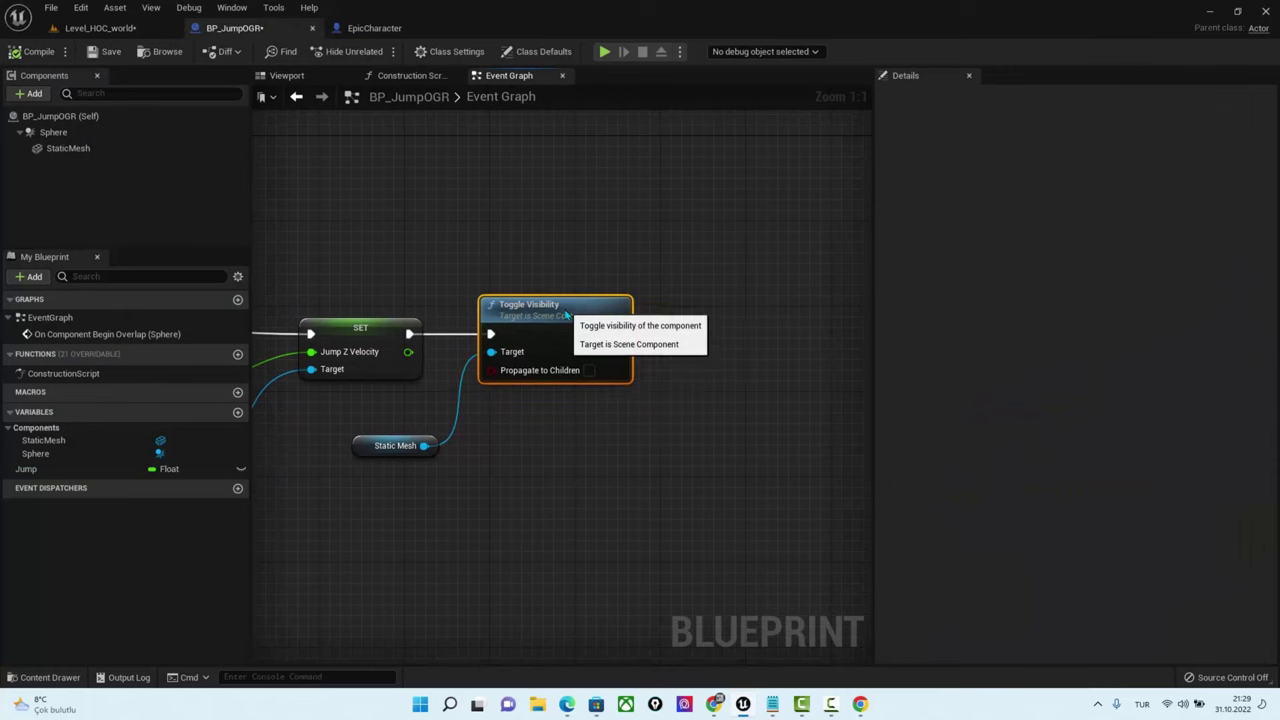
left_click(53, 132)
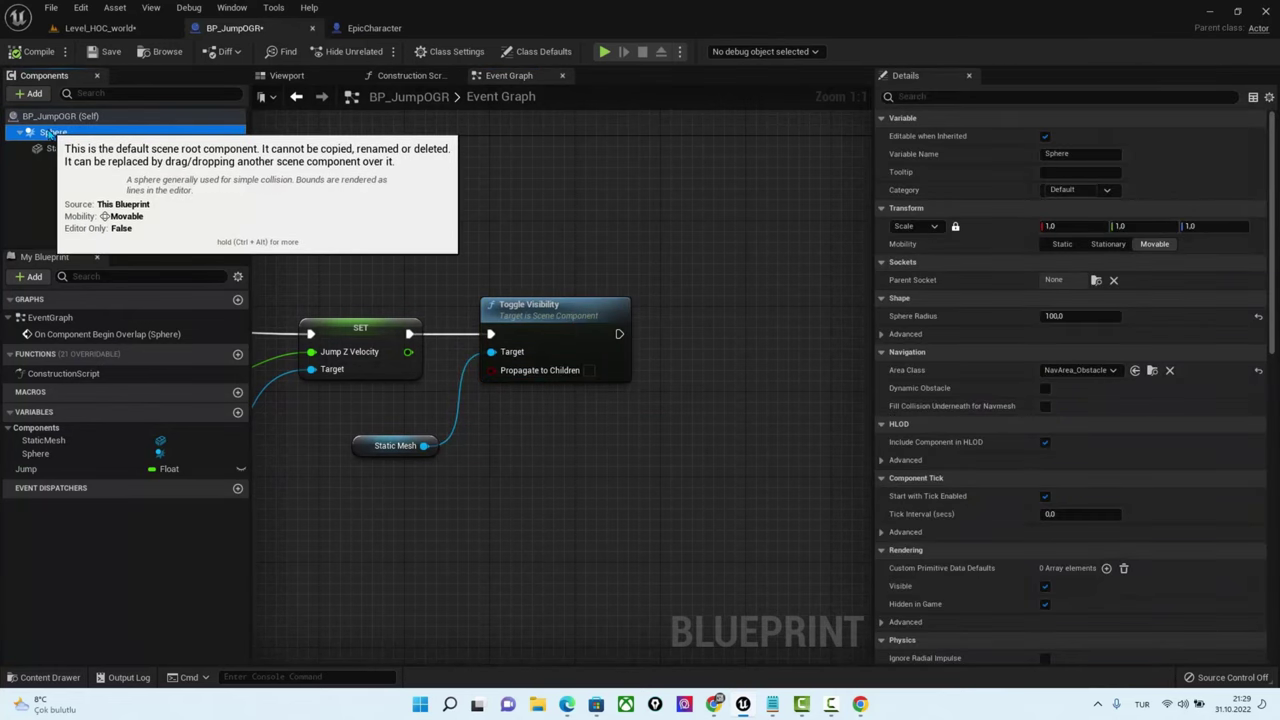
mouse_move(53, 132)
left_mouse_down()
mouse_move(587, 472)
mouse_move(601, 437)
mouse_move(748, 362)
mouse_move(728, 332)
left_mouse_up()
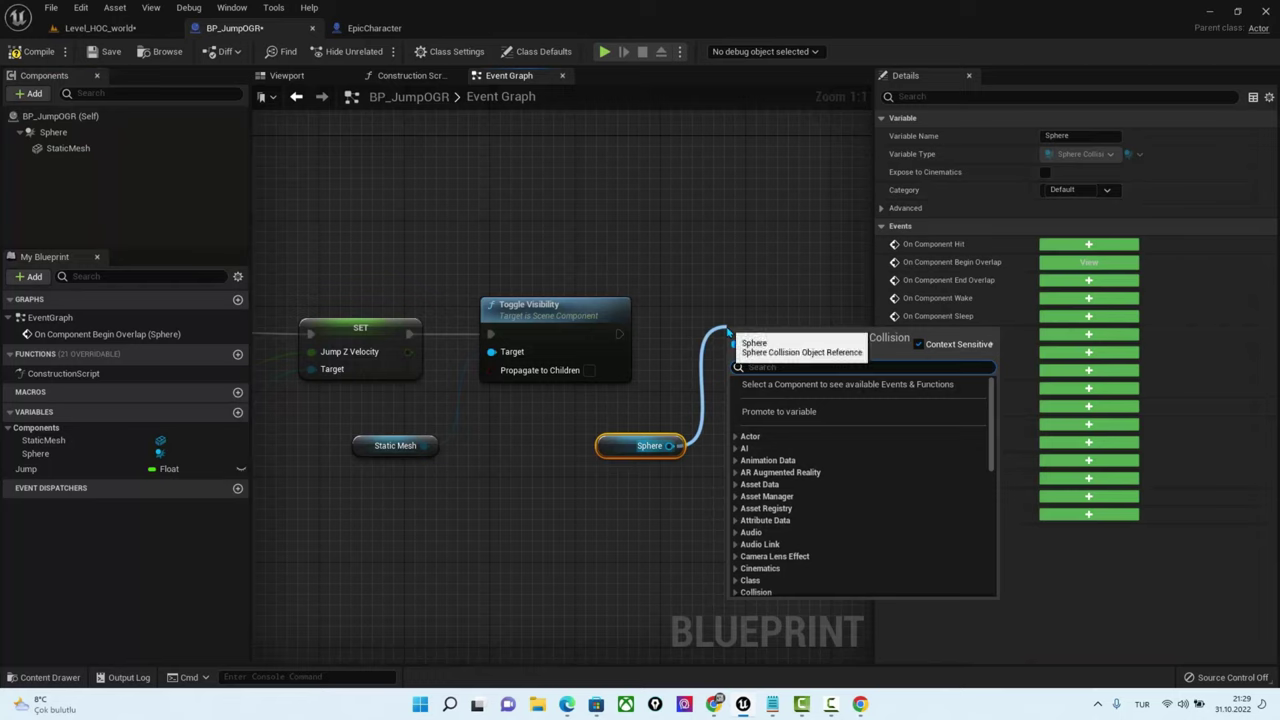
type("enabled")
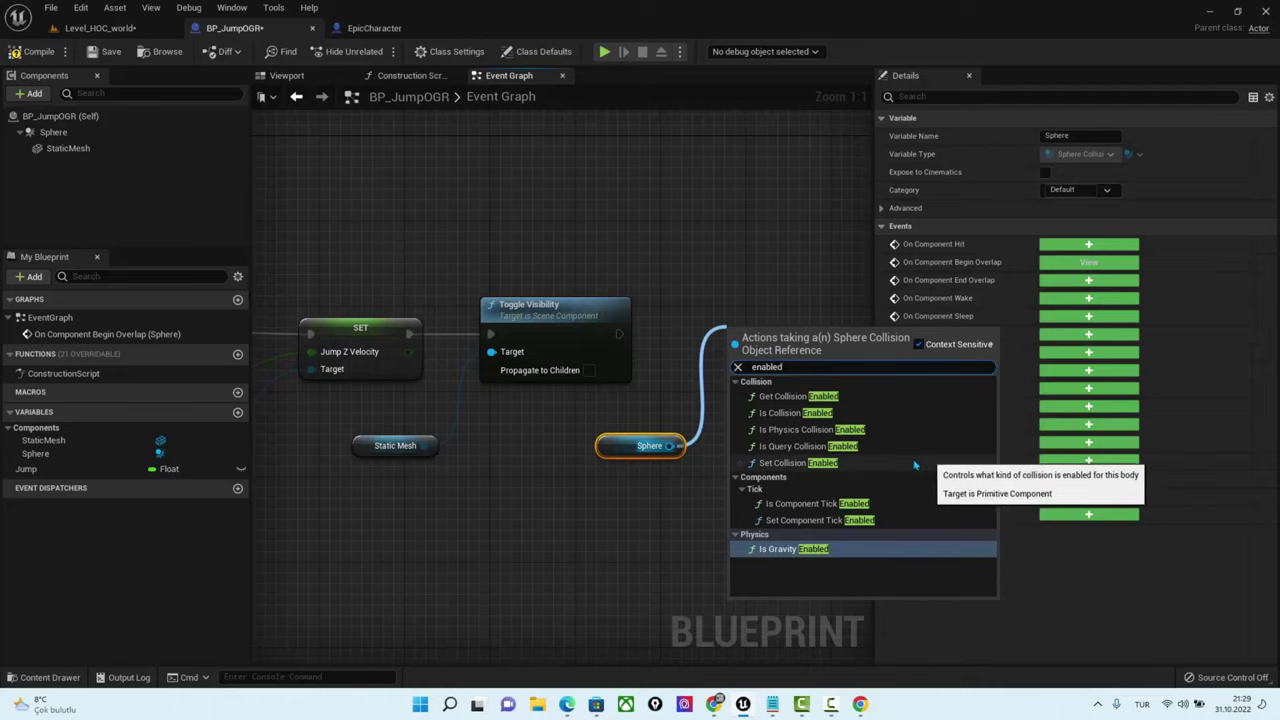
left_click(801, 465)
left_click_drag(487, 310, 604, 342)
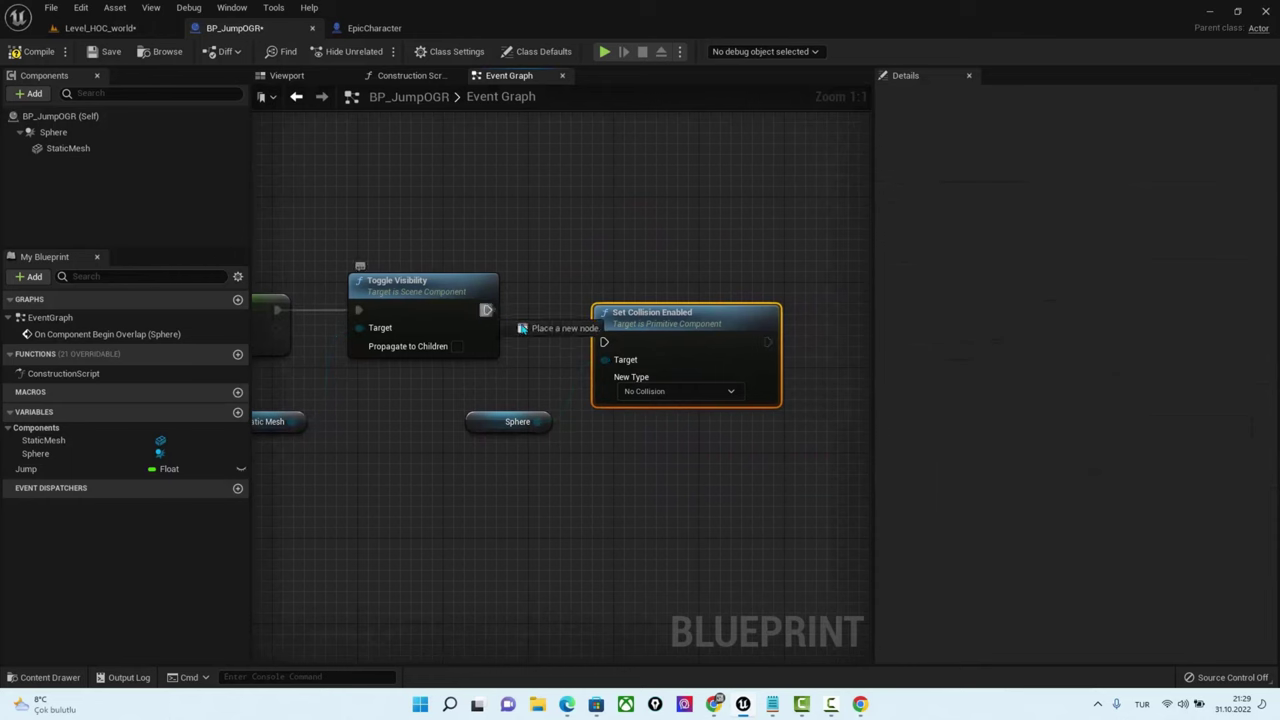
right_click_drag(609, 440, 702, 455)
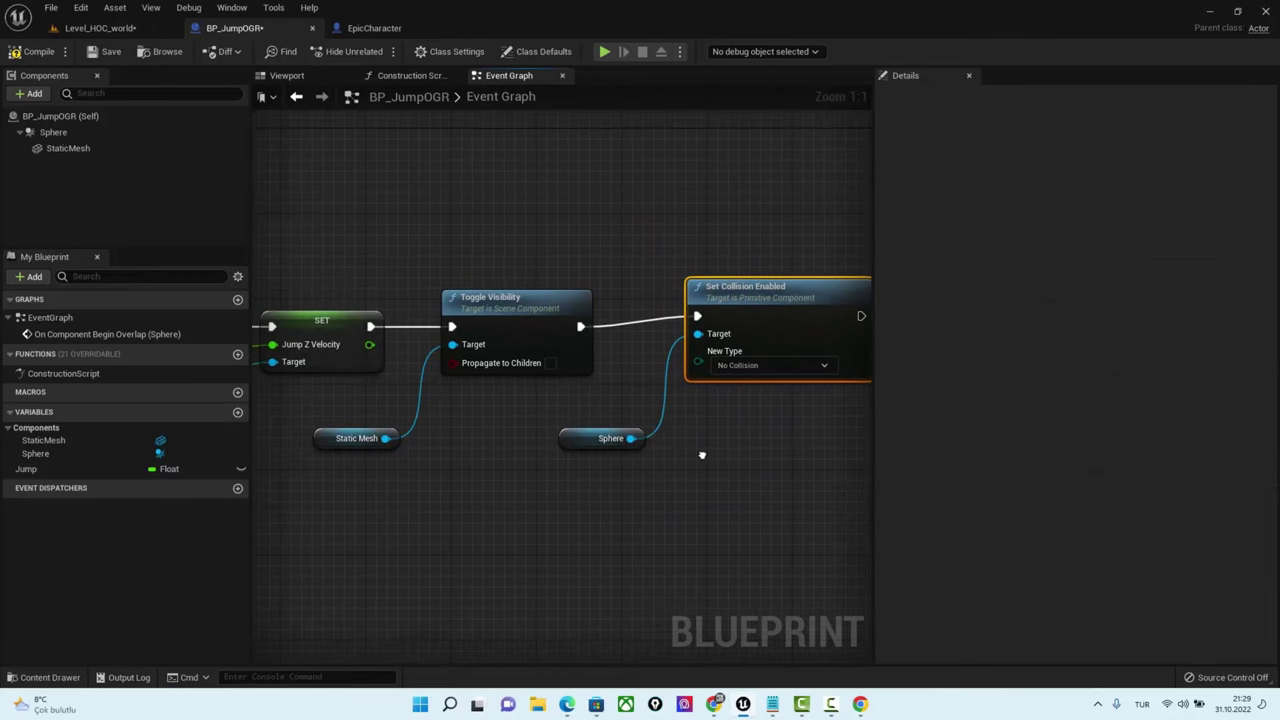
left_click(100, 28)
Run and stop a quick Play From Here test, then go back to BP_JumpOGR's graph
scroll(184, 102, "down", 5)
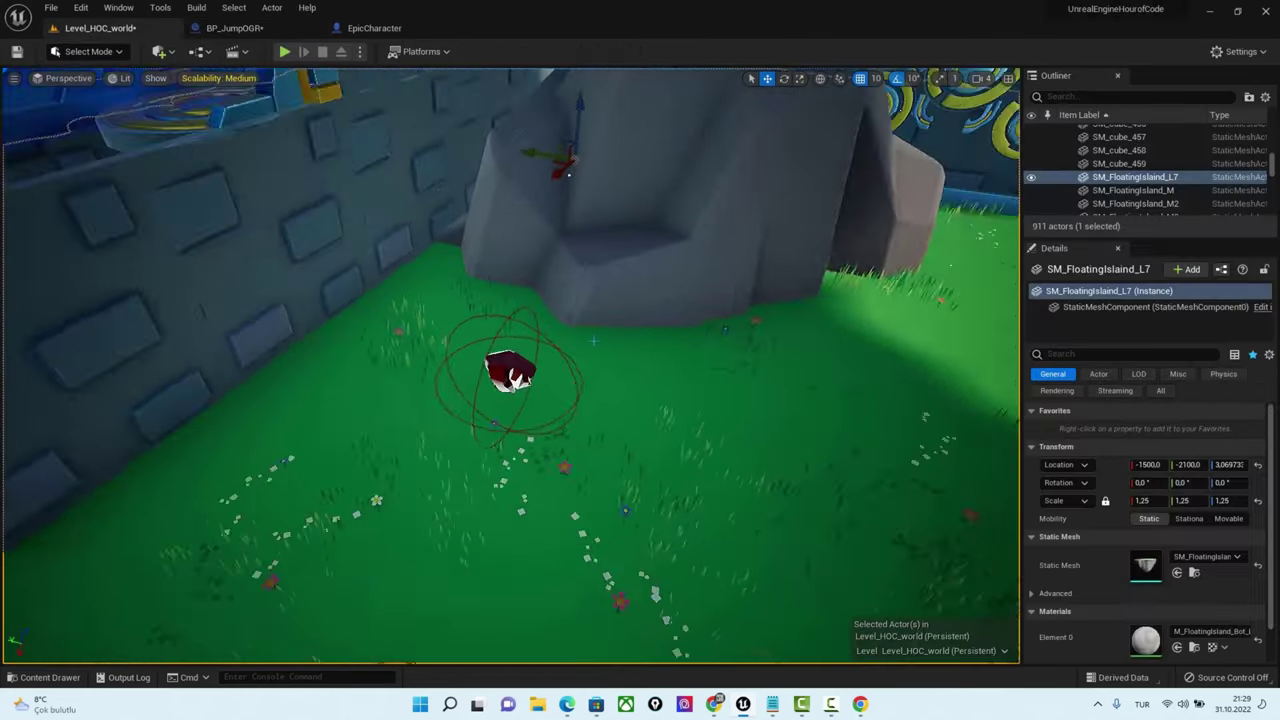
right_click(554, 192)
left_click(556, 522)
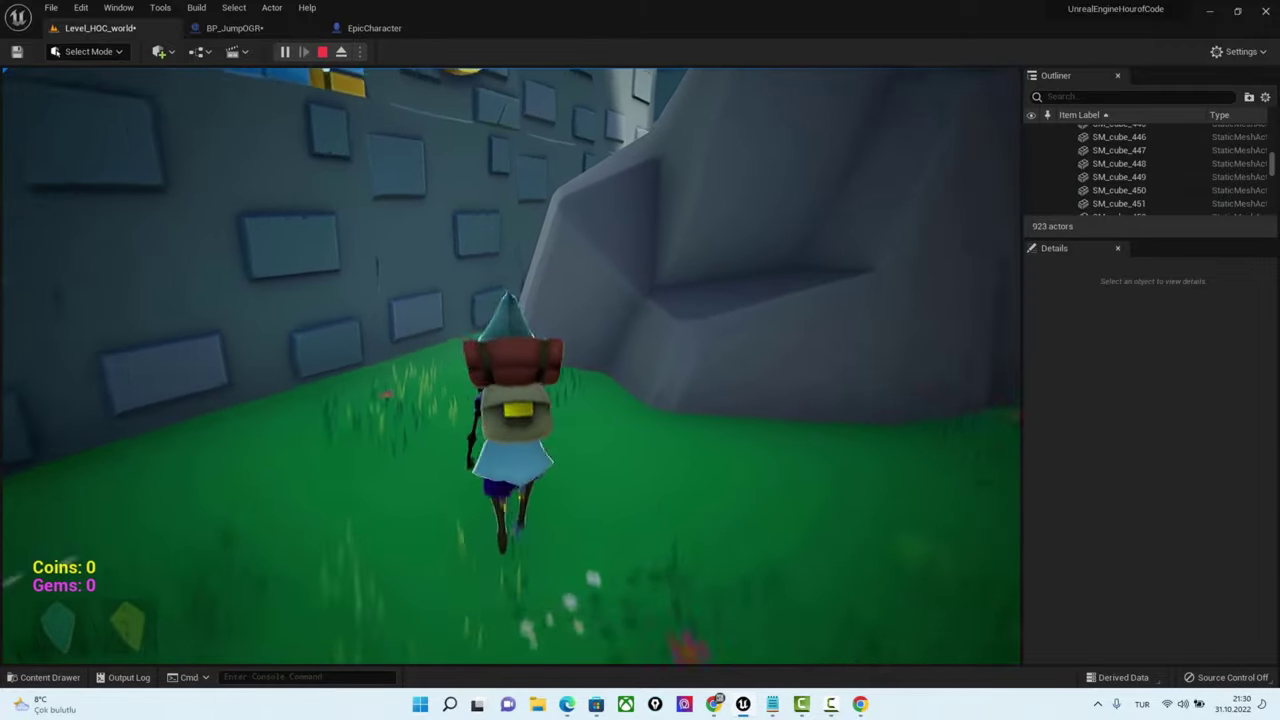
key("Escape")
left_click(235, 28)
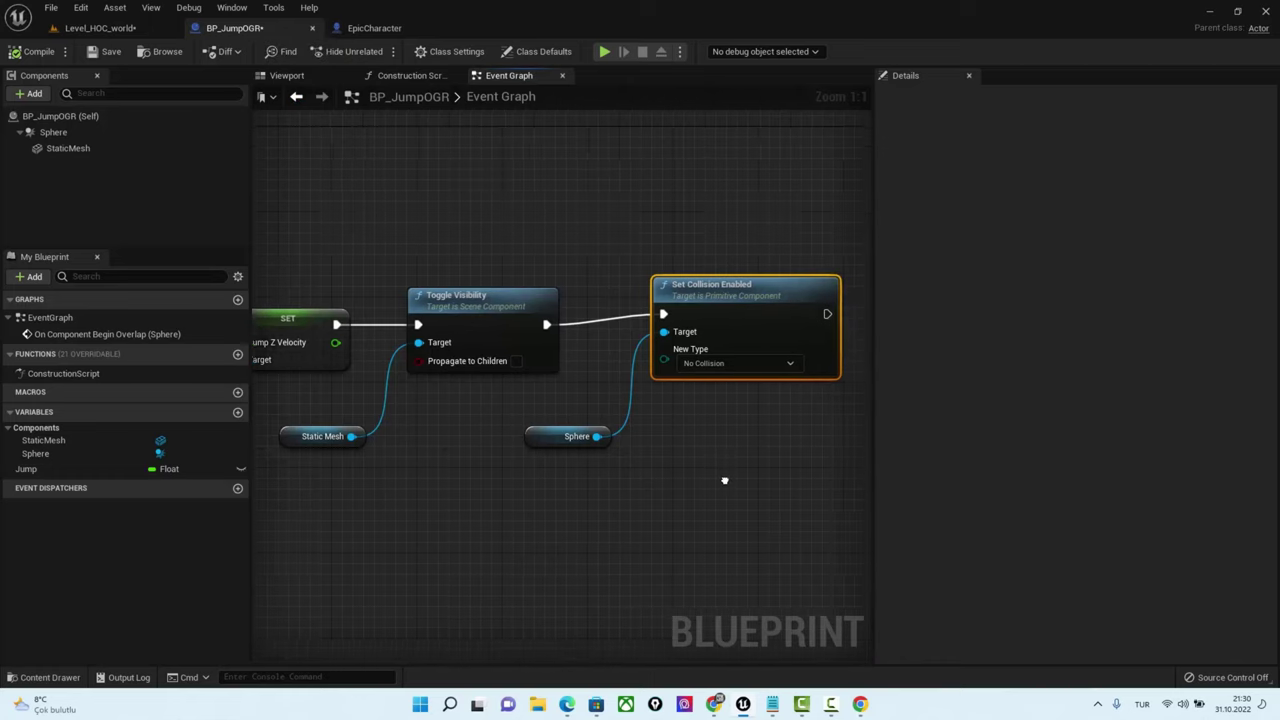
Add a Delay node after Set Collision Enabled with a 4.0-second duration
scroll(615, 502, "down", 3)
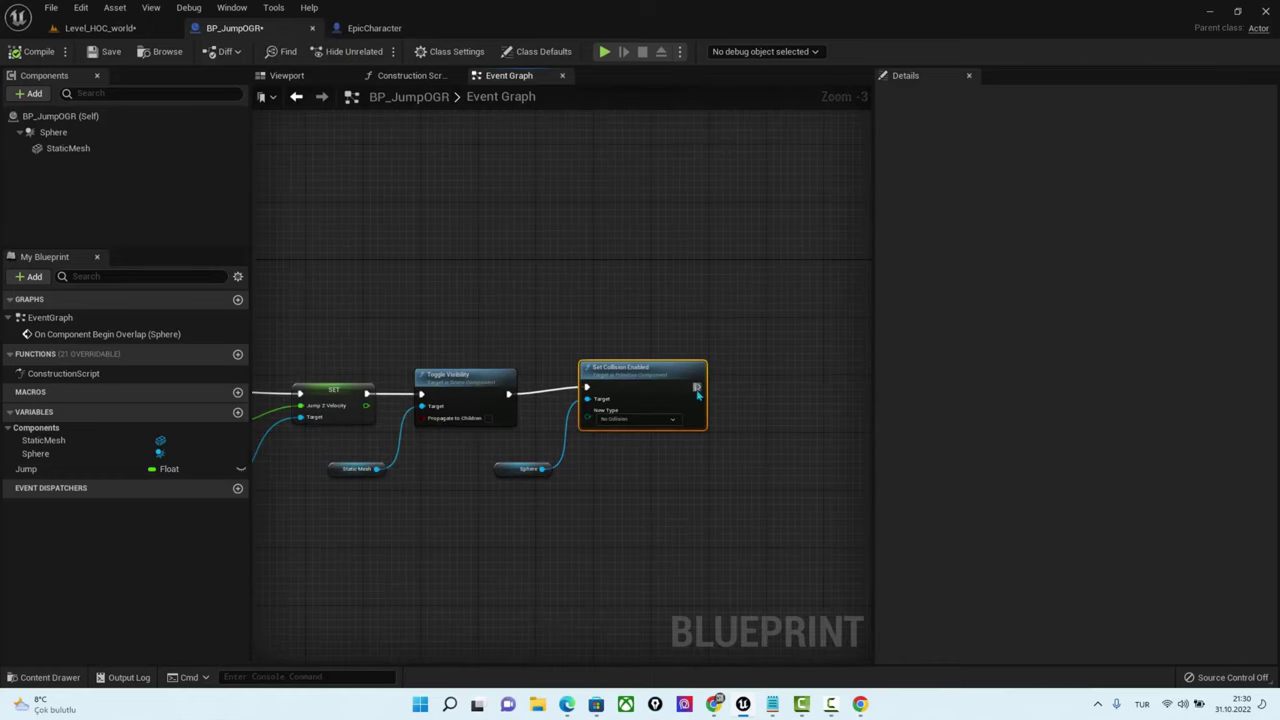
left_click_drag(697, 389, 766, 390)
type("delay")
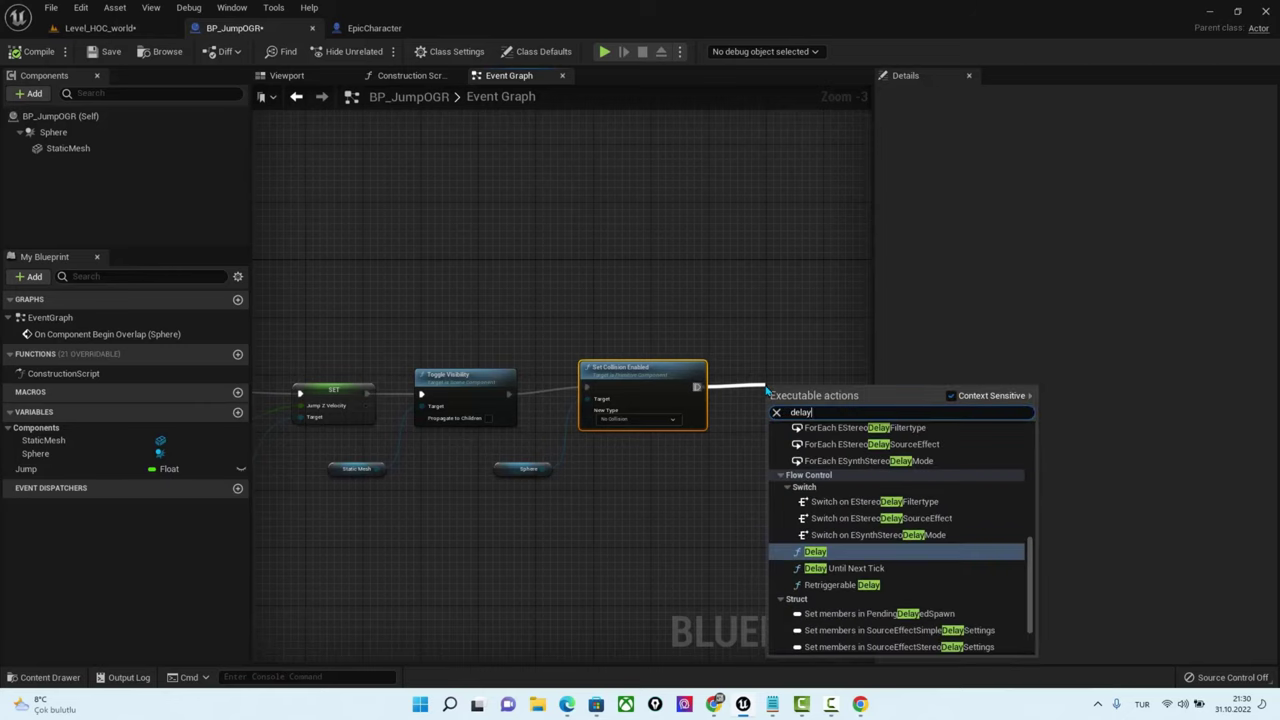
left_click(815, 552)
scroll(689, 494, "up", 1)
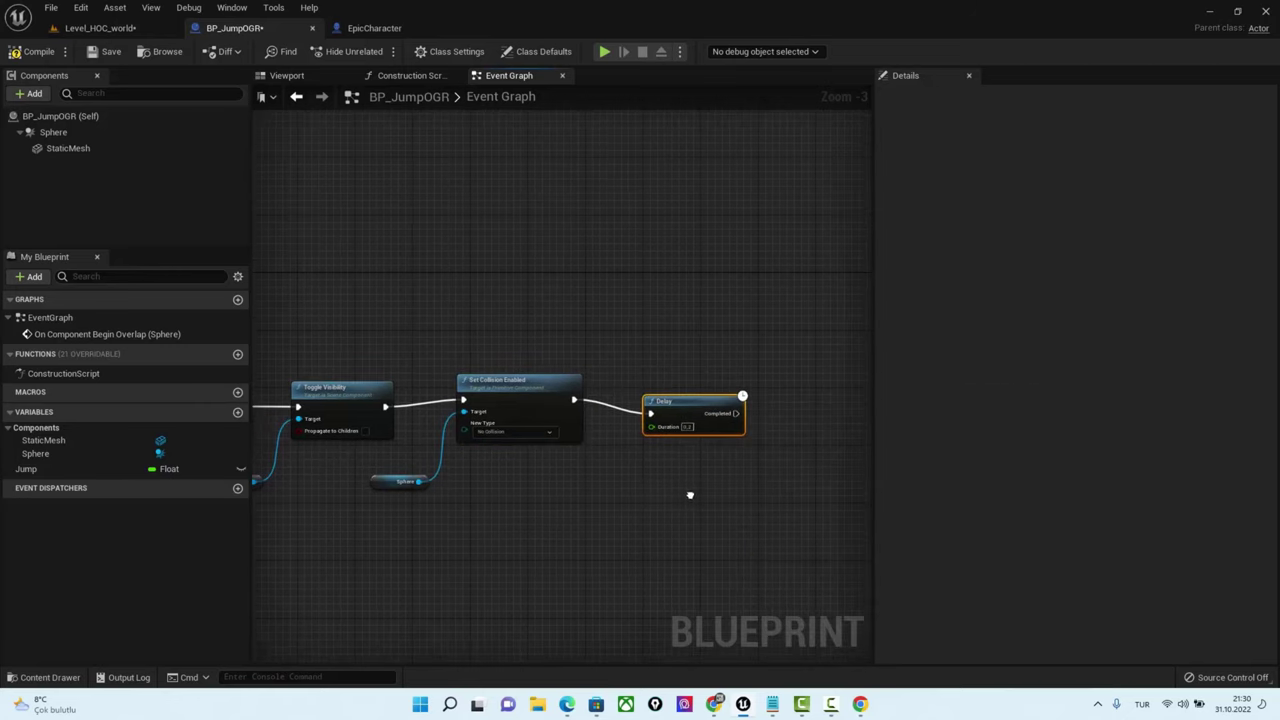
scroll(664, 455, "up", 2)
left_click(699, 416)
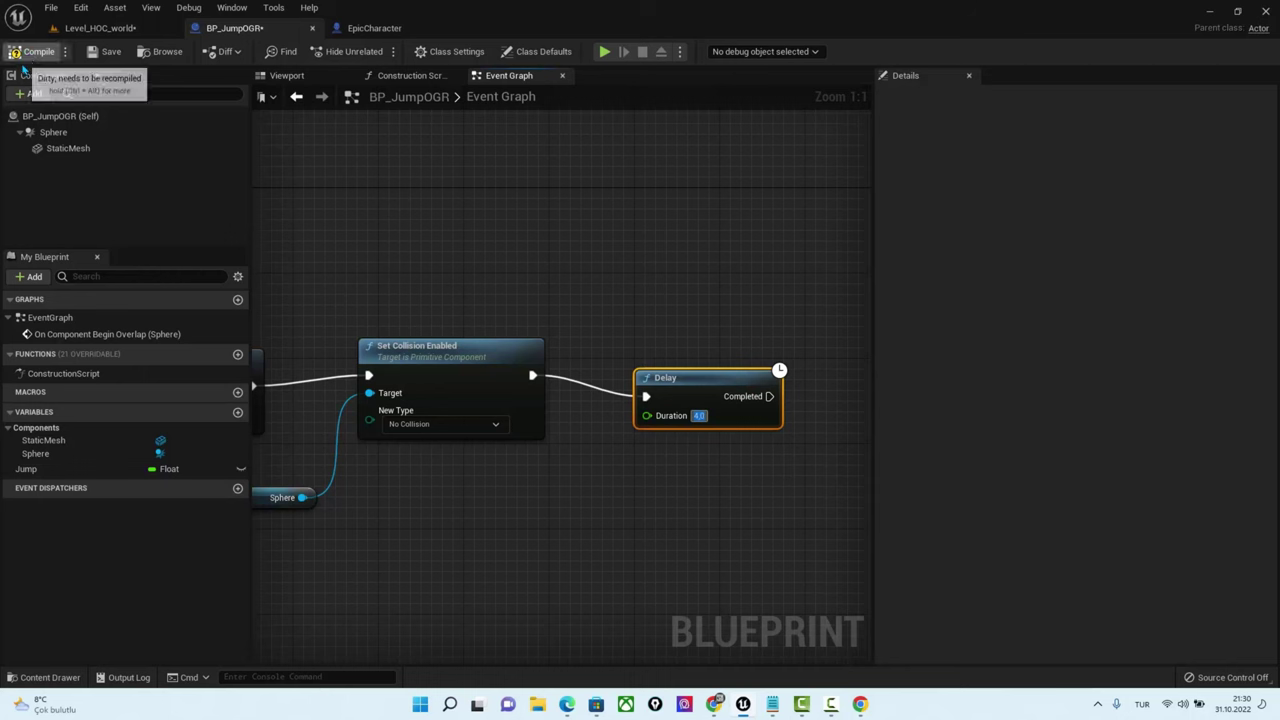
Play-test the change from a spot in the level, then return to the Delay in the gem graph
left_click(95, 28)
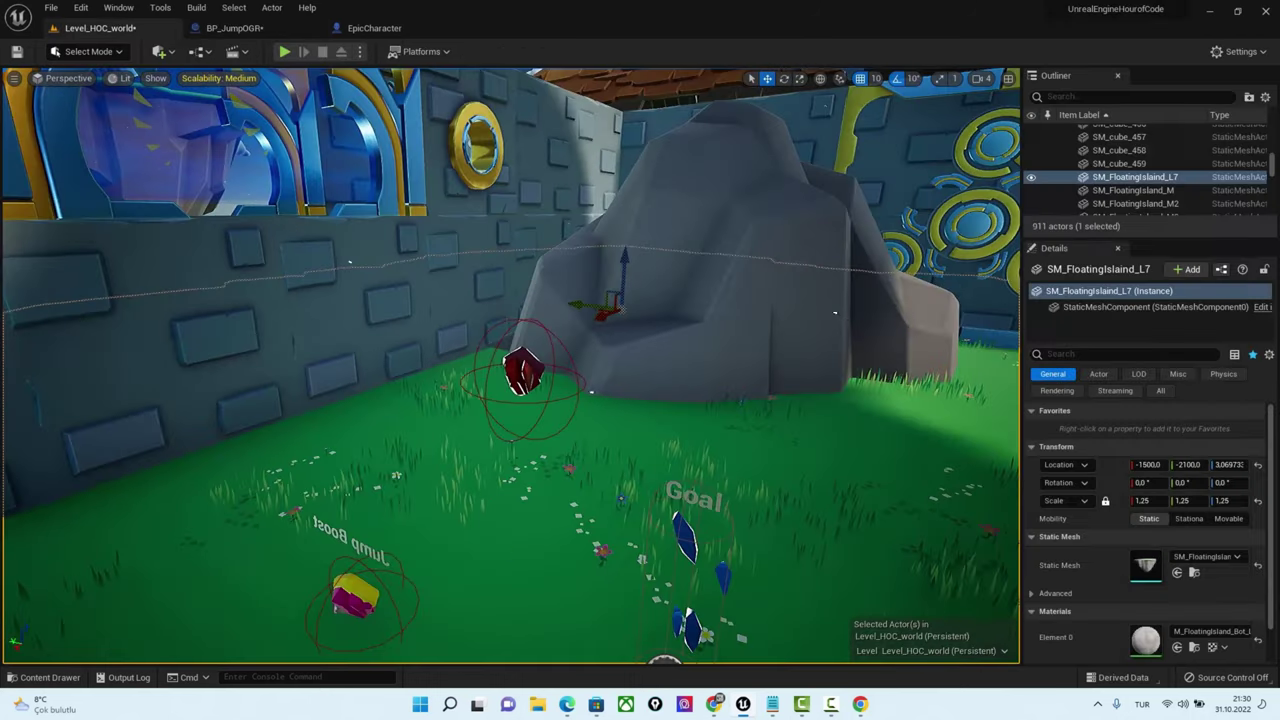
right_click(516, 212)
left_click(570, 545)
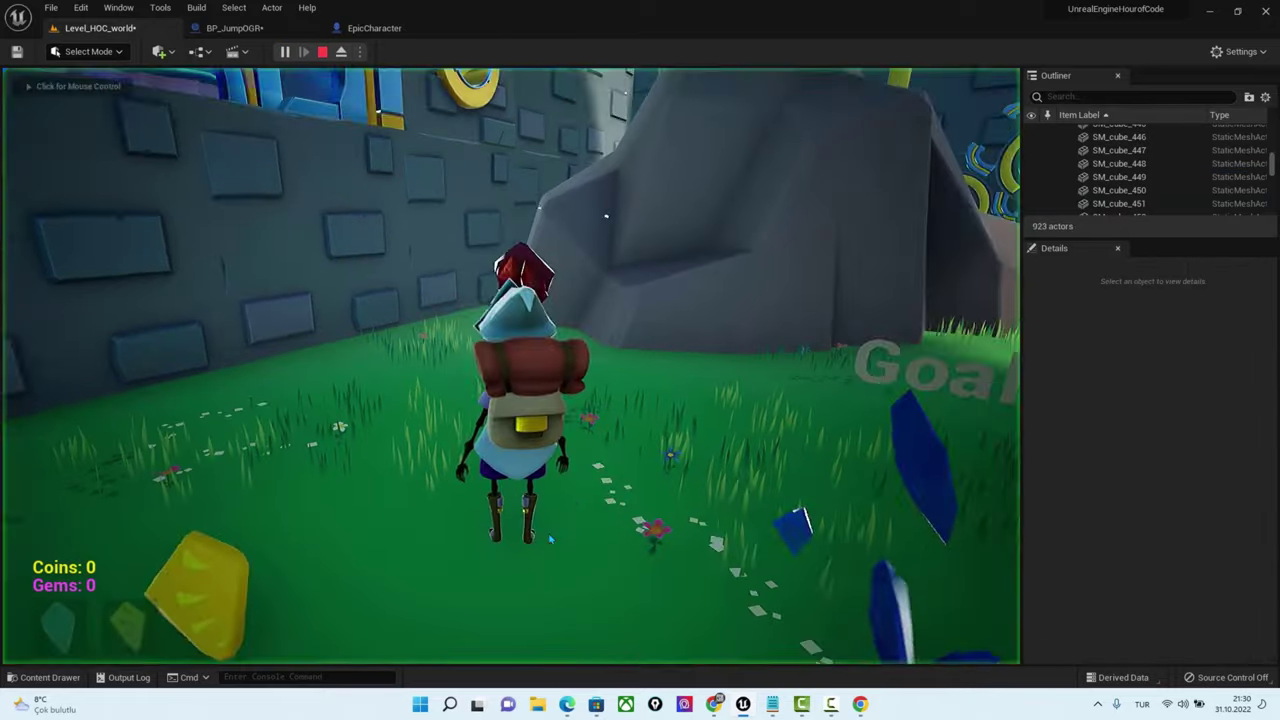
left_click(549, 539)
key("s")
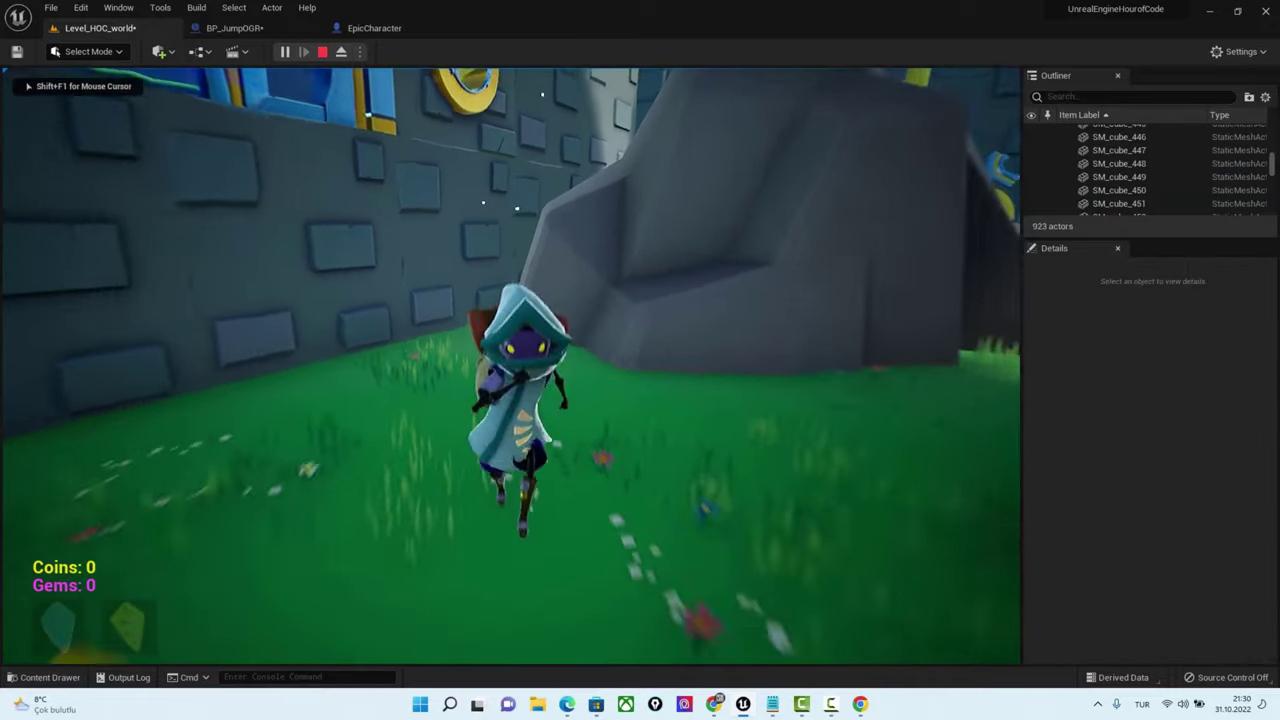
key("Escape")
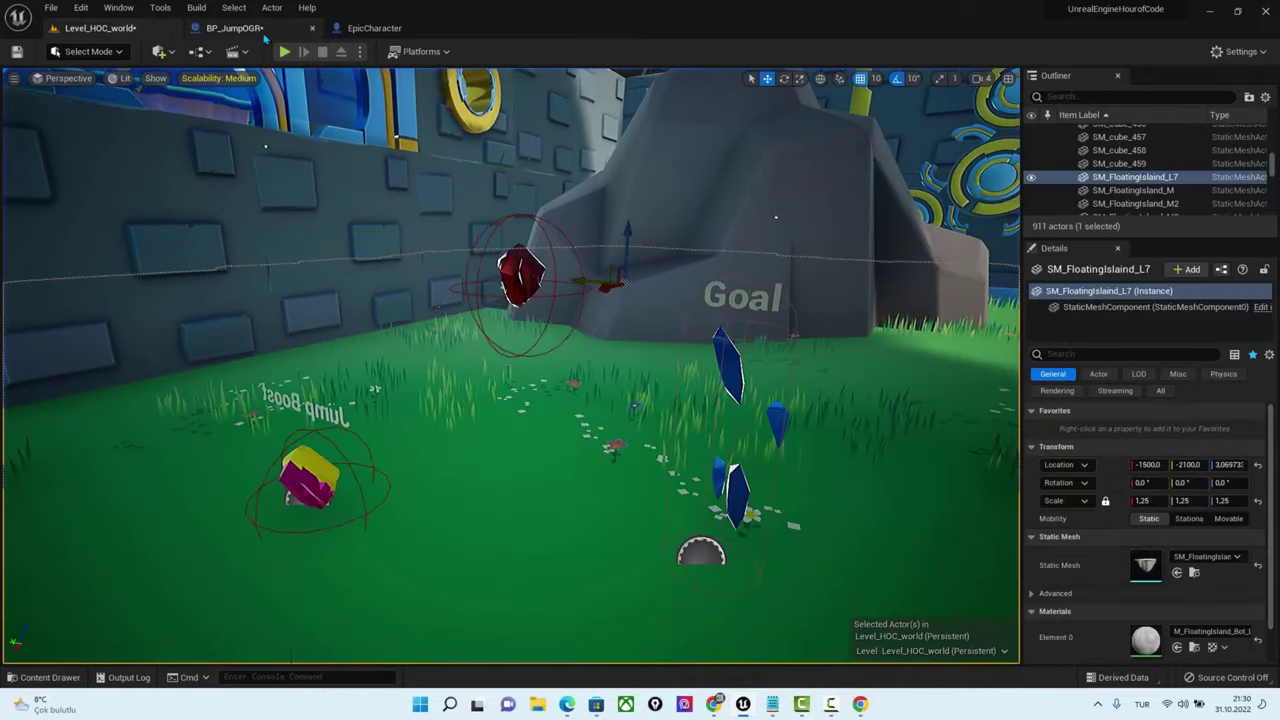
left_click(262, 30)
right_click_drag(793, 326, 584, 387)
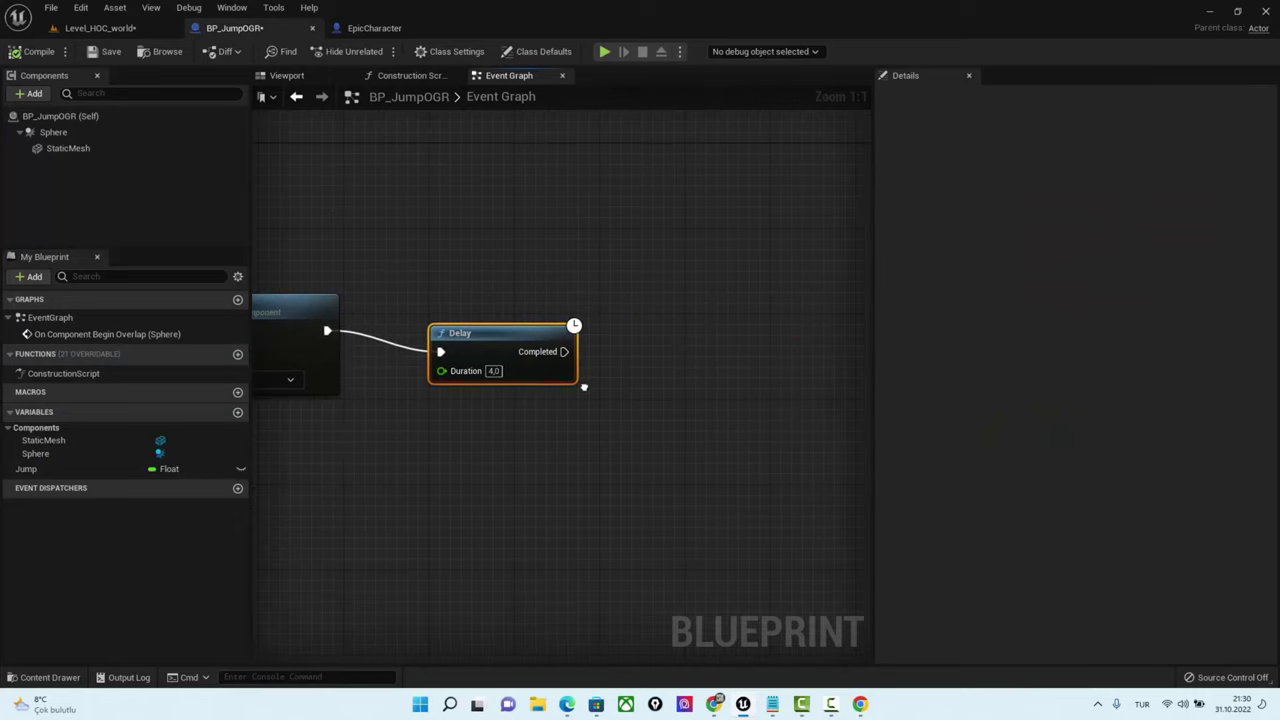
Add a Play Sound at Location node after Set Collision Enabled, moving the Delay aside
mouse_move(490, 447)
right_mouse_down()
mouse_move(751, 457)
mouse_move(660, 449)
right_mouse_up()
left_click_drag(647, 341, 764, 320)
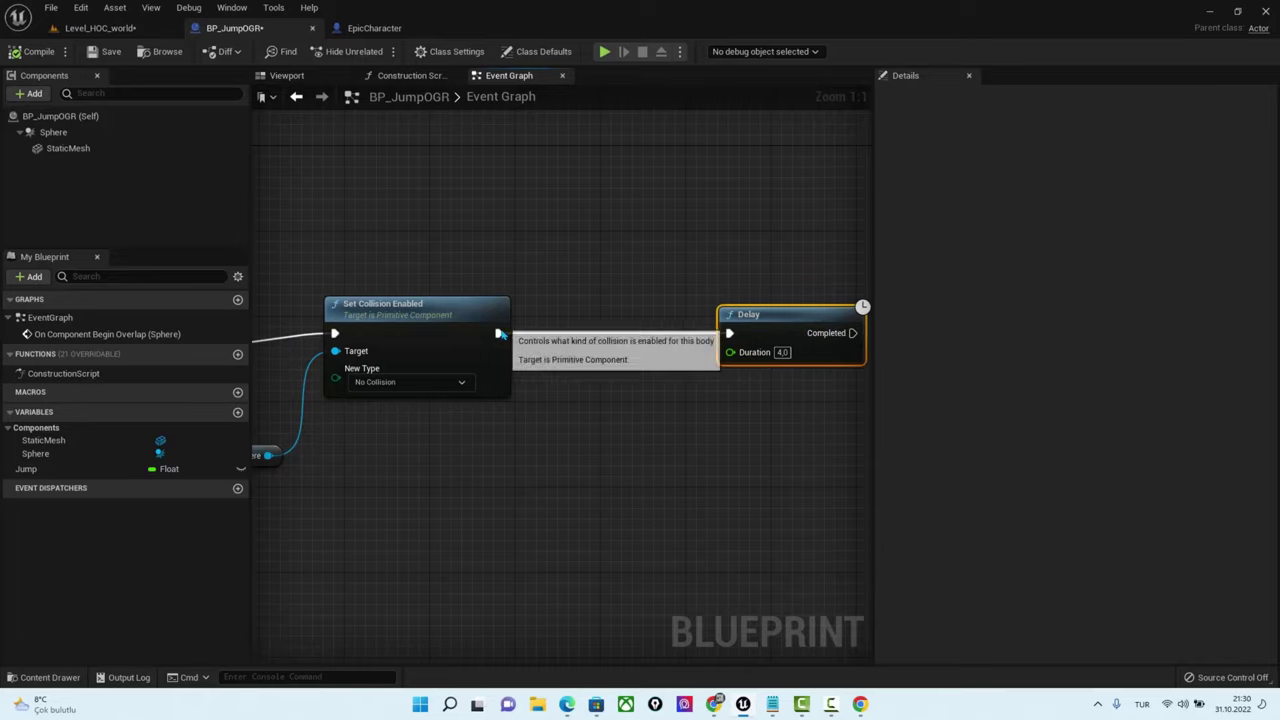
left_click_drag(499, 333, 603, 370)
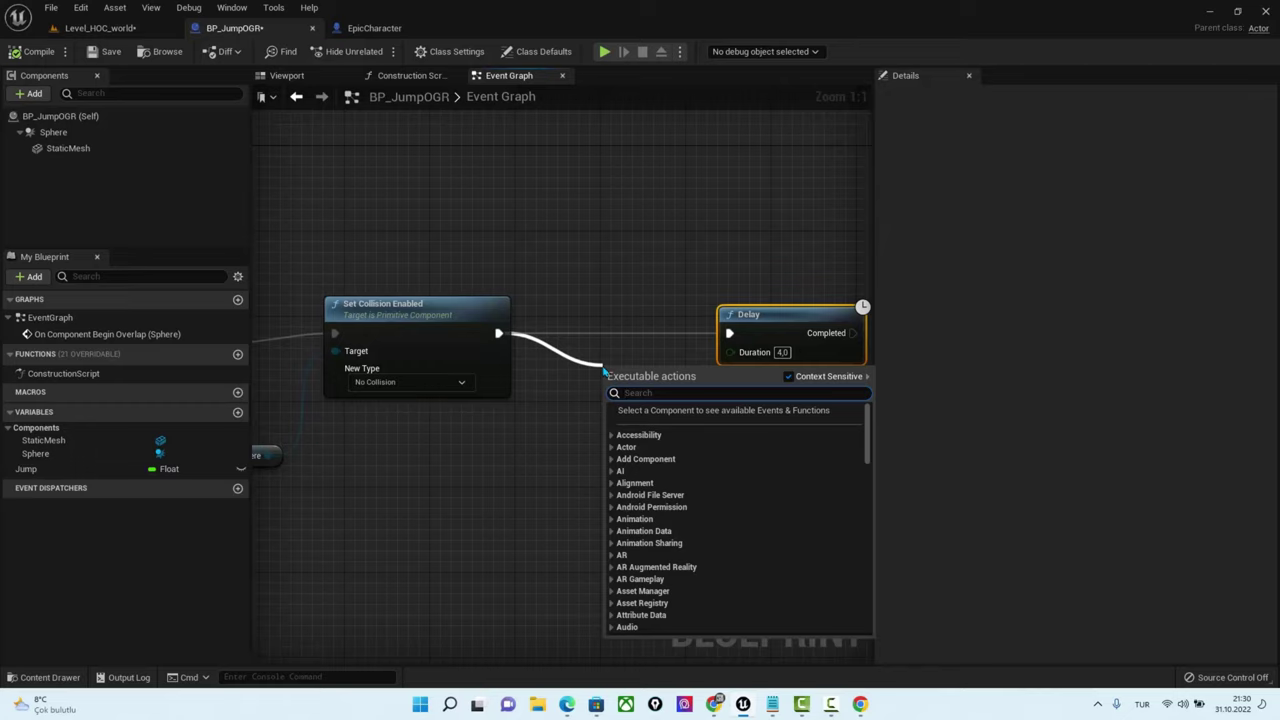
type("ad")
key("BackSpace")
key("BackSpace")
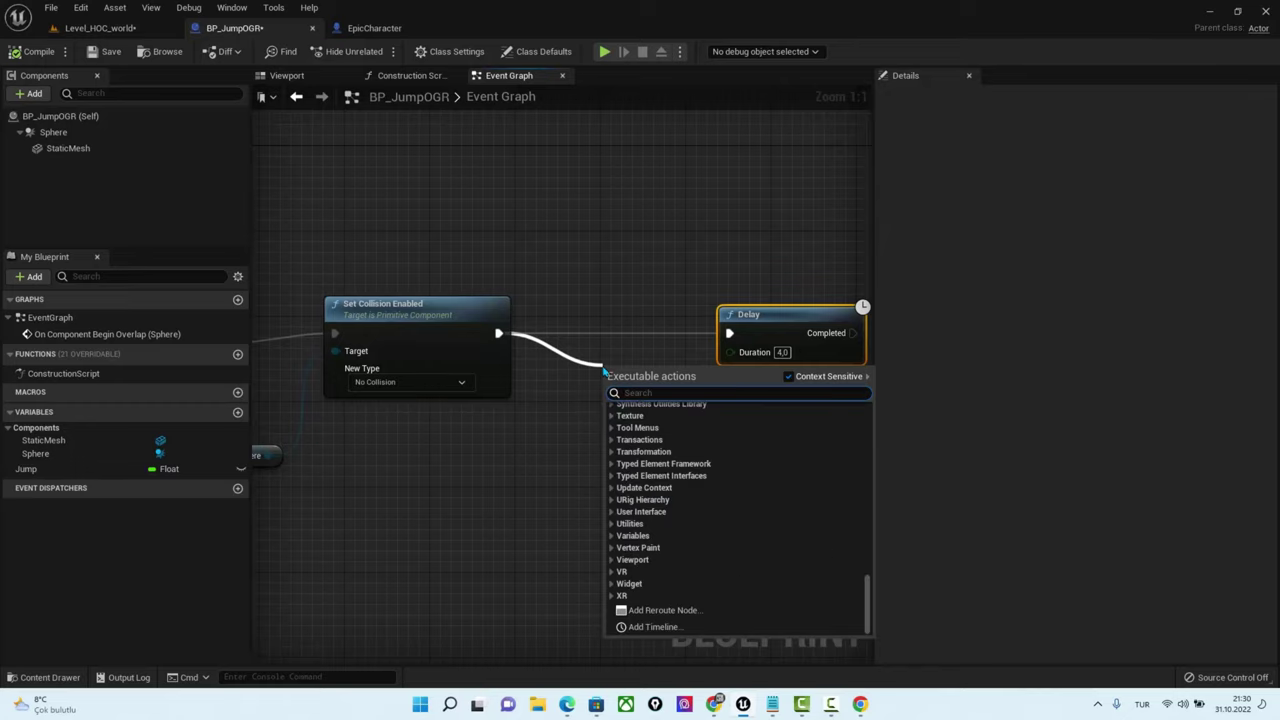
type("play so")
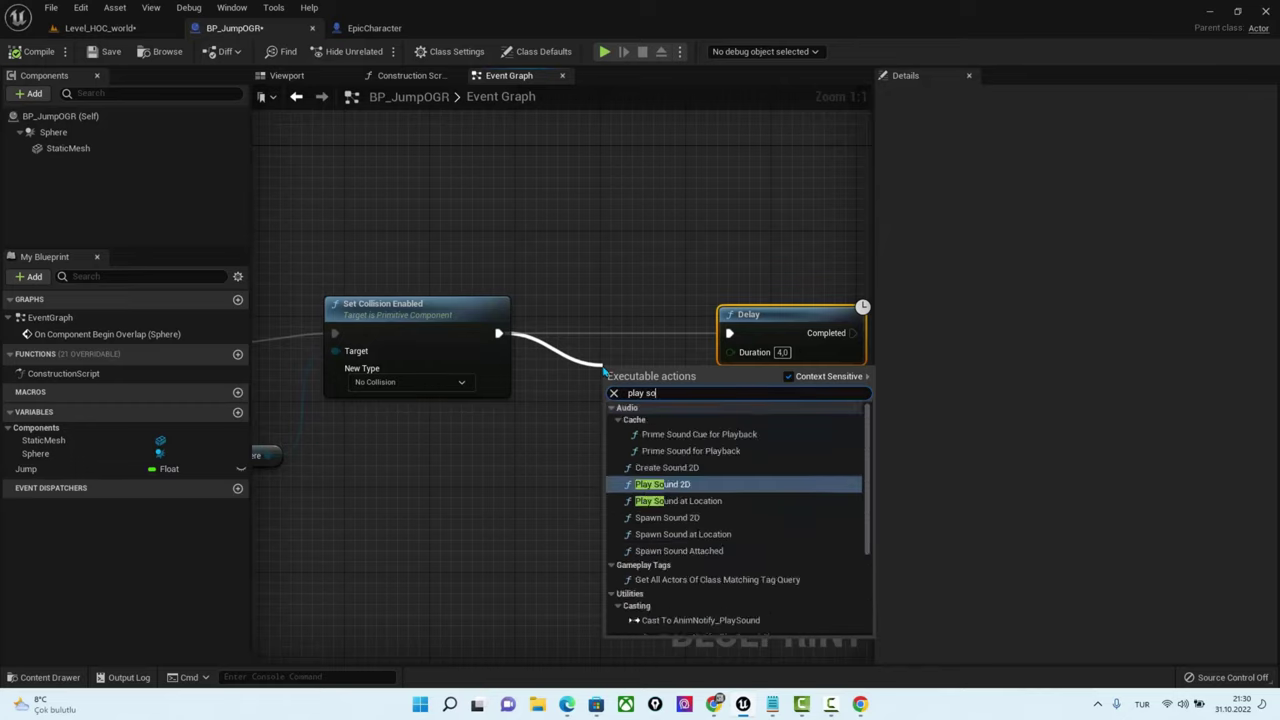
type("und")
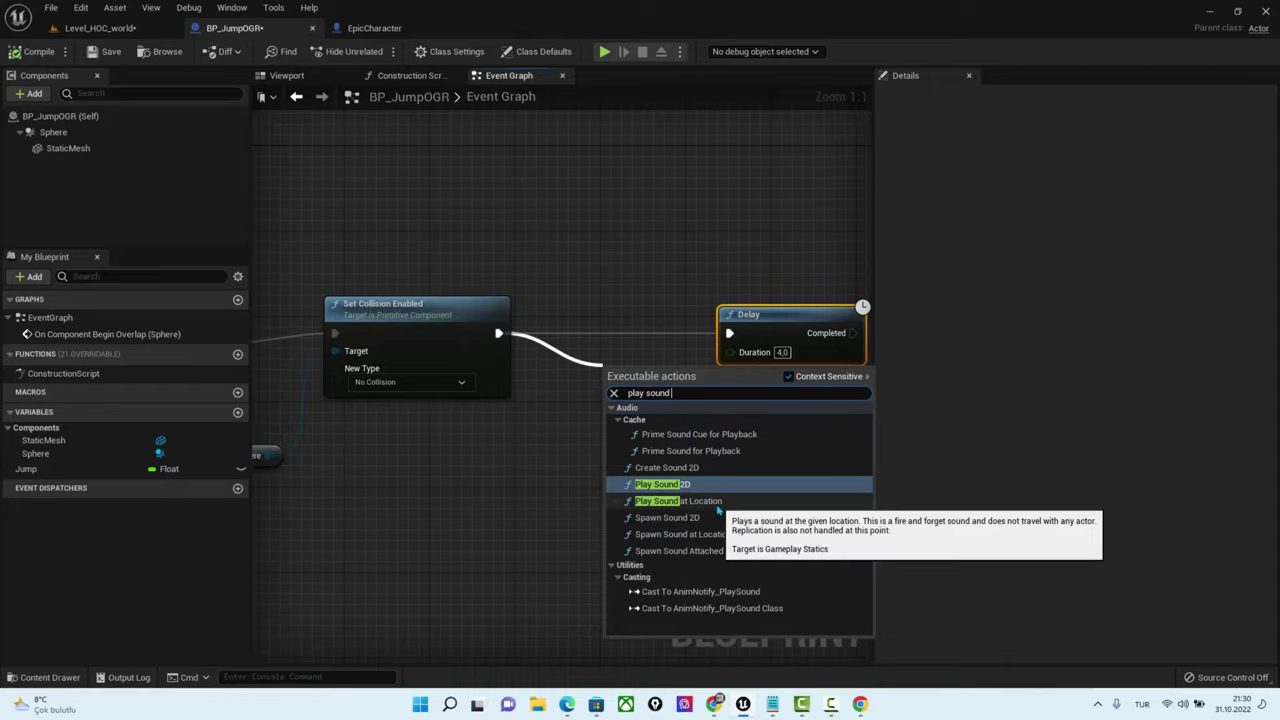
left_click(677, 505)
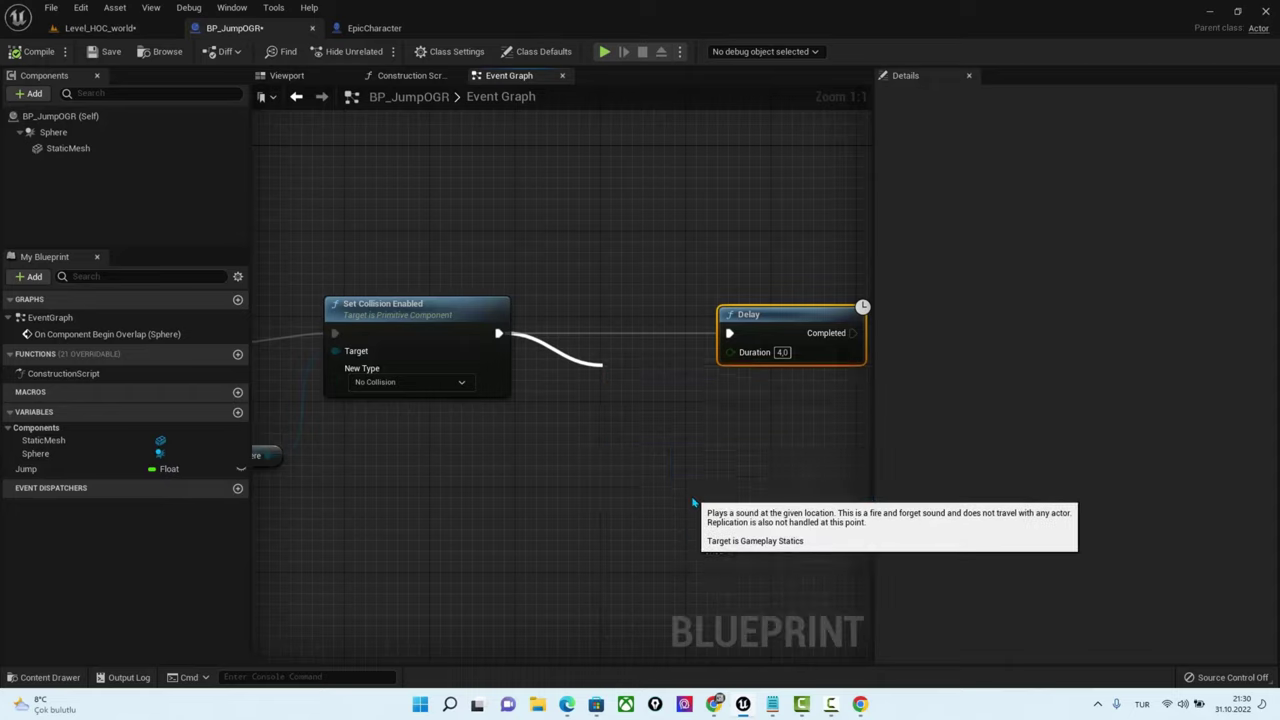
Set the node's sound to SFX_key, previewing SFX_jump_boost in the audio assets
left_click(630, 374)
type("ke")
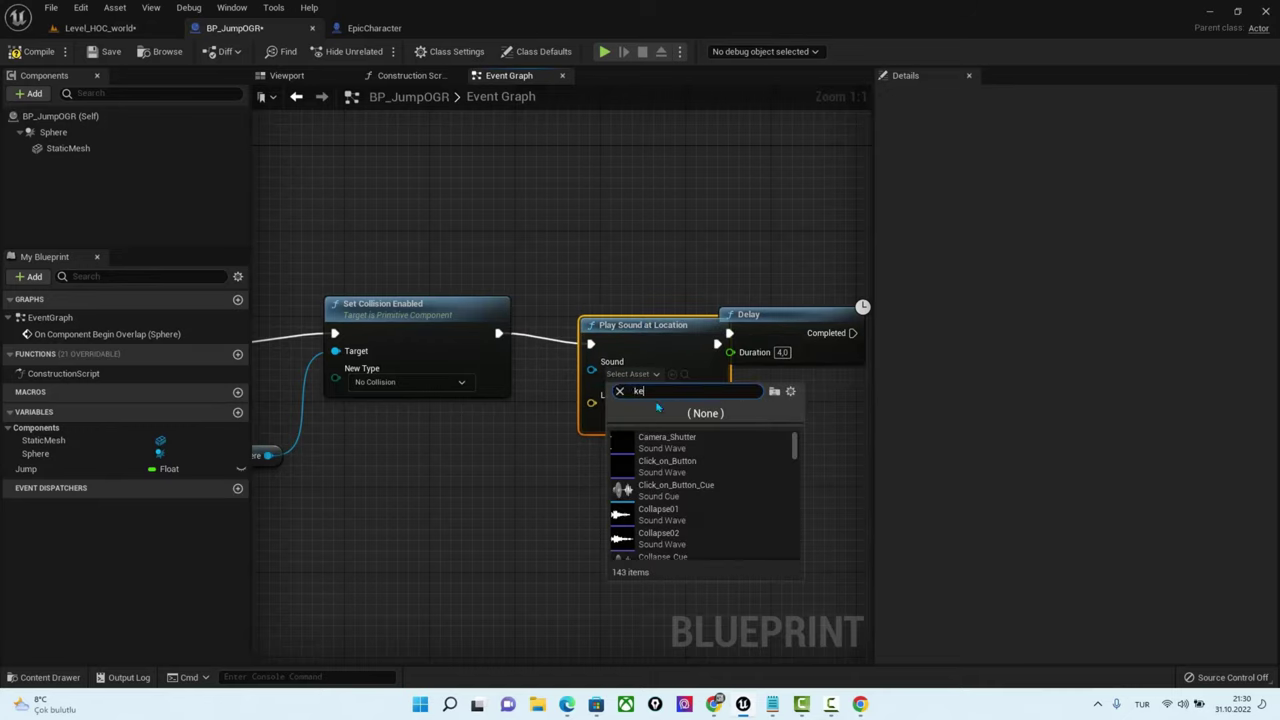
type("y")
left_click(670, 442)
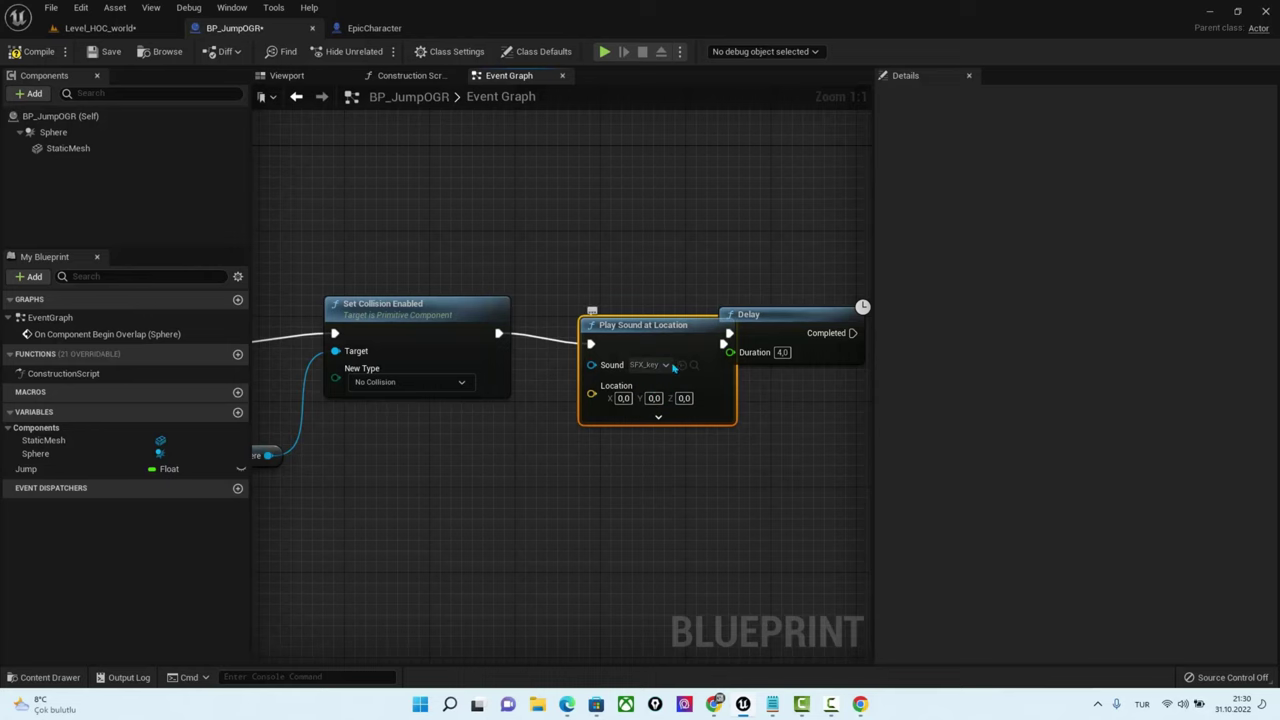
left_click(694, 366)
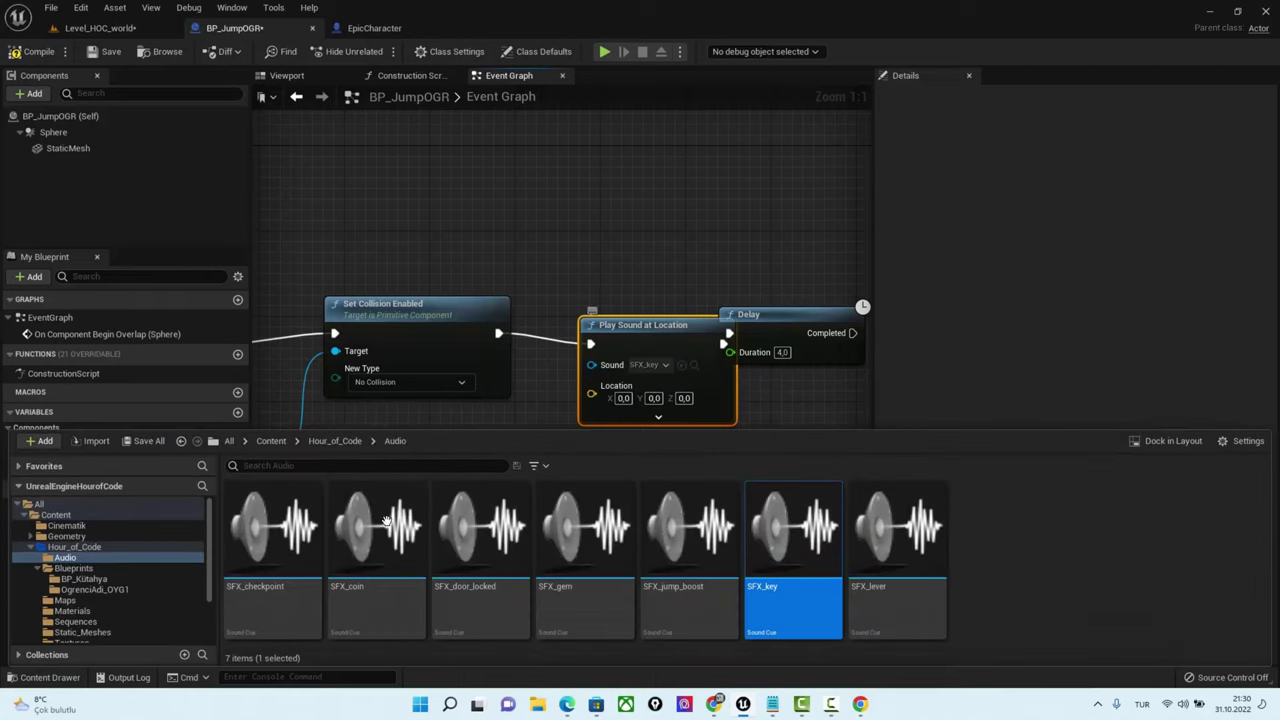
left_click(690, 560)
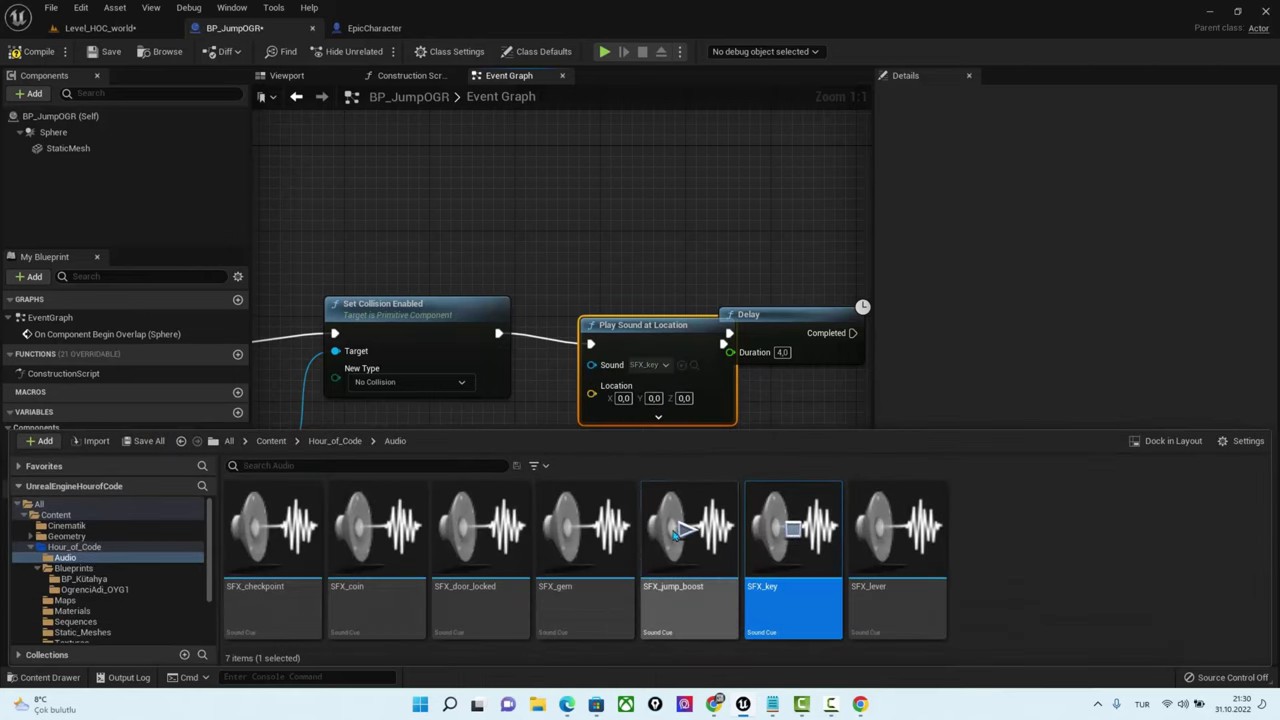
left_click(672, 214)
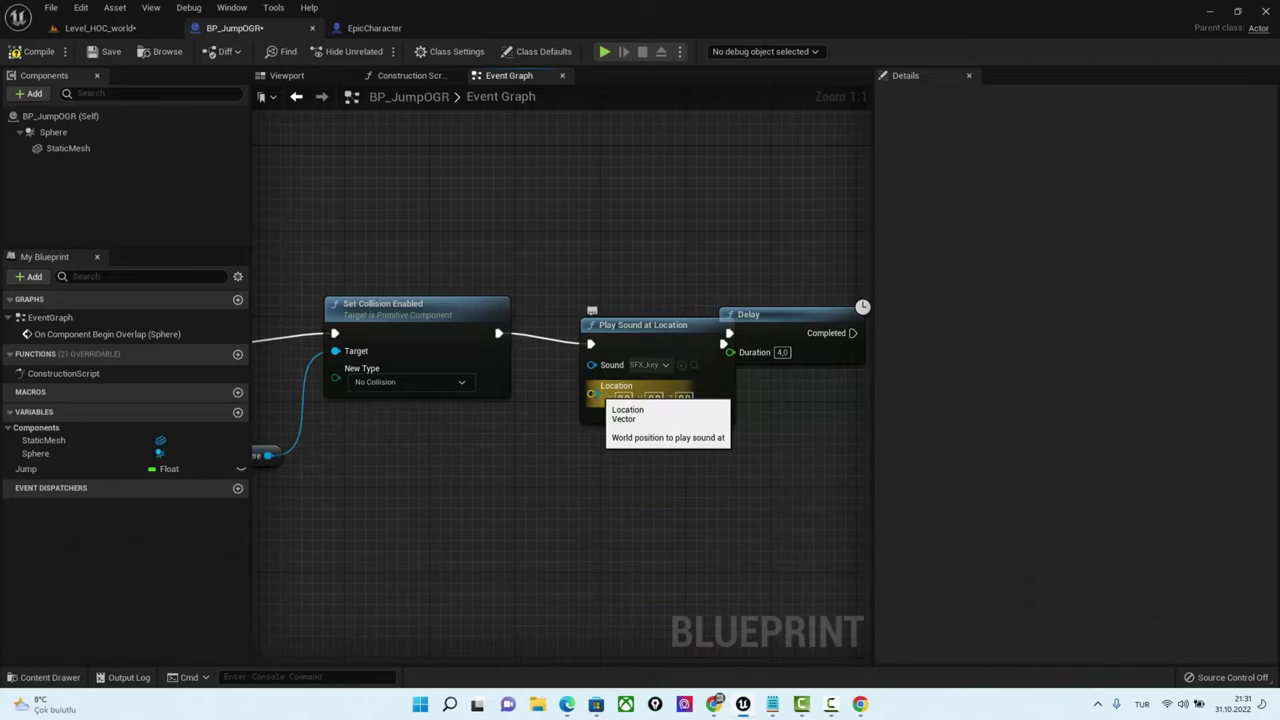
Feed Get Actor Location into the Location input and tidy the sound and Delay nodes
left_click_drag(591, 393, 533, 470)
type("a")
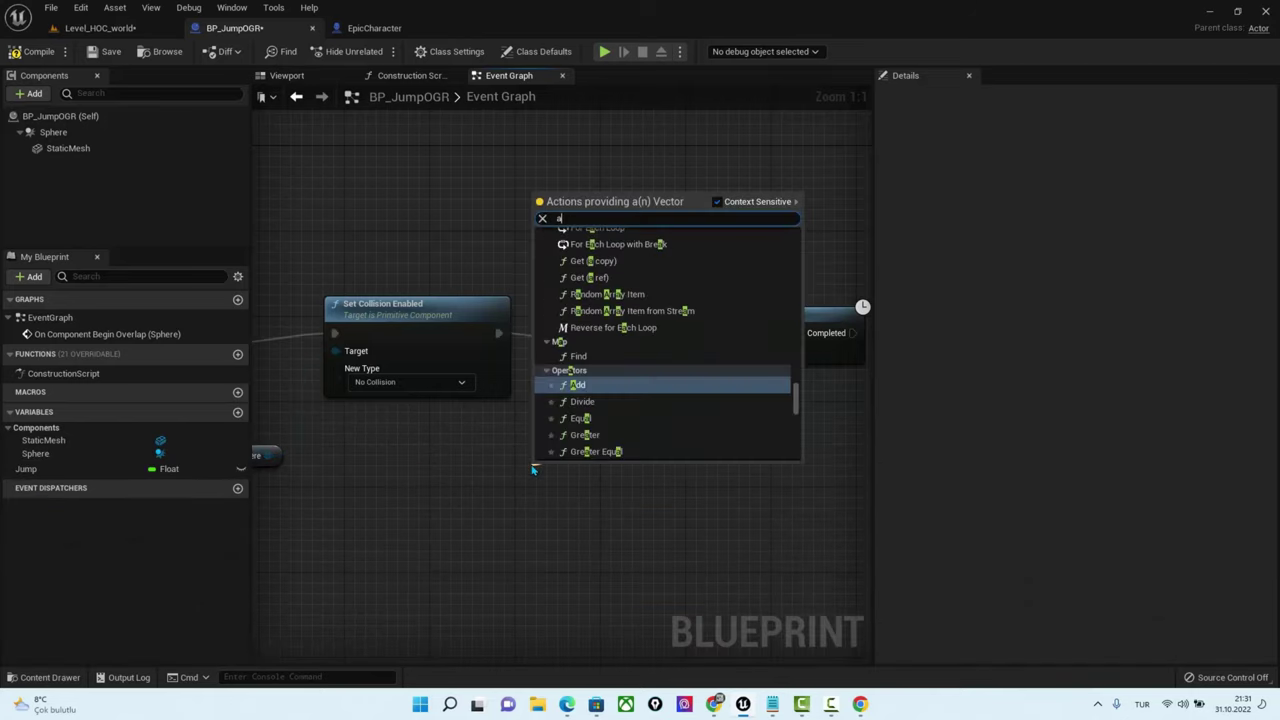
type("ctor ")
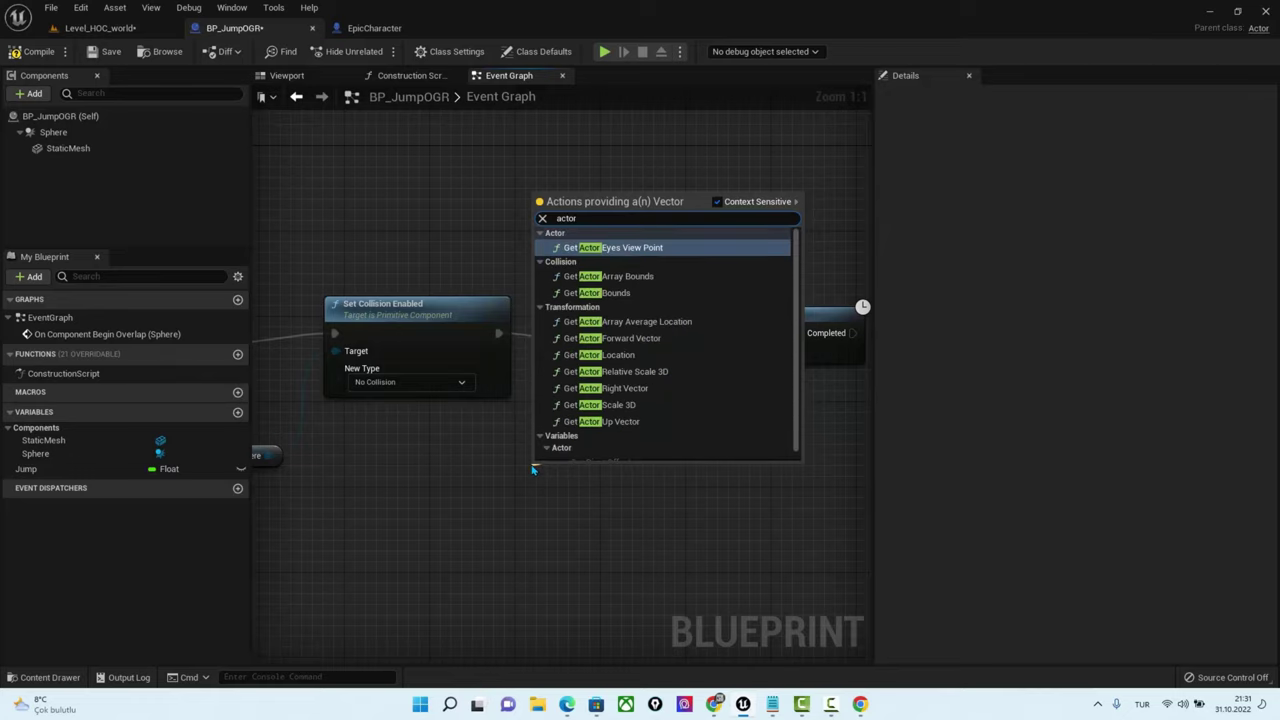
type("loc")
left_click(588, 265)
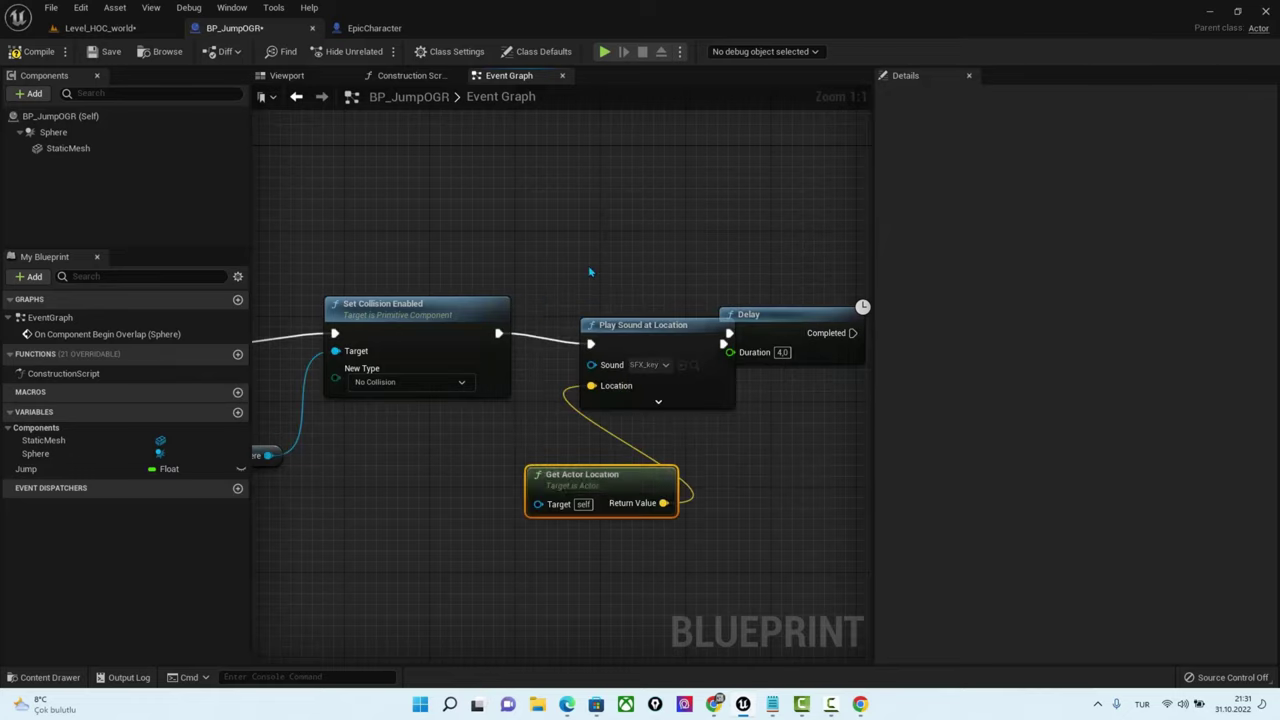
left_click_drag(622, 468, 516, 447)
left_click_drag(686, 319, 641, 300)
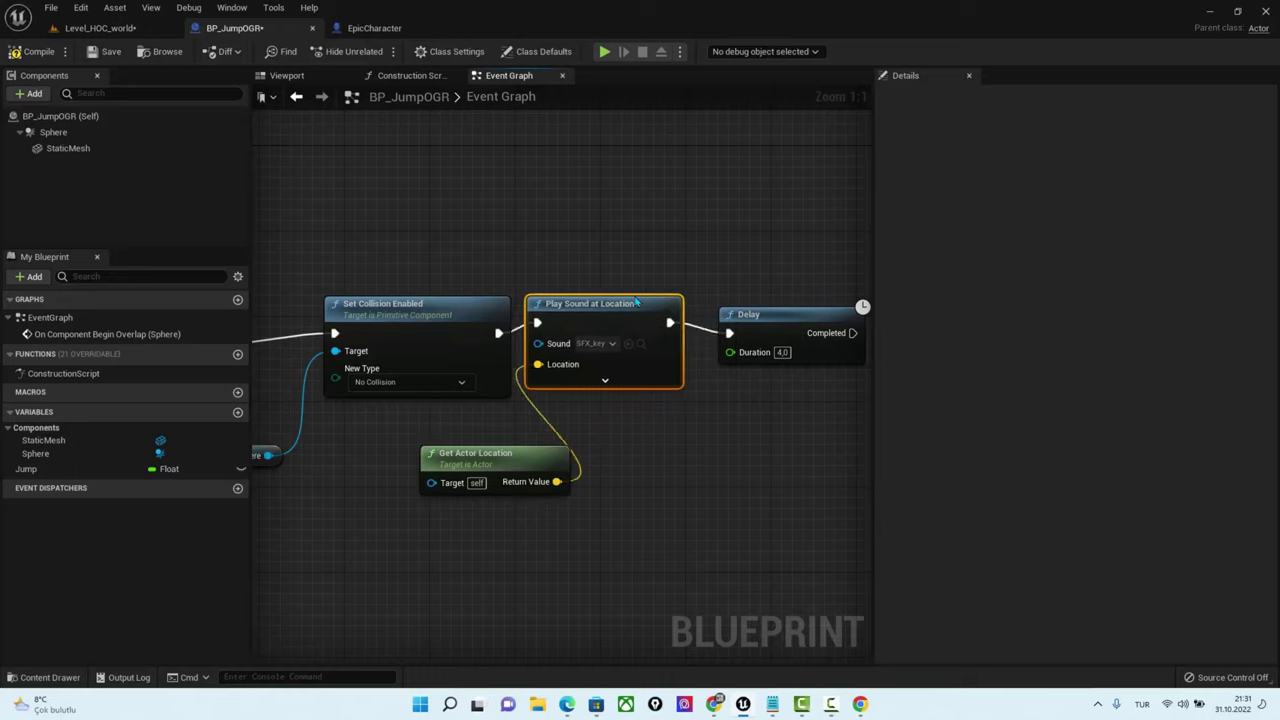
right_click_drag(700, 310, 600, 313)
left_click_drag(666, 316, 720, 309)
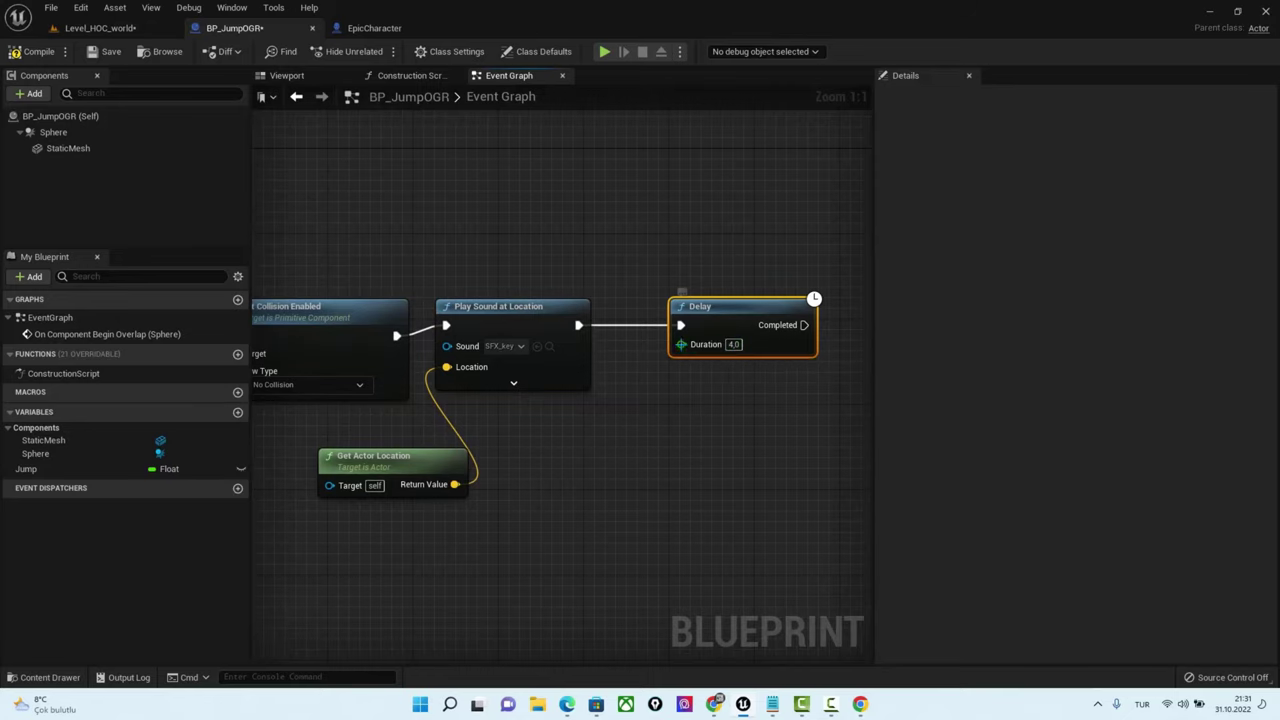
Promote the Delay's Duration to a float variable named Time, defaulting to 4.0
right_click(682, 350)
left_click(733, 374)
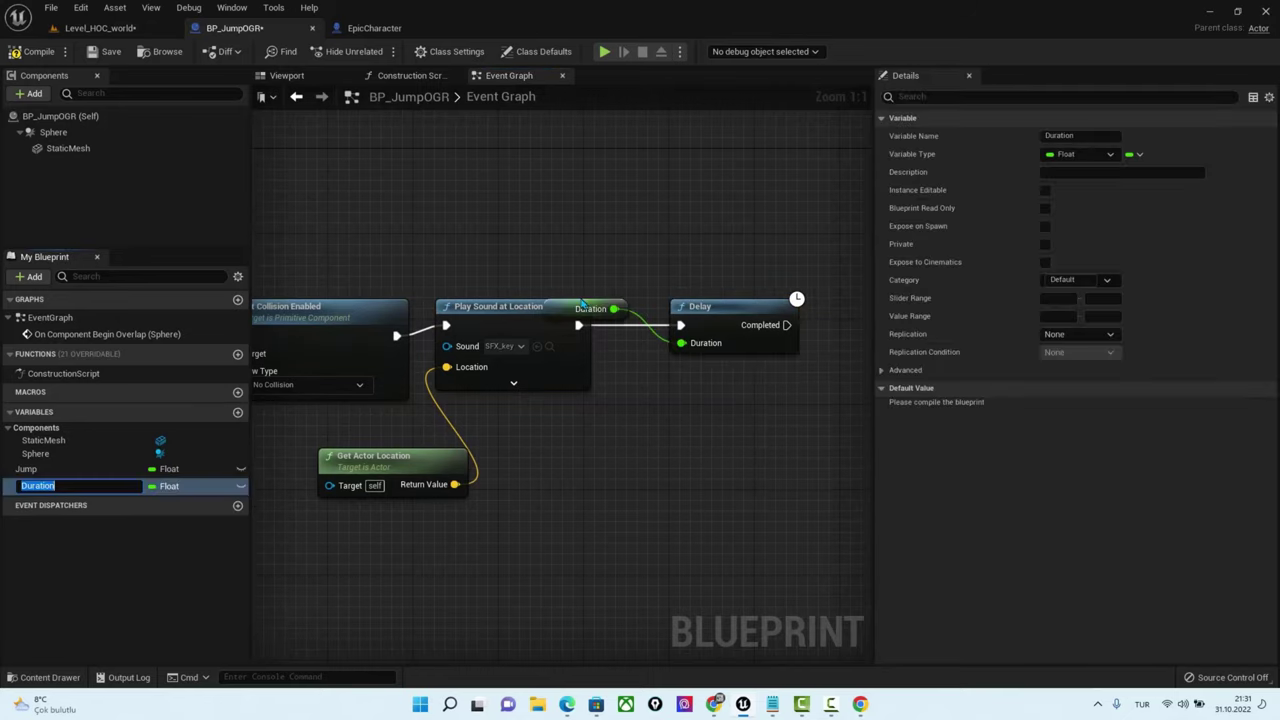
left_click(645, 373)
left_click_drag(627, 308, 648, 426)
type("Time")
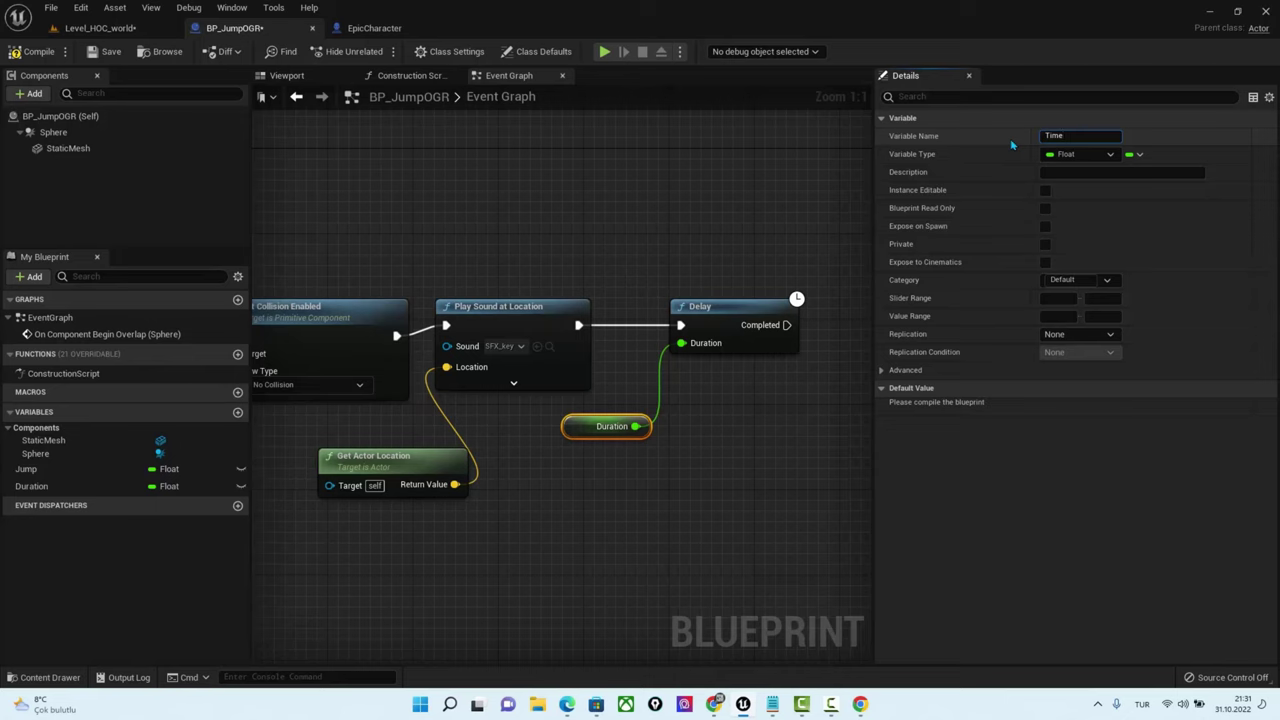
key("Return")
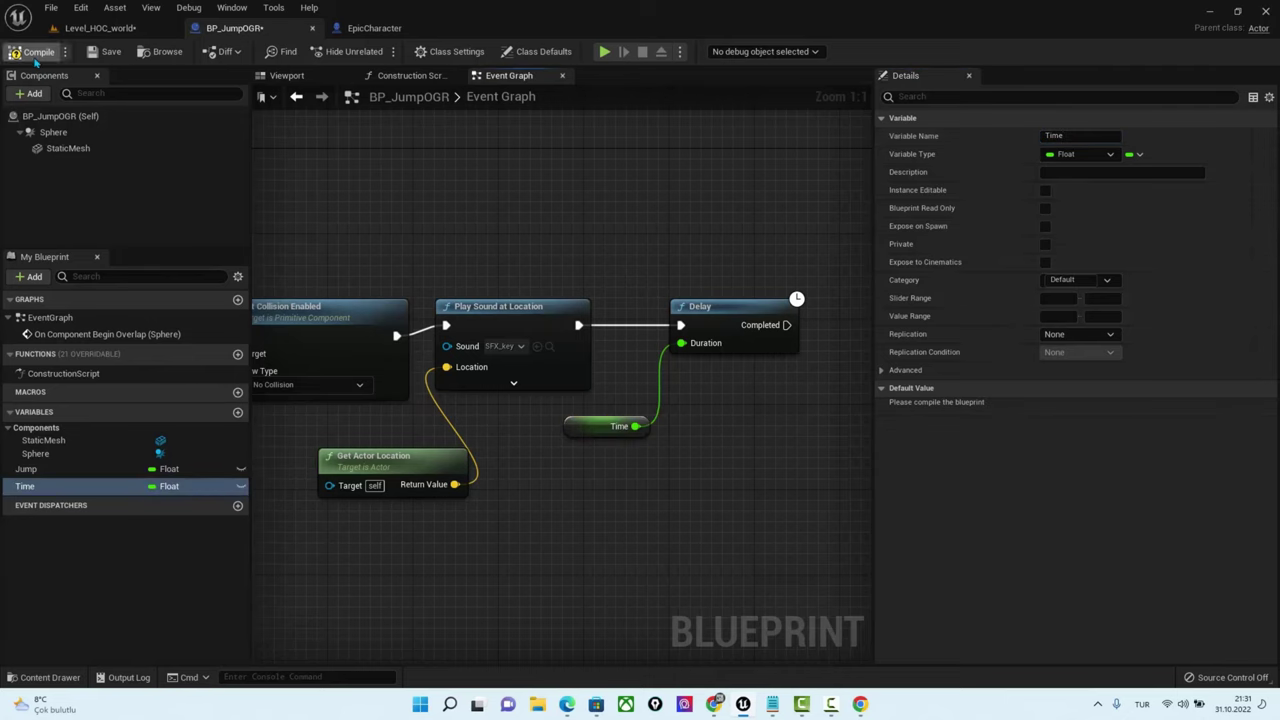
Duplicate the Toggle Visibility and Set Collision Enabled nodes with their getters after the Delay
right_click_drag(706, 451, 643, 469)
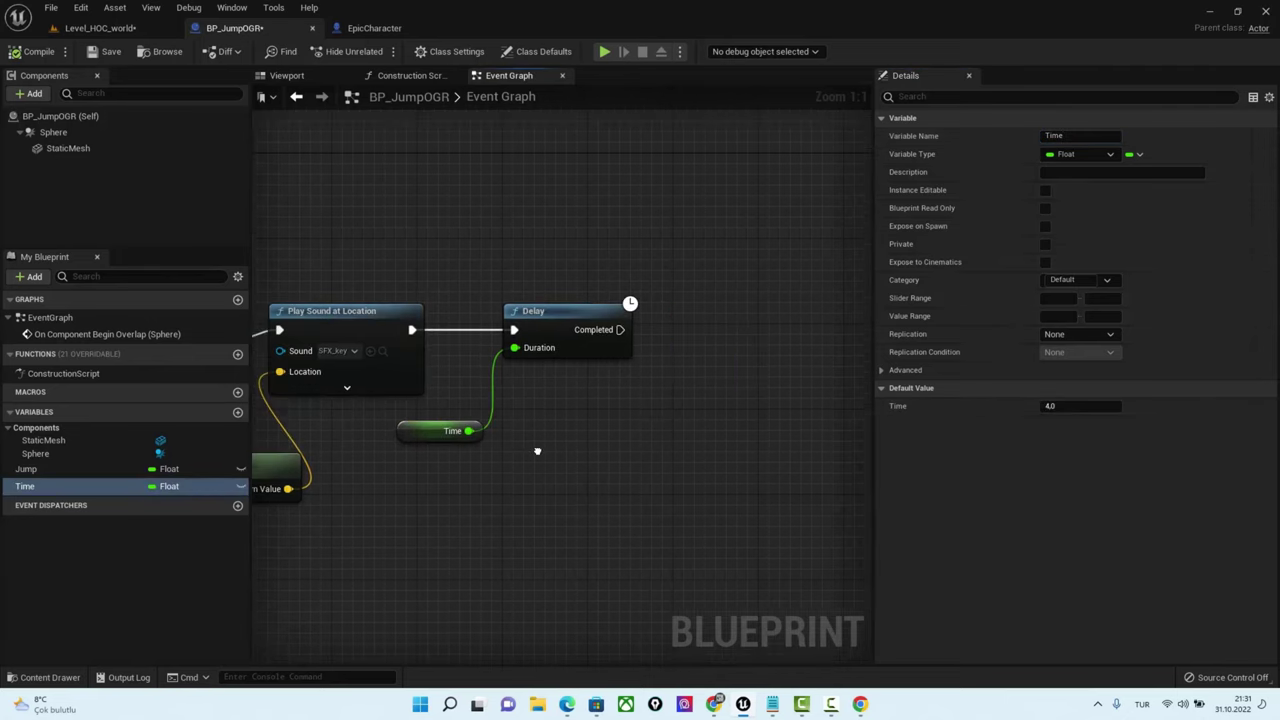
scroll(643, 469, "down", 2)
scroll(611, 514, "down", 2)
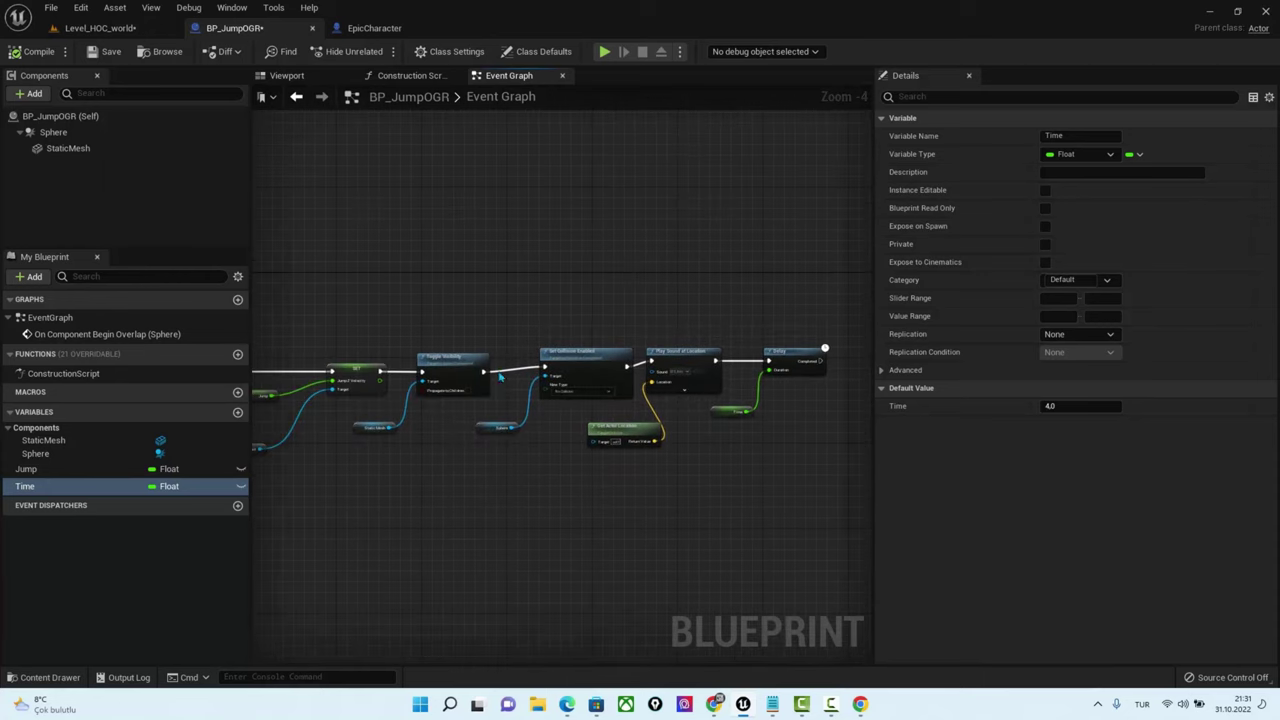
left_click_drag(361, 428, 397, 428)
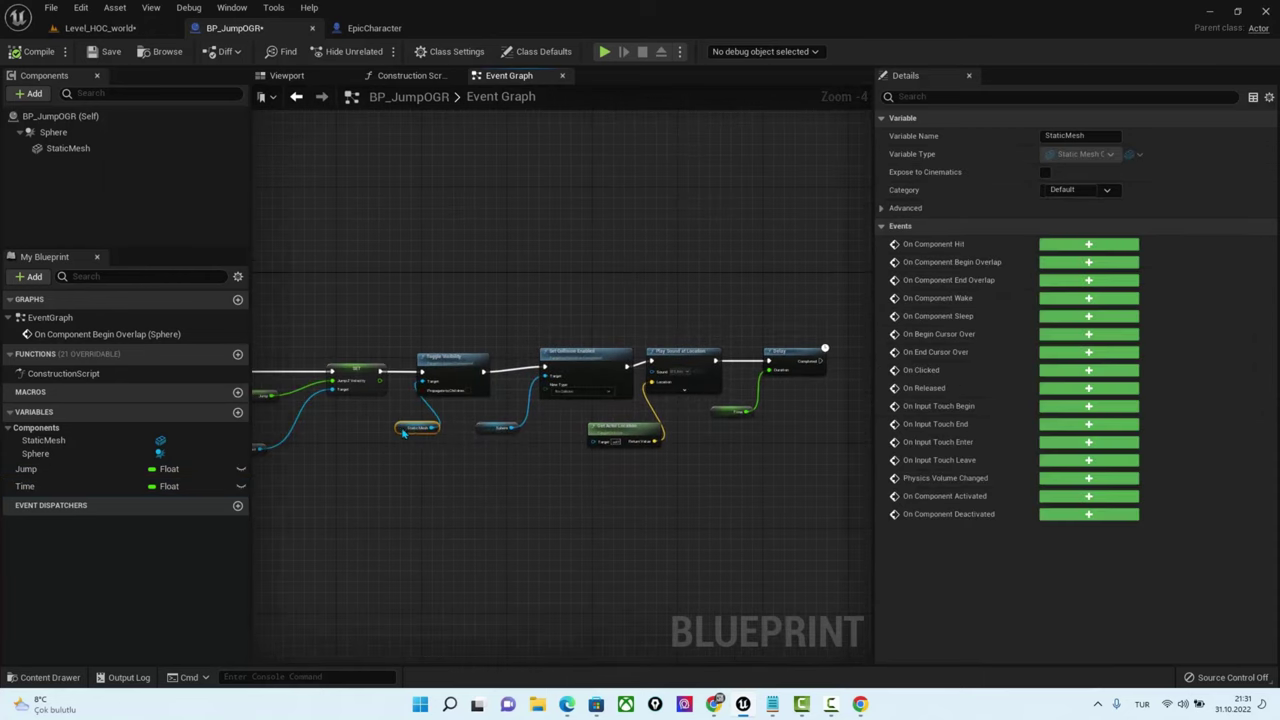
left_click_drag(561, 497, 564, 499)
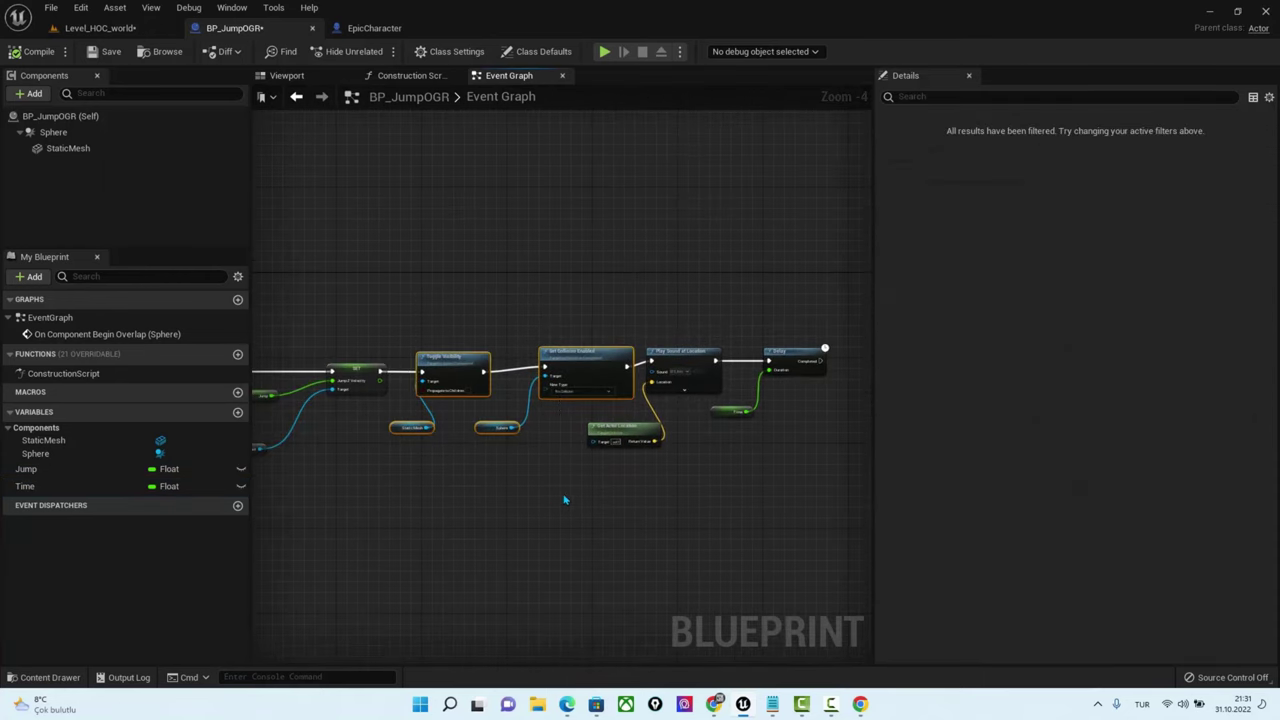
key("ctrl+v")
right_click_drag(690, 480, 472, 478)
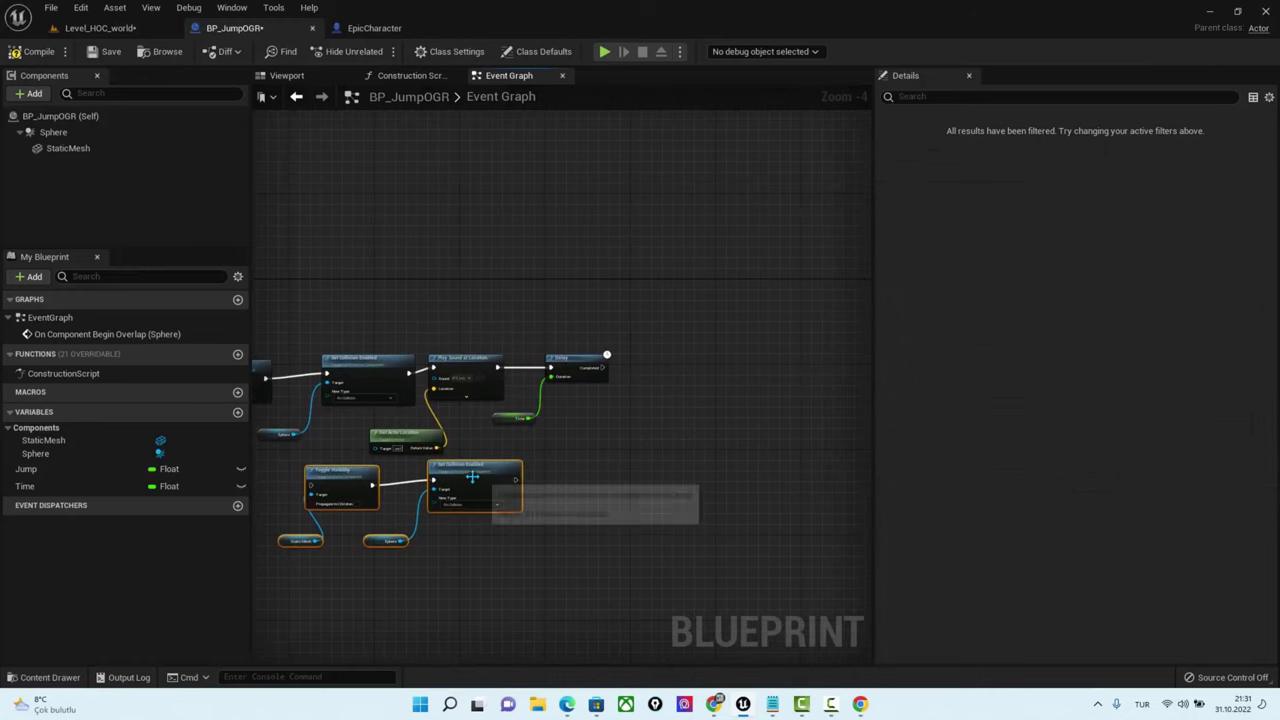
left_click_drag(472, 478, 838, 375)
Wire Delay's Completed into the copies and set their collision to Query and Physics
scroll(646, 383, "up", 3)
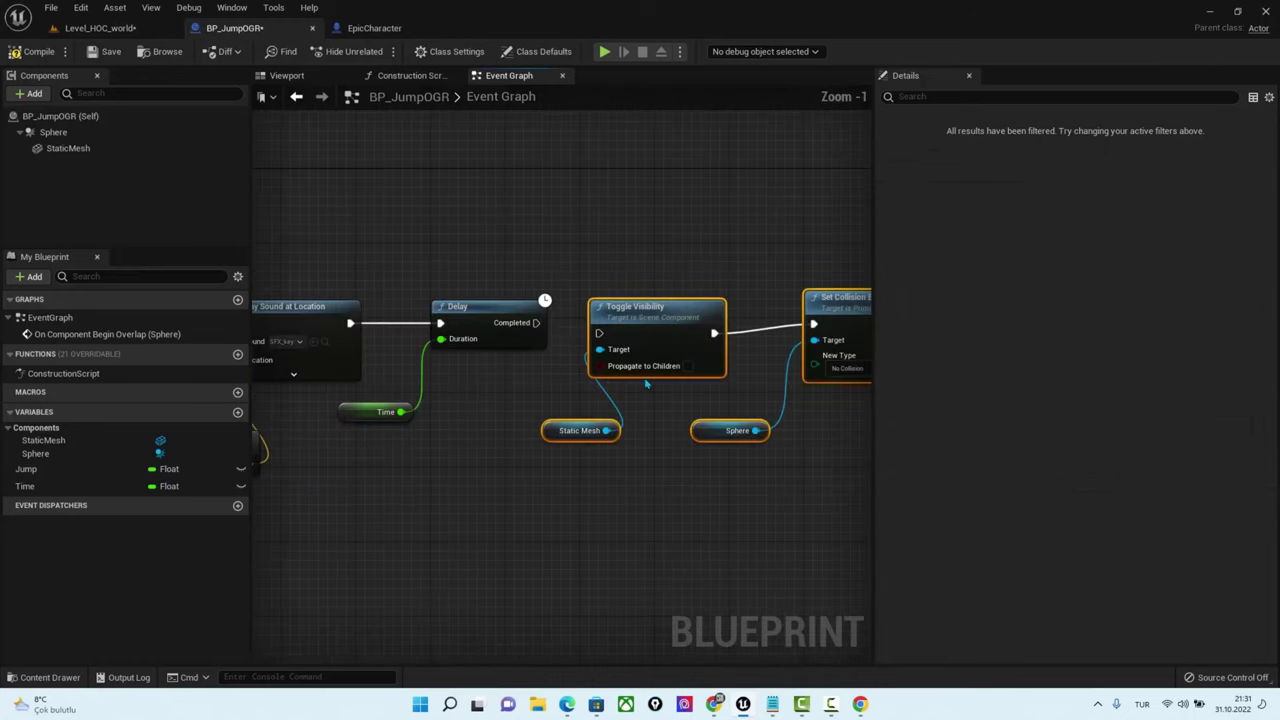
left_click_drag(537, 322, 600, 336)
right_click_drag(820, 470, 657, 471)
scroll(634, 428, "up", 1)
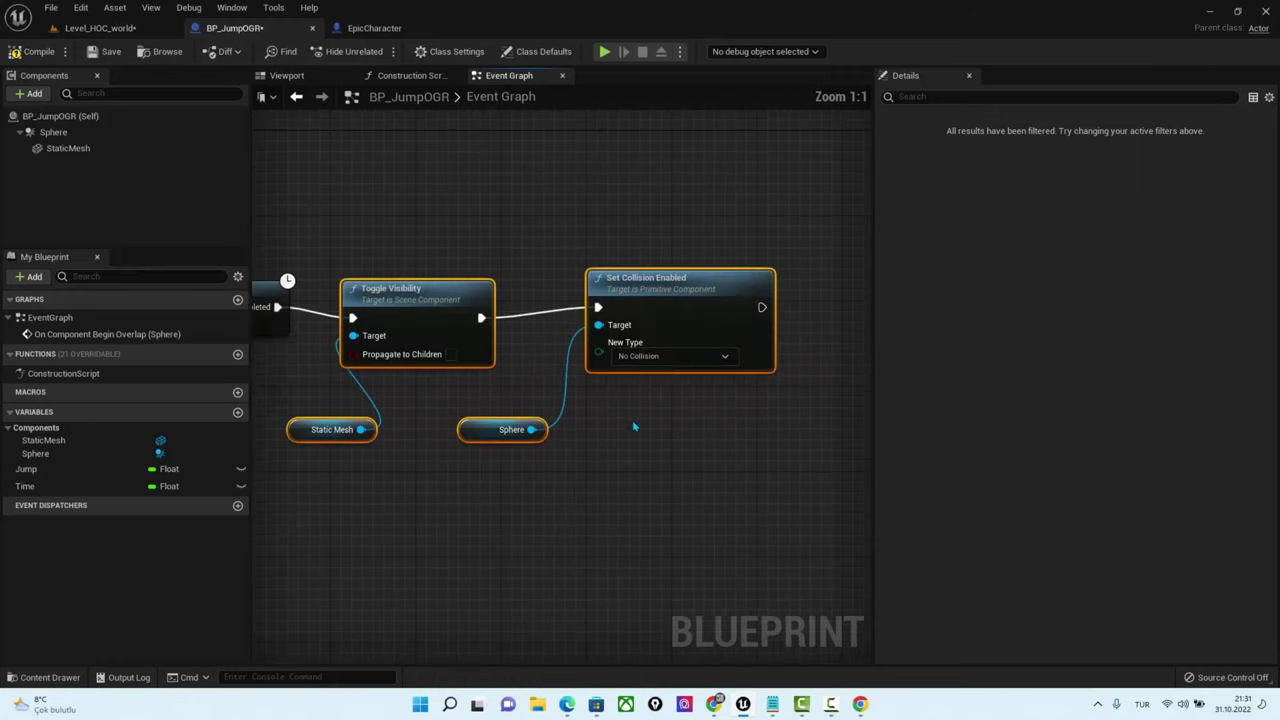
left_click(690, 357)
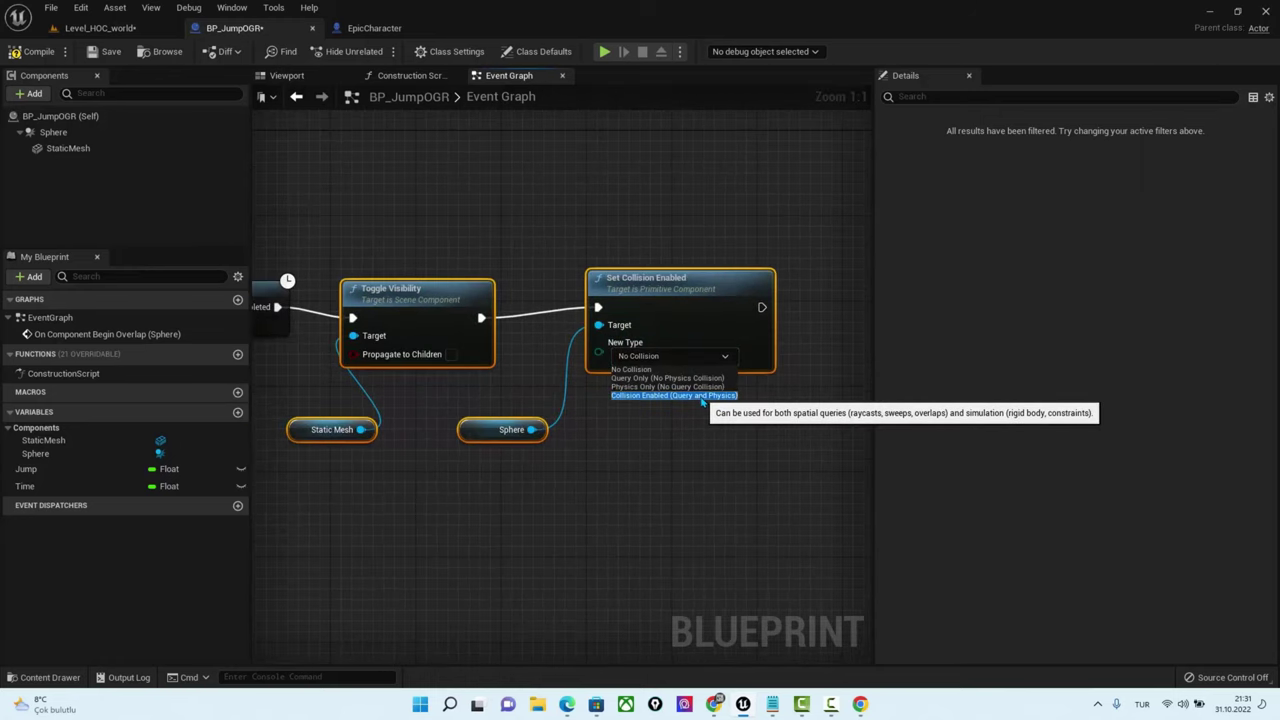
left_click(703, 396)
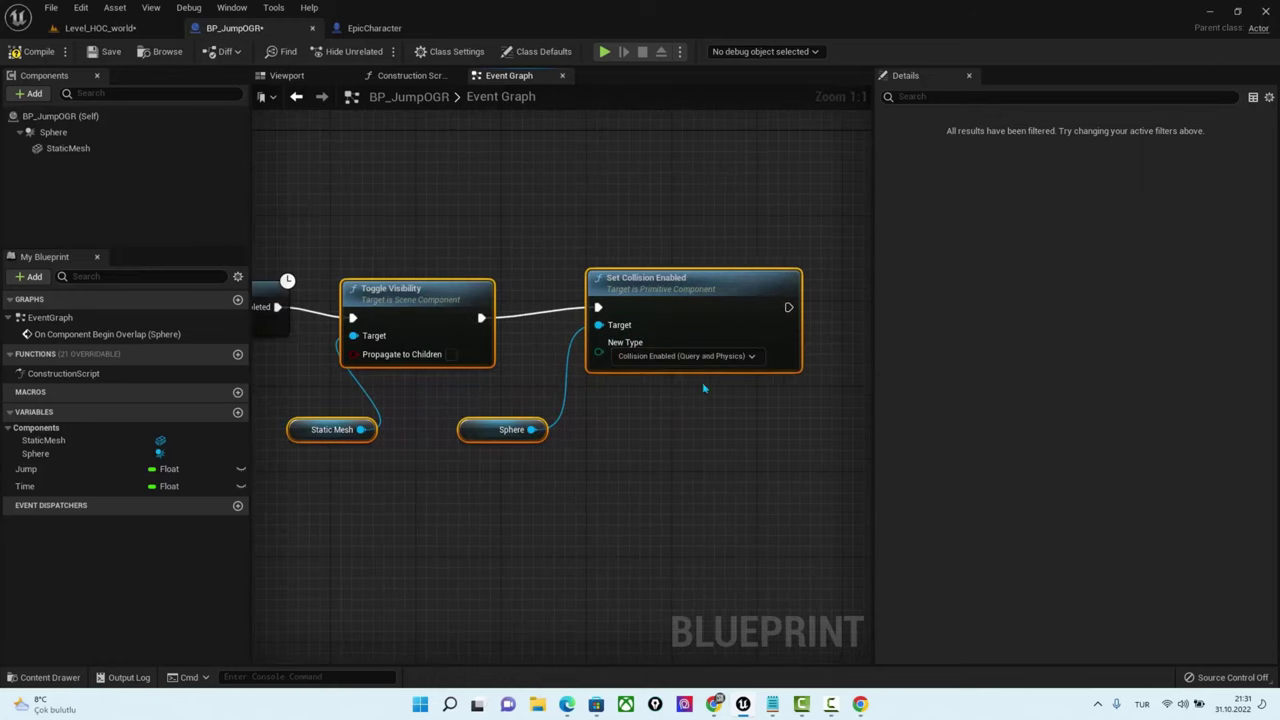
left_click(100, 28)
right_click(509, 146)
Play the level from a spot near the gem, run and jump several times, then stop the session
left_click(553, 477)
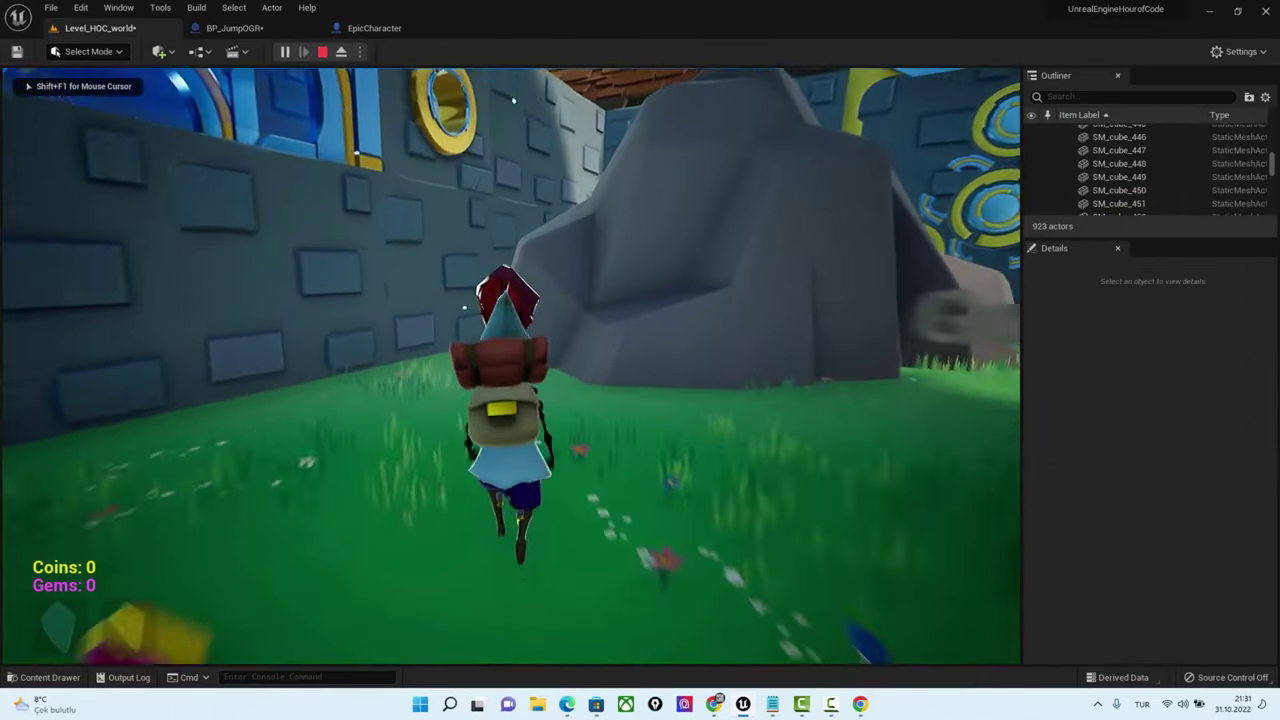
key("s")
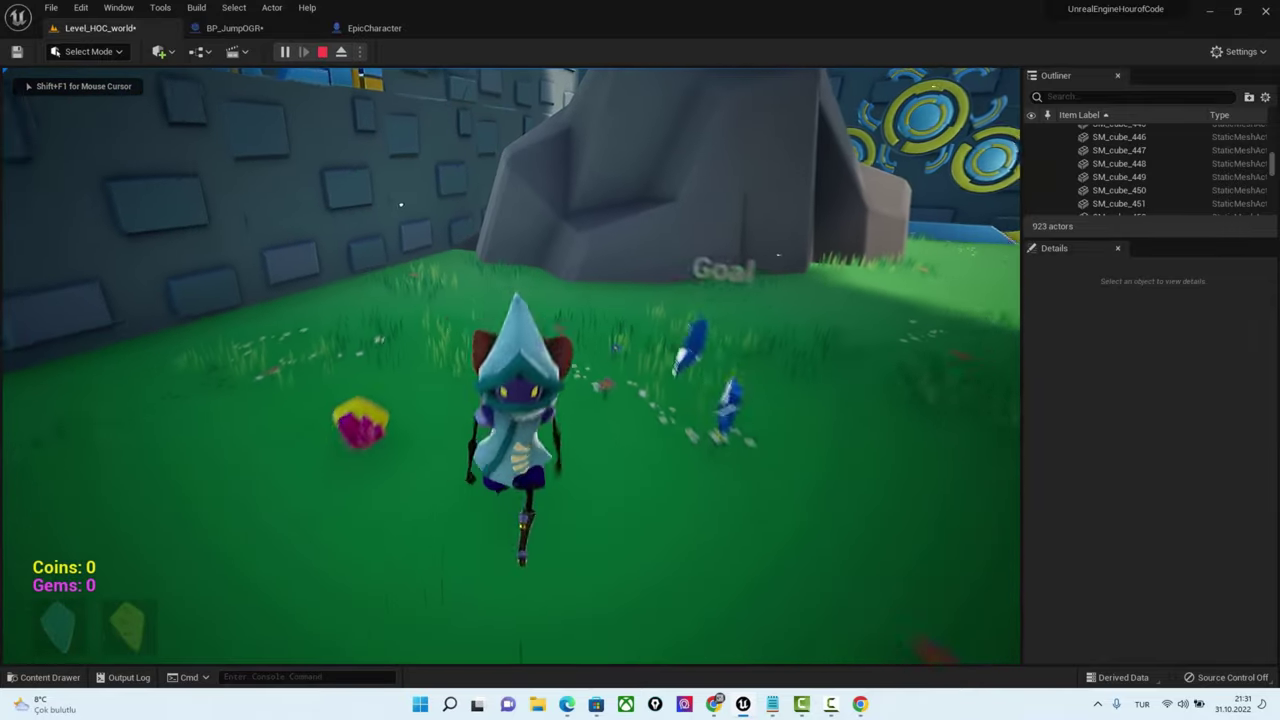
key("space")
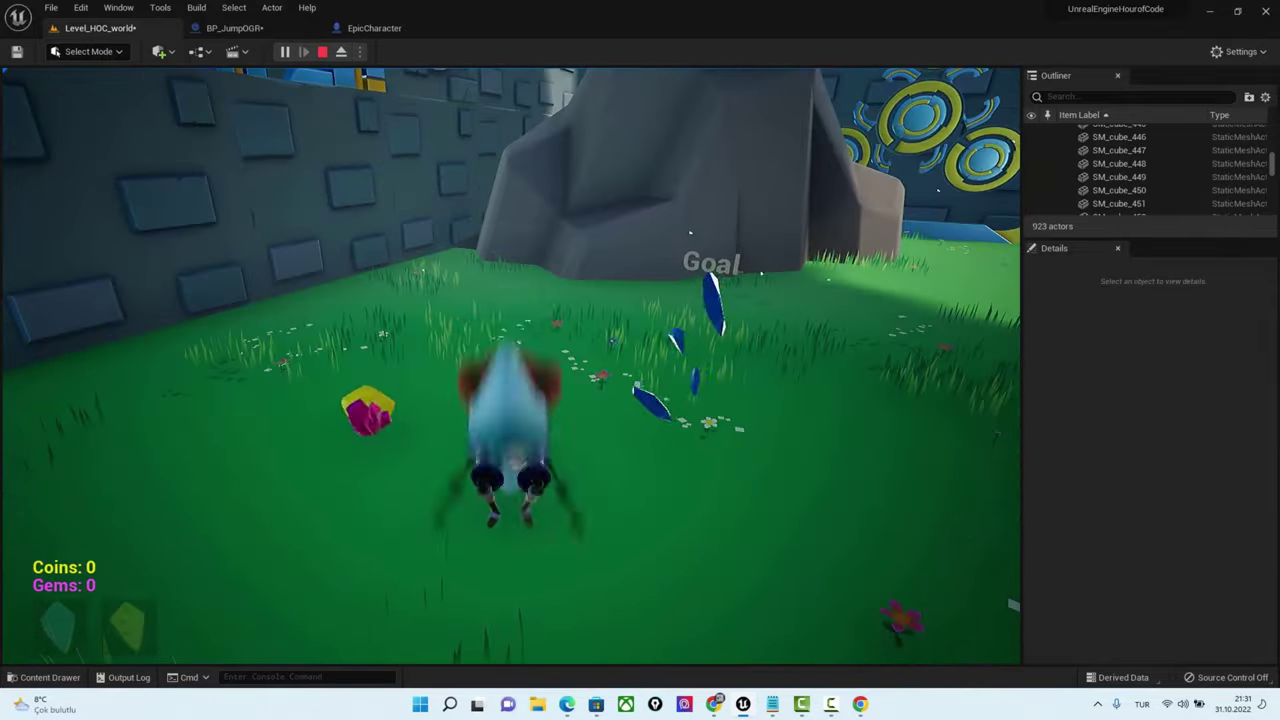
key("space")
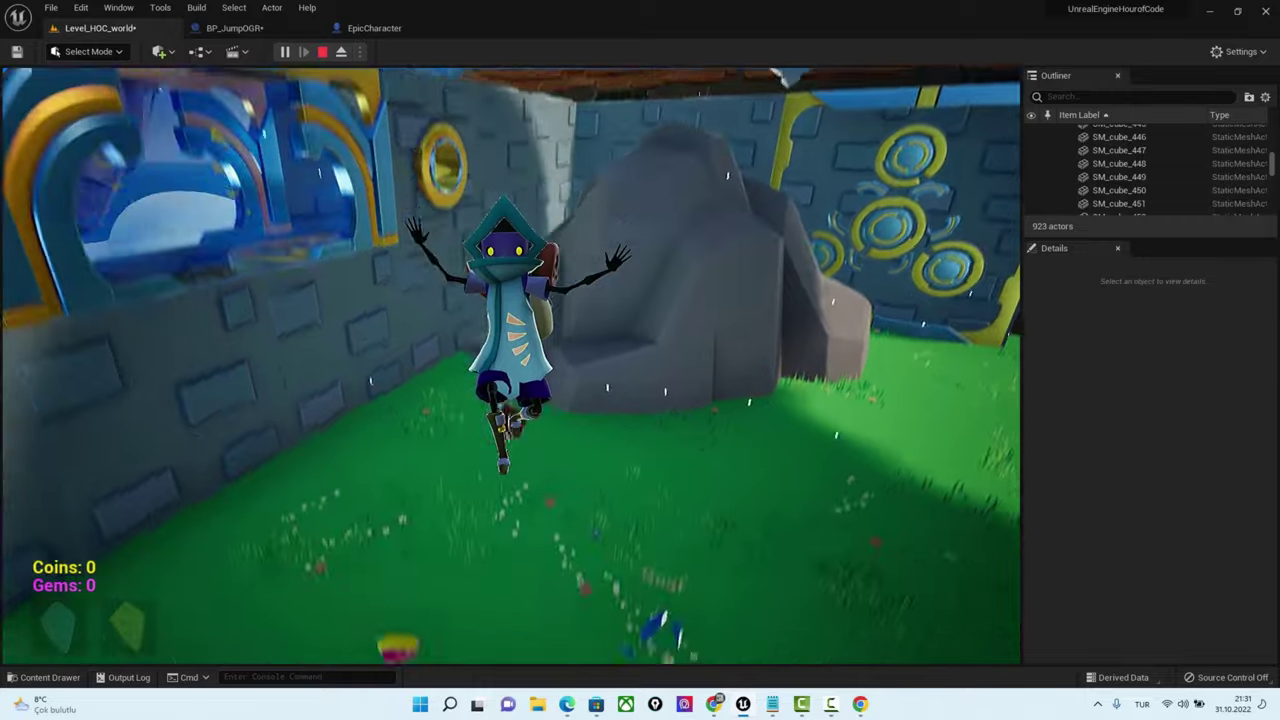
key("space")
key("w")
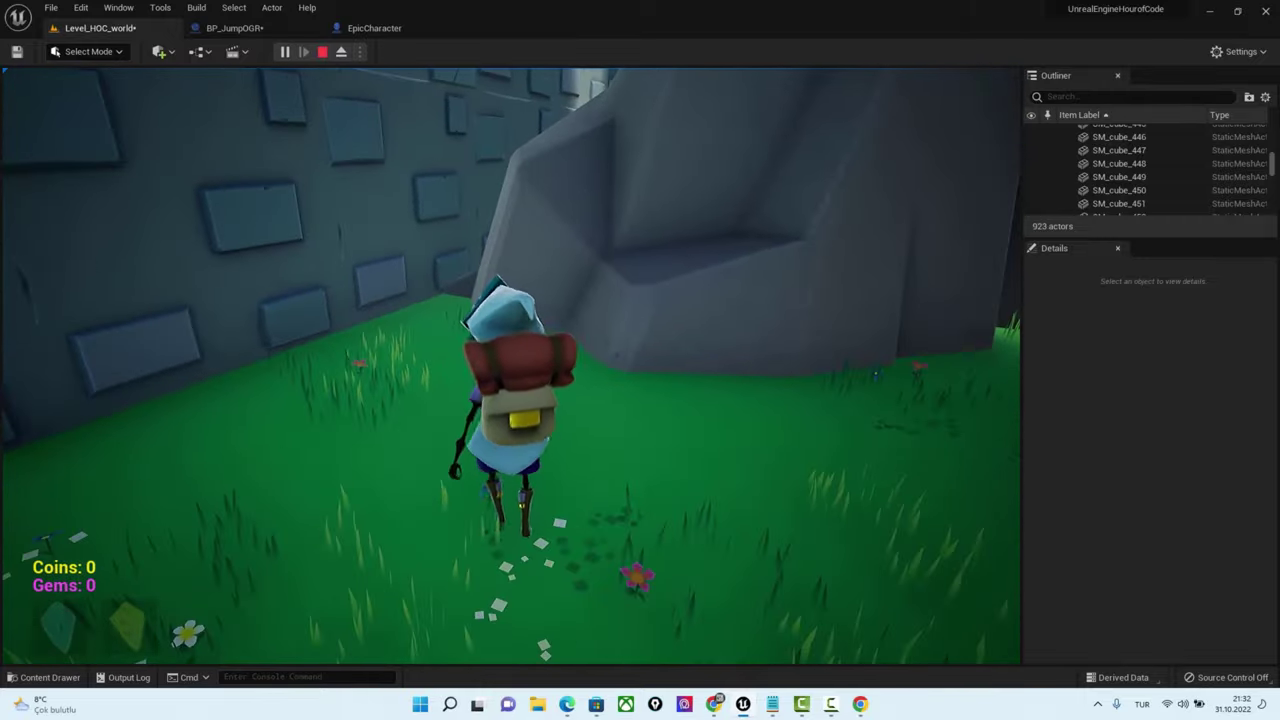
key("Escape")
Check the EpicCharacter blueprint's jump settings, then return to the BP_JumpOGR graph
left_click(372, 28)
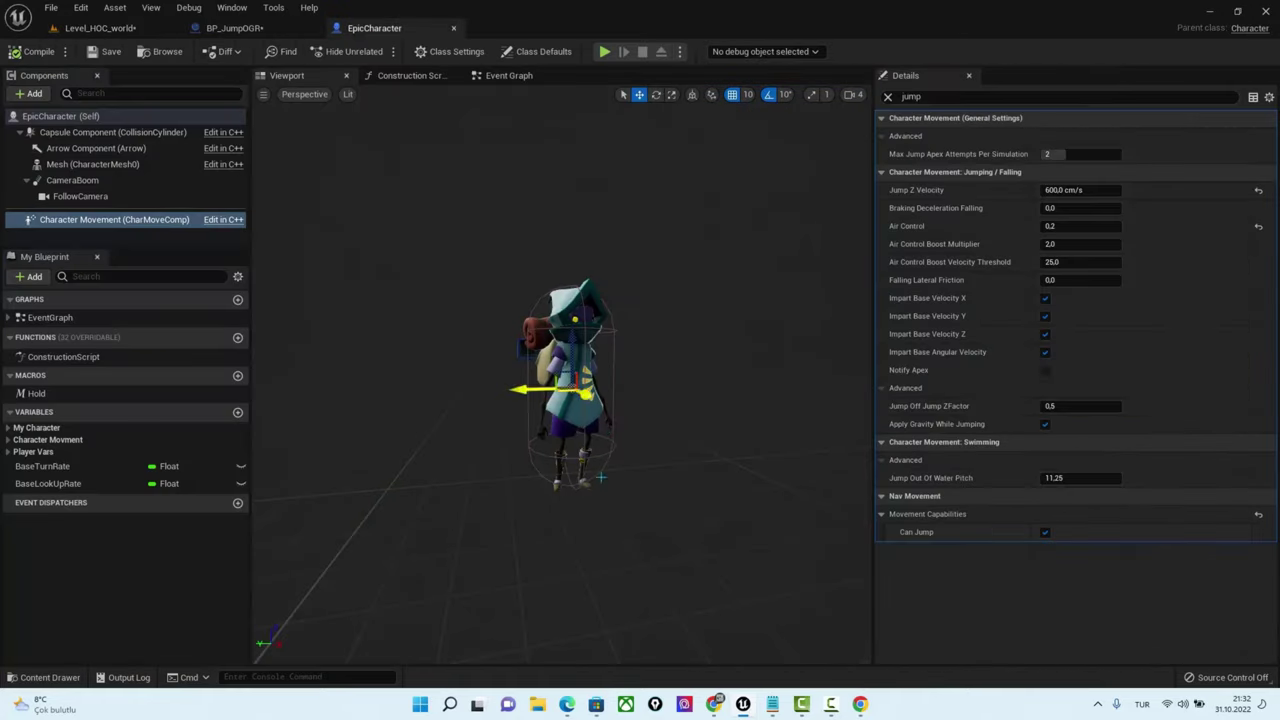
left_click(234, 28)
right_click_drag(711, 394, 567, 412)
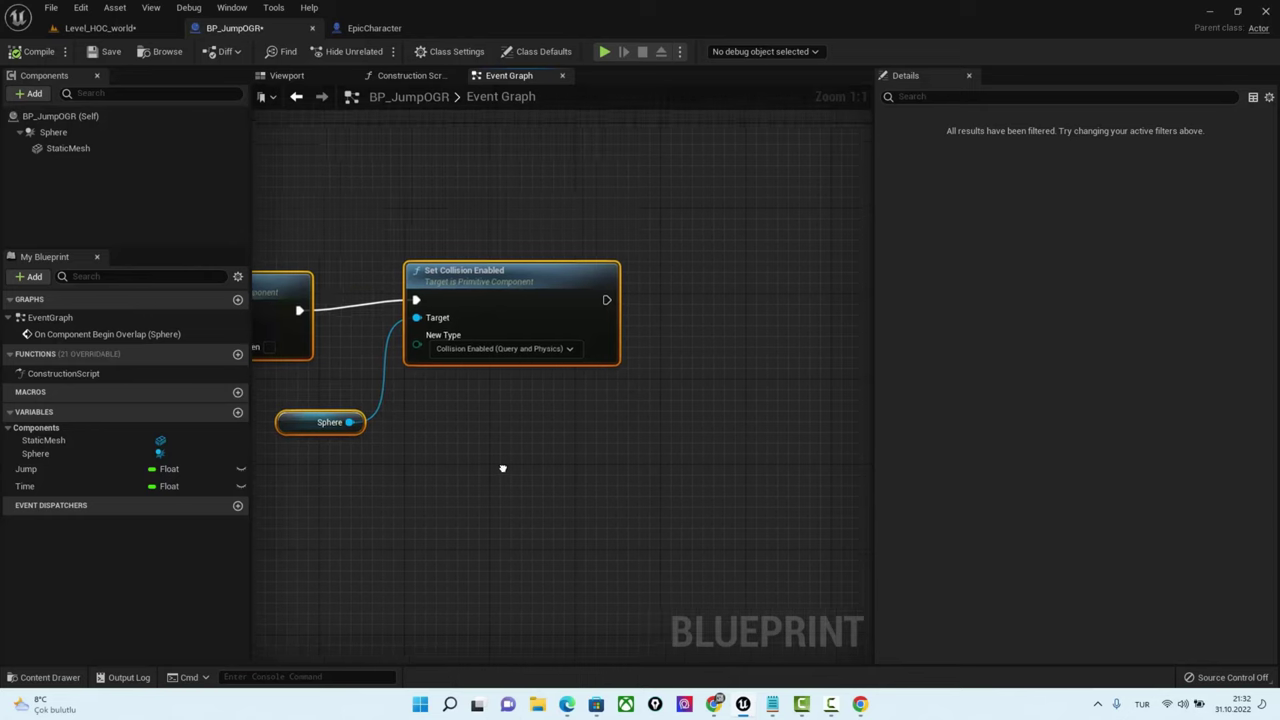
Add an Is Valid check after the final Set Collision Enabled node
right_click_drag(505, 466, 442, 487)
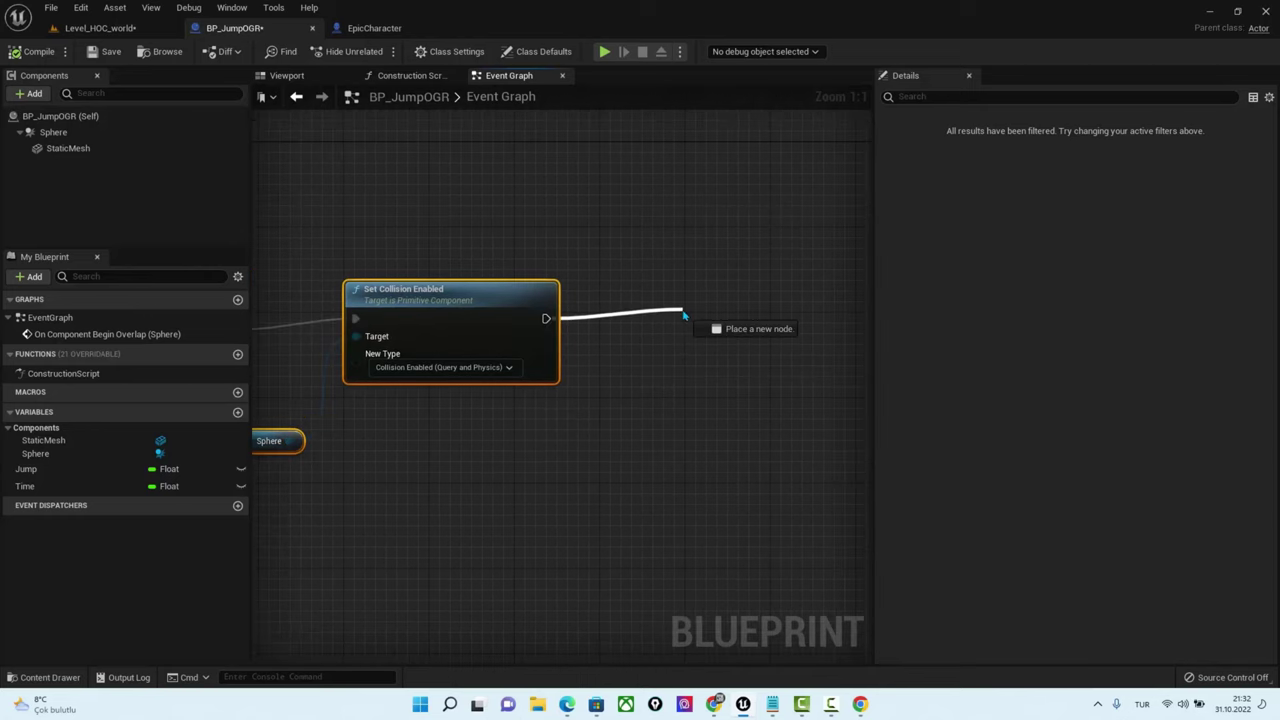
left_click_drag(544, 318, 683, 314)
type("is vali")
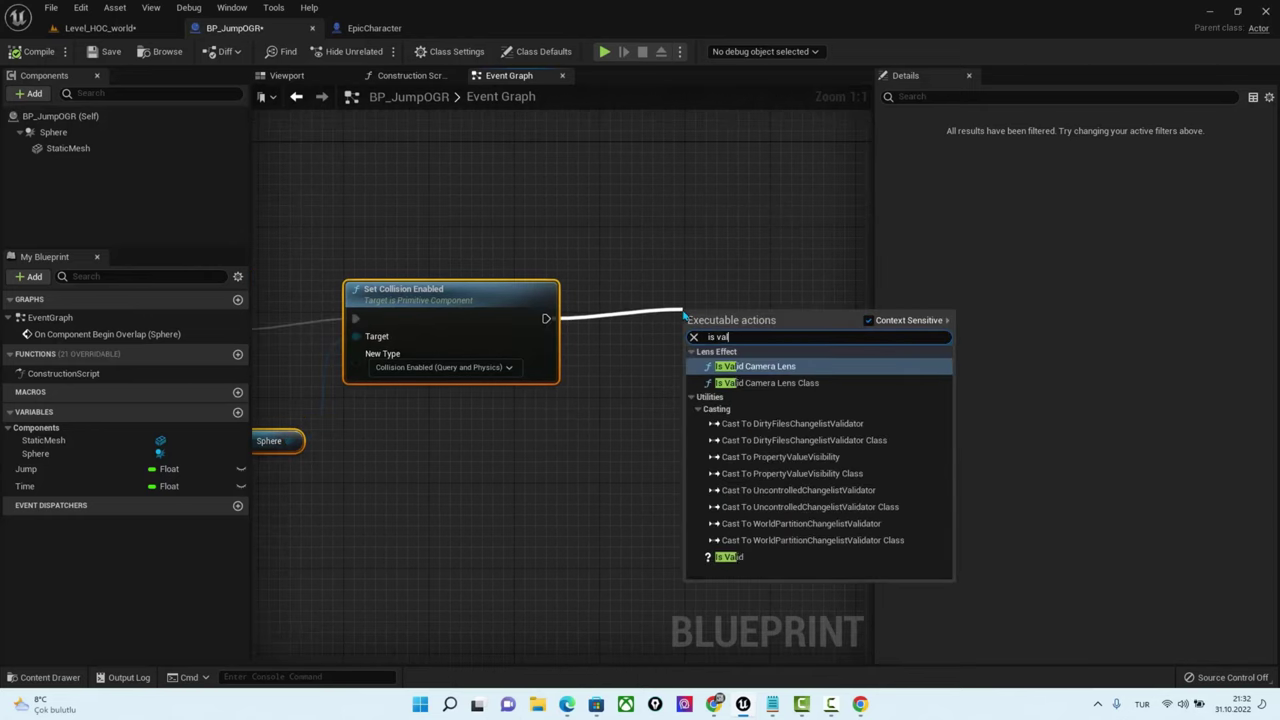
left_click(728, 523)
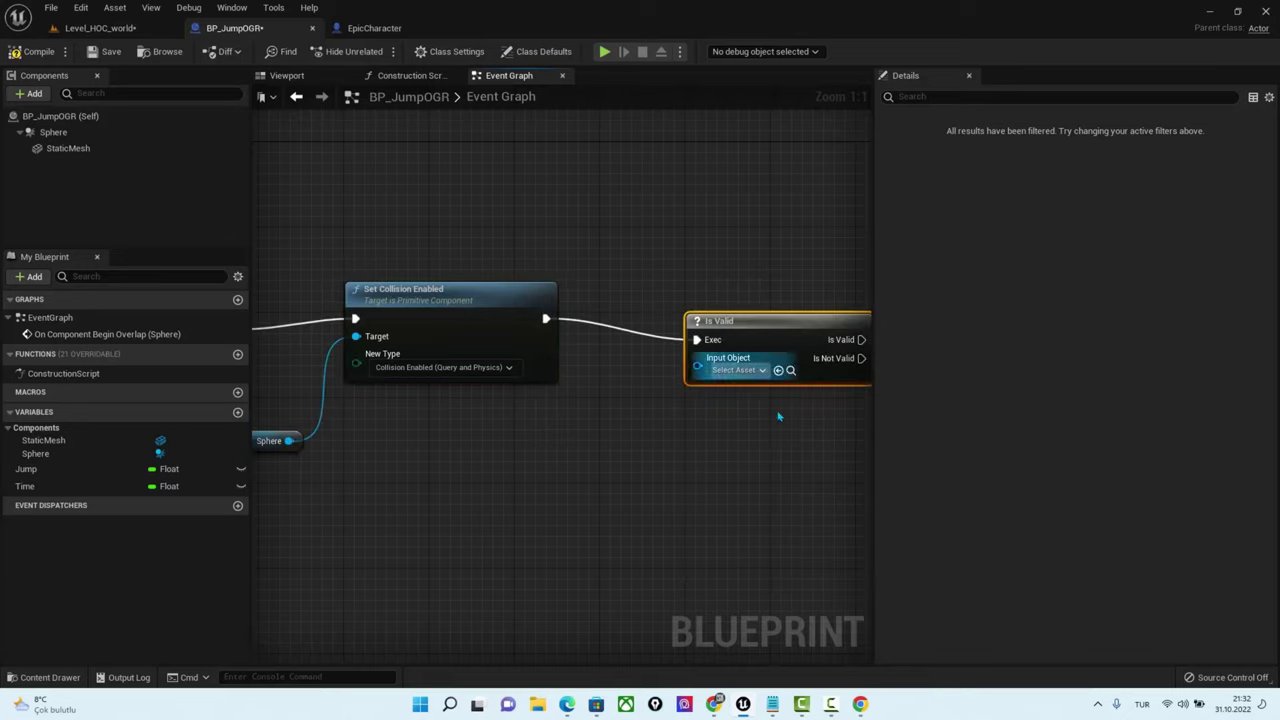
right_click_drag(777, 411, 580, 434)
left_click_drag(512, 317, 469, 306)
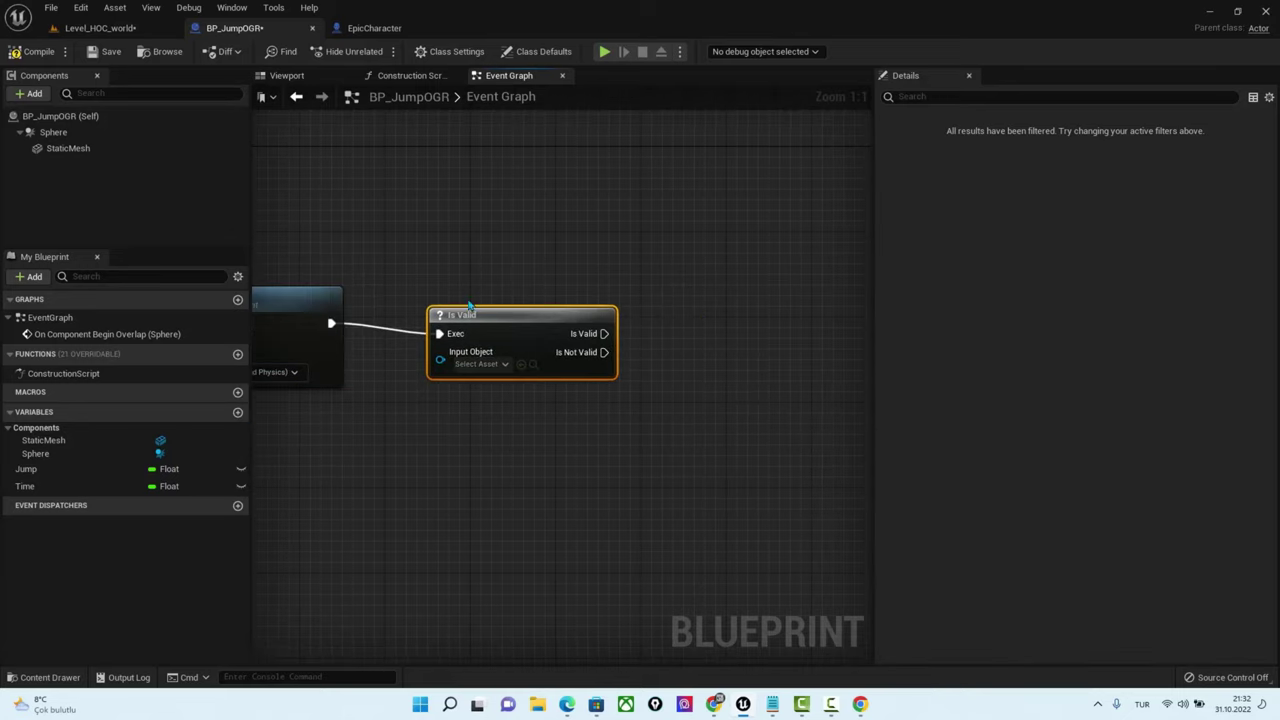
Drag a wire from Is Valid's success output to list the executable actions that can follow it
left_click_drag(604, 333, 745, 320)
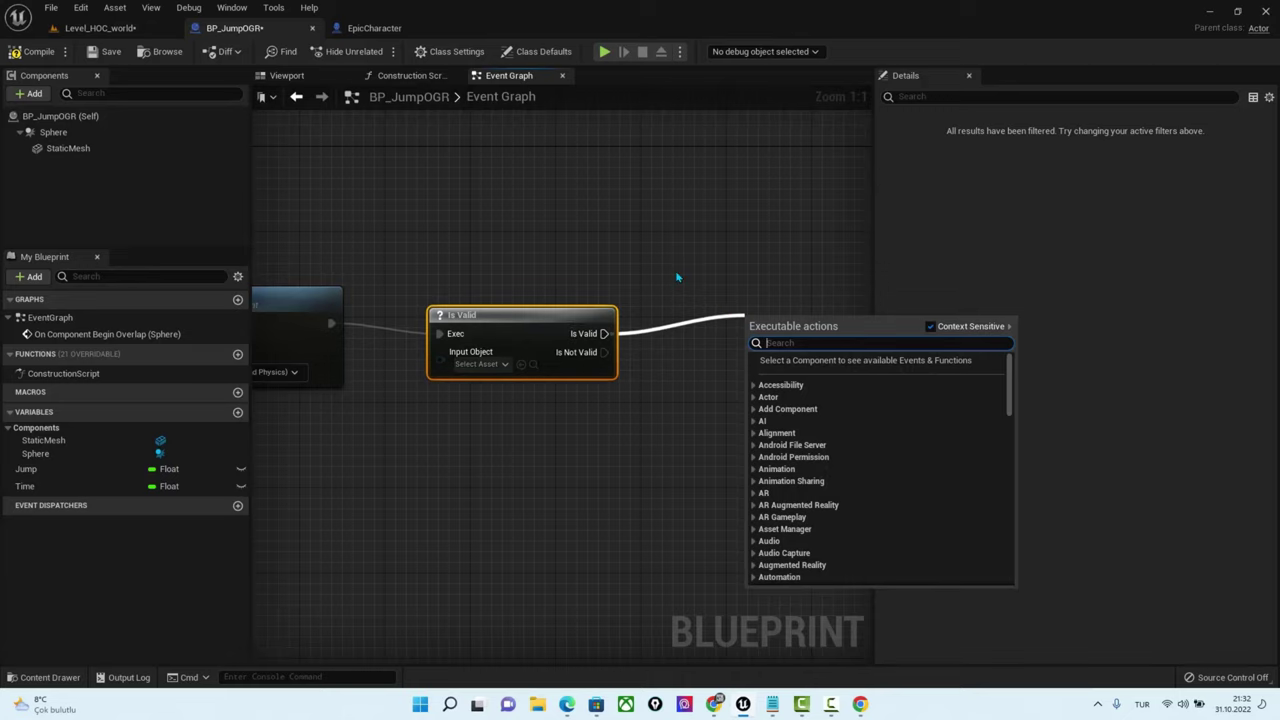
right_click_drag(329, 451, 600, 440)
scroll(648, 430, "down", 5)
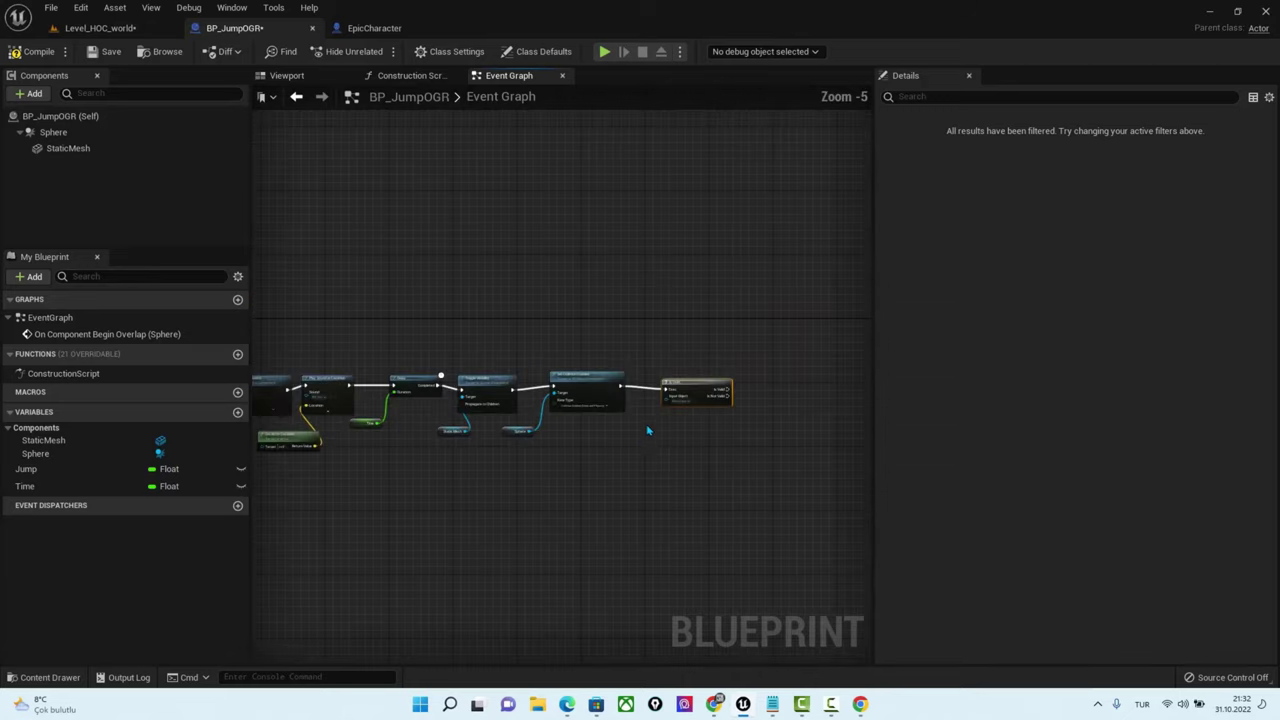
scroll(648, 430, "up", 2)
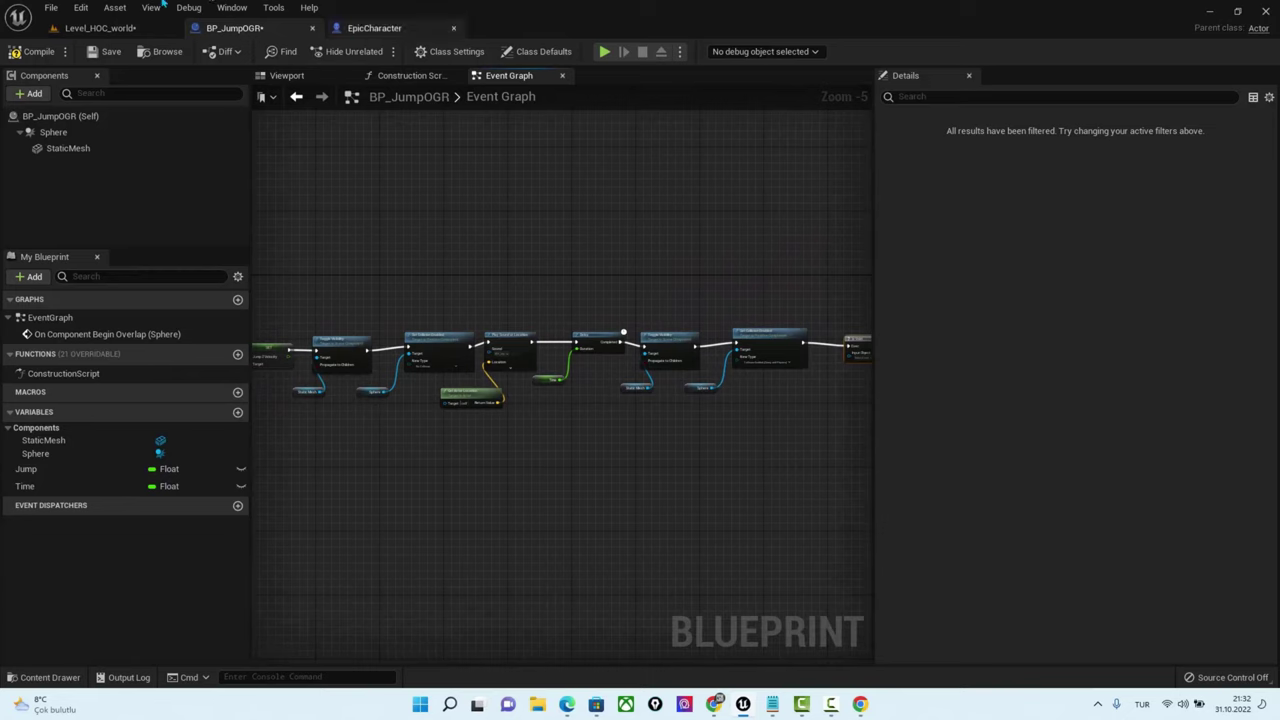
scroll(746, 420, "up", 4)
right_click_drag(787, 410, 376, 477)
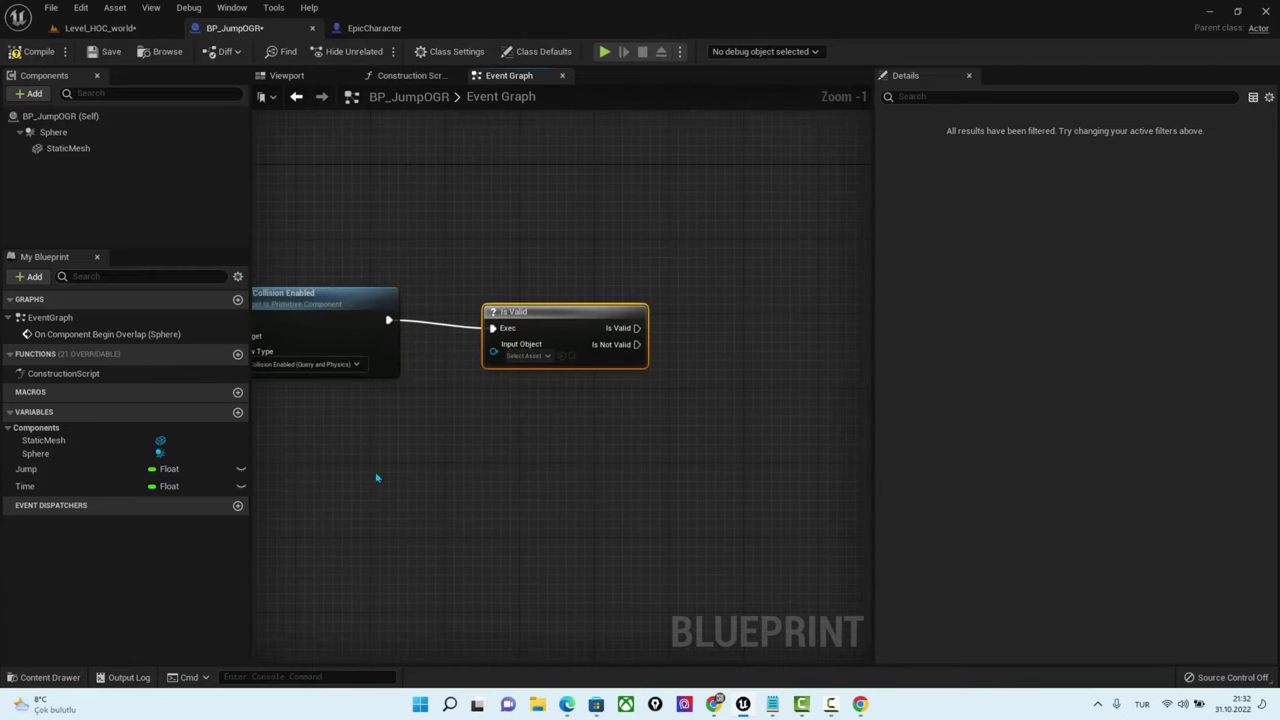
left_click_drag(636, 330, 734, 336)
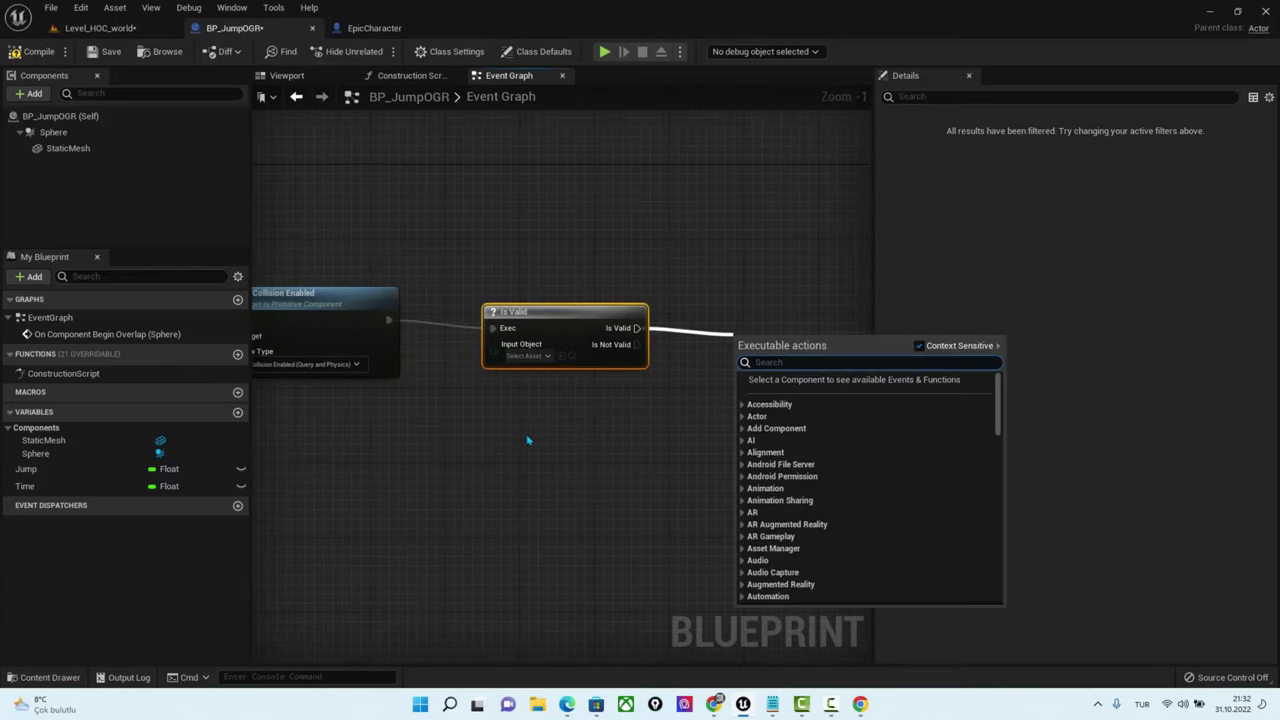
Browse the actions after Is Valid and nudge the Character Movement getter into position
mouse_move(526, 437)
right_mouse_down()
mouse_move(611, 423)
mouse_move(783, 486)
right_mouse_up()
scroll(797, 335, "down", 4)
scroll(777, 406, "up", 2)
scroll(603, 346, "up", 3)
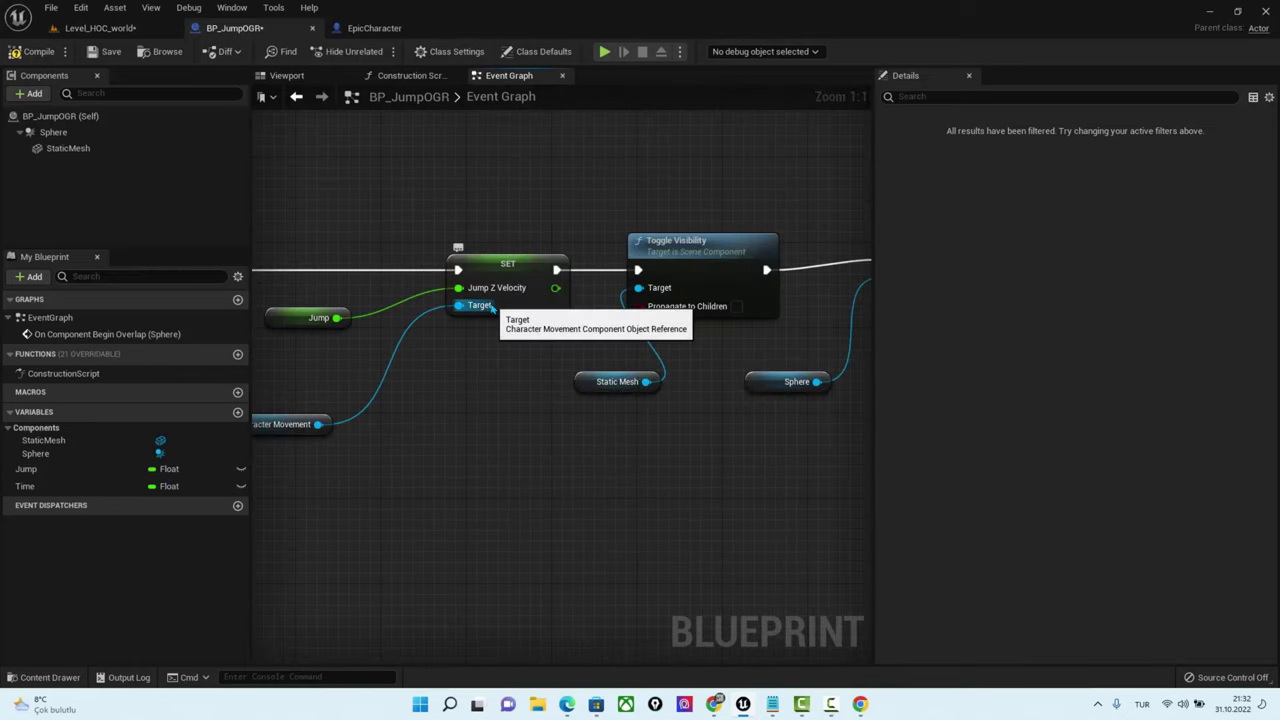
scroll(689, 514, "down", 2)
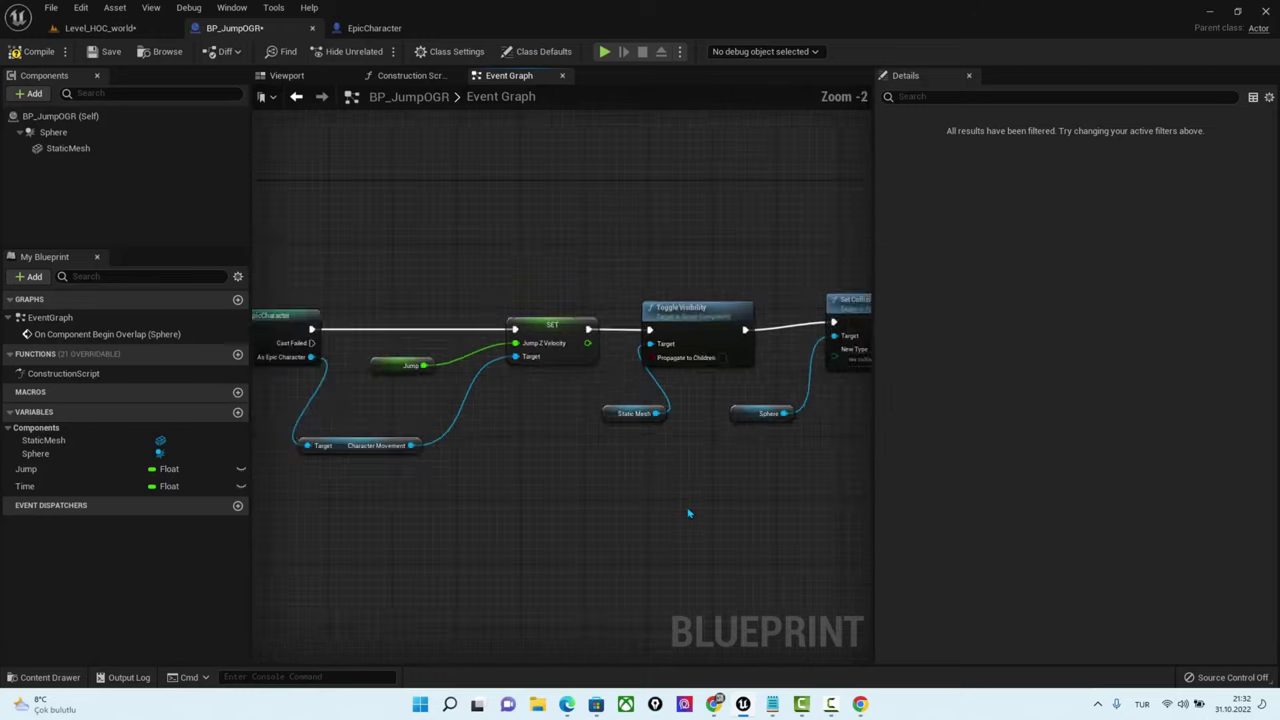
scroll(689, 514, "down", 2)
scroll(471, 443, "down", 1)
scroll(472, 449, "down", 2)
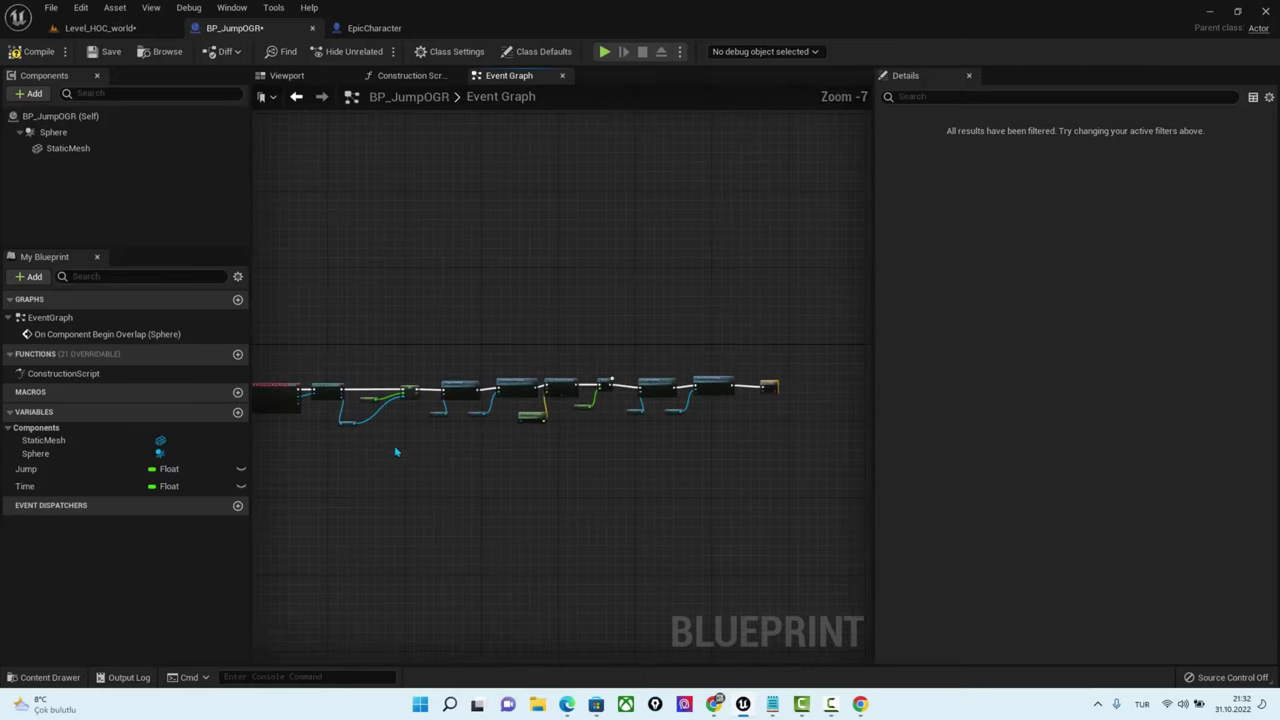
scroll(395, 452, "up", 5)
right_click_drag(635, 440, 509, 431)
scroll(525, 441, "down", 4)
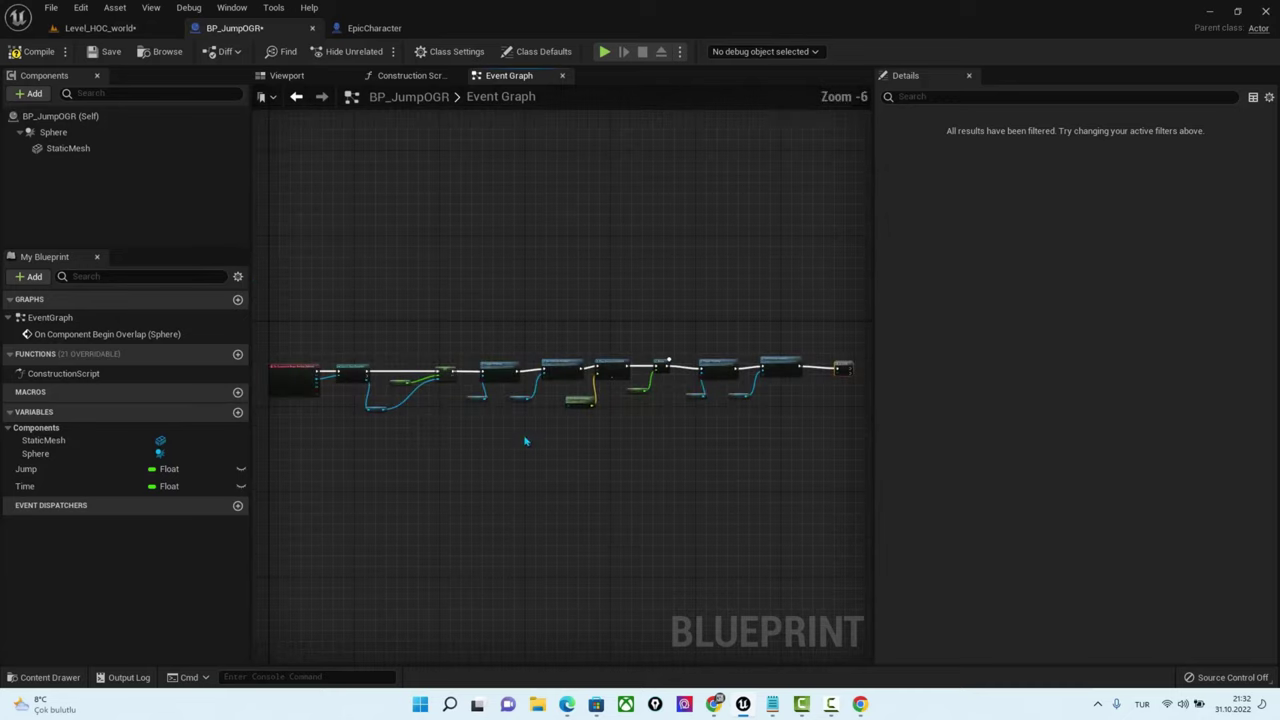
left_click_drag(397, 426, 393, 437)
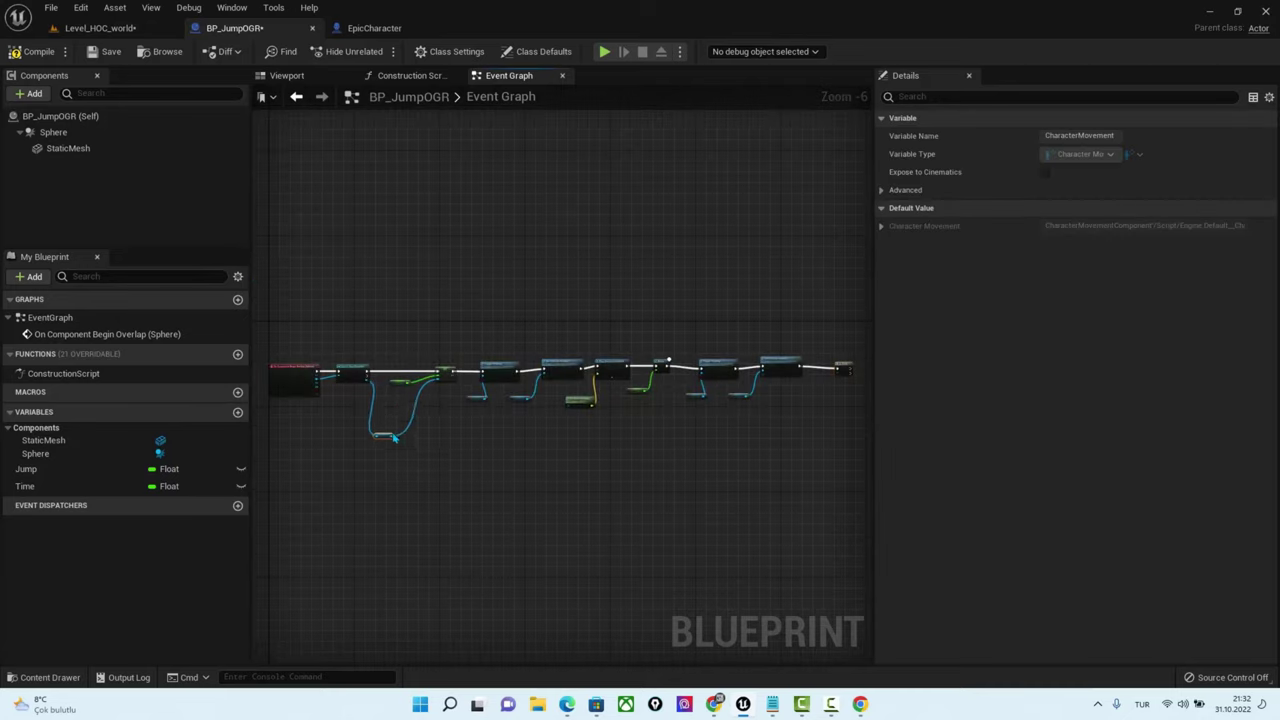
scroll(398, 409, "up", 4)
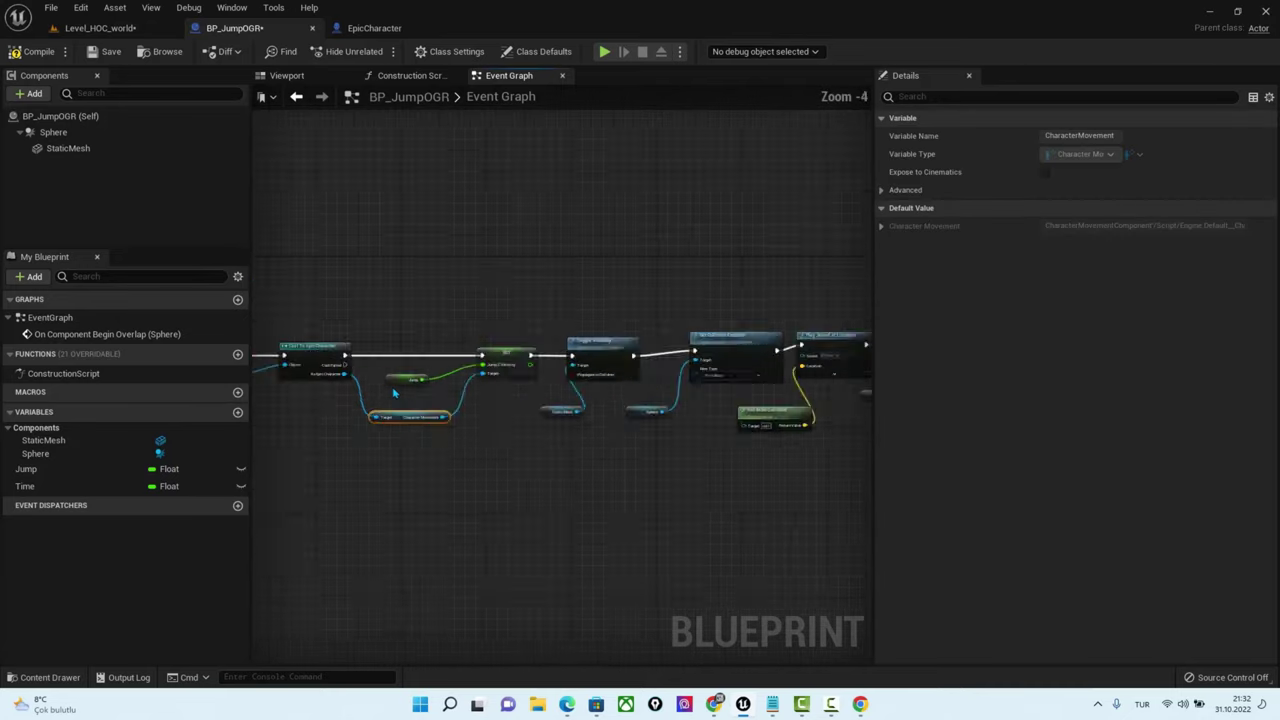
scroll(398, 409, "up", 2)
Add a Set Jump Z Velocity node from Character Movement and wire it after Is Valid's success output
left_click_drag(495, 444, 605, 544)
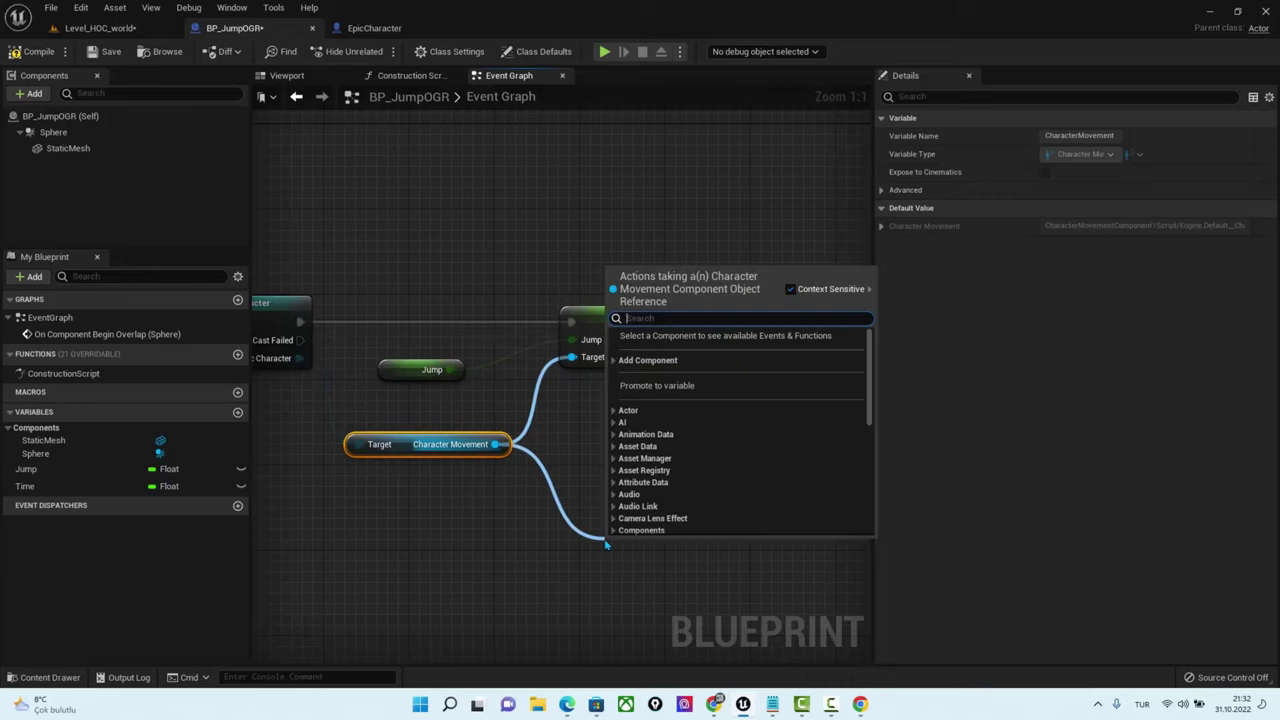
type("jump")
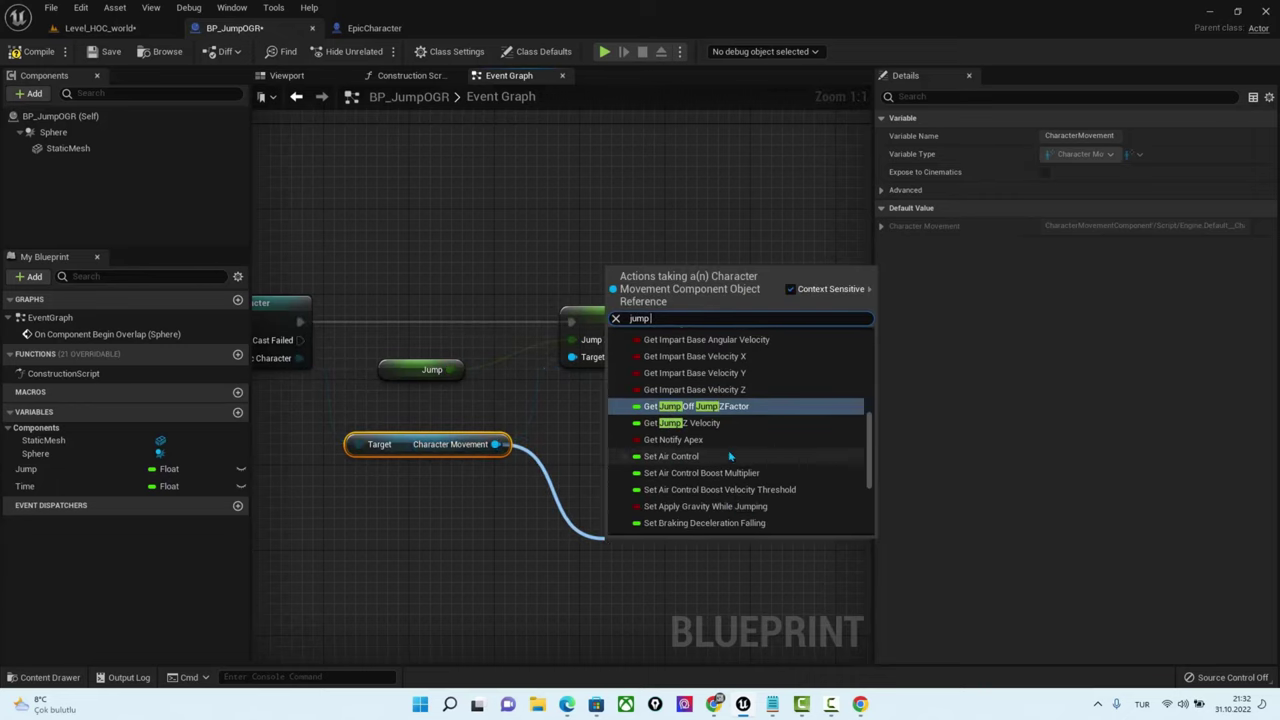
key("BackSpace")
key("BackSpace")
key("BackSpace")
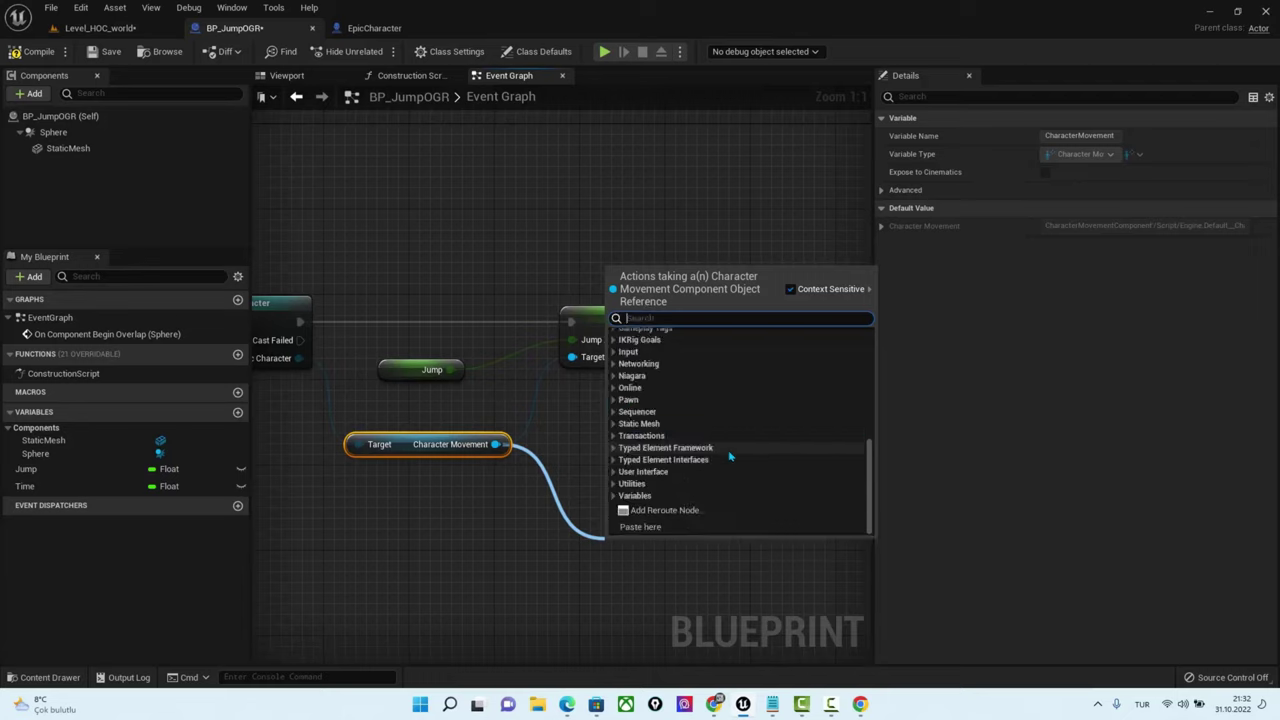
type("set jump")
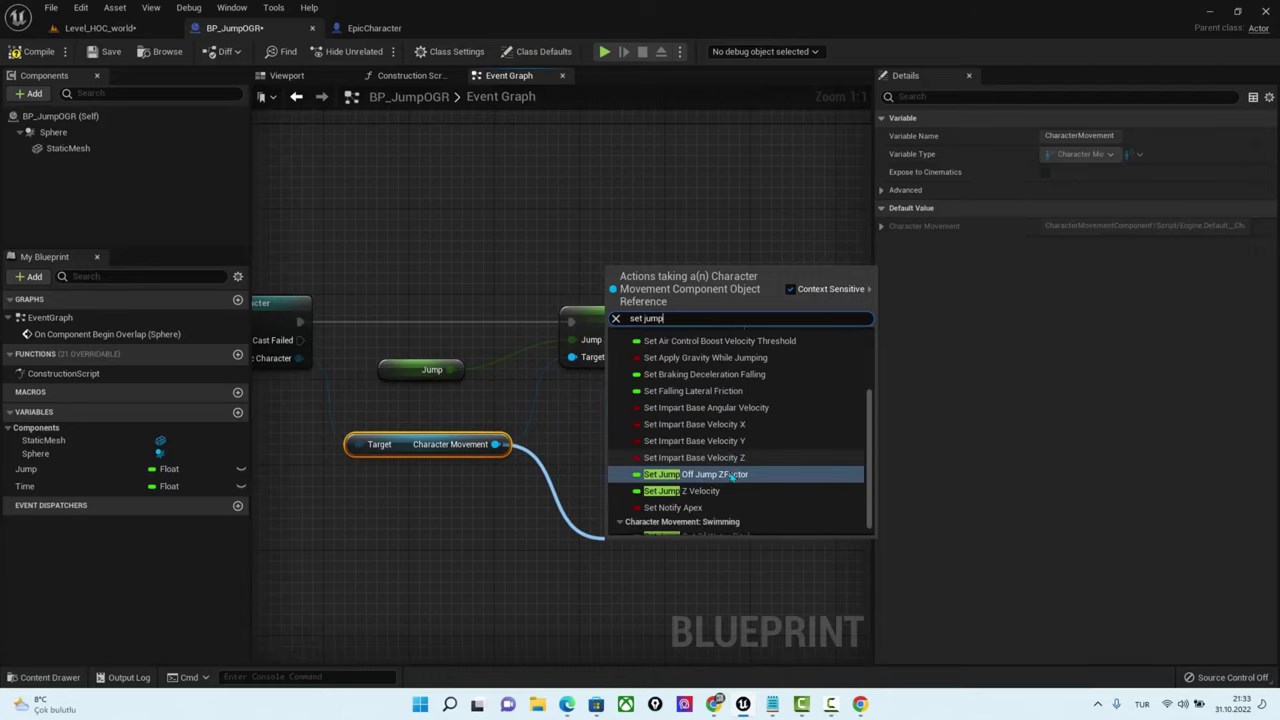
left_click(724, 491)
mouse_move(724, 493)
right_mouse_down()
mouse_move(610, 460)
mouse_move(494, 333)
right_mouse_up()
left_click_drag(409, 374, 845, 388)
right_click_drag(860, 348, 464, 395)
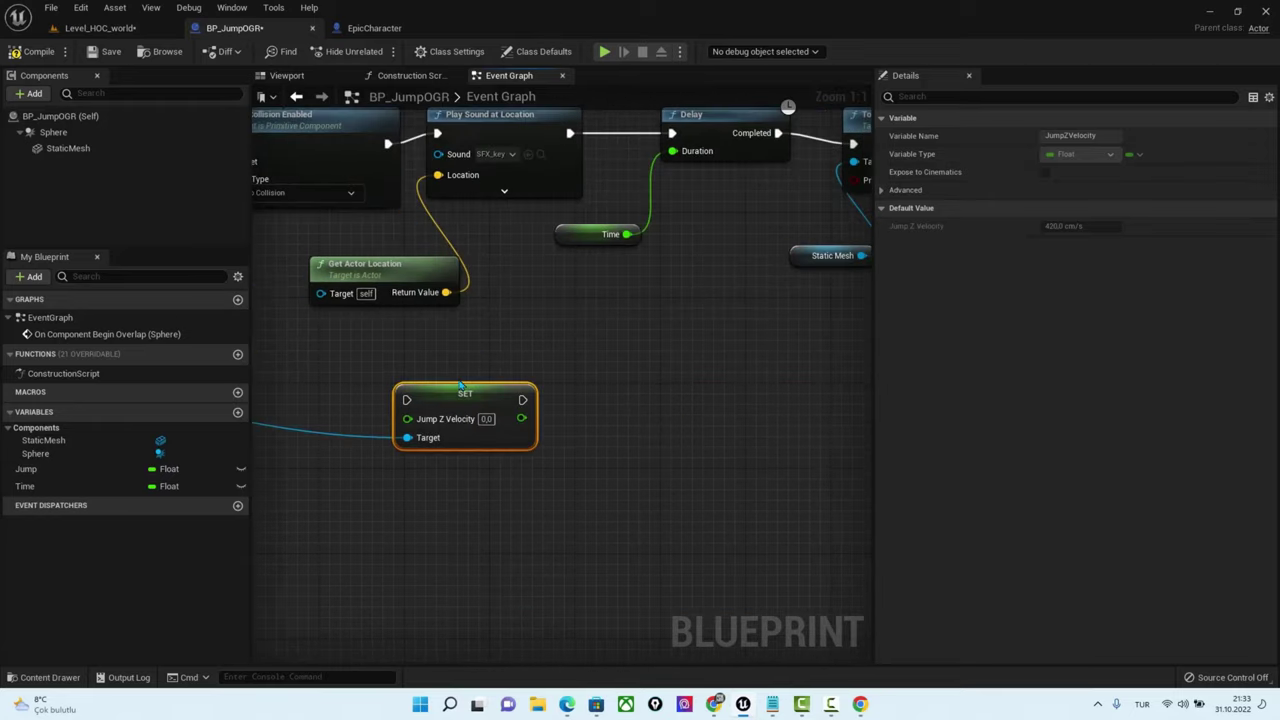
left_click_drag(464, 395, 858, 345)
right_click_drag(858, 345, 866, 280)
left_click_drag(866, 280, 527, 169)
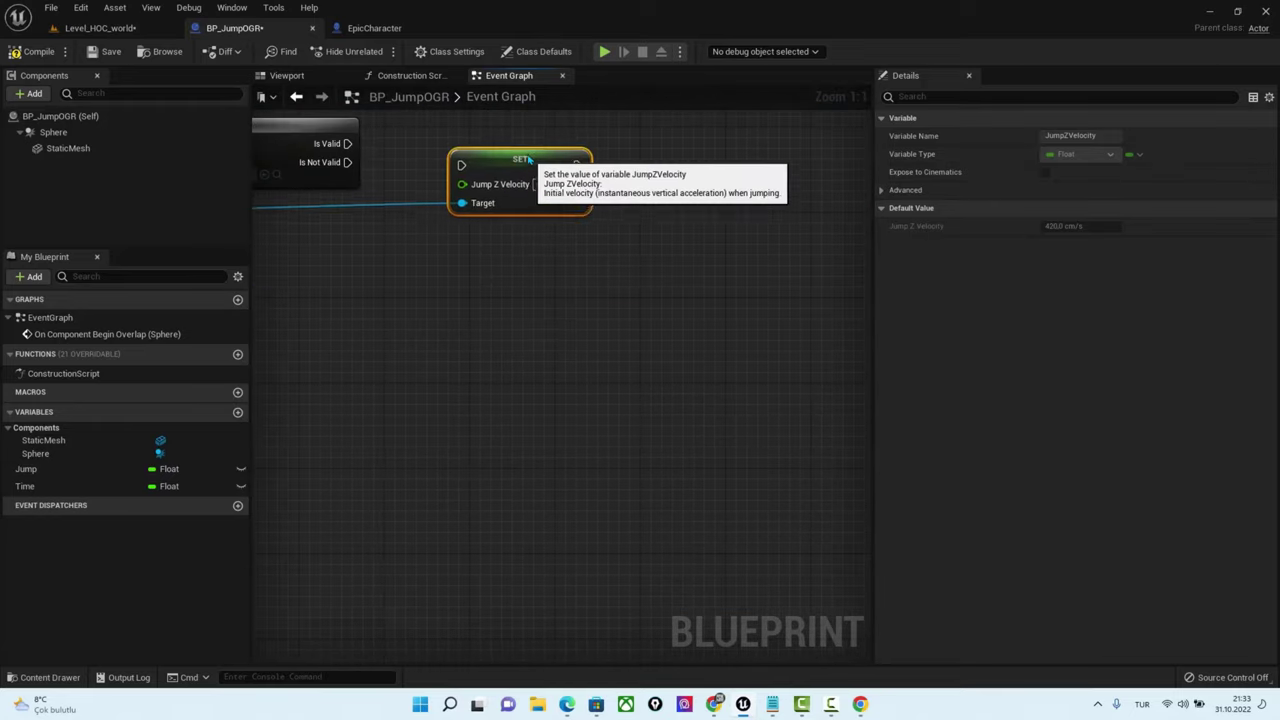
right_click_drag(446, 263, 719, 387)
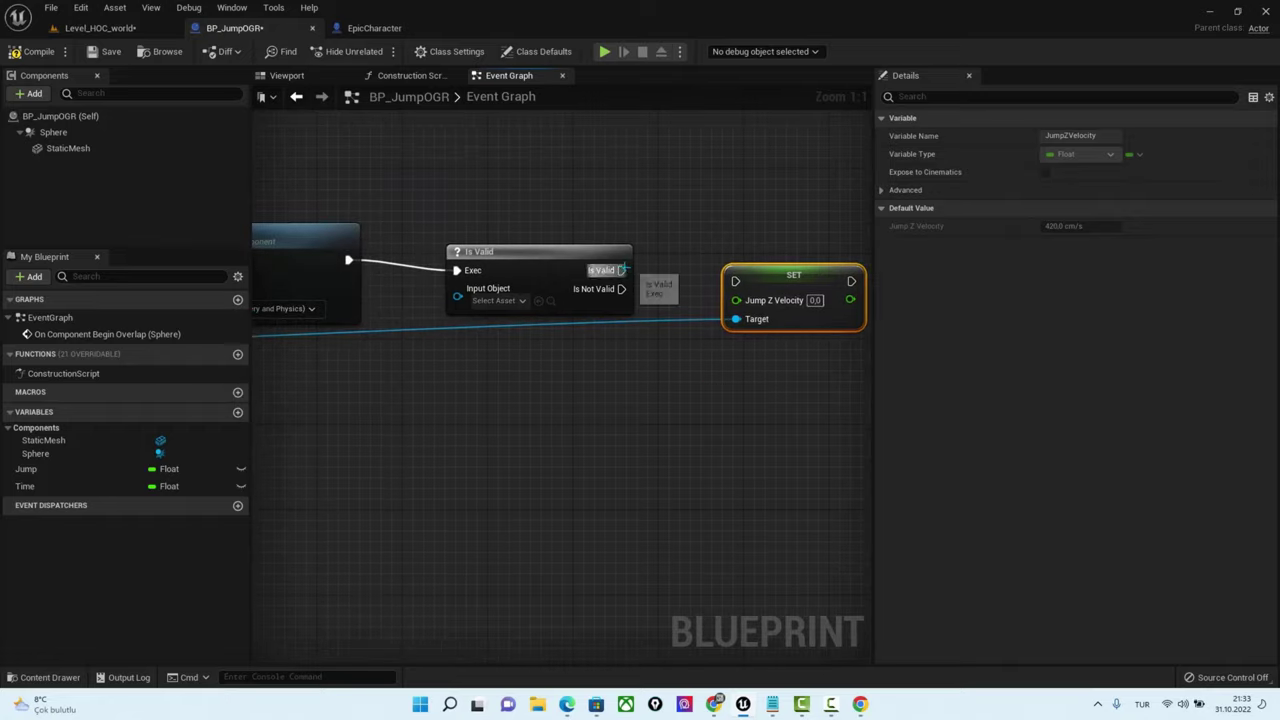
left_click_drag(622, 270, 735, 282)
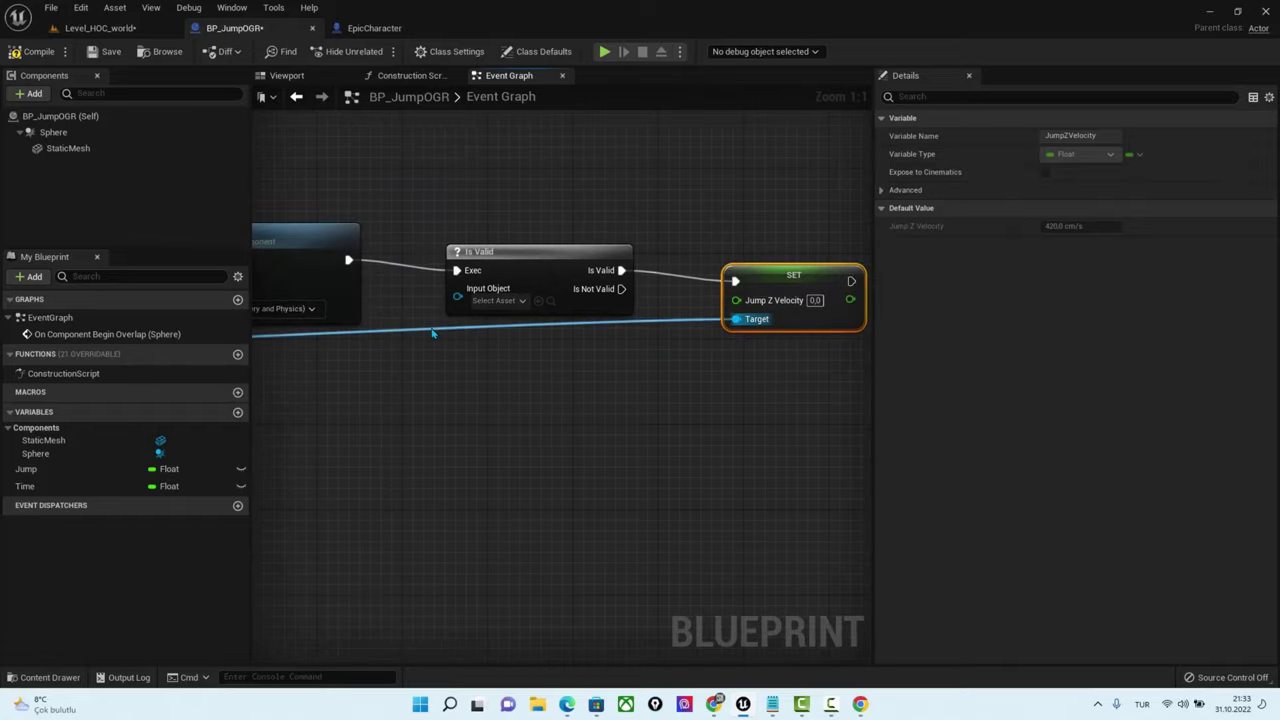
Add a reroute point on the Target wire and reattach the Character Movement reference
double_click(427, 328)
left_click_drag(427, 326, 855, 469)
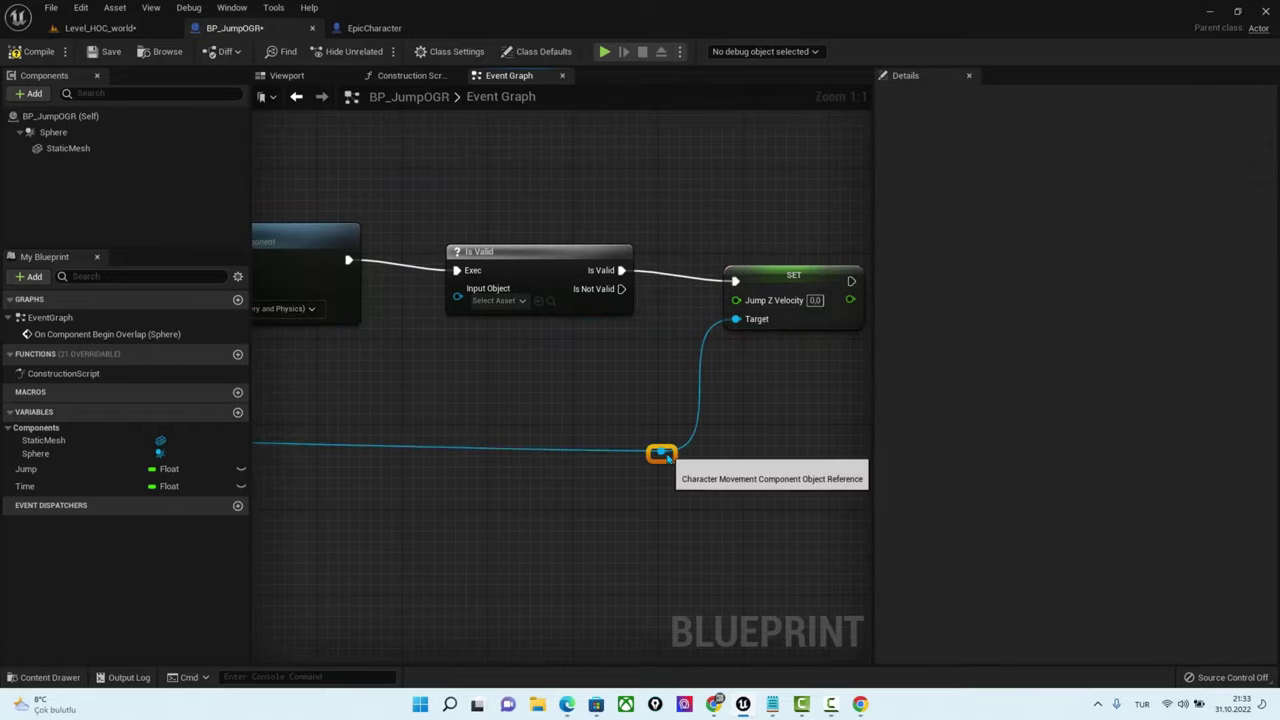
scroll(547, 424, "down", 4)
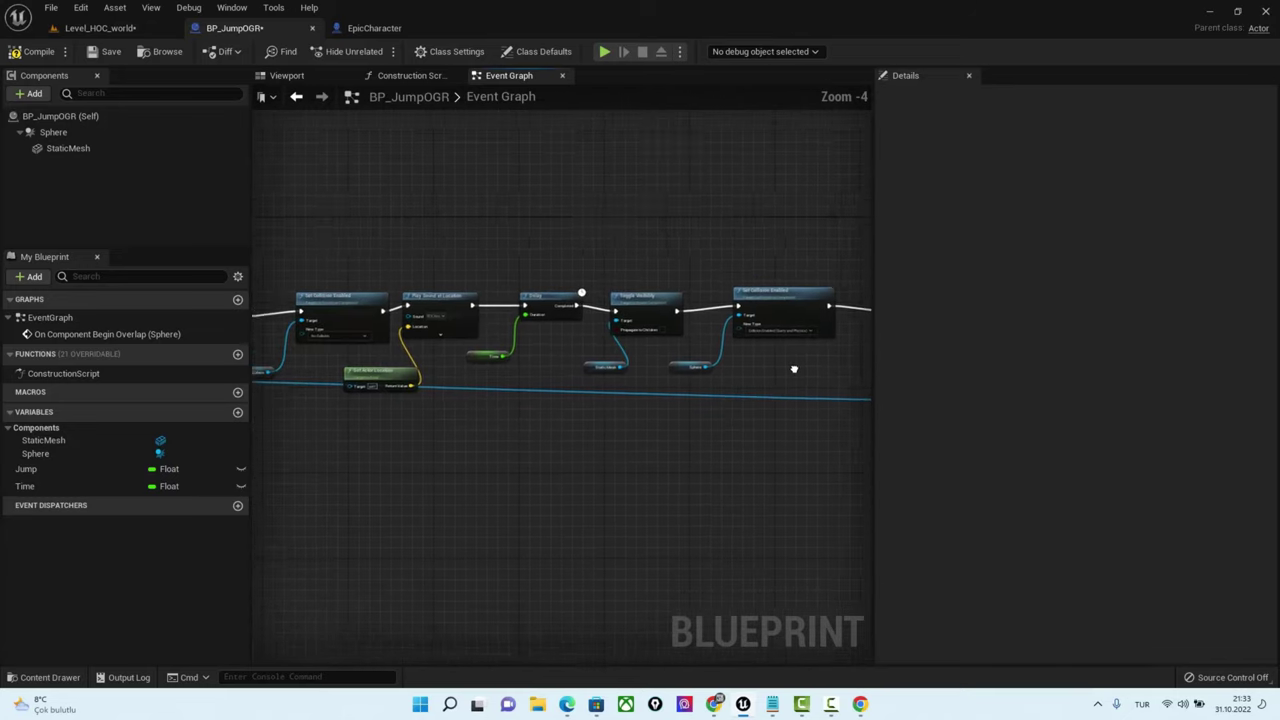
scroll(551, 457, "down", 3)
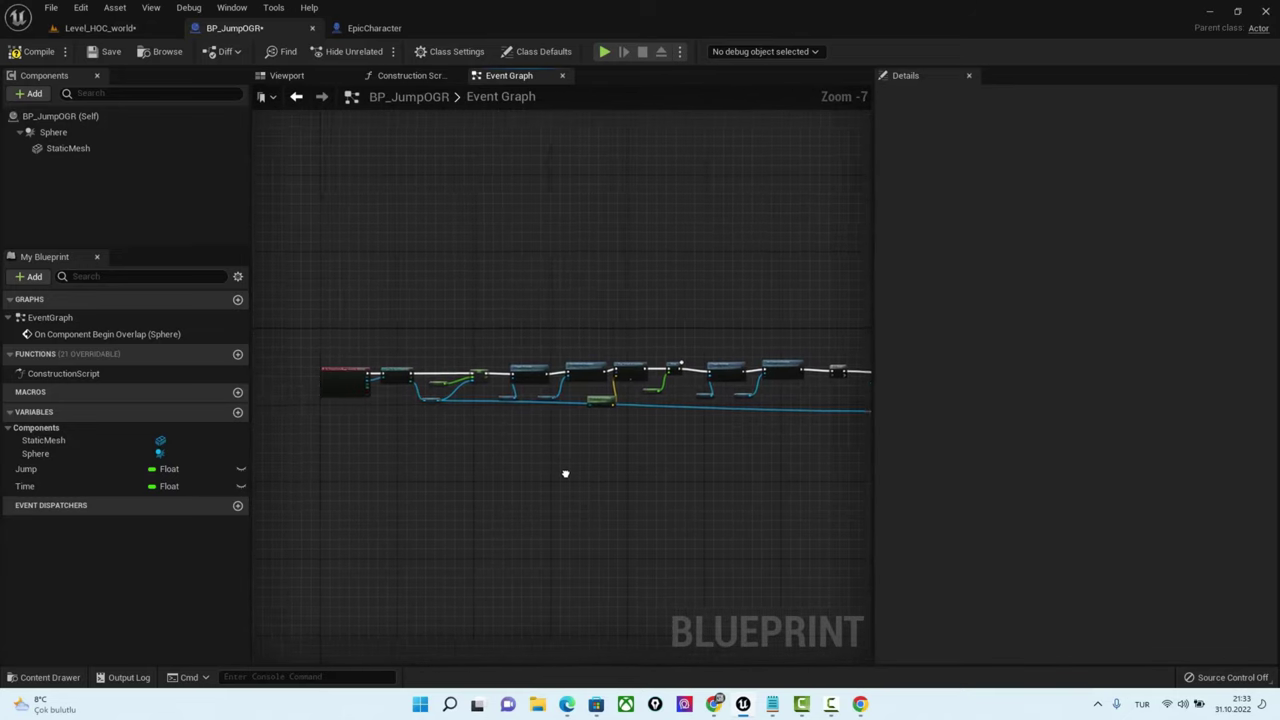
scroll(565, 455, "up", 2)
right_click_drag(565, 455, 674, 457)
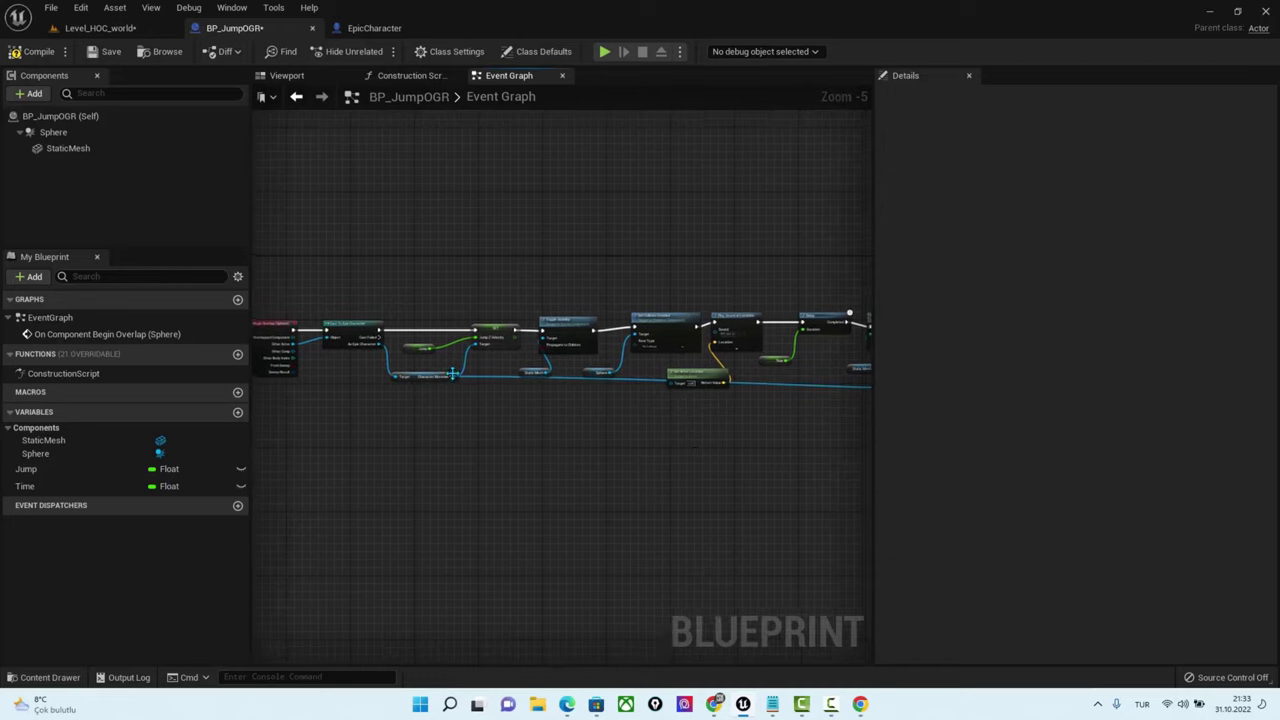
mouse_move(458, 376)
left_mouse_down()
mouse_move(754, 441)
mouse_move(588, 341)
left_mouse_up()
right_click_drag(571, 449, 851, 520)
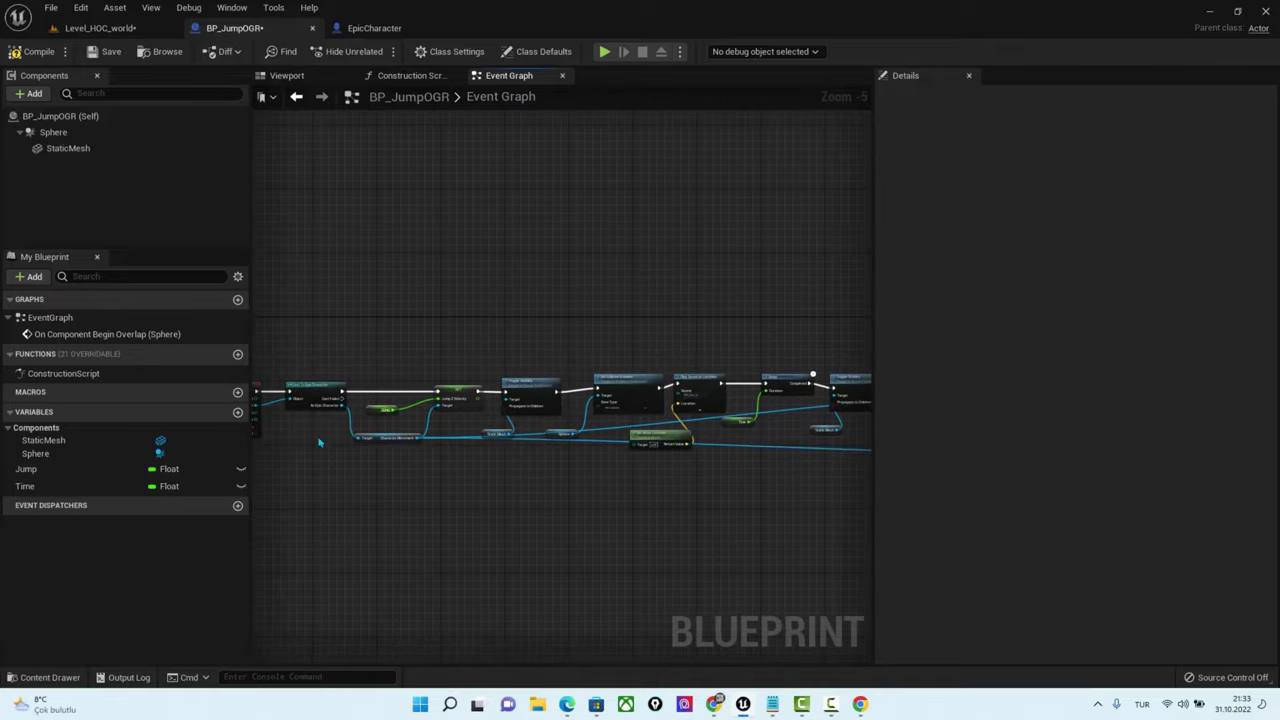
Nudge the reroute point up and carry the As Epic Character wire toward Is Valid
scroll(628, 509, "up", 1)
right_click_drag(474, 481, 587, 520)
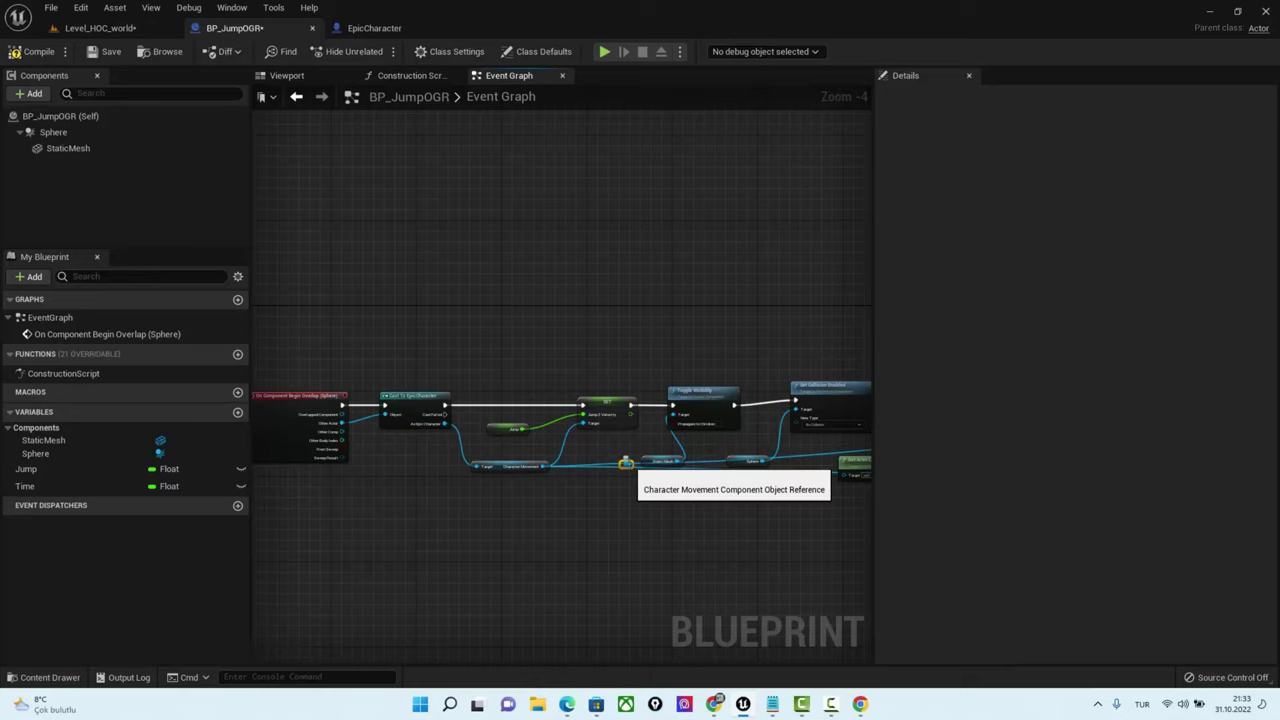
left_click_drag(627, 469, 575, 452)
scroll(618, 508, "up", 5)
left_click(546, 515)
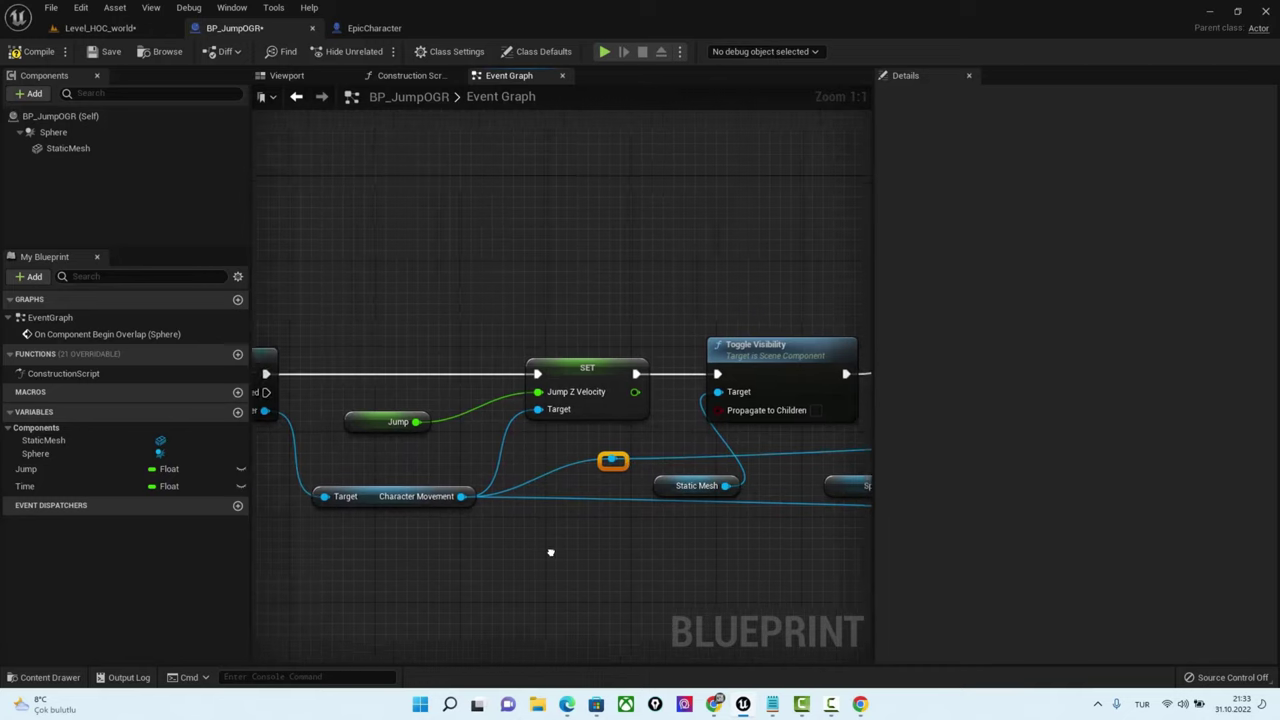
right_click_drag(505, 538, 660, 551)
mouse_move(369, 416)
left_mouse_down()
mouse_move(716, 466)
mouse_move(372, 420)
left_mouse_up()
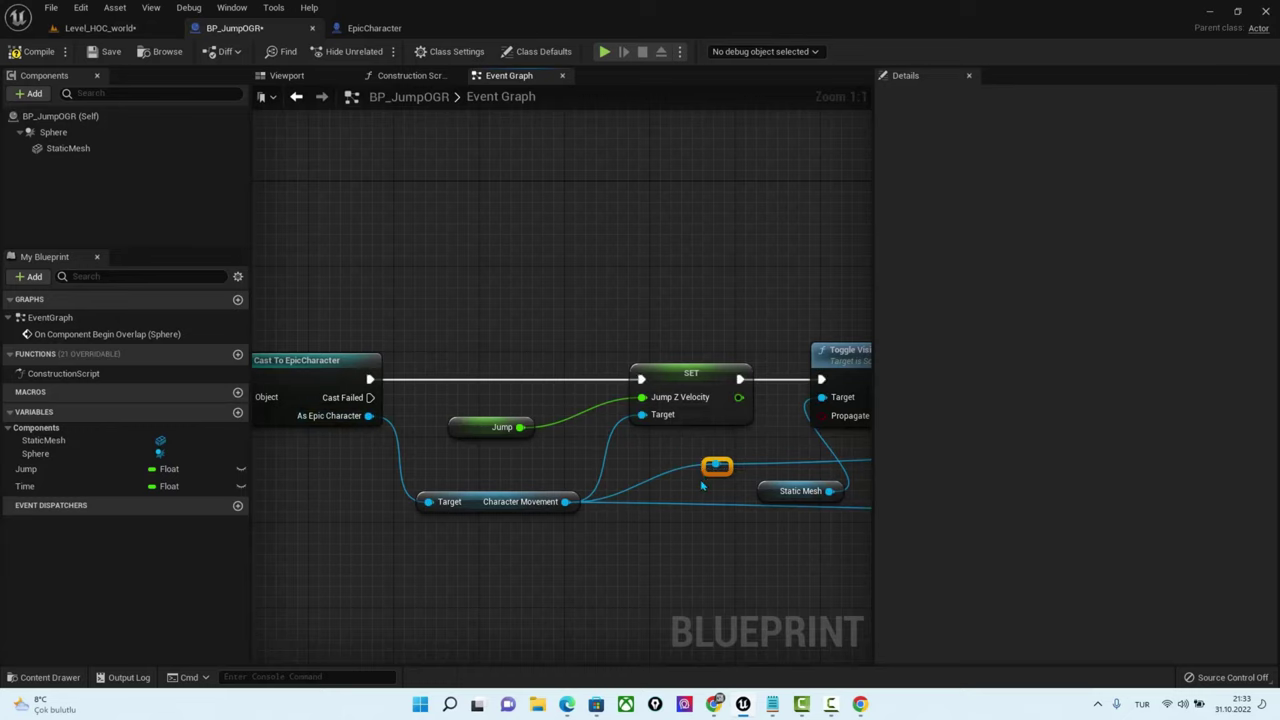
mouse_move(355, 418)
left_mouse_down()
mouse_move(583, 396)
mouse_move(635, 418)
left_mouse_up()
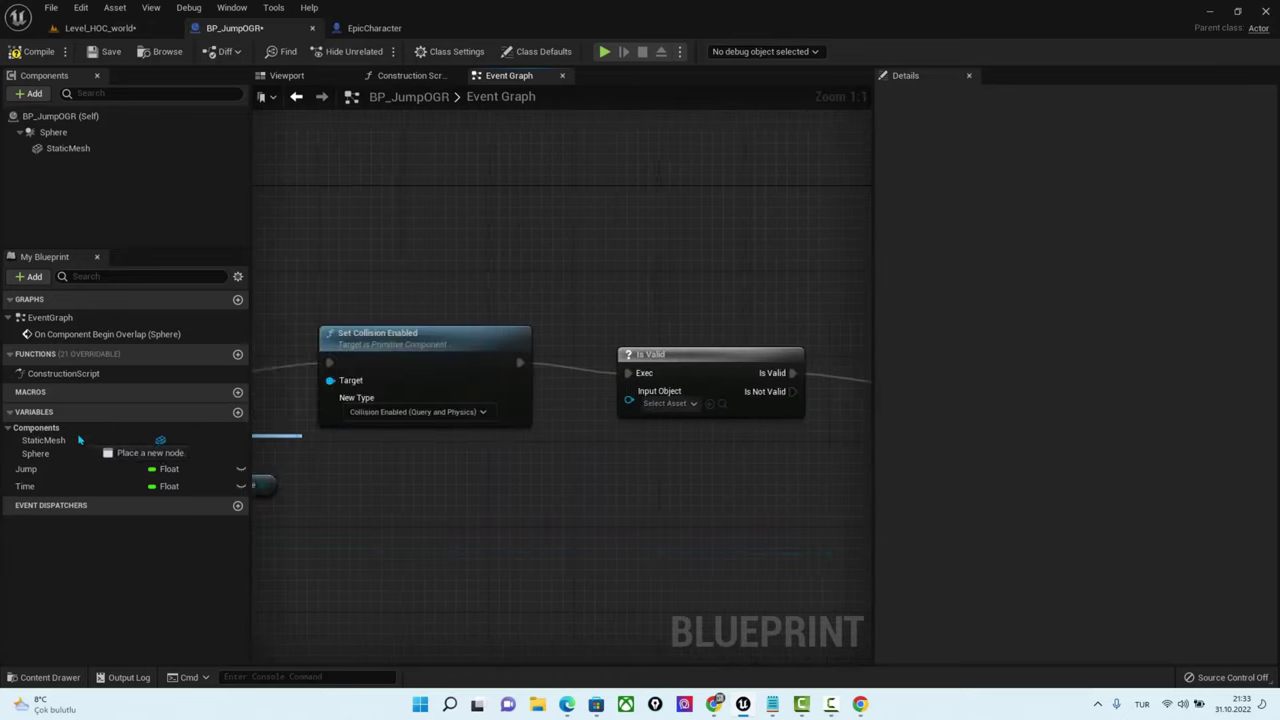
Connect As Epic Character to Is Valid's Input Object and reroute that wire below Character Movement
left_click_drag(635, 418, 522, 400)
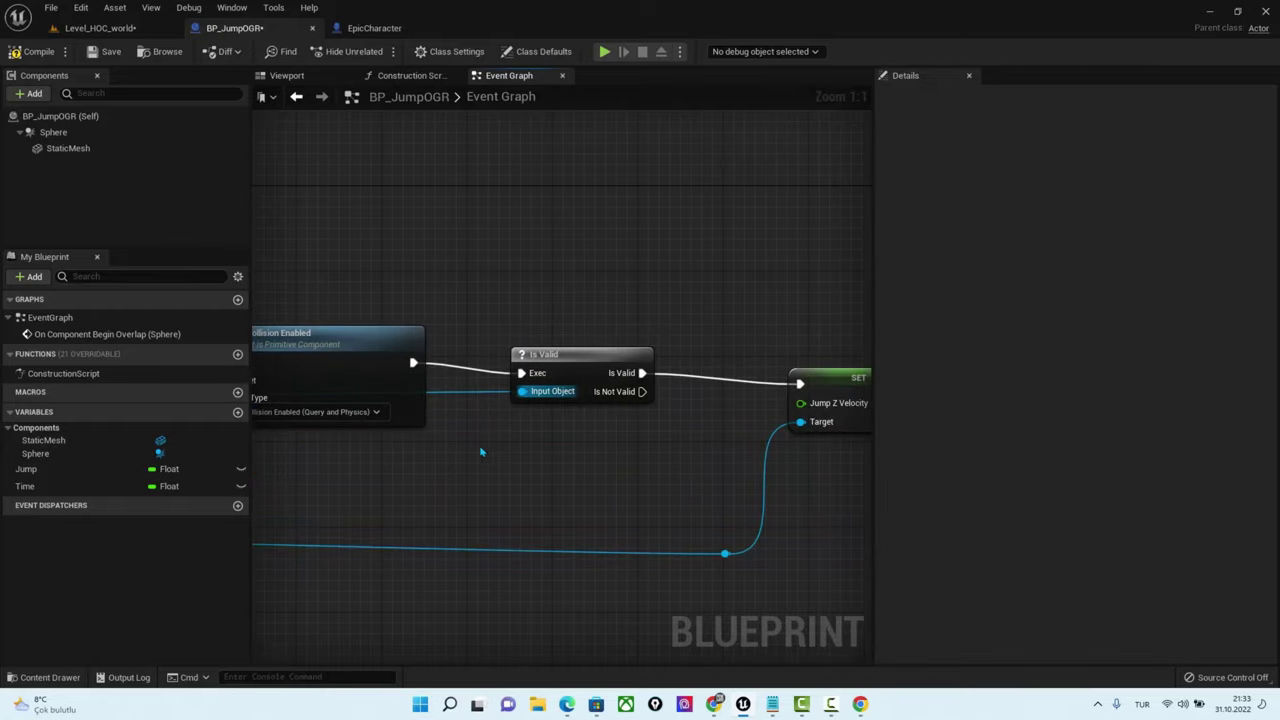
right_click_drag(522, 400, 1090, 426)
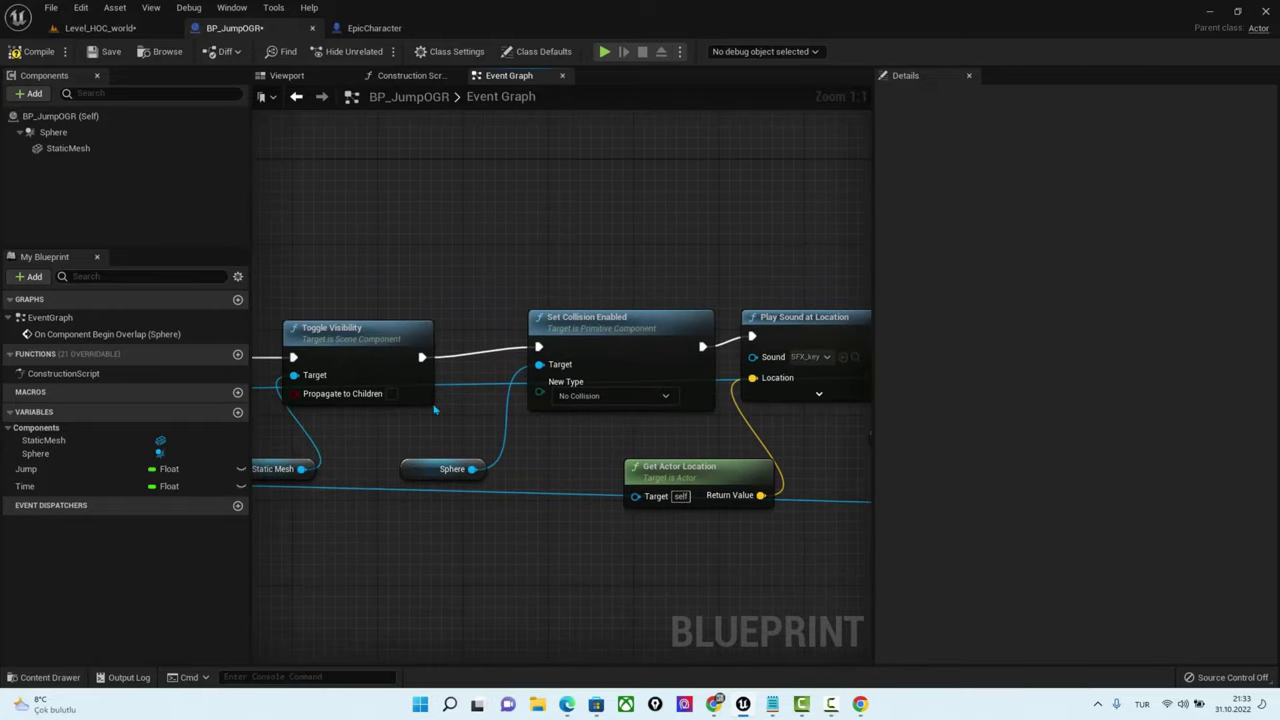
right_click_drag(576, 476, 643, 403)
right_click_drag(260, 390, 543, 384)
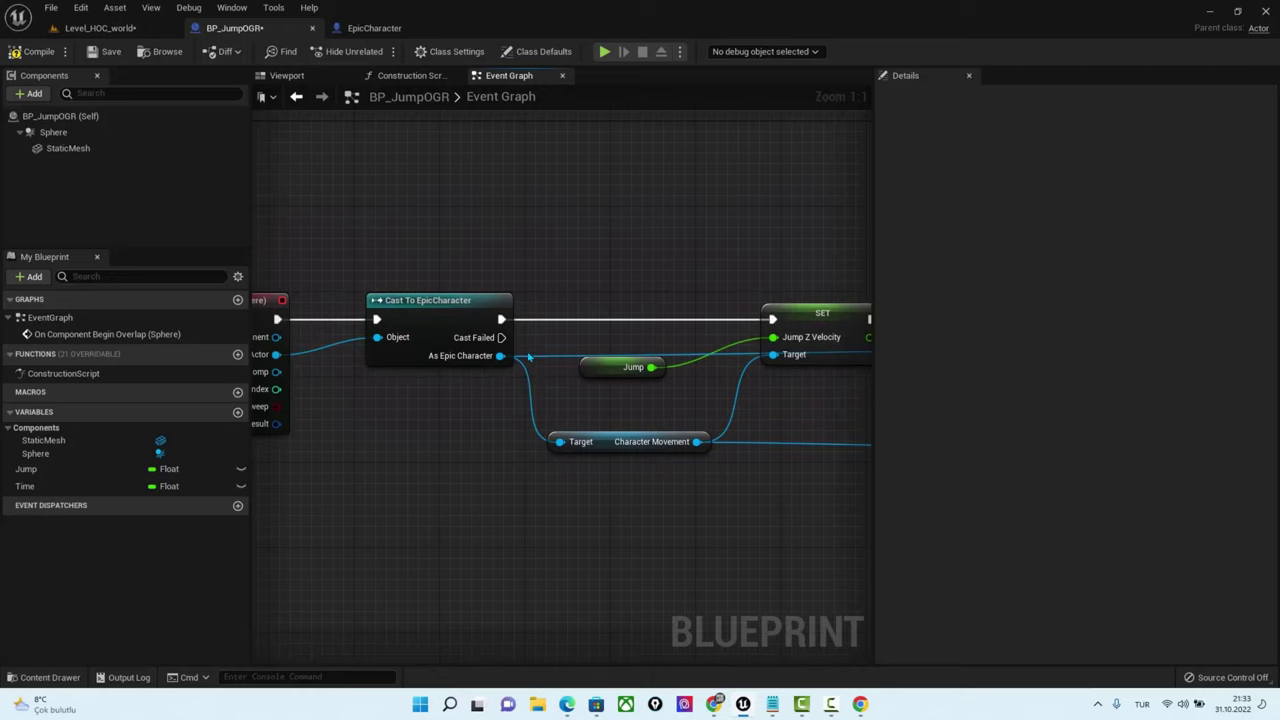
double_click(529, 356)
left_click_drag(529, 356, 557, 518)
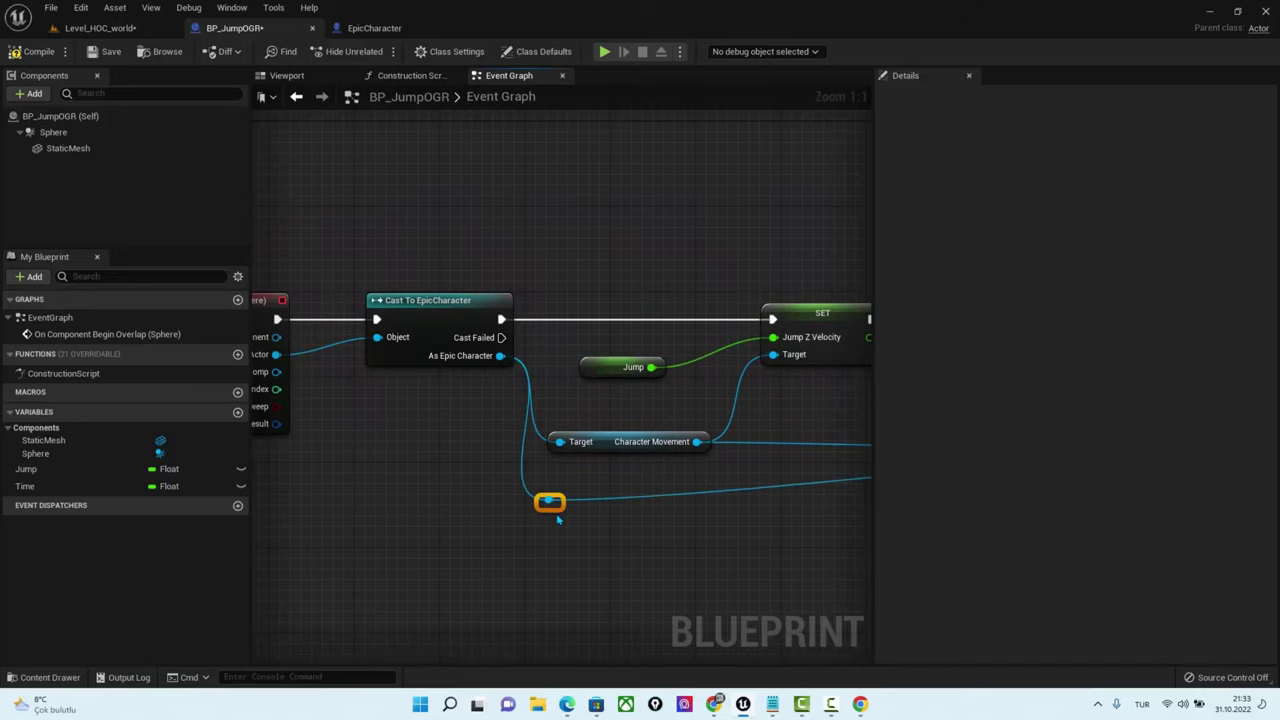
Add a reroute point on the Input Object wire and drop it below the nodes
right_click_drag(717, 534, 398, 469)
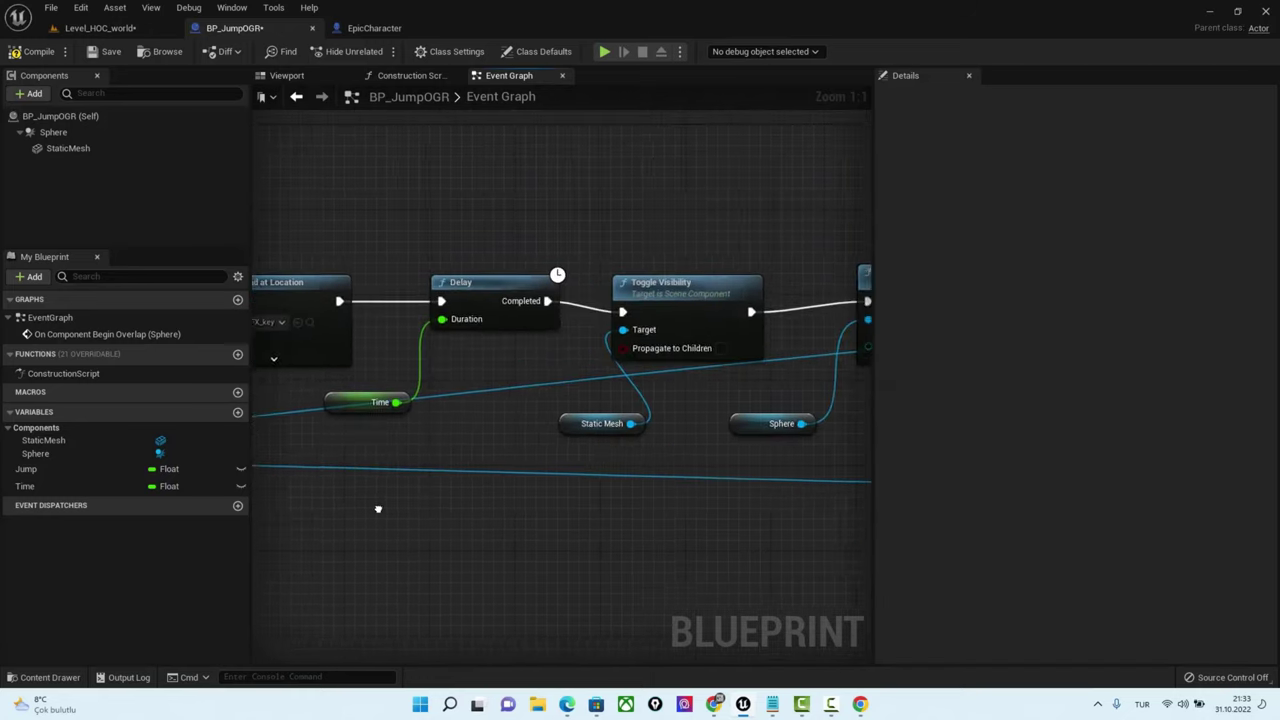
right_click_drag(813, 395, 685, 371)
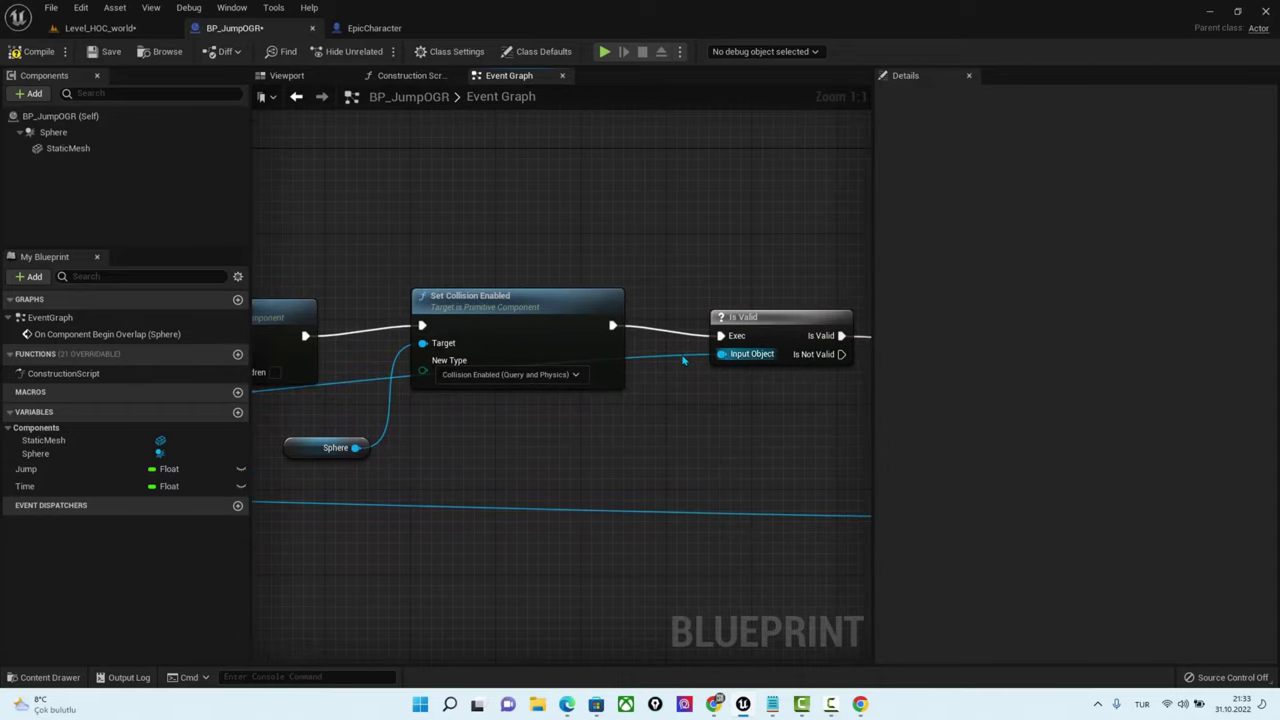
double_click(659, 358)
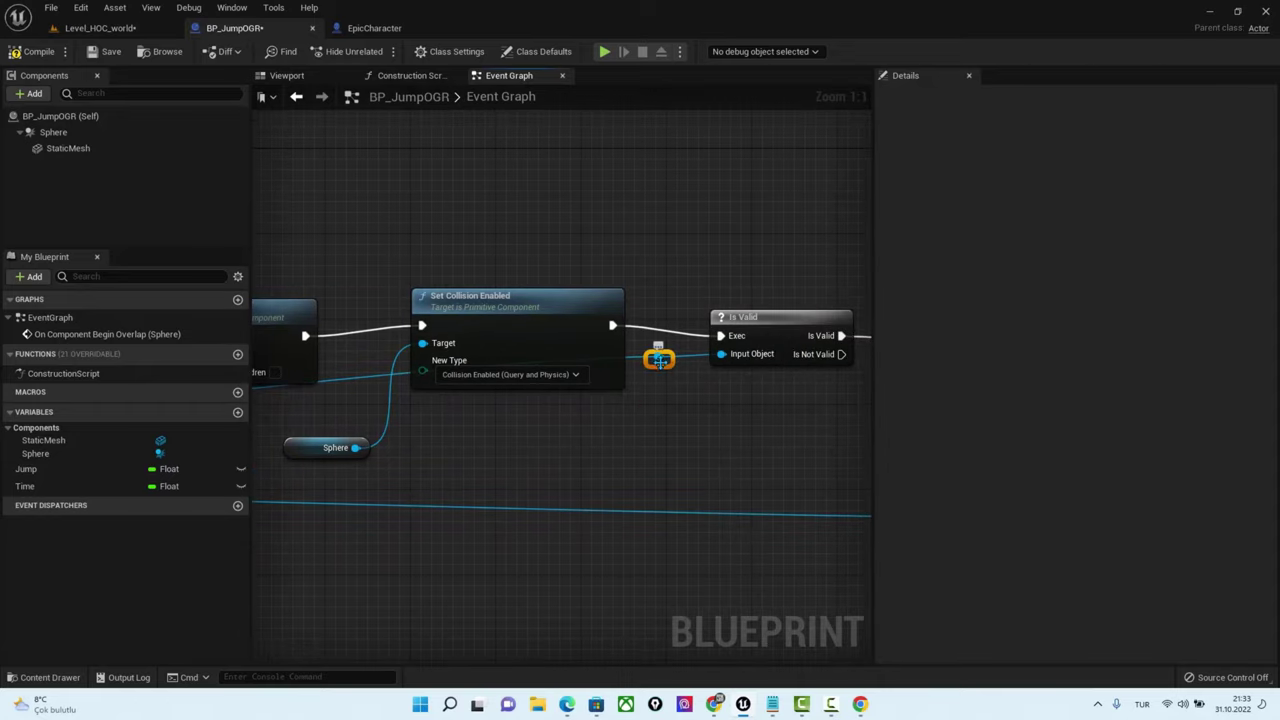
left_click_drag(659, 360, 681, 550)
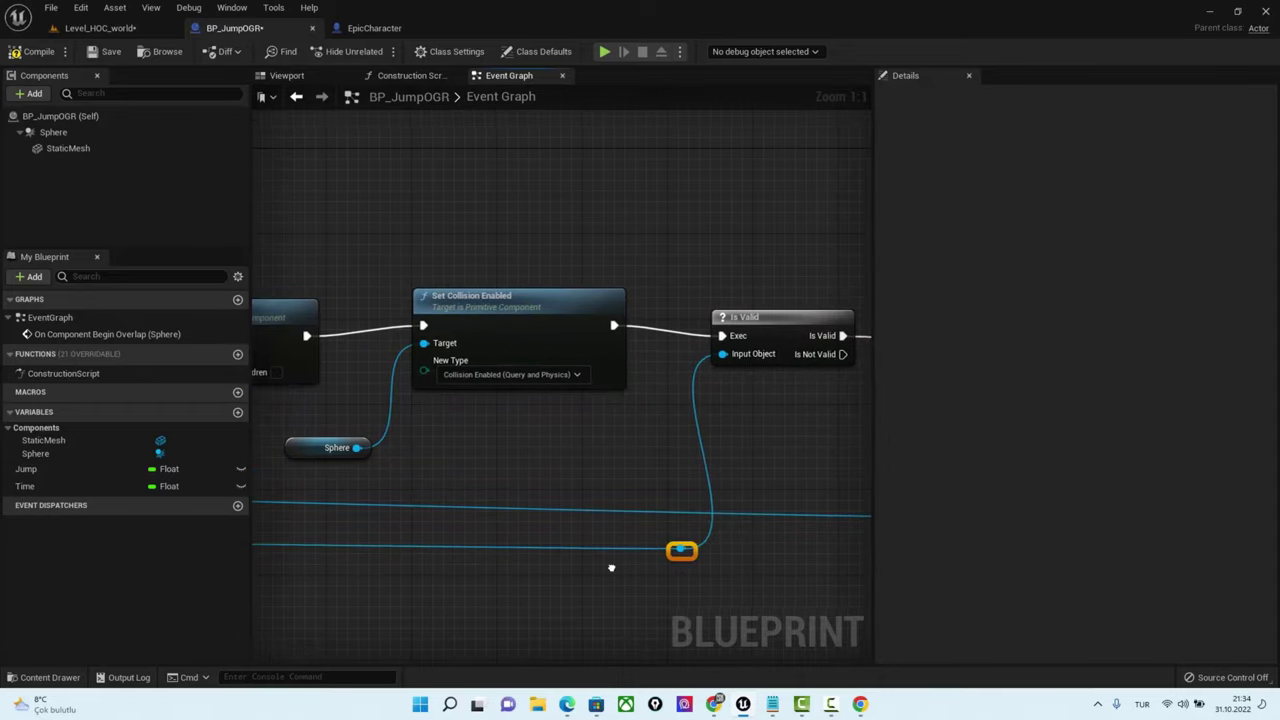
right_click_drag(611, 568, 716, 389)
Glance at Level_HOC_world, then review the BP_JumpOGR chain from the Sphere getter to SET Jump Z Velocity
left_click(100, 28)
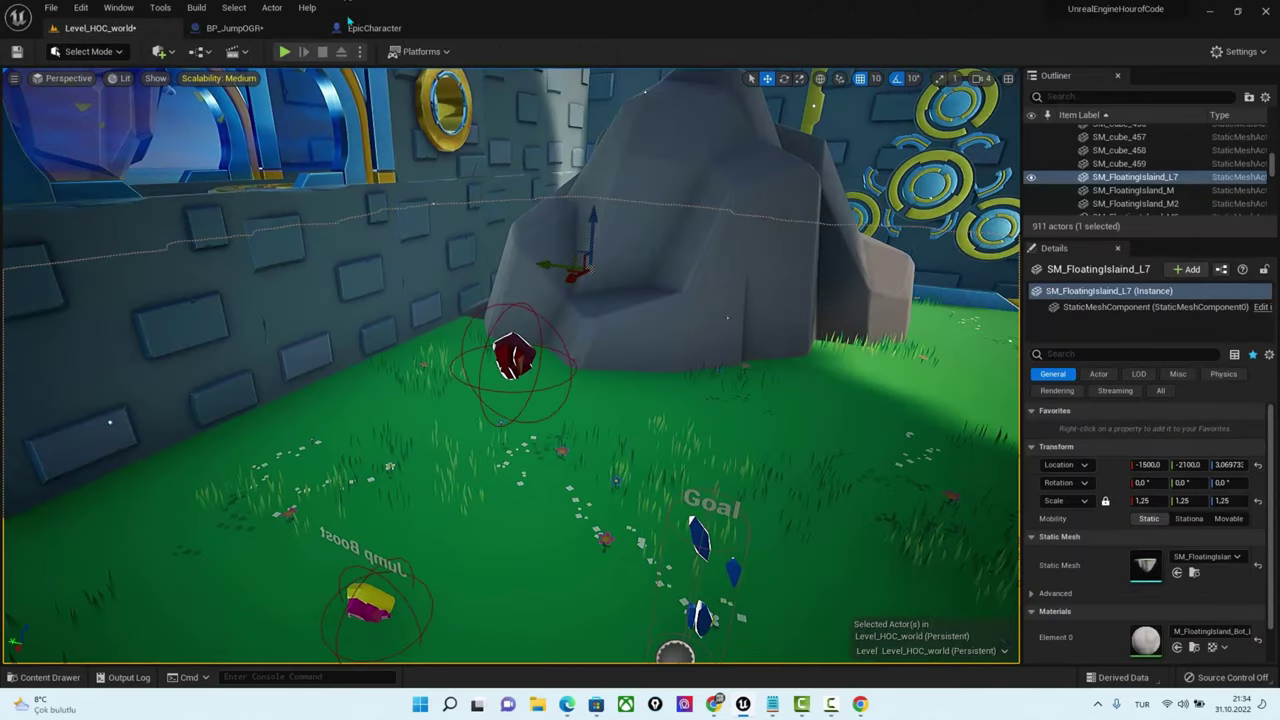
left_click(234, 28)
scroll(712, 354, "up", 2)
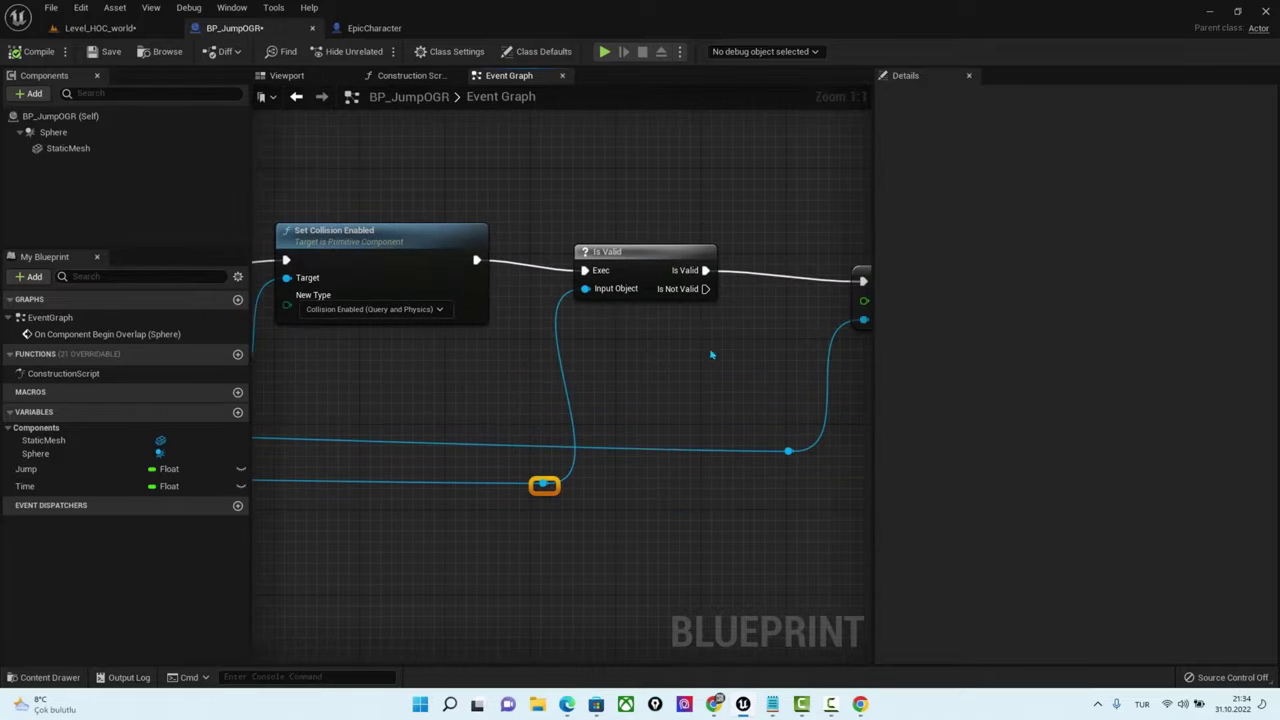
right_click_drag(712, 354, 674, 323)
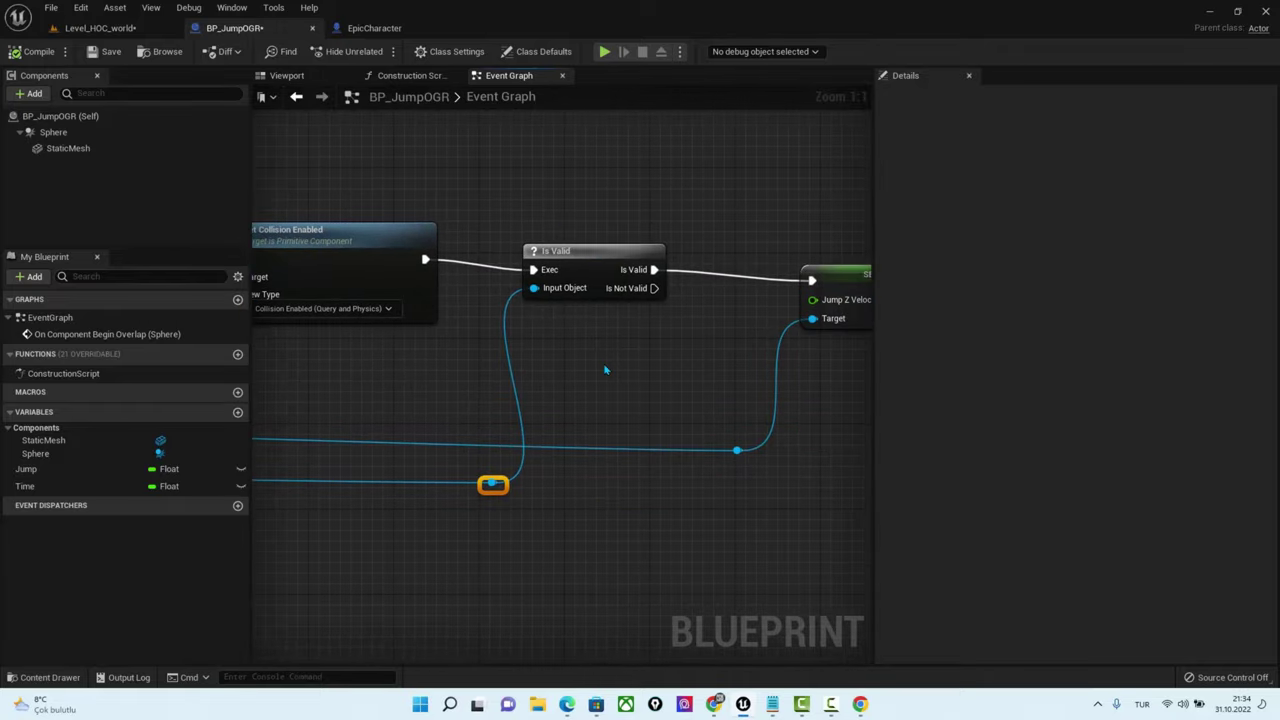
right_click_drag(604, 370, 843, 423)
right_click_drag(252, 450, 604, 452)
right_click_drag(430, 452, 604, 452)
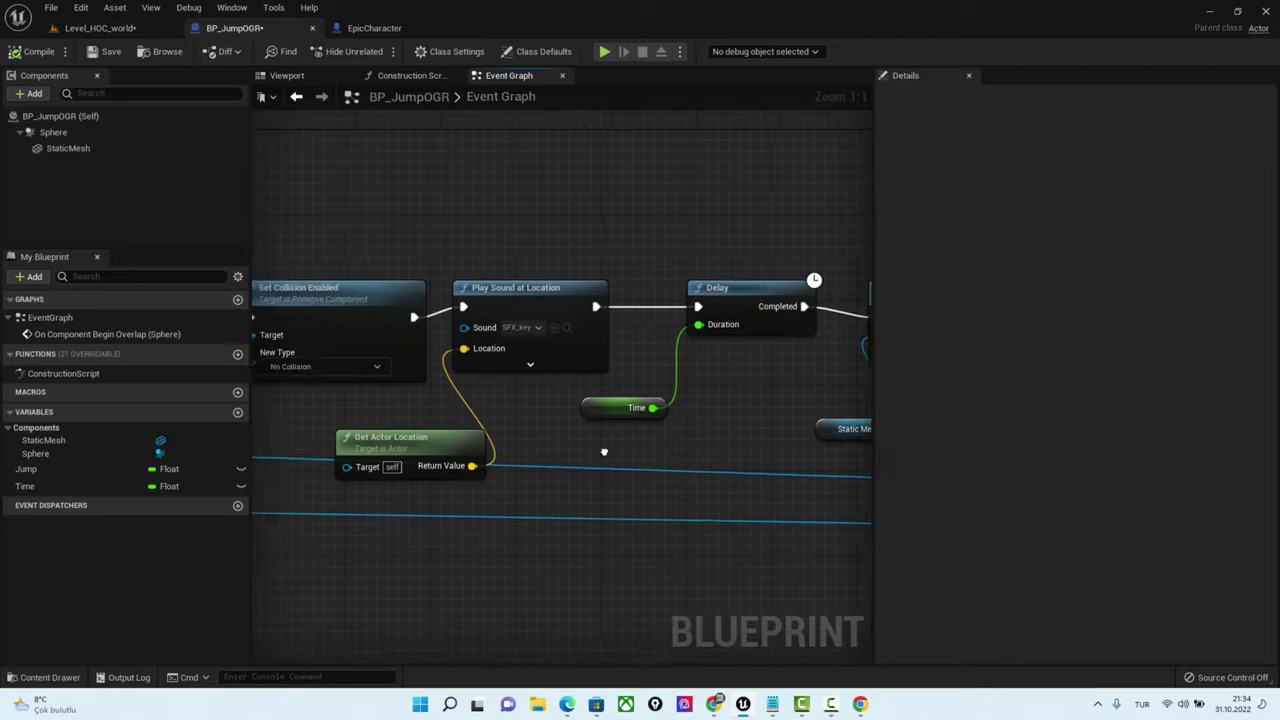
right_click_drag(323, 438, 503, 436)
right_click_drag(409, 467, 781, 438)
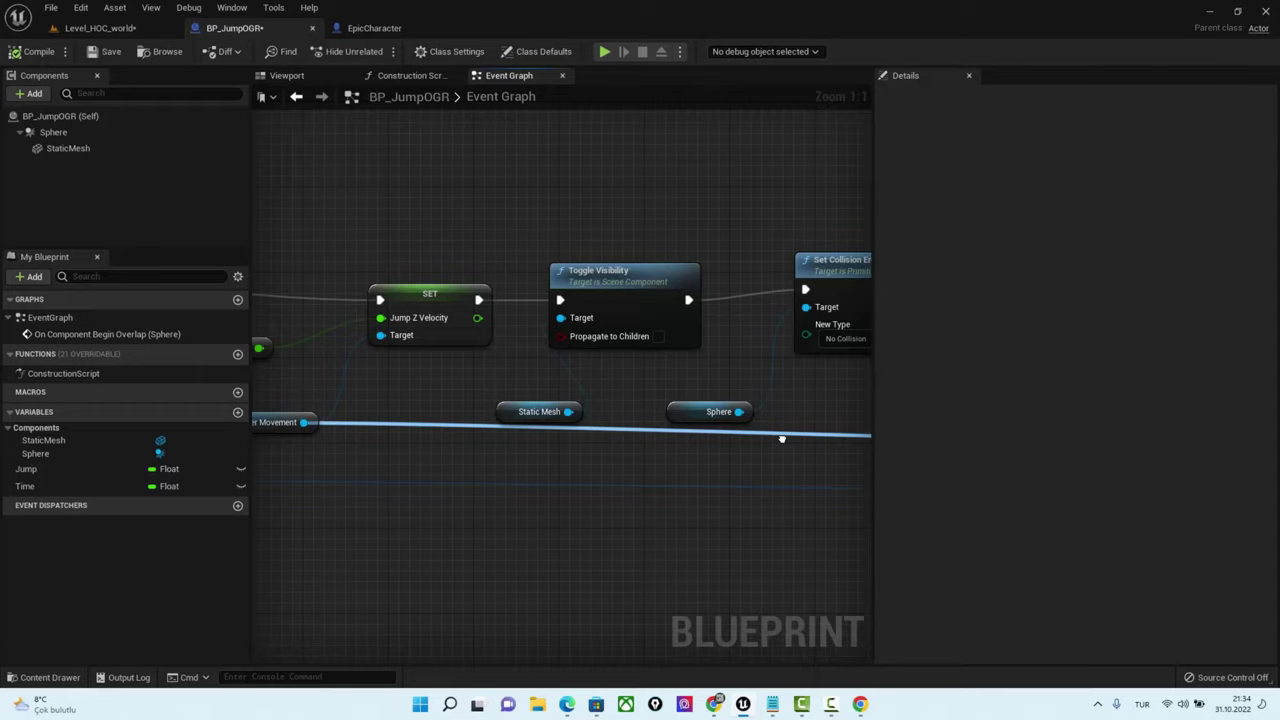
Set Jump Z Velocity to 600 on the final SET node after Is Valid
mouse_move(782, 438)
right_mouse_down()
mouse_move(490, 418)
mouse_move(809, 437)
mouse_move(374, 406)
right_mouse_up()
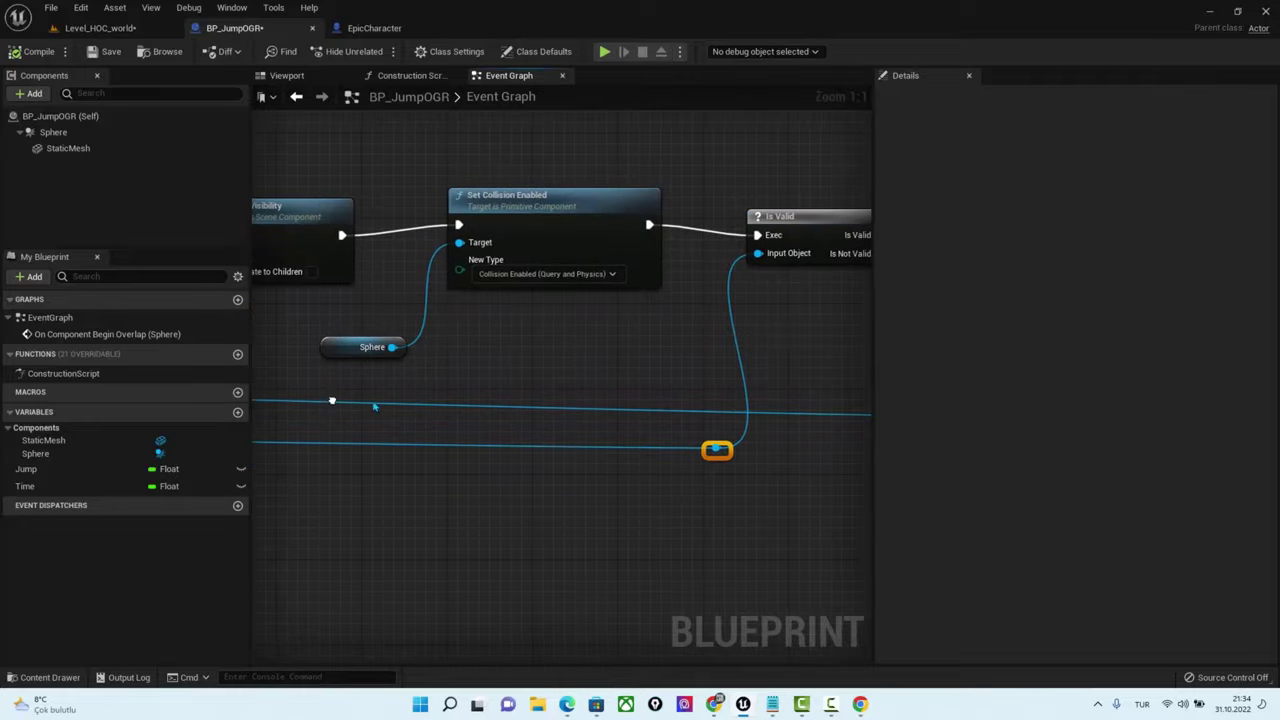
right_click_drag(791, 314, 670, 252)
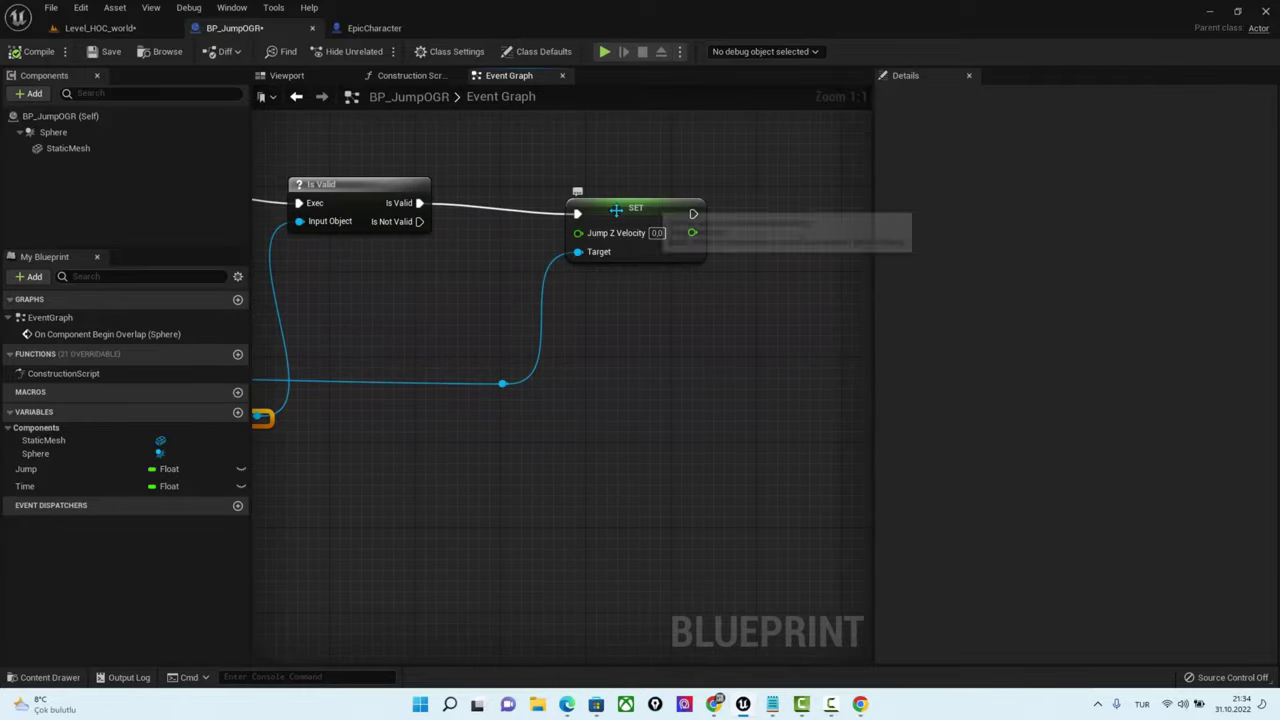
left_click(656, 232)
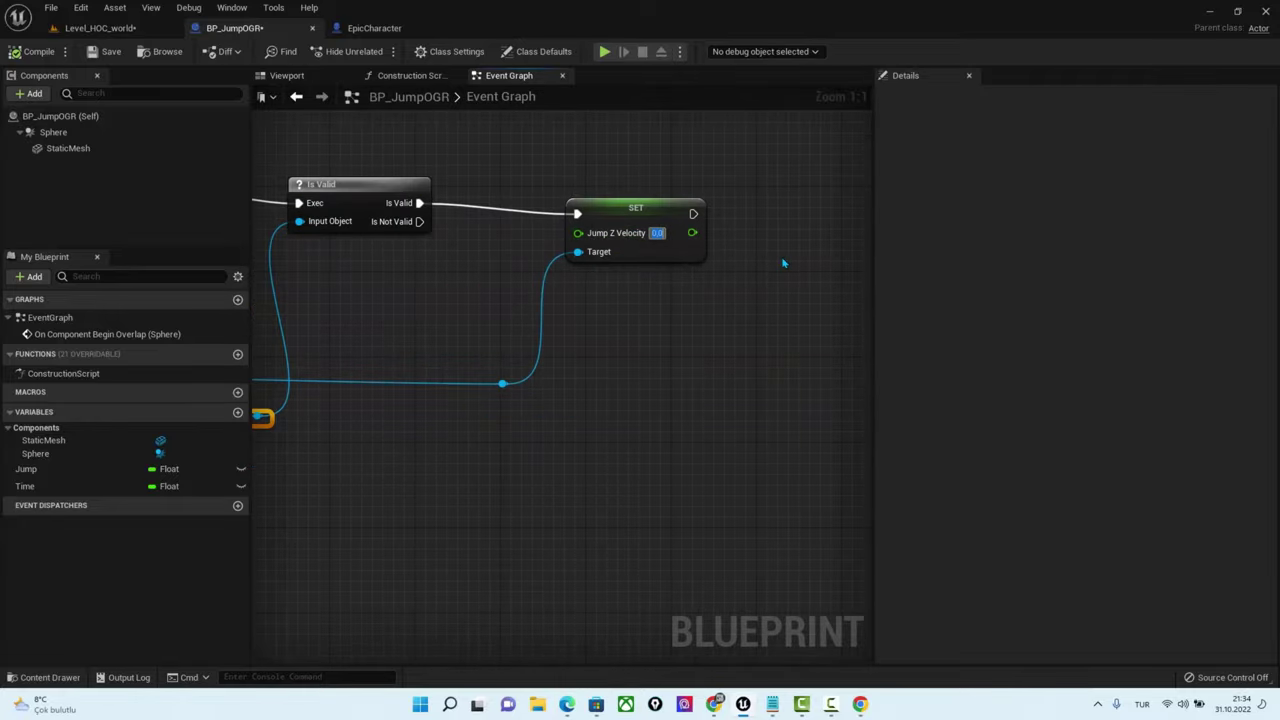
type("600")
key("Return")
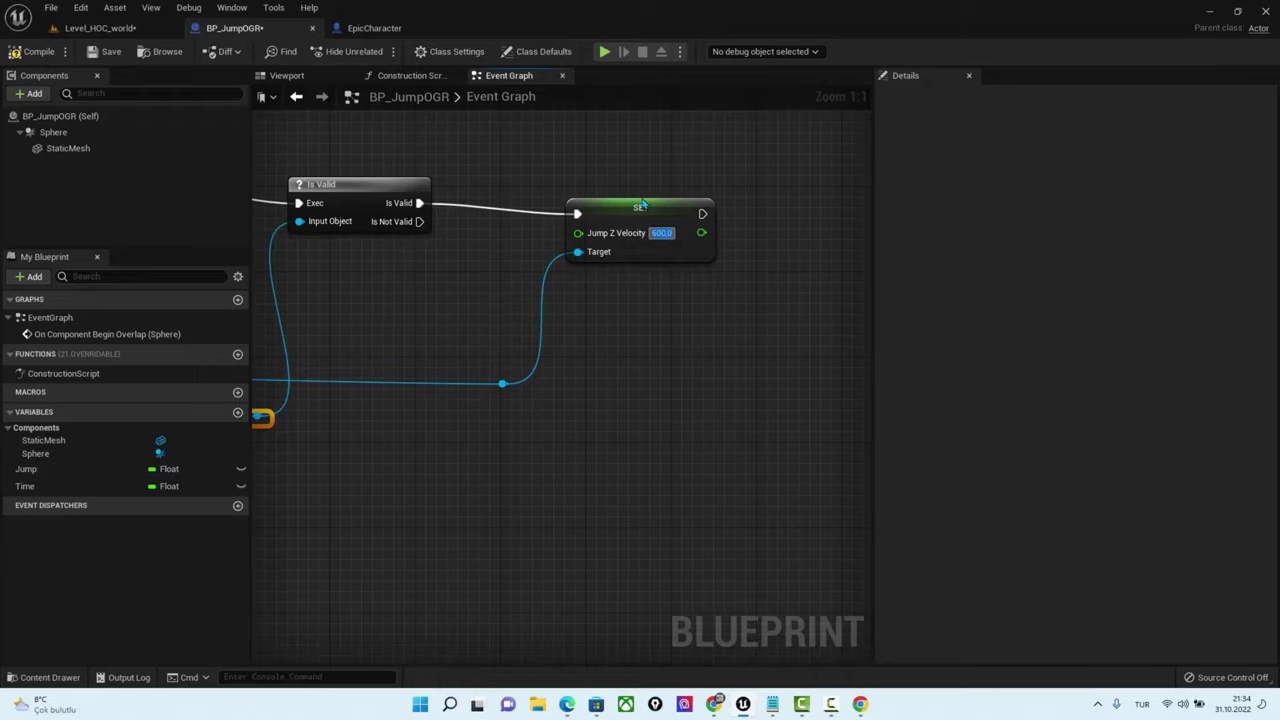
Review the Play Sound, Delay and Toggle Visibility nodes, zoom out and close the Details panel
right_click_drag(514, 331, 758, 291)
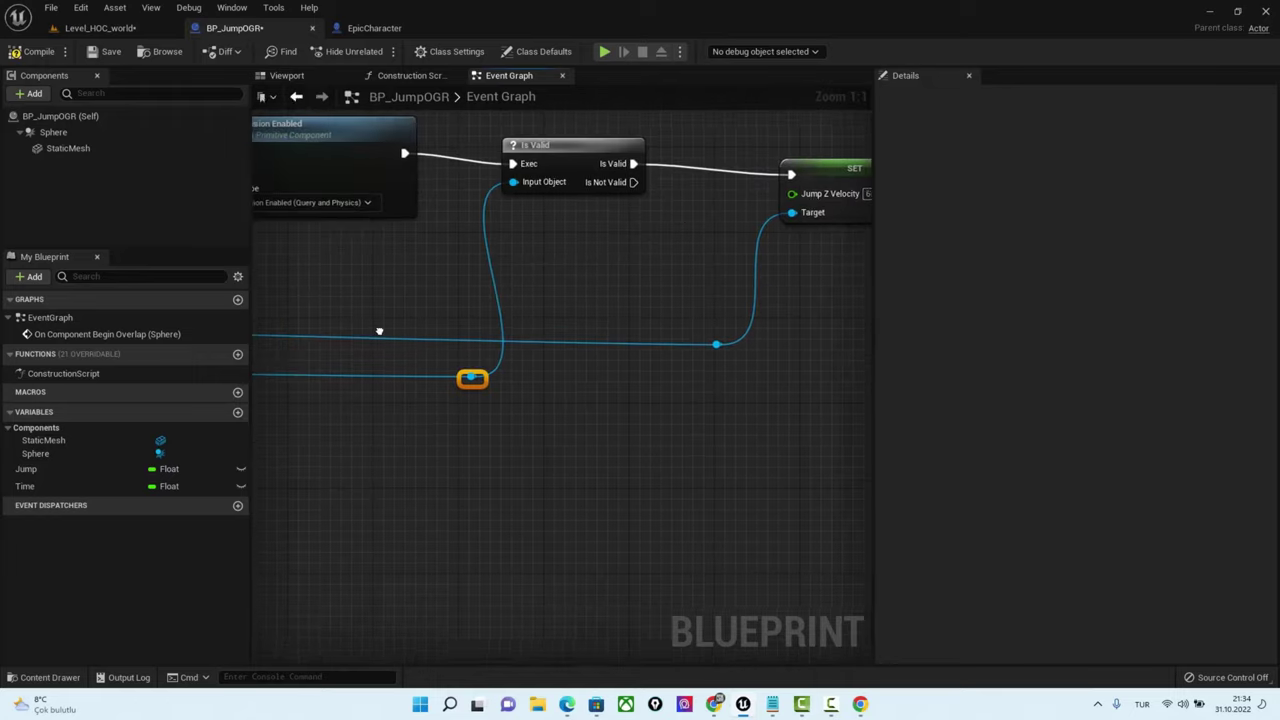
right_click_drag(380, 329, 255, 331)
right_click_drag(391, 331, 647, 385)
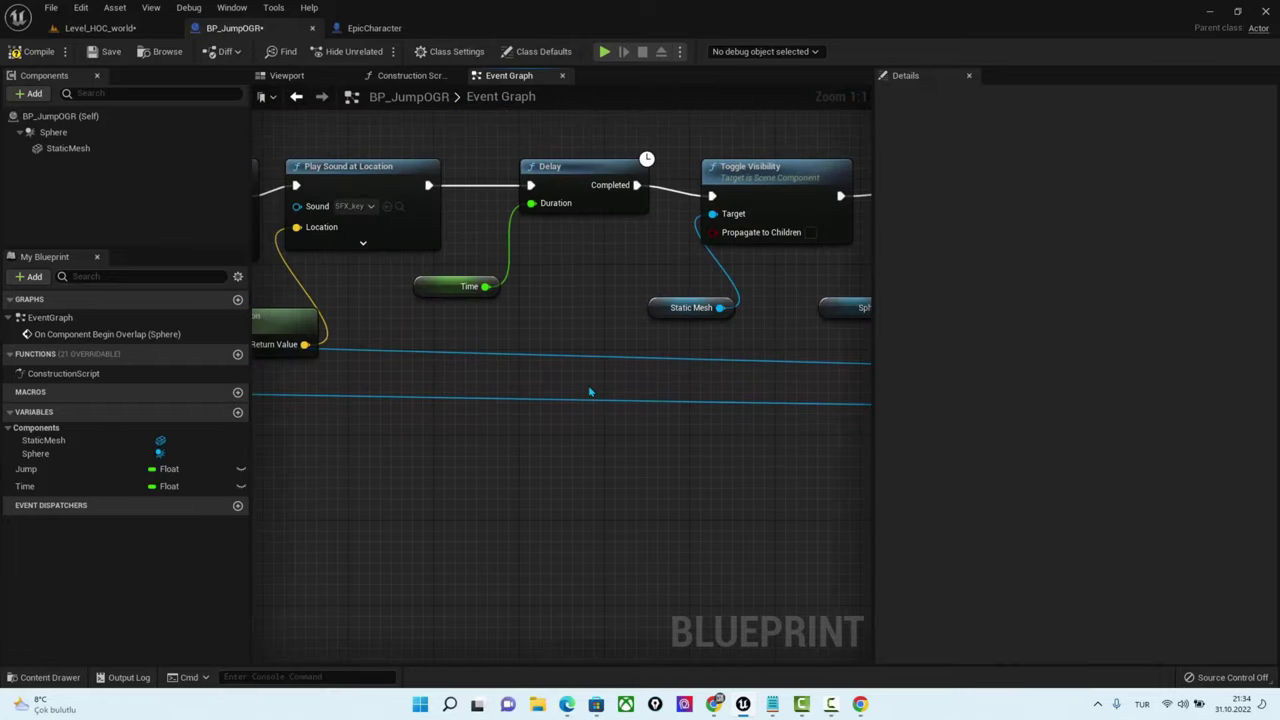
scroll(590, 392, "down", 4)
left_click(967, 80)
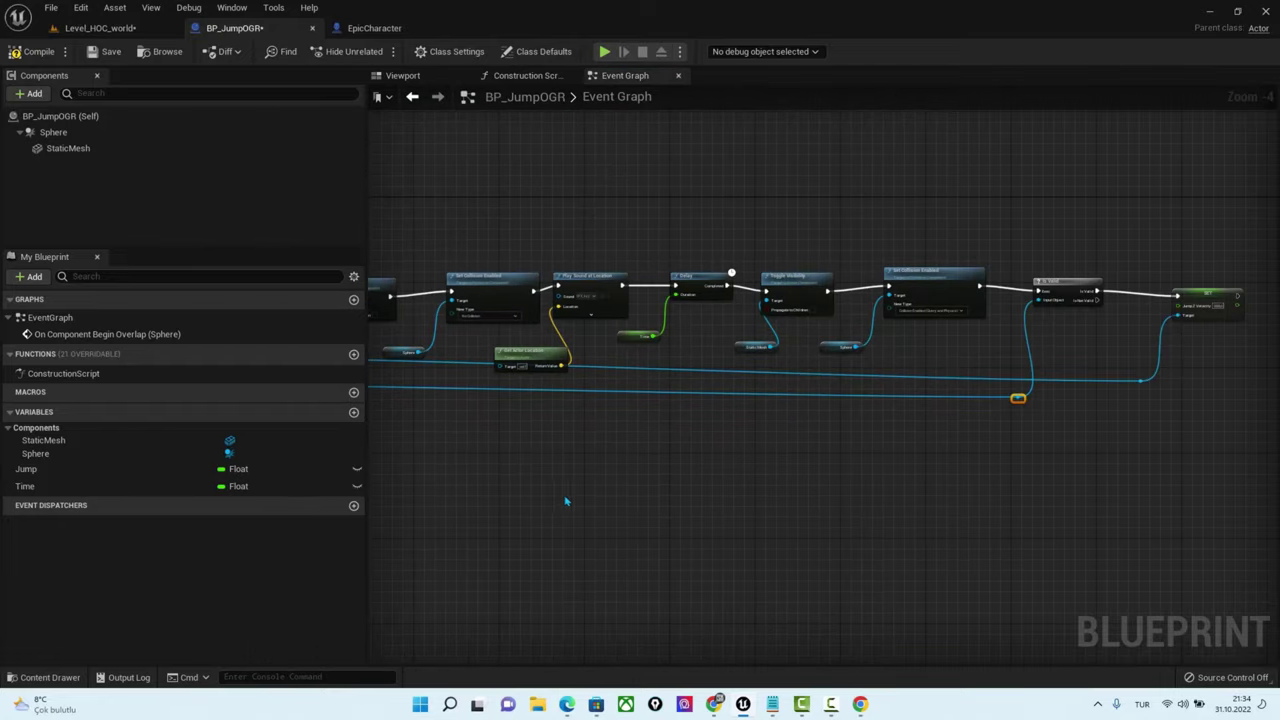
Settle the character-reference reroute point under Cast To EpicCharacter, then switch back to Level_HOC_world
right_click_drag(565, 501, 956, 475)
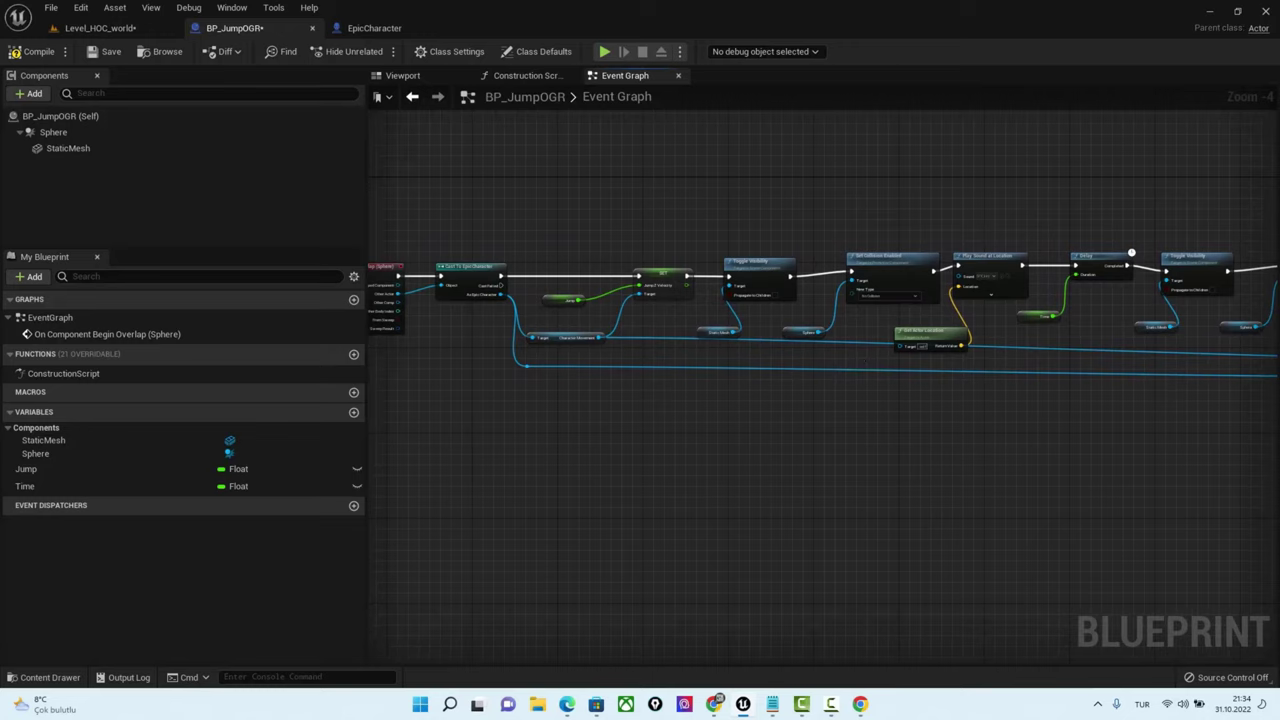
right_click_drag(596, 352, 511, 367)
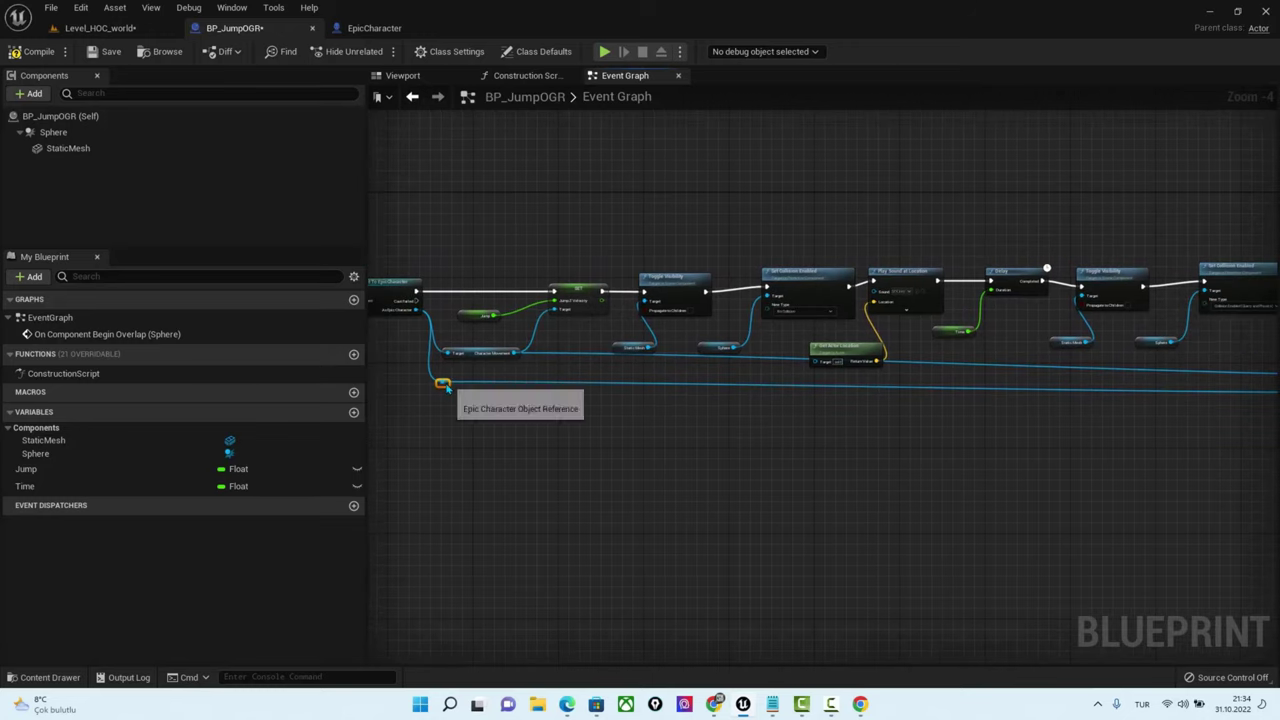
left_click_drag(443, 383, 449, 433)
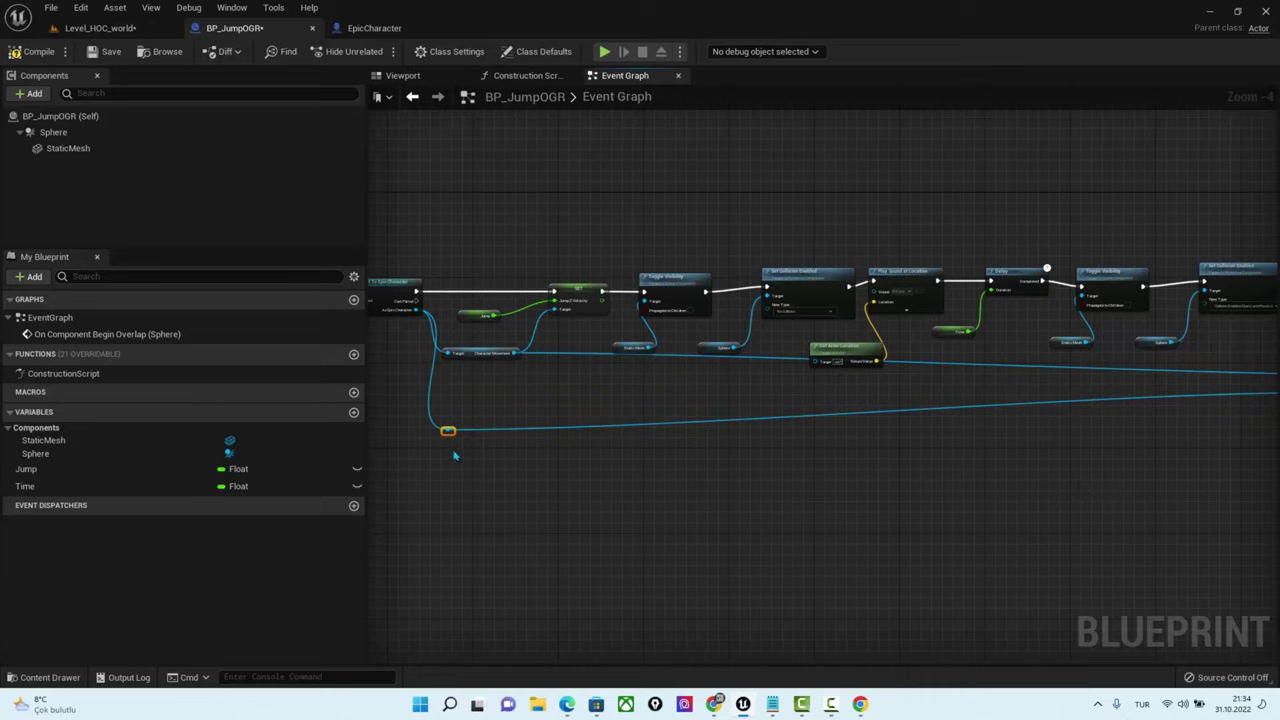
left_click_drag(450, 432, 456, 425)
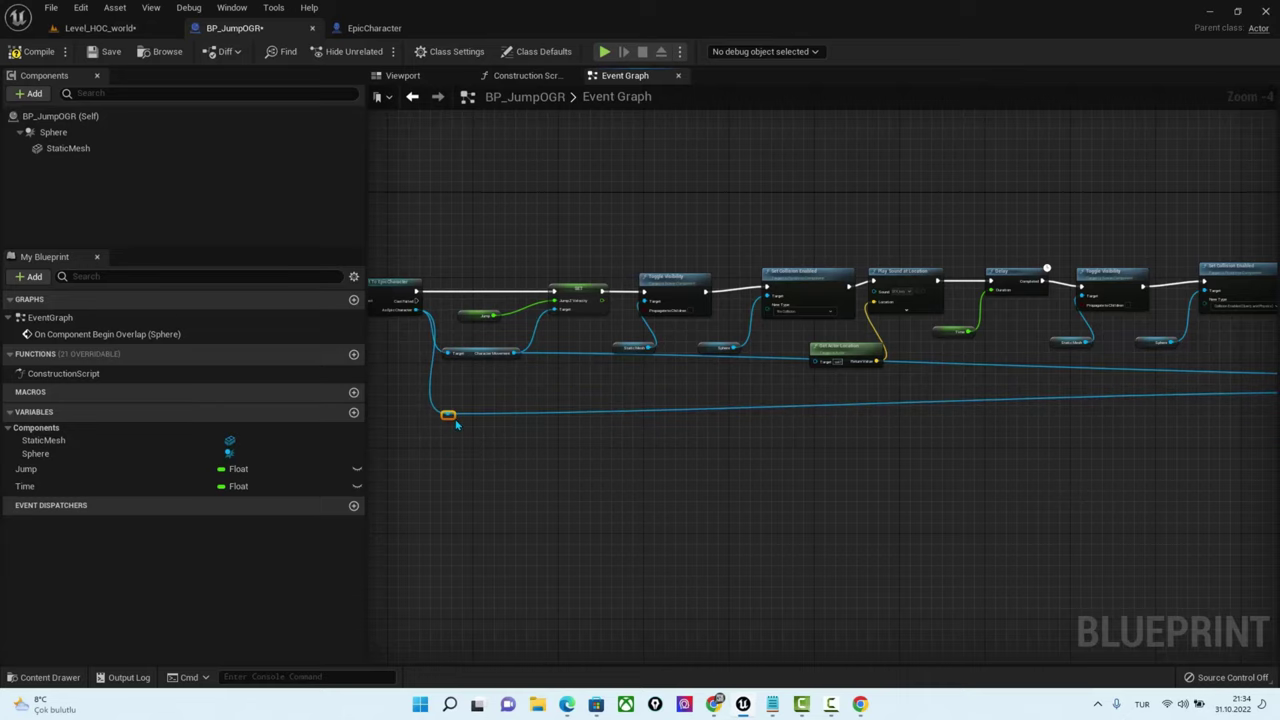
left_click(100, 28)
right_click_drag(510, 365, 580, 390)
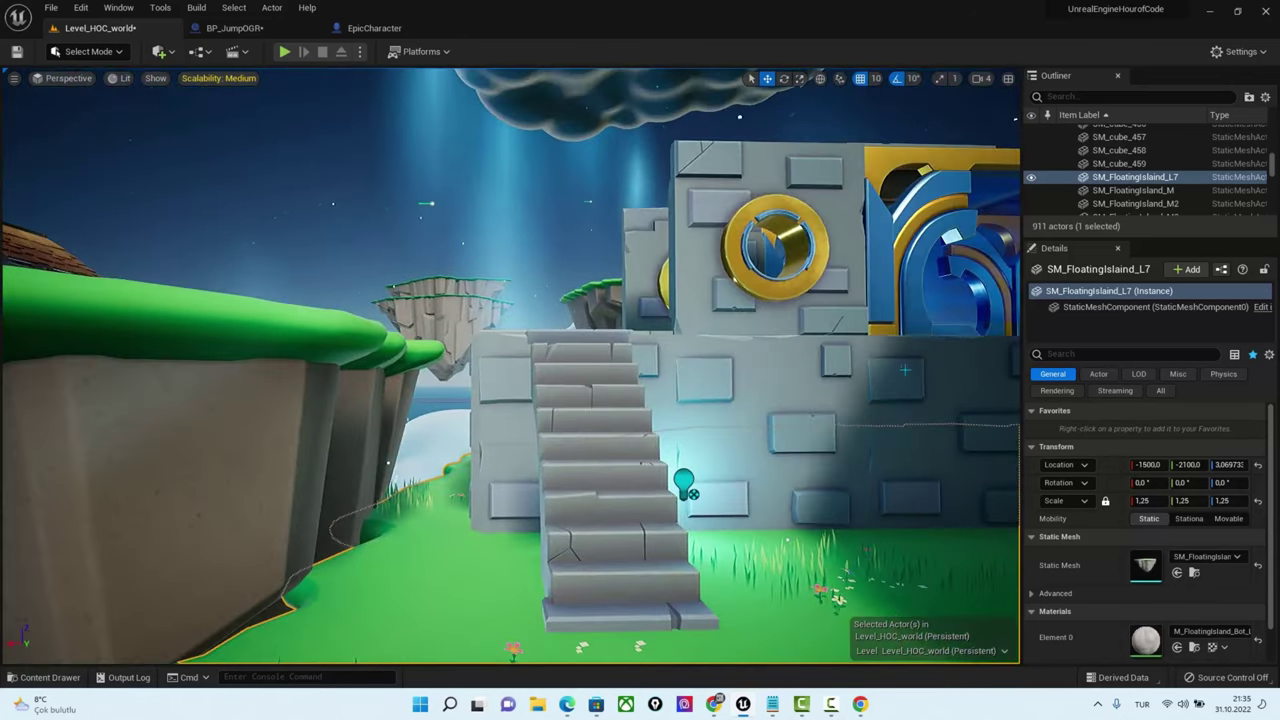
Select the BP_JumpOGR gem and raise it beside the floating islands near X 2620, Y -2520
right_click_drag(904, 370, 960, 372)
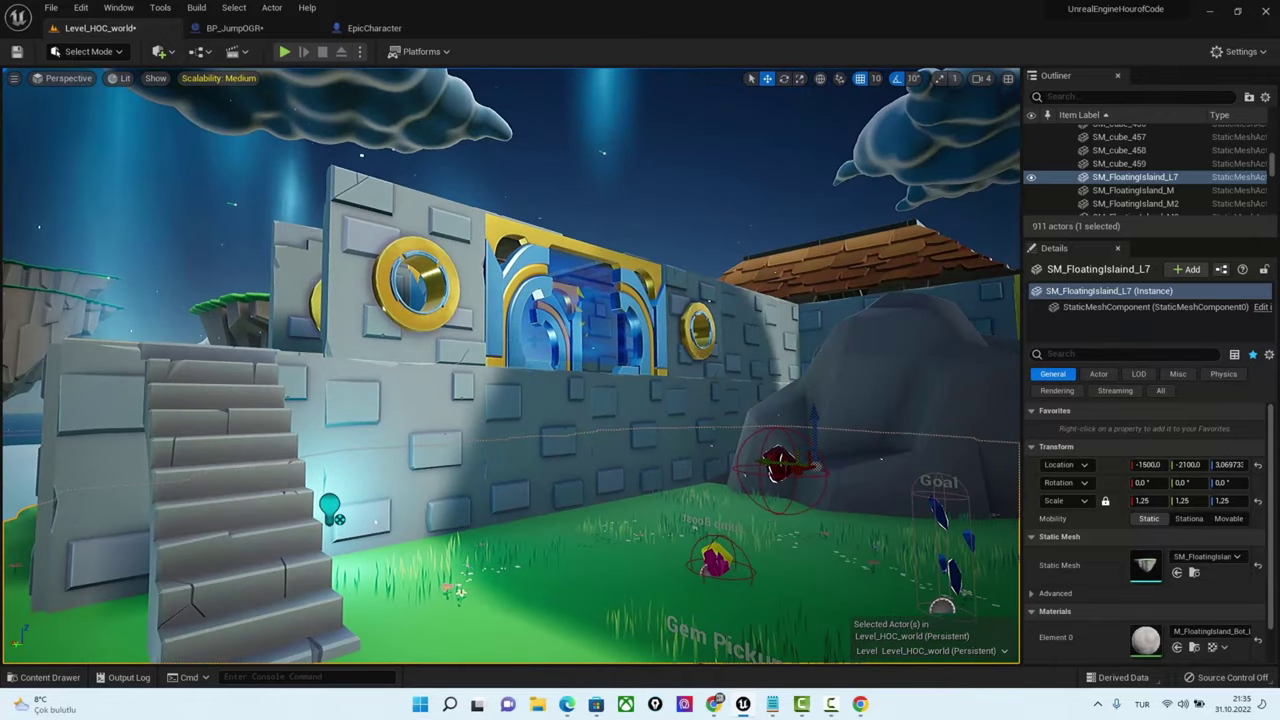
key("w")
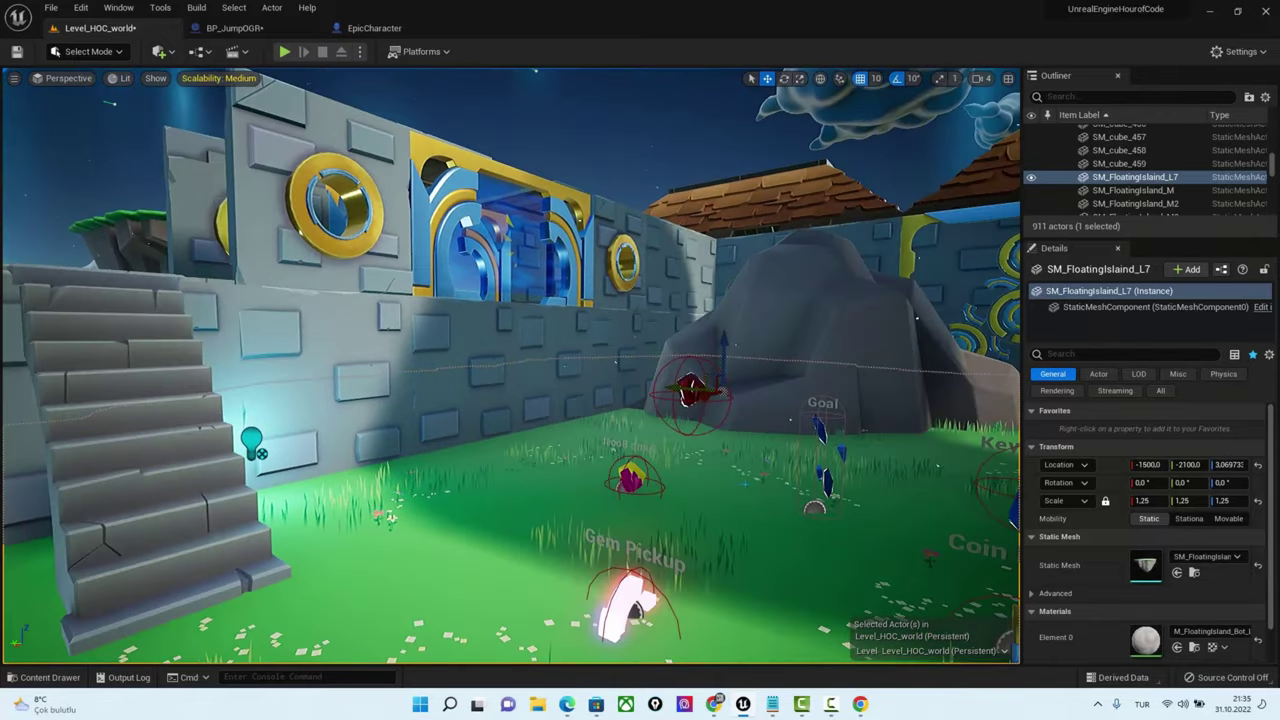
left_click(688, 390)
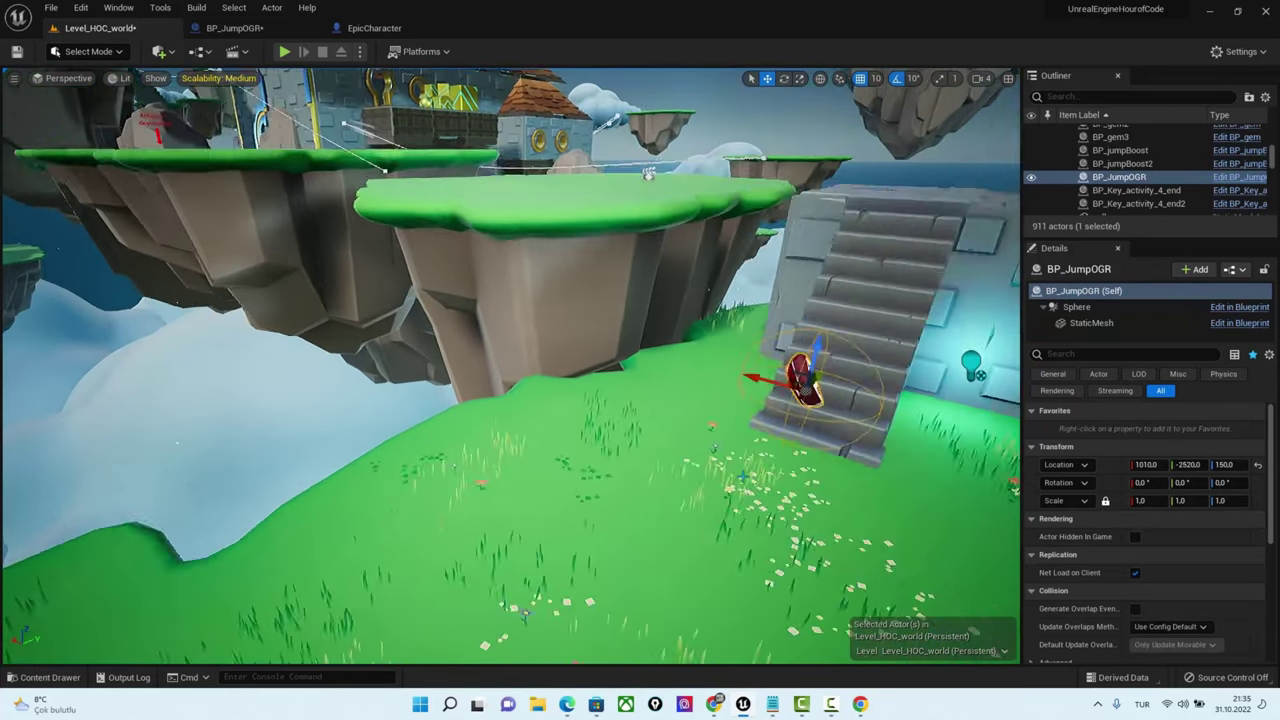
right_click_drag(711, 385, 711, 385)
left_click_drag(420, 303, 303, 143)
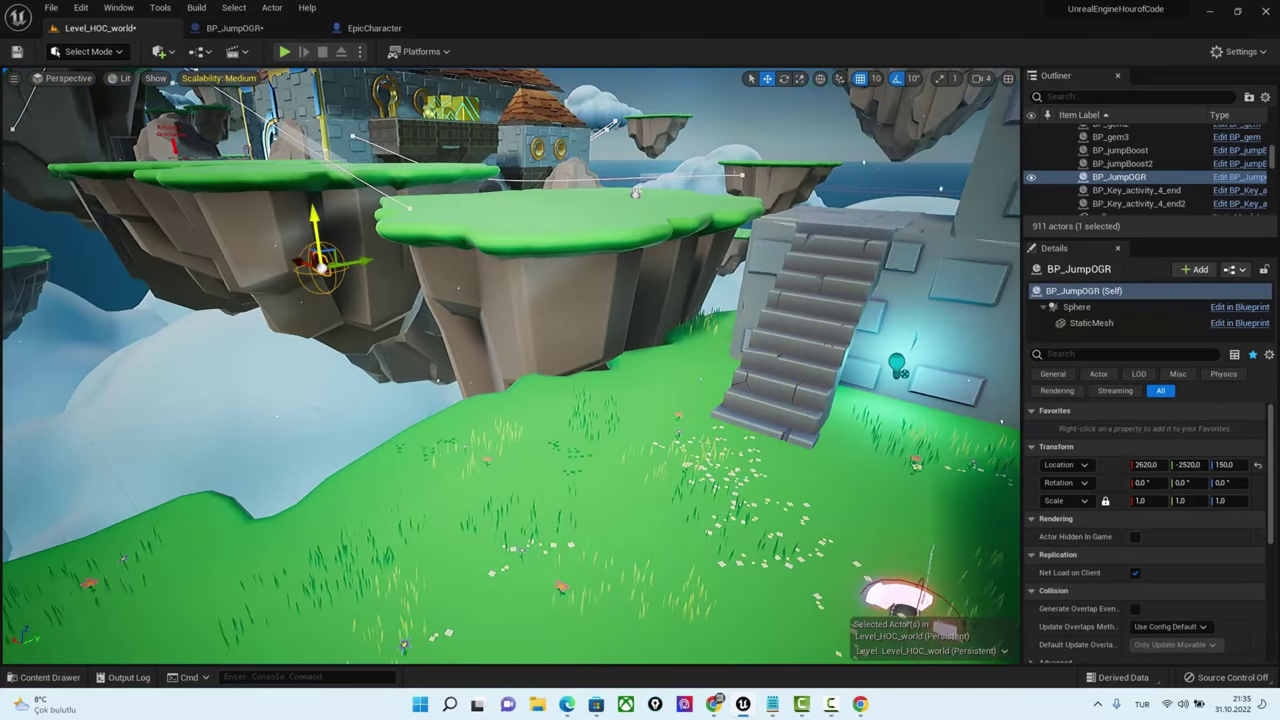
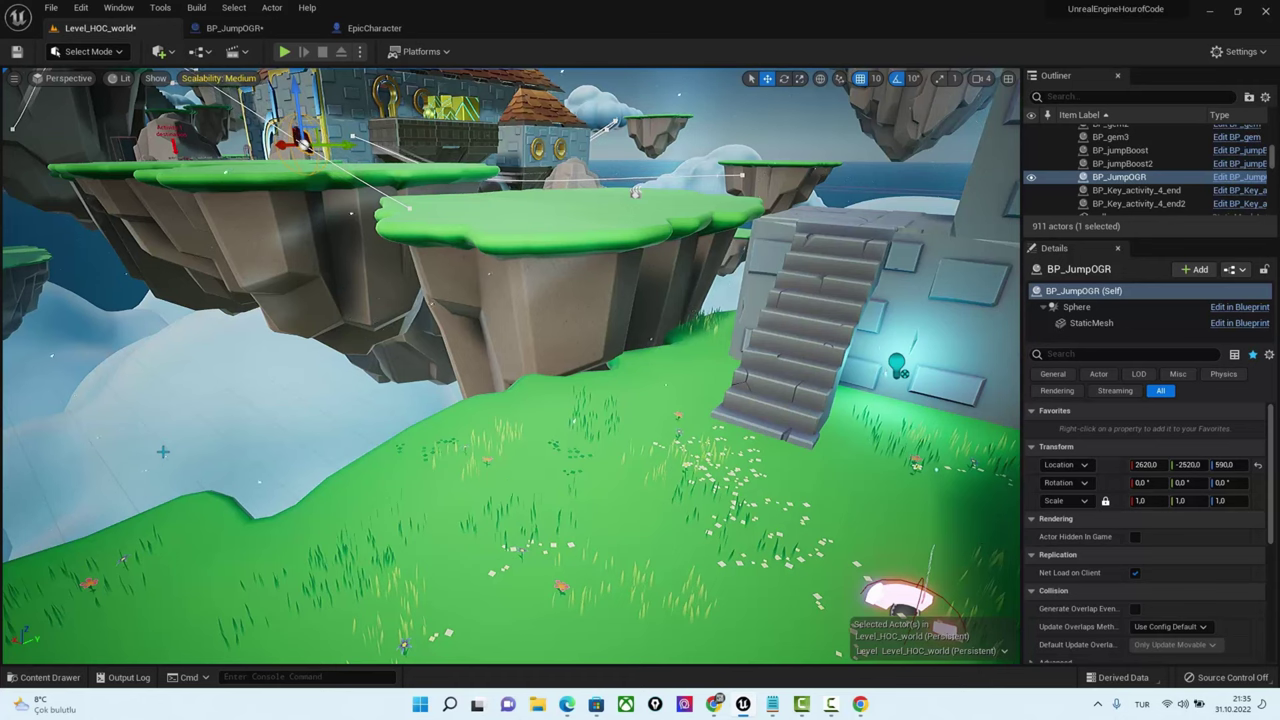
In BP_JumpOGR's Event Graph, line up the Is Valid and Toggle Visibility nodes beside SET
left_click(230, 28)
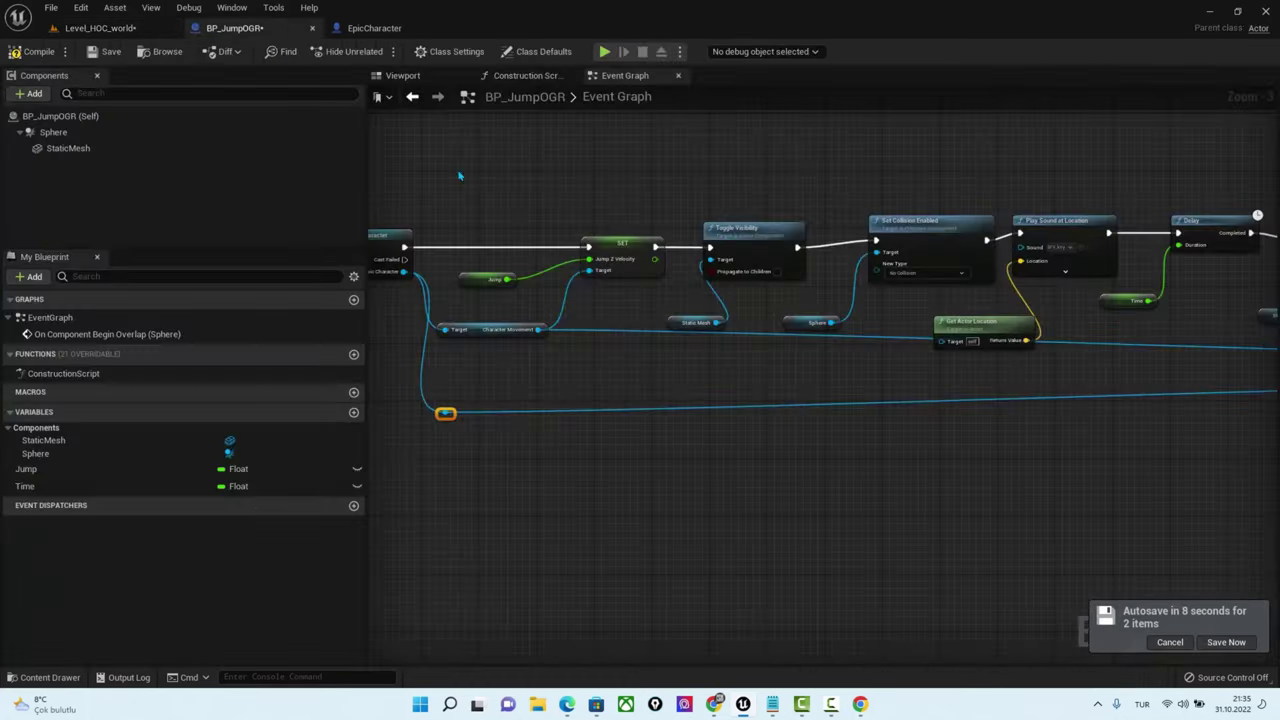
right_click_drag(1184, 333, 889, 361)
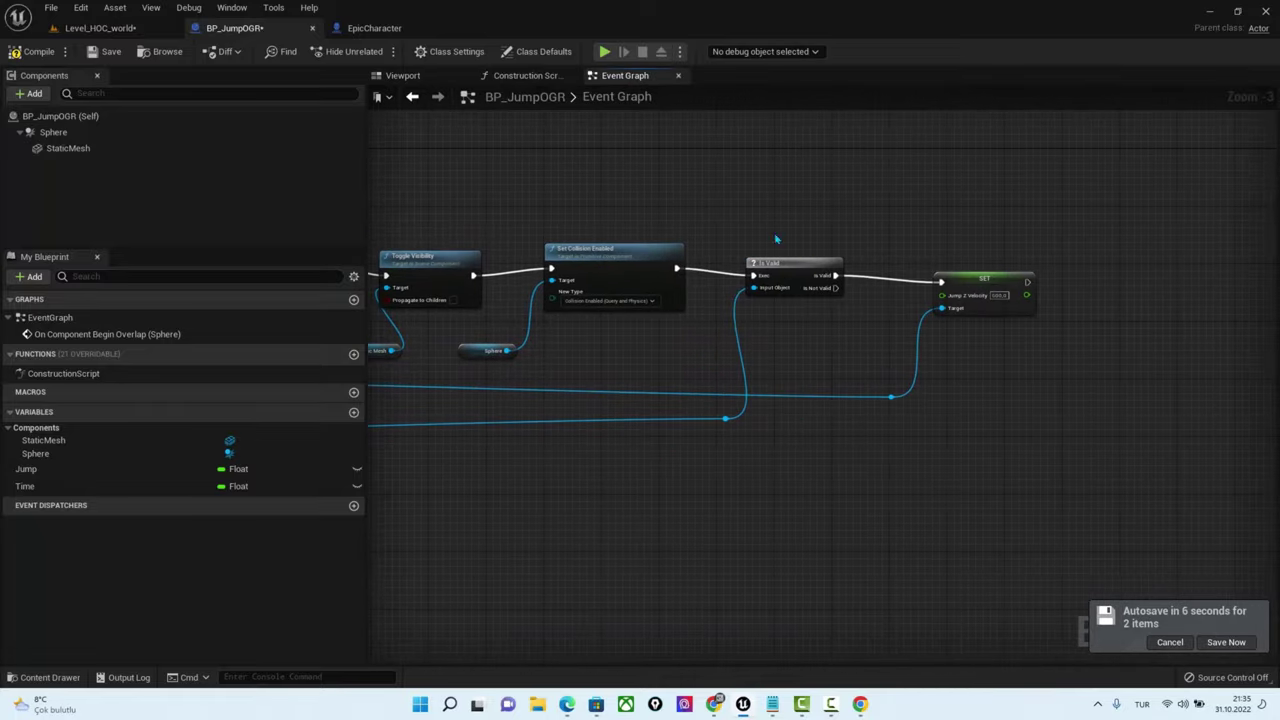
left_click_drag(810, 271, 828, 262)
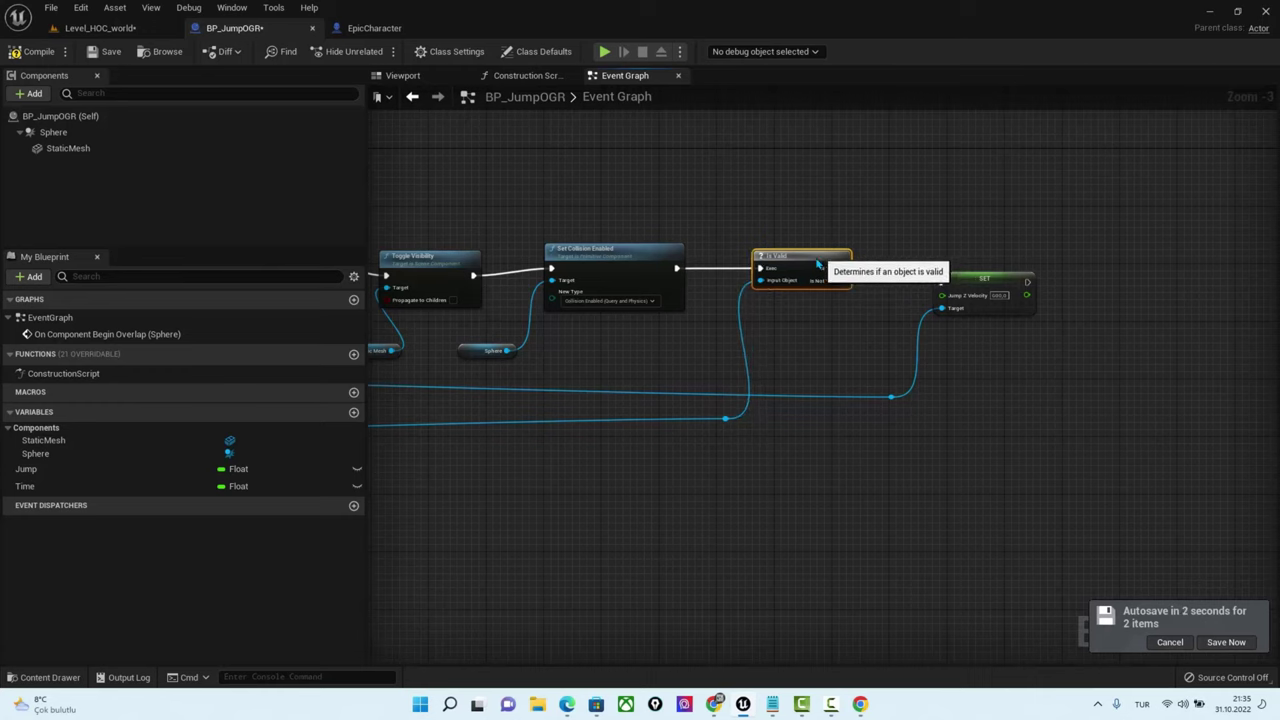
right_click_drag(637, 412, 1032, 452)
right_click_drag(637, 412, 963, 405)
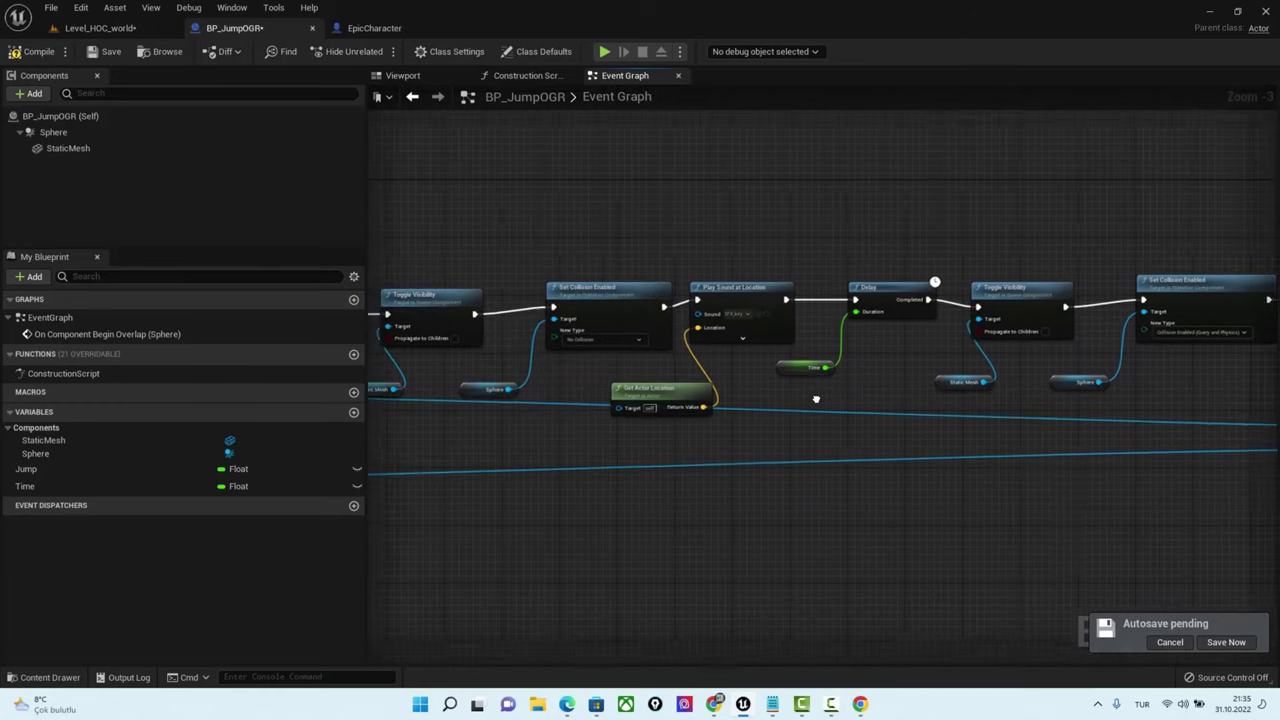
left_click_drag(556, 297, 570, 290)
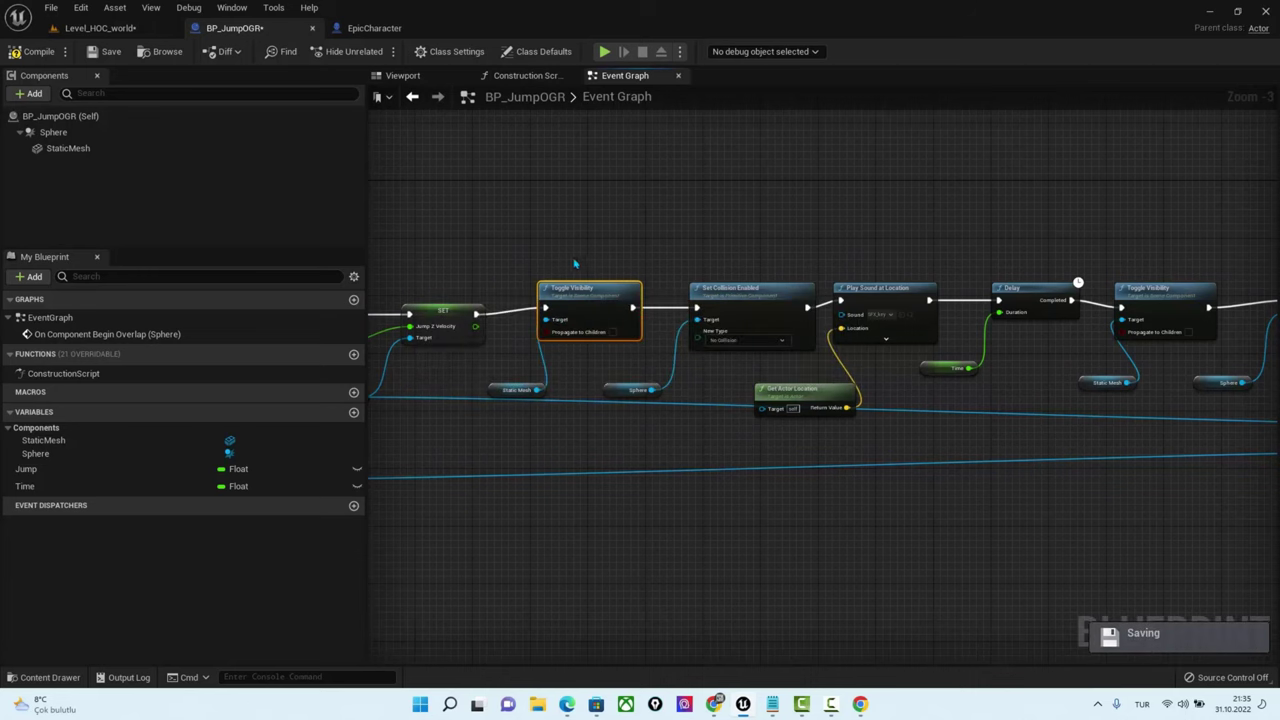
Preview the StaticMesh key crystal in the Viewport
scroll(547, 308, "up", 1)
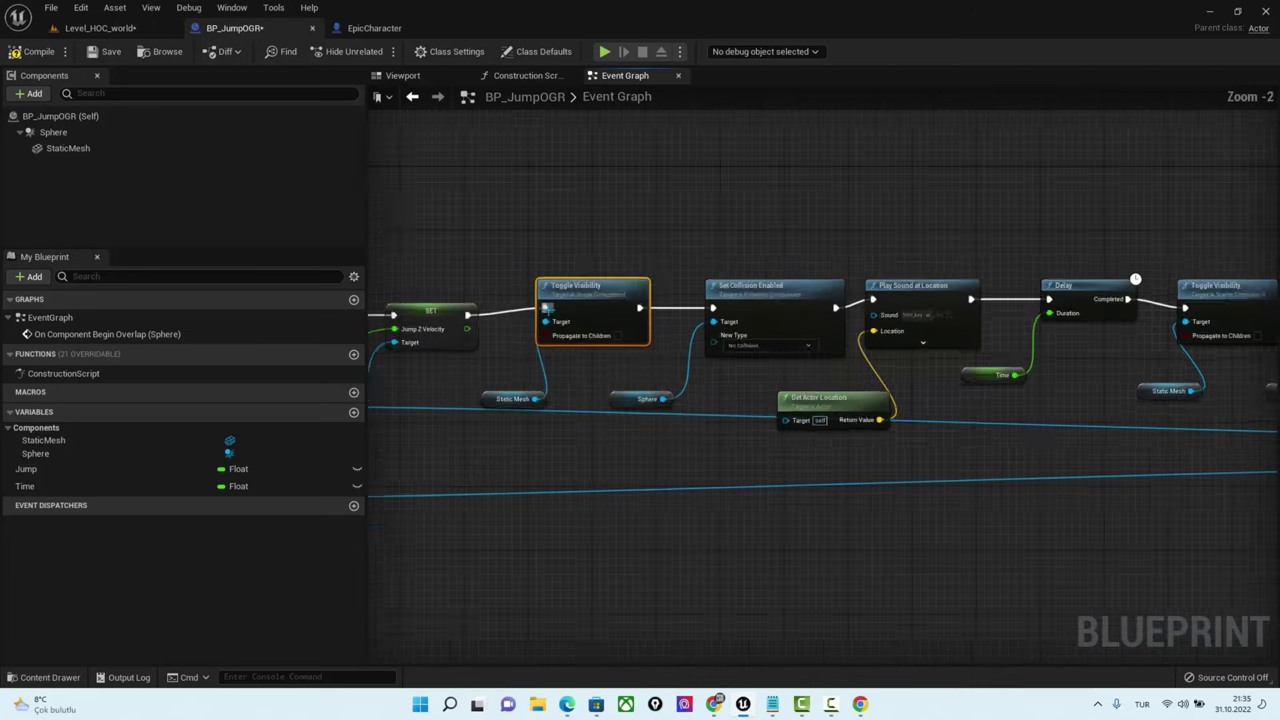
scroll(547, 308, "up", 1)
left_click(85, 149)
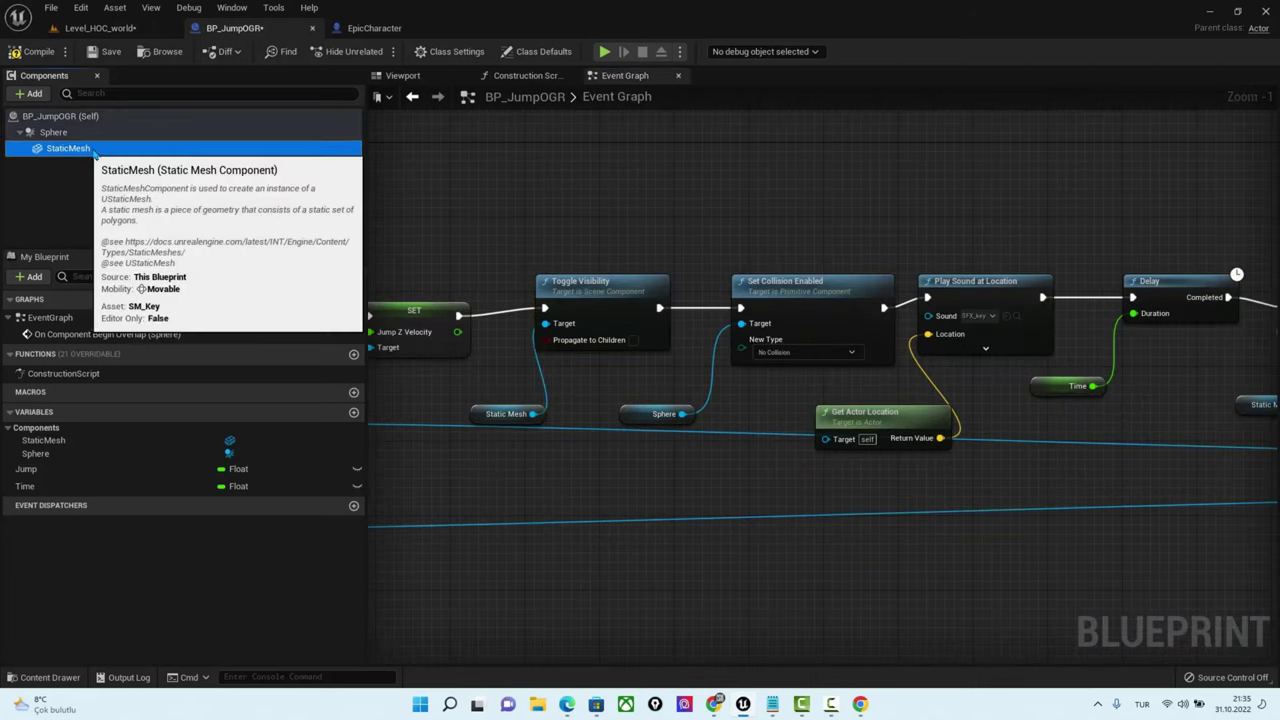
left_click(399, 77)
left_click_drag(828, 378, 831, 407)
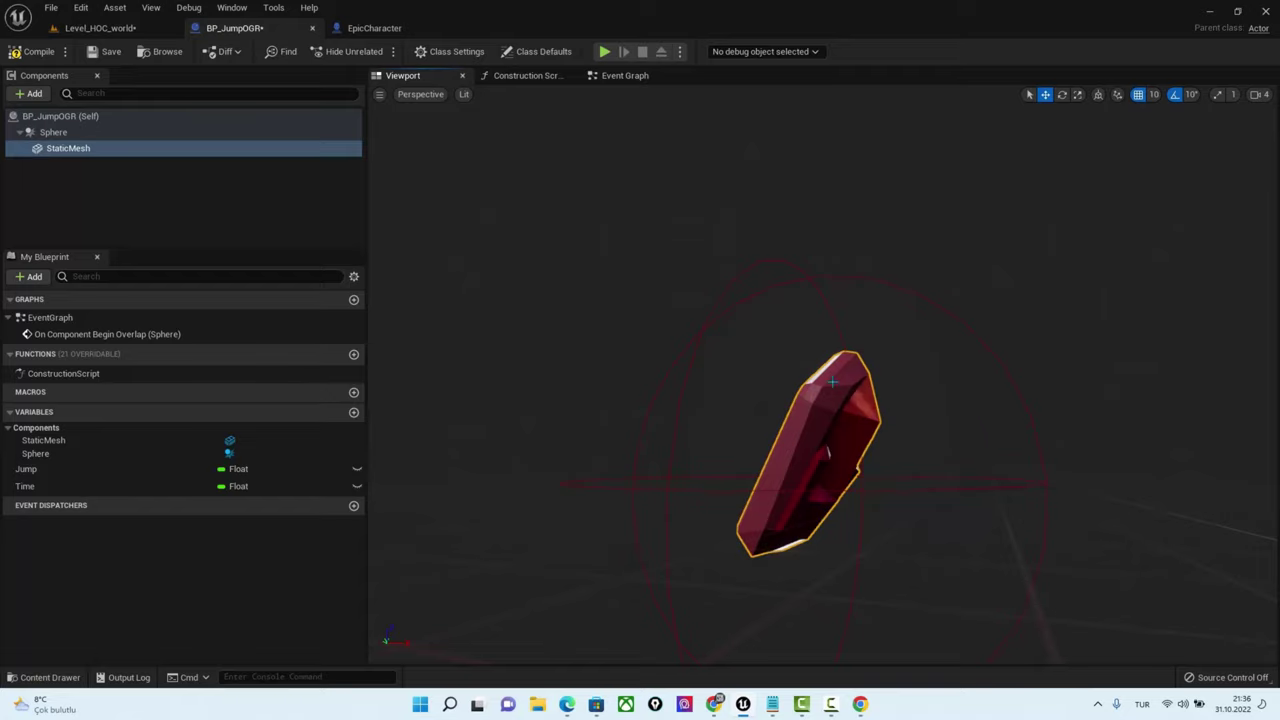
Back in the Event Graph, review the chain from Set Collision Enabled and Cast To EpicCharacter through SET
left_click(625, 75)
left_click(797, 299)
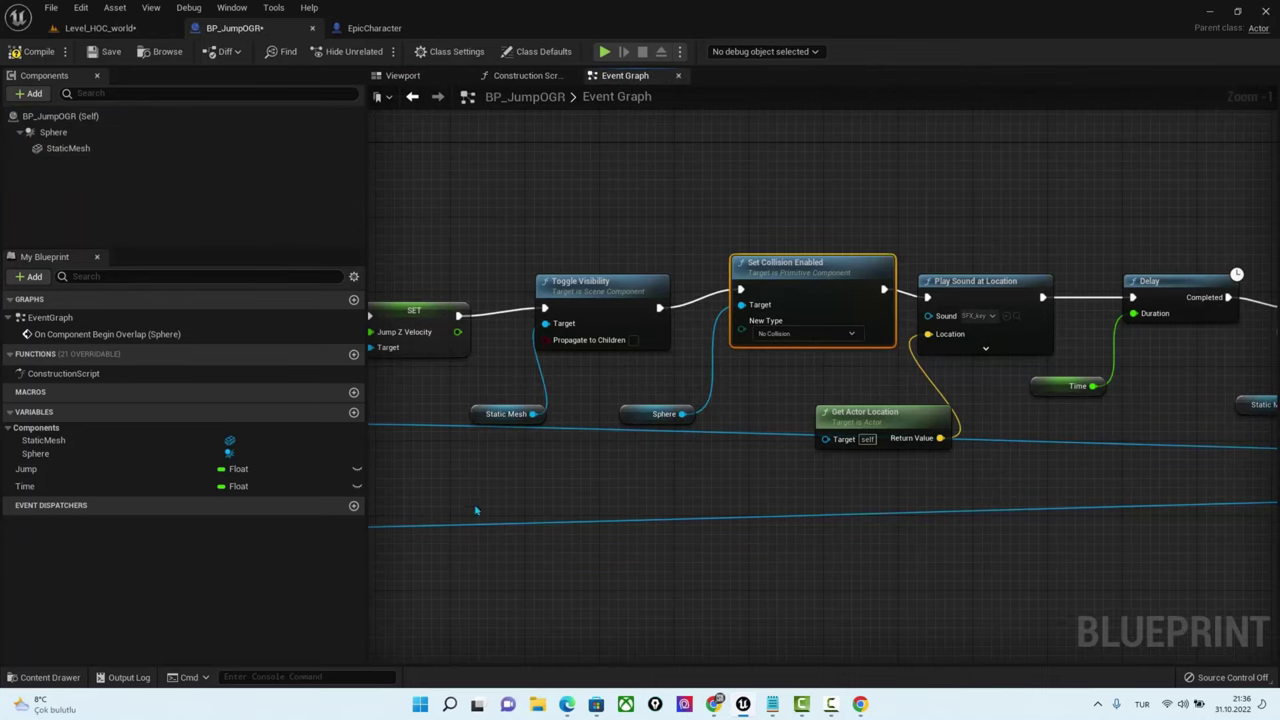
right_click_drag(475, 511, 929, 441)
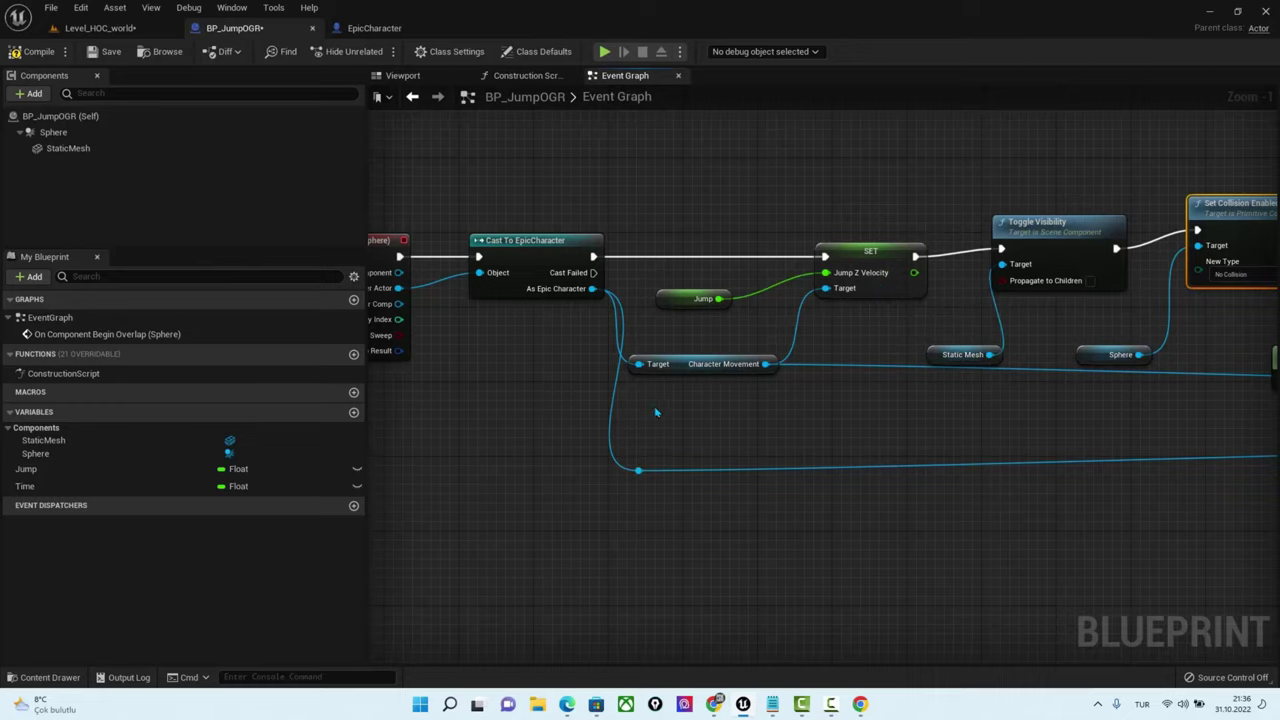
right_click_drag(870, 447, 680, 417)
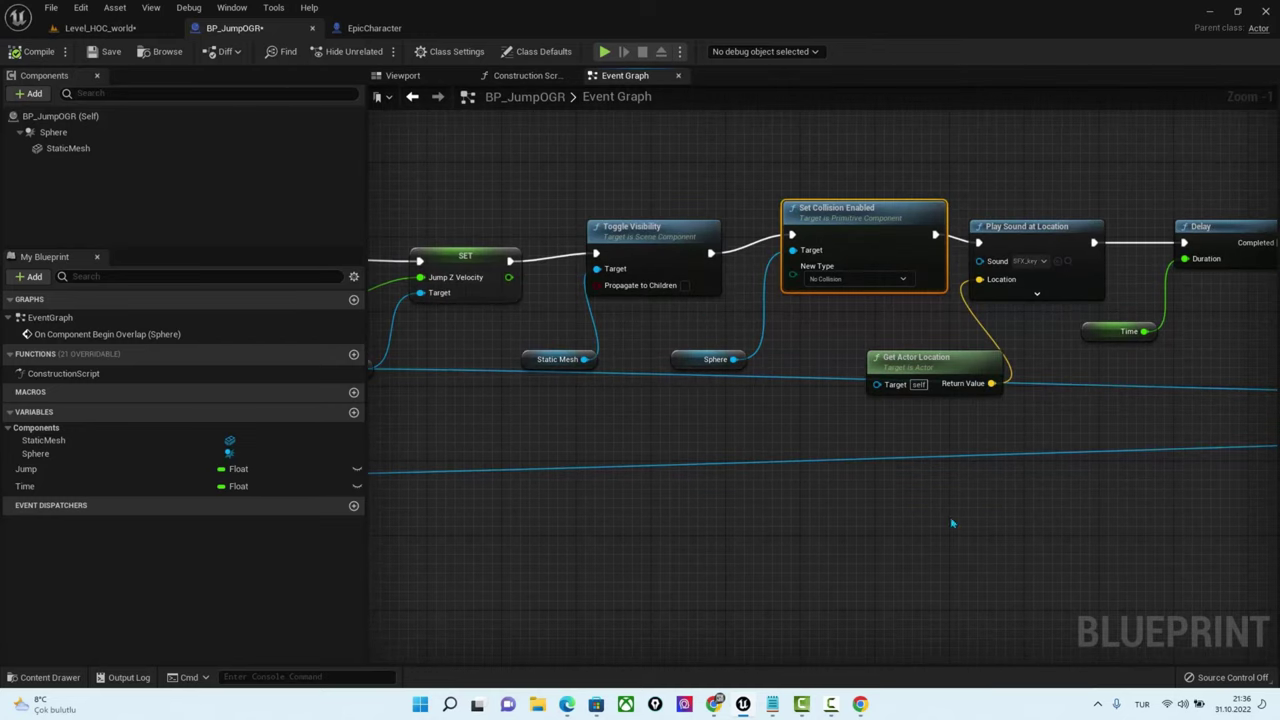
right_click_drag(1147, 458, 890, 450)
right_click_drag(1140, 420, 810, 410)
right_click_drag(1142, 443, 770, 375)
right_click_drag(1129, 366, 991, 373)
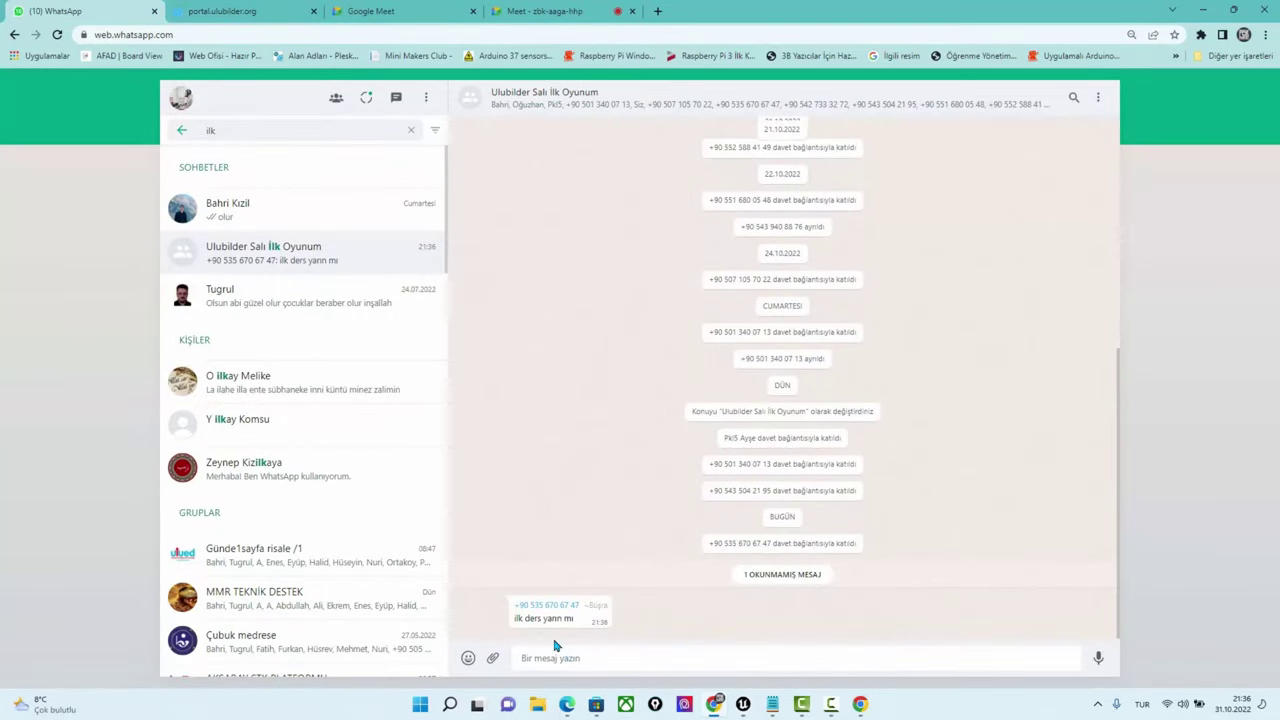
Send 'bugun 21:40' to the class group chat, then cycle through the meeting and course portal tabs
type("ugun 21:4")
key("Return")
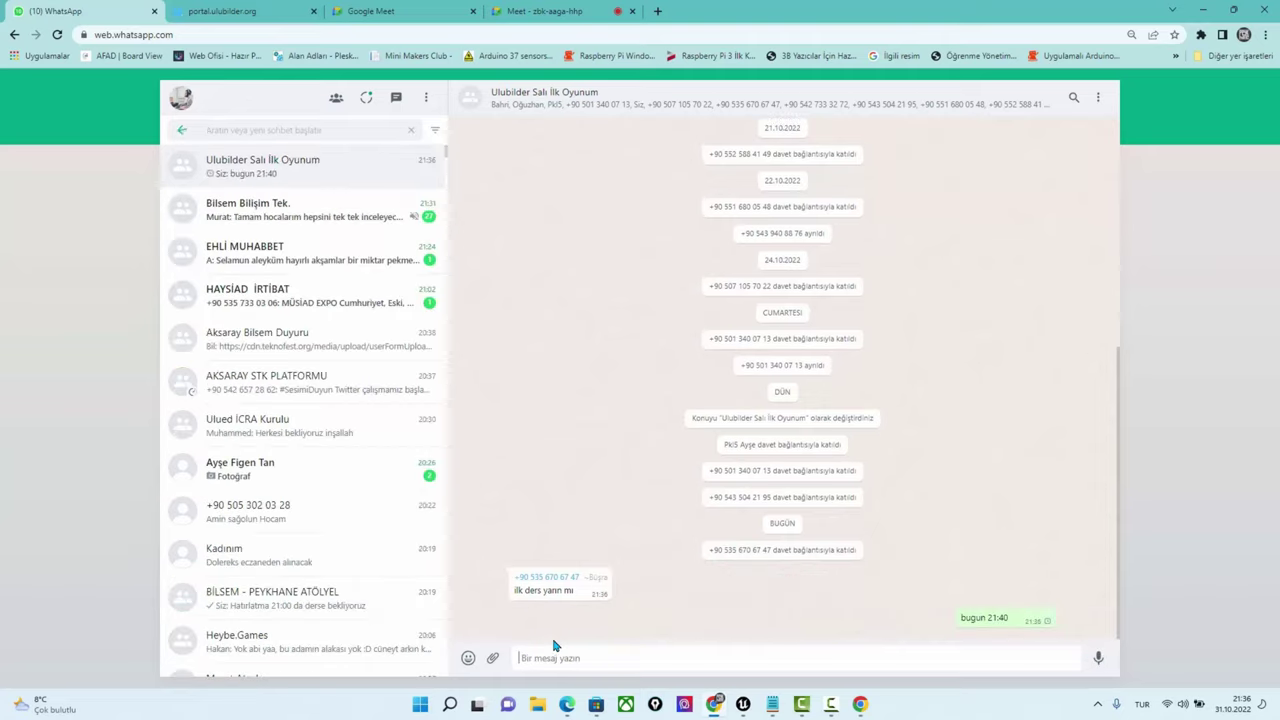
left_click(493, 5)
left_click(431, 7)
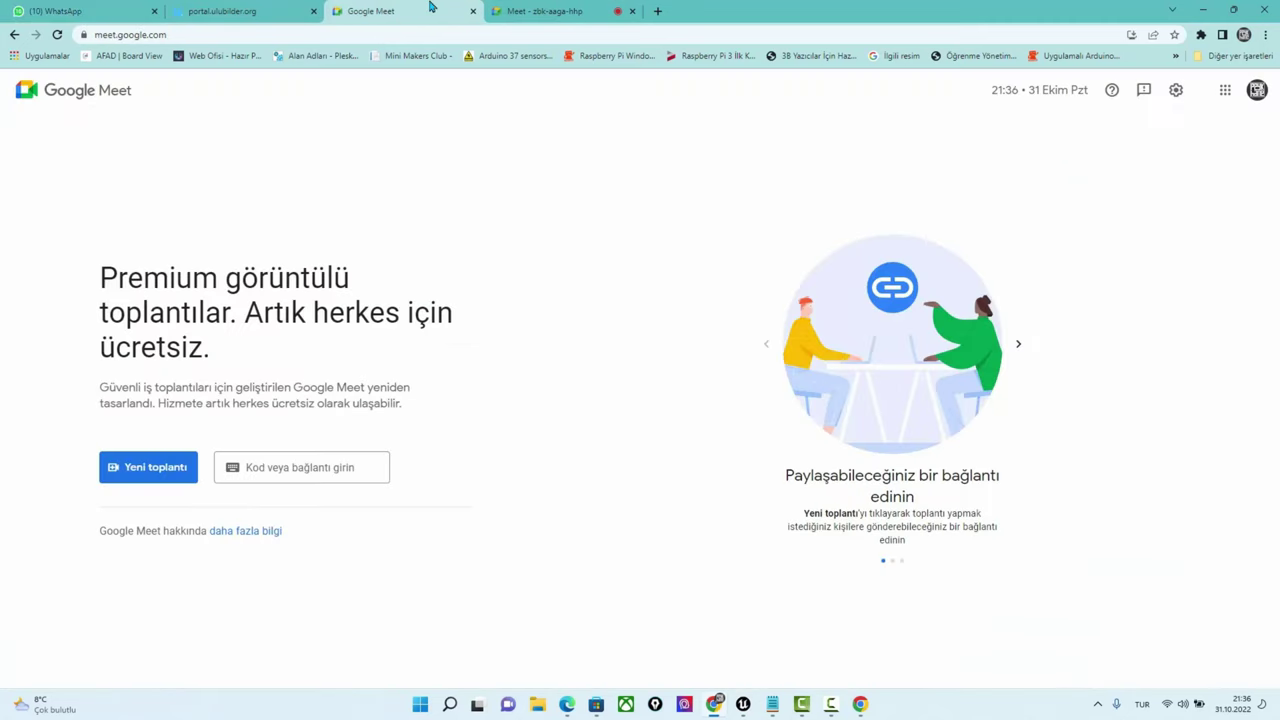
left_click(240, 9)
In the EpicCharacter blueprint, add a Static Mesh component named StaticMesh
left_click(744, 704)
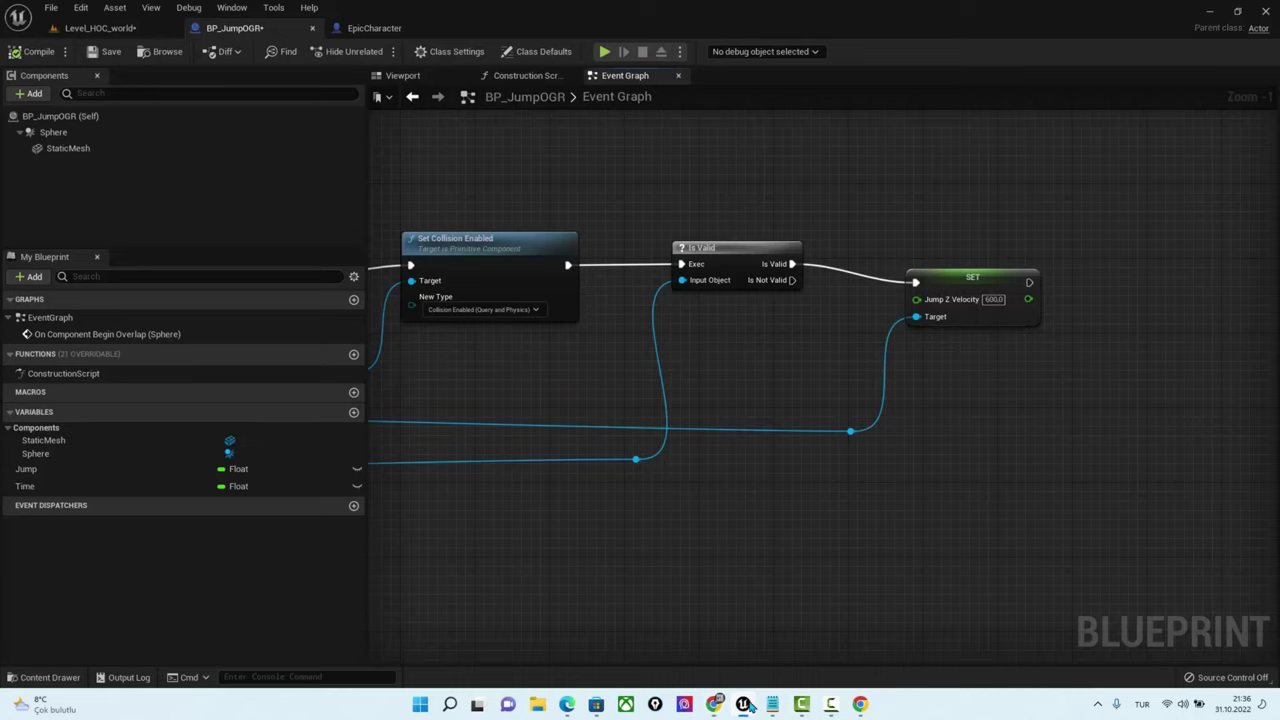
scroll(777, 518, "down", 4)
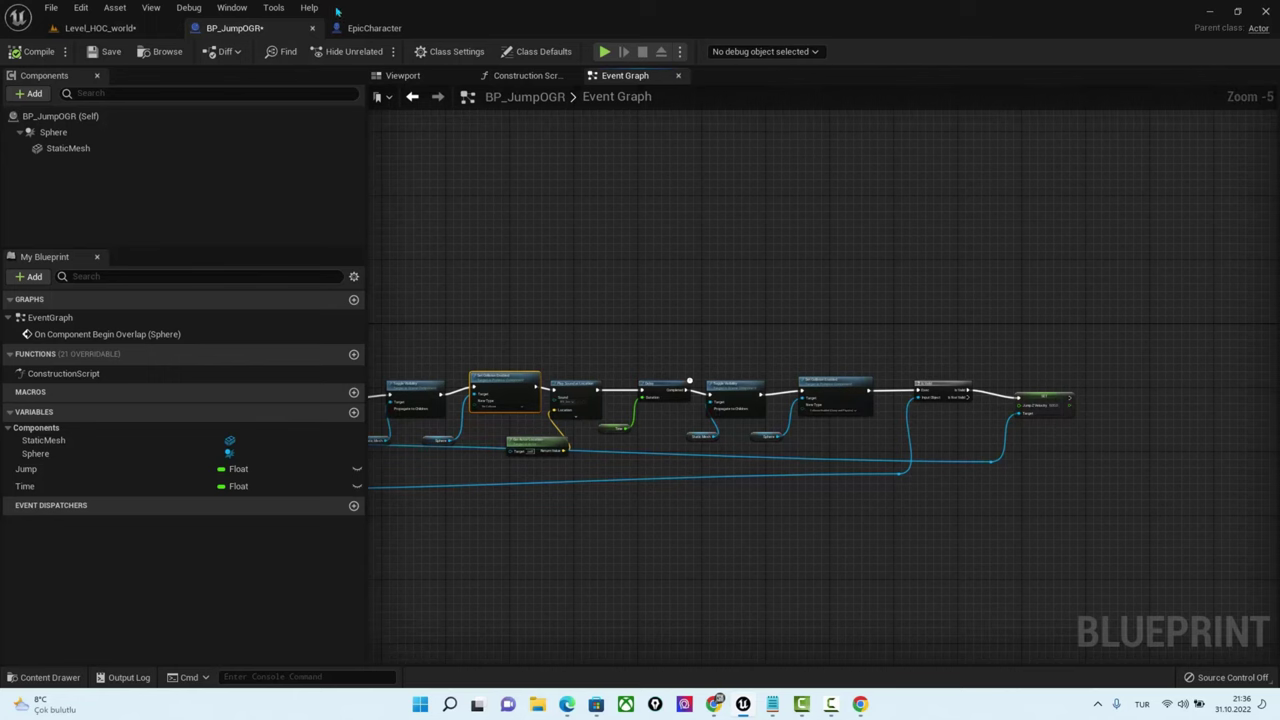
left_click(375, 28)
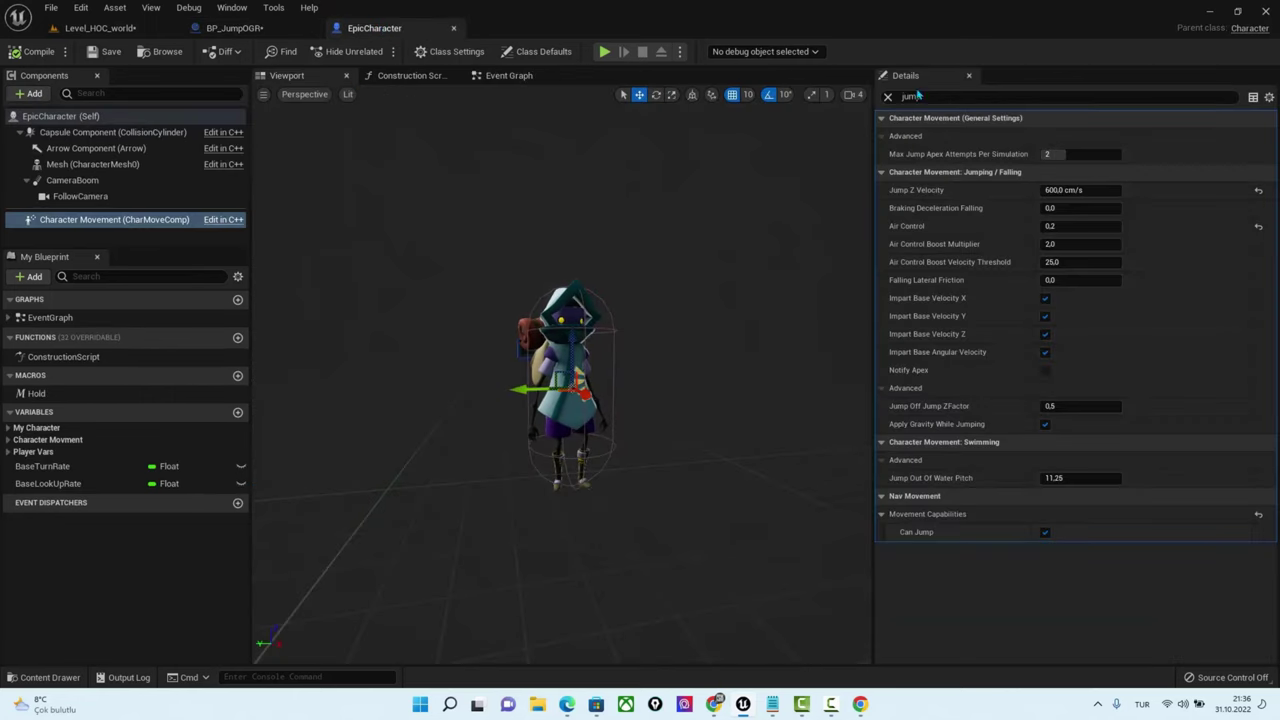
left_click_drag(872, 146, 983, 146)
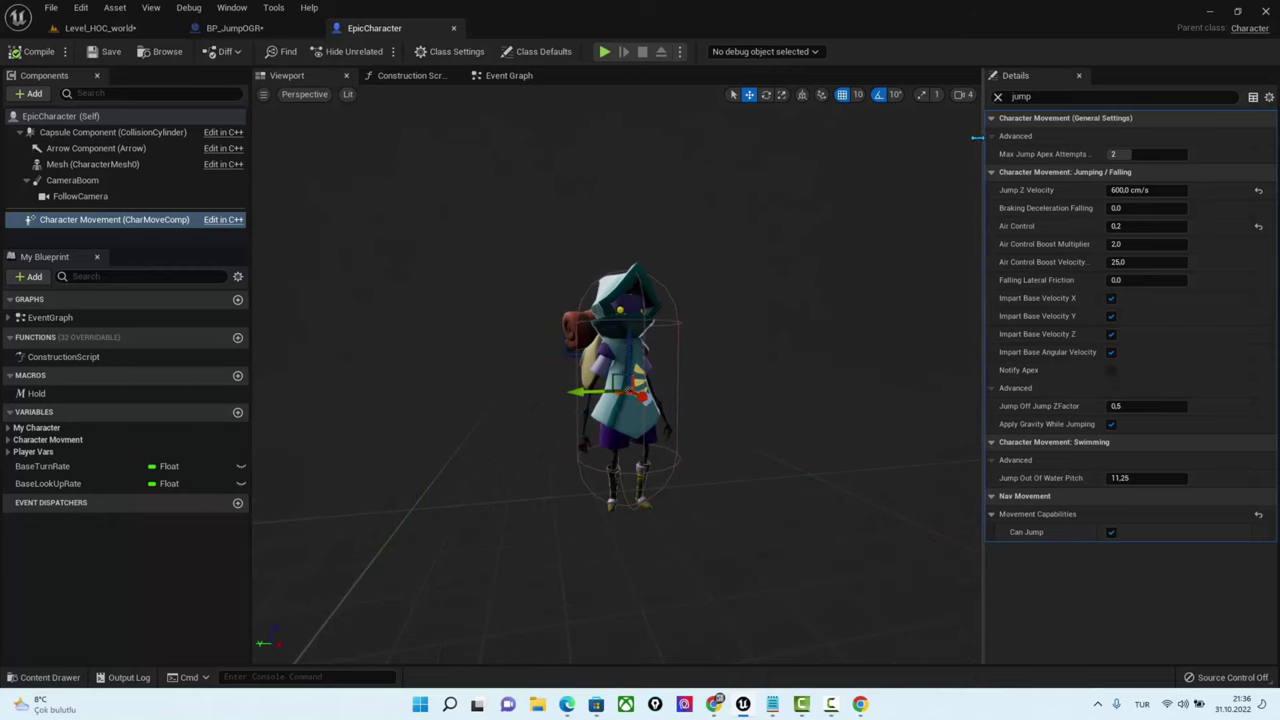
left_click(30, 94)
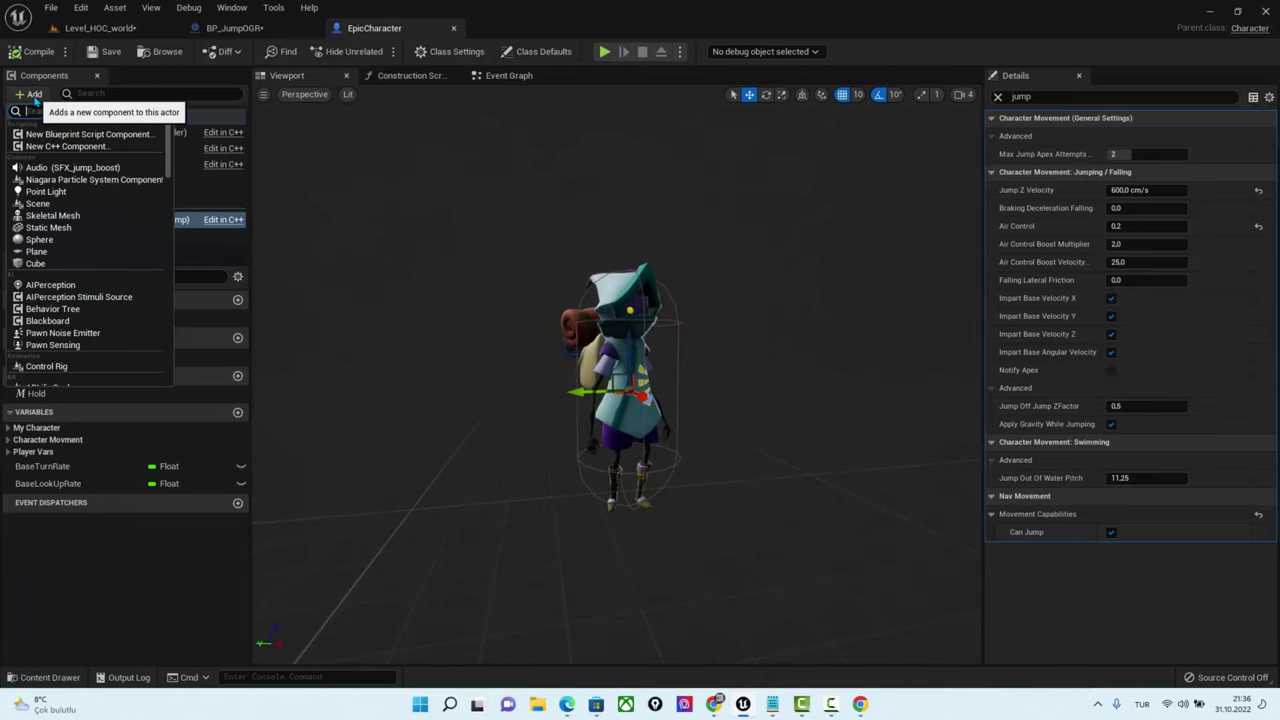
left_click(58, 228)
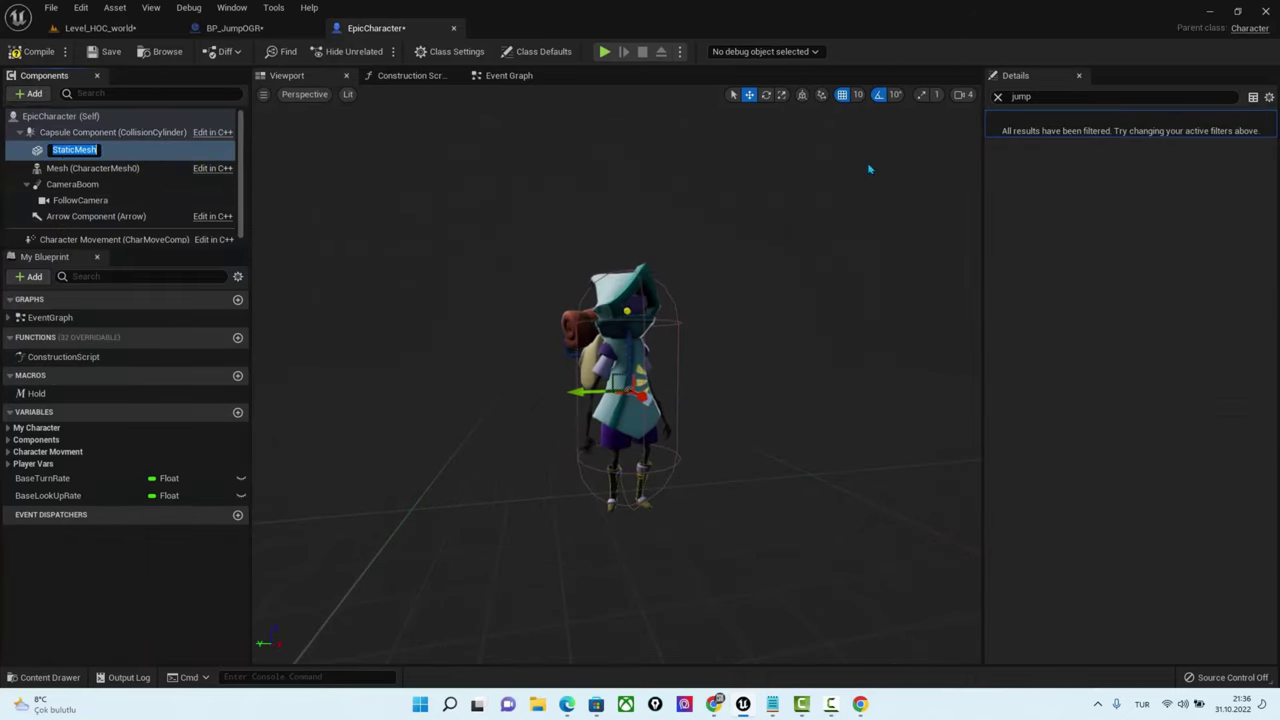
key("Return")
Assign SM_Key as the component's static mesh, found by searching 'key'
left_click(997, 97)
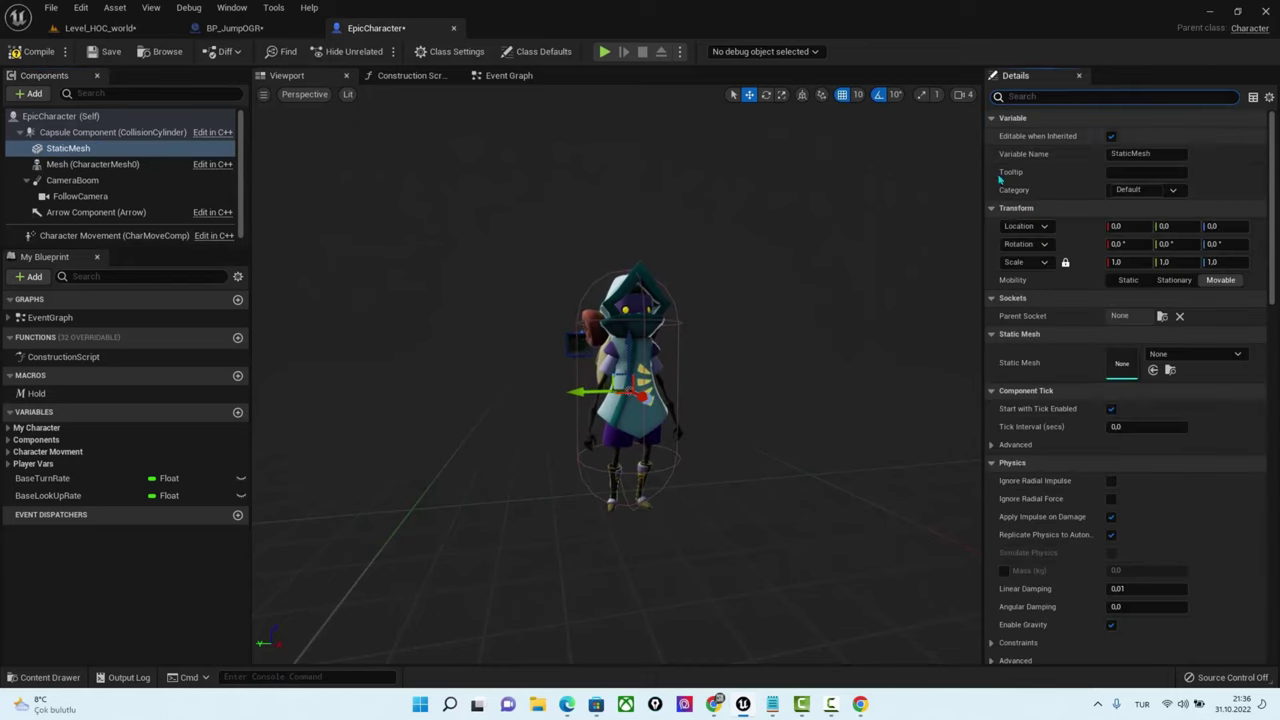
left_click(1198, 356)
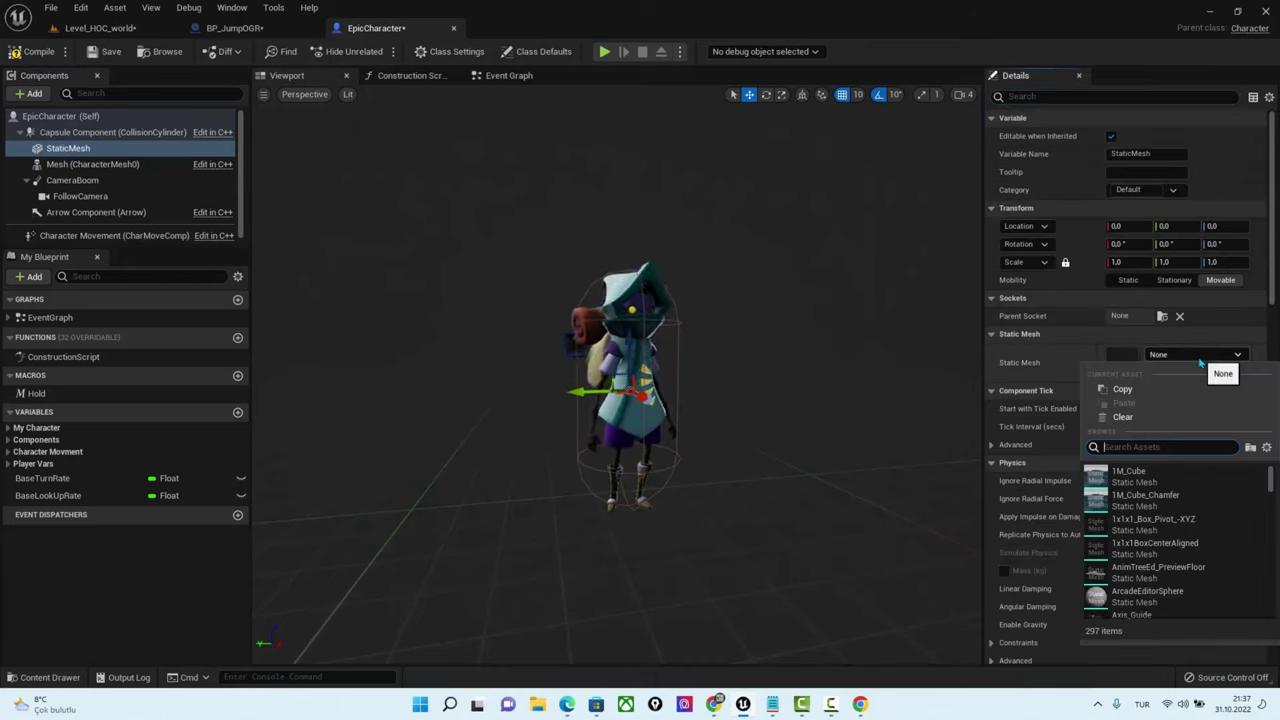
type("kup")
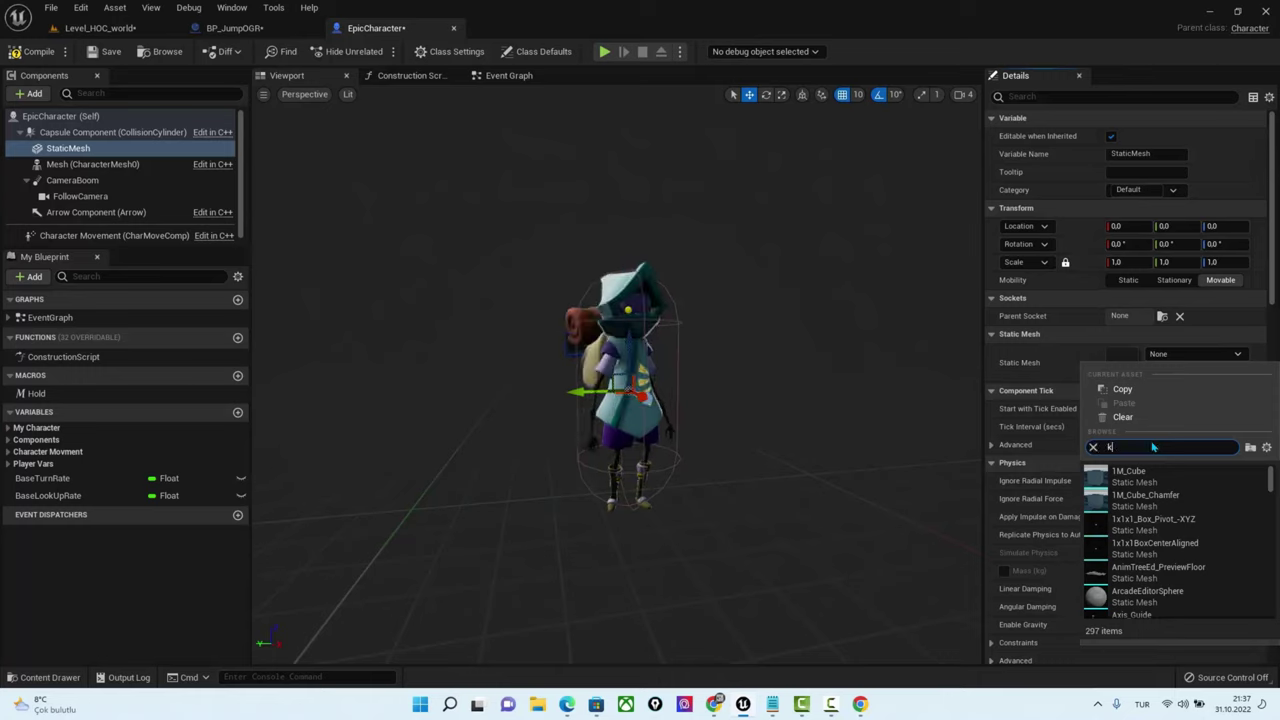
key("BackSpace")
key("BackSpace")
key("BackSpace")
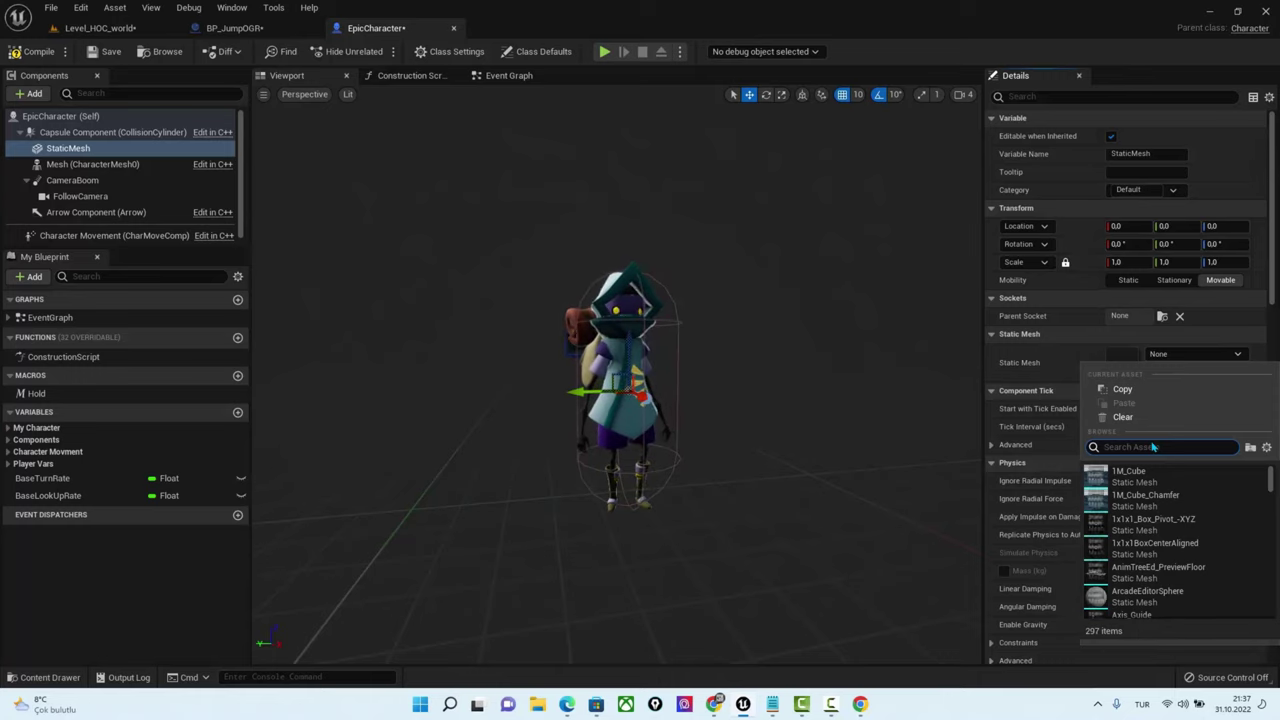
scroll(1187, 512, "down", 3)
scroll(1187, 512, "down", 3)
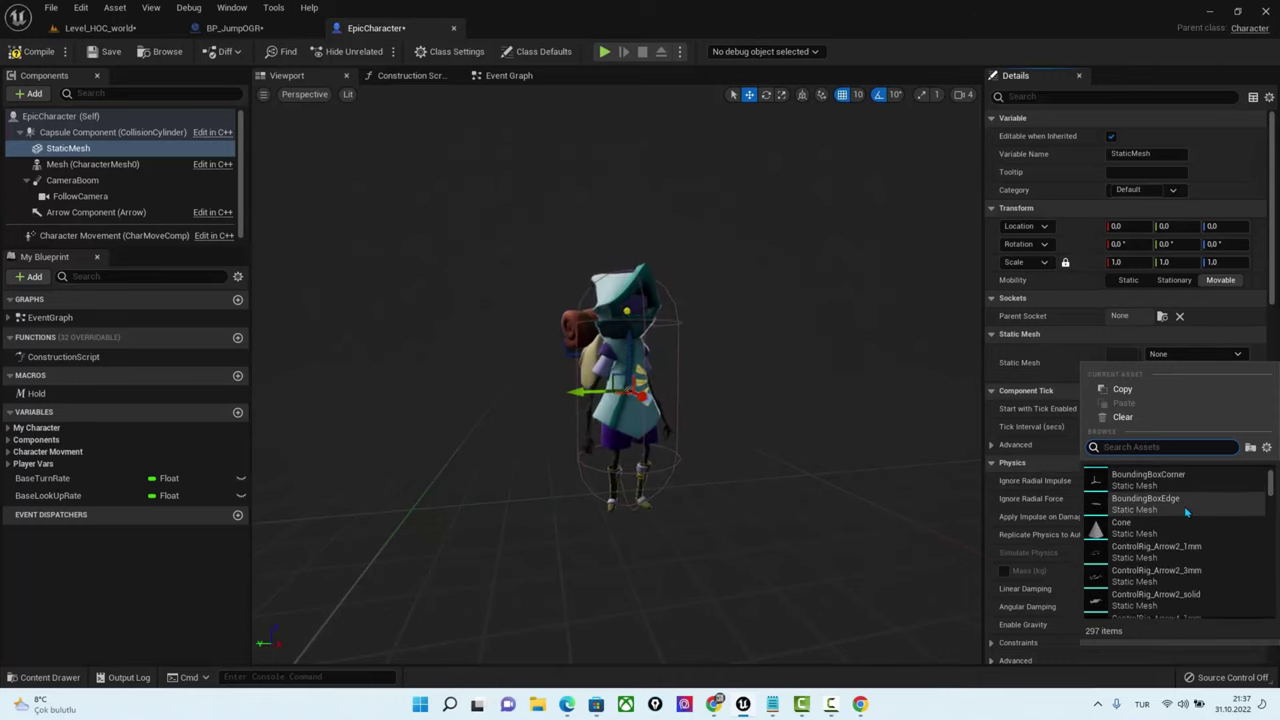
scroll(1187, 512, "down", 3)
scroll(1187, 512, "down", 3)
scroll(1187, 512, "down", 2)
scroll(1187, 512, "down", 3)
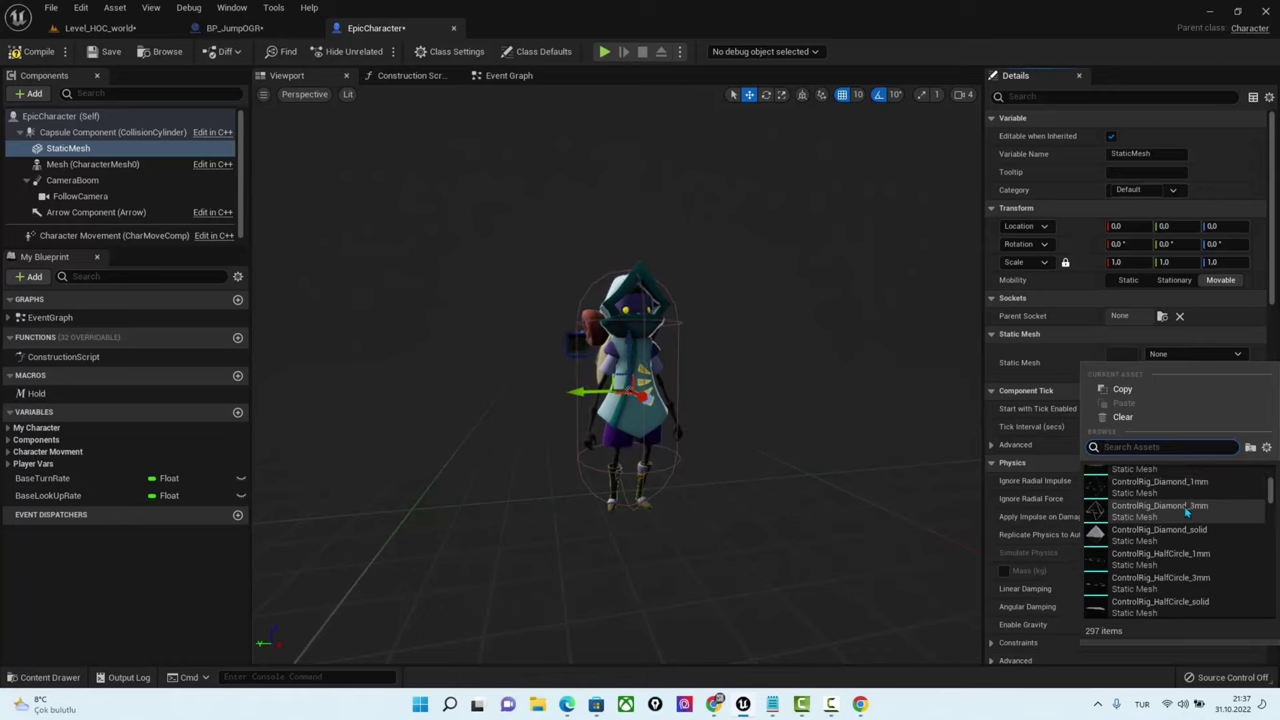
scroll(1188, 513, "down", 2)
scroll(1190, 514, "down", 3)
scroll(1192, 516, "down", 2)
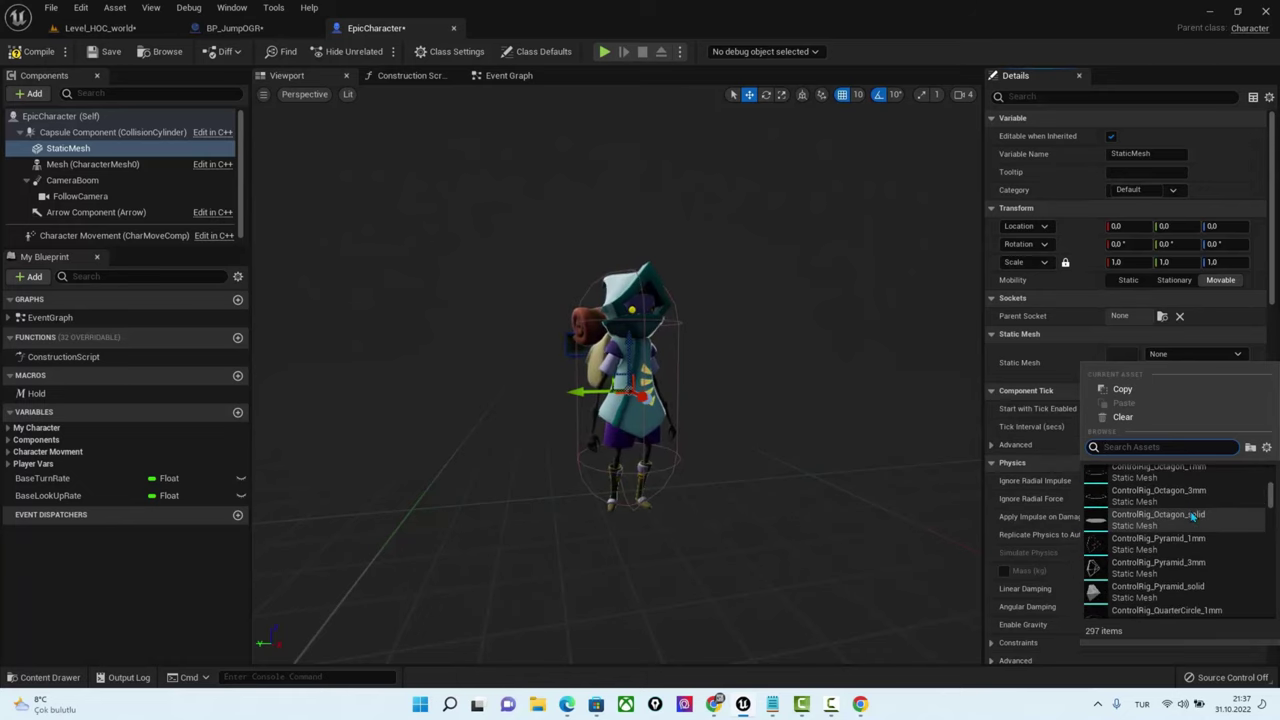
scroll(1192, 516, "down", 3)
scroll(1192, 516, "down", 3)
scroll(1192, 516, "down", 3)
scroll(1192, 517, "down", 3)
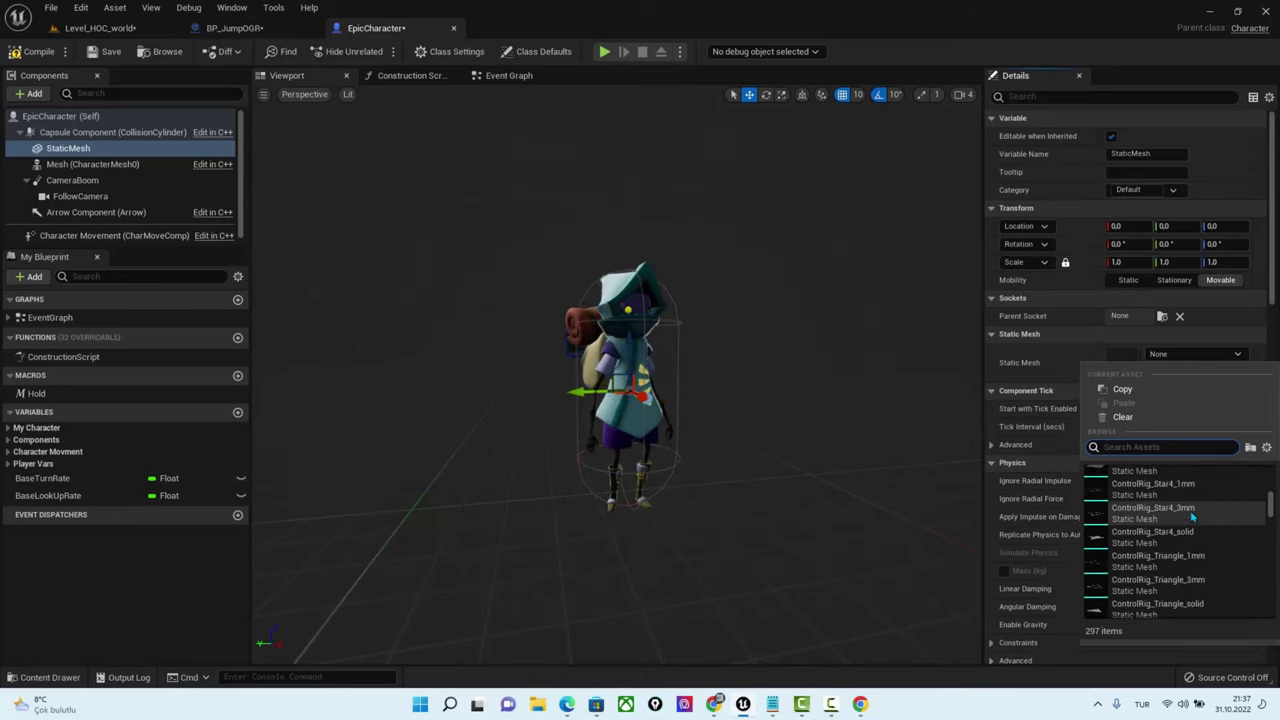
scroll(1192, 516, "down", 3)
scroll(1192, 516, "up", 3)
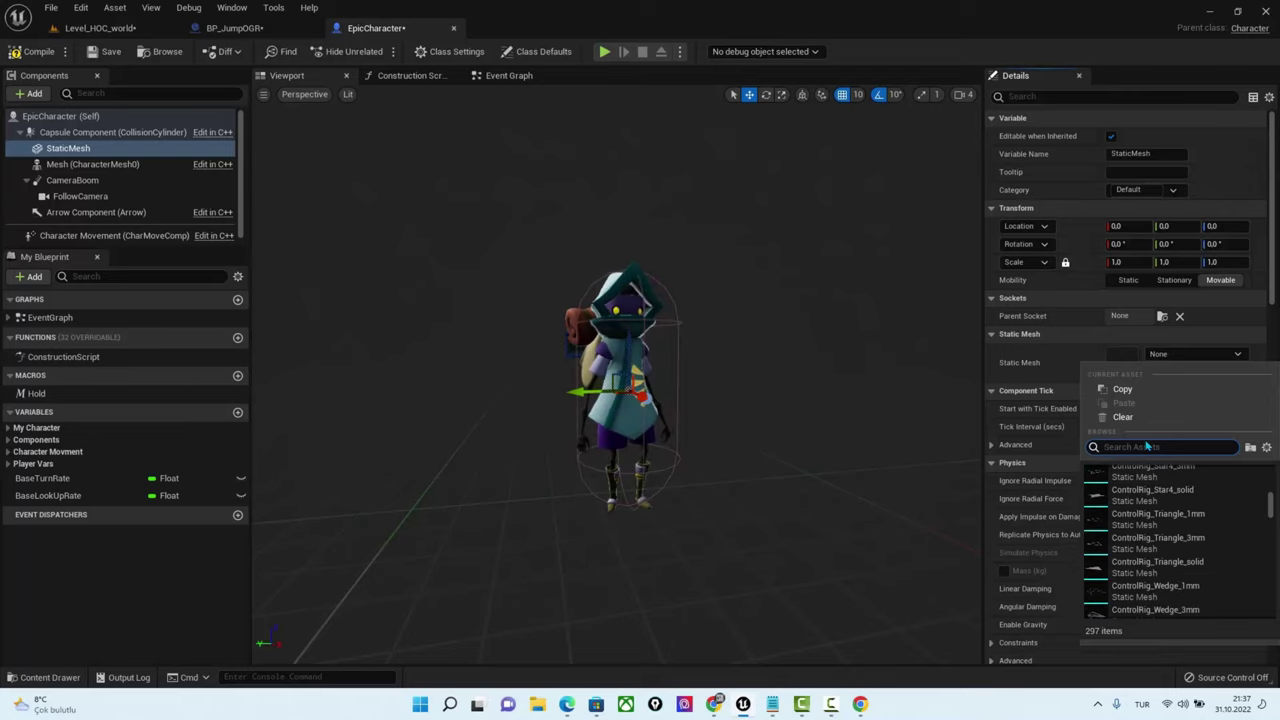
type("key")
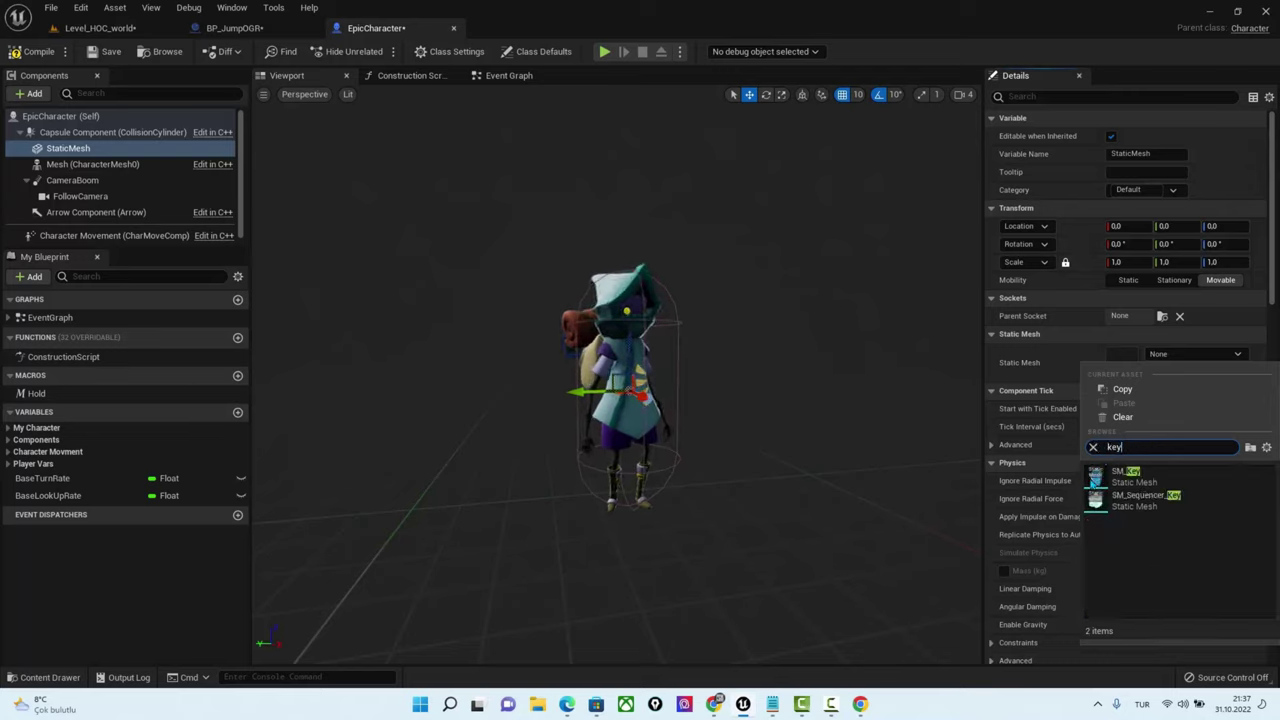
left_click(1127, 473)
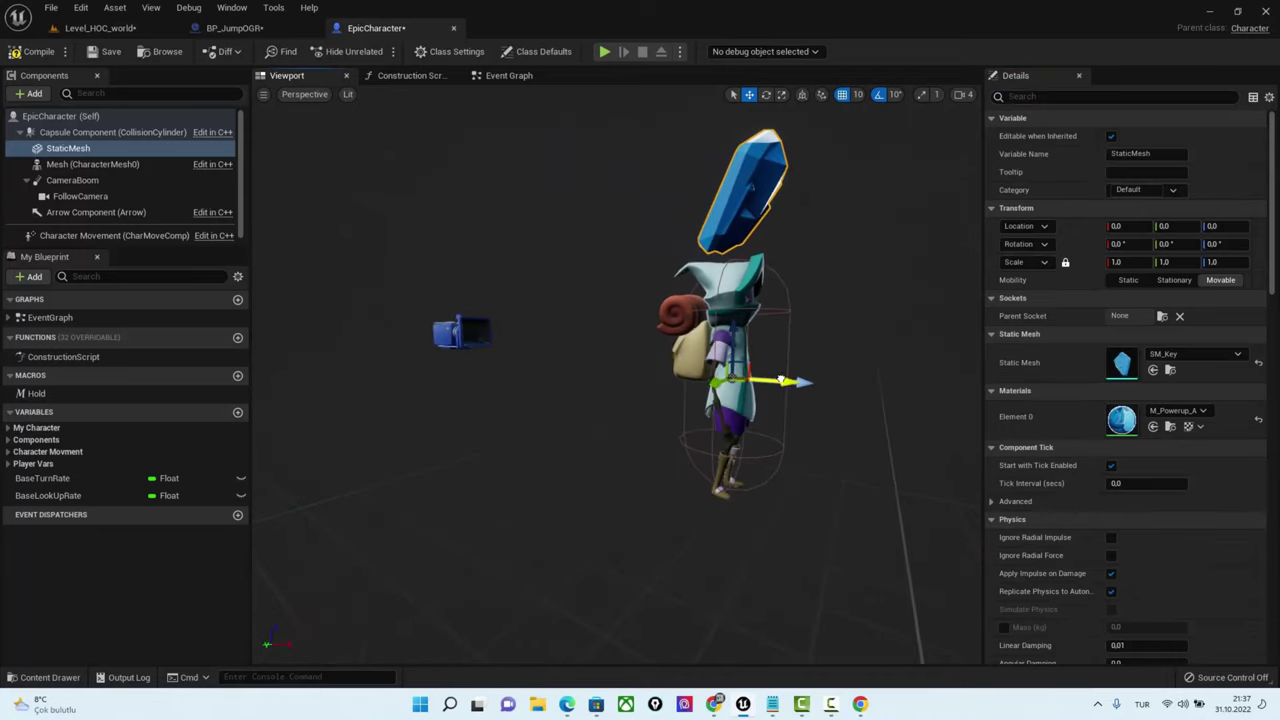
Position the key mesh beside the character, moving it back along X, lowering it 50 units, and shifting along Y
mouse_move(764, 368)
left_mouse_down()
mouse_move(716, 365)
mouse_move(770, 378)
left_mouse_up()
key("e")
key("w")
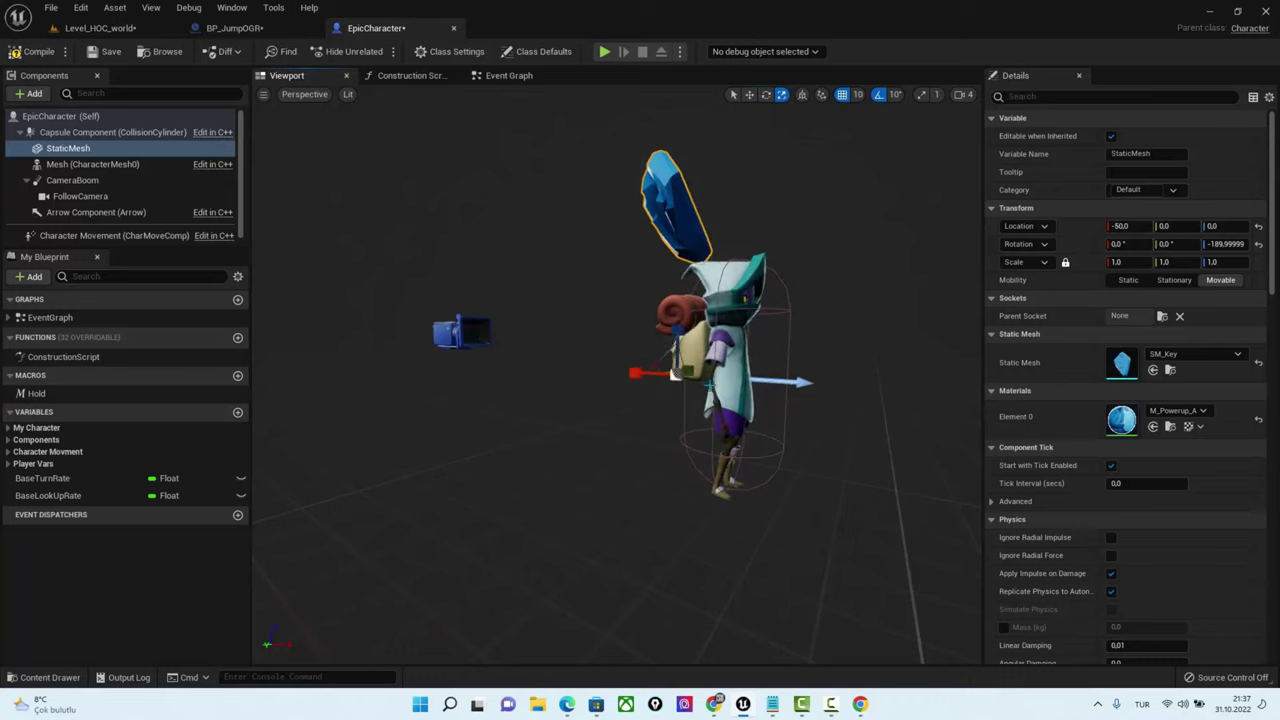
left_click_drag(683, 330, 628, 422)
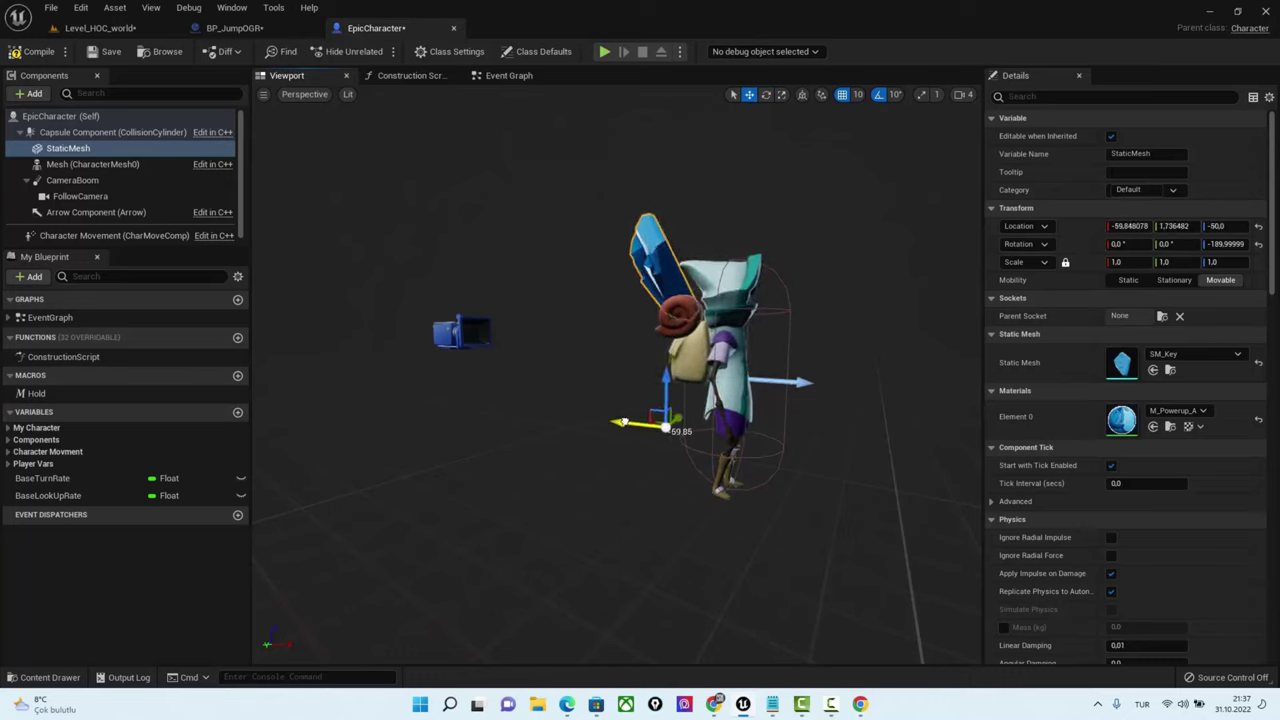
mouse_move(628, 422)
left_mouse_down()
mouse_move(626, 401)
mouse_move(517, 428)
left_mouse_up()
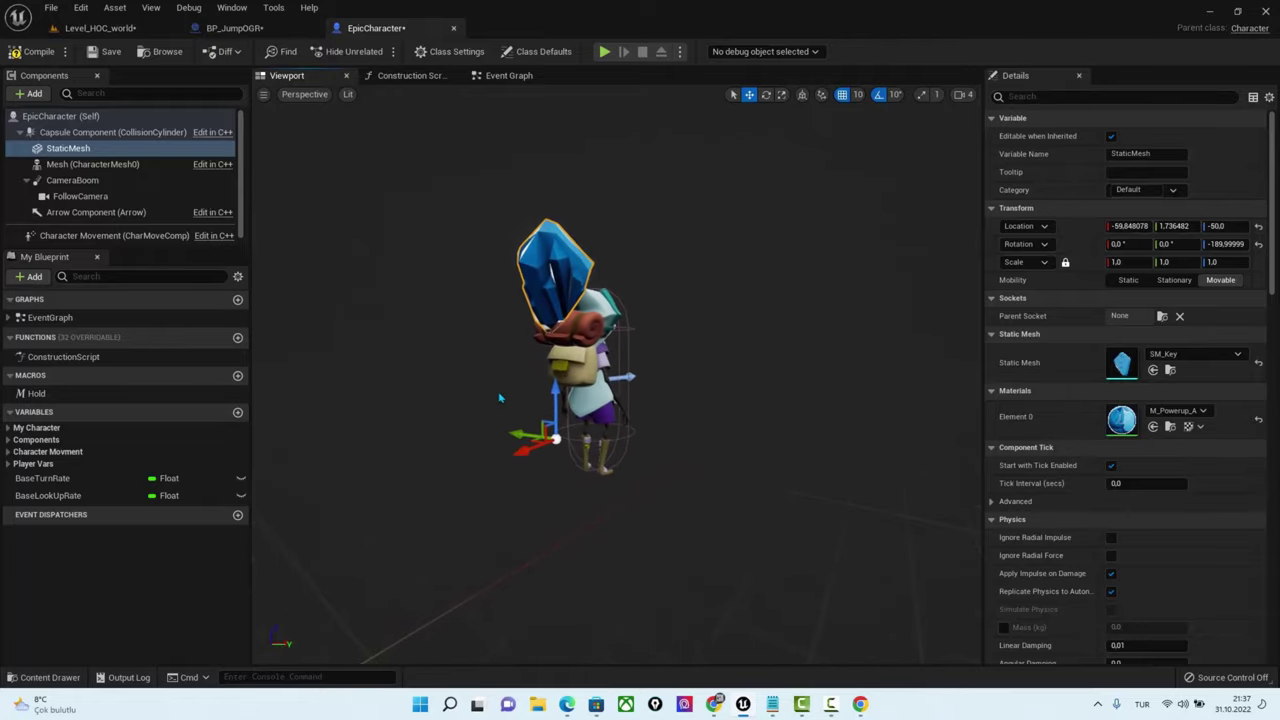
left_click_drag(517, 434, 527, 434)
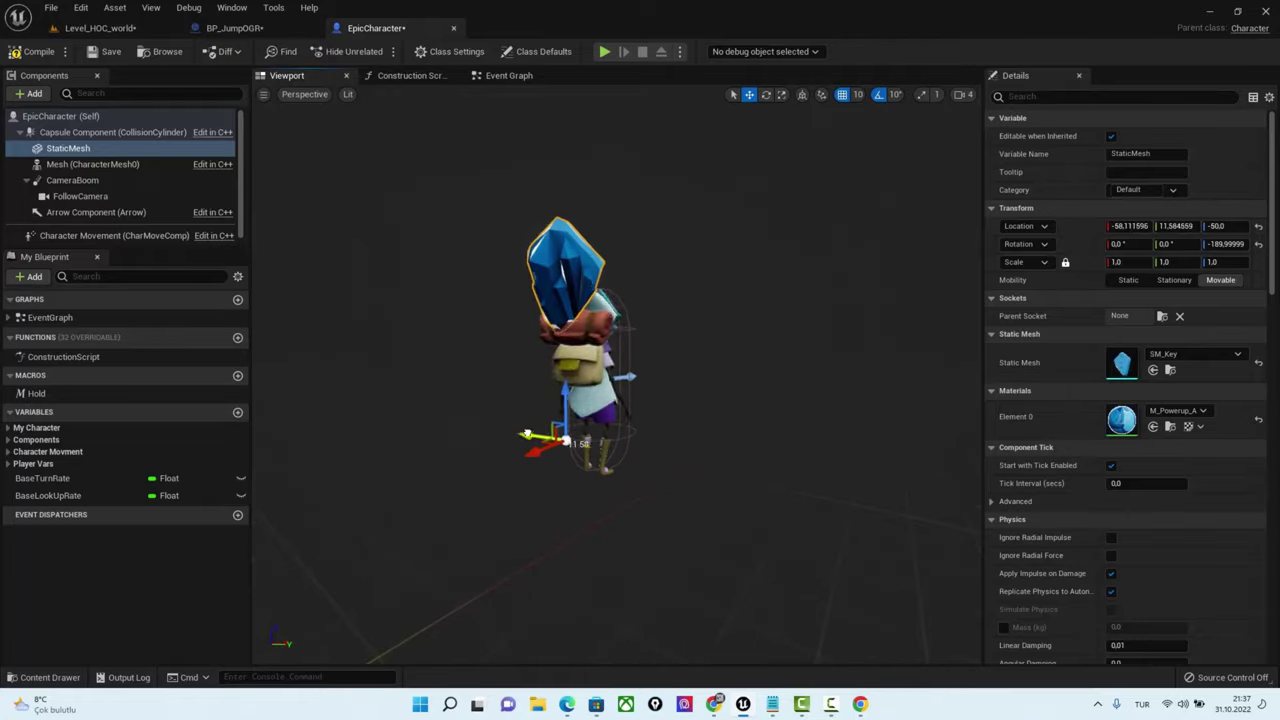
Untick Visible under Rendering so the key mesh is hidden by default
left_click(1038, 97)
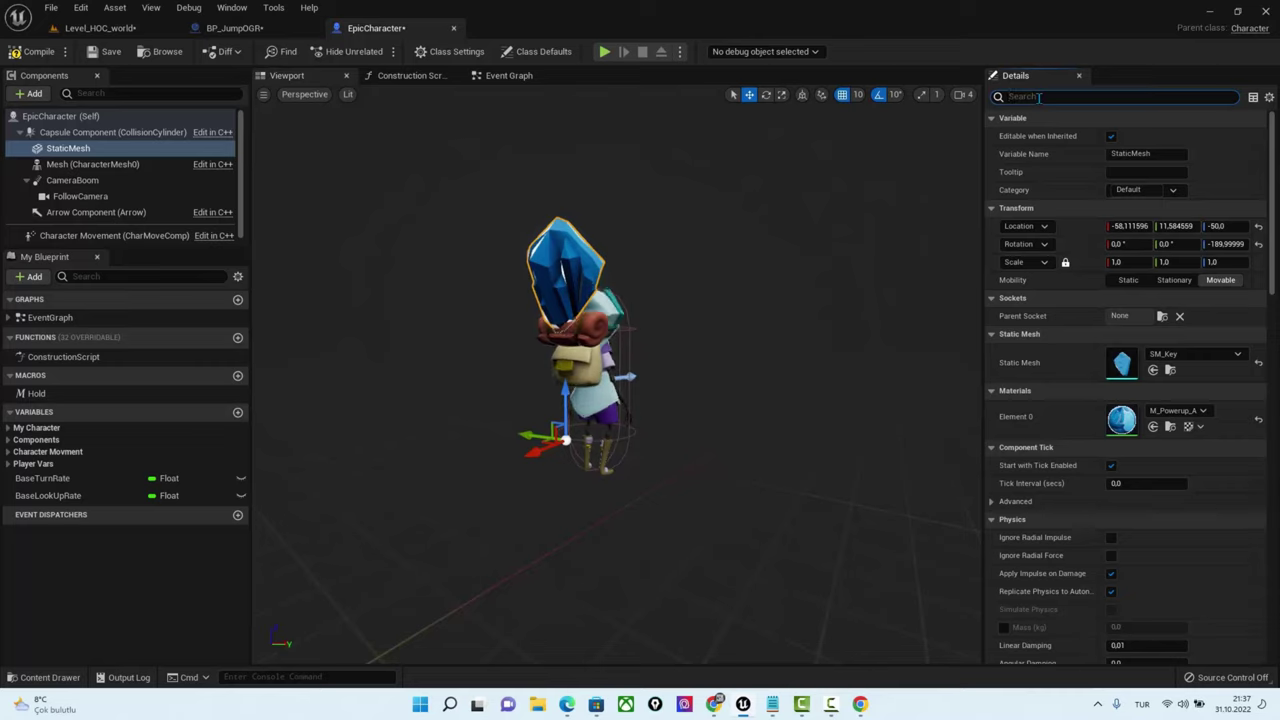
type("visib")
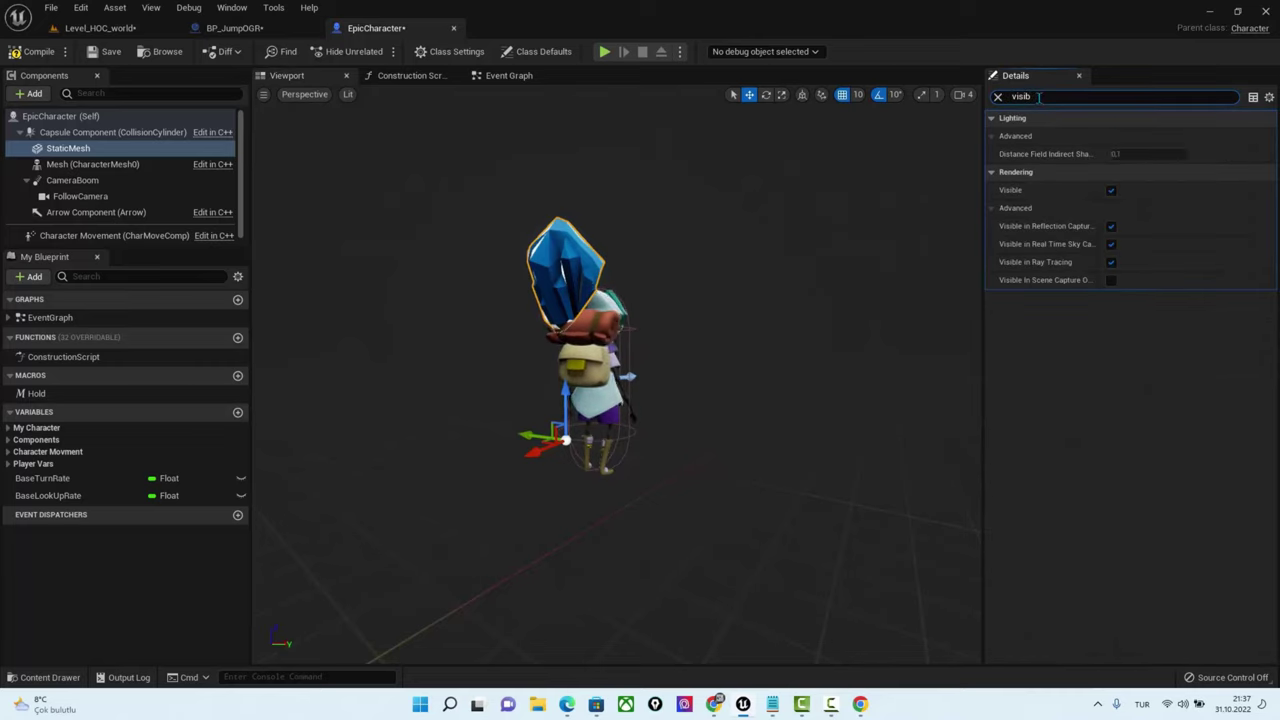
left_click(1111, 190)
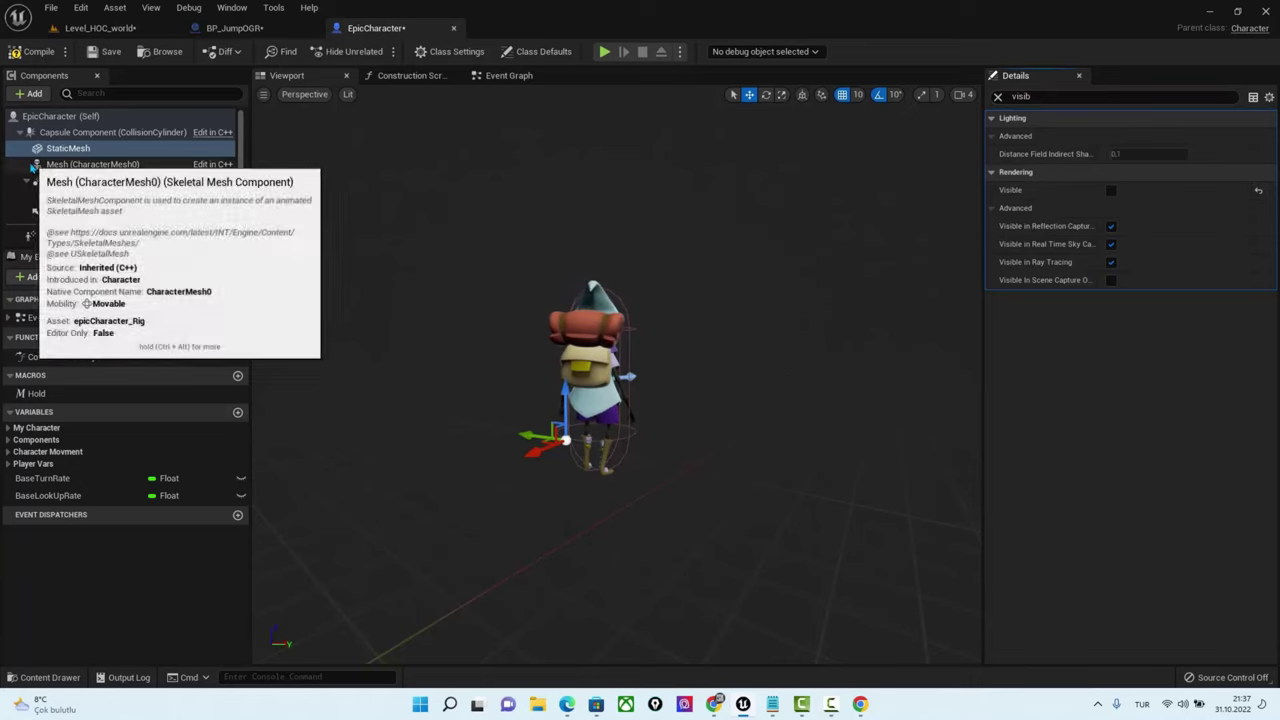
left_click(998, 96)
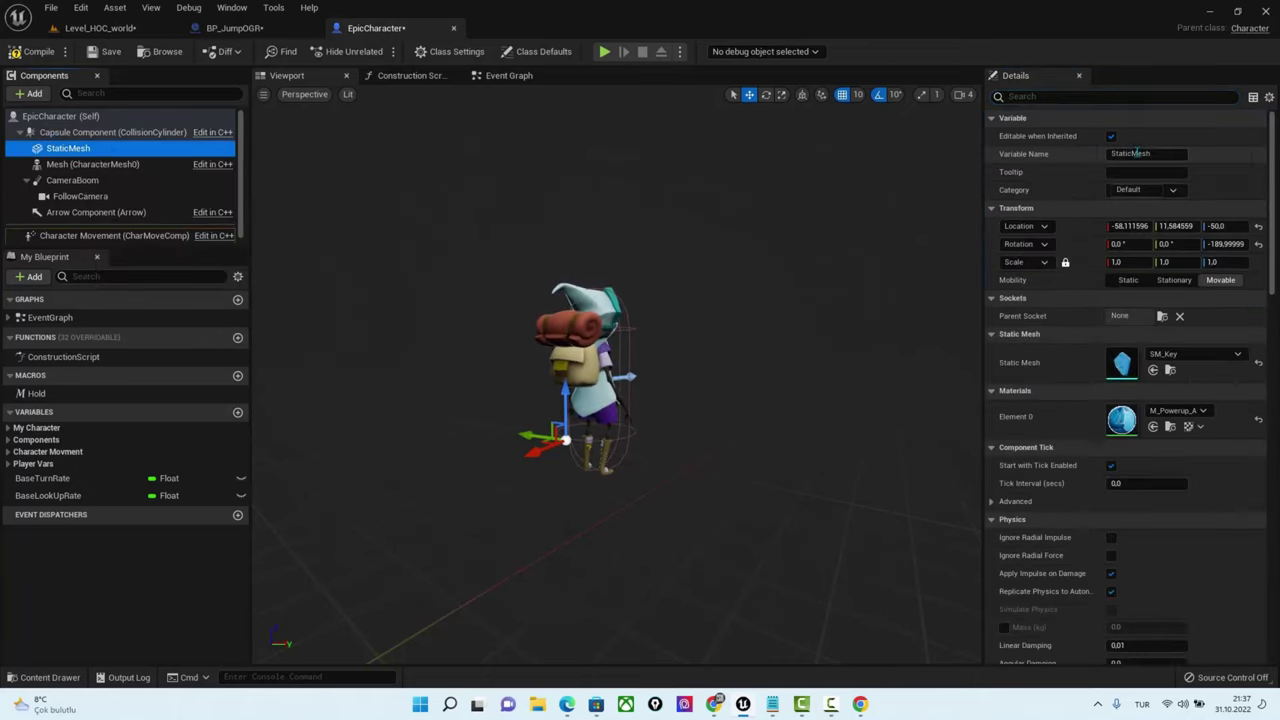
Rename the key component to S_Key and move over to BP_JumpOGR
left_click_drag(1172, 154, 1097, 154)
type("K")
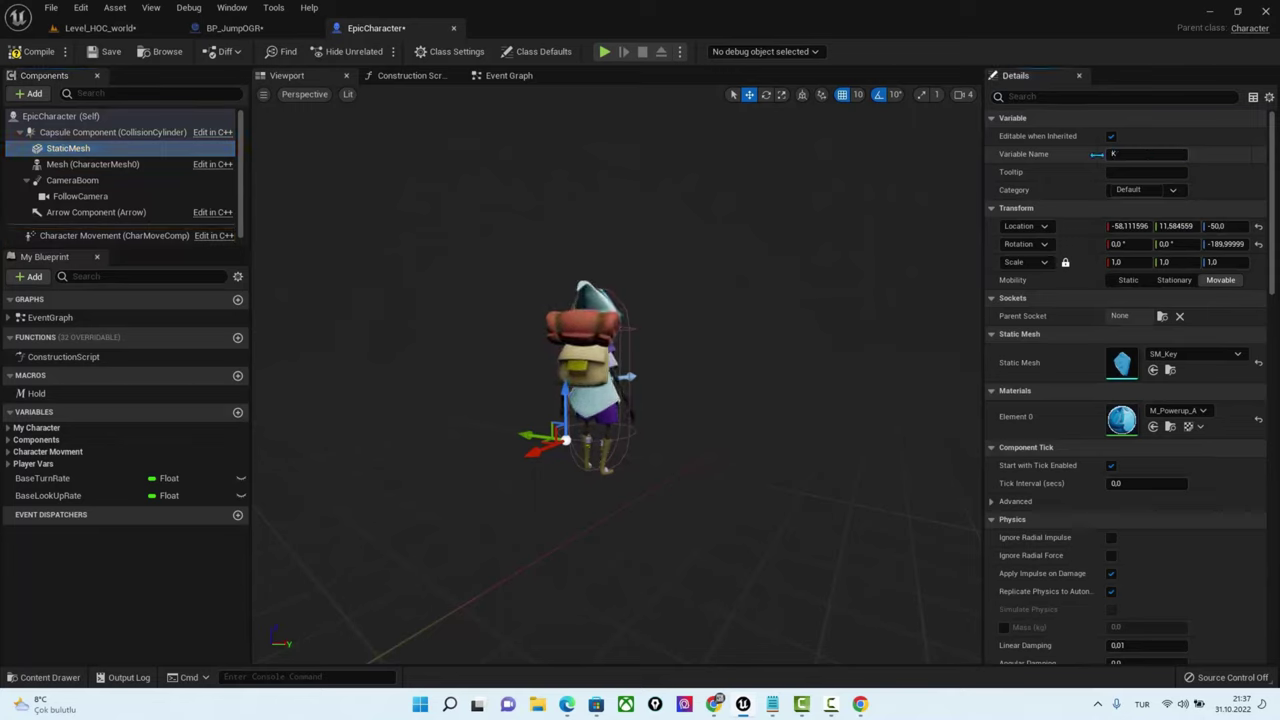
key("BackSpace")
type("S_")
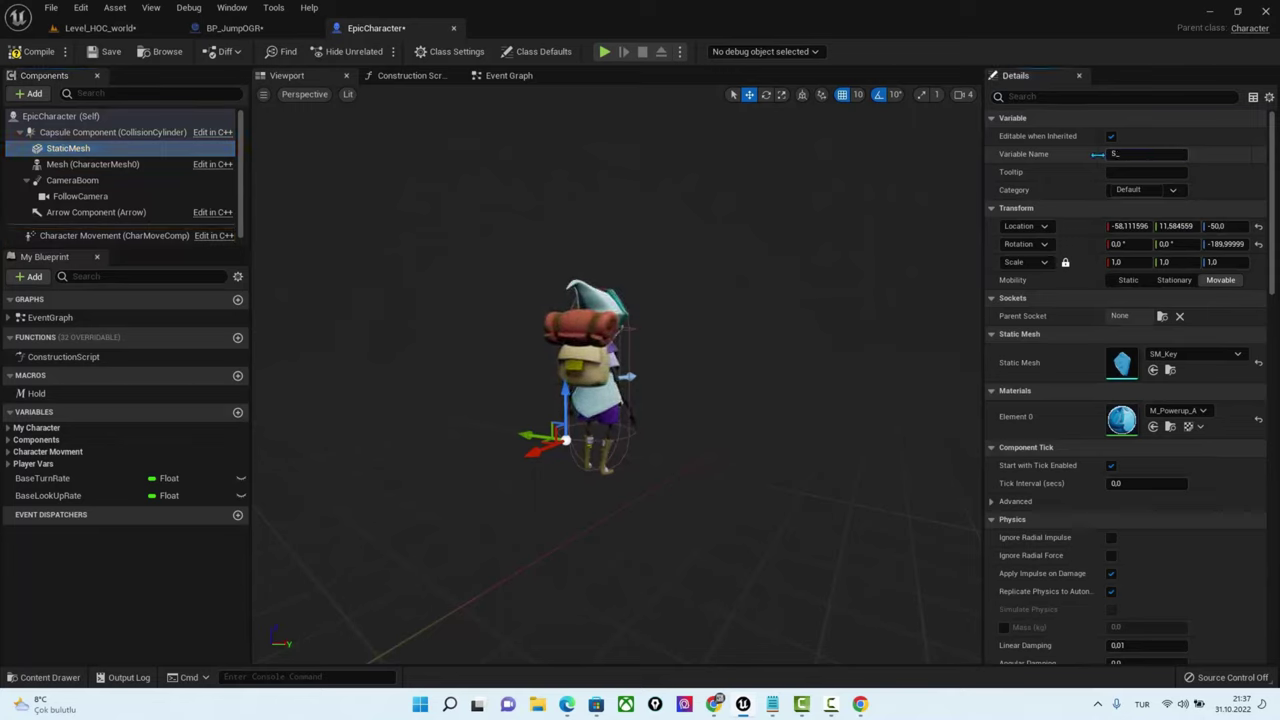
type("Key")
key("Return")
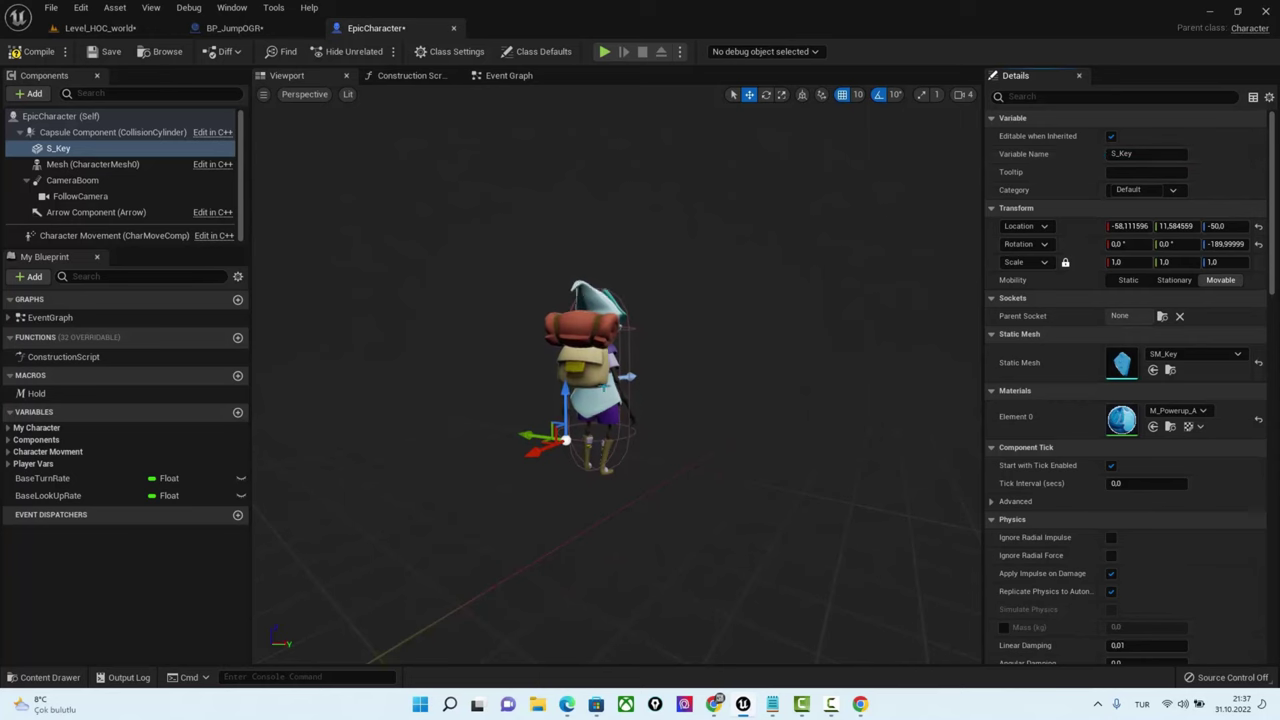
left_click(240, 28)
Move the SET node up and left in the BP_JumpOGR graph
scroll(786, 393, "up", 5)
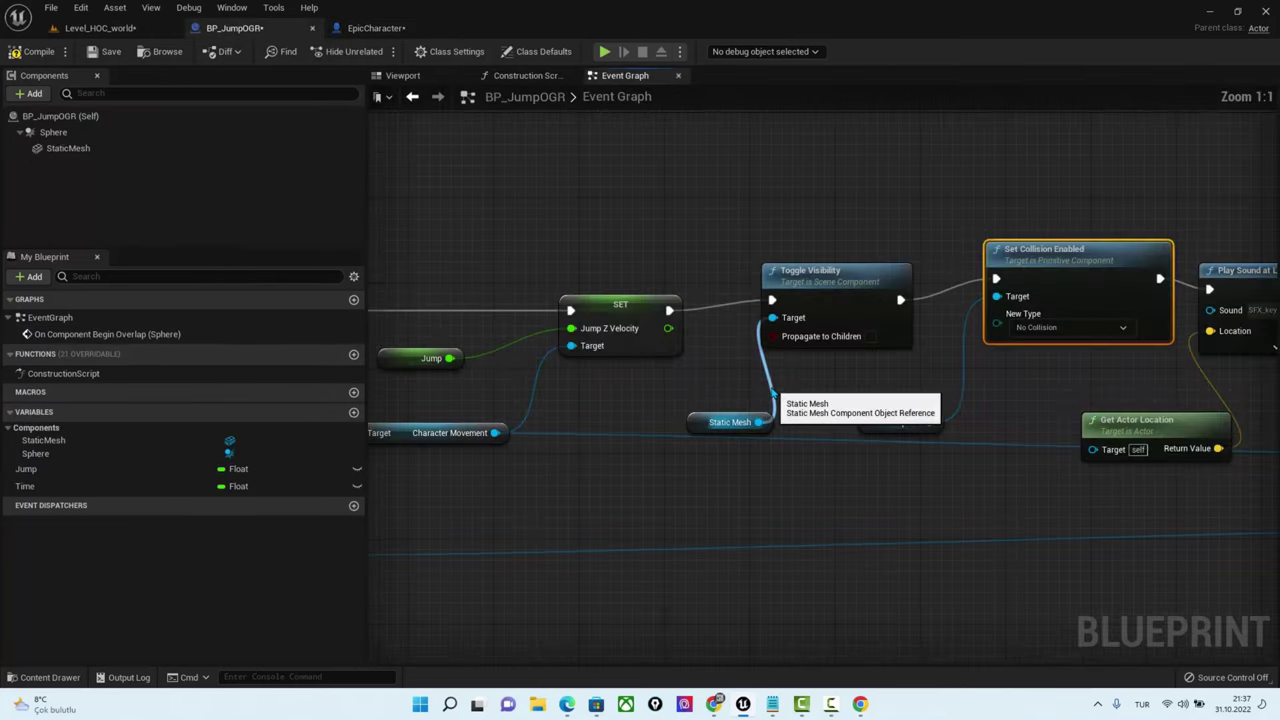
right_click_drag(648, 291, 988, 291)
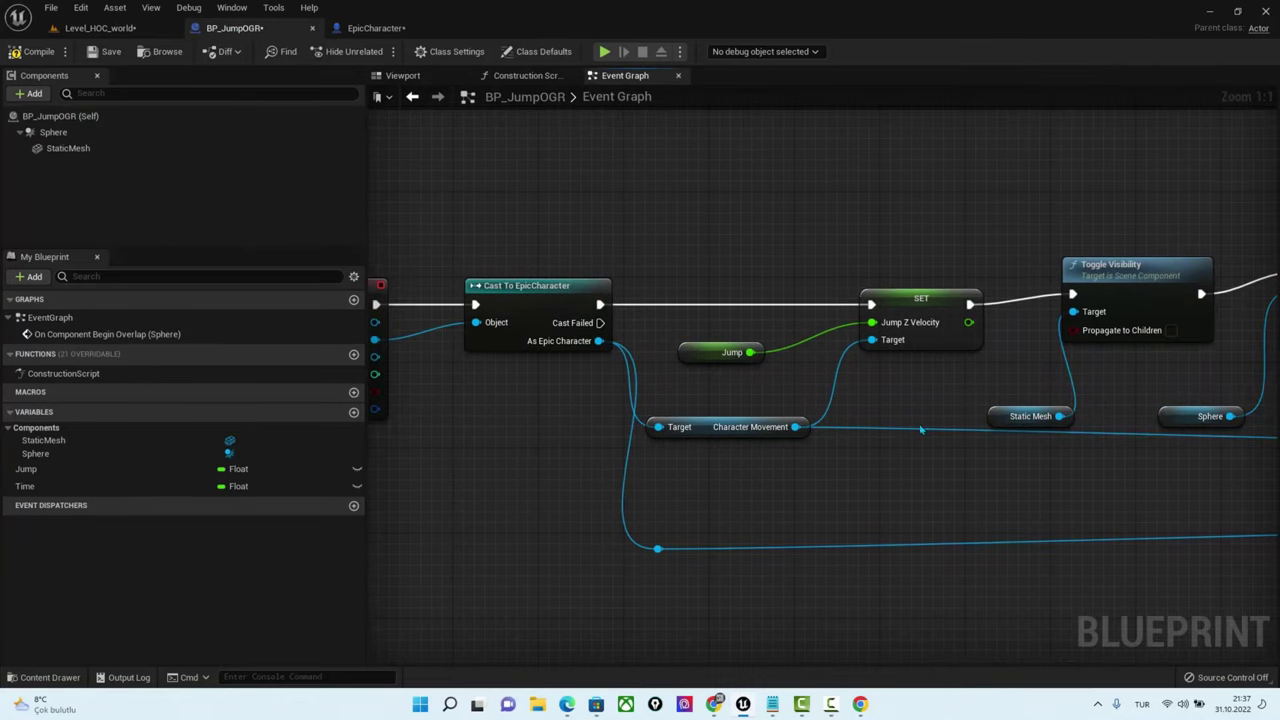
right_click_drag(1057, 367, 789, 350)
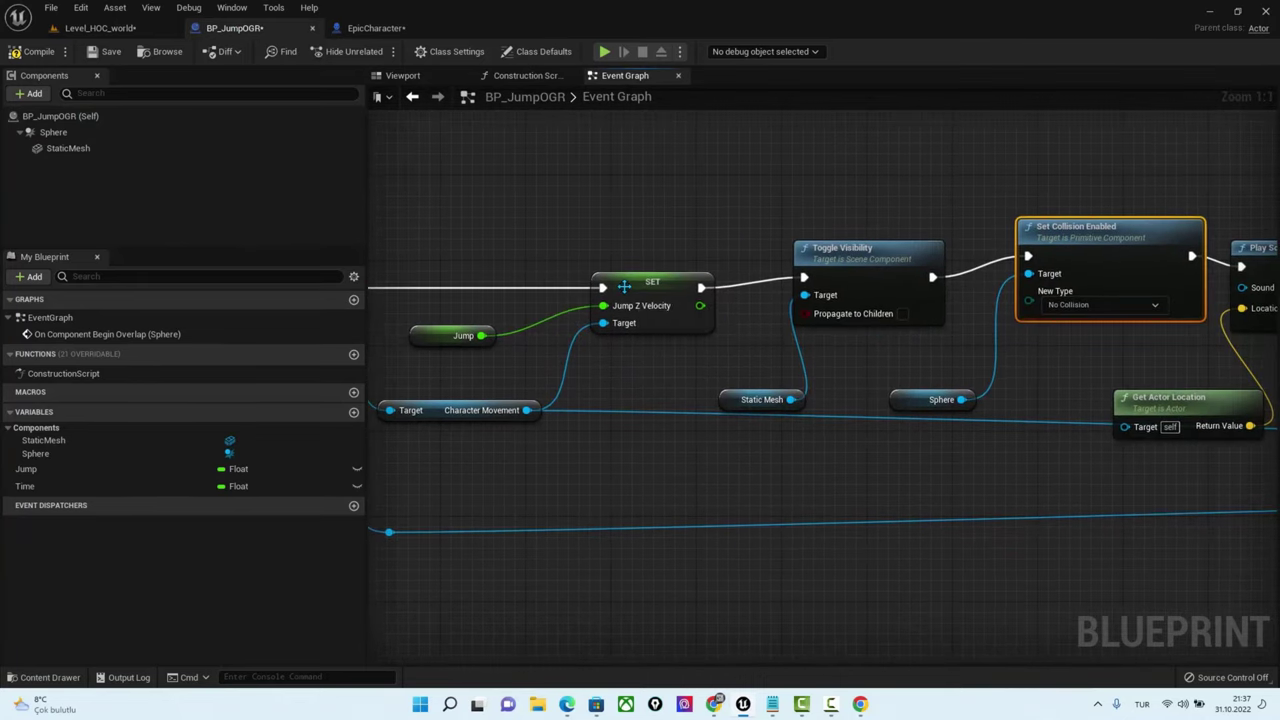
left_click_drag(629, 290, 563, 216)
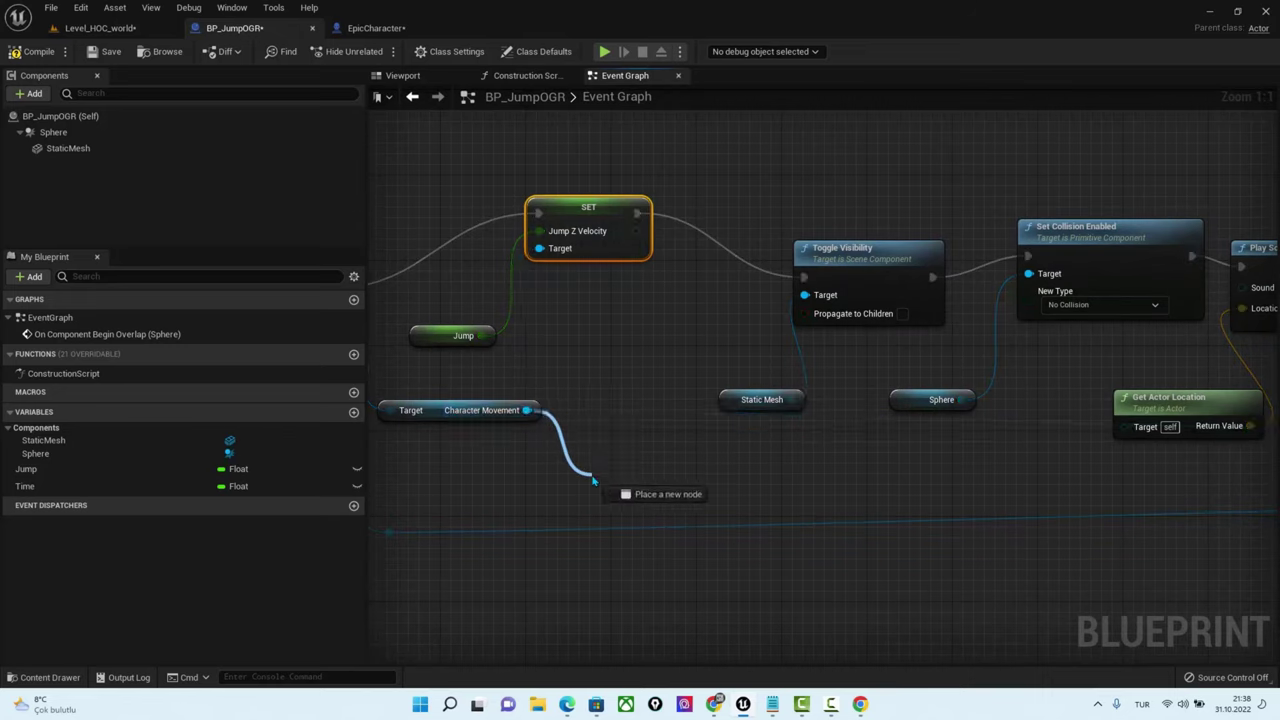
Search 's_k' from the Character Movement pin, then compile EpicCharacter to expose S_Key
left_click_drag(527, 410, 592, 481)
type("s_k")
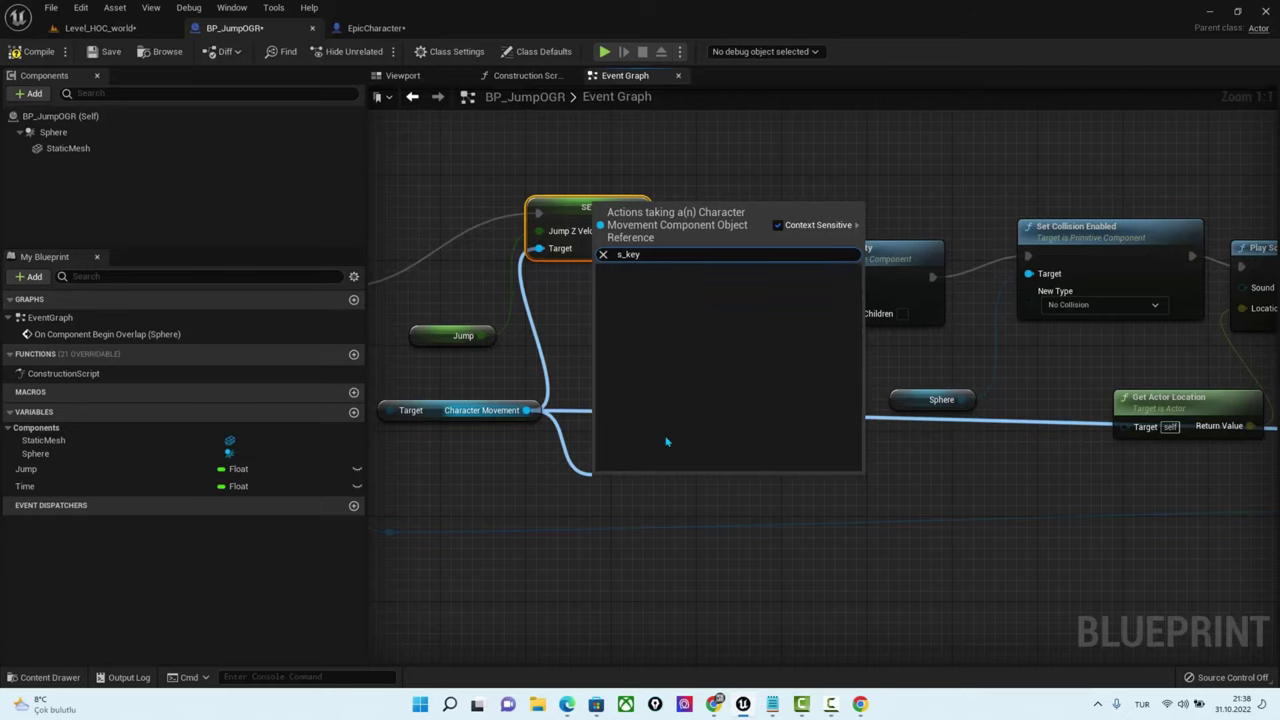
left_click(376, 28)
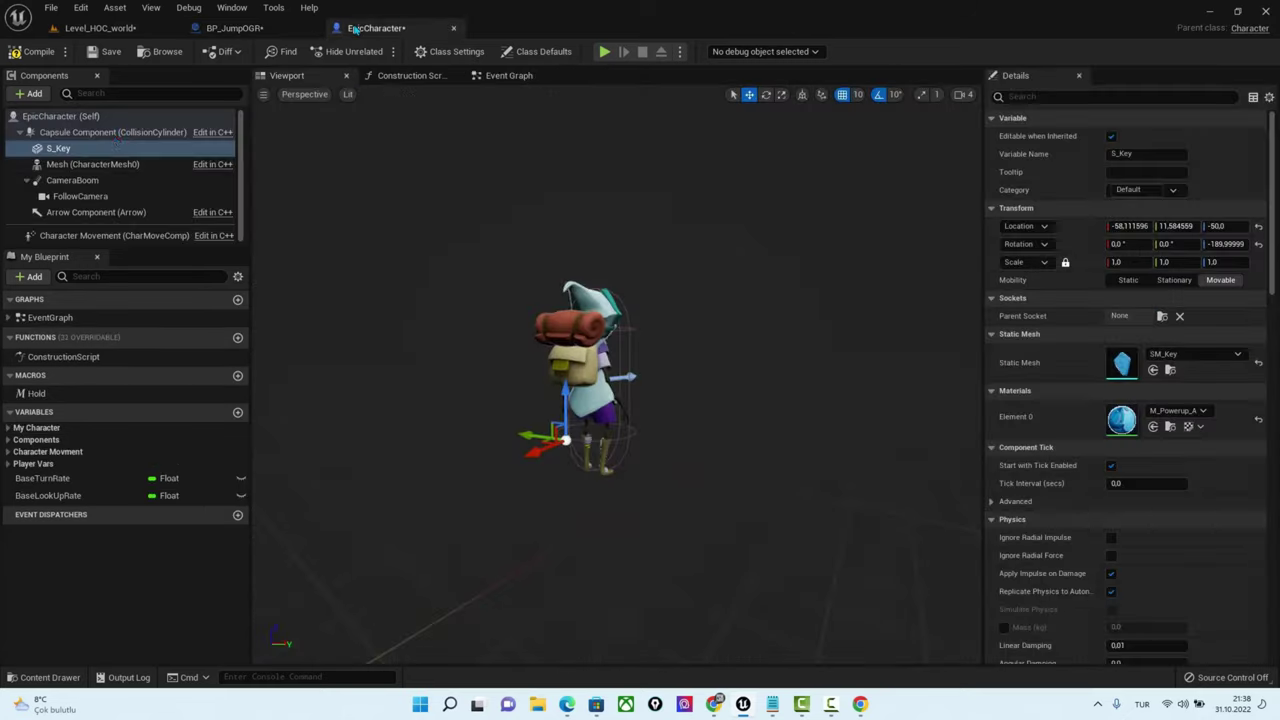
left_click(24, 57)
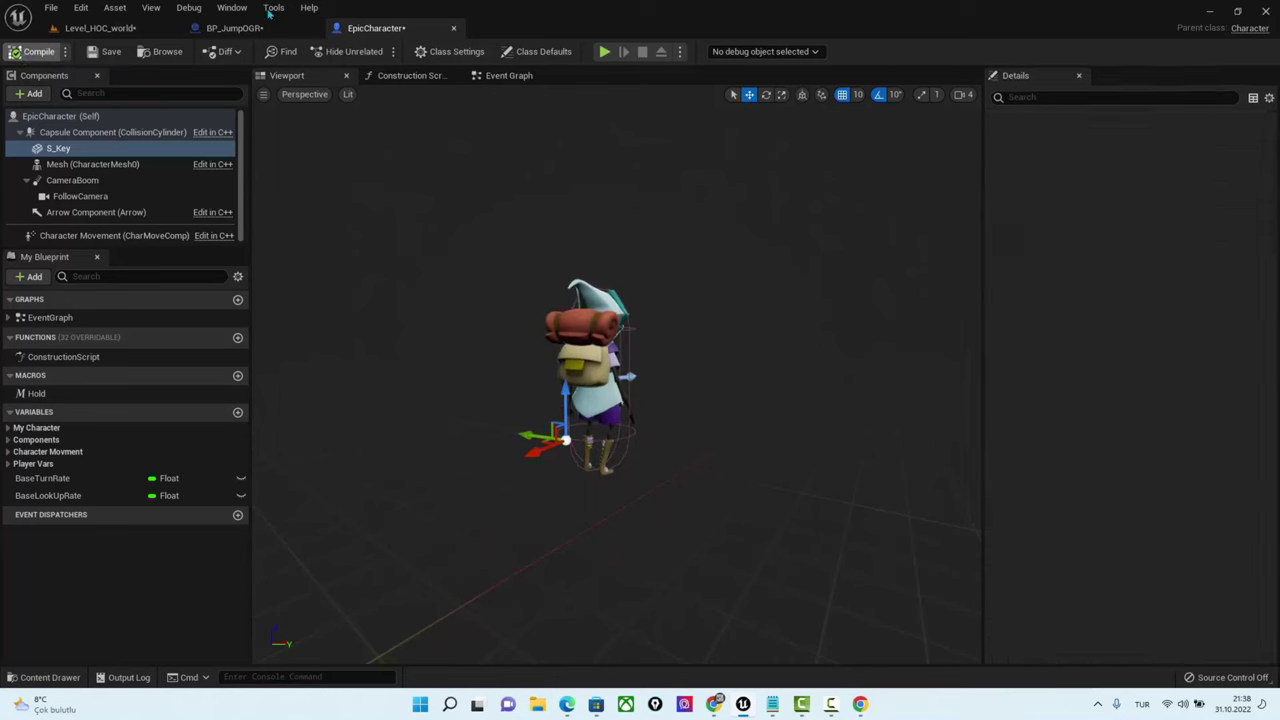
left_click(235, 28)
Retry the 's_key' search from Character Movement, cancel it, and compile BP_JumpOGR
left_click_drag(526, 410, 567, 484)
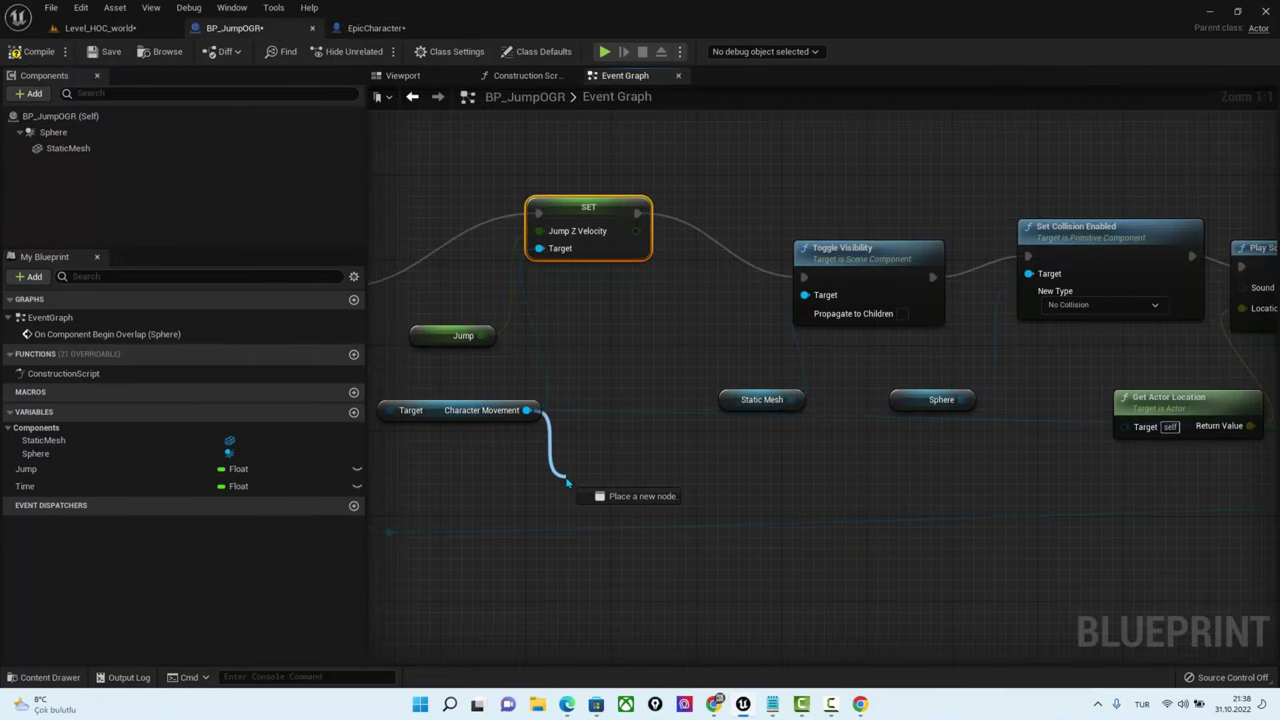
type("s_key")
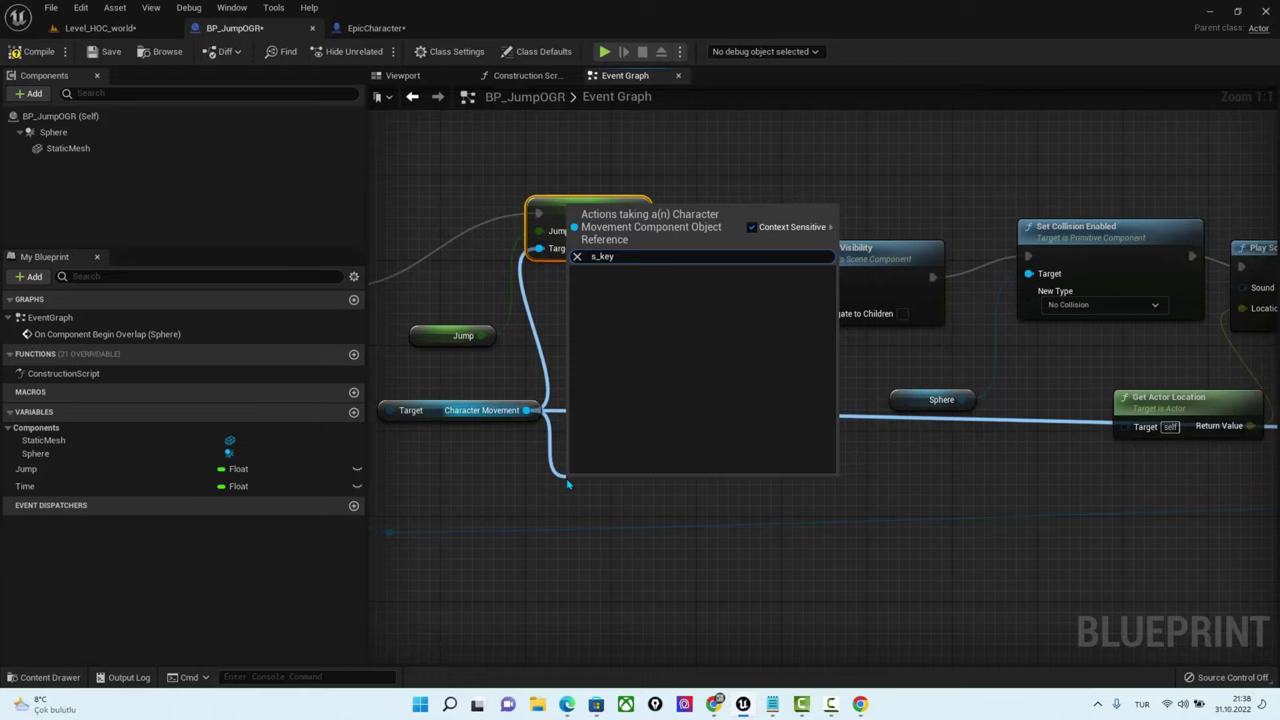
key("BackSpace")
key("BackSpace")
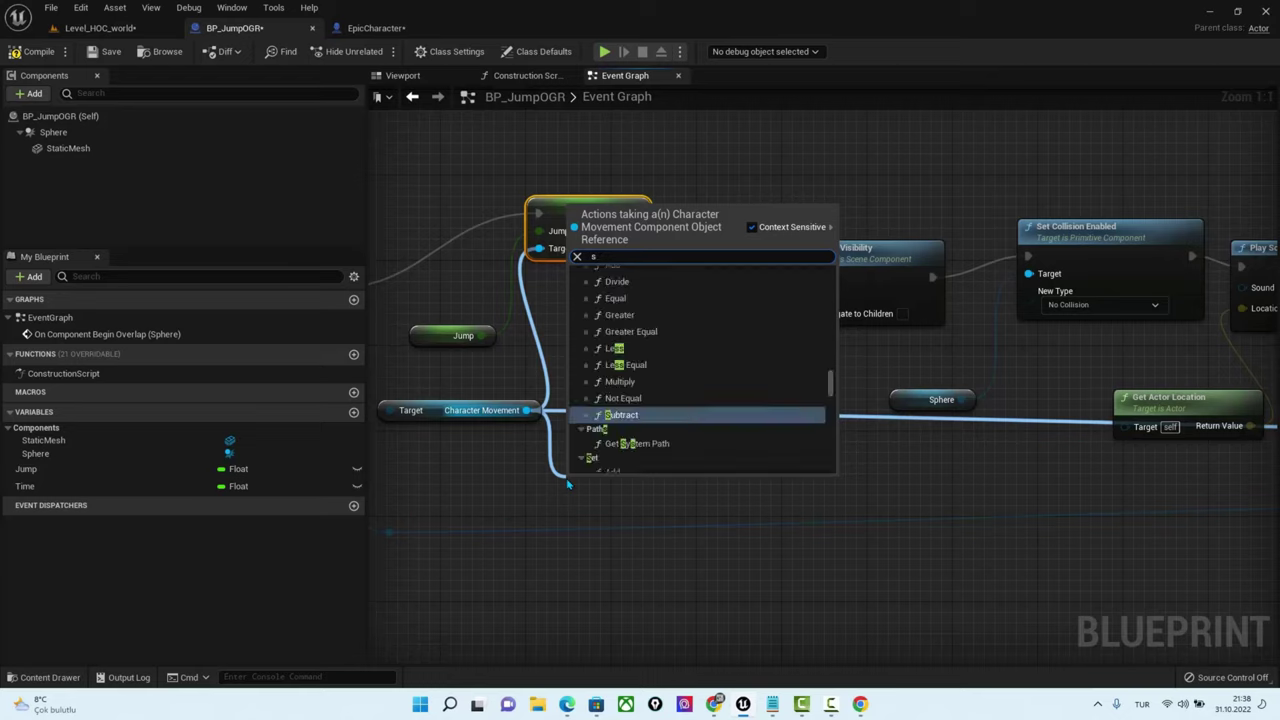
key("BackSpace")
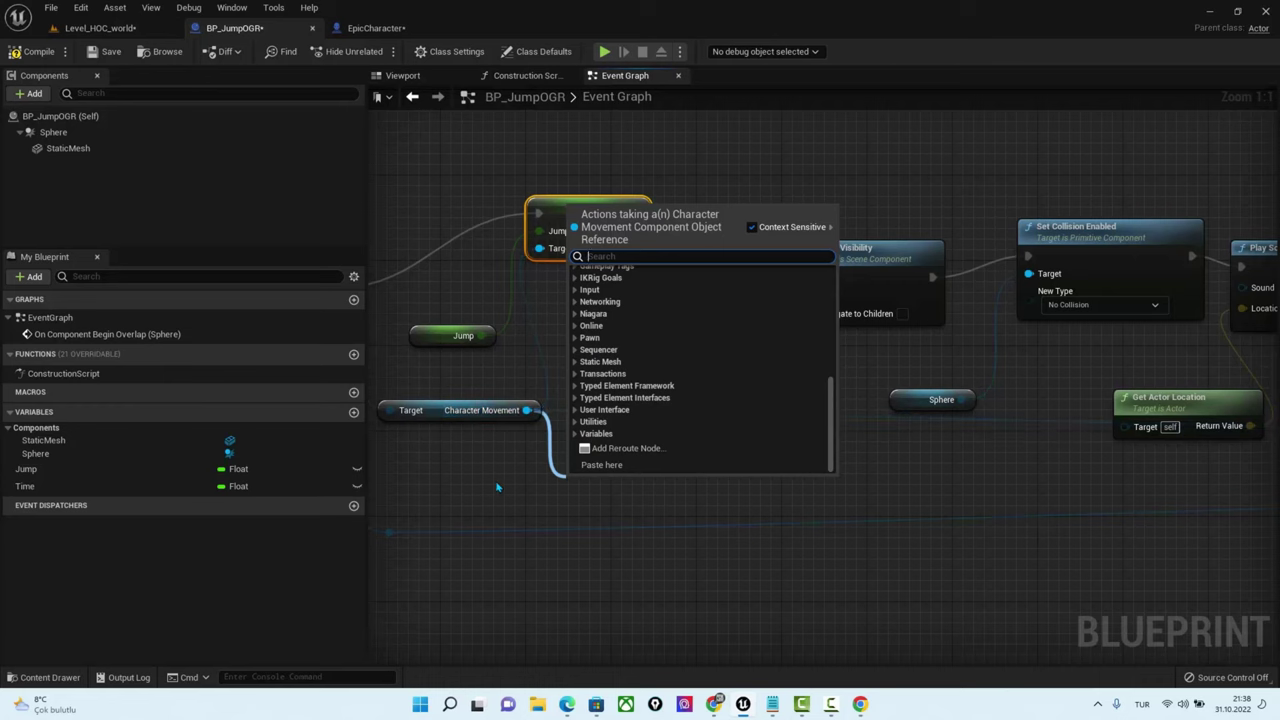
key("Escape")
mouse_move(515, 488)
right_mouse_down()
mouse_move(592, 501)
mouse_move(781, 479)
right_mouse_up()
left_click_drag(1270, 440, 660, 388)
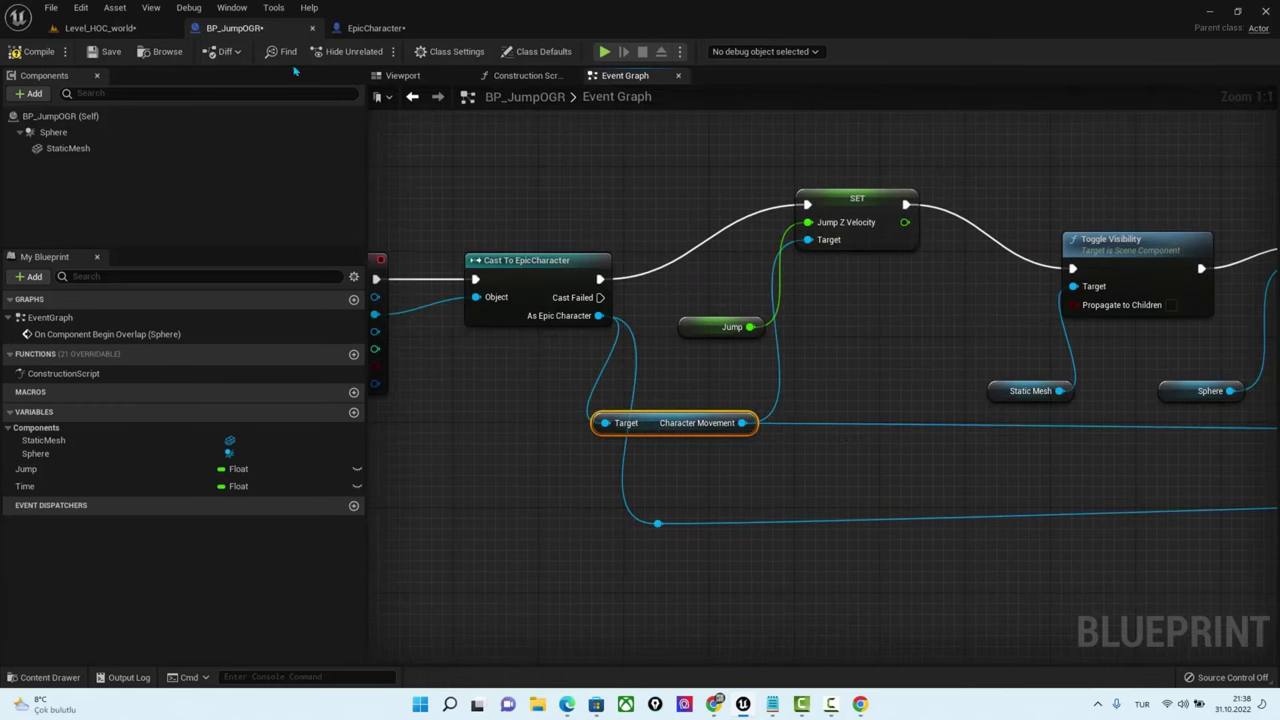
left_click(32, 51)
In EpicCharacter, inspect the Character Movement settings and reselect S_Key
left_click(390, 32)
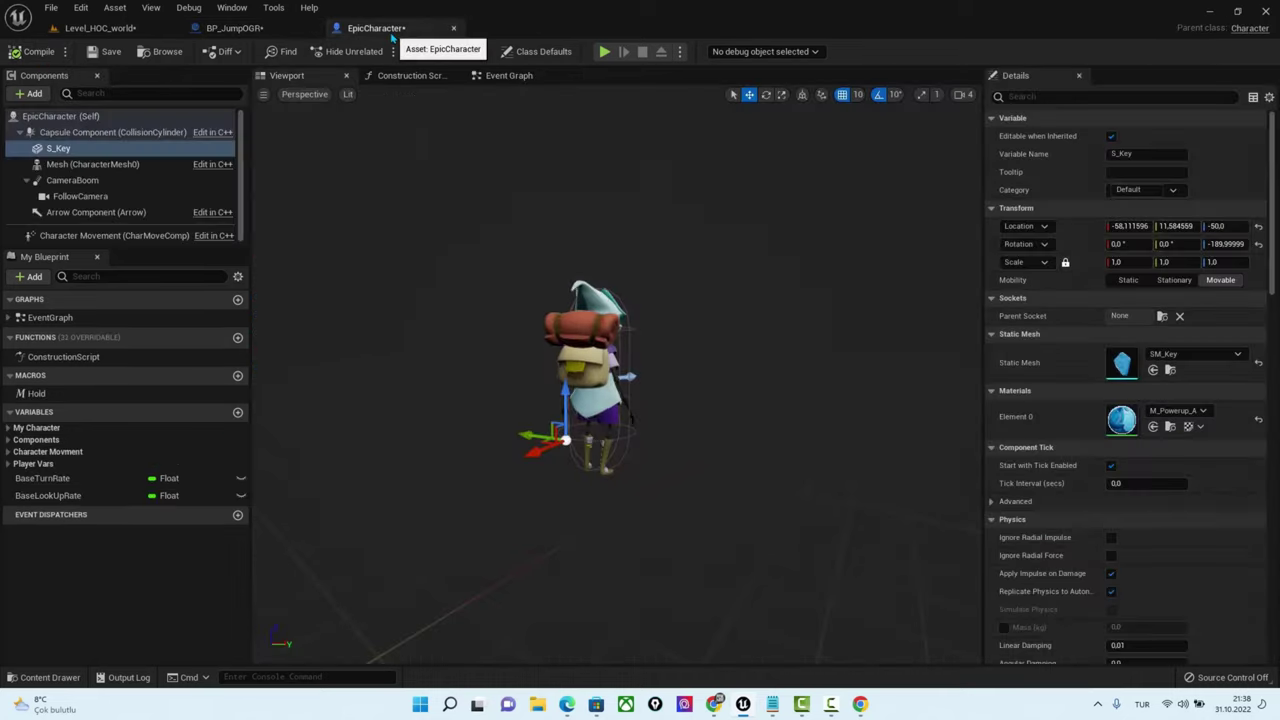
left_click(70, 236)
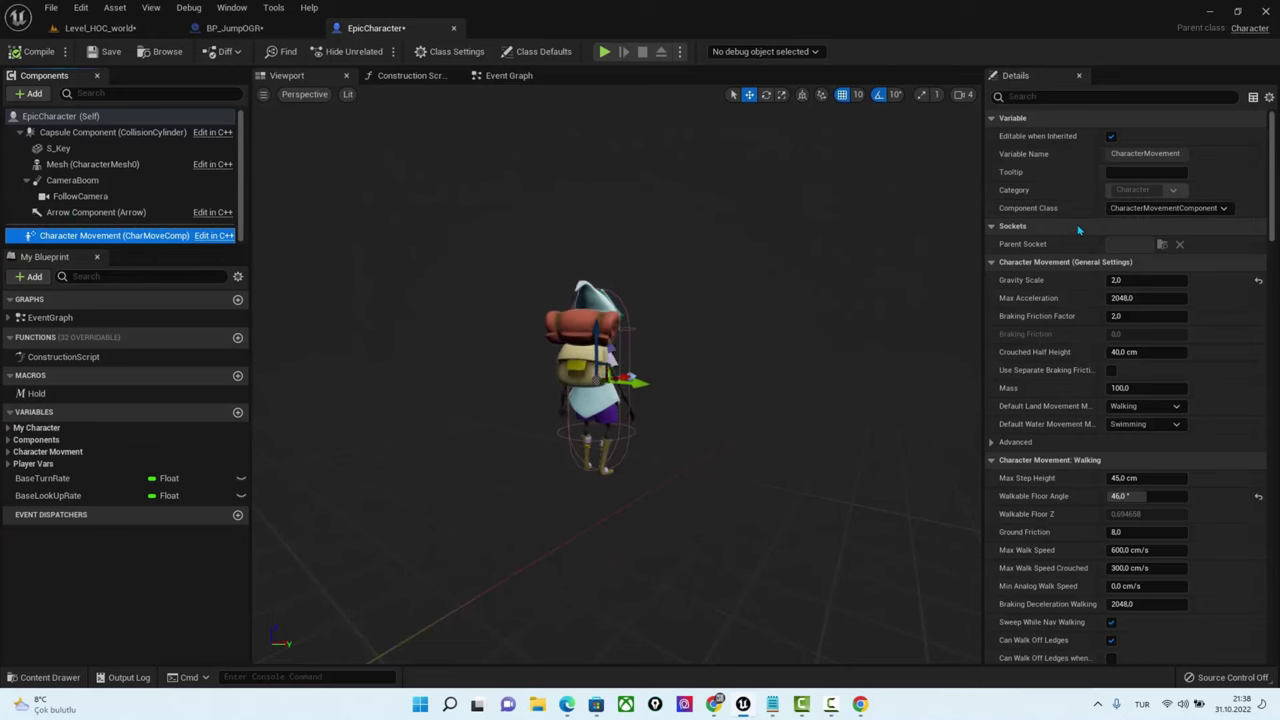
left_click(60, 148)
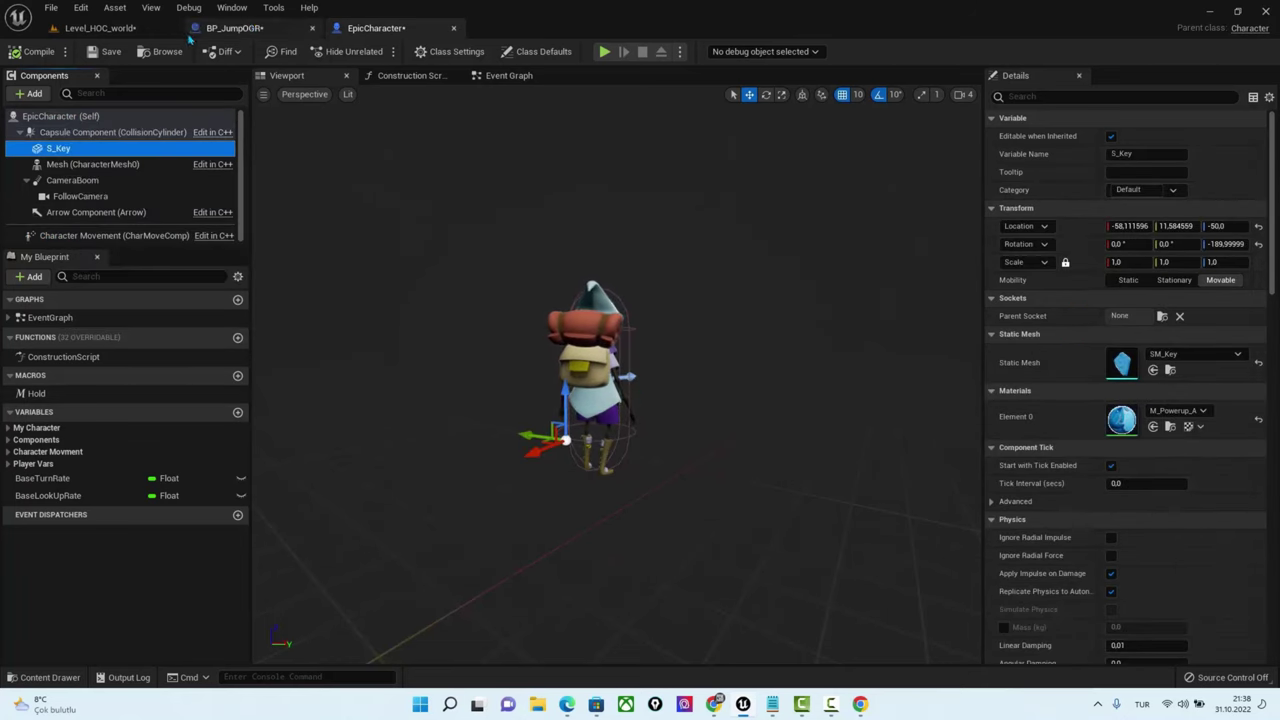
Search 's_key' from the As Epic Character pin and scroll the results, then reopen EpicCharacter
left_click(240, 28)
left_click_drag(598, 315, 909, 486)
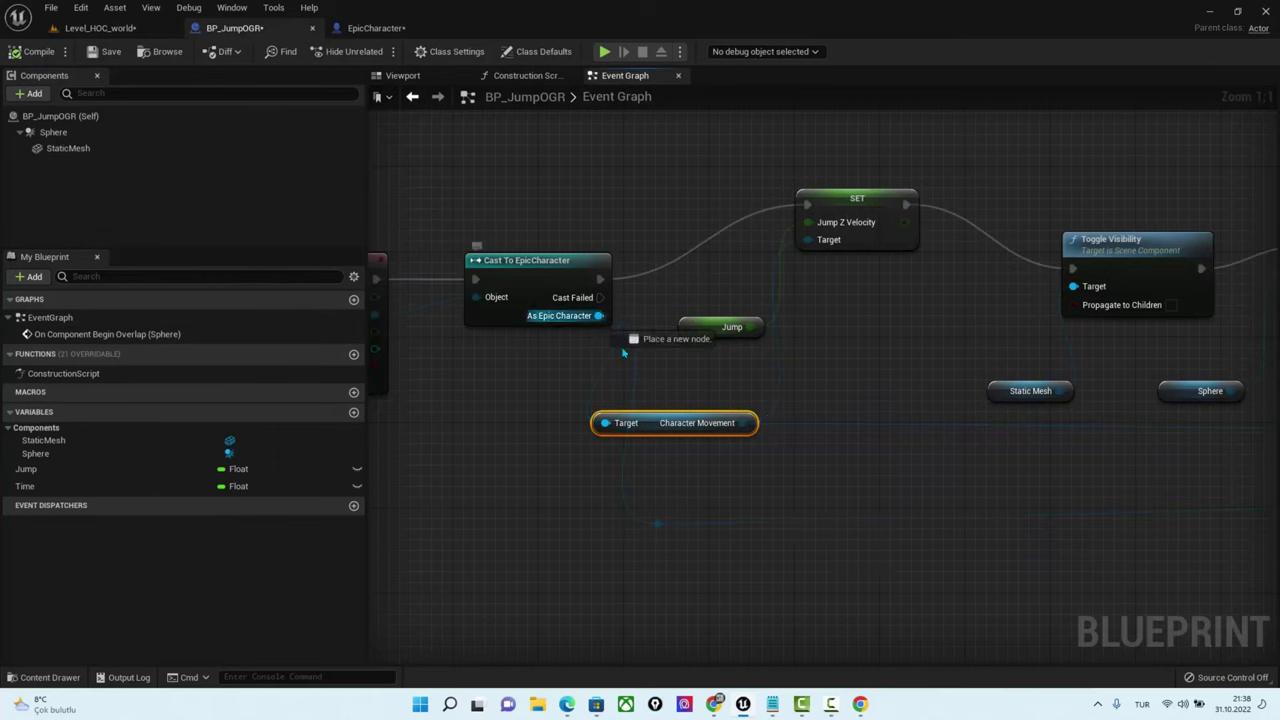
type("s_")
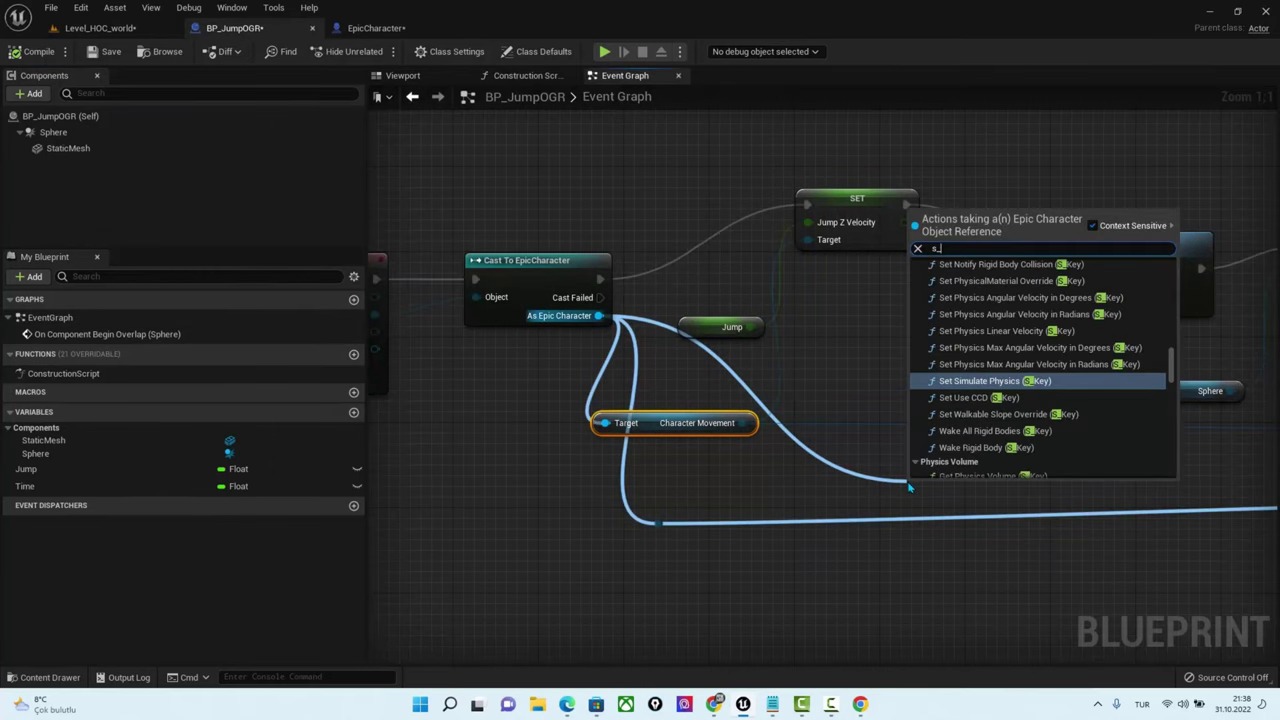
type("key")
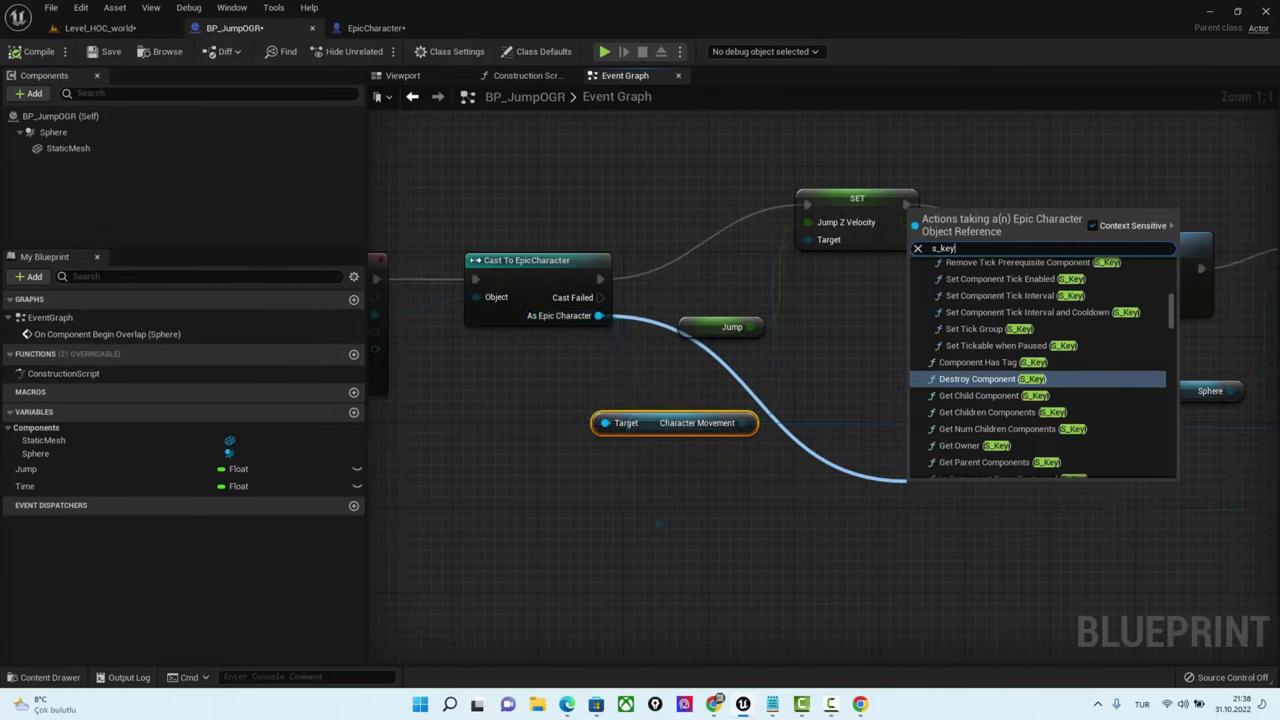
scroll(1027, 380, "up", 5)
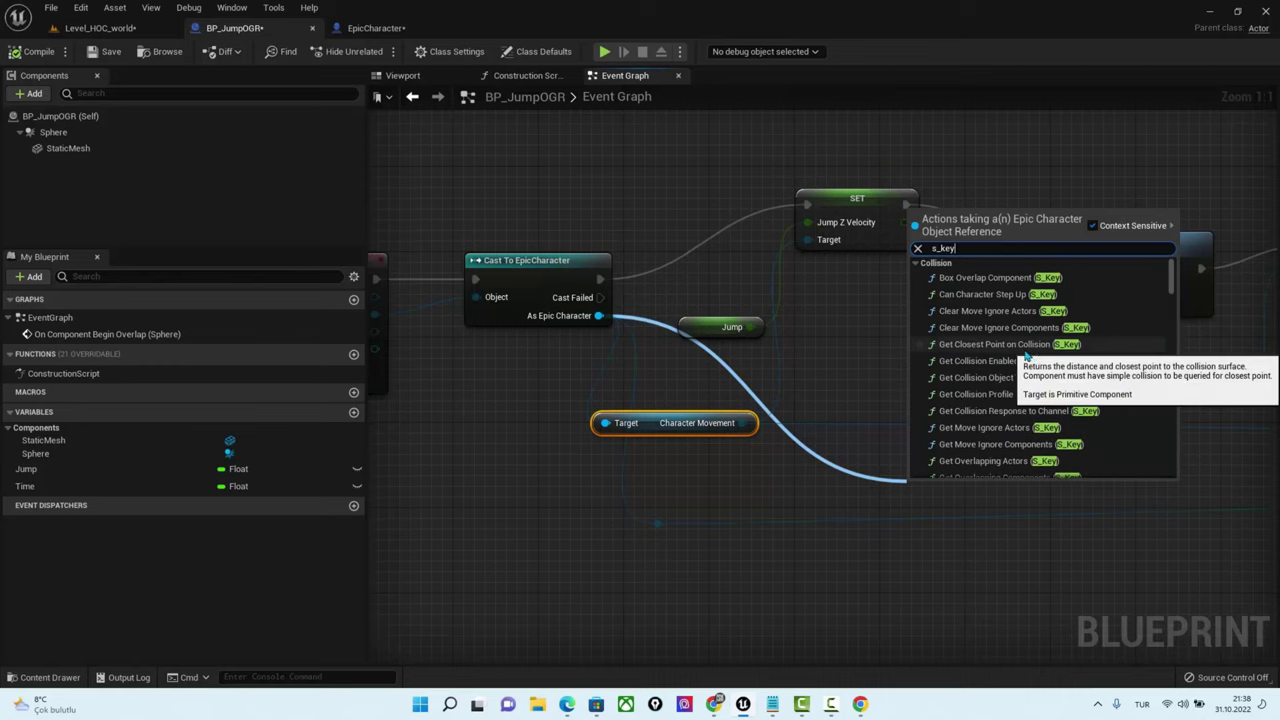
scroll(1030, 360, "down", 3)
scroll(1032, 365, "down", 3)
scroll(1036, 375, "down", 2)
scroll(1038, 378, "down", 2)
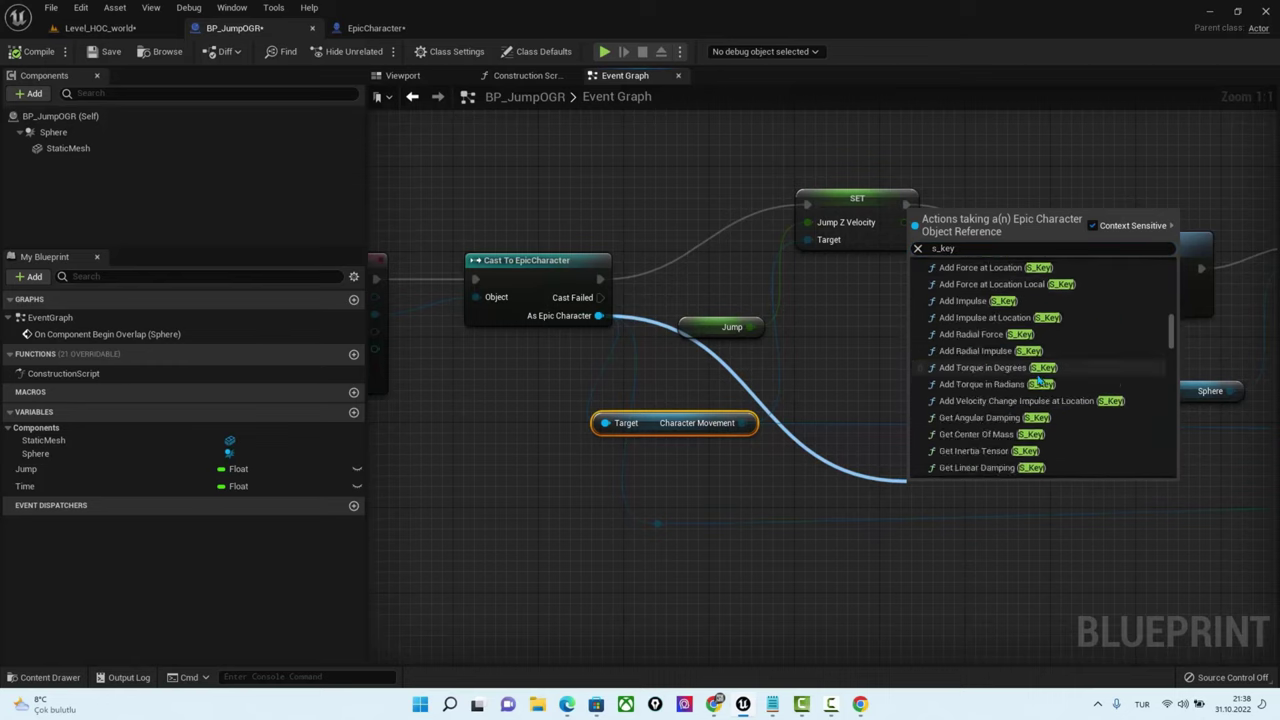
scroll(1038, 378, "down", 2)
scroll(1039, 378, "down", 2)
scroll(1040, 378, "down", 2)
scroll(1040, 378, "down", 2)
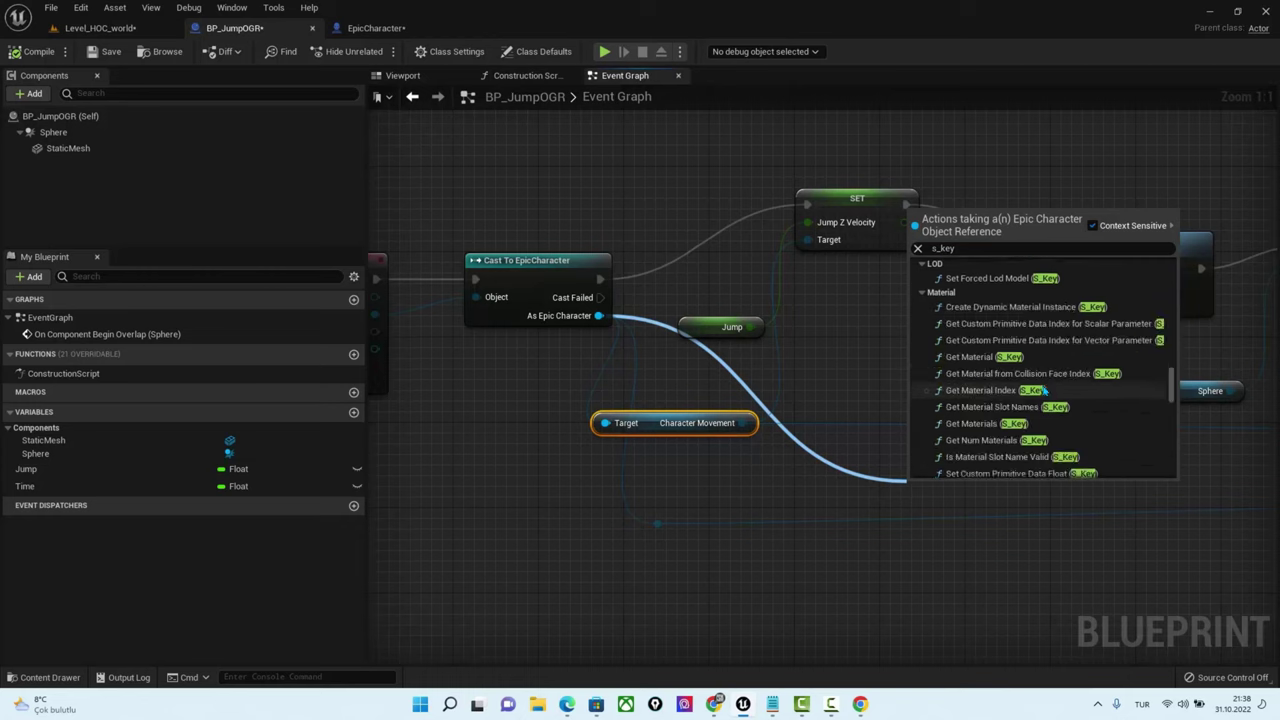
scroll(1041, 380, "down", 2)
scroll(1043, 384, "down", 2)
scroll(1045, 390, "down", 2)
scroll(1045, 390, "down", 2)
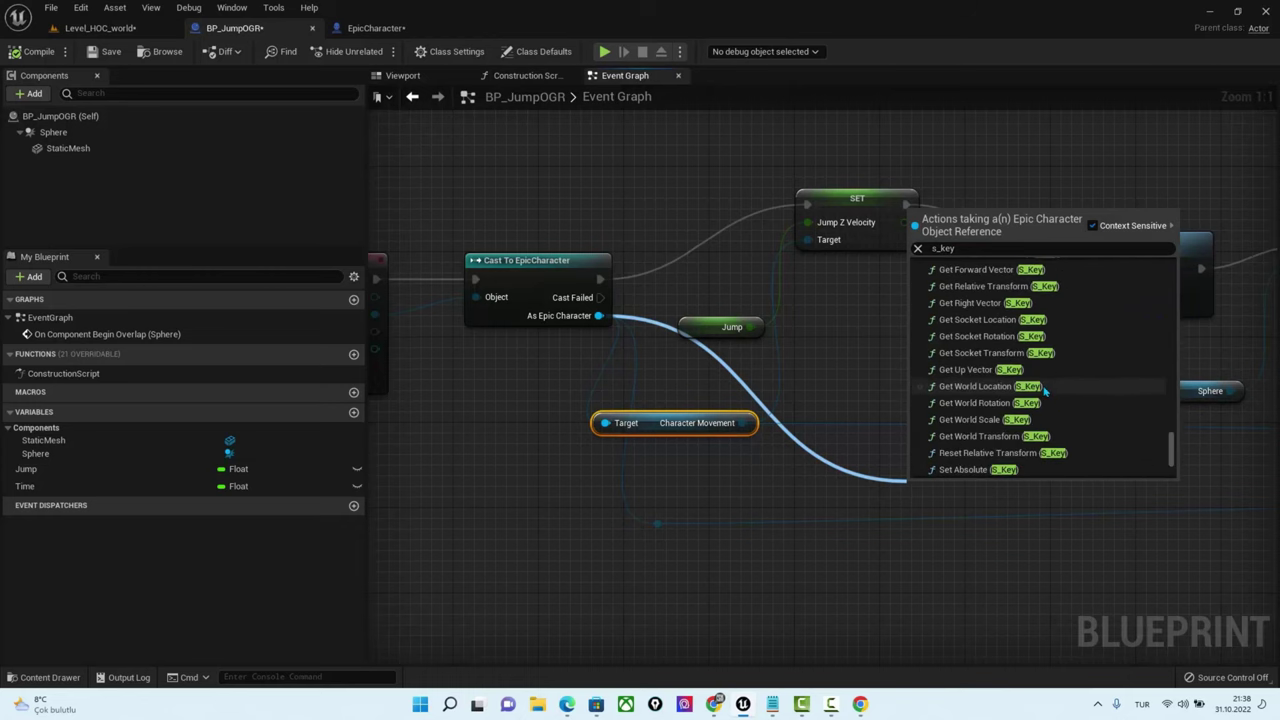
scroll(1045, 390, "down", 2)
scroll(1045, 390, "down", 2)
left_click(370, 28)
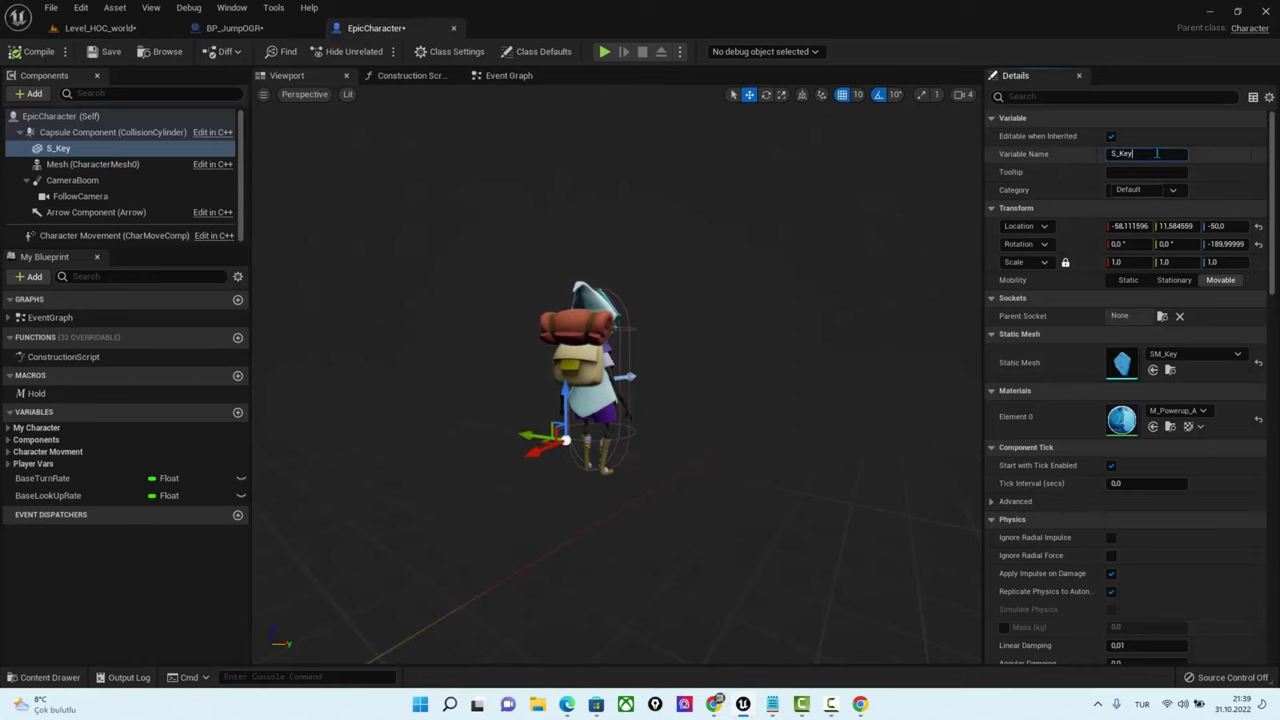
Rename the key component to S_Key111 and compile EpicCharacter
type("111")
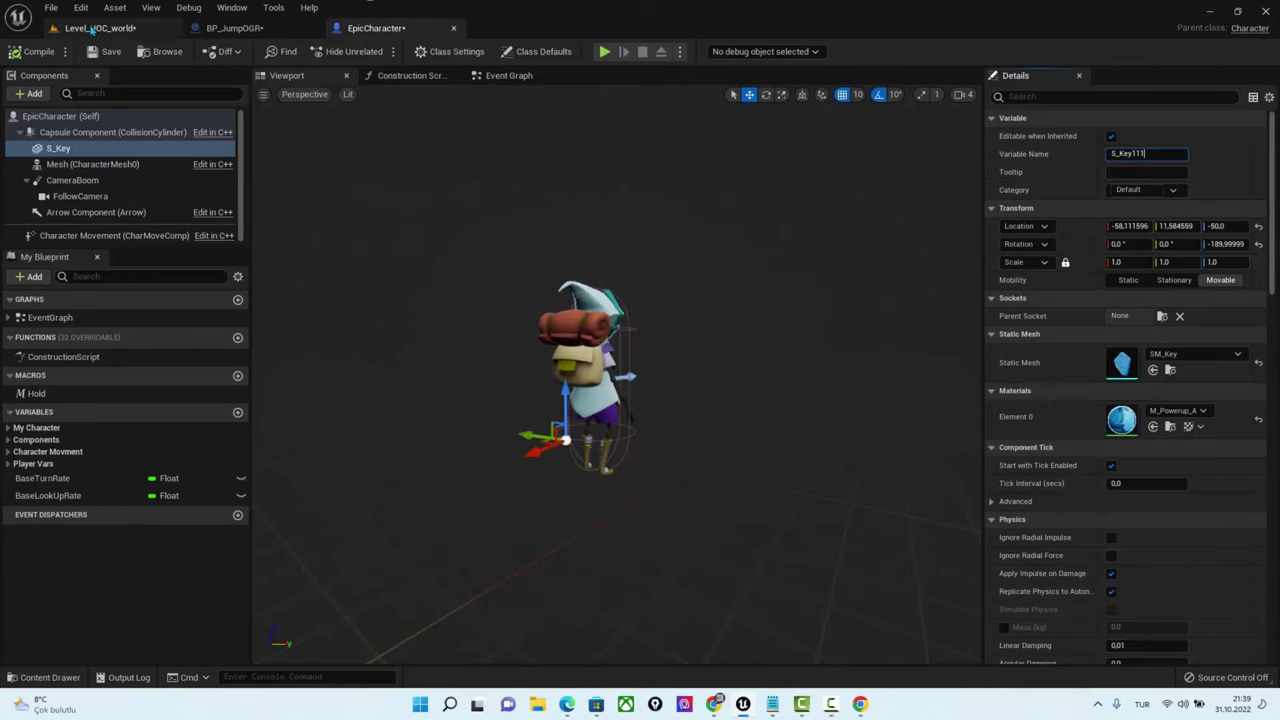
left_click(233, 28)
left_click(372, 28)
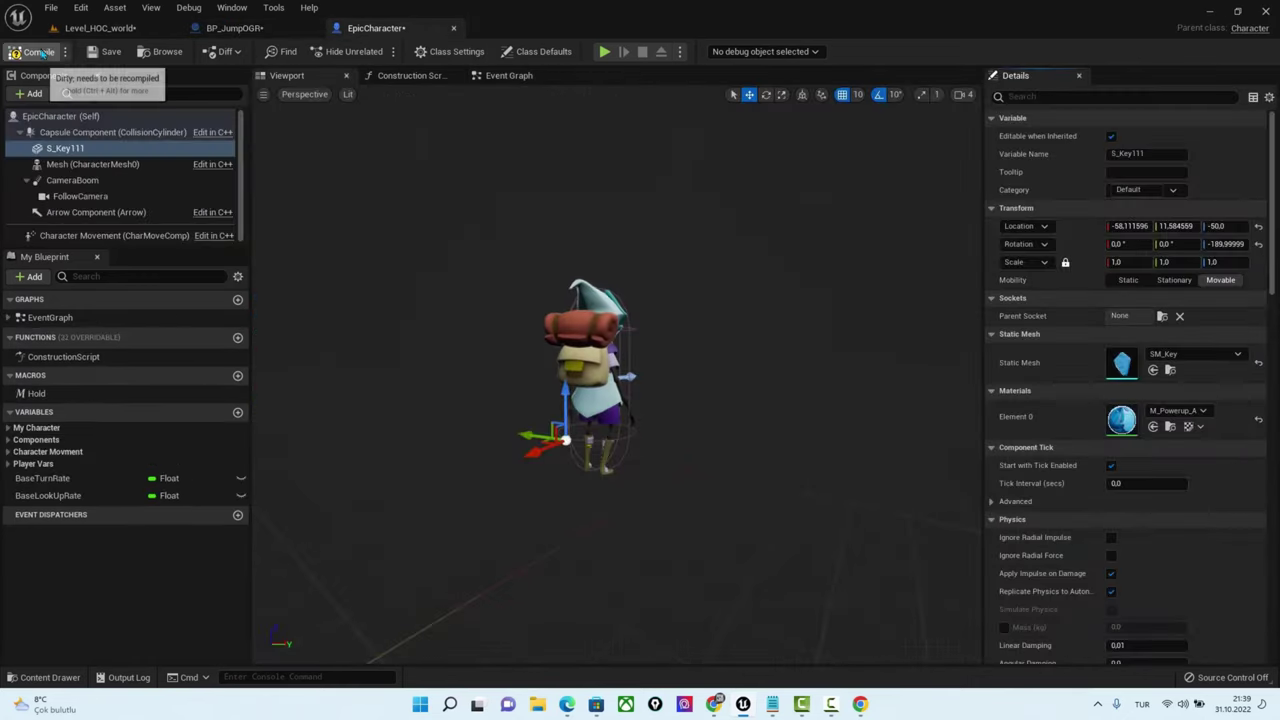
In BP_JumpOGR, add a Set Static Mesh node for S_Key111 from As Epic Character
left_click(233, 28)
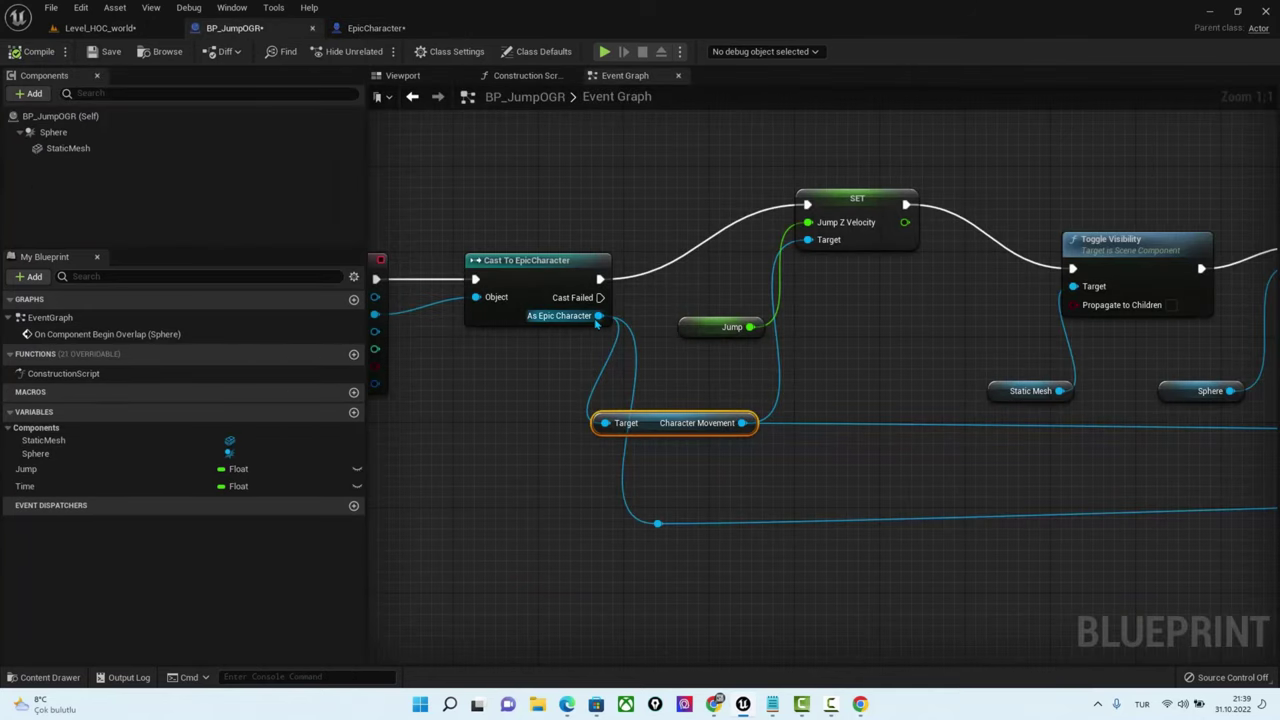
left_click_drag(598, 316, 833, 388)
type("s_")
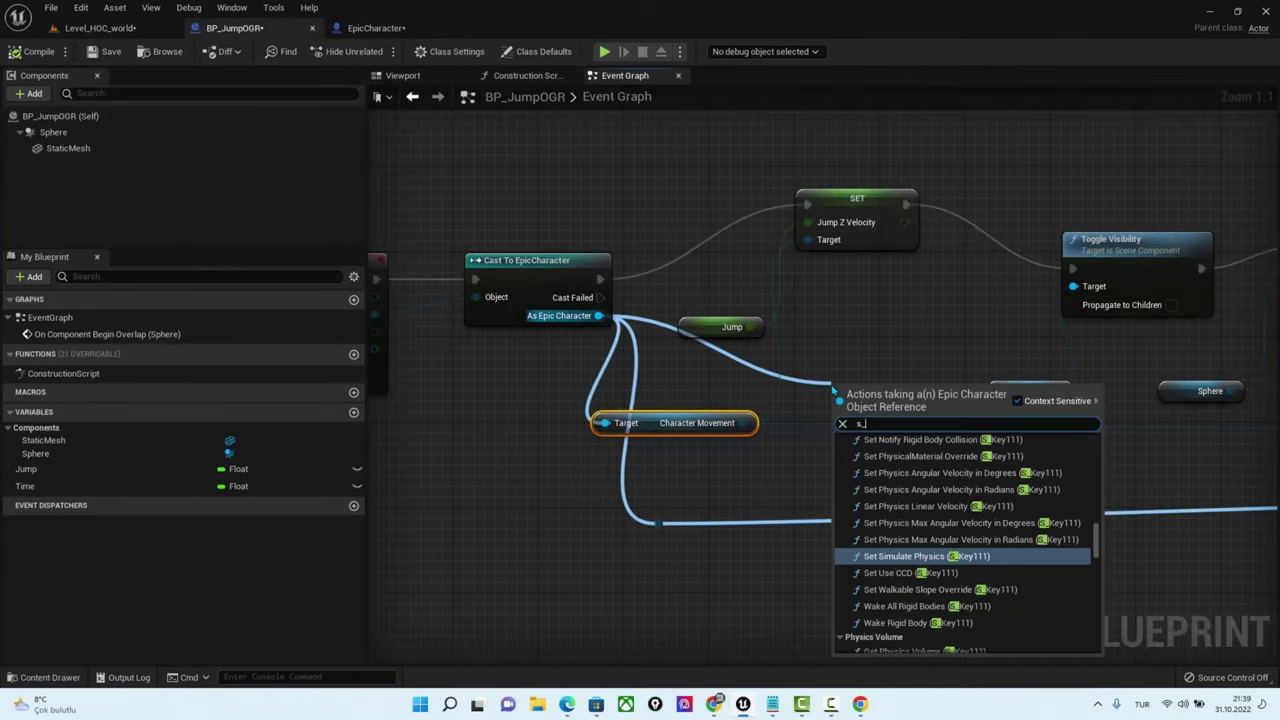
type("key111")
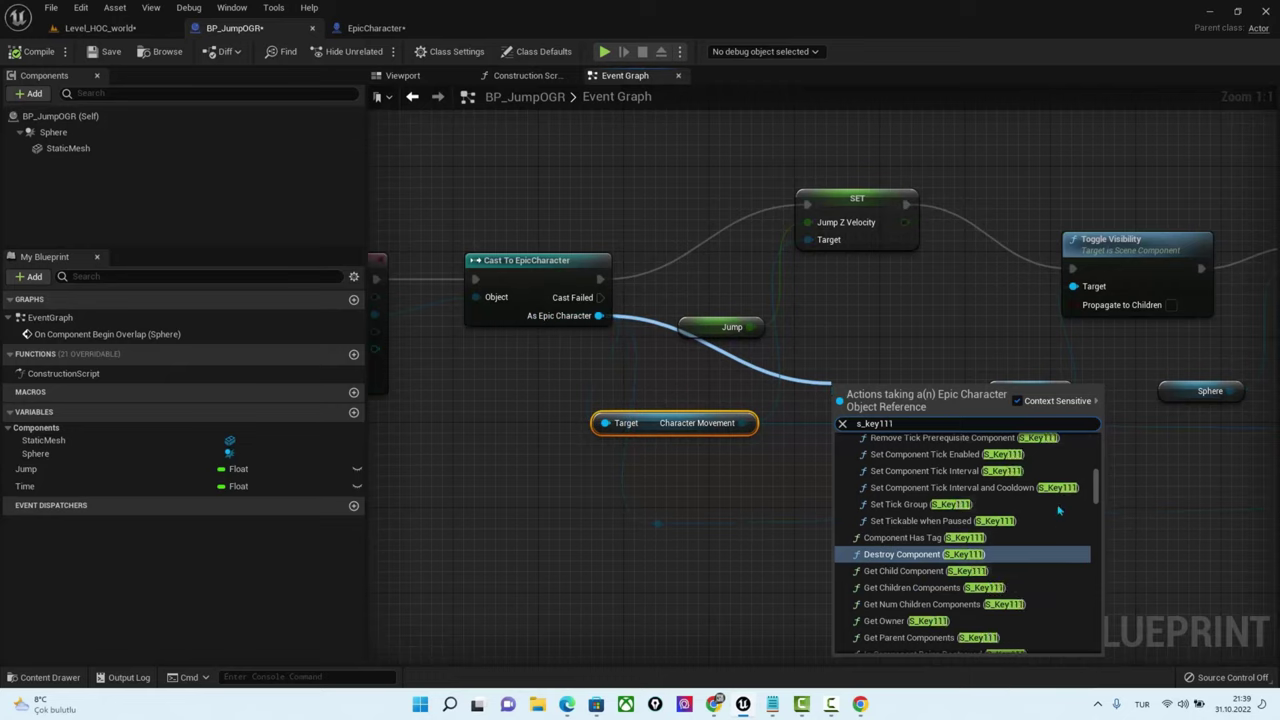
scroll(1059, 511, "up", 3)
scroll(1059, 515, "down", 2)
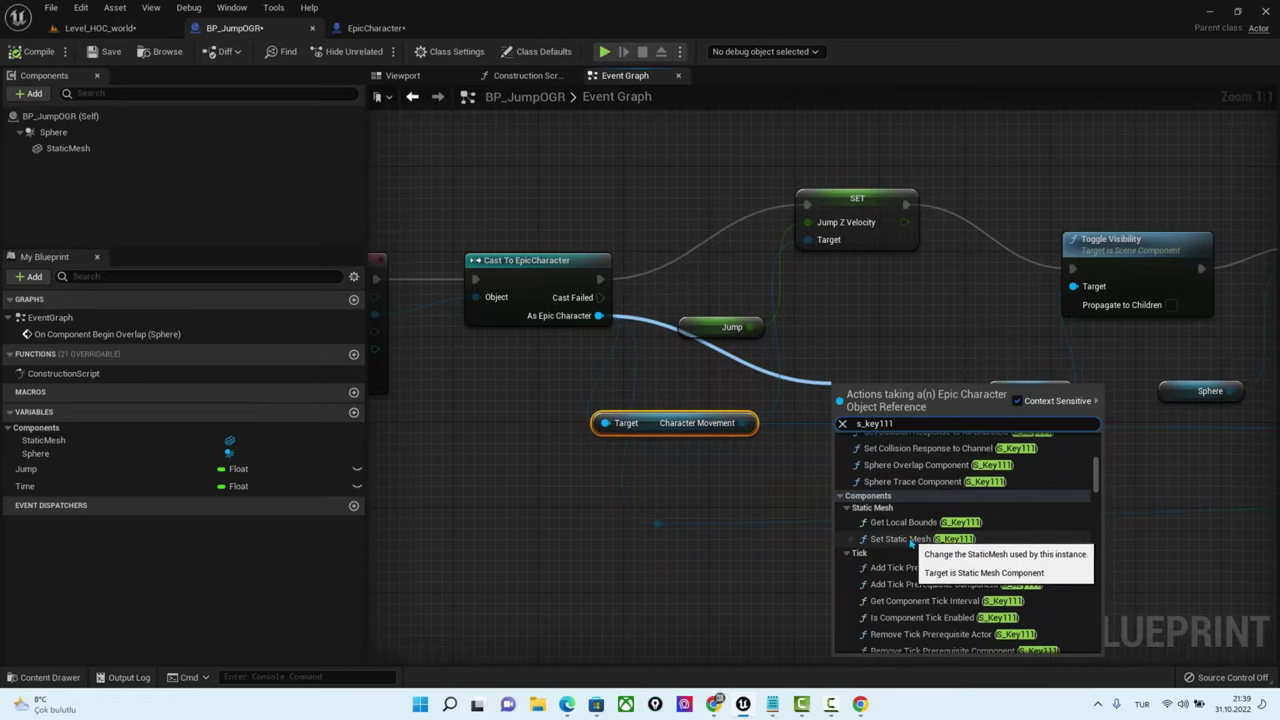
left_click(911, 540)
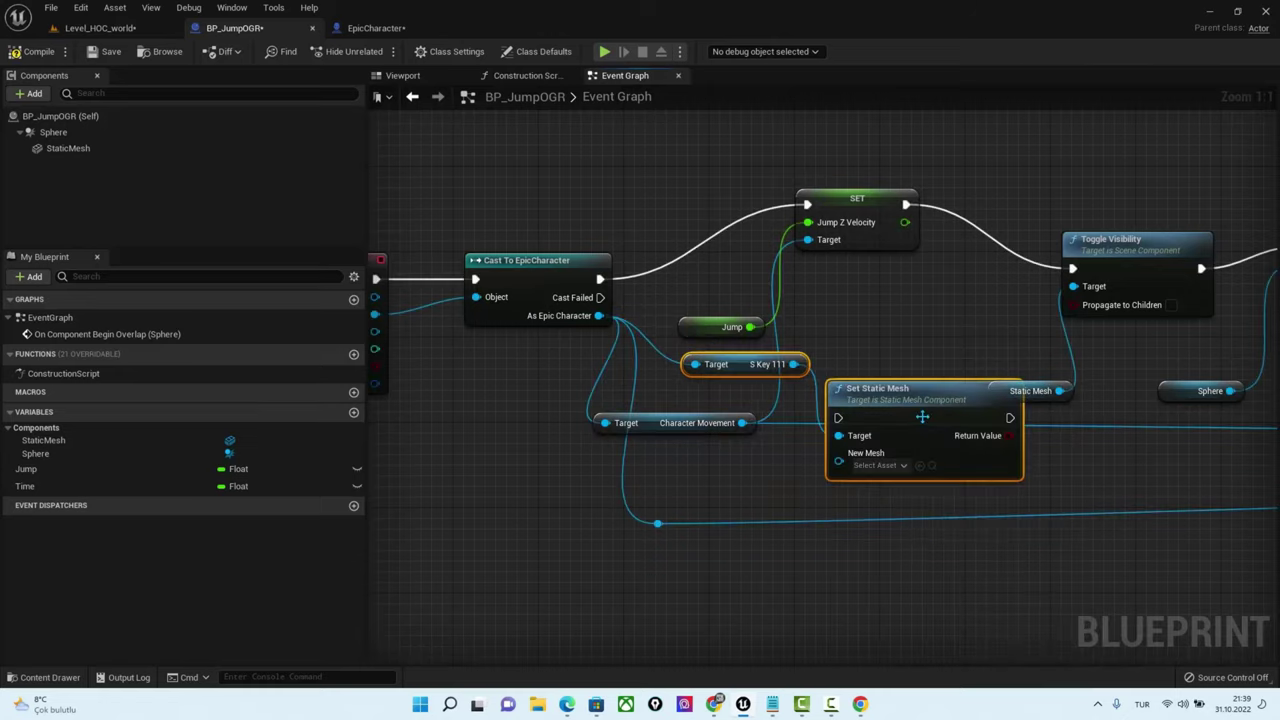
Delete the Set Static Mesh node and its S Key 111 getter
left_click_drag(927, 393, 955, 299)
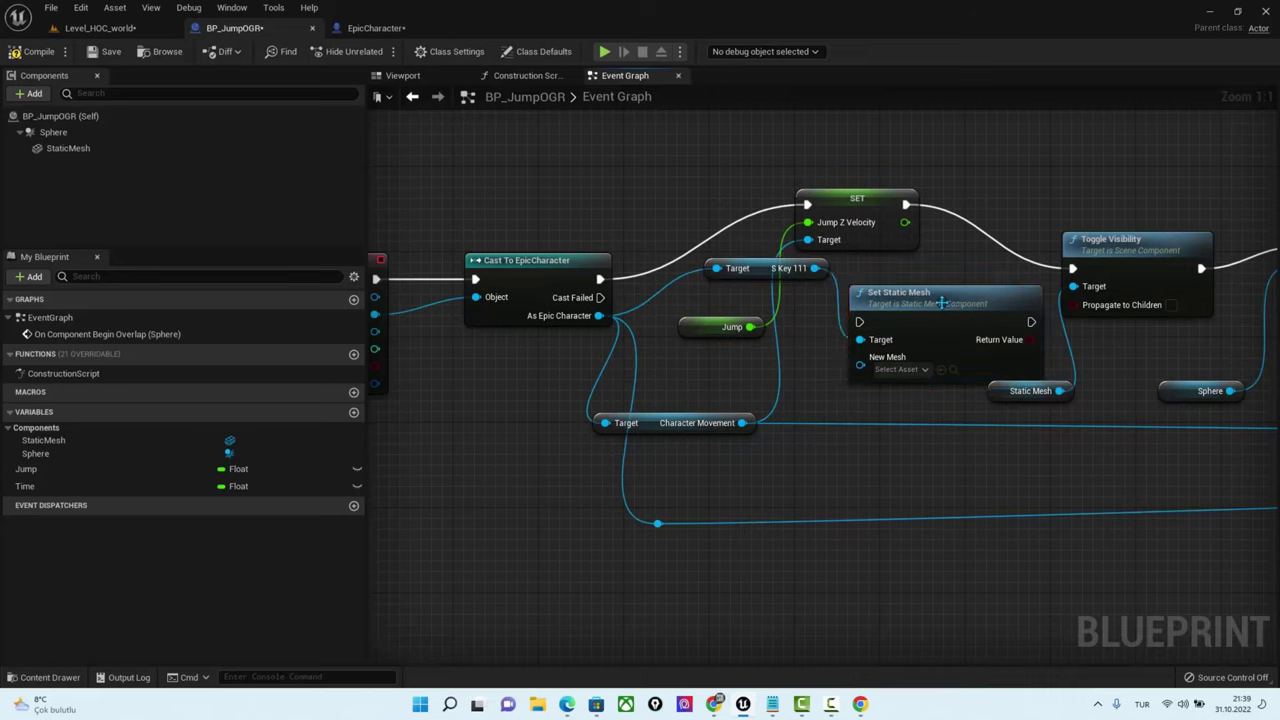
left_click(941, 302)
key("Delete")
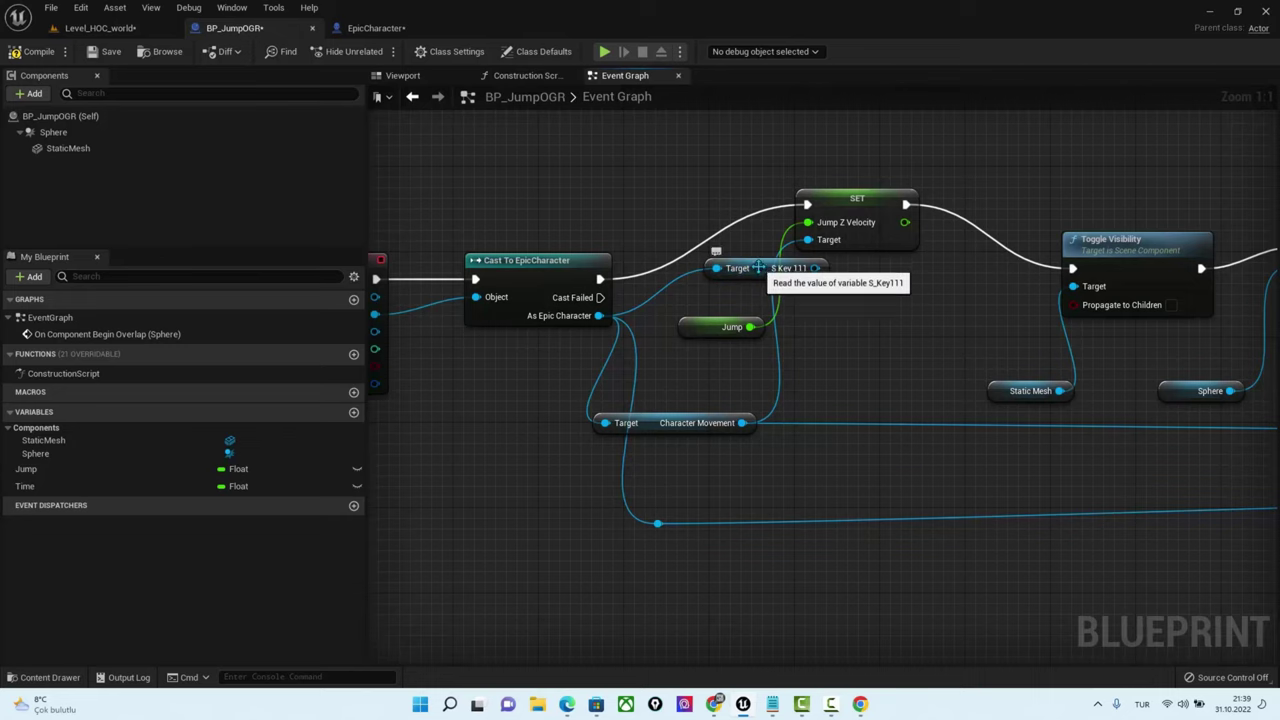
left_click_drag(757, 270, 795, 394)
key("Delete")
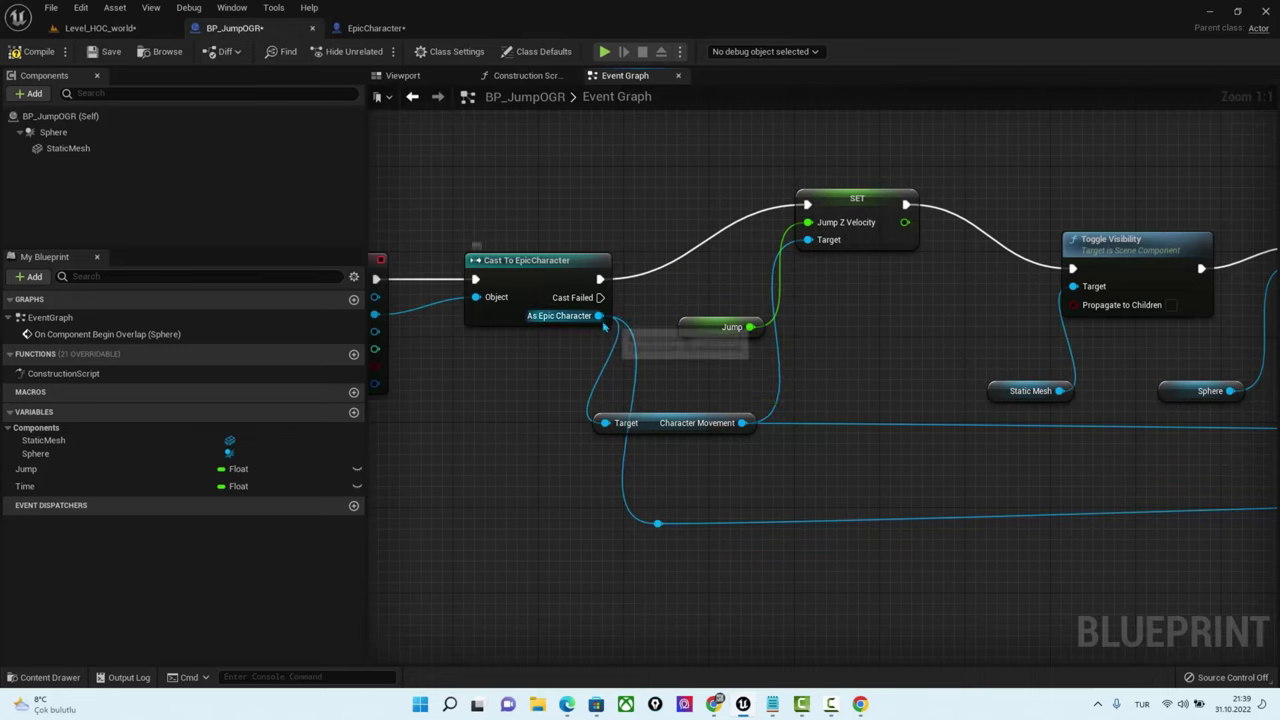
From As Epic Character, search 'set_k' and add a Set Static Mesh node for S_Key111
left_click_drag(598, 315, 860, 378)
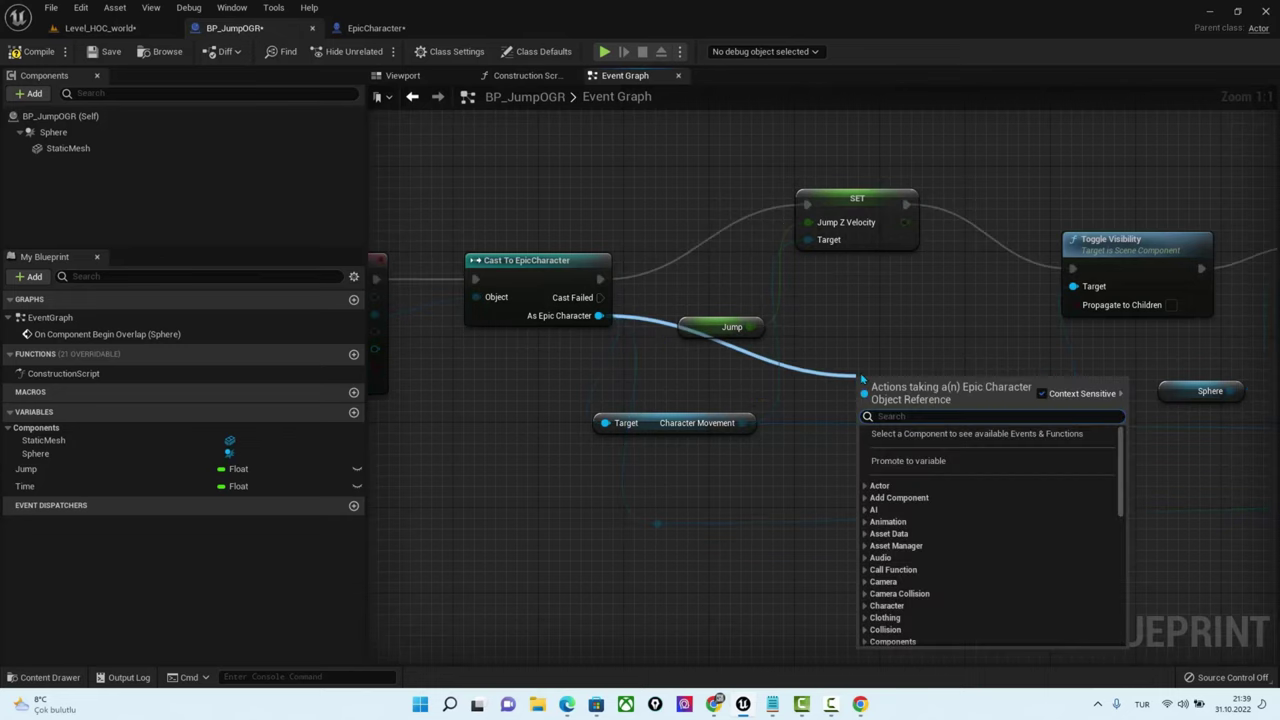
type("set")
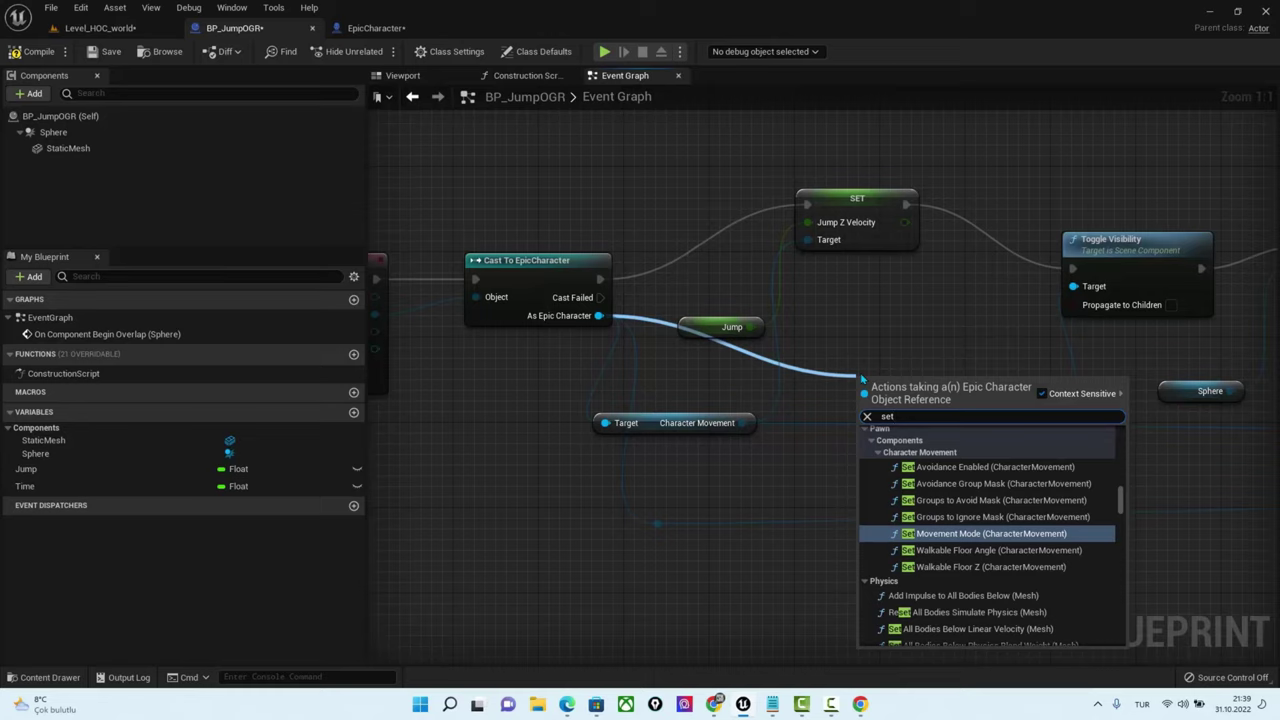
type("_ke")
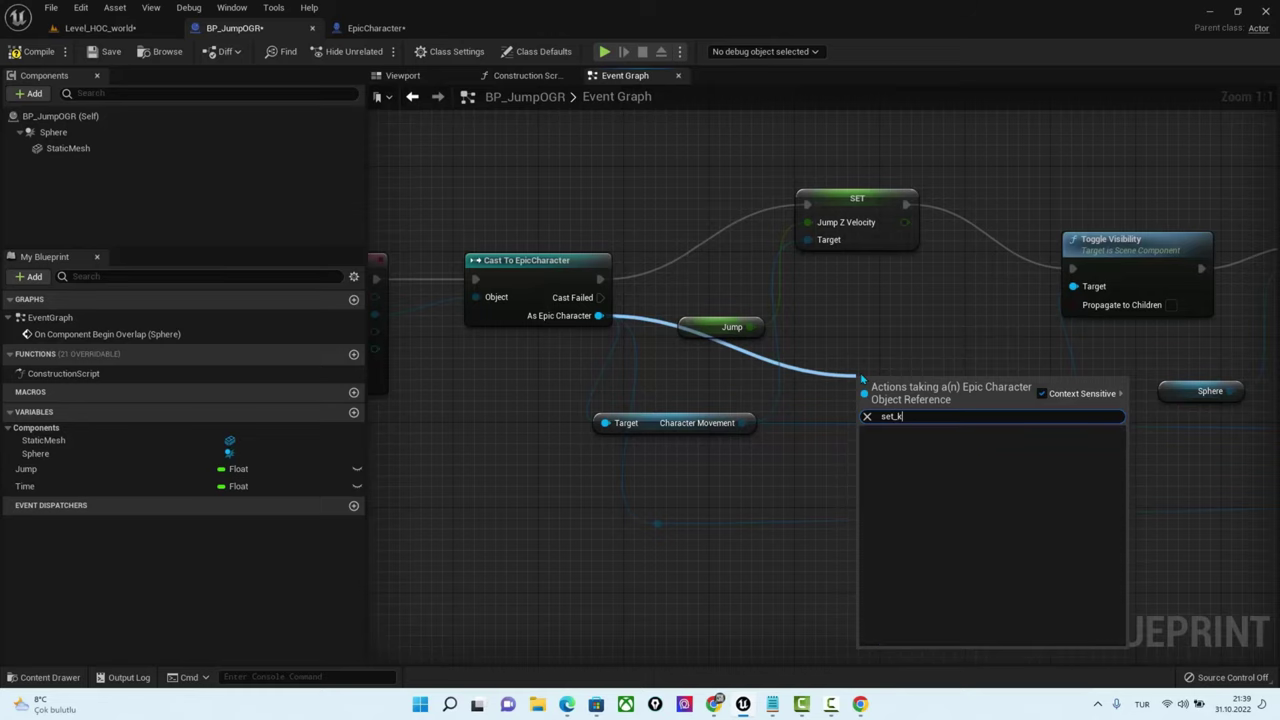
key("BackSpace")
key("BackSpace")
key("BackSpace")
key("BackSpace")
type("_k")
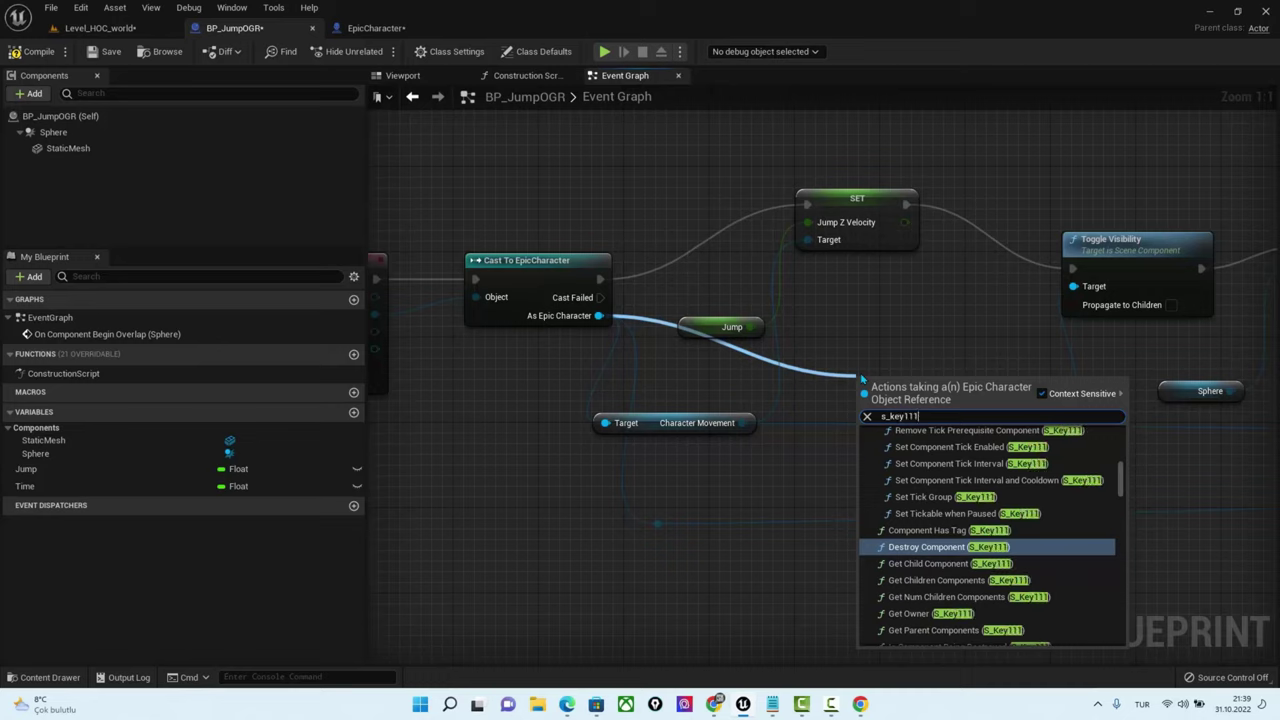
scroll(957, 480, "up", 3)
scroll(960, 490, "up", 3)
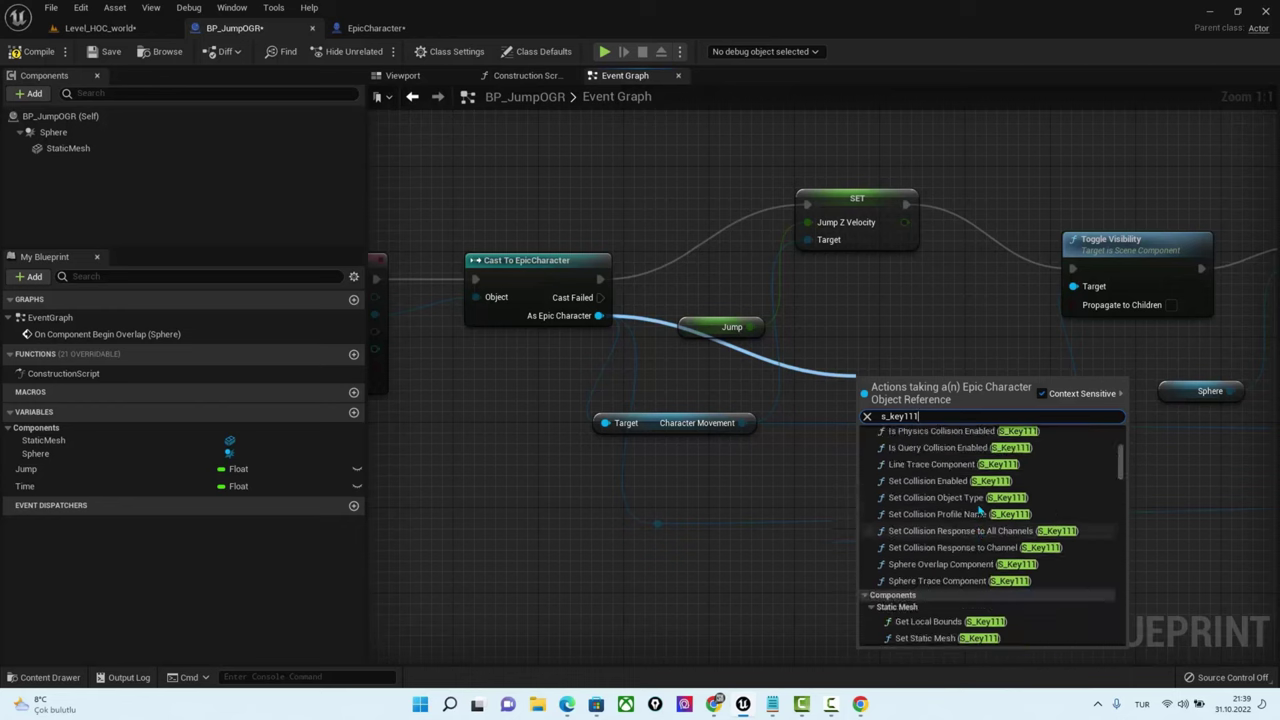
scroll(970, 500, "up", 2)
scroll(979, 510, "down", 2)
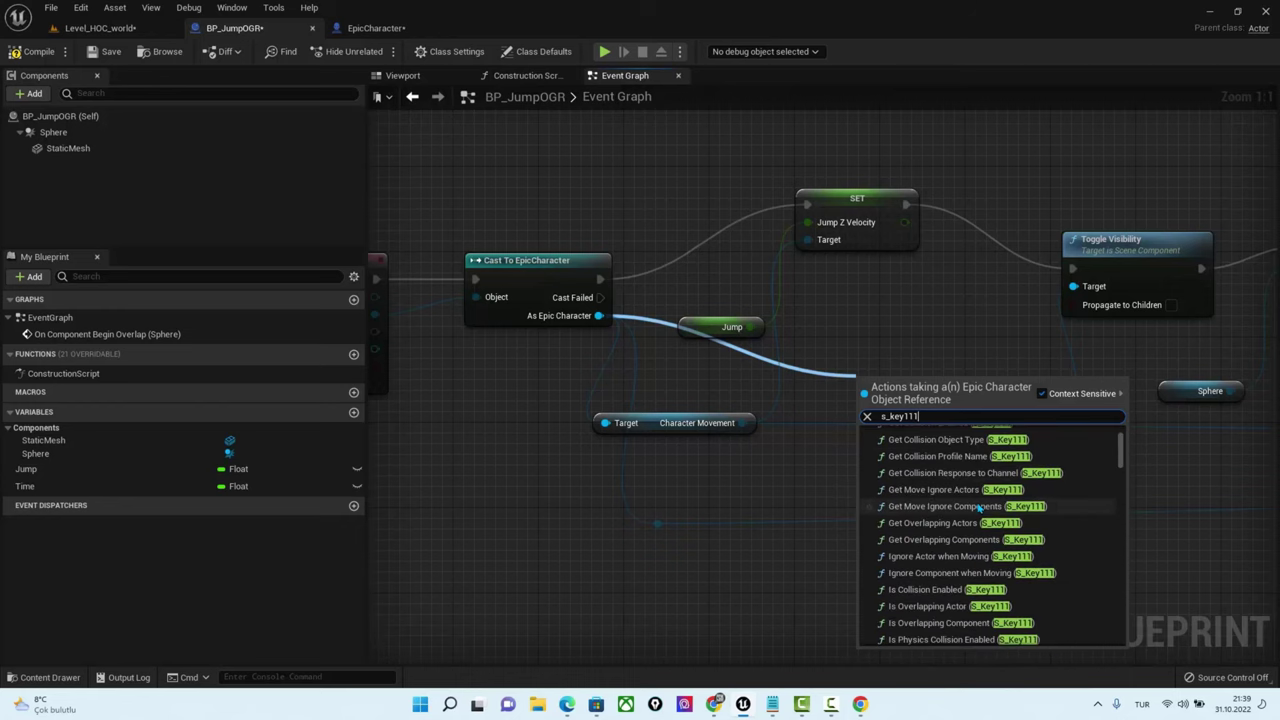
scroll(979, 508, "down", 2)
scroll(979, 508, "down", 1)
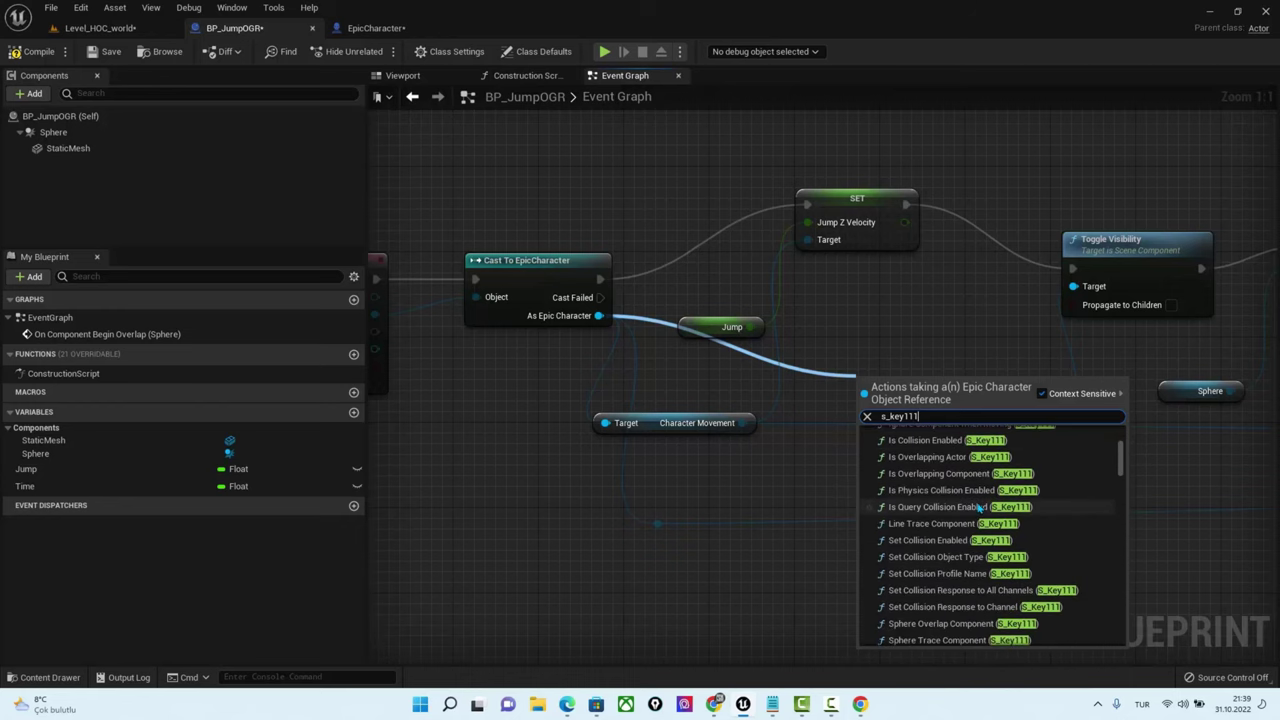
scroll(979, 509, "down", 2)
scroll(979, 509, "down", 1)
scroll(979, 509, "down", 1)
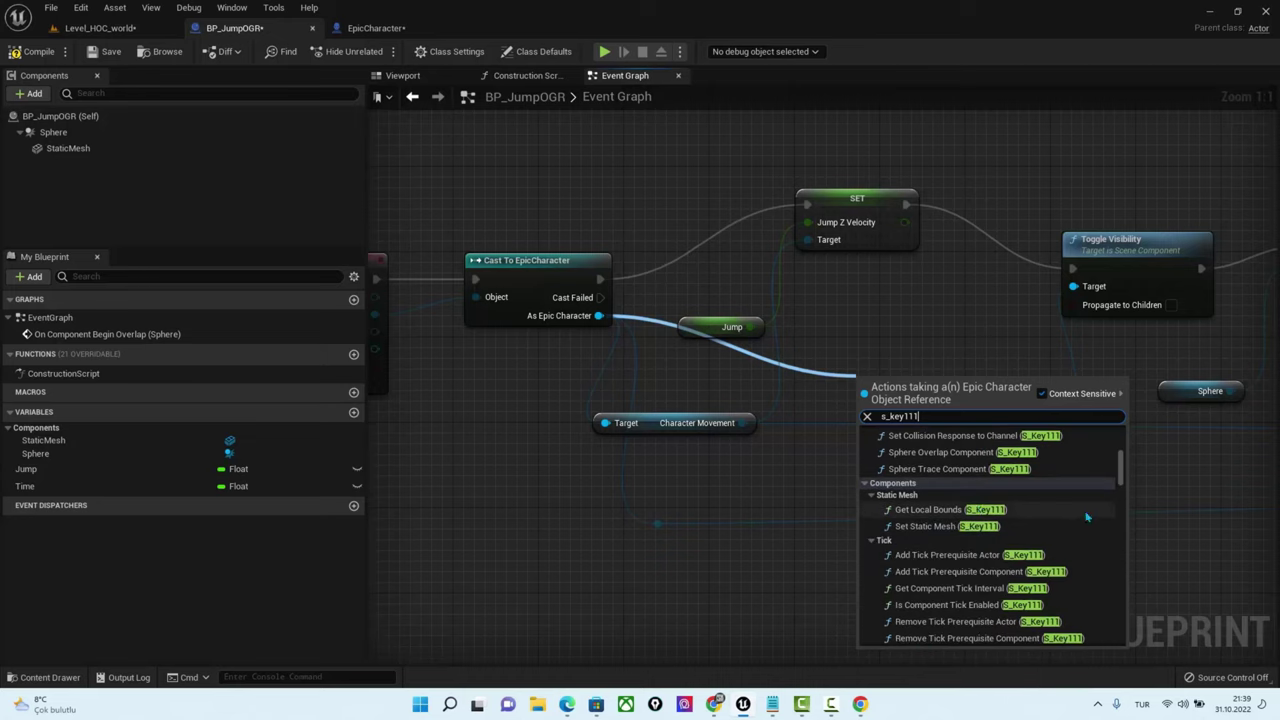
scroll(1023, 516, "down", 1)
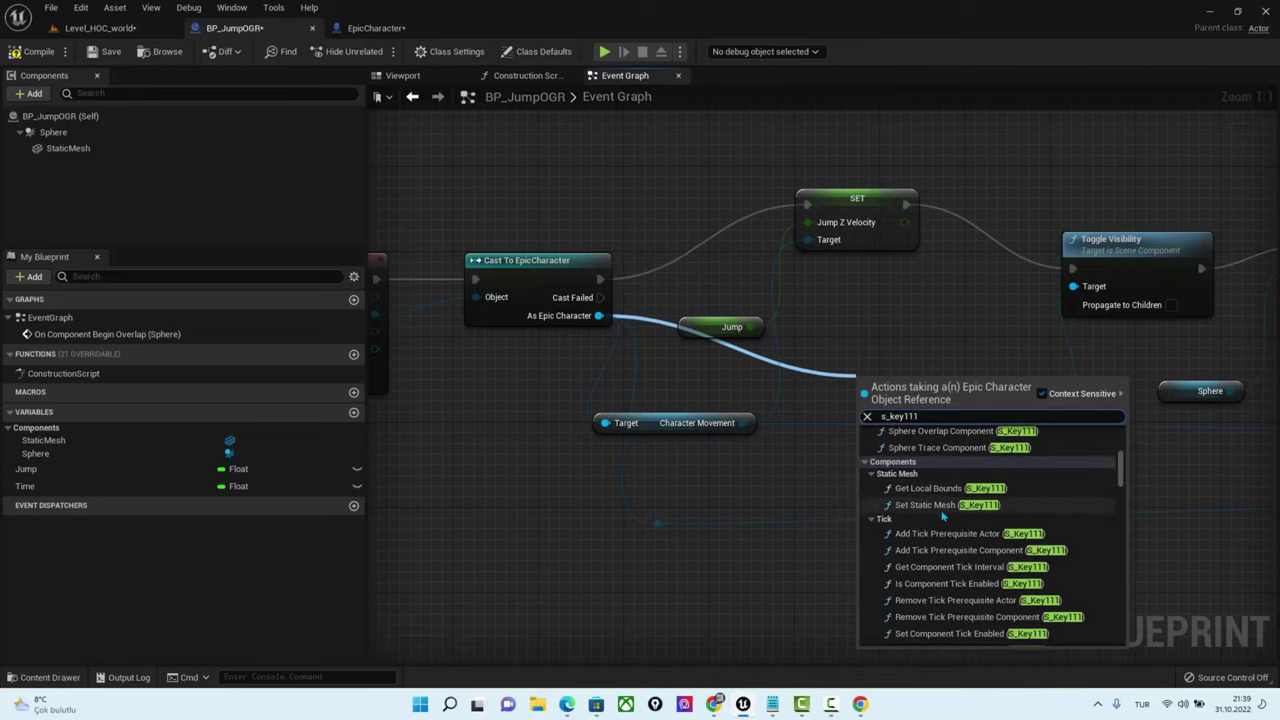
left_click(945, 505)
Route SET's execution into the new Set Static Mesh and tidy the node positions
mouse_move(958, 430)
left_mouse_down()
mouse_move(926, 302)
mouse_move(879, 268)
left_mouse_up()
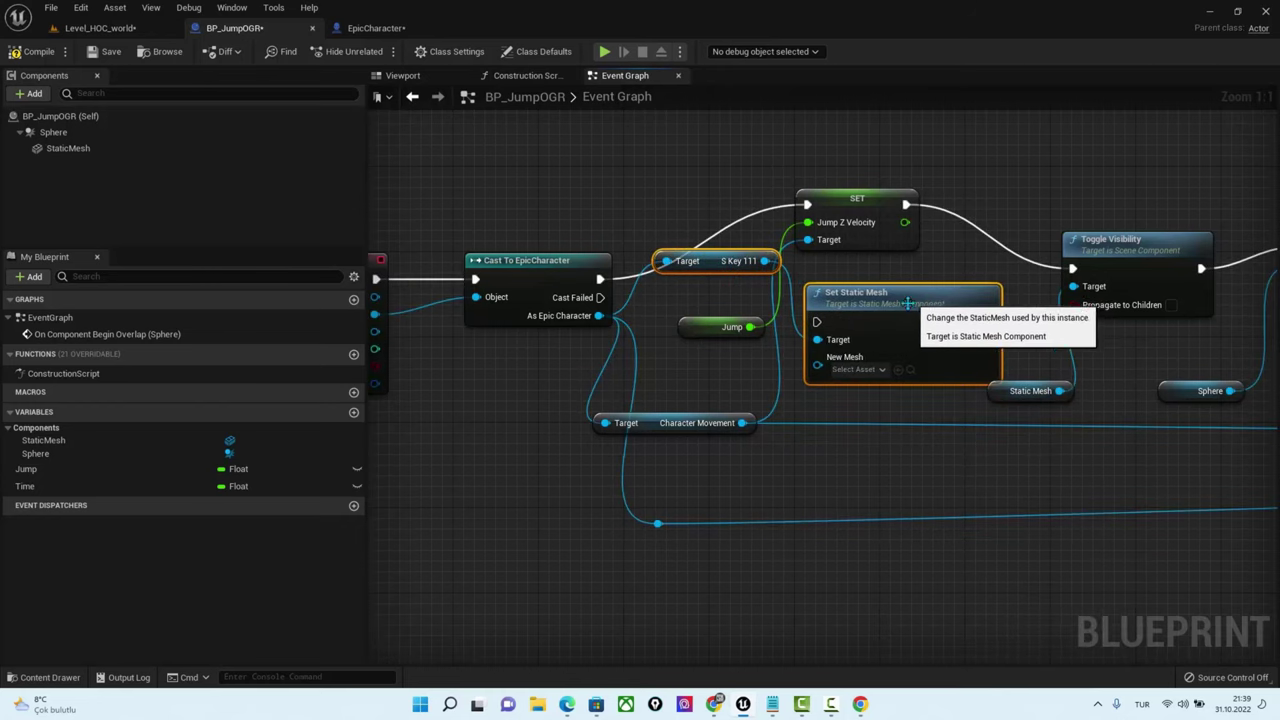
left_click_drag(905, 205, 817, 321)
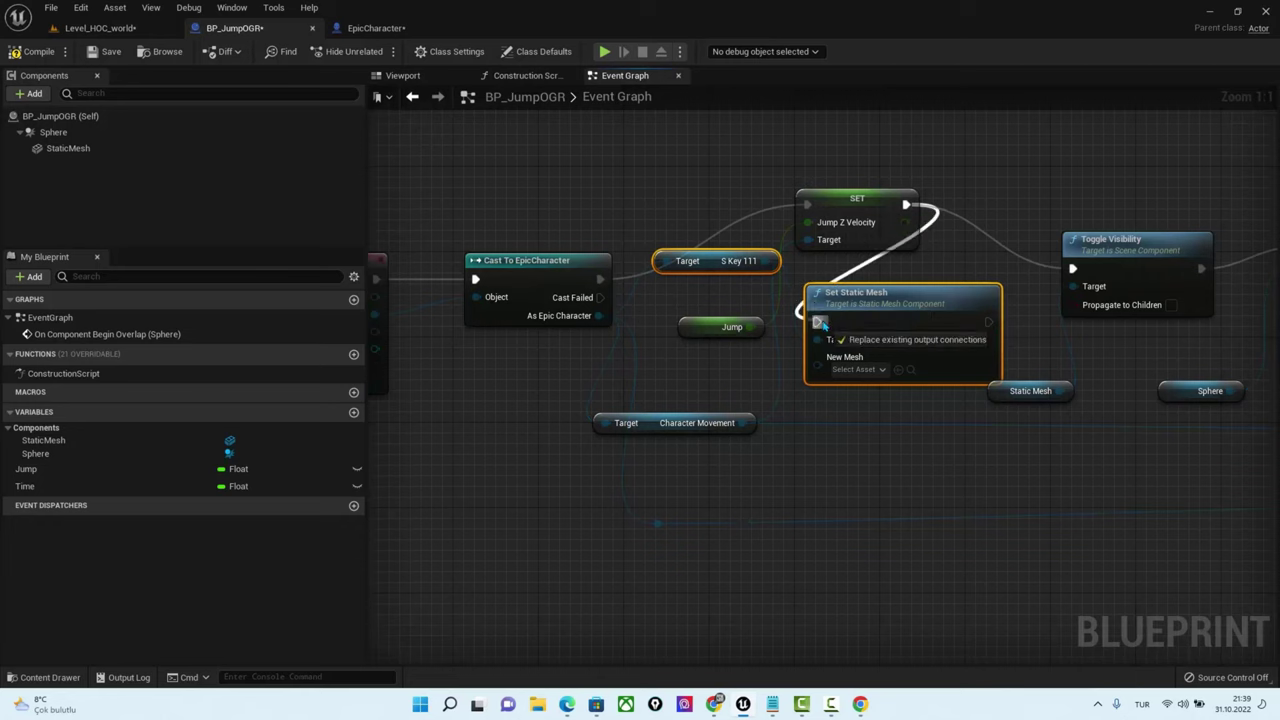
right_click_drag(956, 305, 844, 285)
left_click_drag(768, 178, 693, 135)
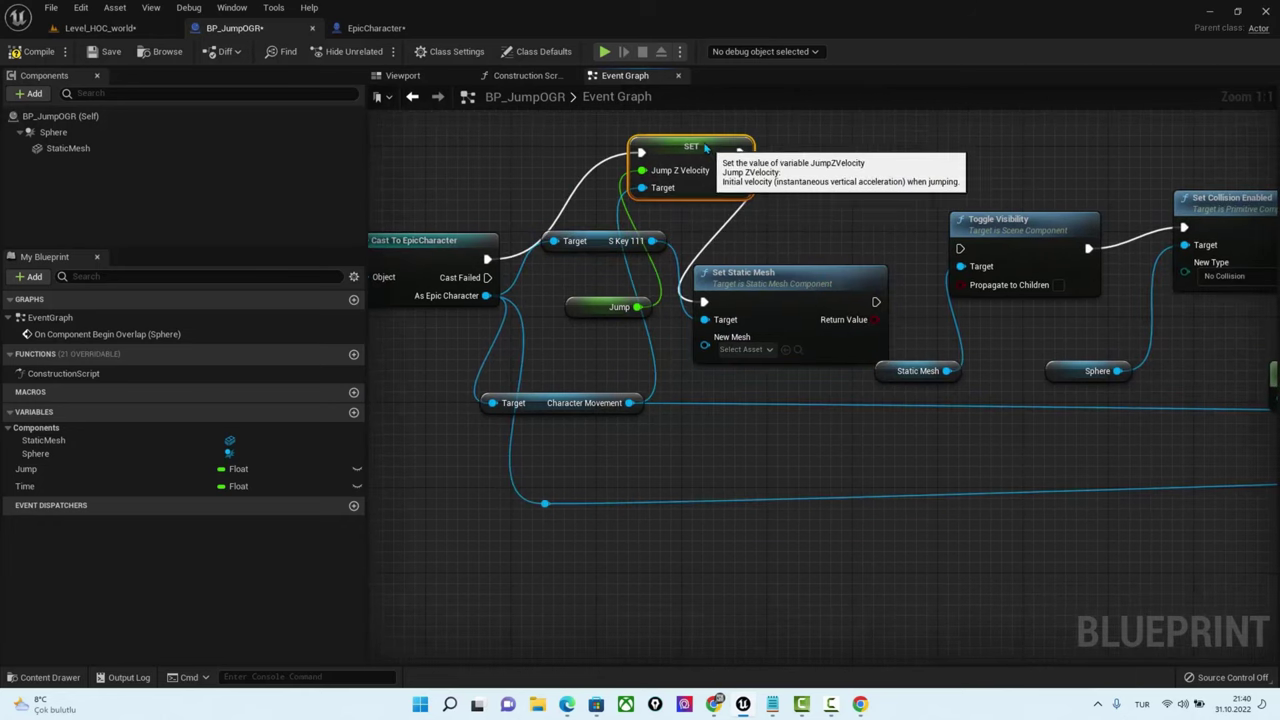
Check Set Static Mesh's mesh asset choices, then delete the node again
left_click(758, 352)
left_click(808, 284)
left_click(808, 284)
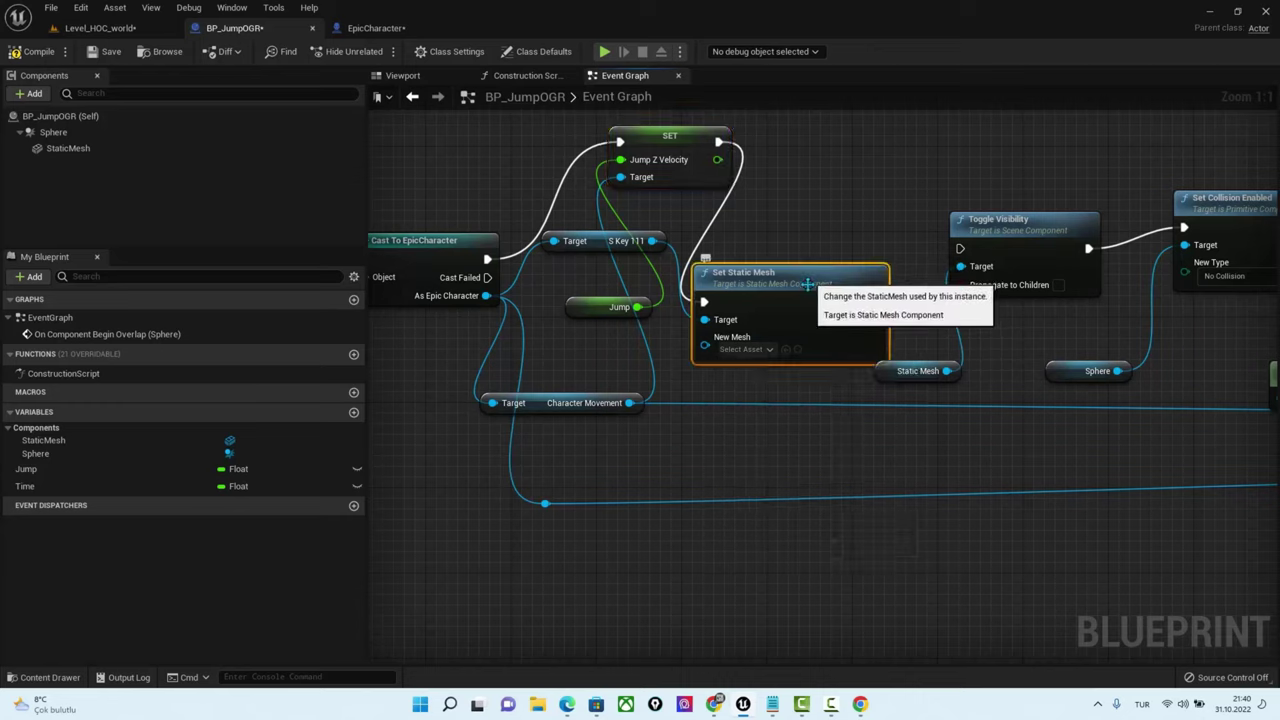
key("Delete")
Add a Toggle Visibility on S Key 111 via 'tog', chained from SET into the existing one
left_click_drag(653, 241, 752, 280)
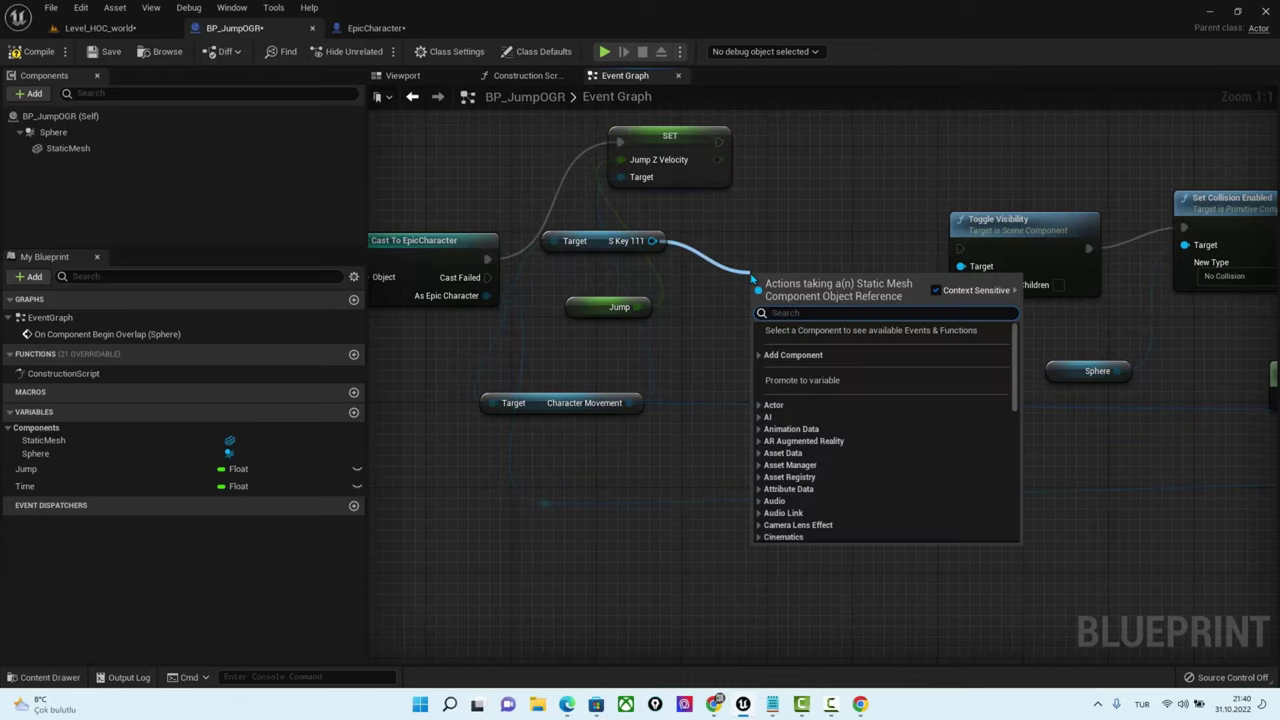
type("too")
key("BackSpace")
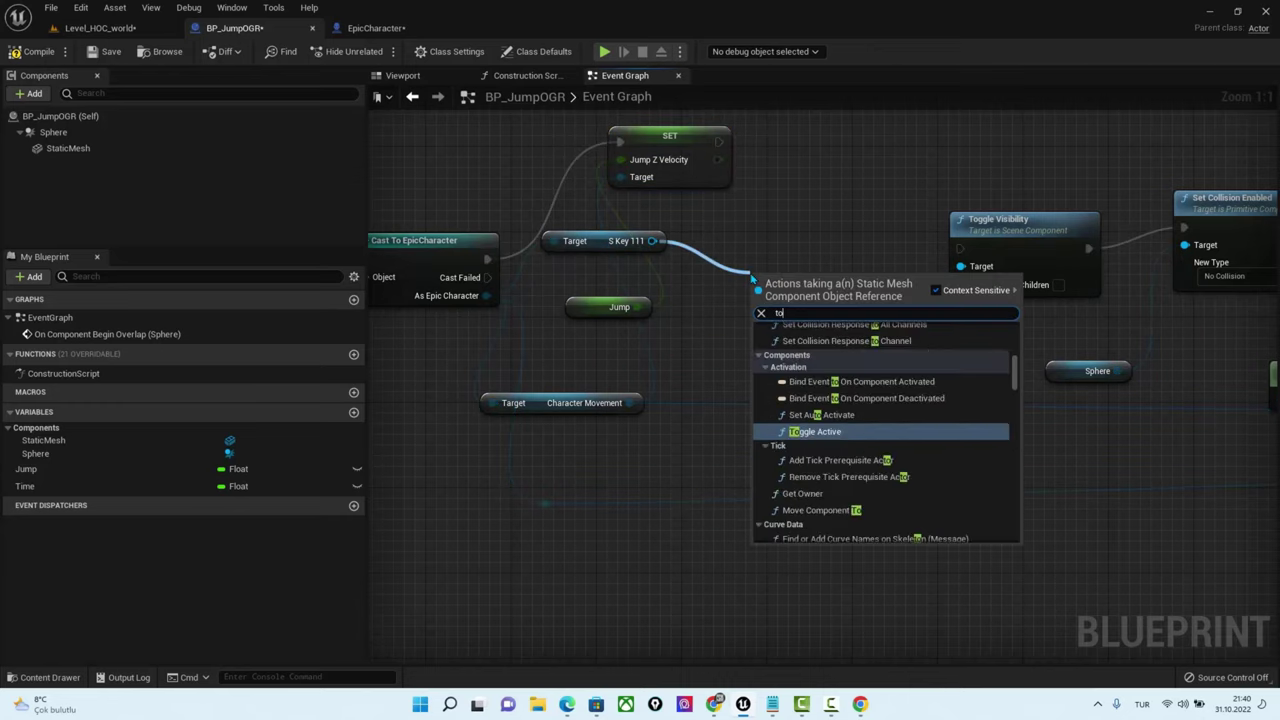
type("g")
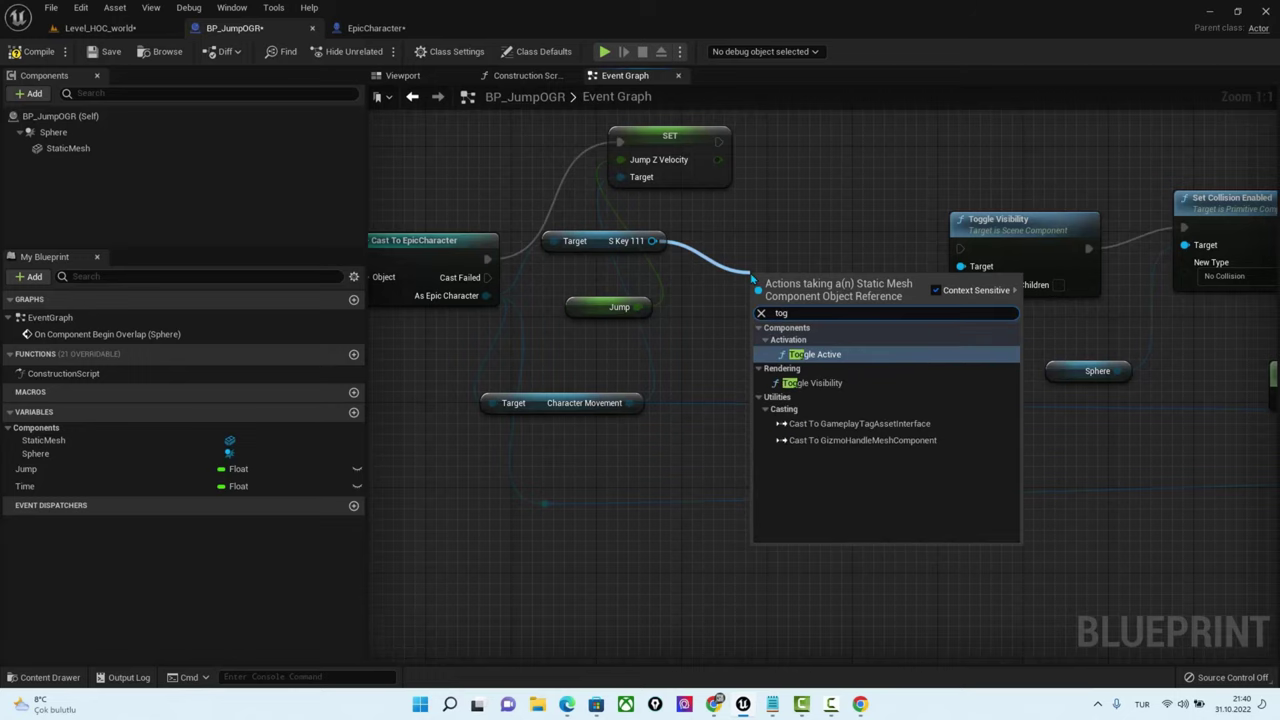
left_click(812, 383)
left_click_drag(805, 285, 844, 179)
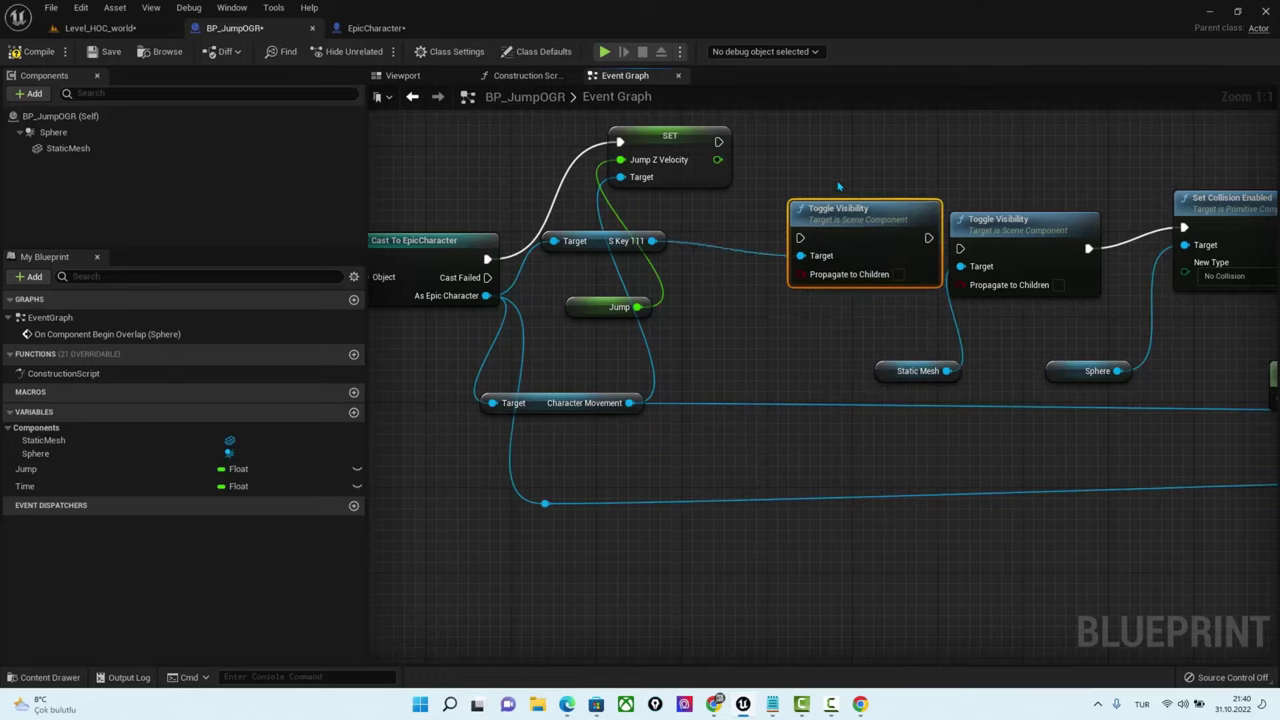
mouse_move(720, 141)
left_mouse_down()
mouse_move(797, 215)
mouse_move(777, 212)
left_mouse_up()
left_click_drag(875, 238, 960, 249)
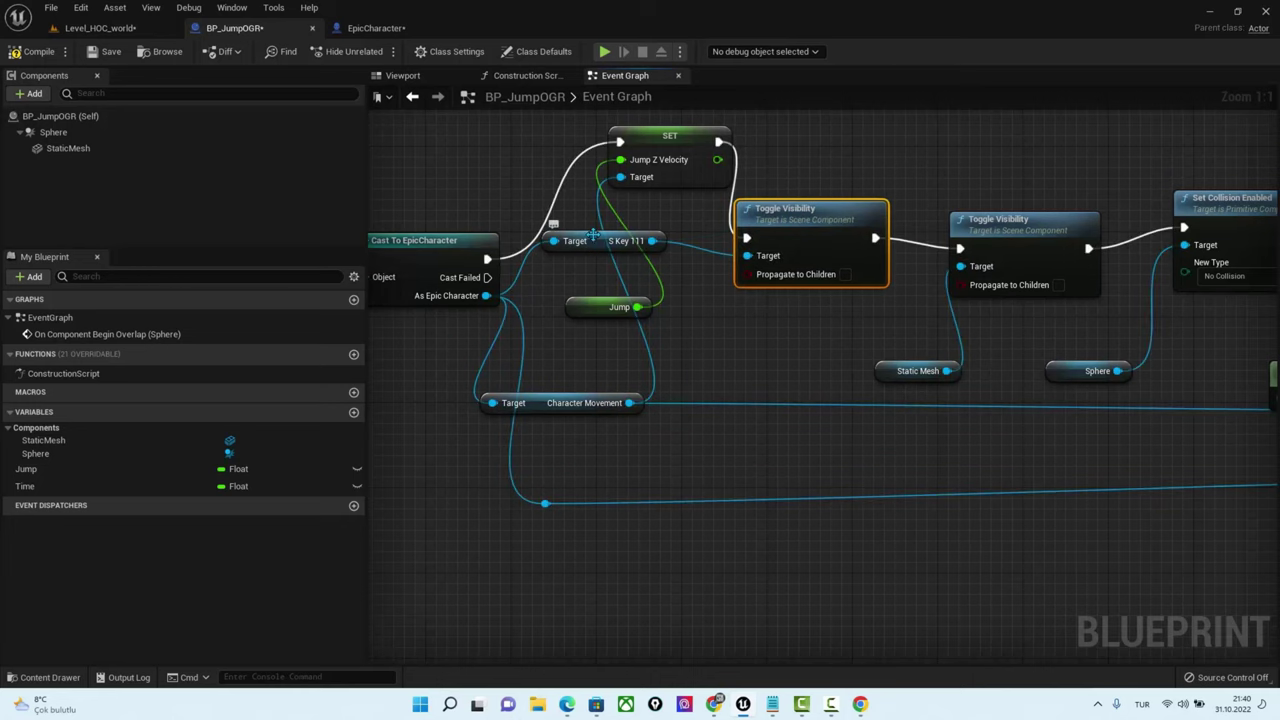
Move the S Key 111 node lower and fly the Level_HOC_world camera down to the grass
left_click_drag(595, 242, 640, 351)
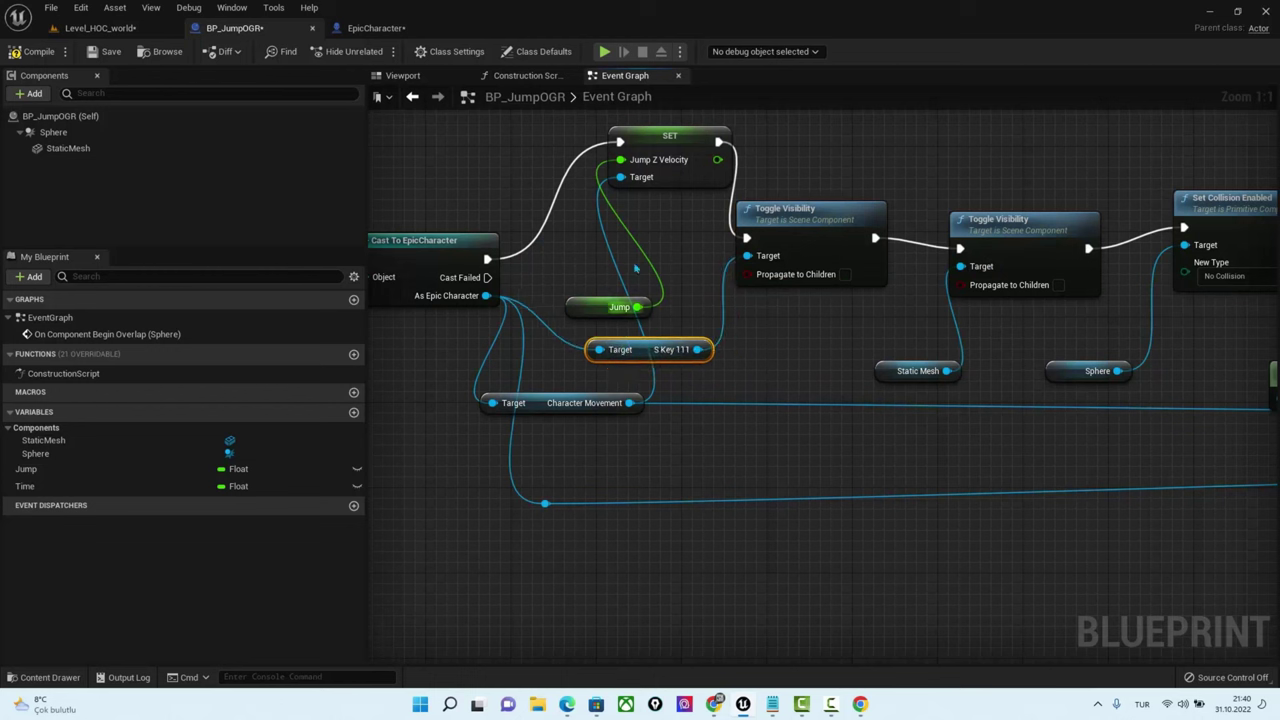
left_click(100, 28)
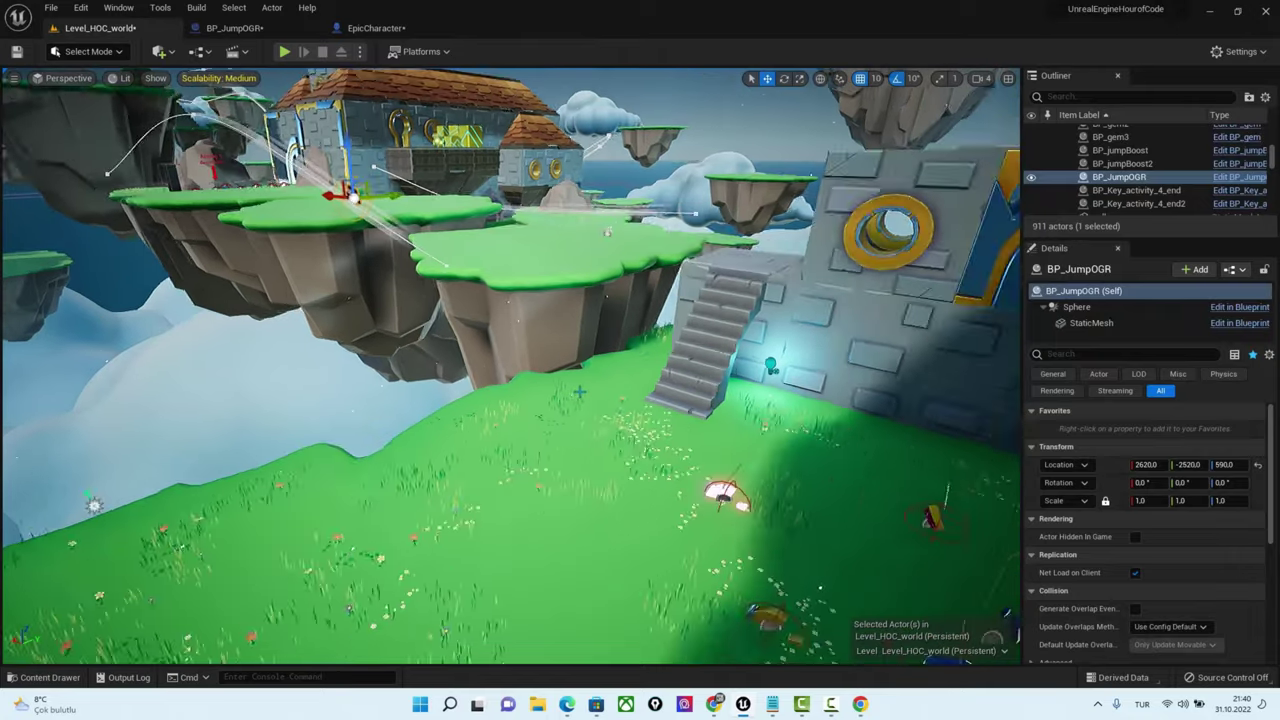
right_click_drag(571, 466, 571, 466)
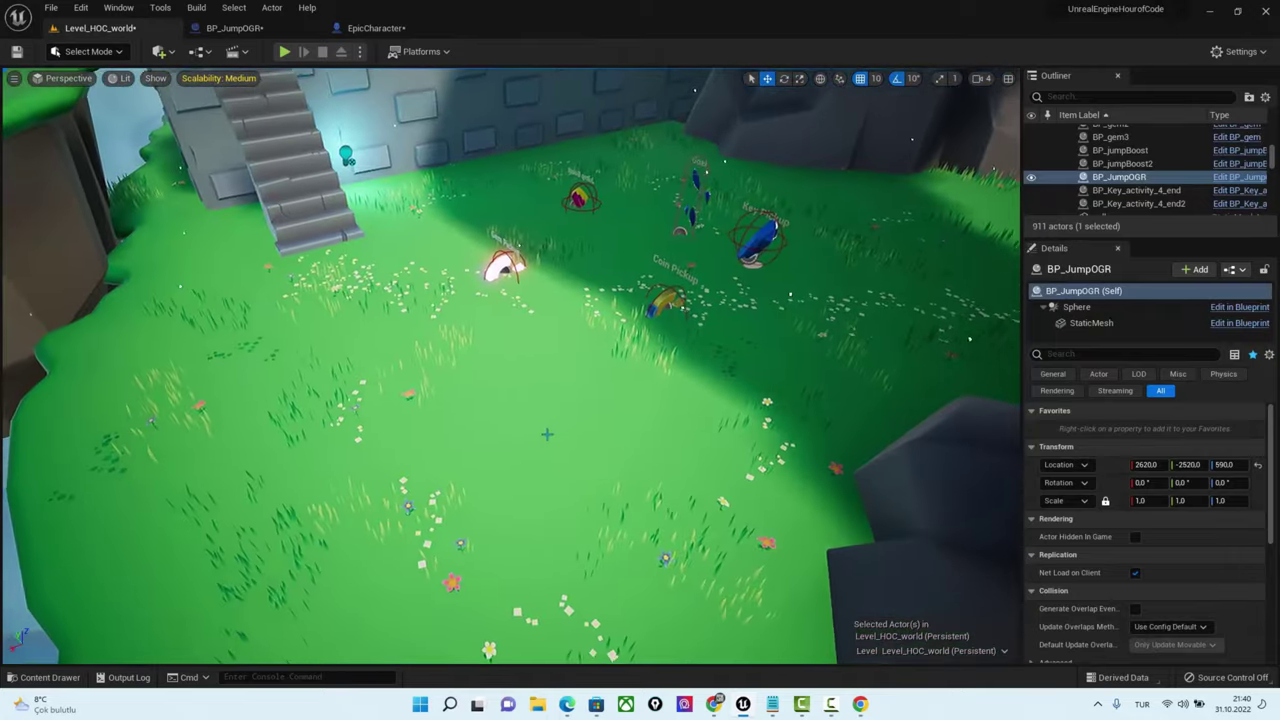
Run a quick play-test, then select BP_JumpOGR and focus the view on the castle goal area
left_click(590, 436)
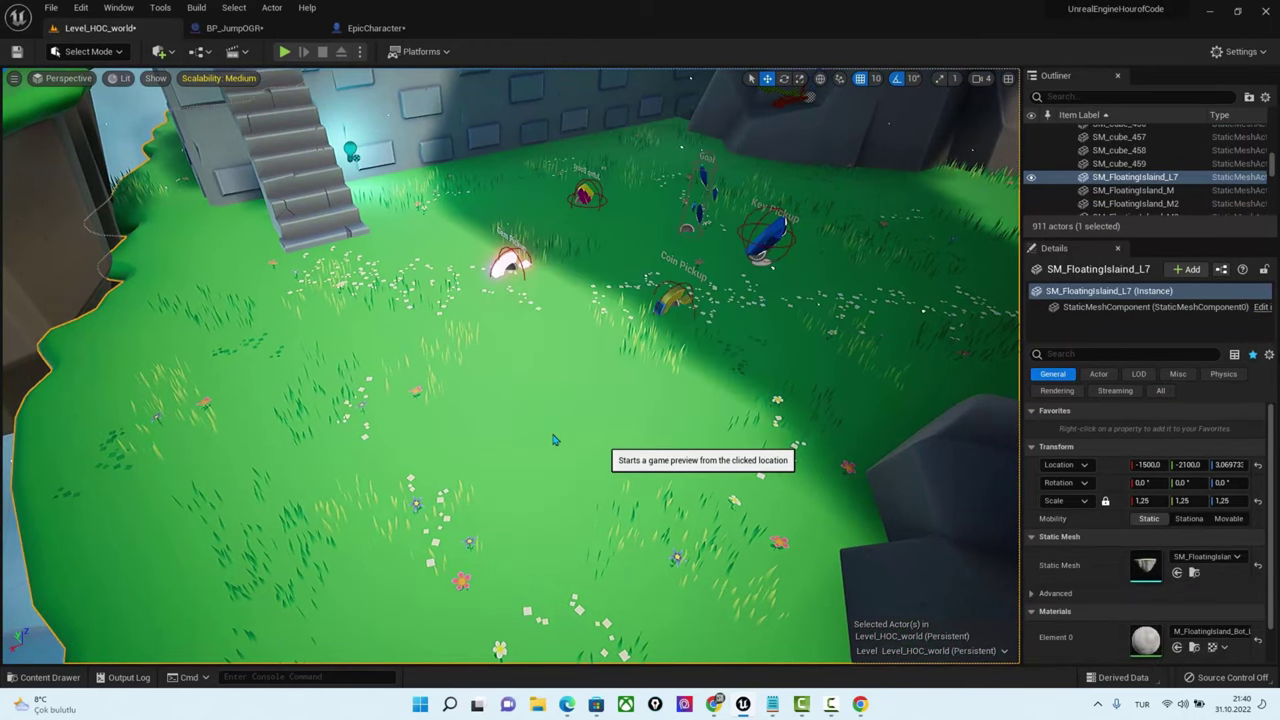
key("Escape")
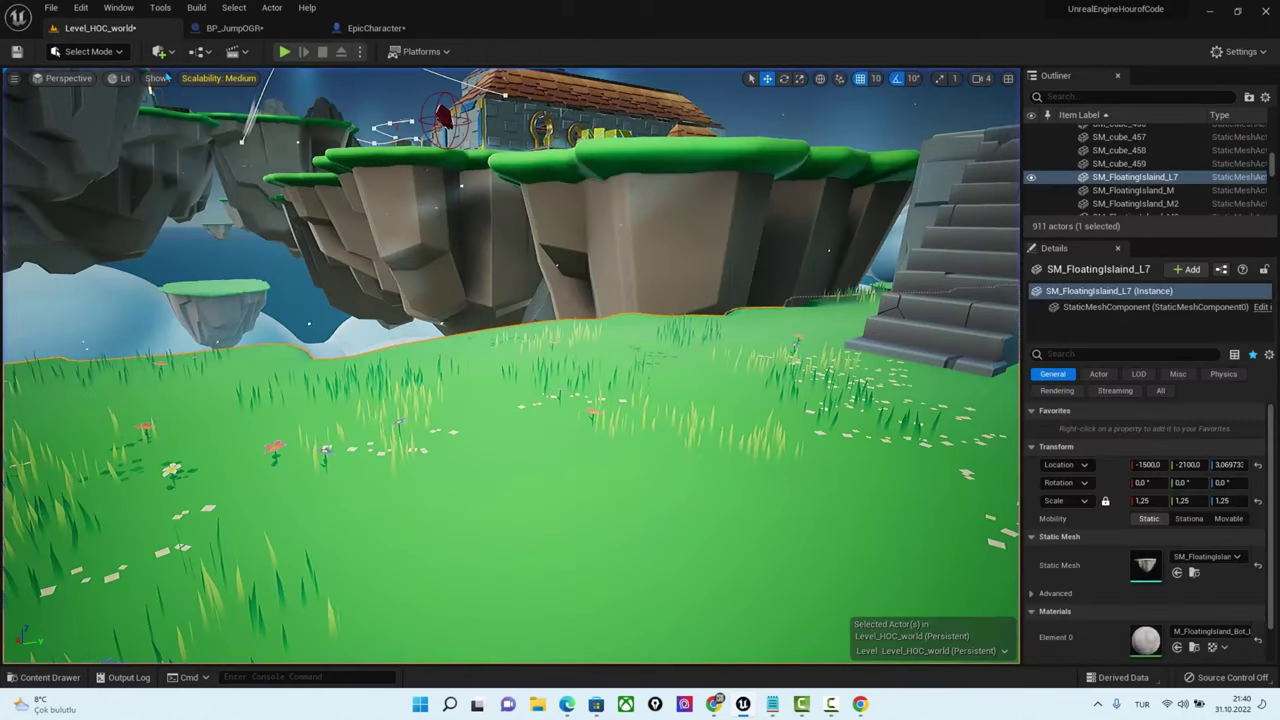
left_click(440, 118)
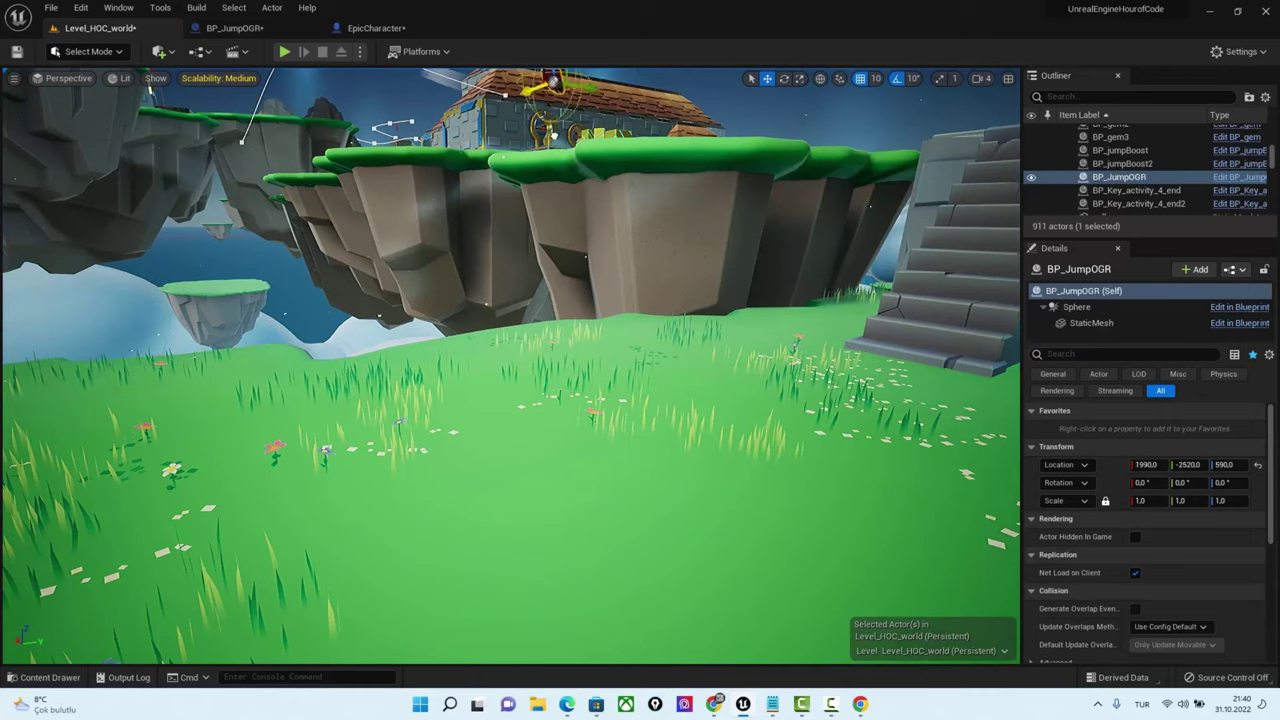
key("f")
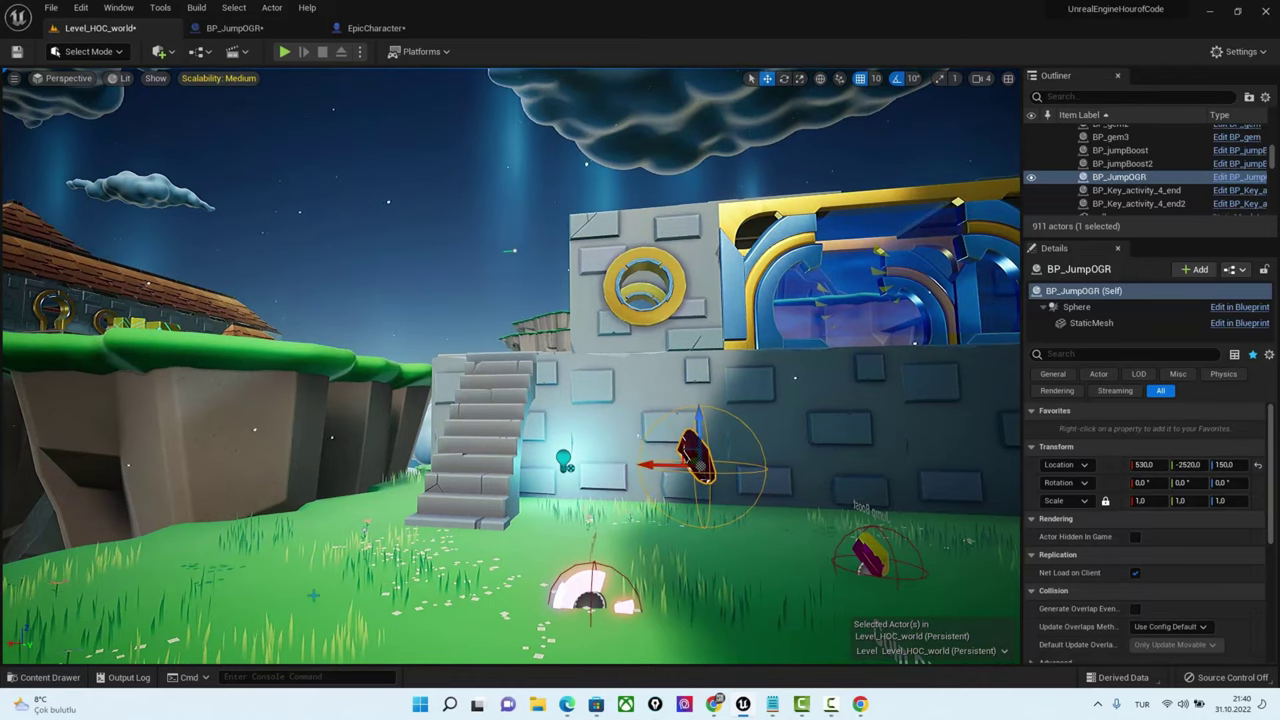
Play From Here on the grass, run the character to collect a gem, then stop
right_click(310, 585)
left_click(372, 580)
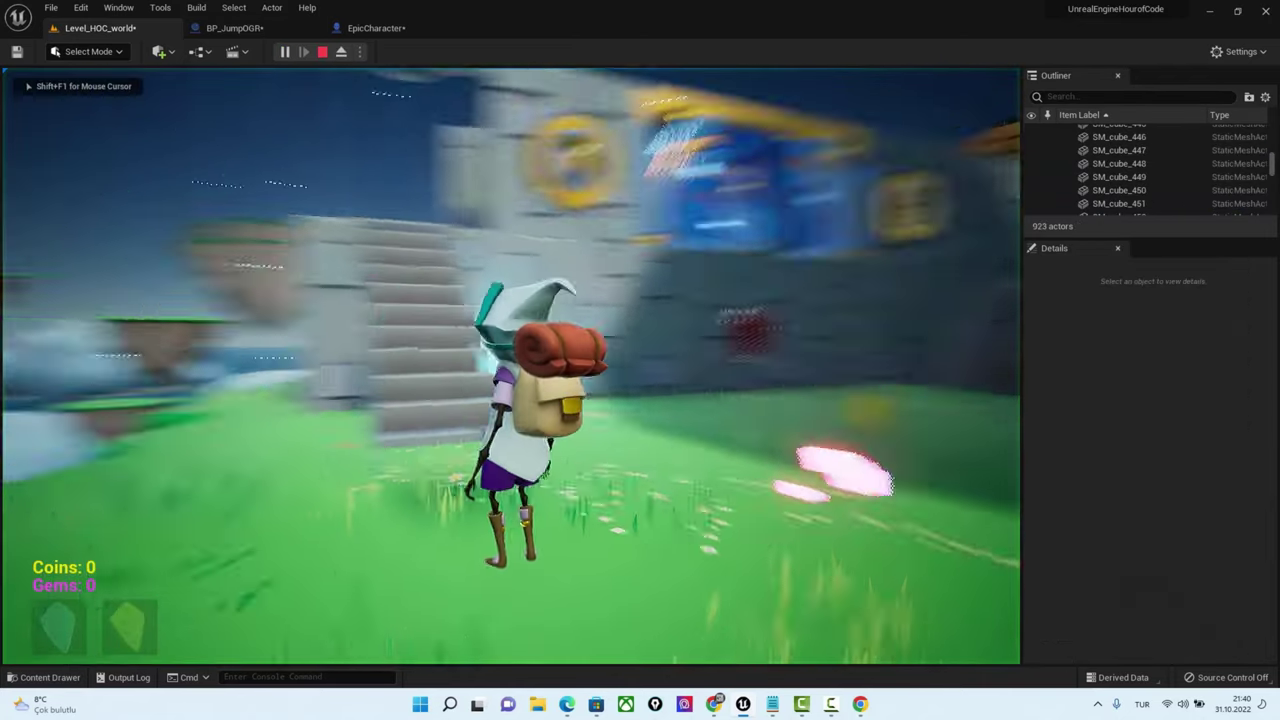
key("w")
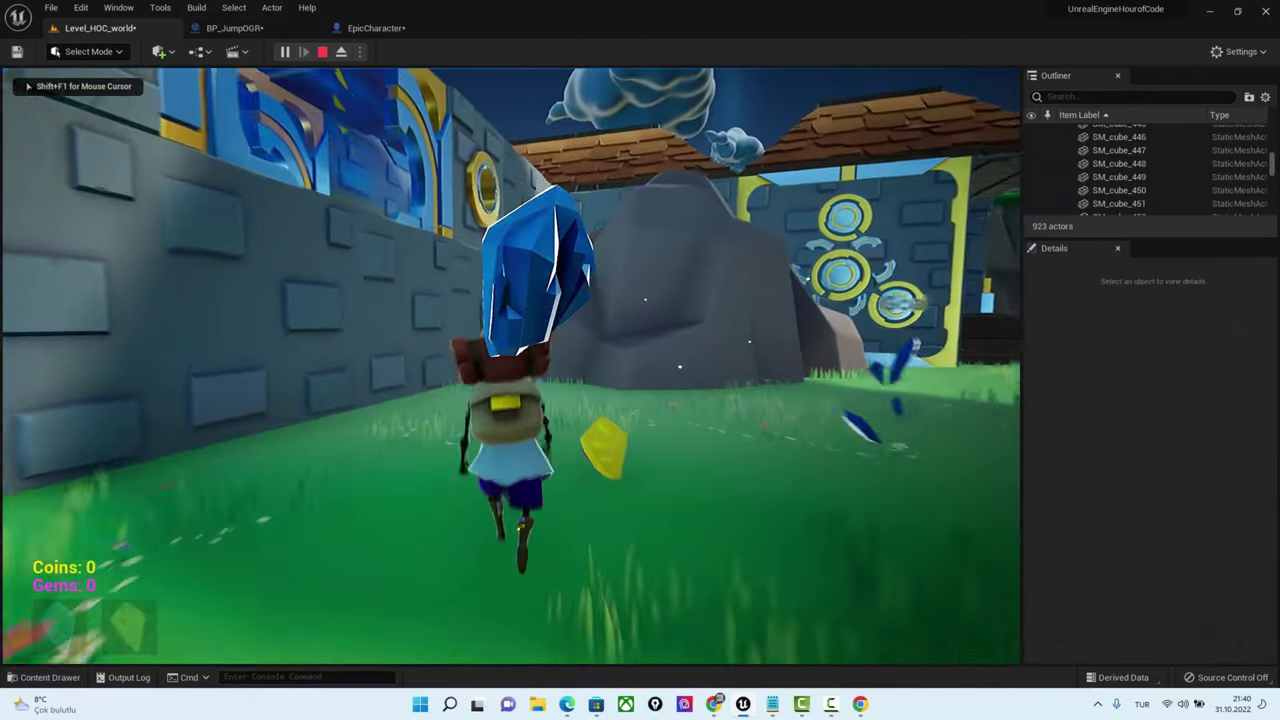
key("w")
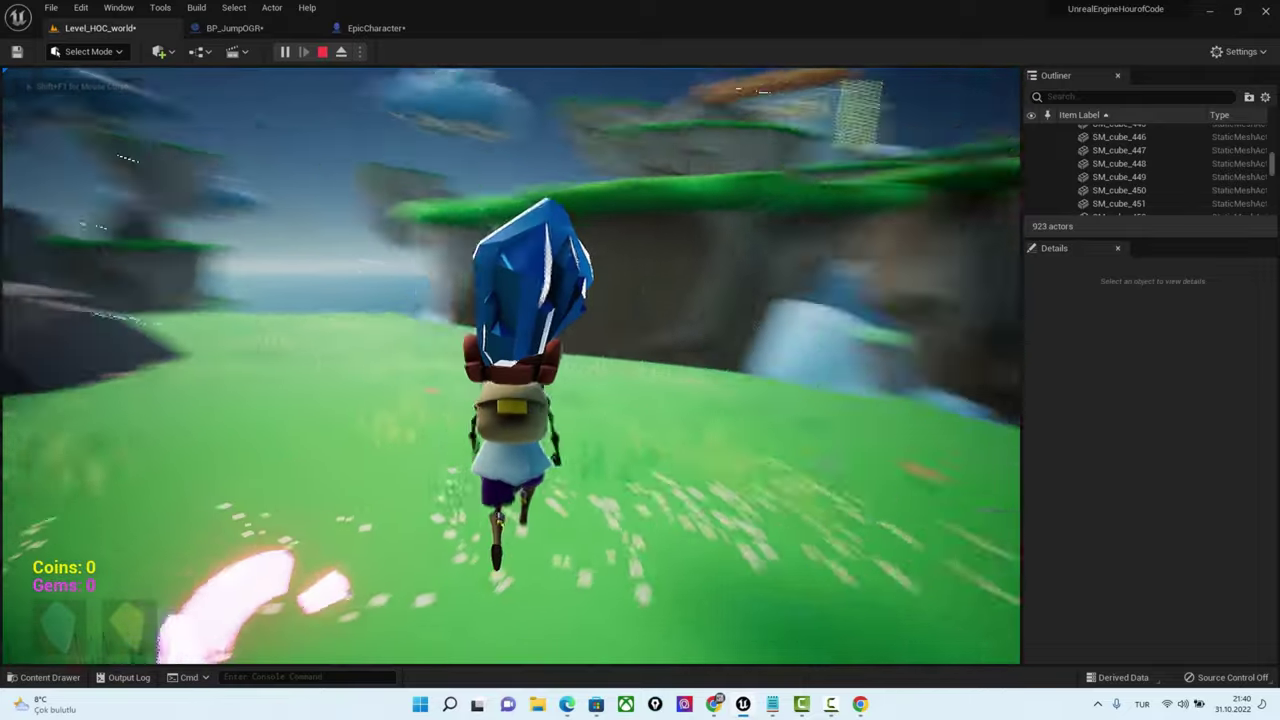
key("w")
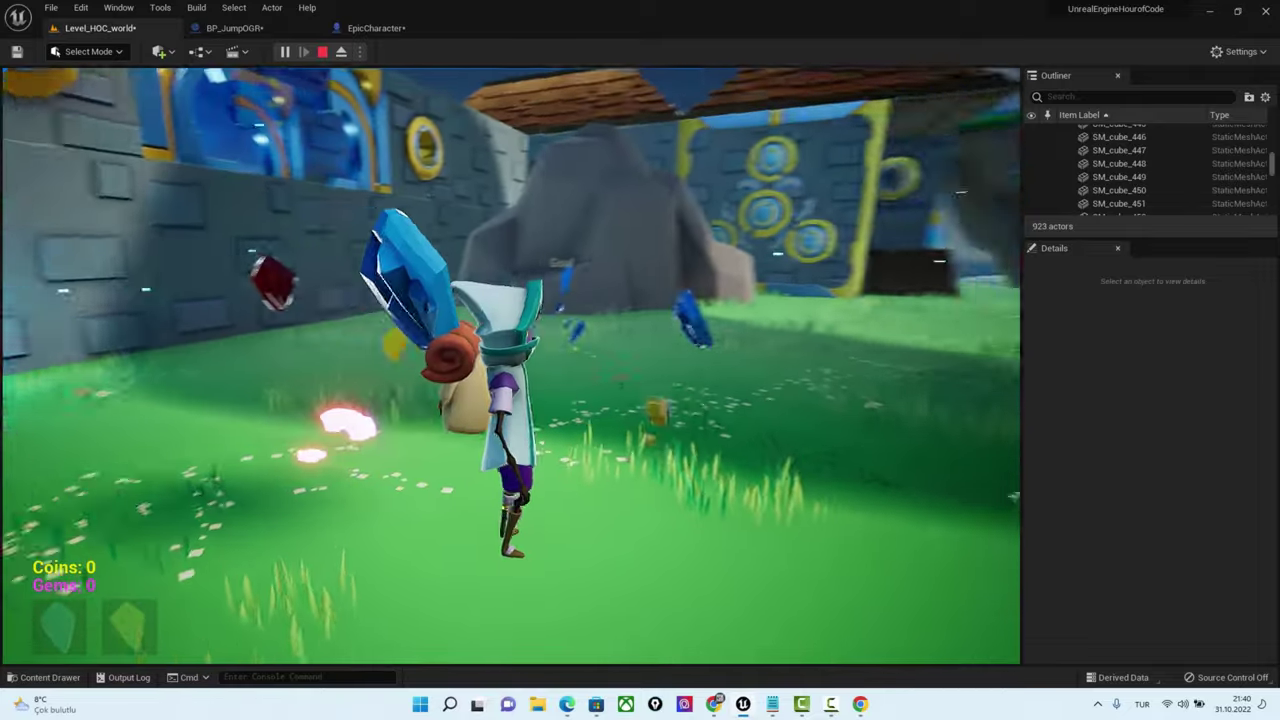
key("w")
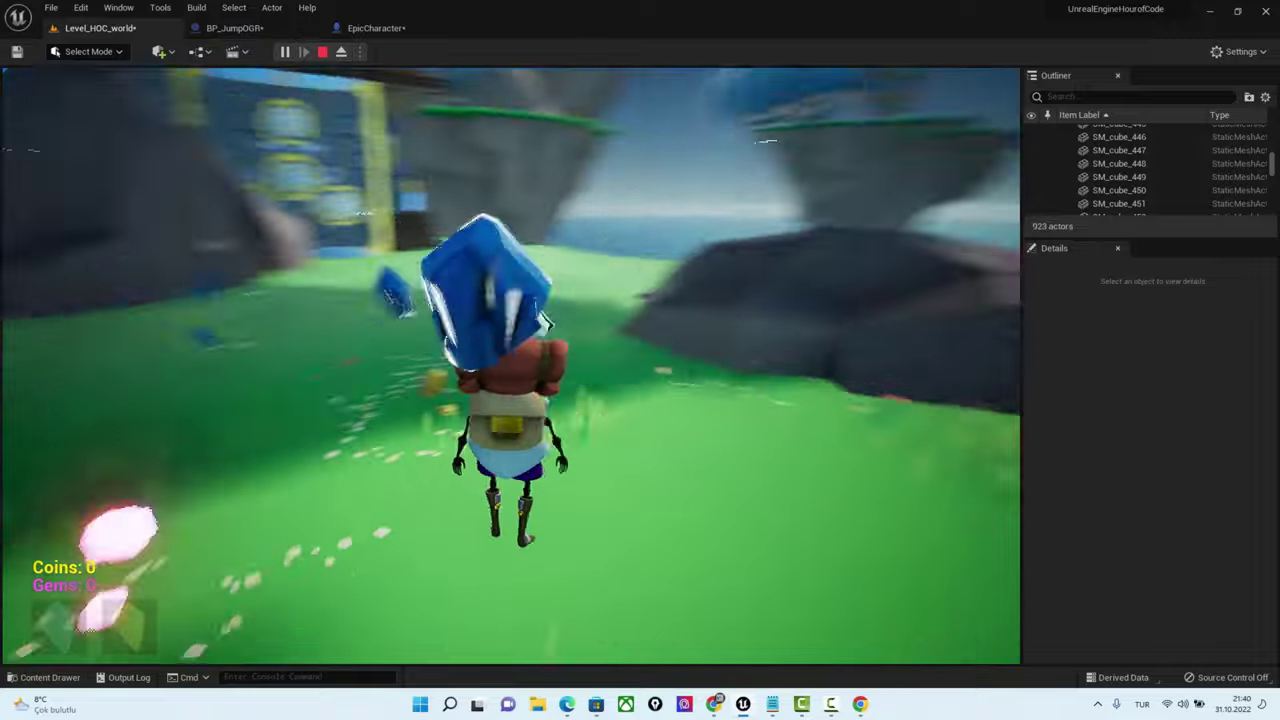
key("w")
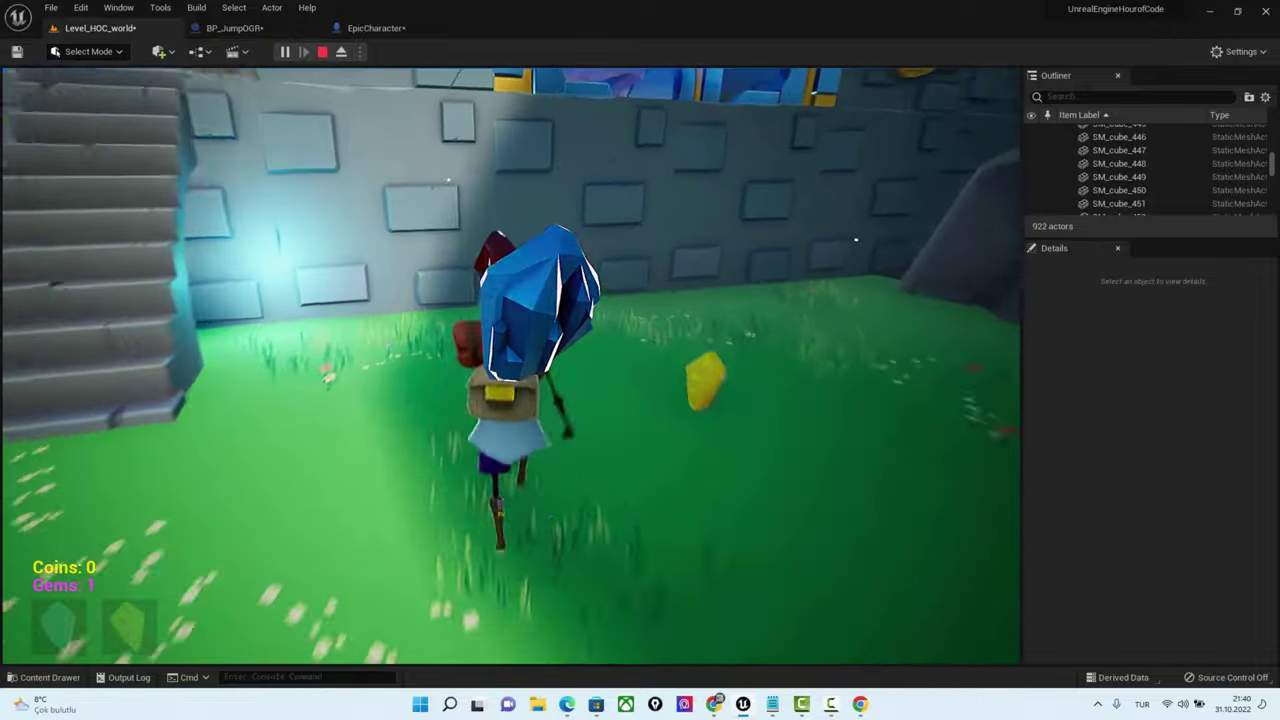
key("w")
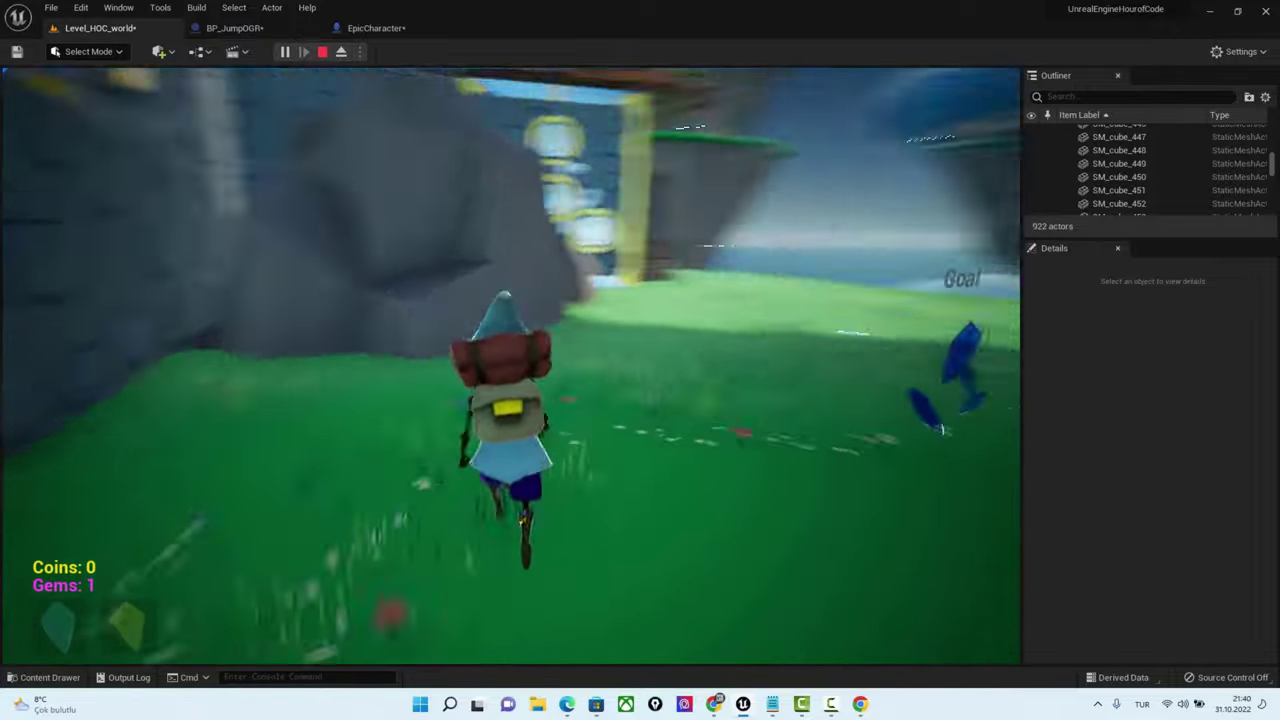
key("w")
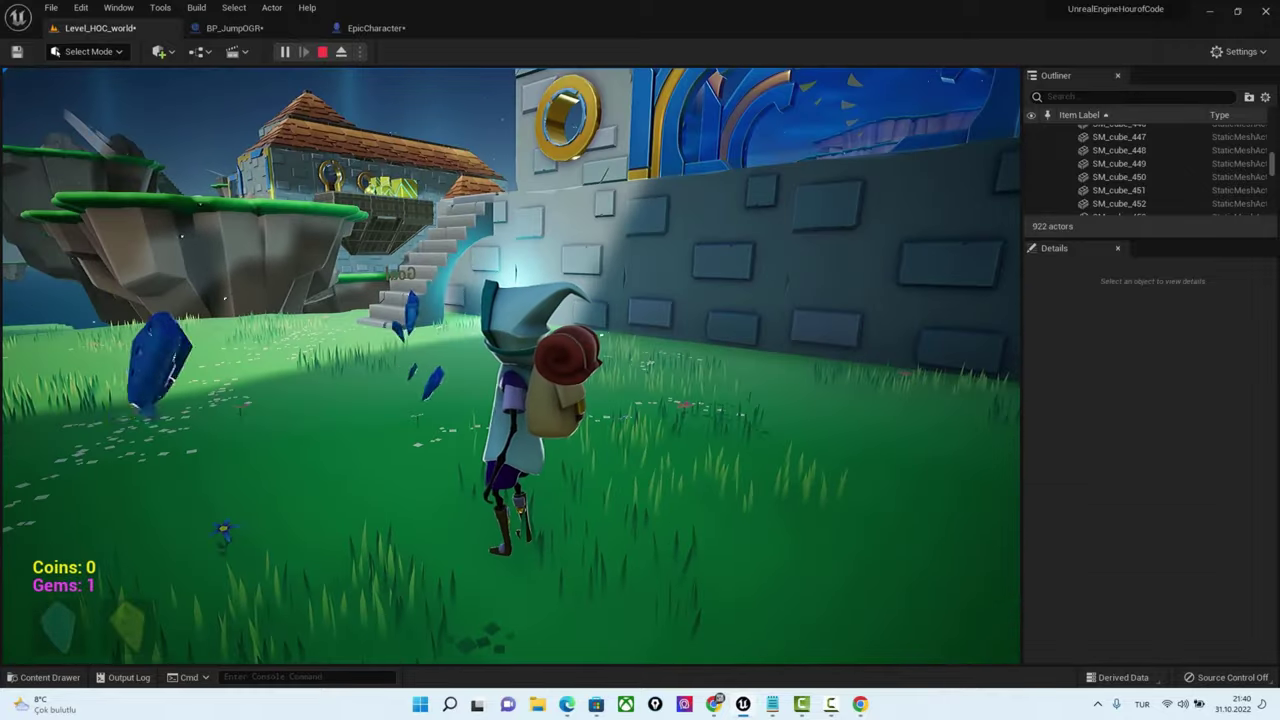
key("w")
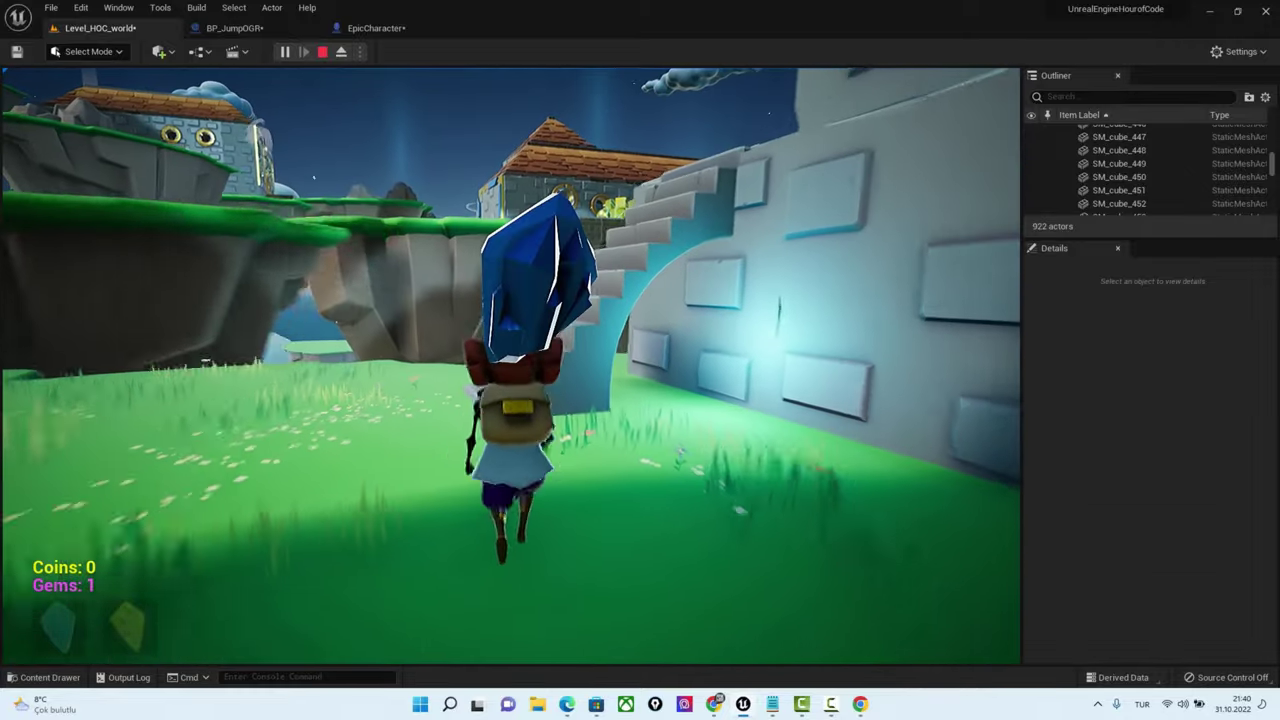
key("Escape")
Back in BP_JumpOGR, rearrange the S Key 111, Jump getter, overlap and cast nodes
left_click(368, 27)
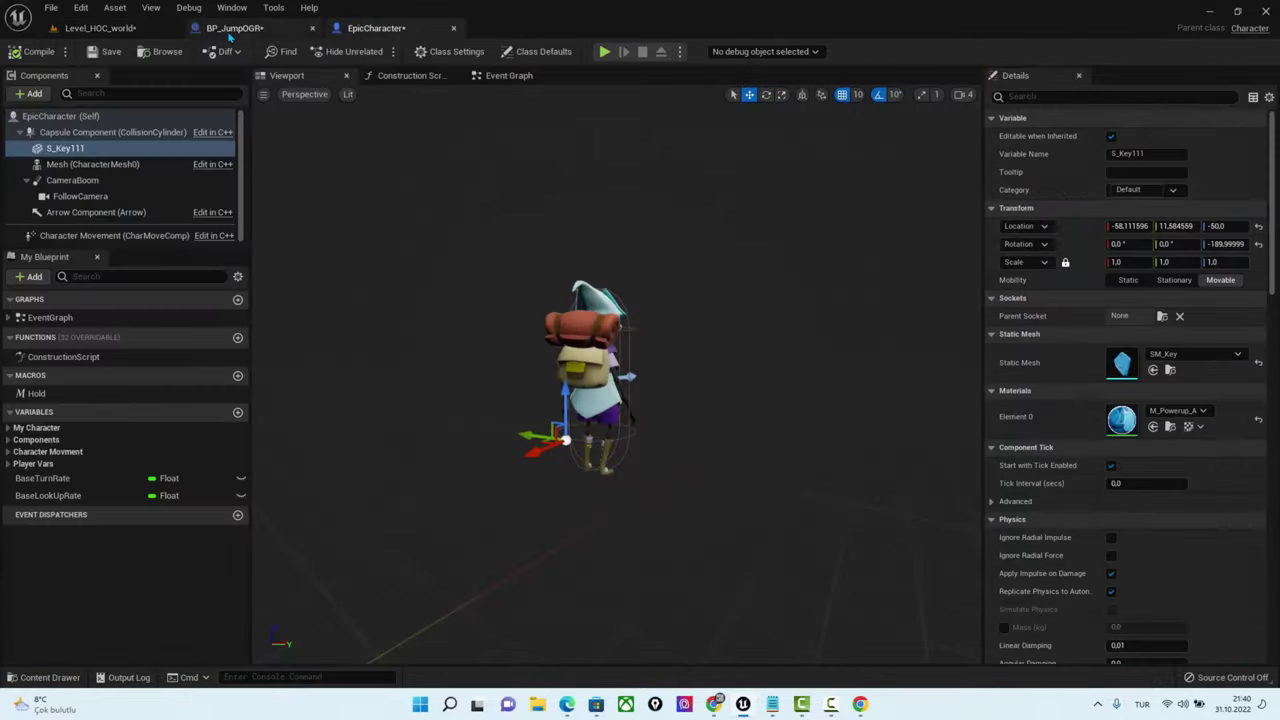
left_click(231, 28)
right_click_drag(762, 401, 818, 498)
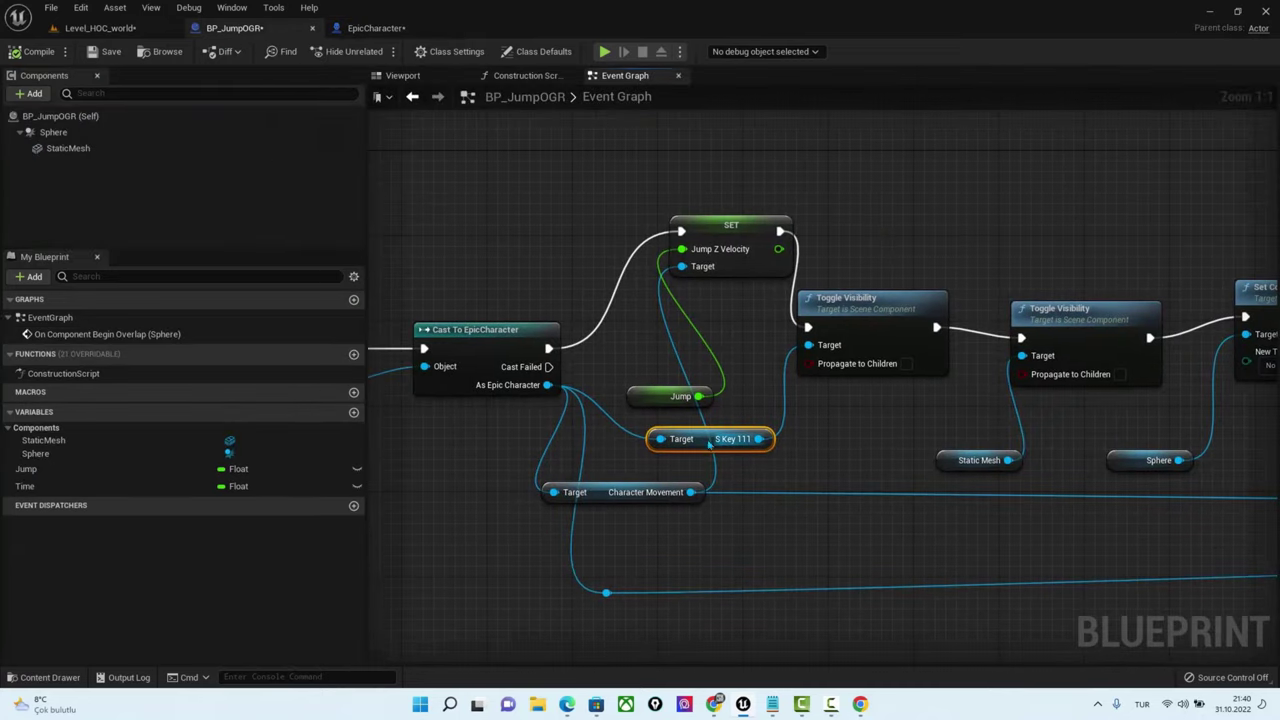
mouse_move(660, 439)
left_mouse_down()
mouse_move(635, 440)
mouse_move(614, 660)
mouse_move(614, 601)
left_mouse_up()
left_click(836, 490)
mouse_move(883, 287)
left_mouse_down()
mouse_move(893, 335)
mouse_move(903, 324)
left_mouse_up()
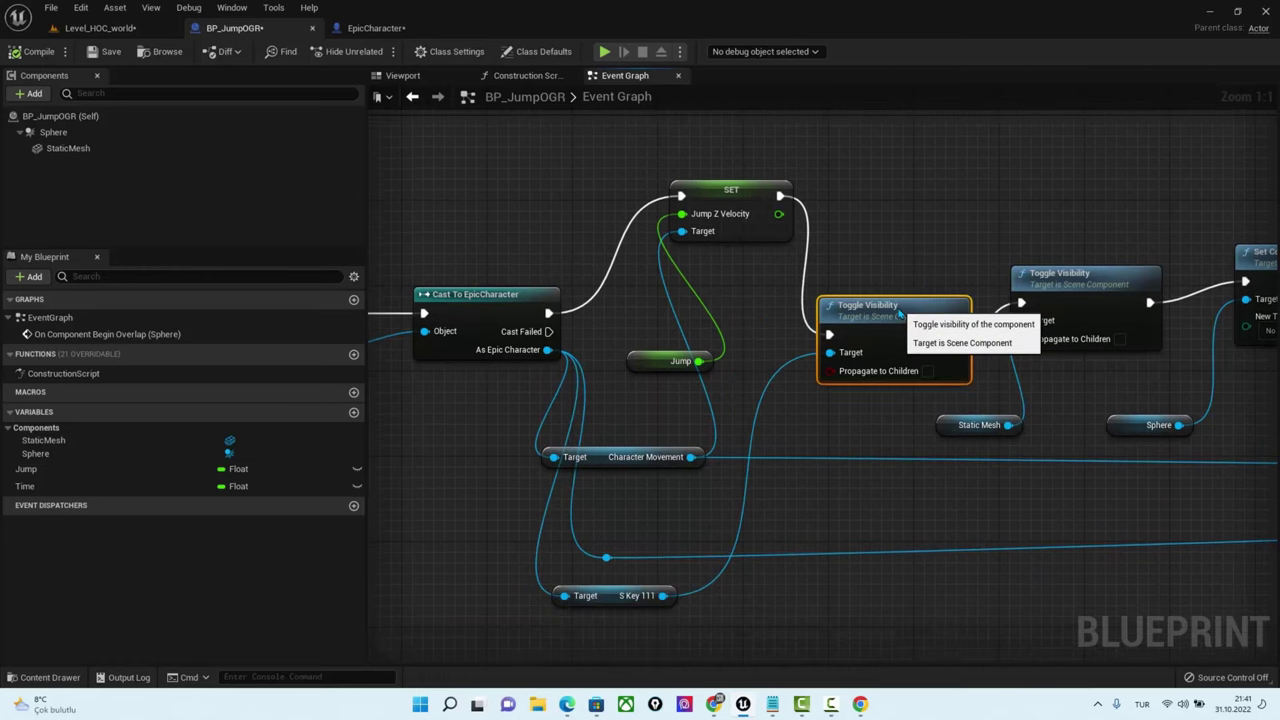
left_click_drag(647, 357, 619, 346)
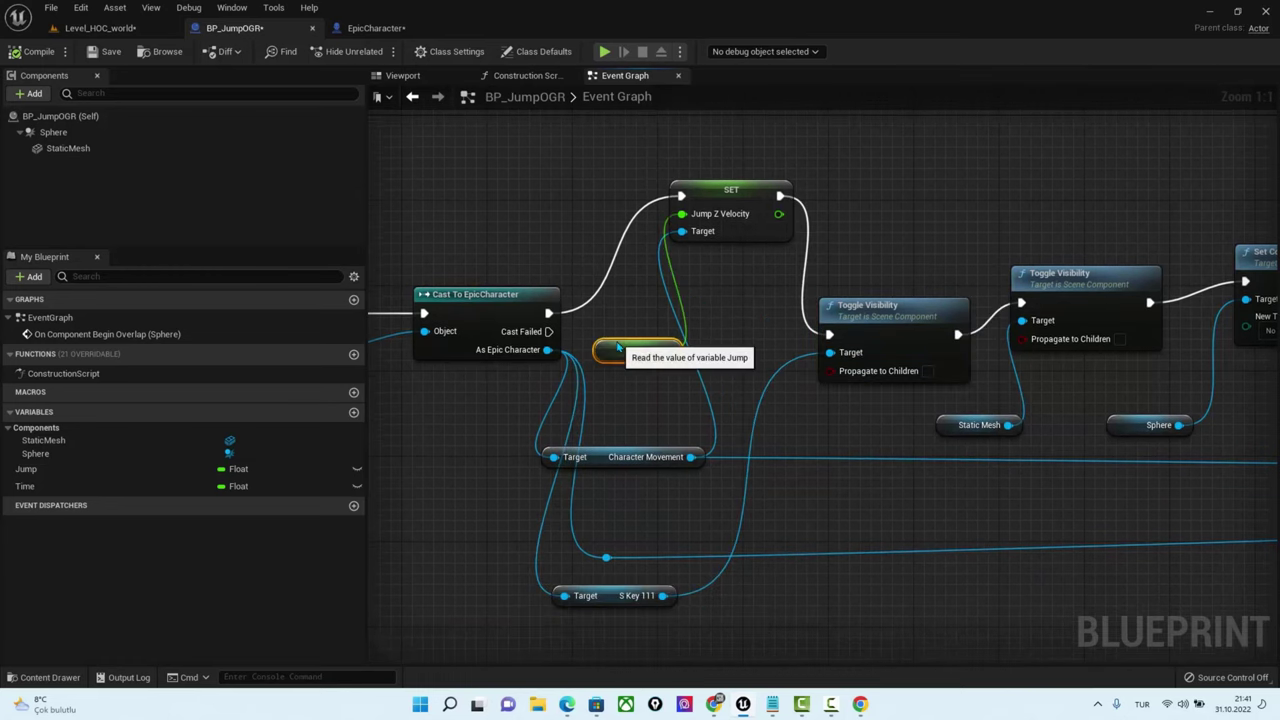
scroll(619, 346, "down", 4)
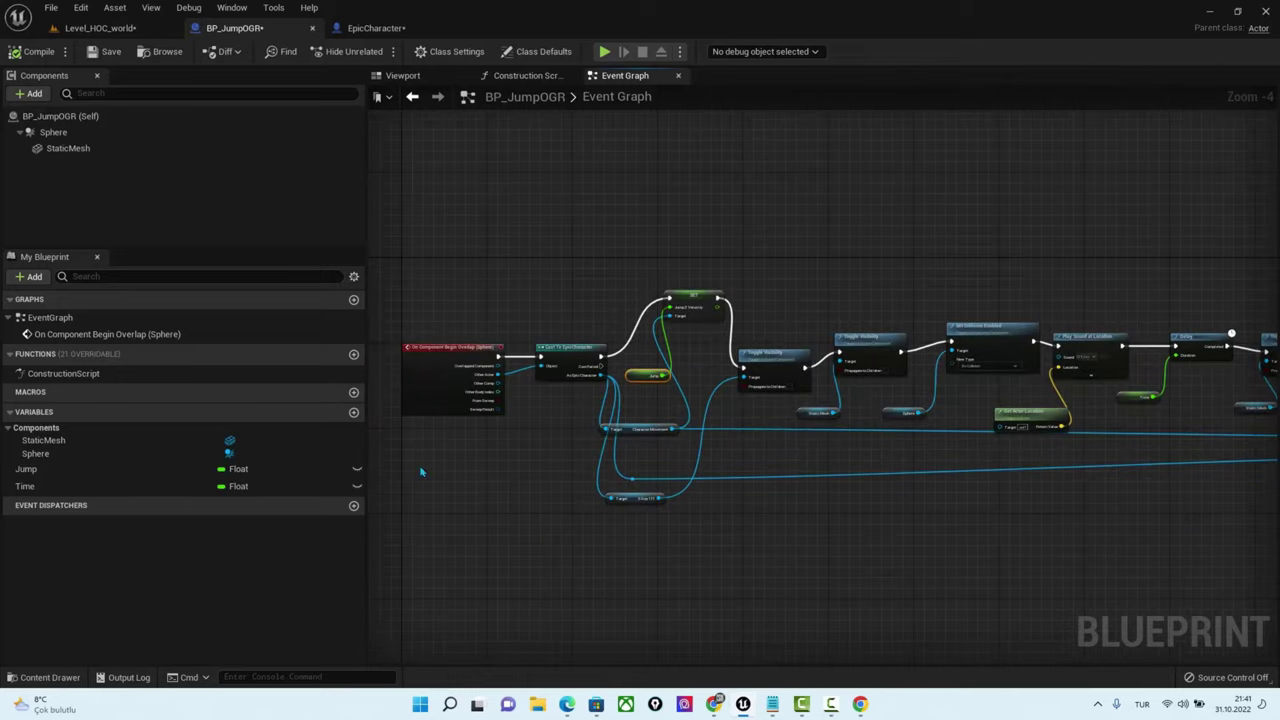
right_click_drag(421, 471, 624, 411)
left_click_drag(762, 410, 522, 410)
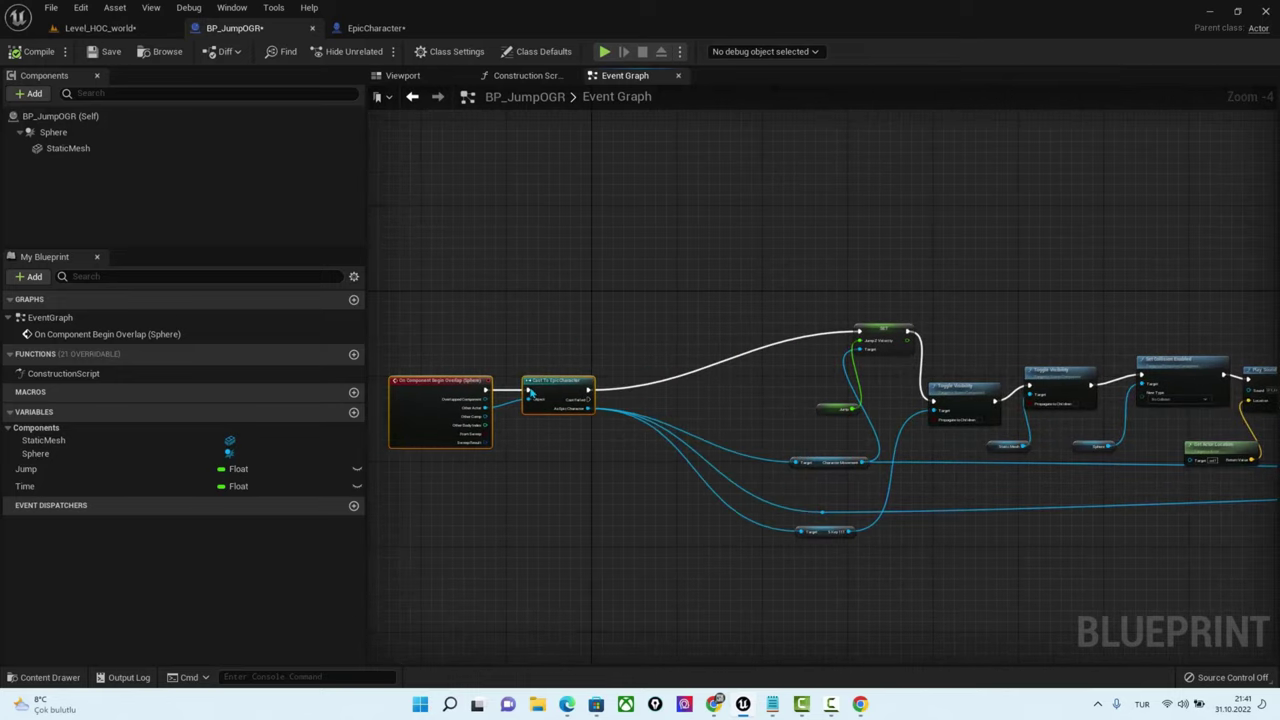
Wire the cast through Toggle Visibility into SET and the second Toggle Visibility, targeting S Key 111
left_click_drag(957, 383, 708, 372)
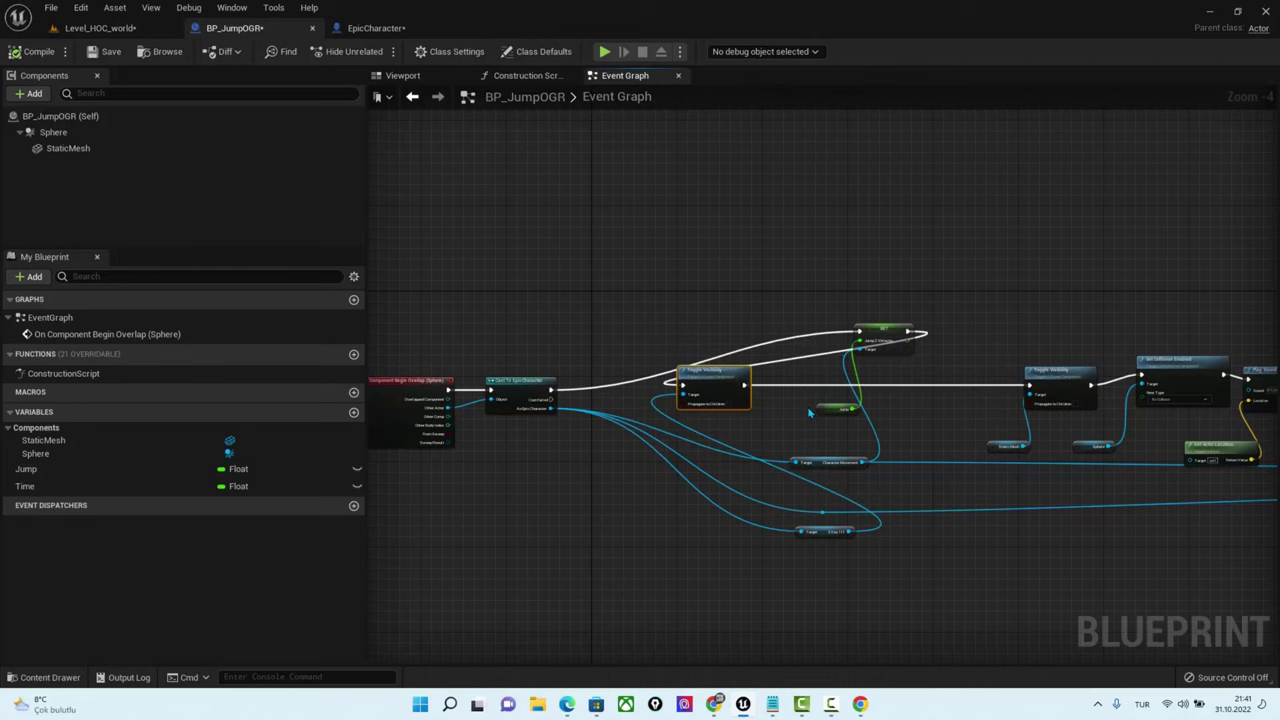
scroll(807, 406, "up", 4)
mouse_move(686, 362)
left_mouse_down()
mouse_move(927, 262)
mouse_move(912, 257)
left_mouse_up()
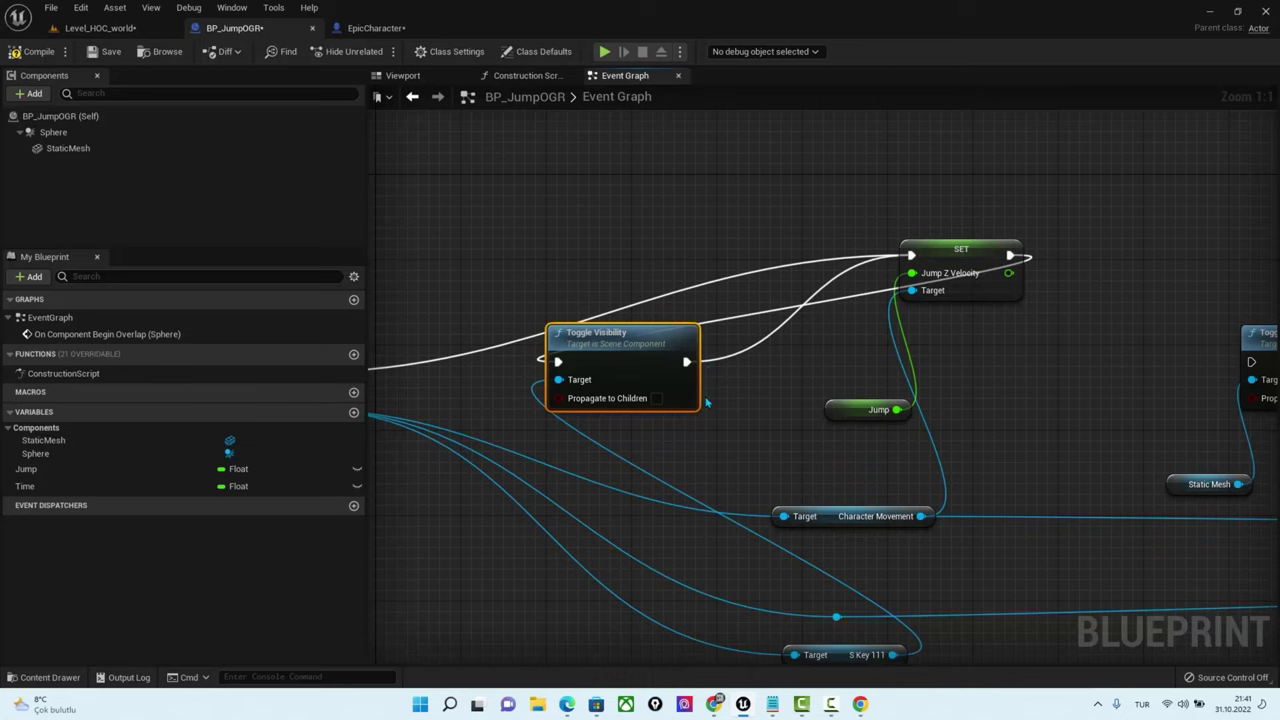
left_click_drag(1010, 260, 1217, 362)
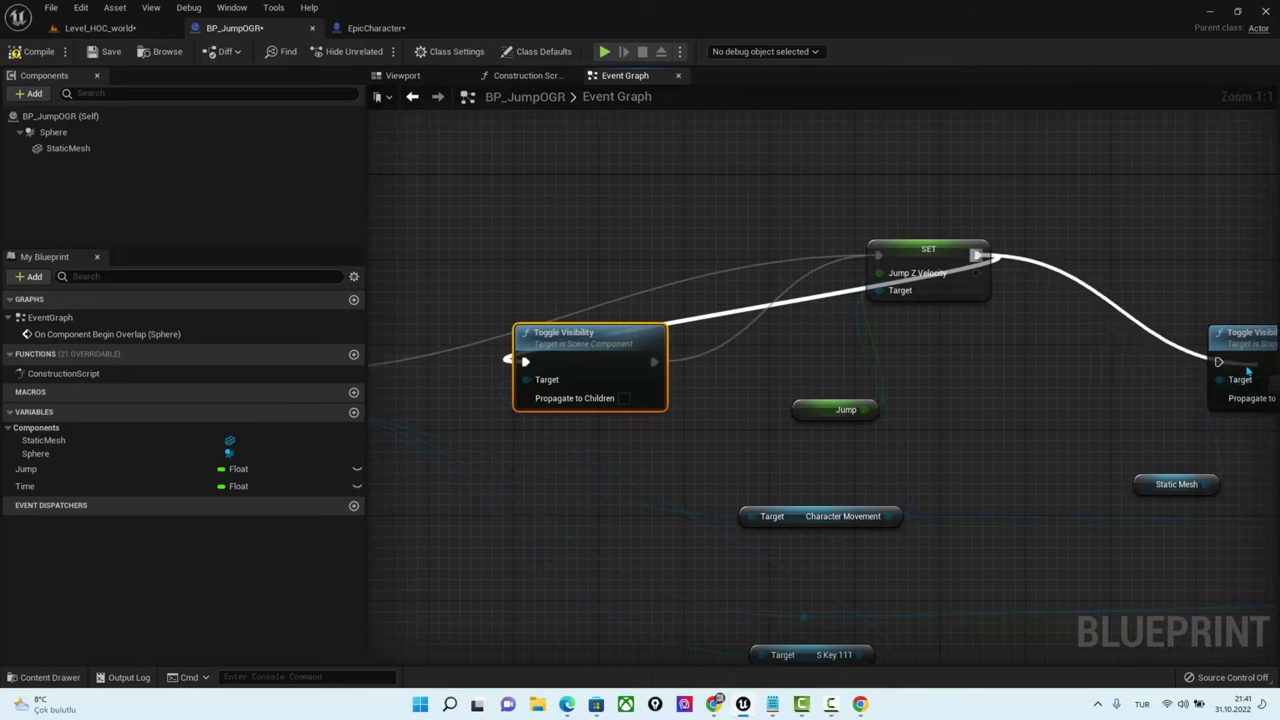
right_click_drag(560, 420, 805, 407)
left_click_drag(510, 360, 770, 350)
right_click_drag(1027, 623, 1030, 496)
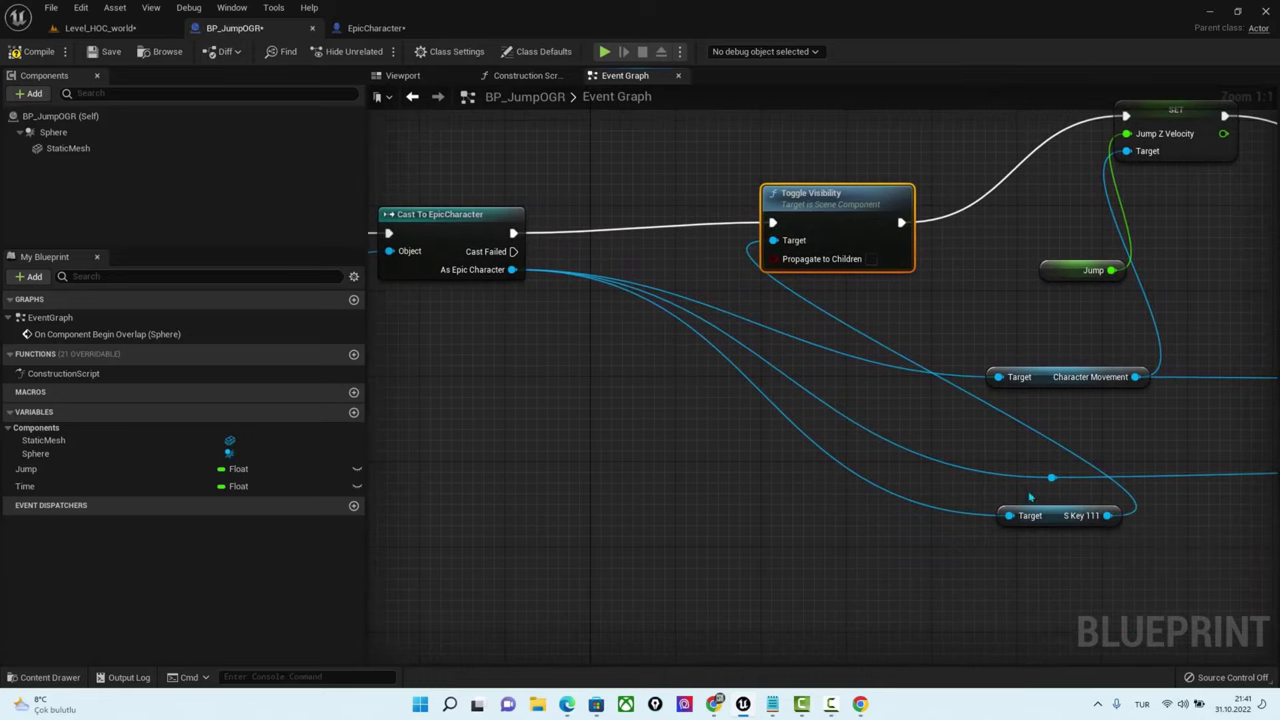
left_click_drag(1060, 514, 644, 342)
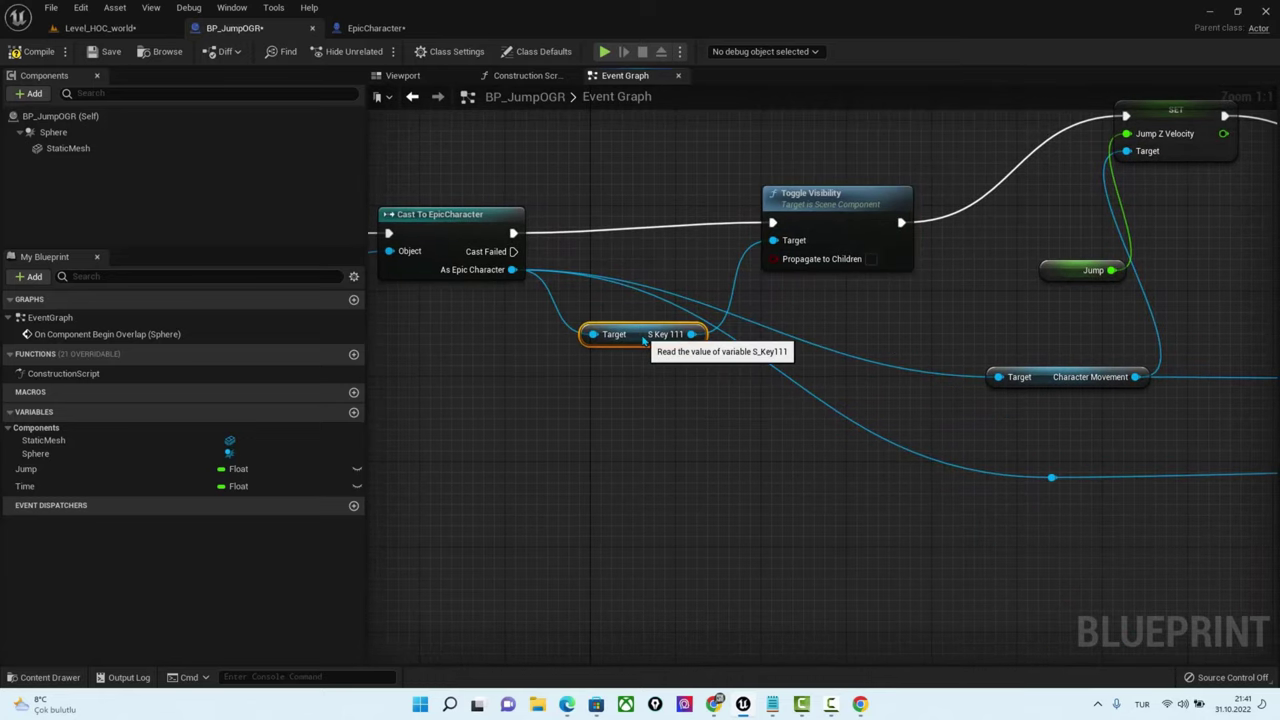
Swap Toggle Visibility for a 'visi' Set Visibility on S Key 111, wired from cast to SET
left_click(818, 213)
key("Delete")
left_click_drag(691, 334, 746, 270)
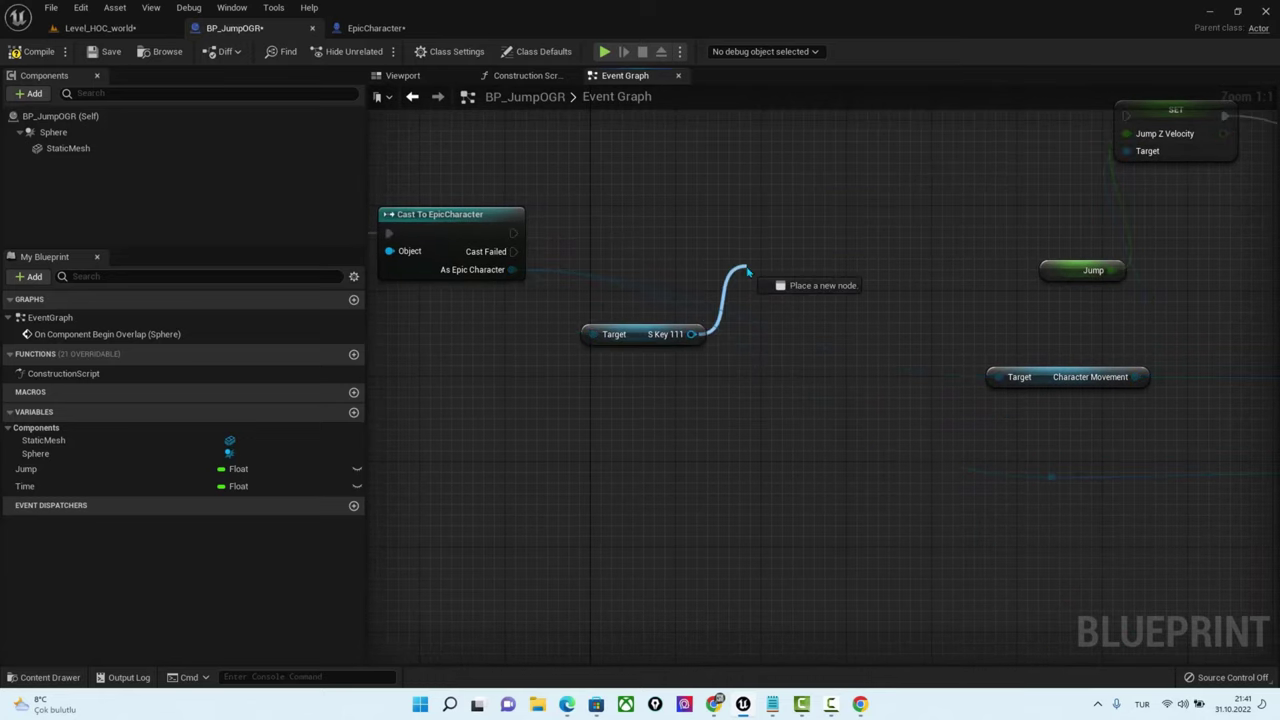
type("visi")
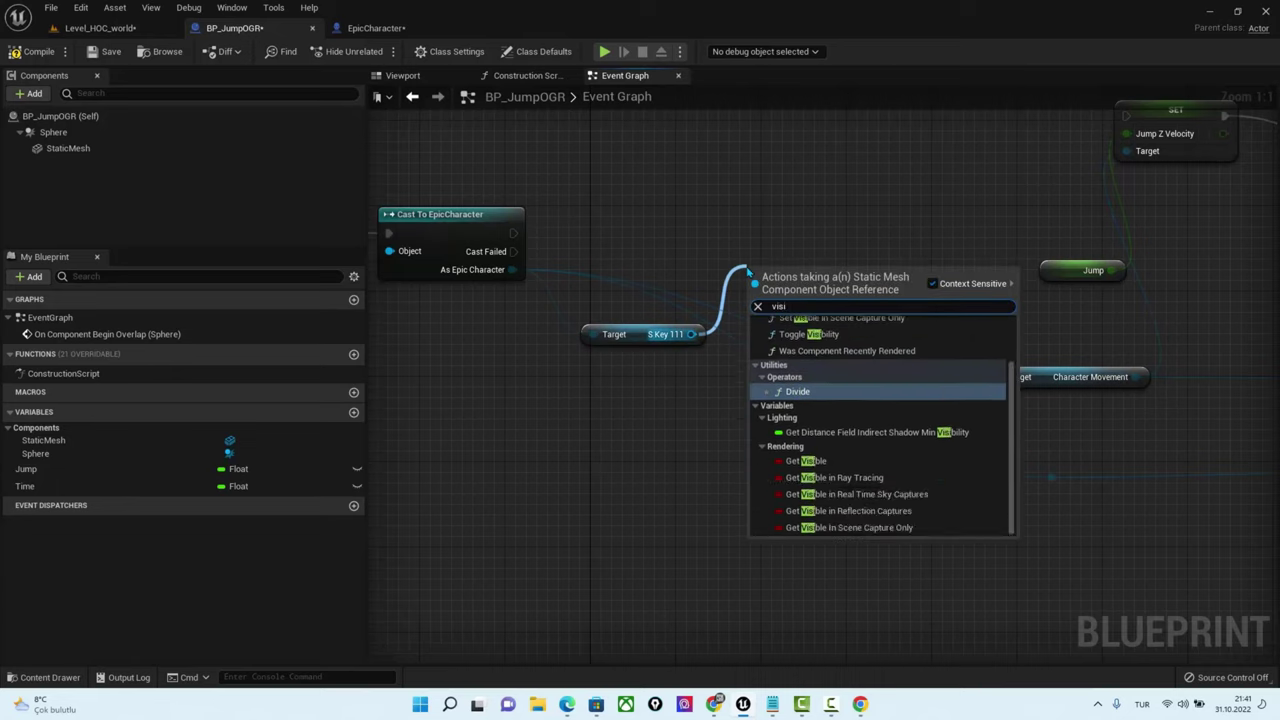
scroll(871, 416, "up", 2)
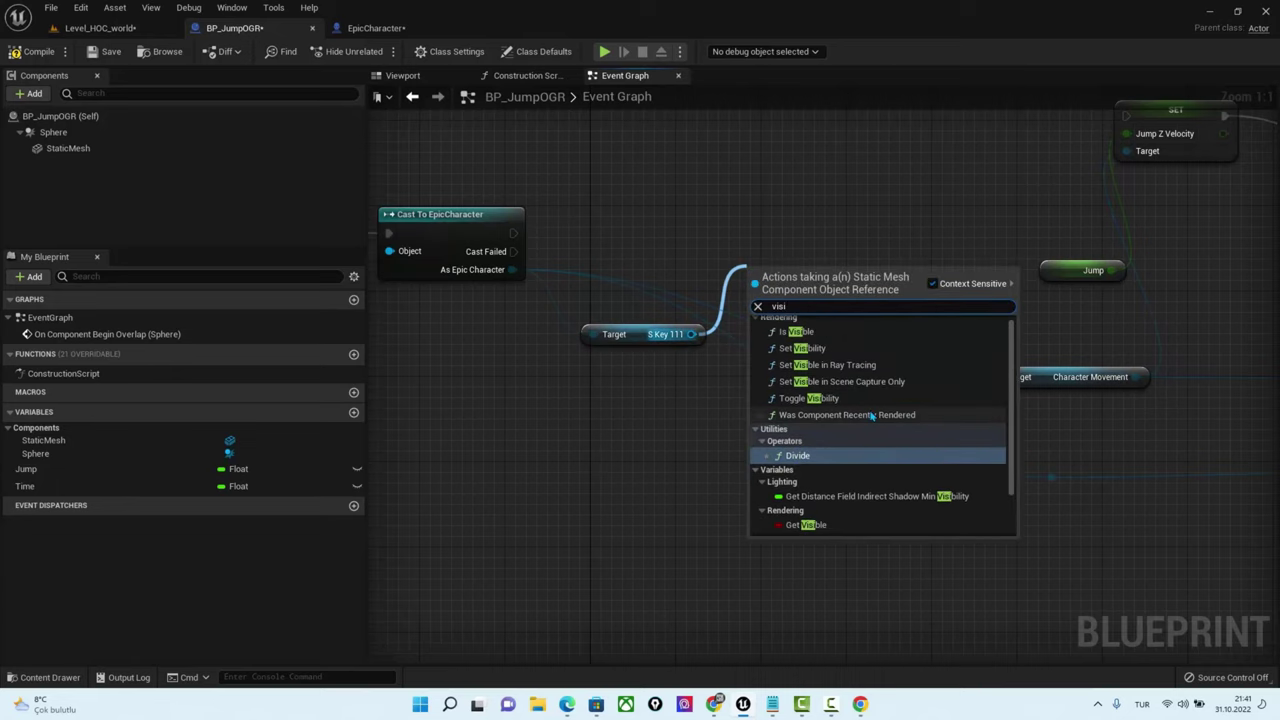
left_click_drag(835, 293, 867, 186)
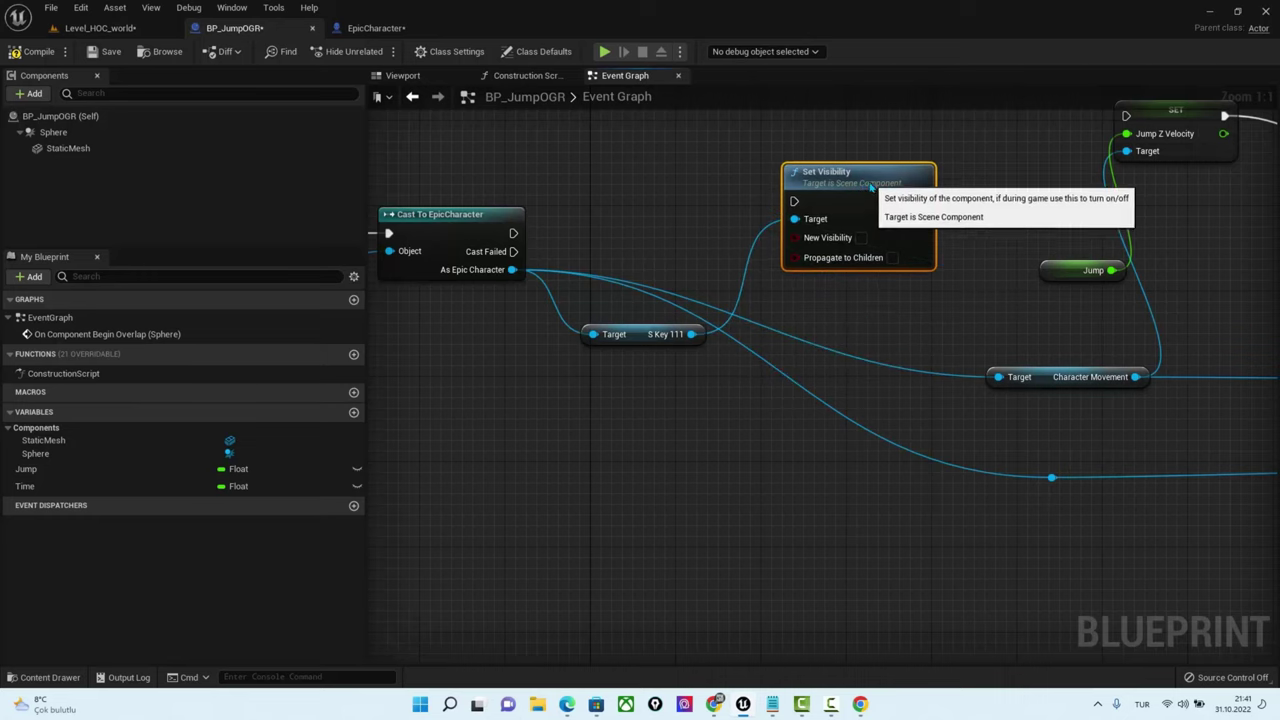
left_click_drag(513, 233, 669, 205)
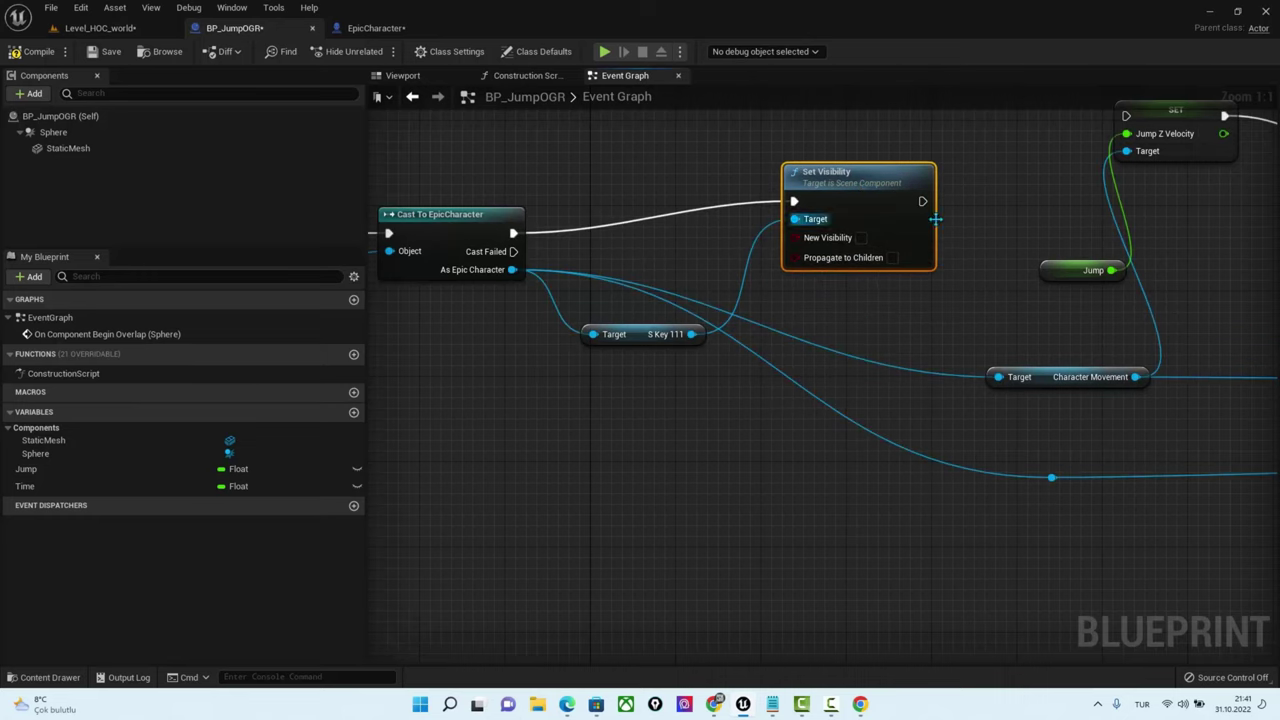
left_click_drag(922, 201, 989, 152)
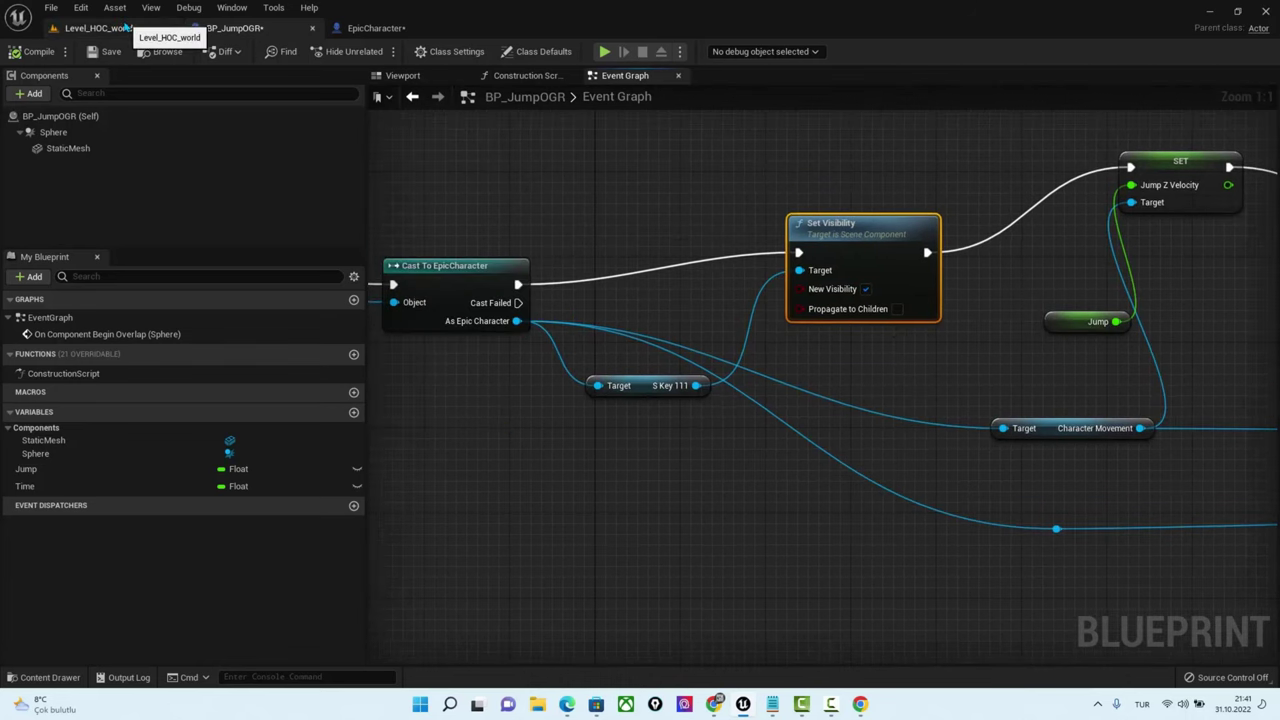
left_click(95, 28)
Play From Here, run along the wall to collect a gem, then stop and reopen BP_JumpOGR
right_click(390, 513)
left_click(447, 500)
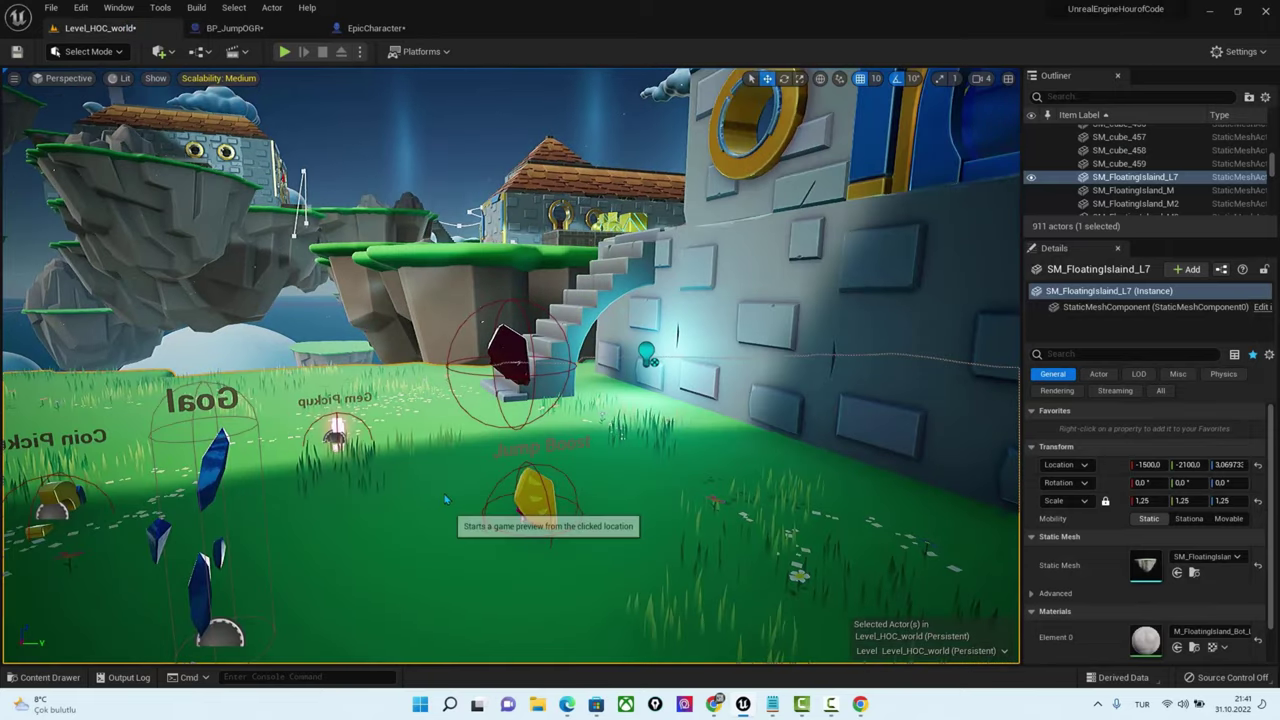
key("w")
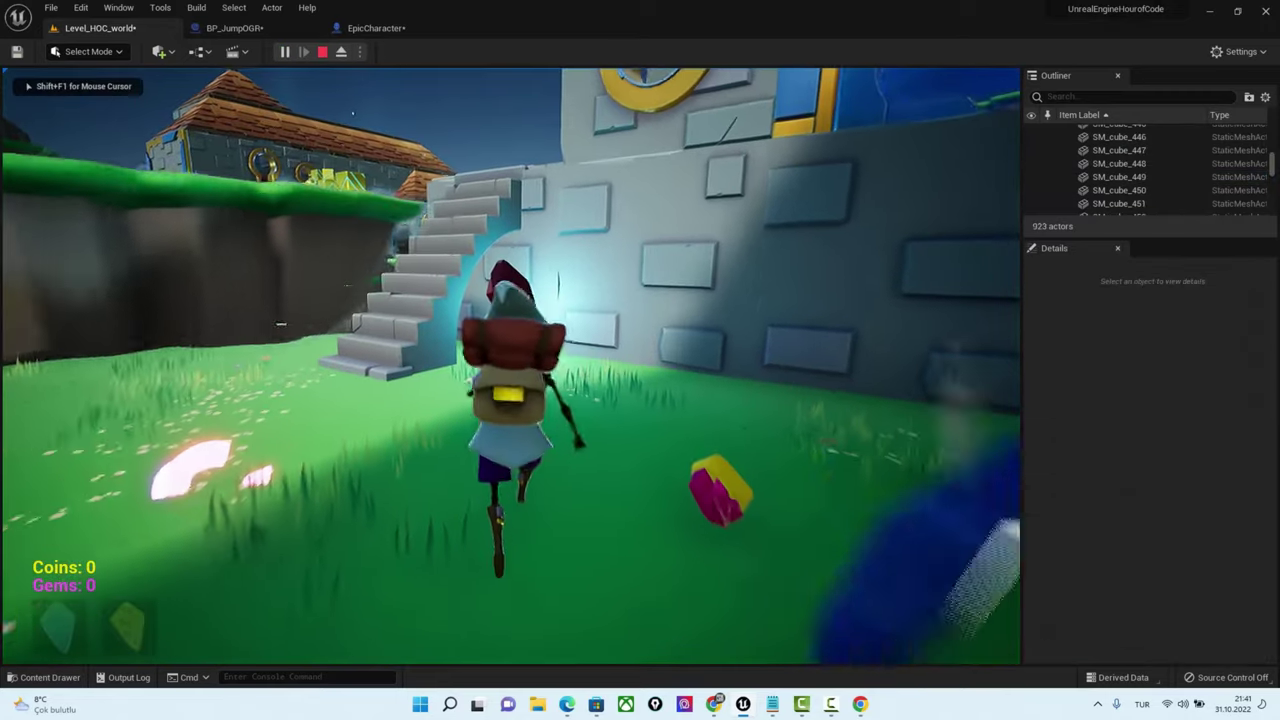
key("w")
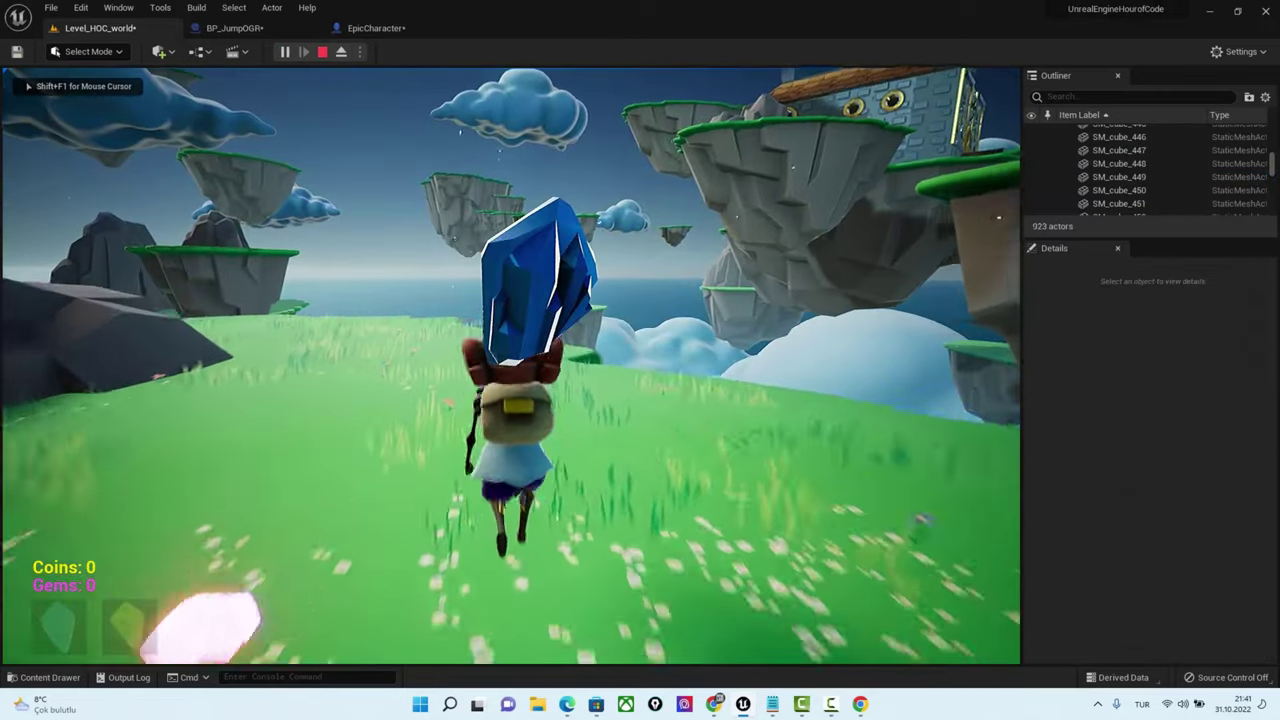
key("w")
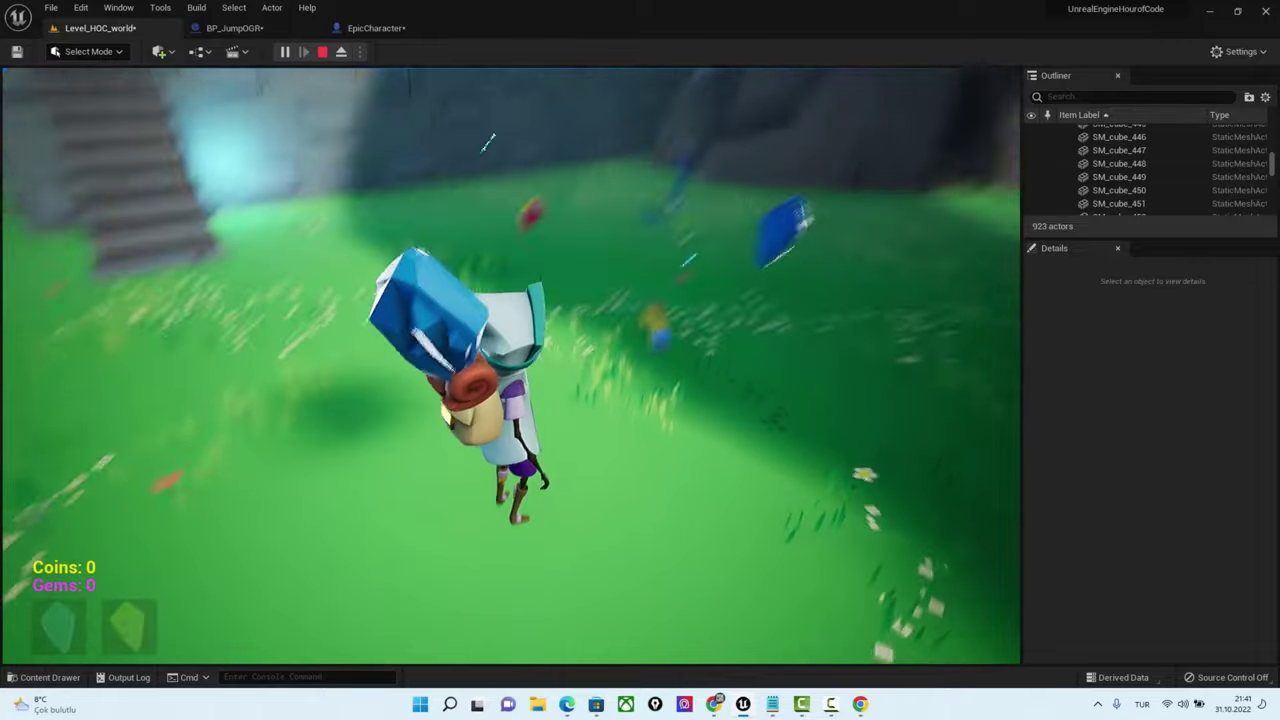
key("w")
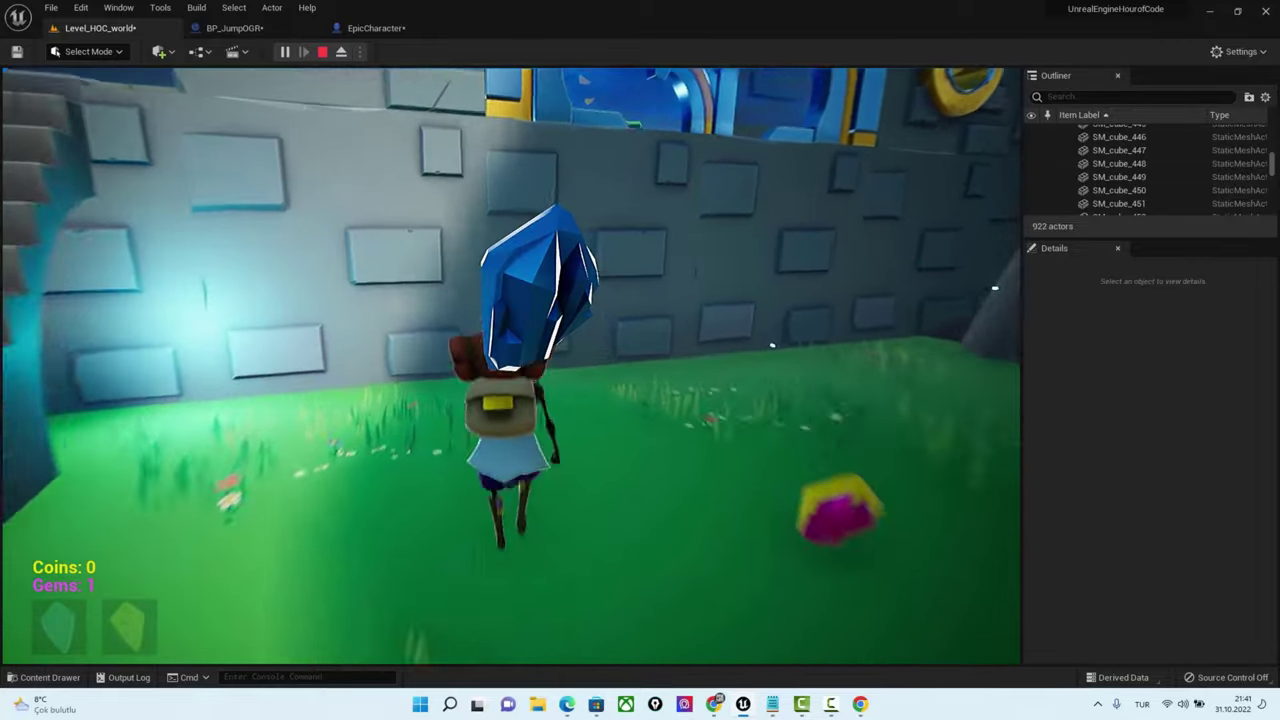
key("Escape")
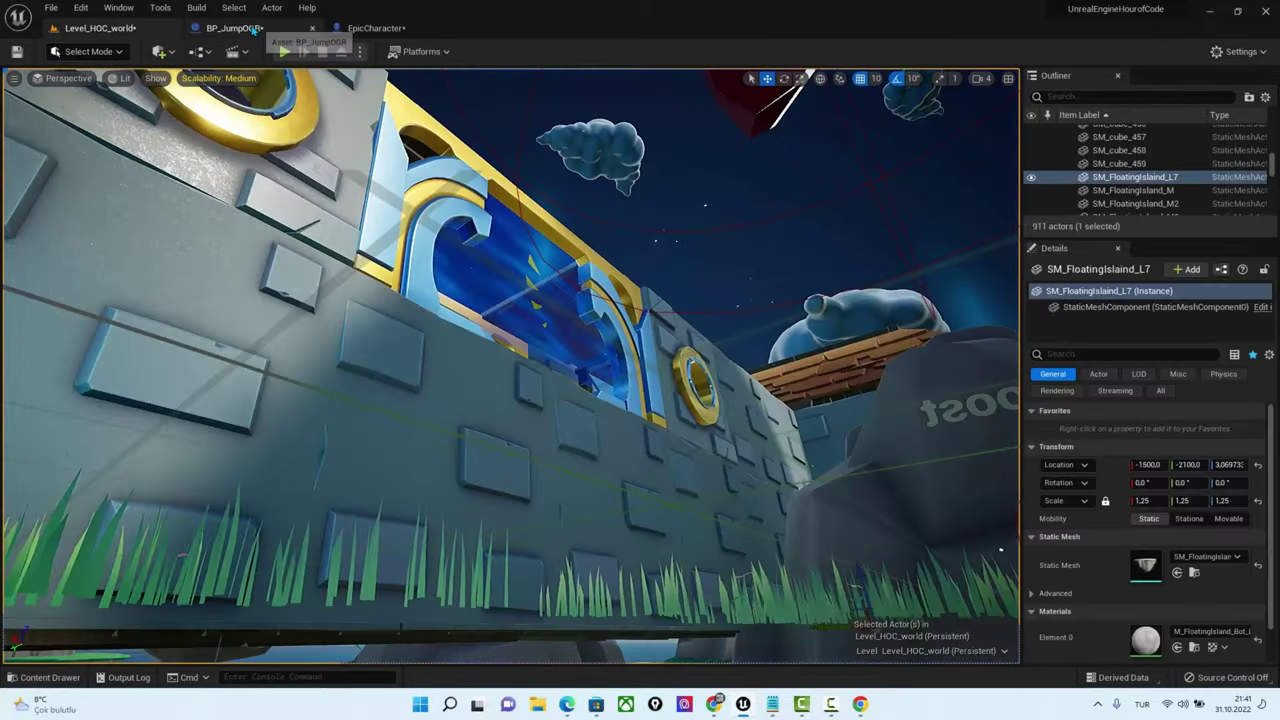
left_click(234, 28)
Duplicate the Set Visibility node below the chain and run it after the Delay completes
scroll(672, 505, "down", 1)
scroll(672, 505, "down", 2)
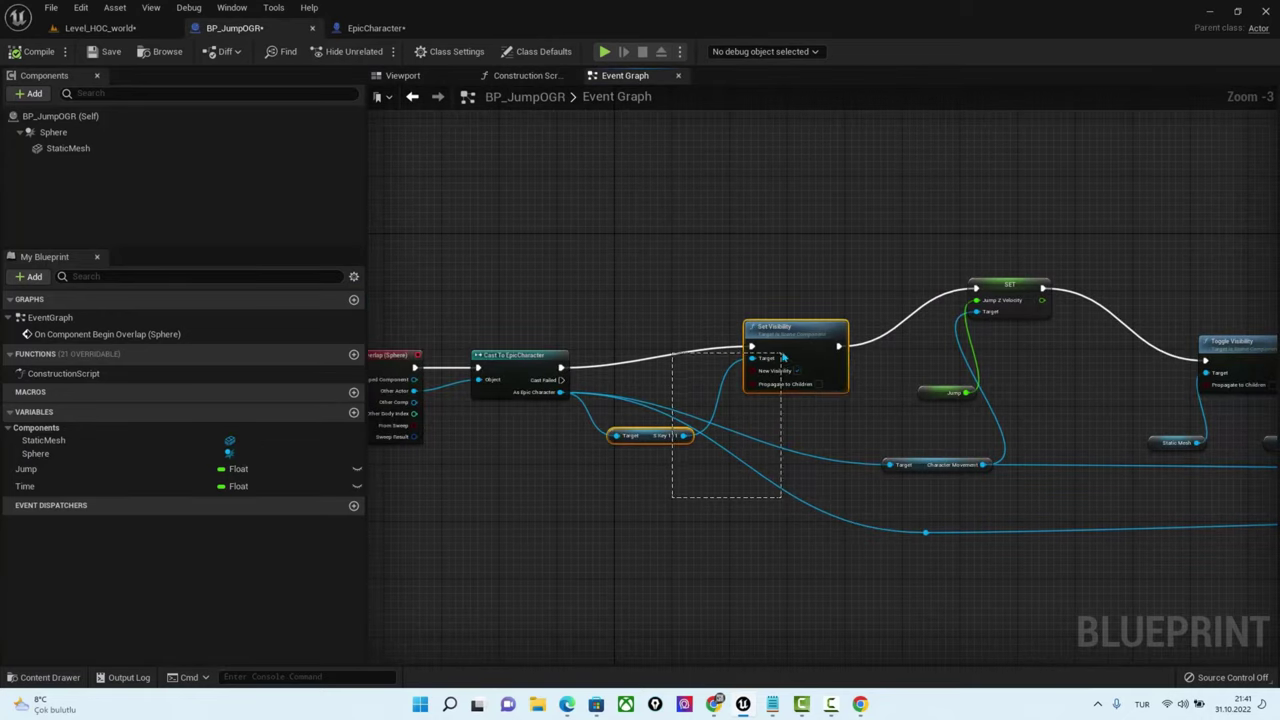
right_click_drag(720, 491, 603, 548)
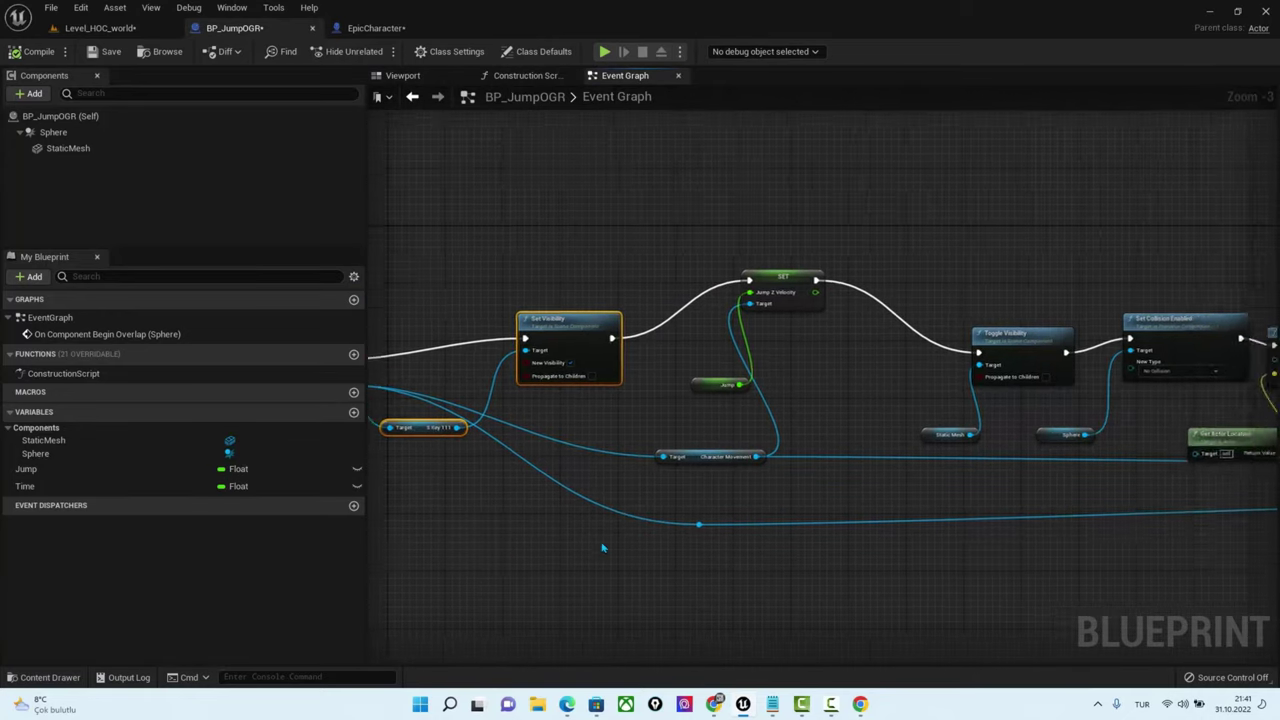
scroll(603, 548, "down", 4)
right_click_drag(943, 549, 943, 506)
scroll(943, 506, "up", 2)
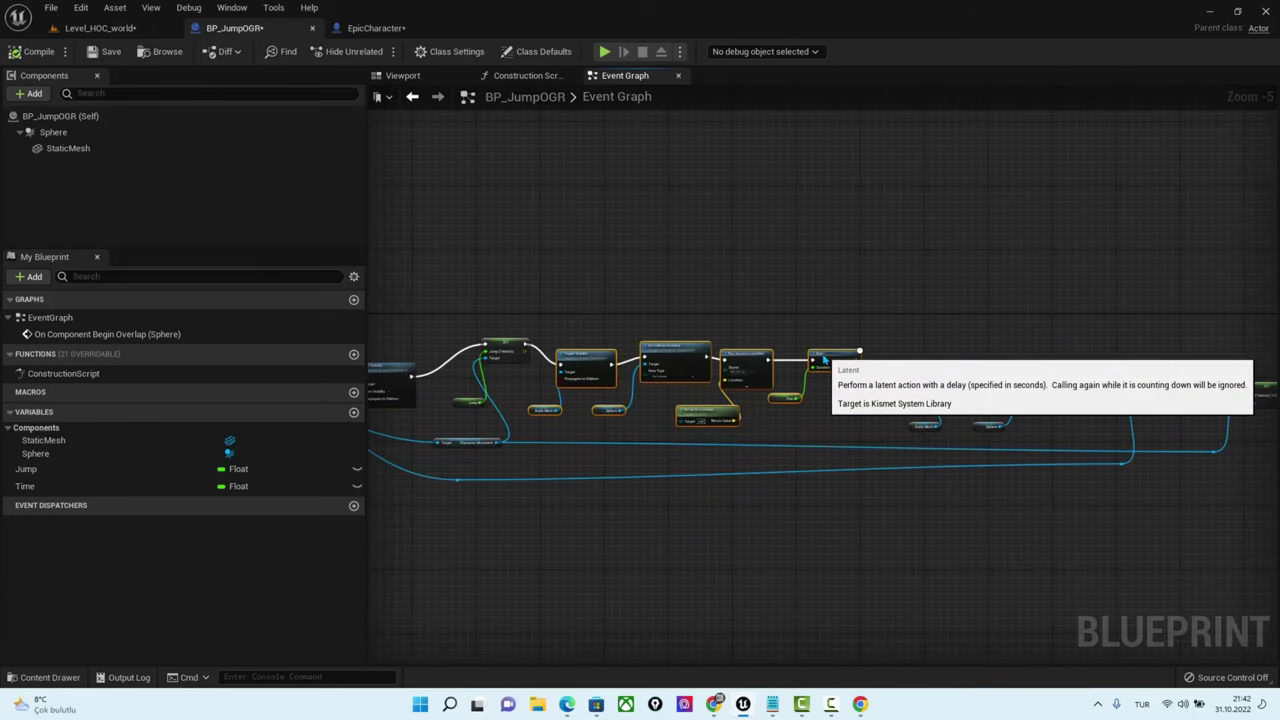
mouse_move(847, 537)
right_mouse_down()
mouse_move(920, 502)
mouse_move(1031, 504)
right_mouse_up()
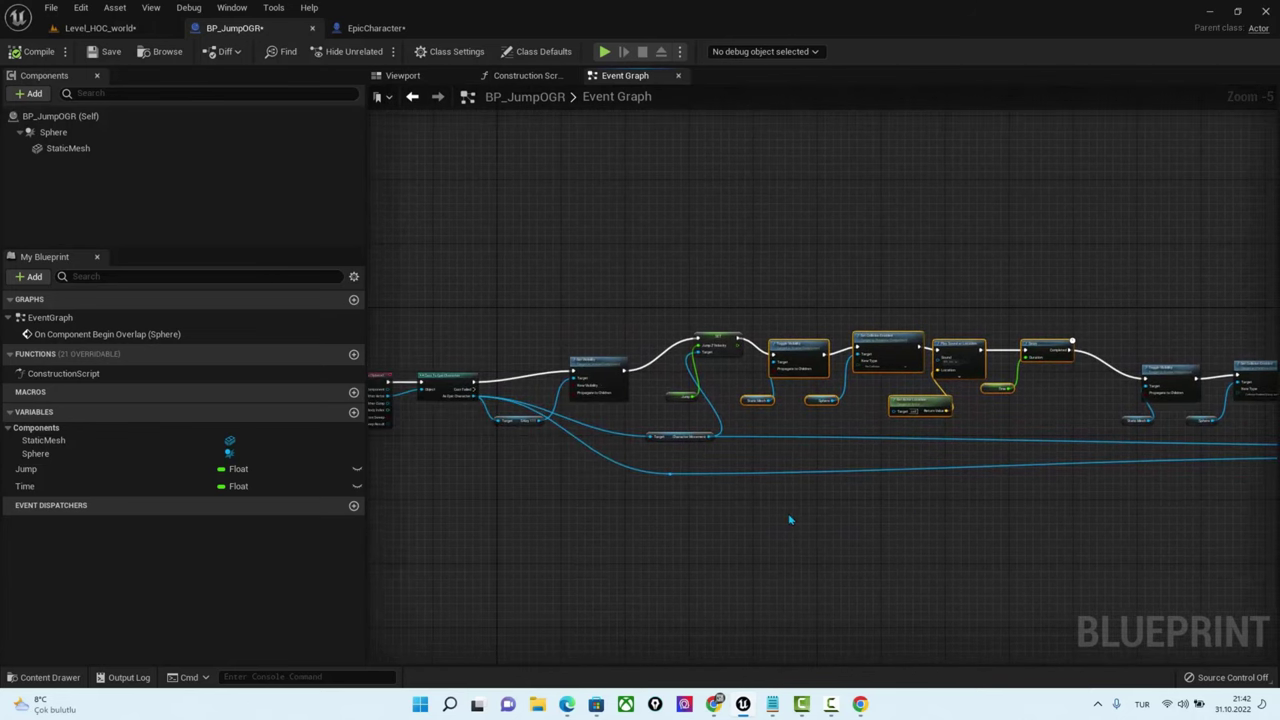
scroll(587, 509, "up", 2)
scroll(587, 509, "down", 2)
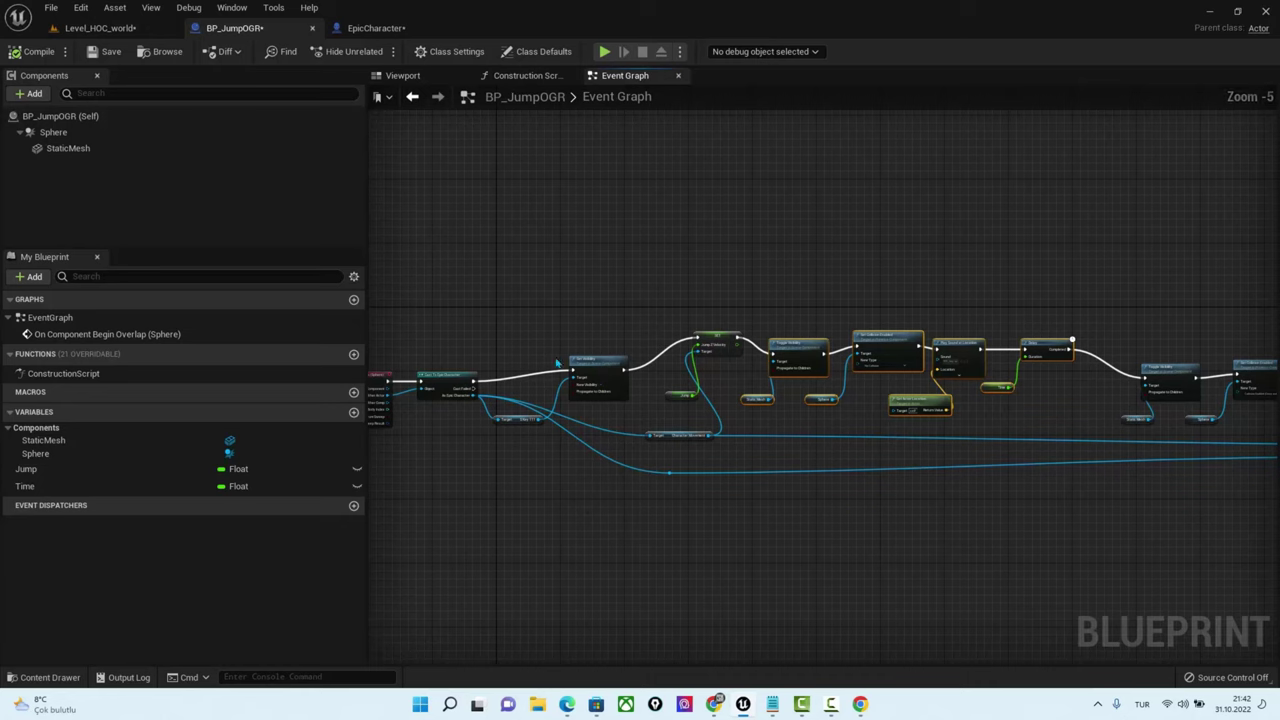
right_click_drag(870, 520, 824, 524)
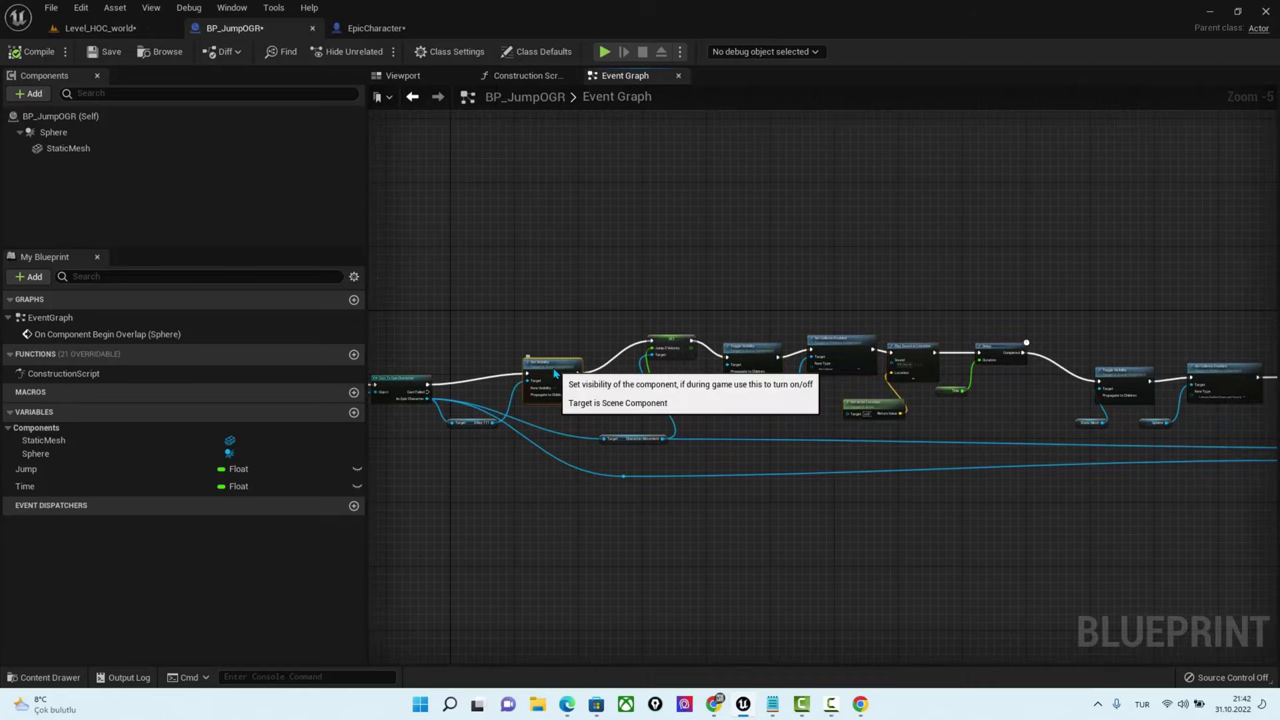
key("ctrl+c")
key("ctrl+v")
left_click_drag(1075, 438, 1026, 386)
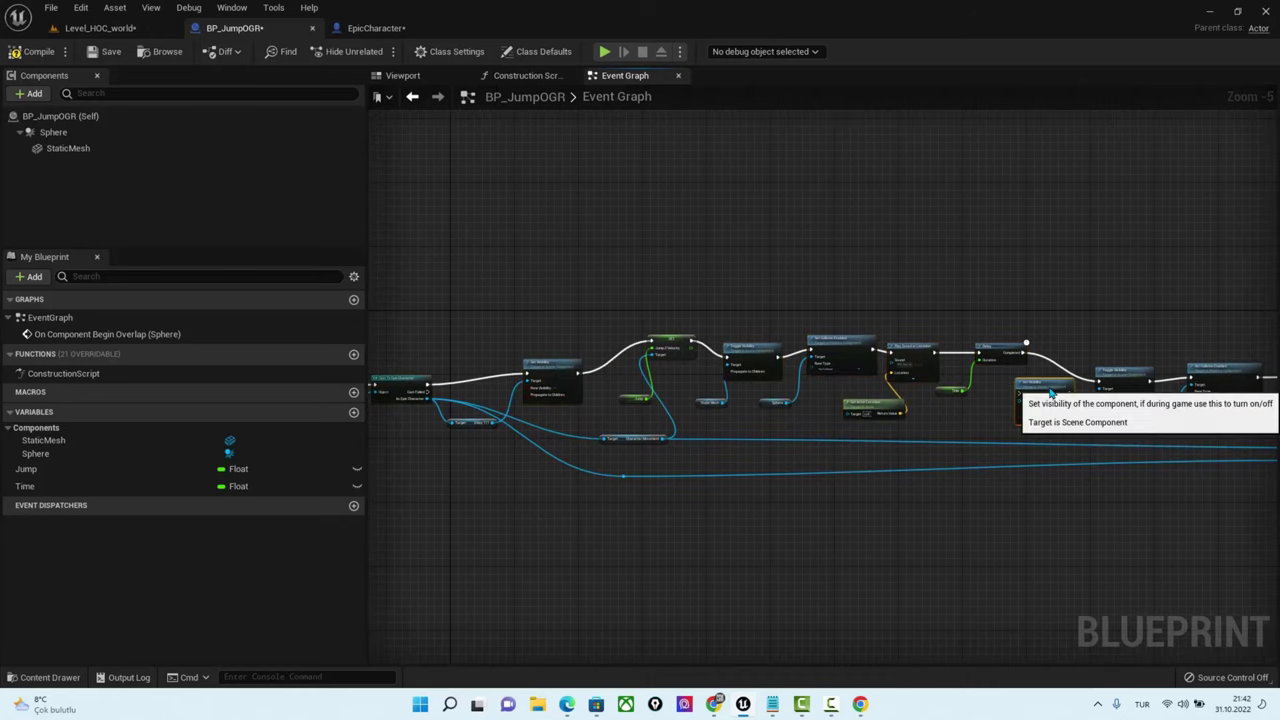
left_click_drag(1026, 437, 1030, 540)
mouse_move(1026, 352)
left_mouse_down()
mouse_move(1024, 508)
mouse_move(1103, 384)
left_mouse_up()
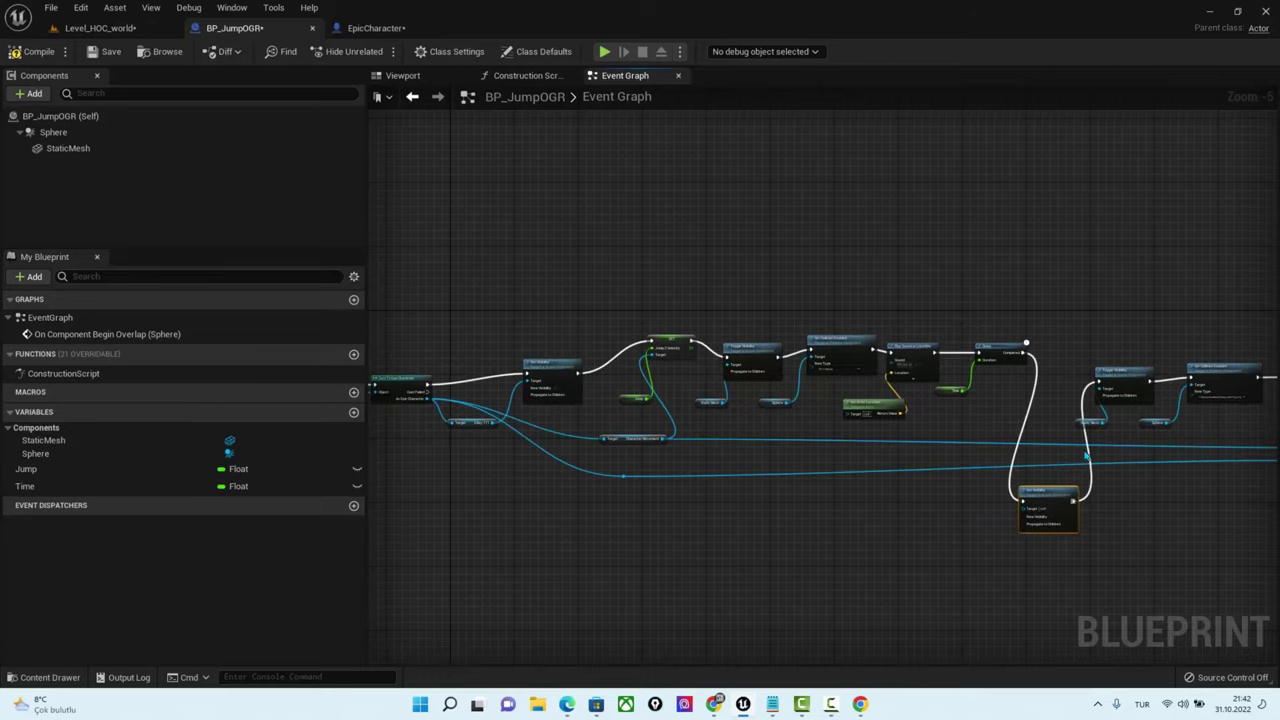
Wire S Key 111 into the copied Set Visibility's Target and move the getter lower
scroll(516, 431, "up", 1)
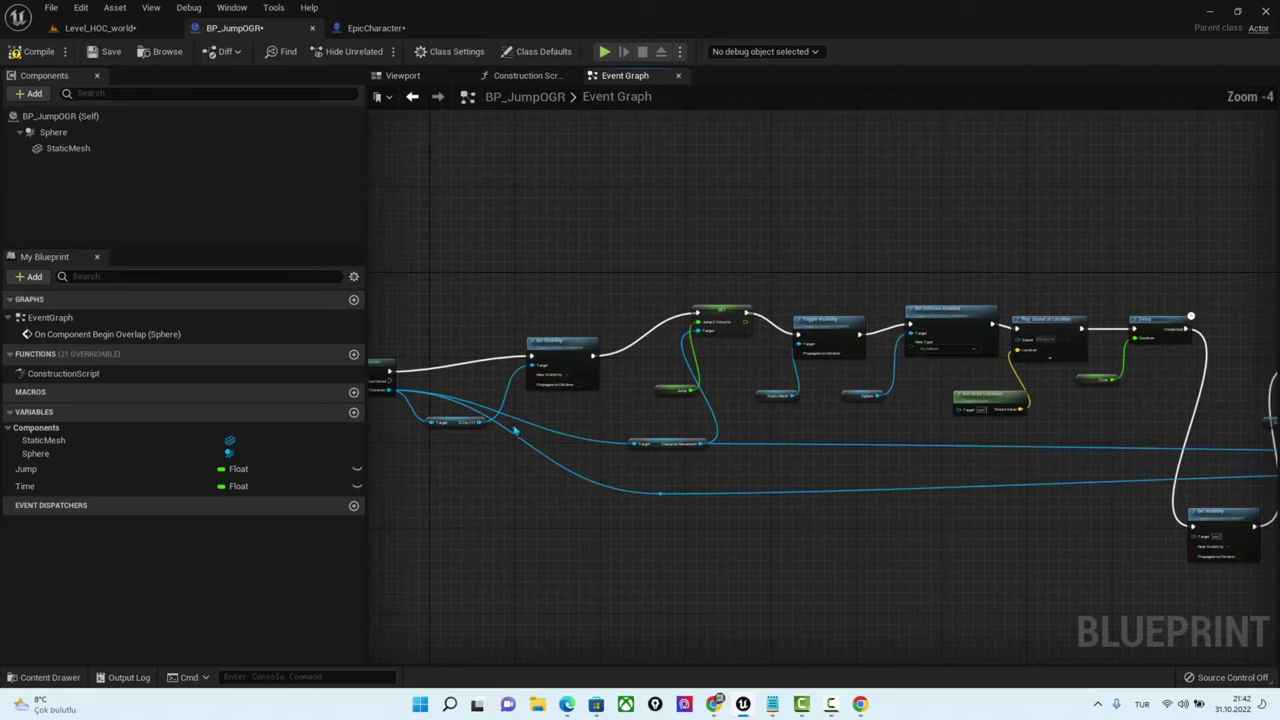
left_click_drag(497, 421, 493, 425)
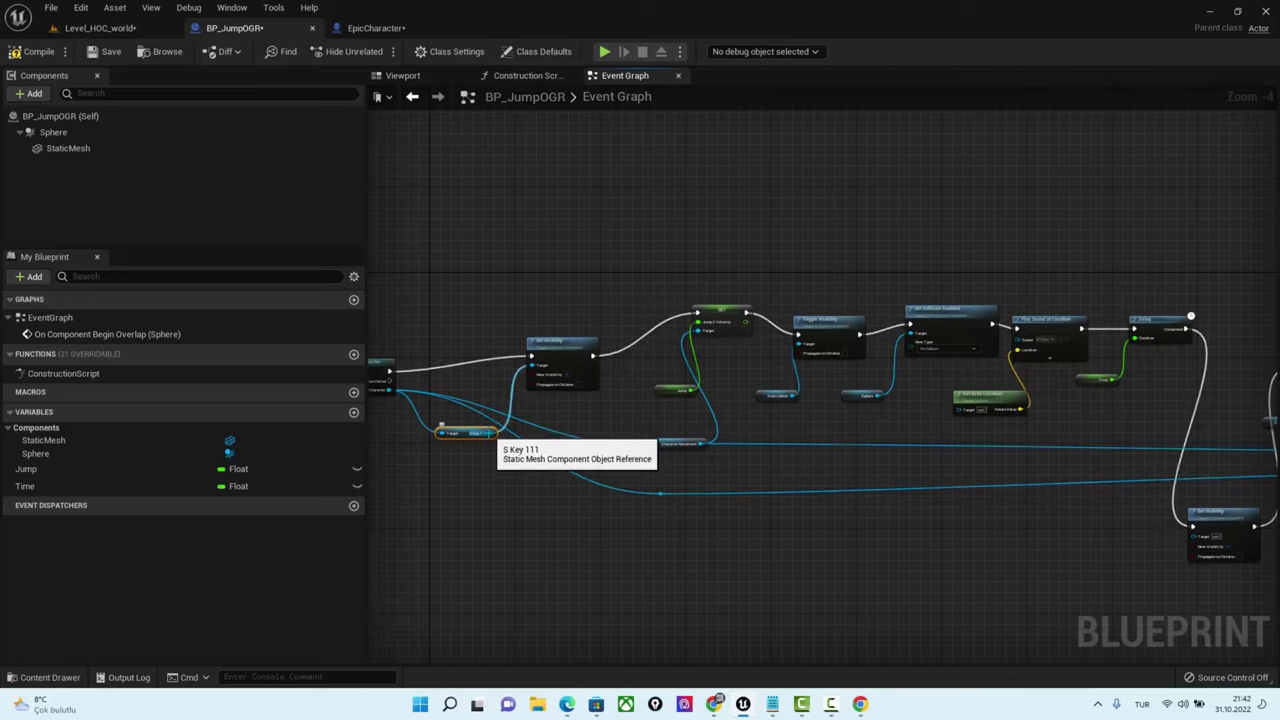
mouse_move(492, 432)
left_mouse_down()
mouse_move(1064, 570)
mouse_move(1193, 537)
left_mouse_up()
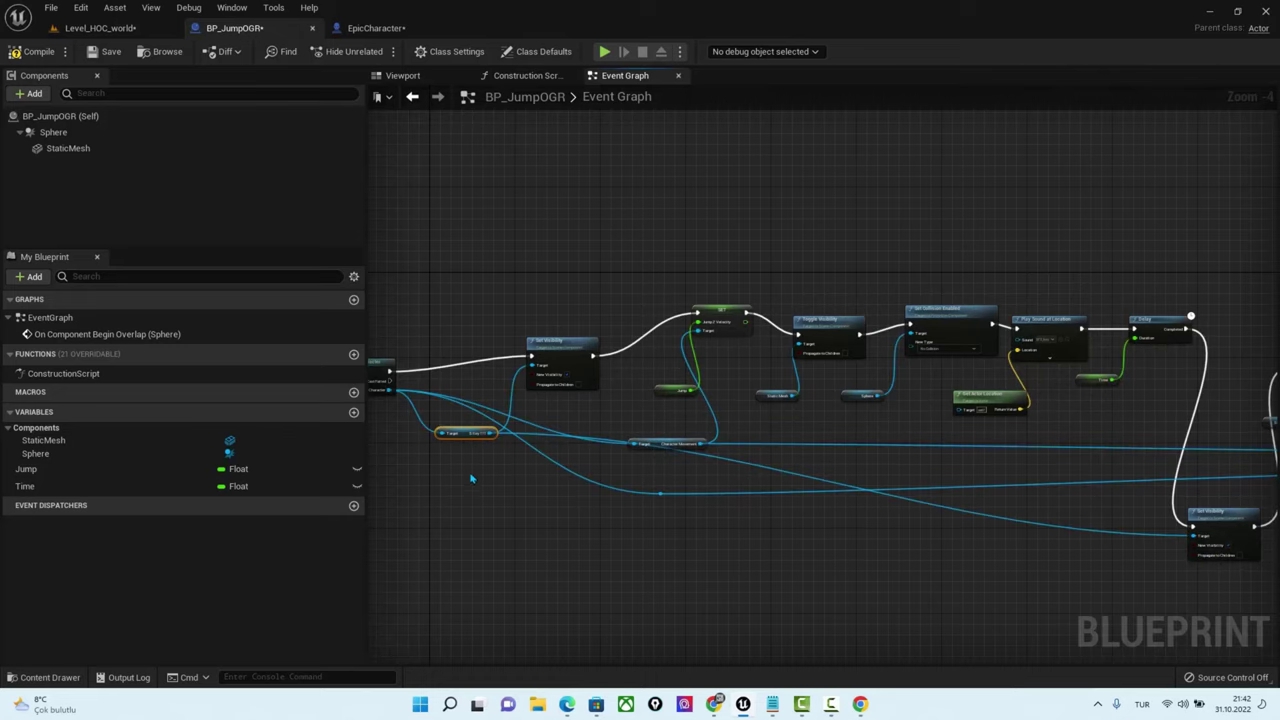
left_click_drag(462, 432, 460, 534)
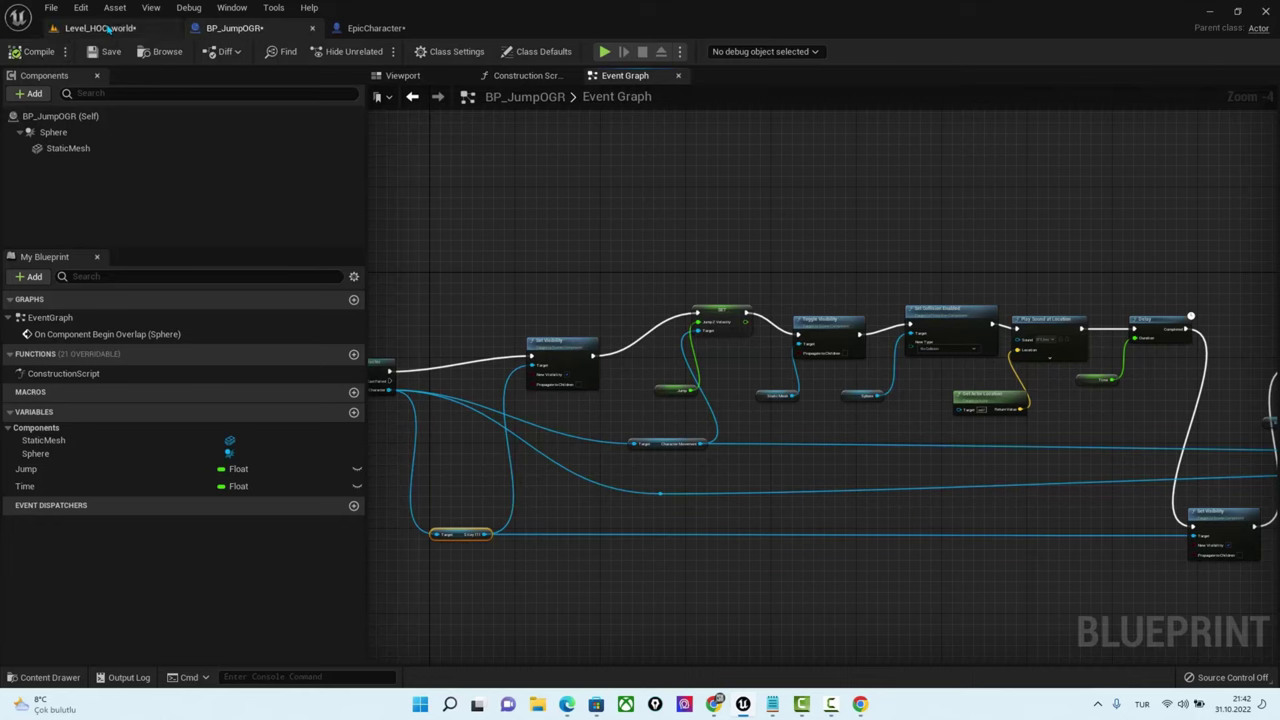
Play From Here in Level_HOC_world, run toward the castle wall, then stop and reopen BP_JumpOGR
left_click(100, 27)
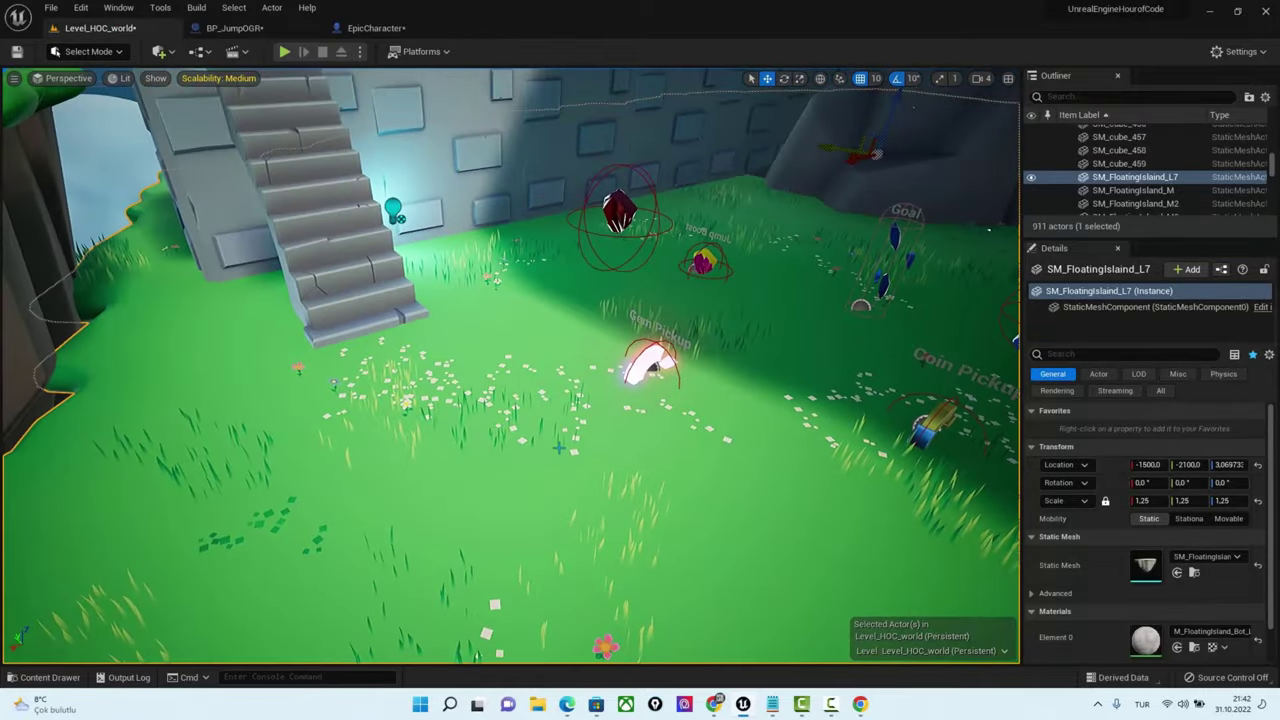
right_click(557, 446)
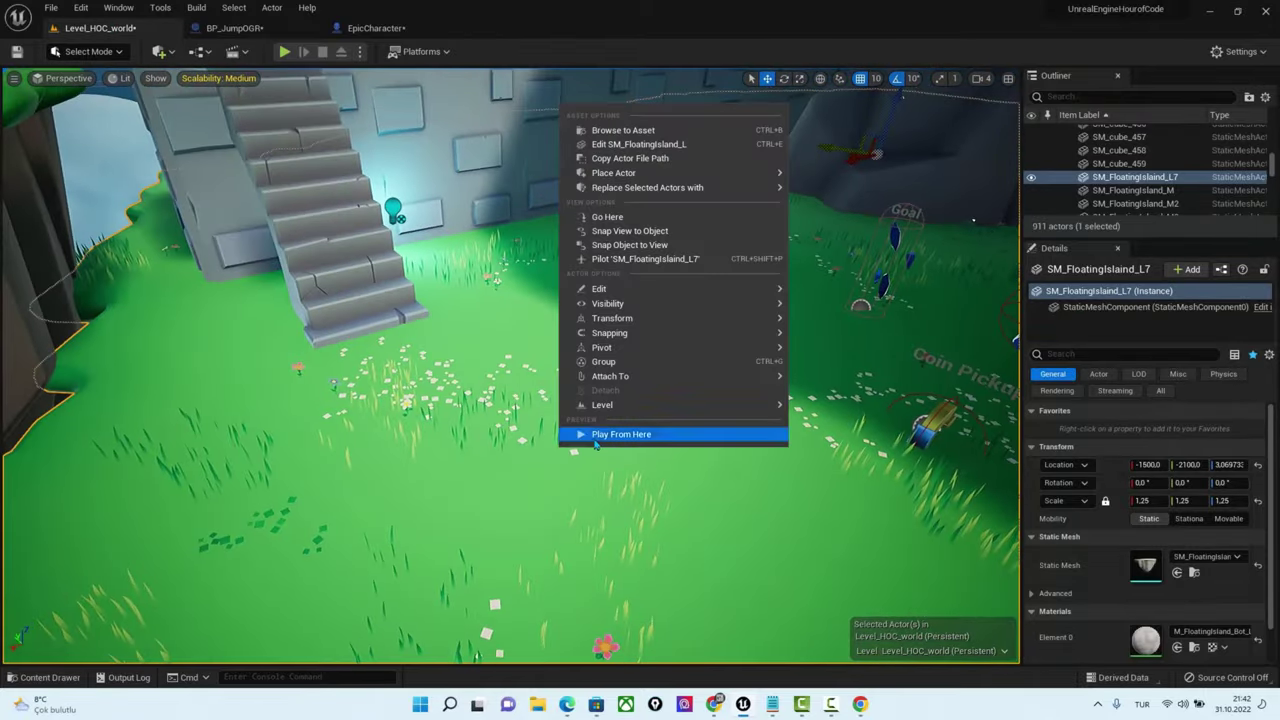
left_click(610, 431)
key("w")
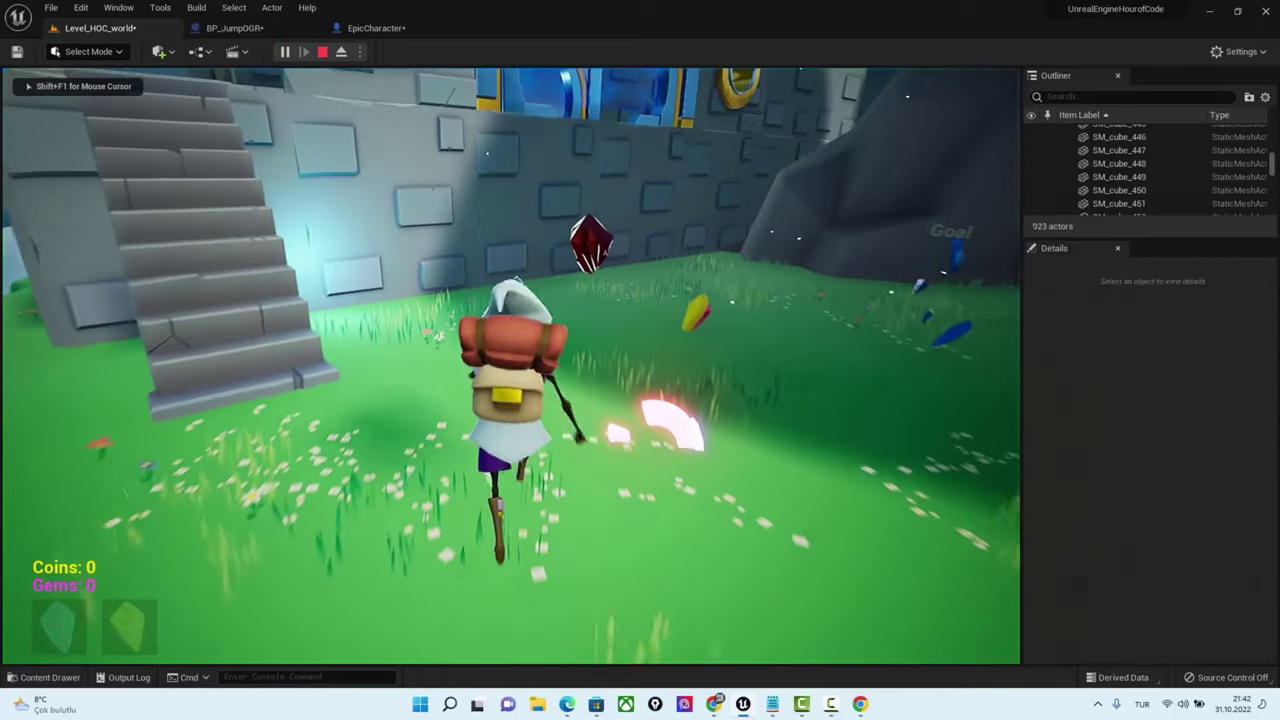
key("w")
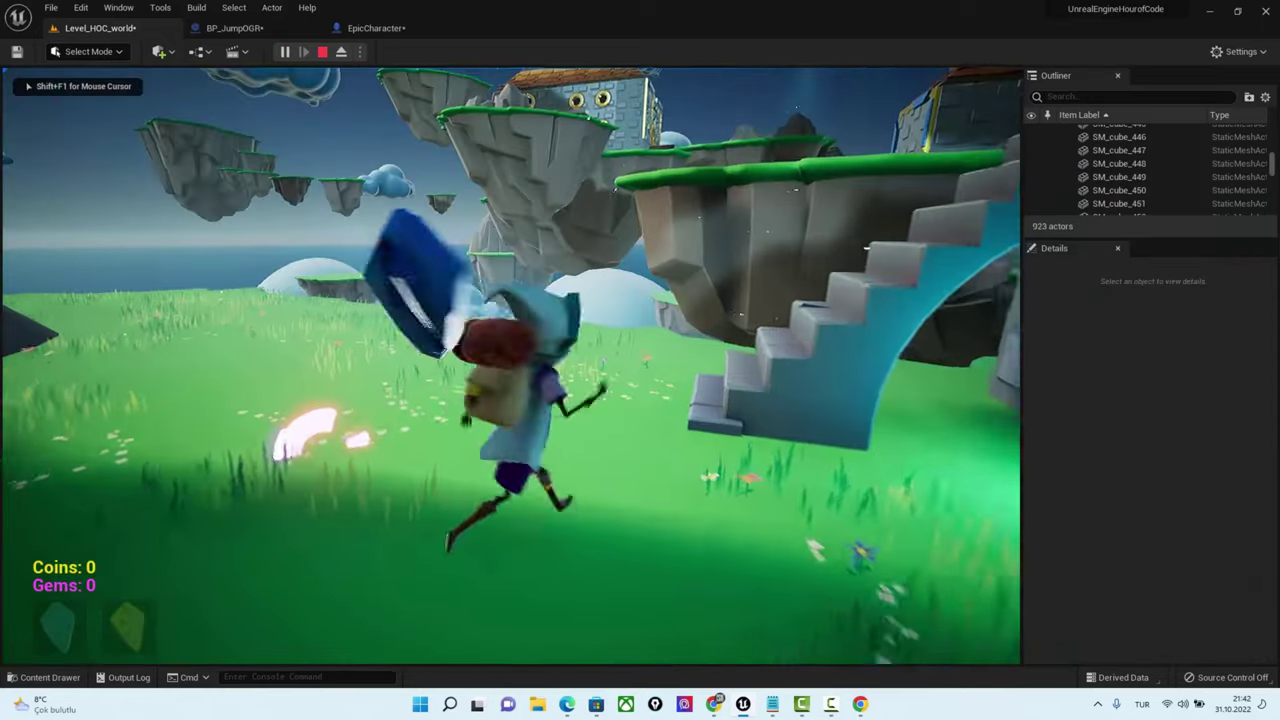
key("w")
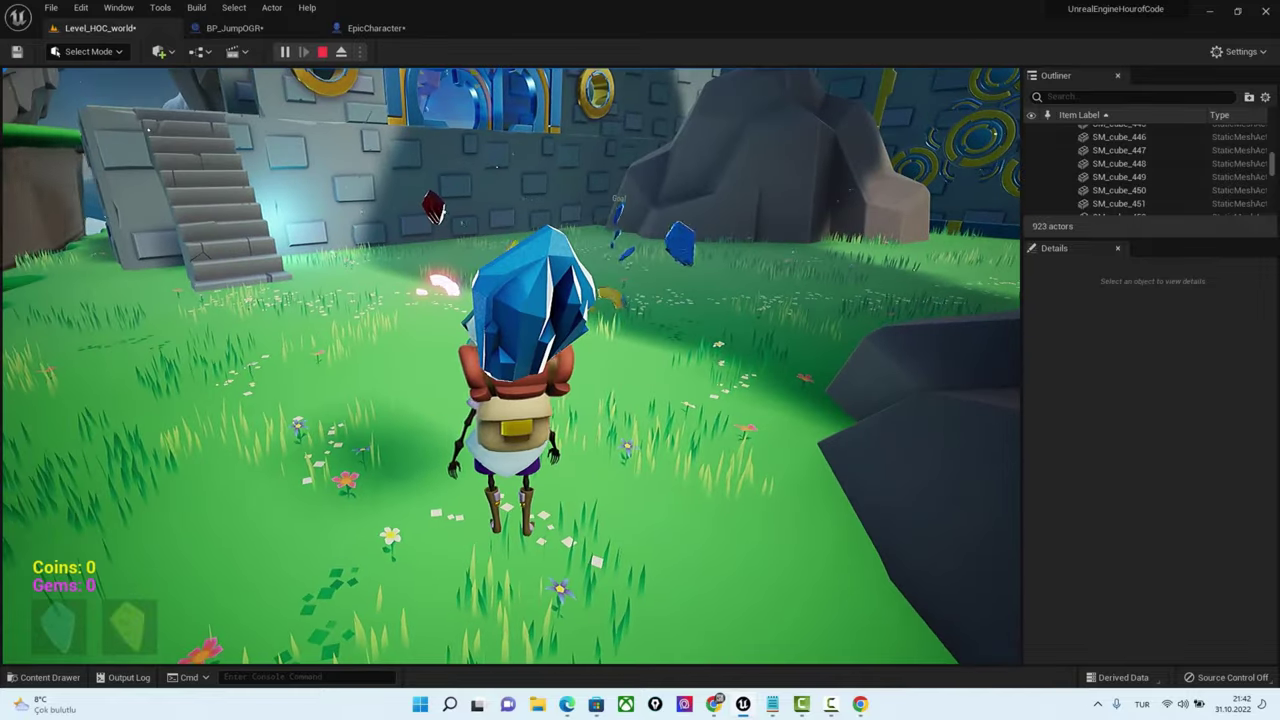
key("w")
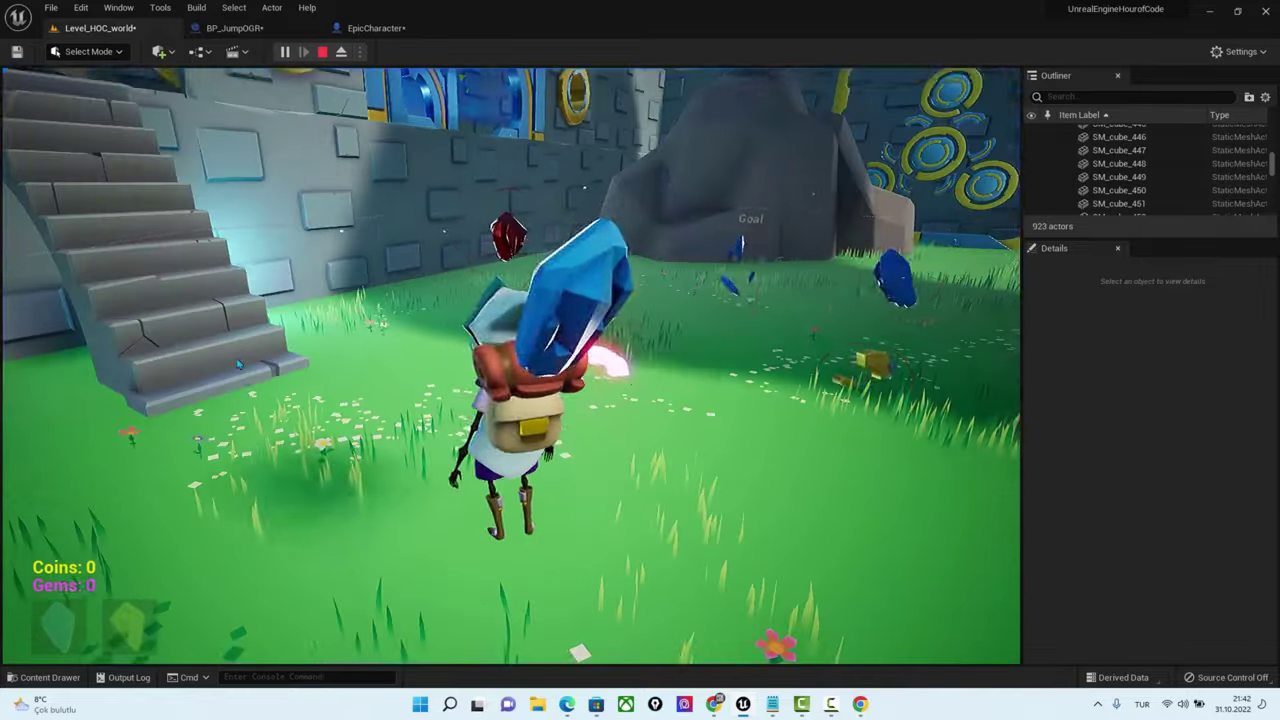
key("Escape")
left_click(230, 28)
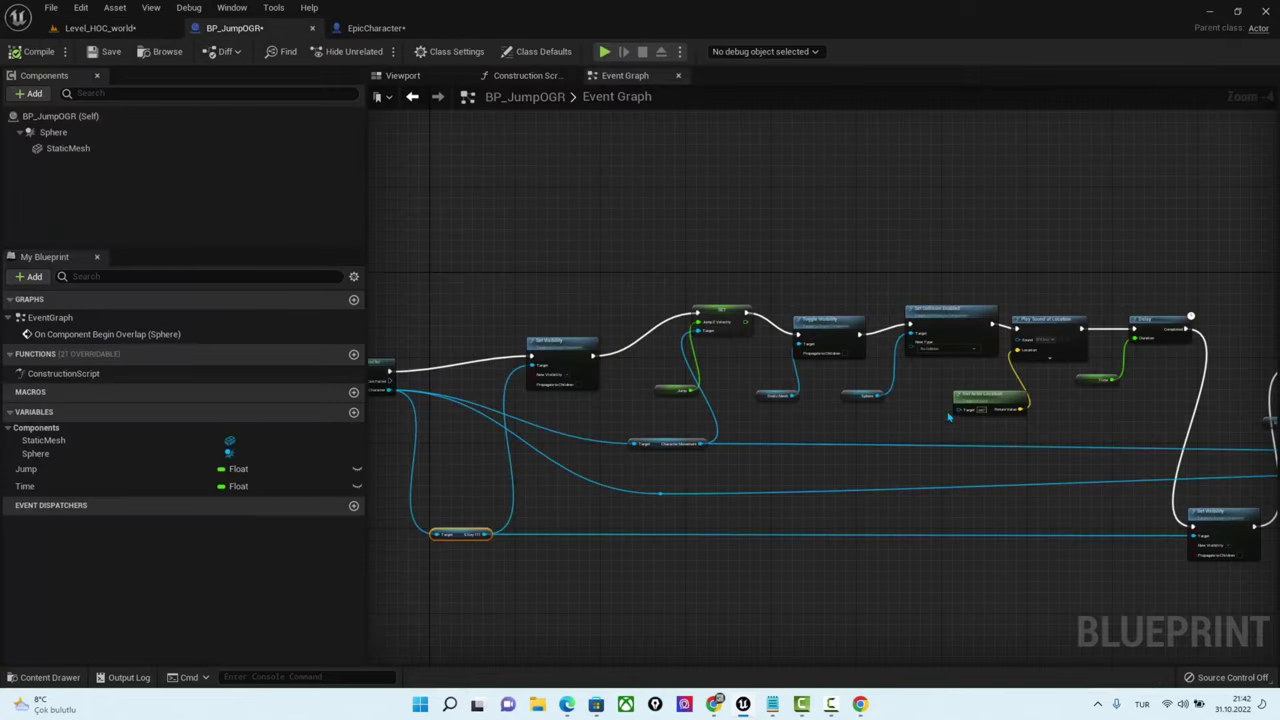
scroll(876, 394, "up", 4)
right_click_drag(612, 320, 1157, 273)
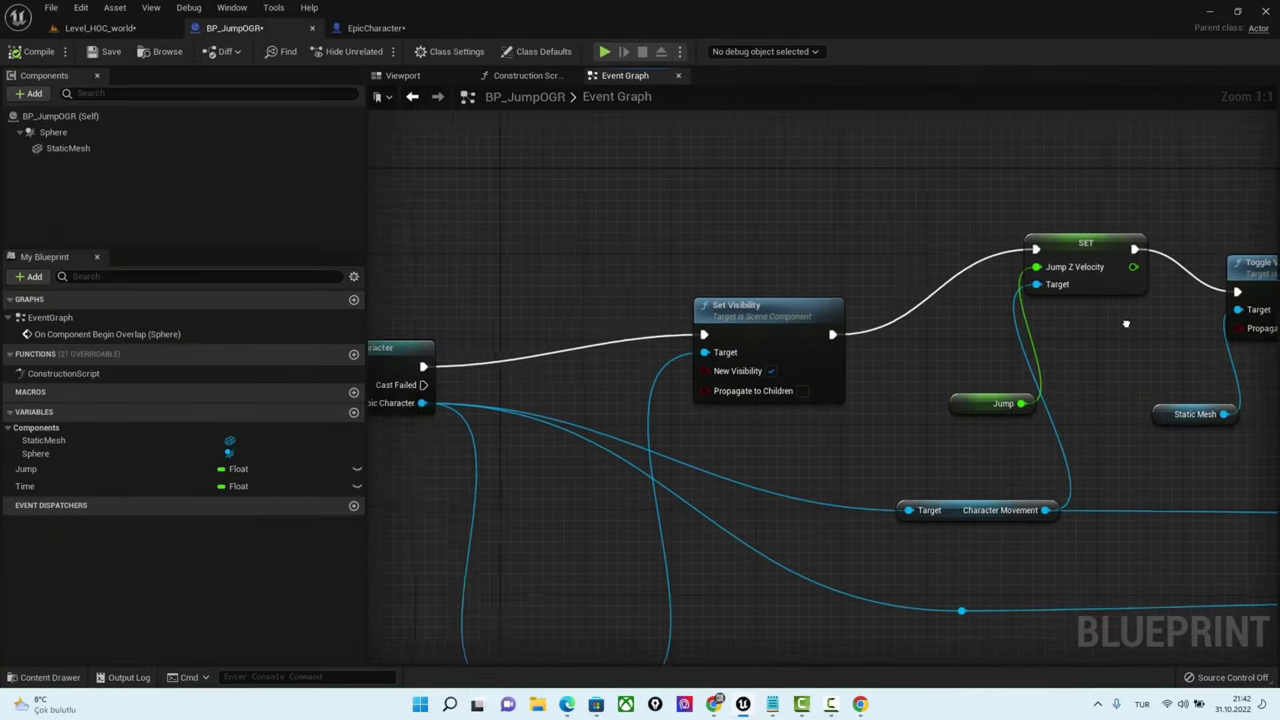
right_click_drag(965, 292, 595, 280)
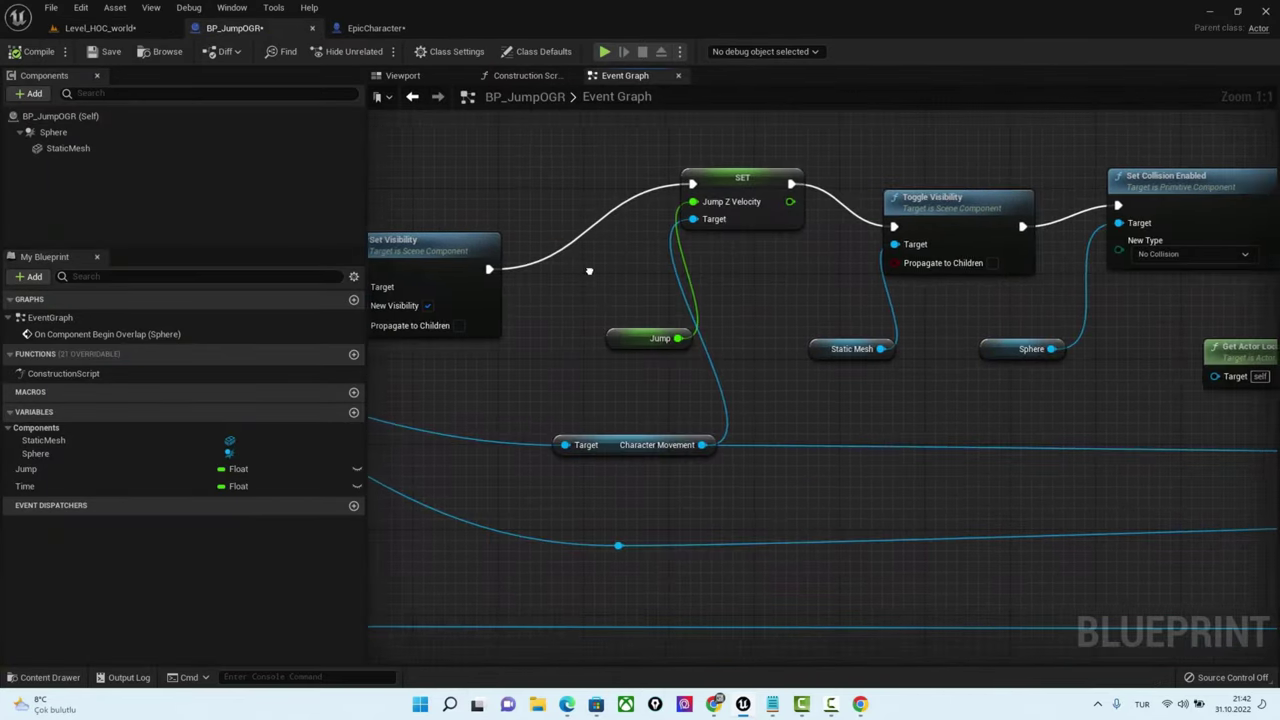
right_click_drag(1040, 390, 810, 390)
right_click_drag(1158, 389, 730, 413)
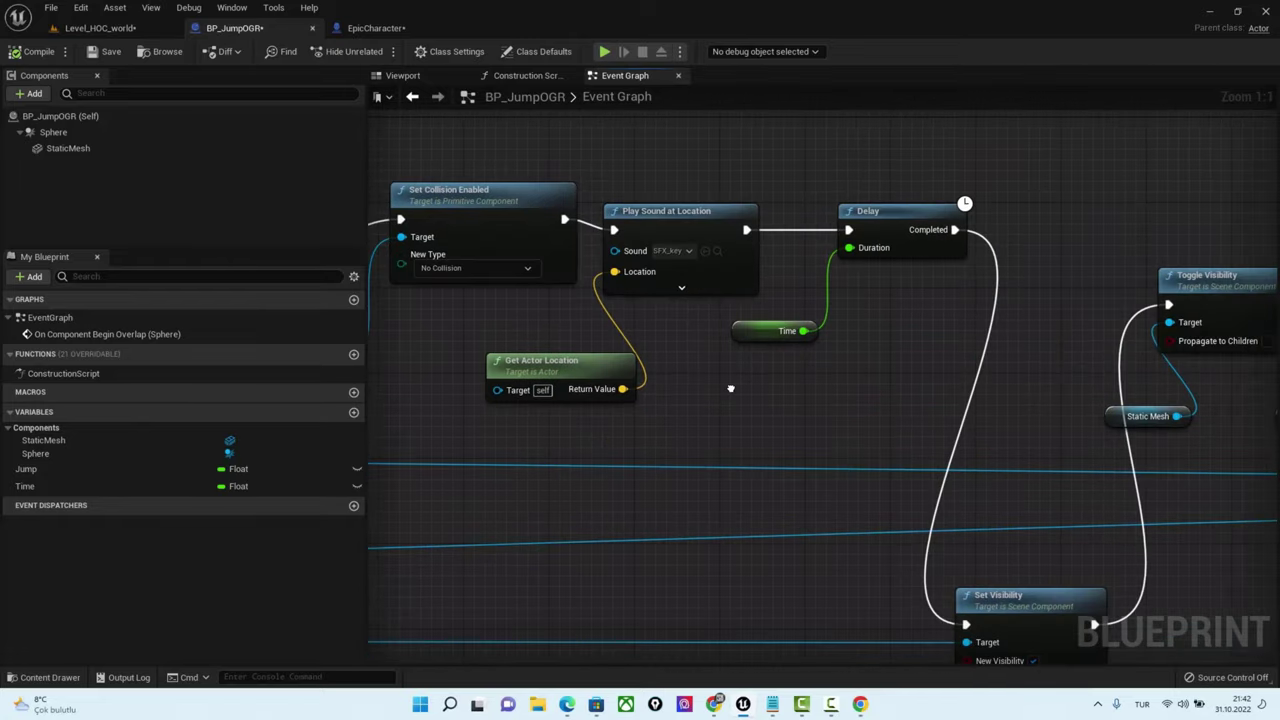
right_click_drag(1046, 650, 872, 419)
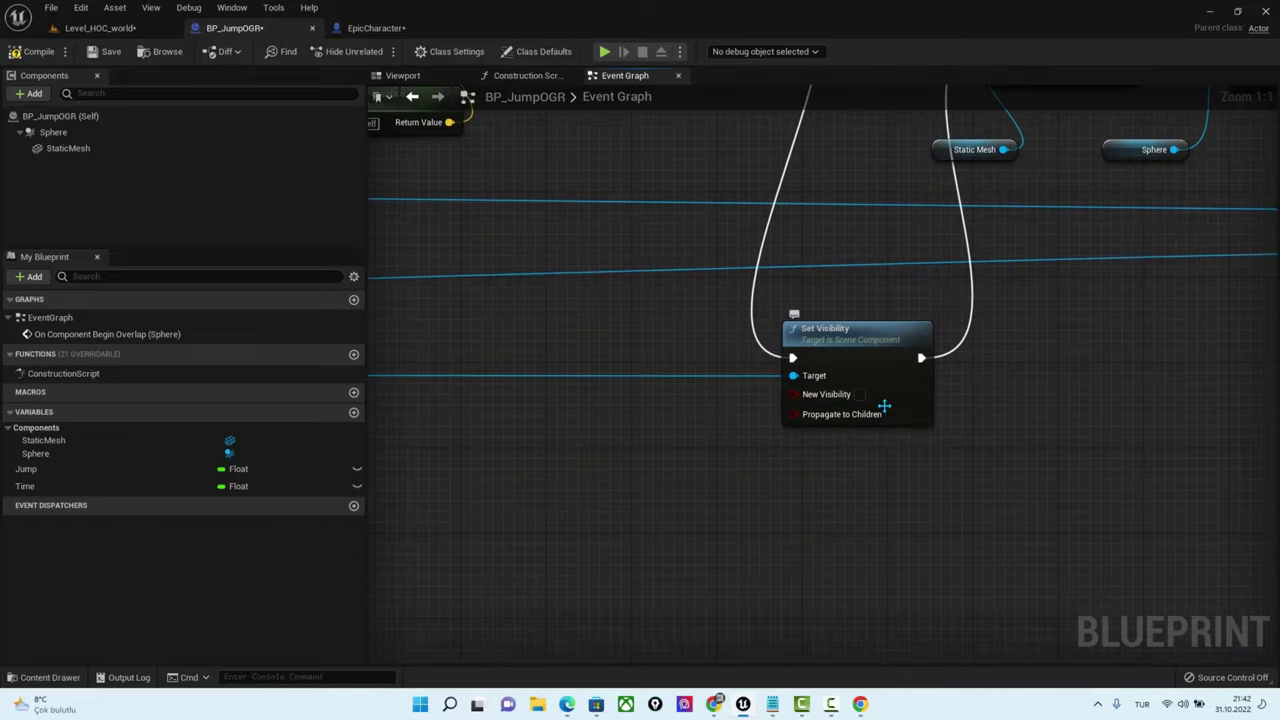
left_click(100, 28)
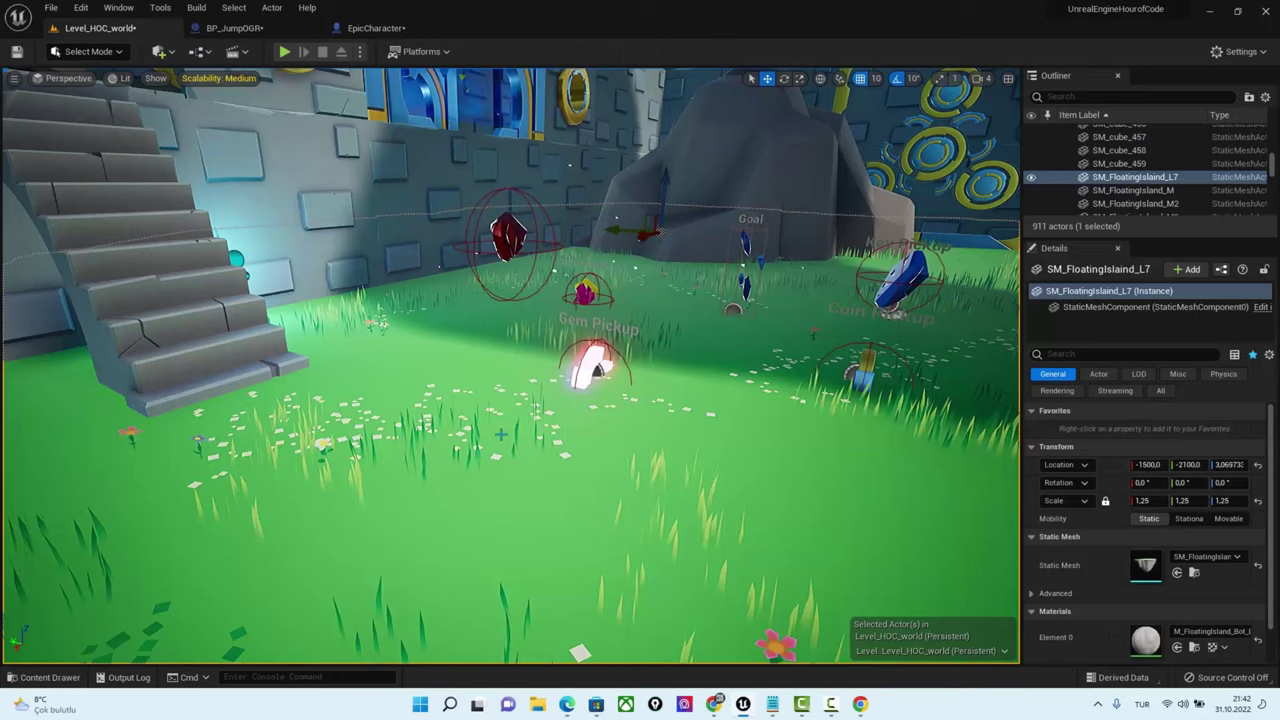
scroll(500, 434, "down", 3)
right_click(519, 505)
left_click(519, 505)
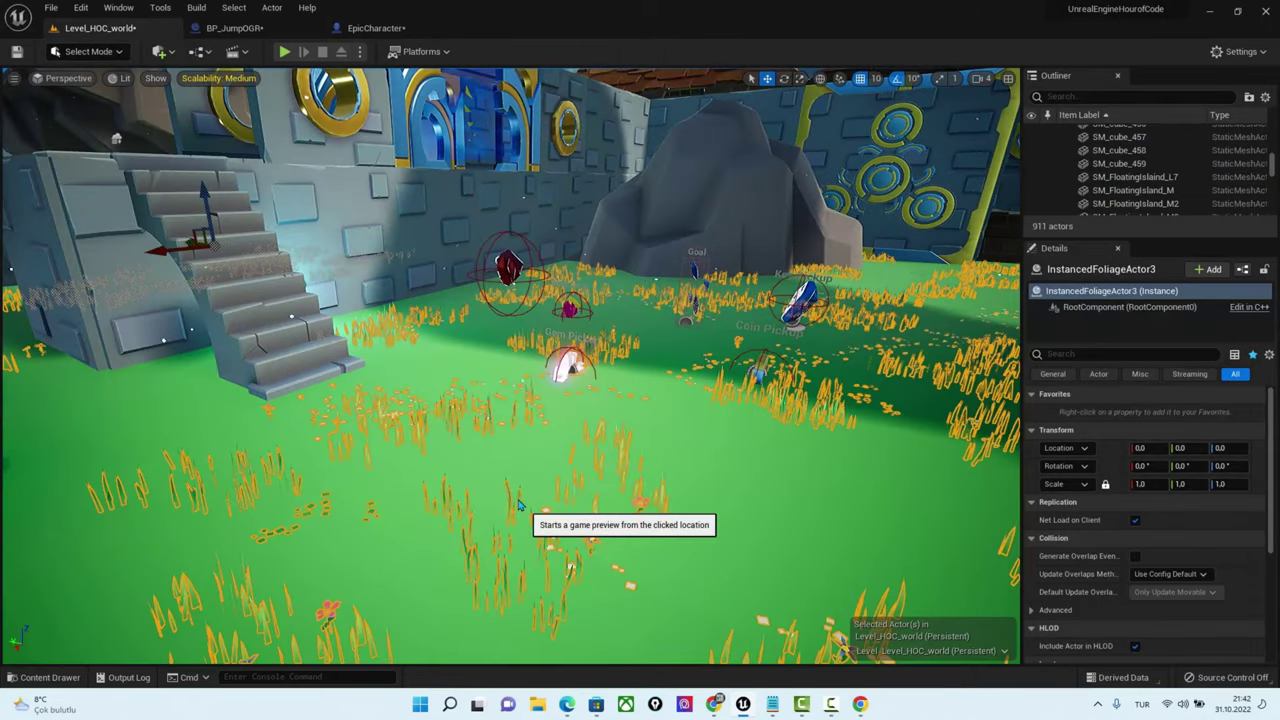
key("w")
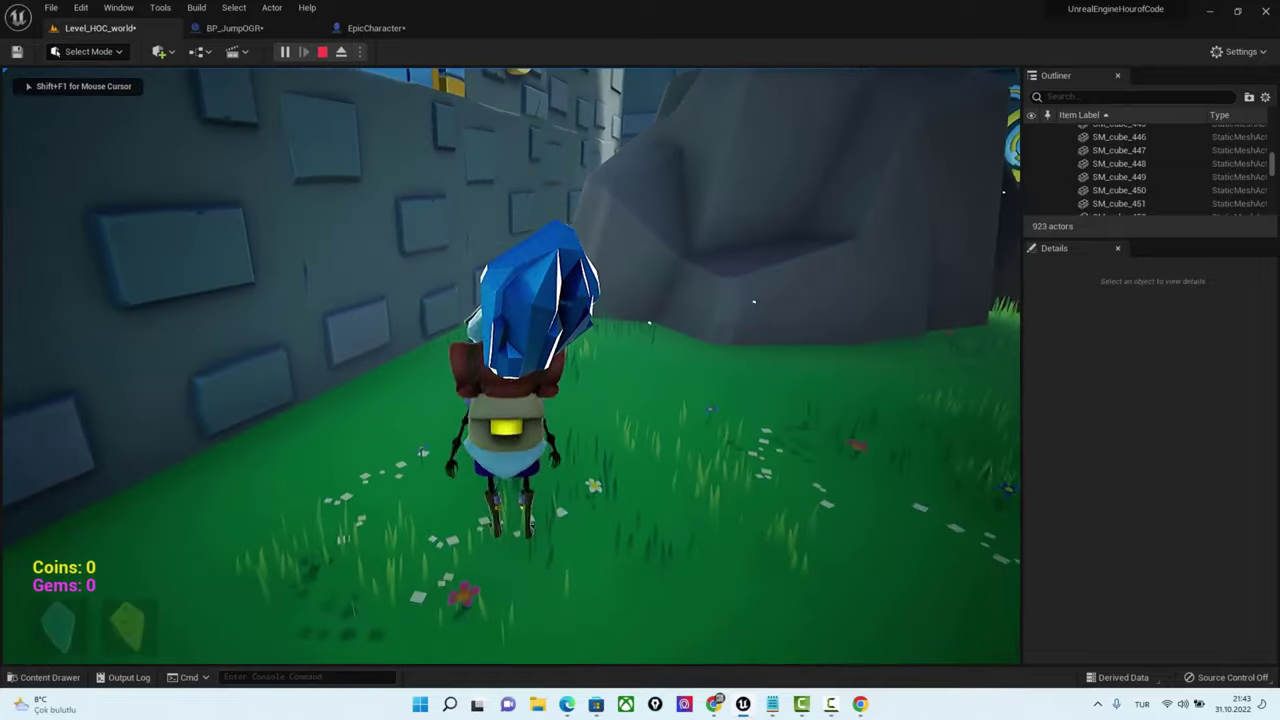
key("s")
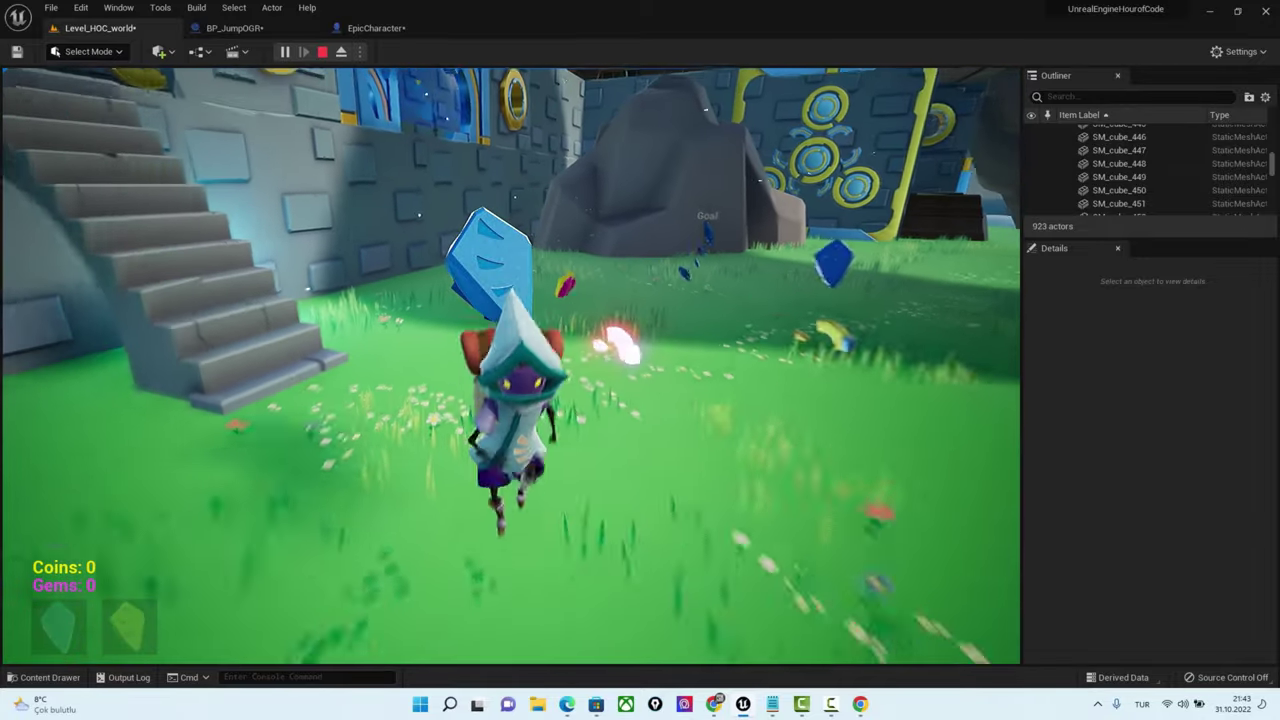
key("Escape")
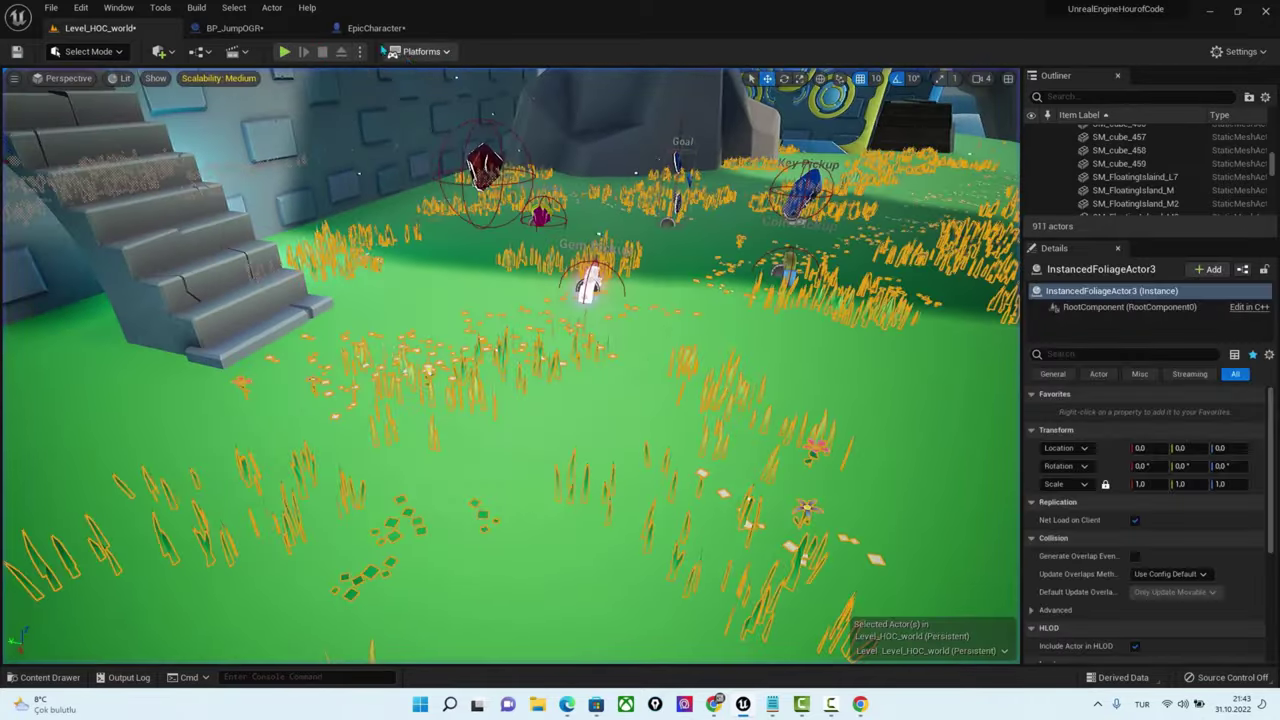
left_click(270, 29)
scroll(886, 449, "down", 2)
Review the finished node chain around the final Set Visibility, Delay and cast nodes
scroll(820, 470, "down", 4)
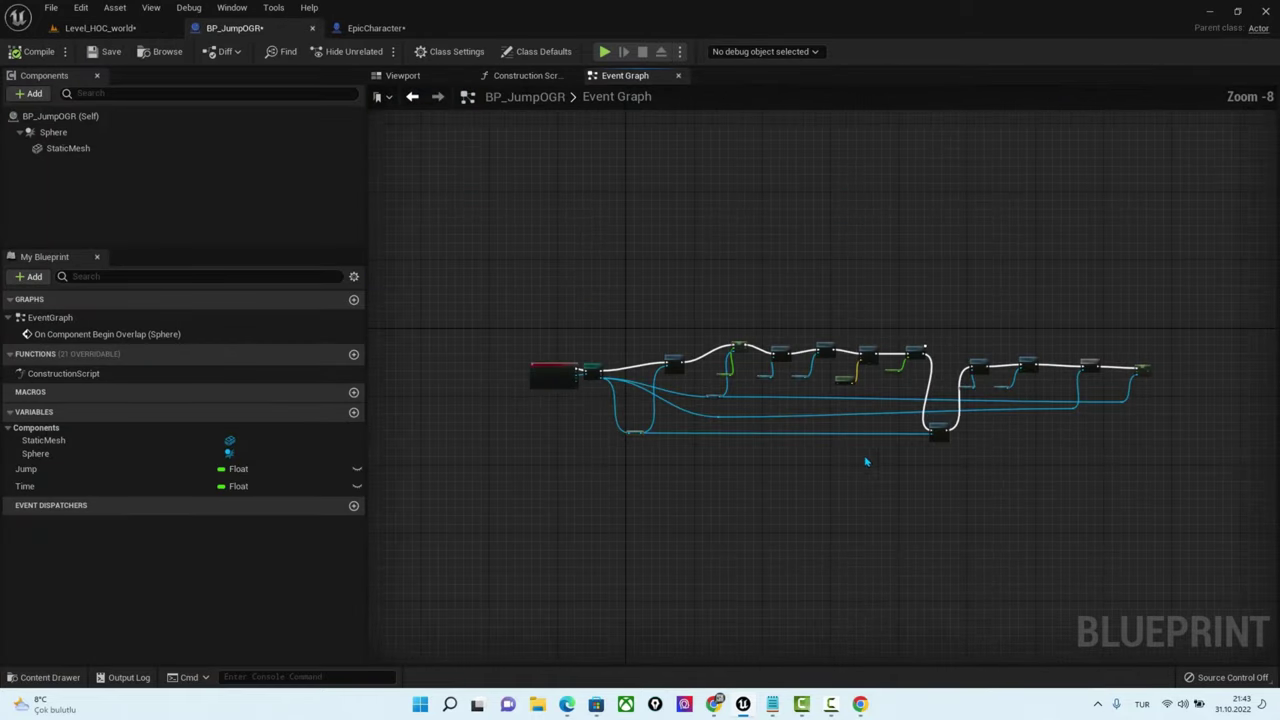
scroll(732, 511, "up", 2)
scroll(732, 511, "up", 1)
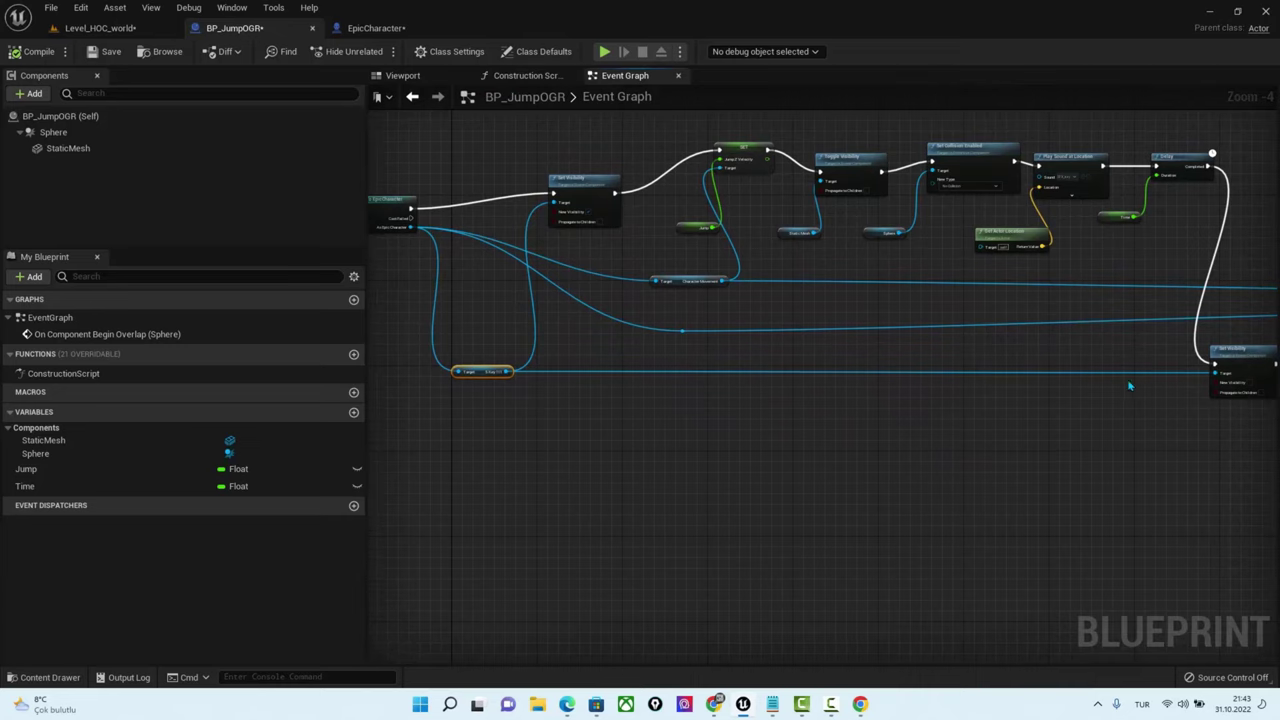
right_click_drag(1233, 377, 837, 429)
scroll(849, 431, "up", 3)
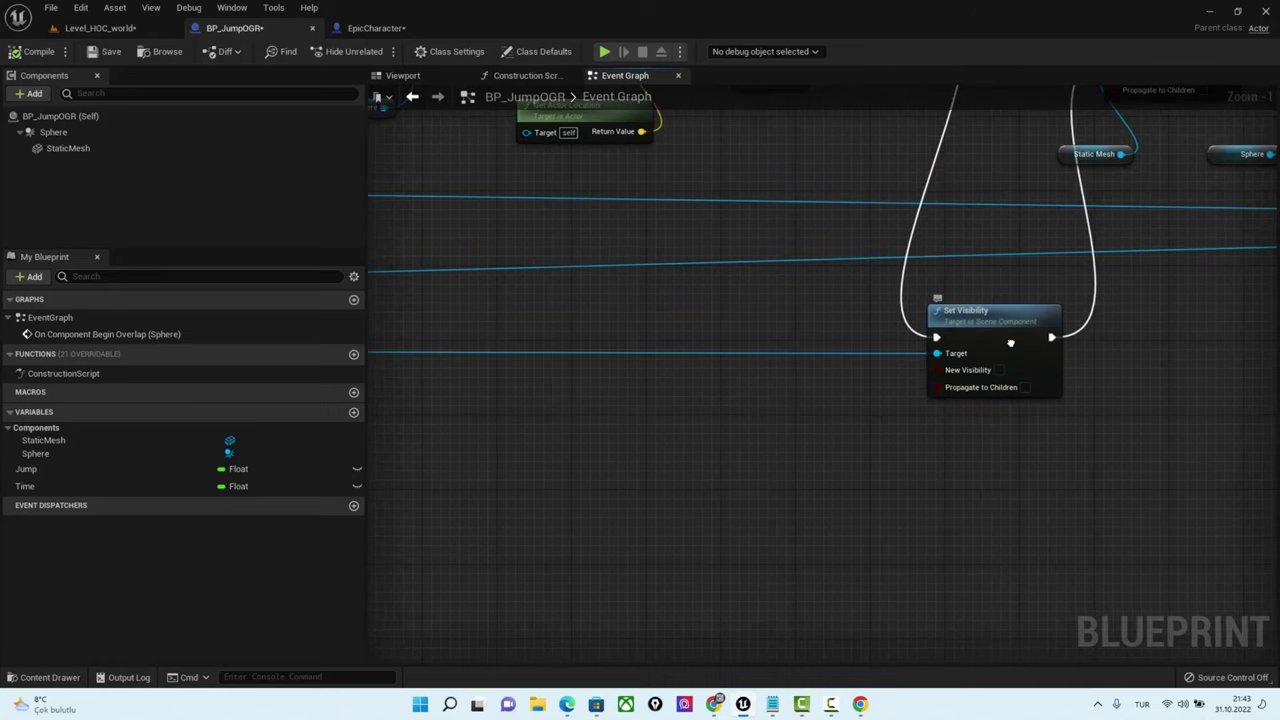
right_click_drag(1011, 310, 989, 518)
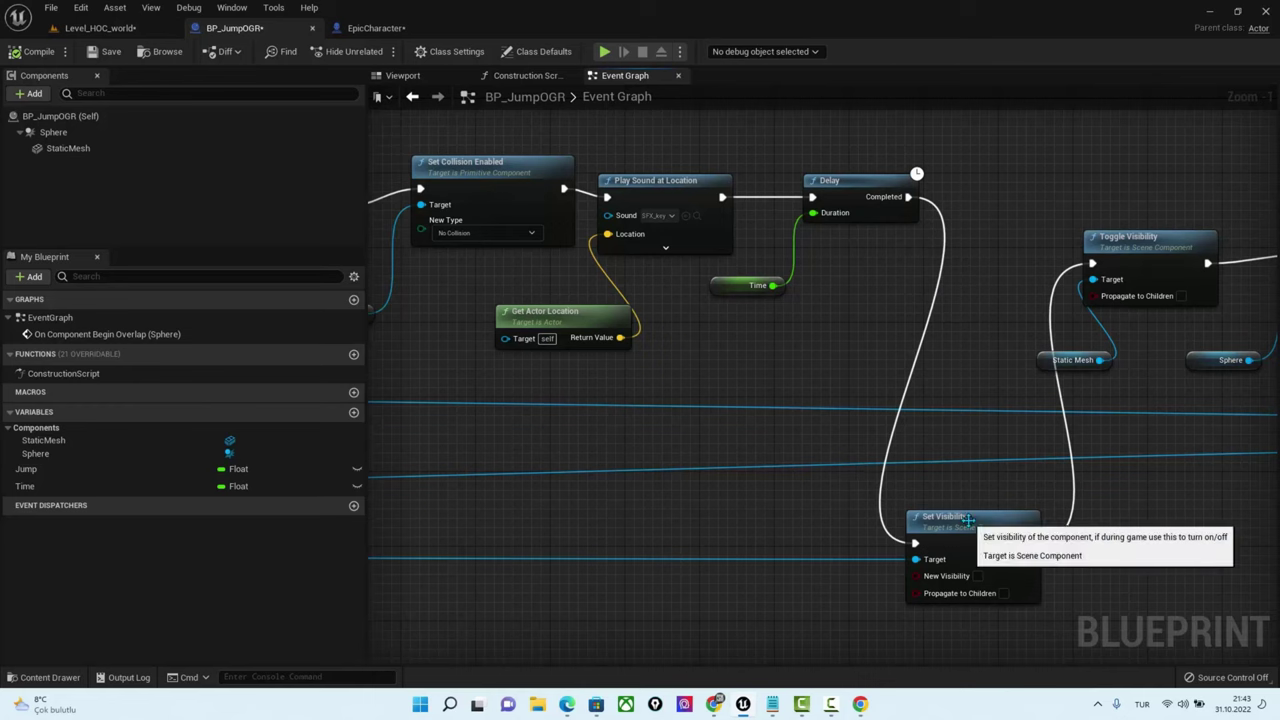
right_click_drag(902, 581, 1055, 490)
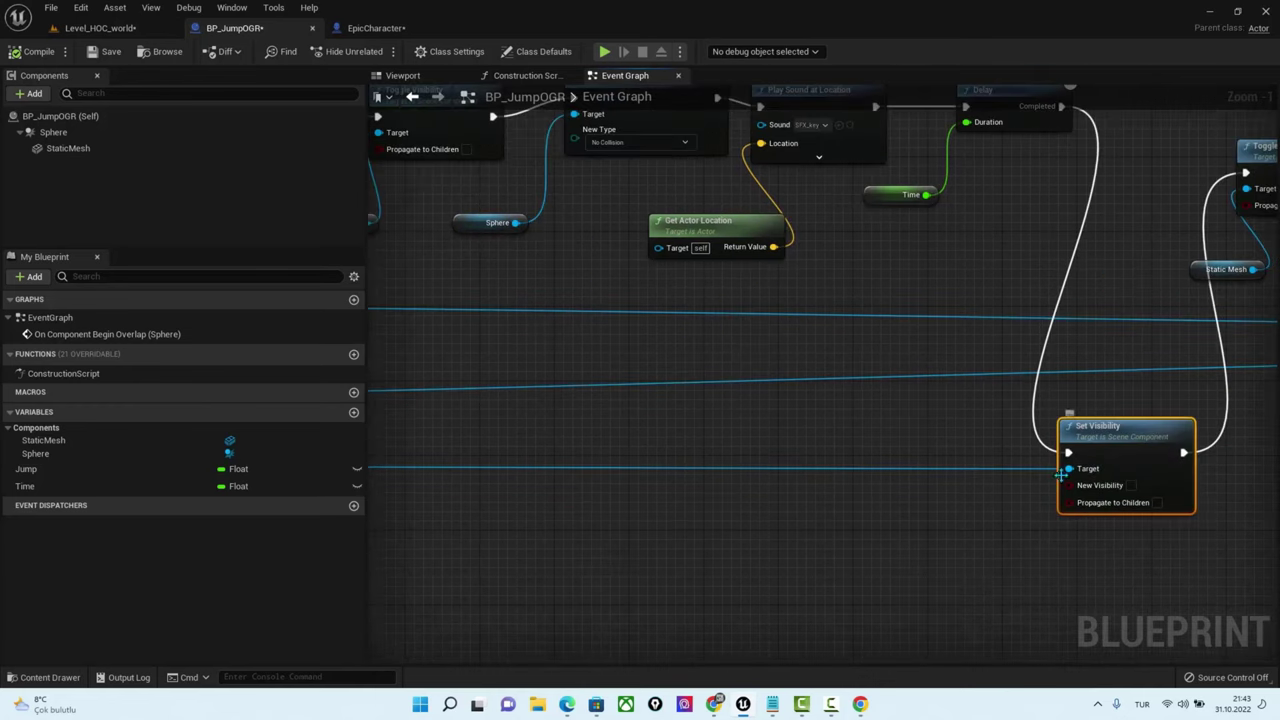
right_click_drag(540, 482, 788, 447)
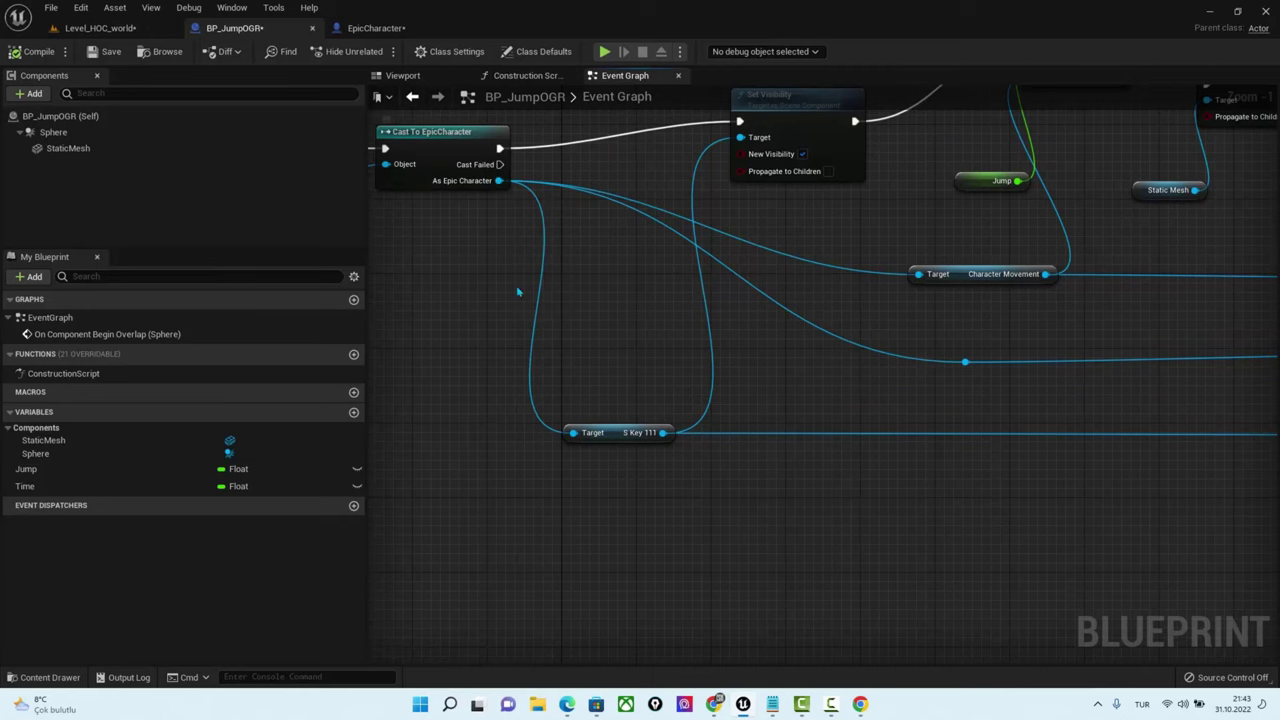
mouse_move(857, 424)
right_mouse_down()
mouse_move(1148, 400)
mouse_move(911, 477)
right_mouse_up()
mouse_move(921, 331)
right_mouse_down()
mouse_move(757, 420)
mouse_move(1075, 447)
right_mouse_up()
scroll(971, 331, "down", 2)
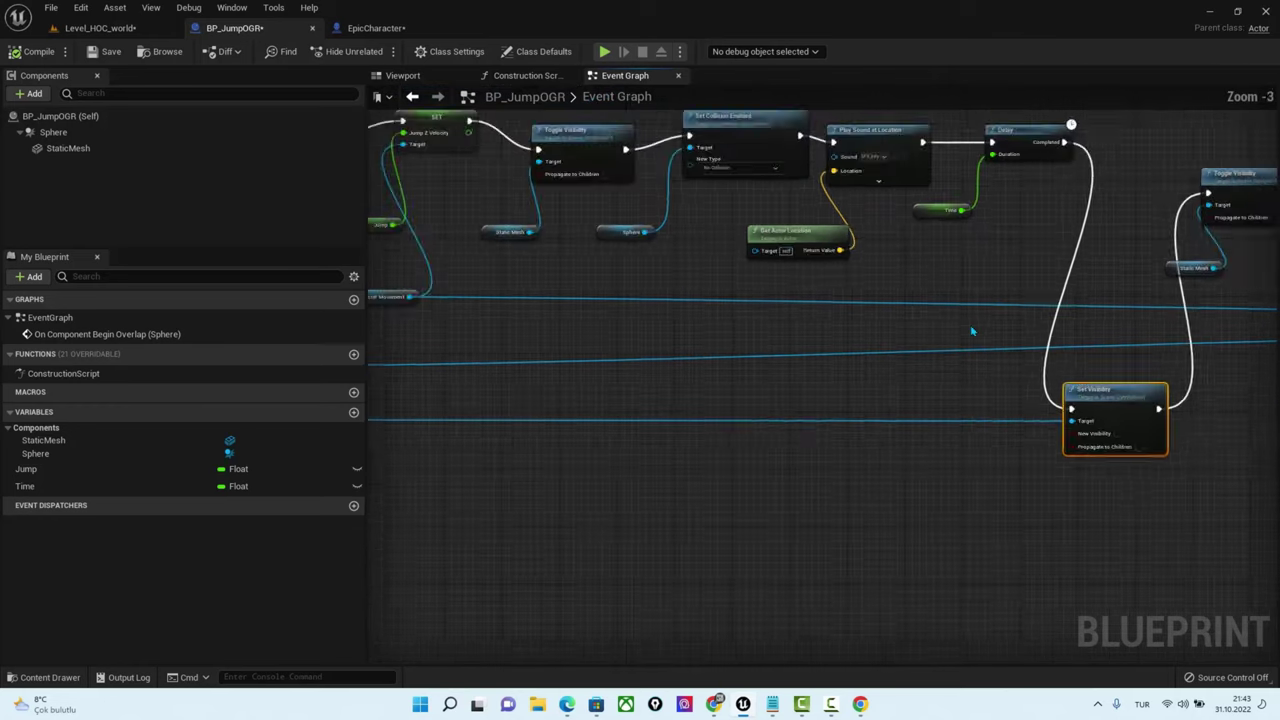
scroll(900, 370, "down", 4)
scroll(851, 403, "up", 5)
scroll(851, 403, "up", 1)
scroll(1157, 391, "down", 2)
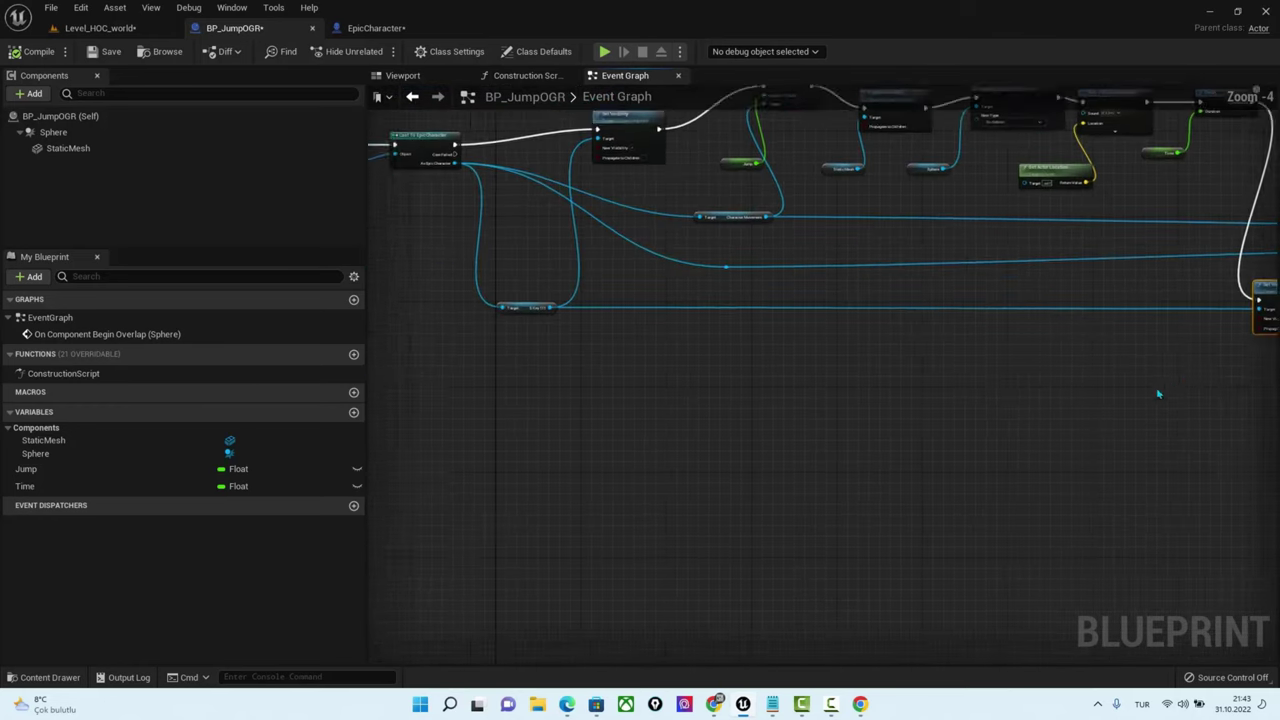
scroll(1175, 370, "down", 1)
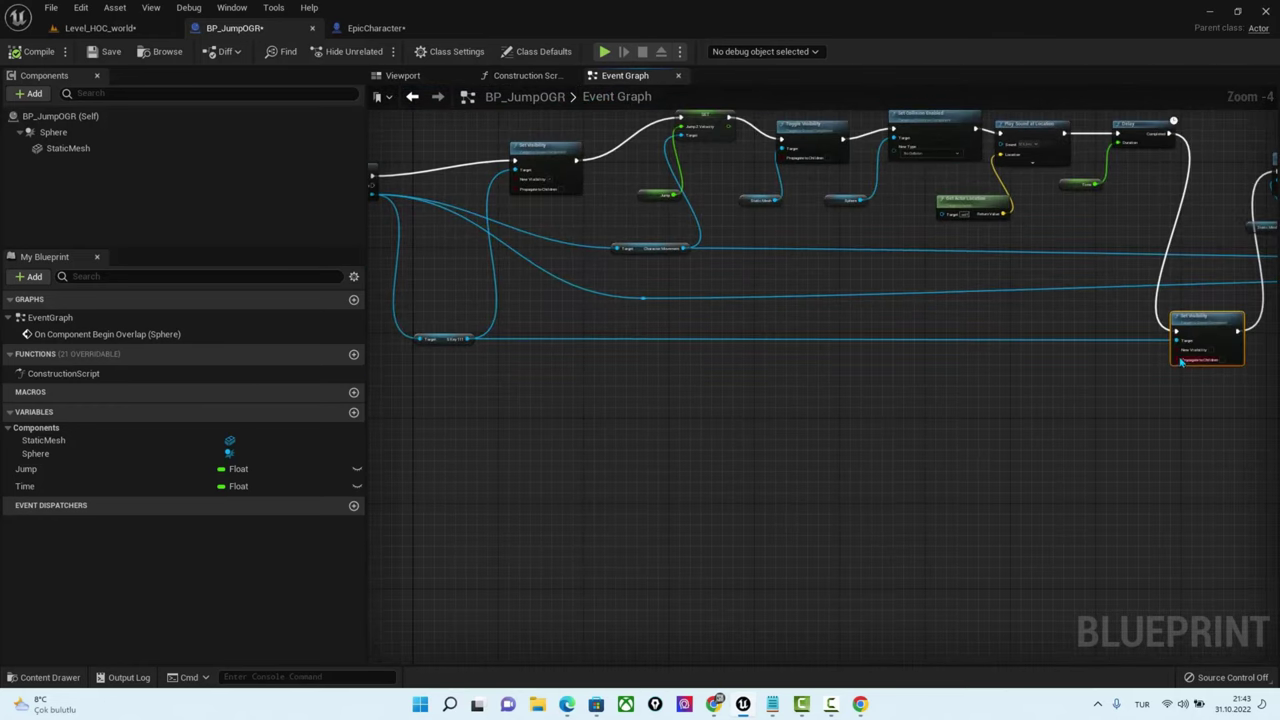
In the browser portal's Anasayfa dashboard, start the scheduled lesson with DERSİ BAŞLAT
left_click(712, 705)
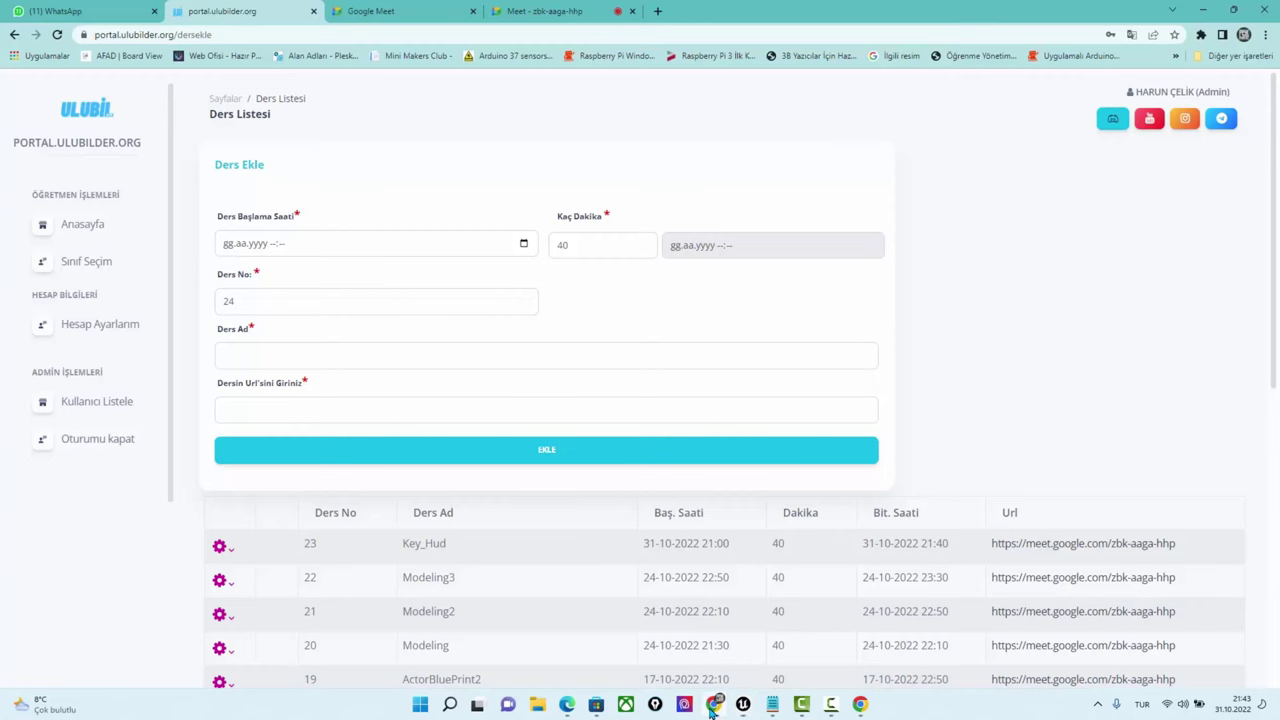
left_click(87, 229)
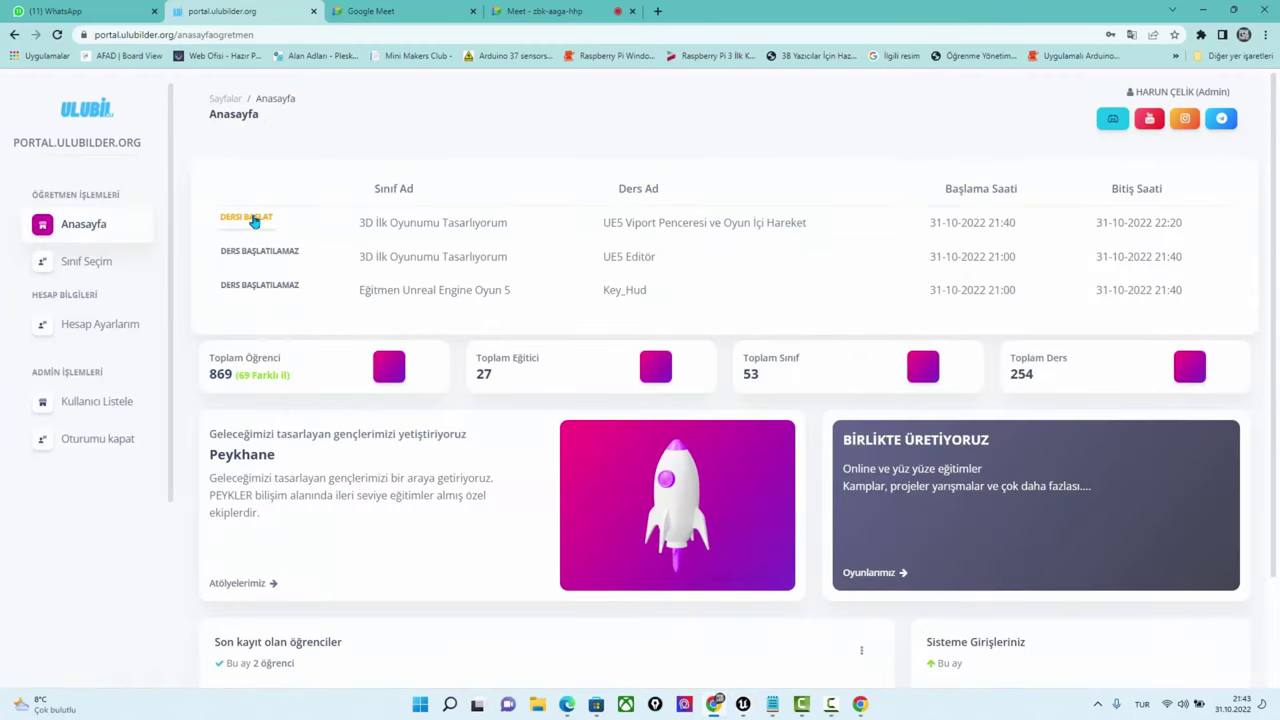
left_click(254, 221)
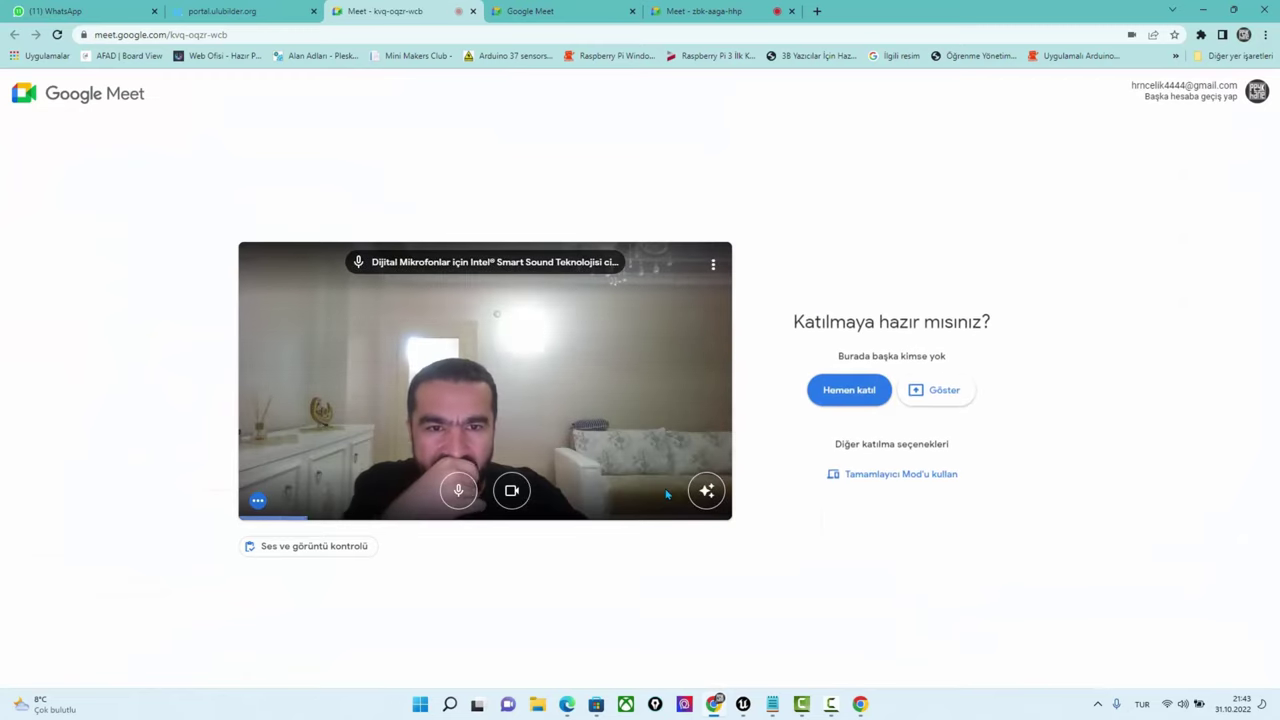
Join the new Meet lesson with mic and camera off, then go back to the Unreal blueprint
left_click(456, 505)
left_click(510, 490)
left_click(840, 392)
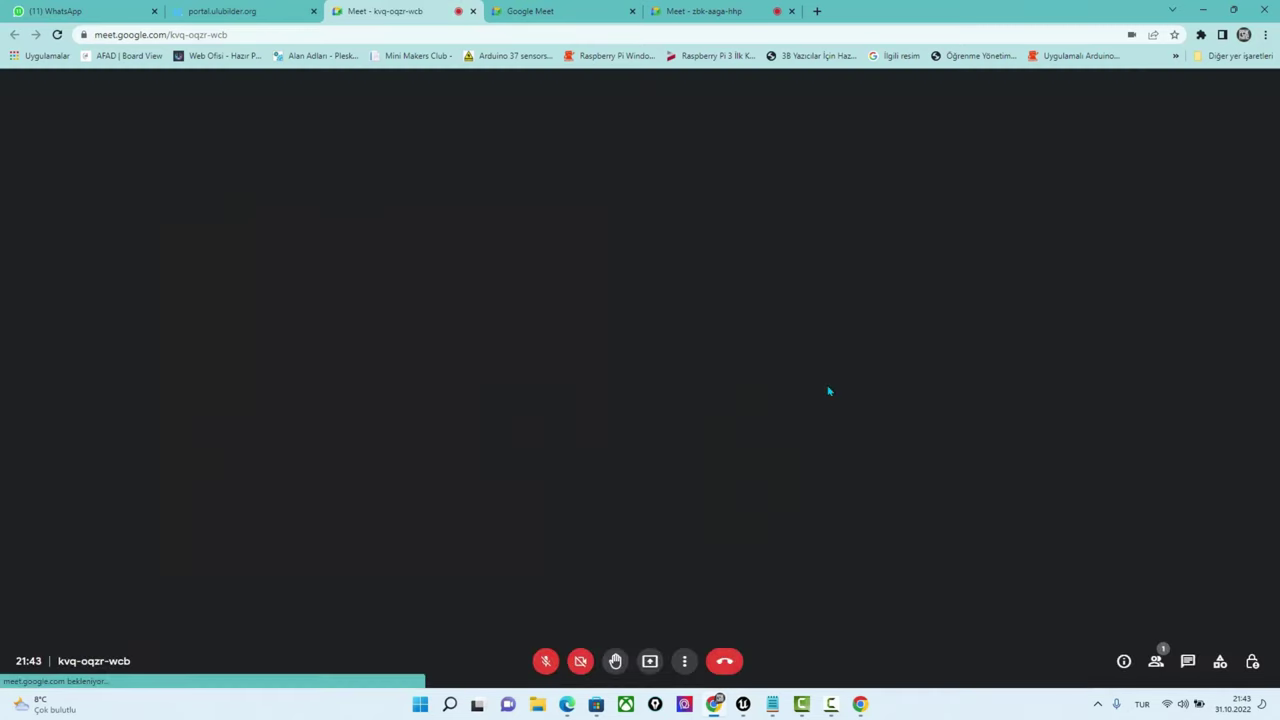
left_click(704, 11)
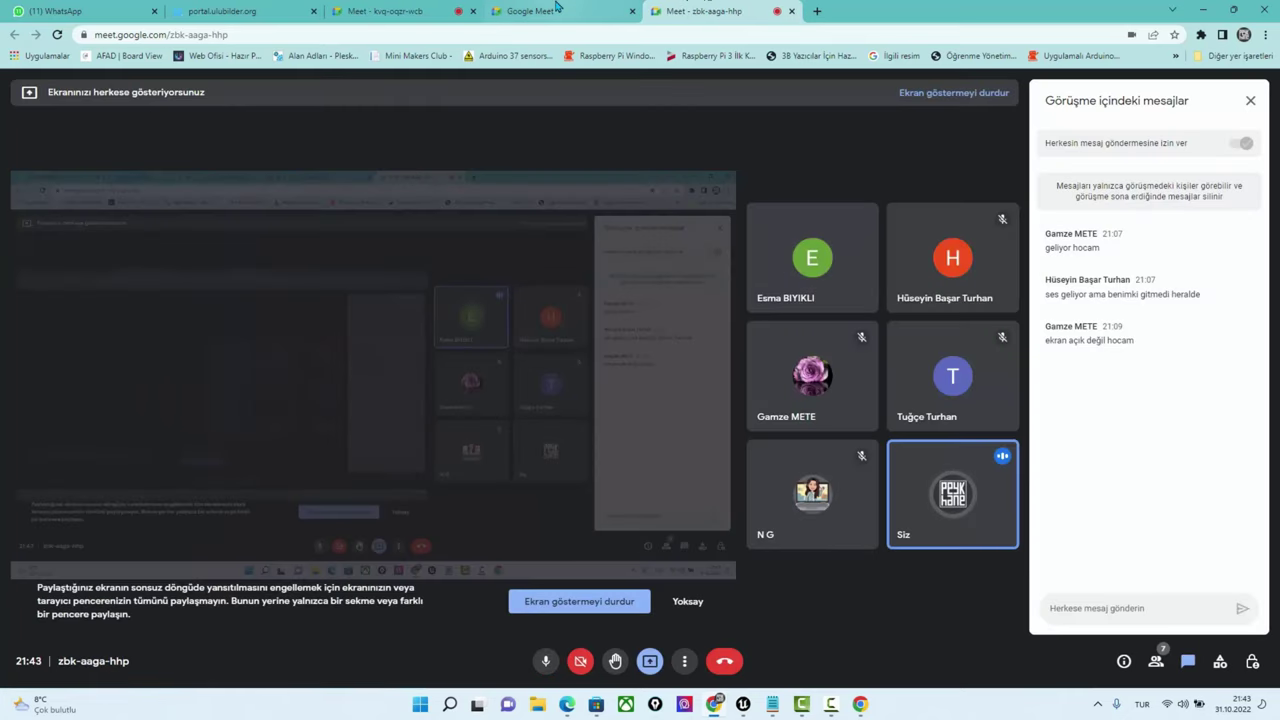
left_click(739, 709)
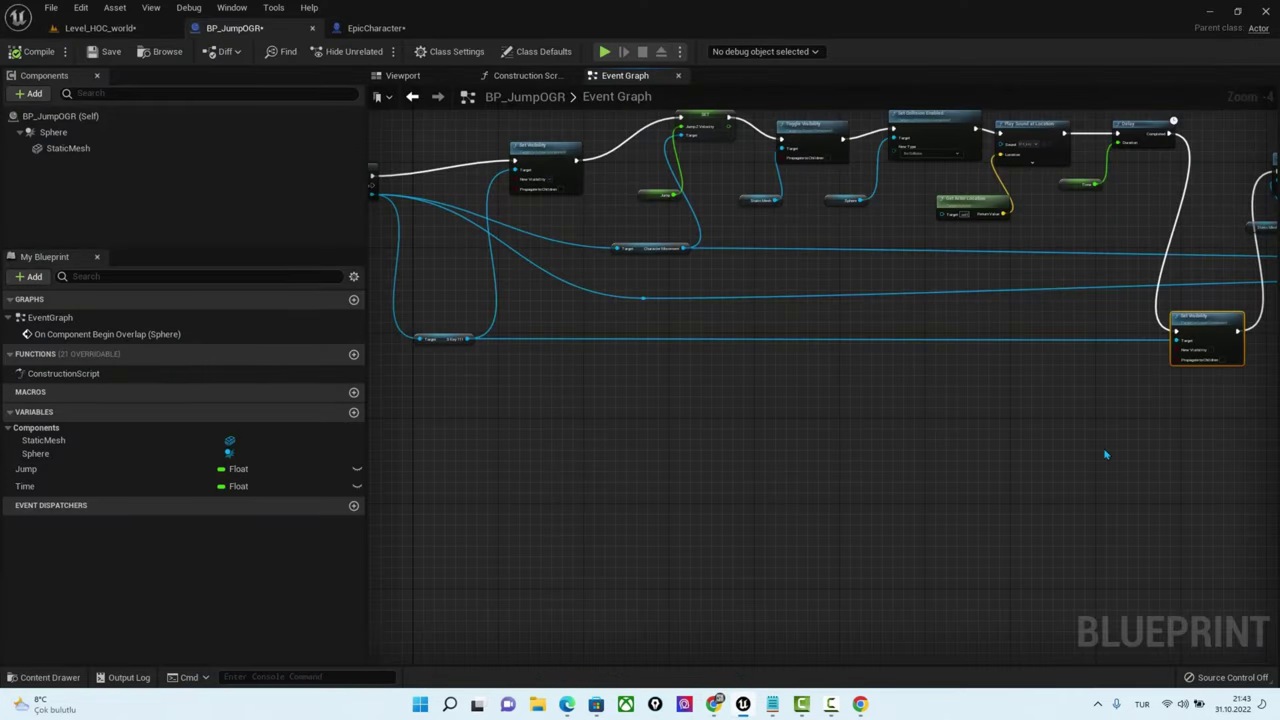
Follow the S Key 111 wire back to Cast To EpicCharacter, then switch to the EpicCharacter blueprint
right_click_drag(1105, 455, 1189, 490)
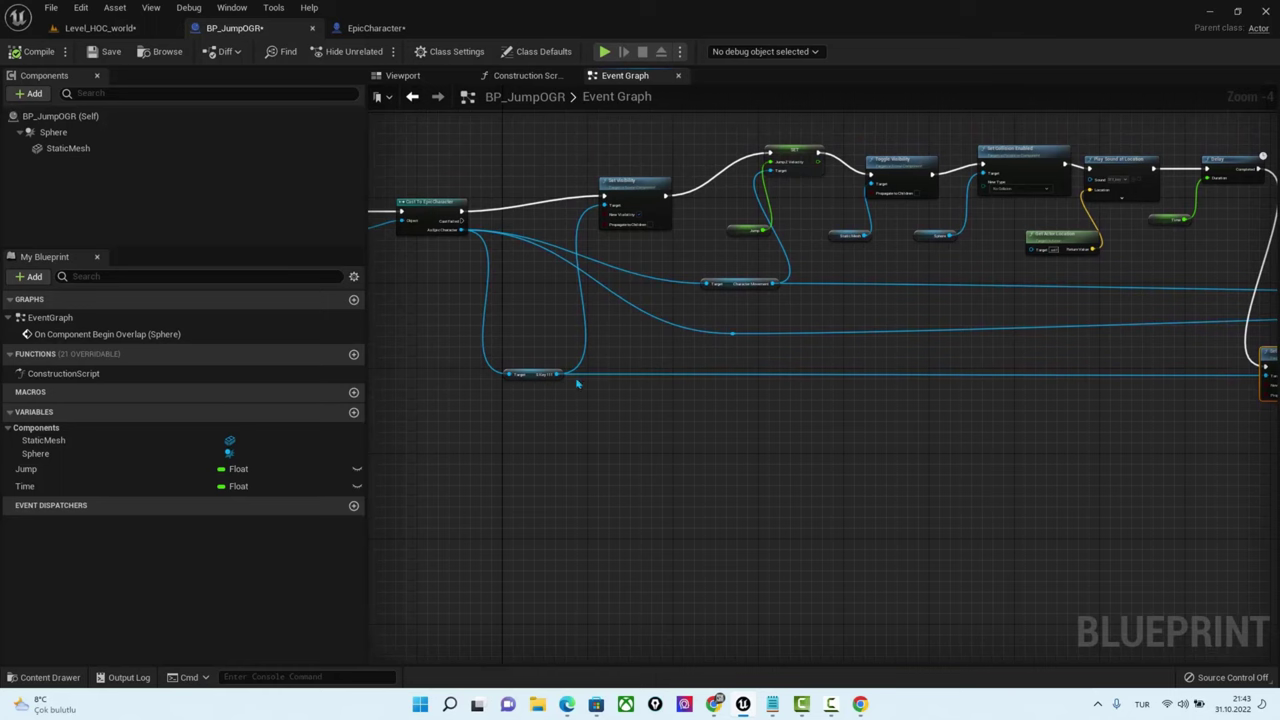
right_click_drag(954, 413, 943, 400)
scroll(943, 400, "up", 5)
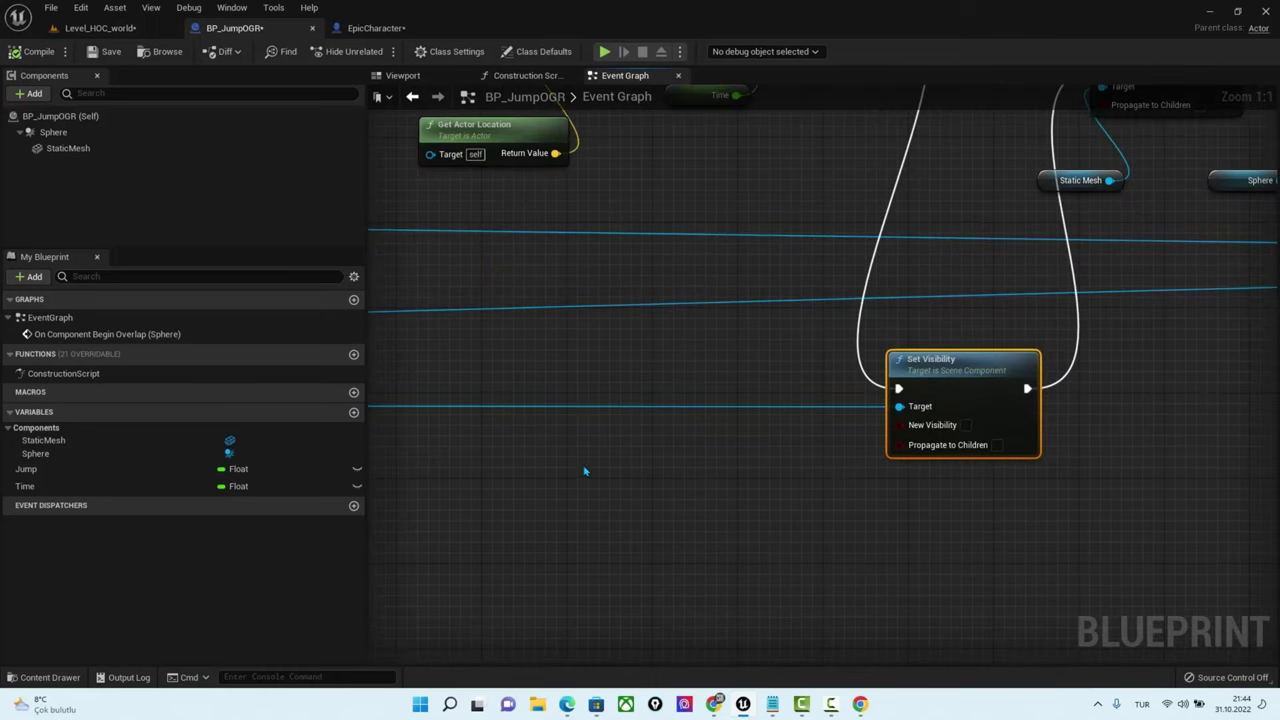
right_click_drag(585, 471, 1236, 484)
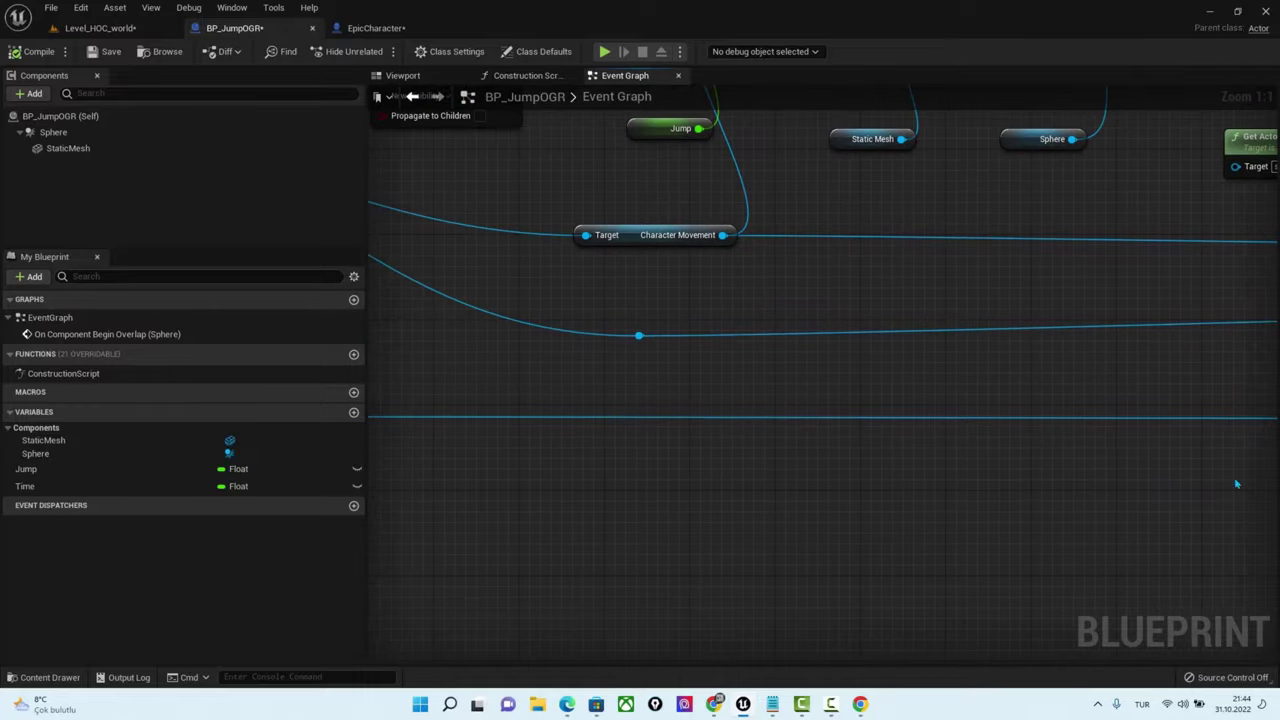
mouse_move(649, 477)
right_mouse_down()
mouse_move(1023, 471)
mouse_move(708, 499)
right_mouse_up()
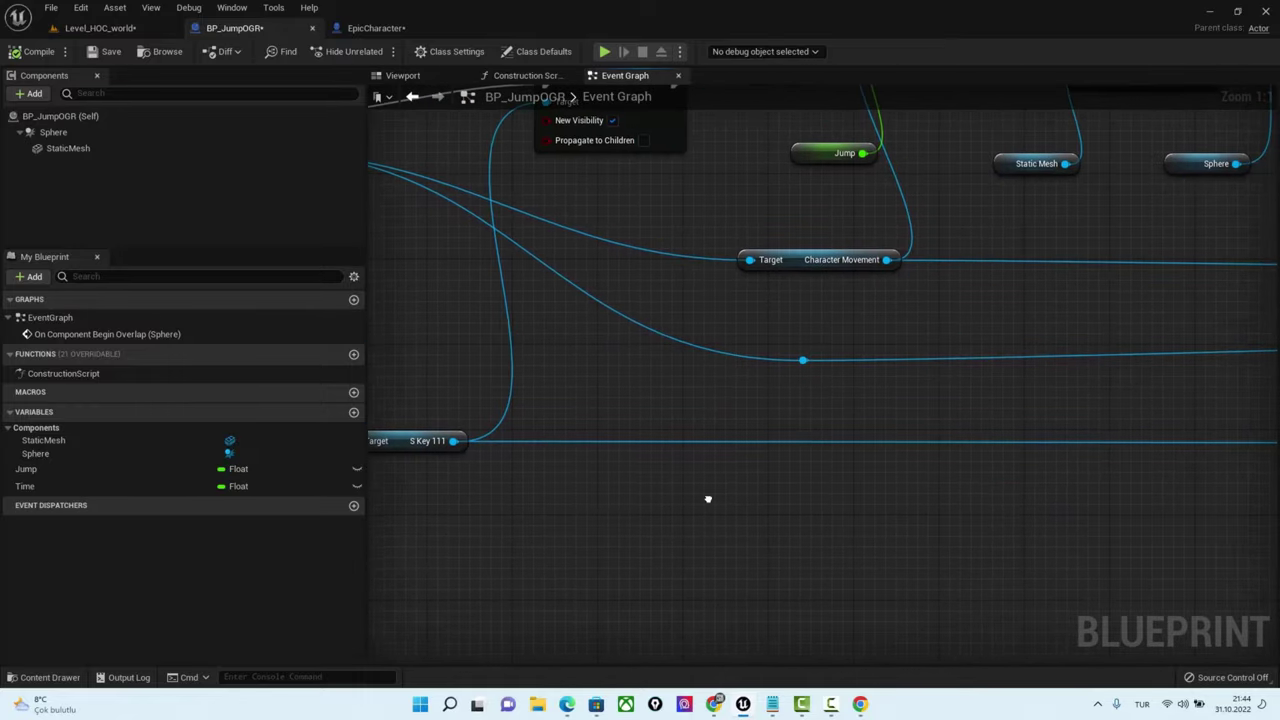
scroll(990, 477, "down", 4)
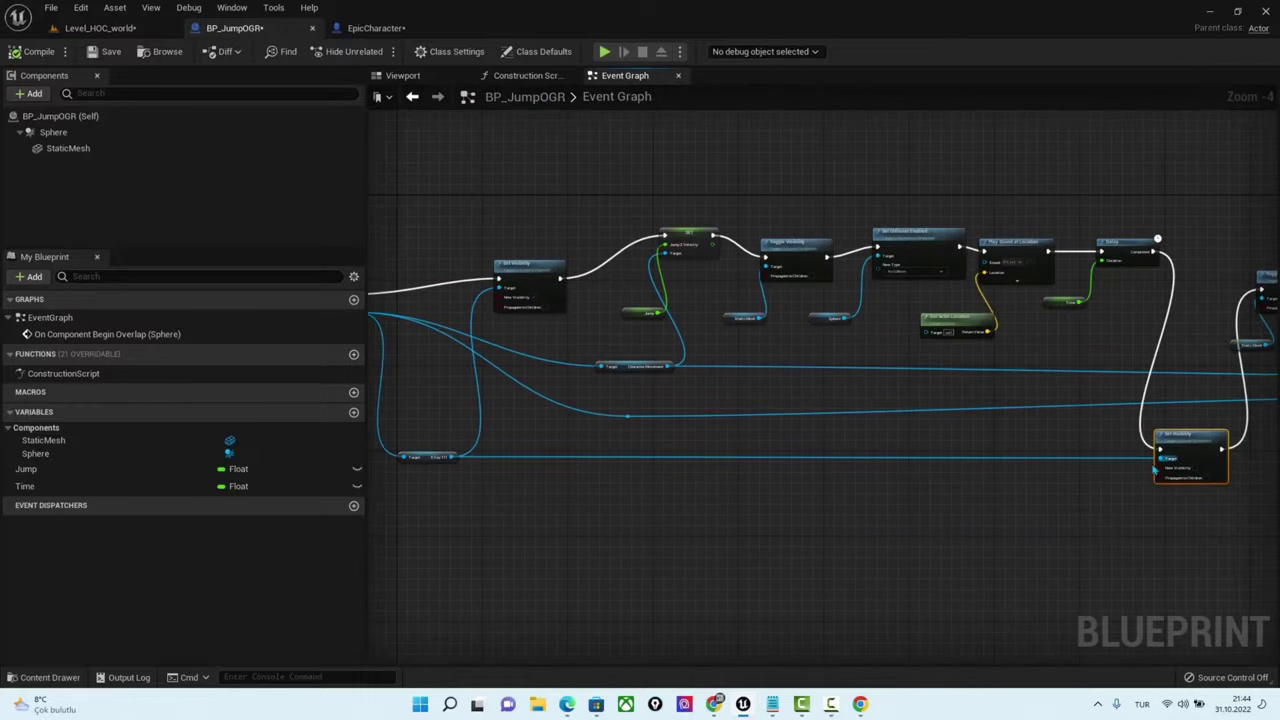
scroll(1155, 468, "up", 3)
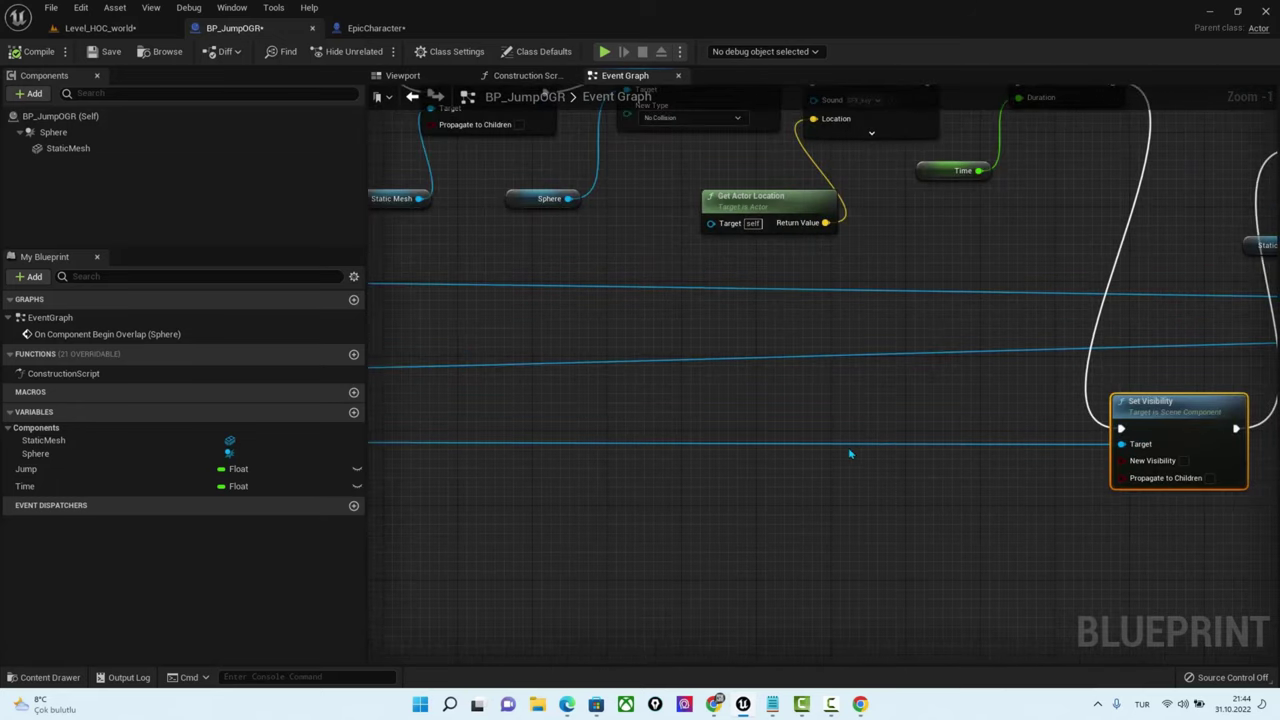
mouse_move(474, 434)
right_mouse_down()
mouse_move(923, 434)
mouse_move(900, 448)
right_mouse_up()
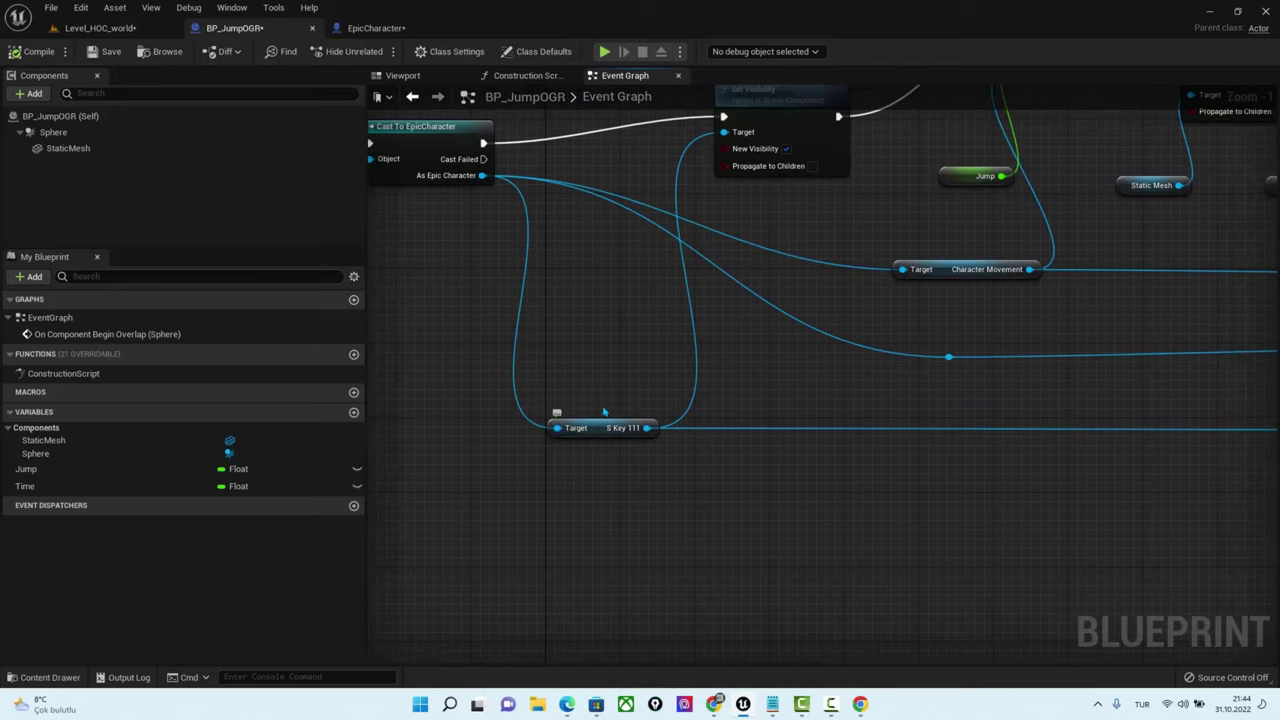
right_click_drag(486, 165, 650, 242)
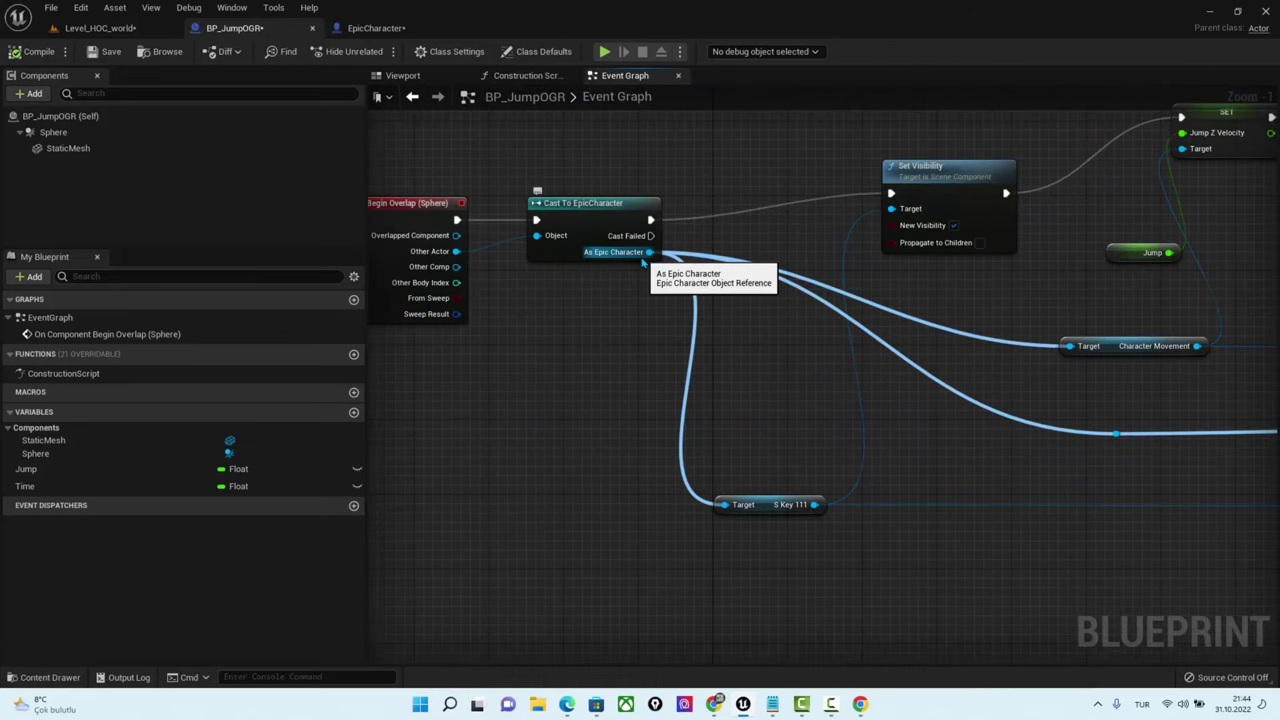
left_click(372, 28)
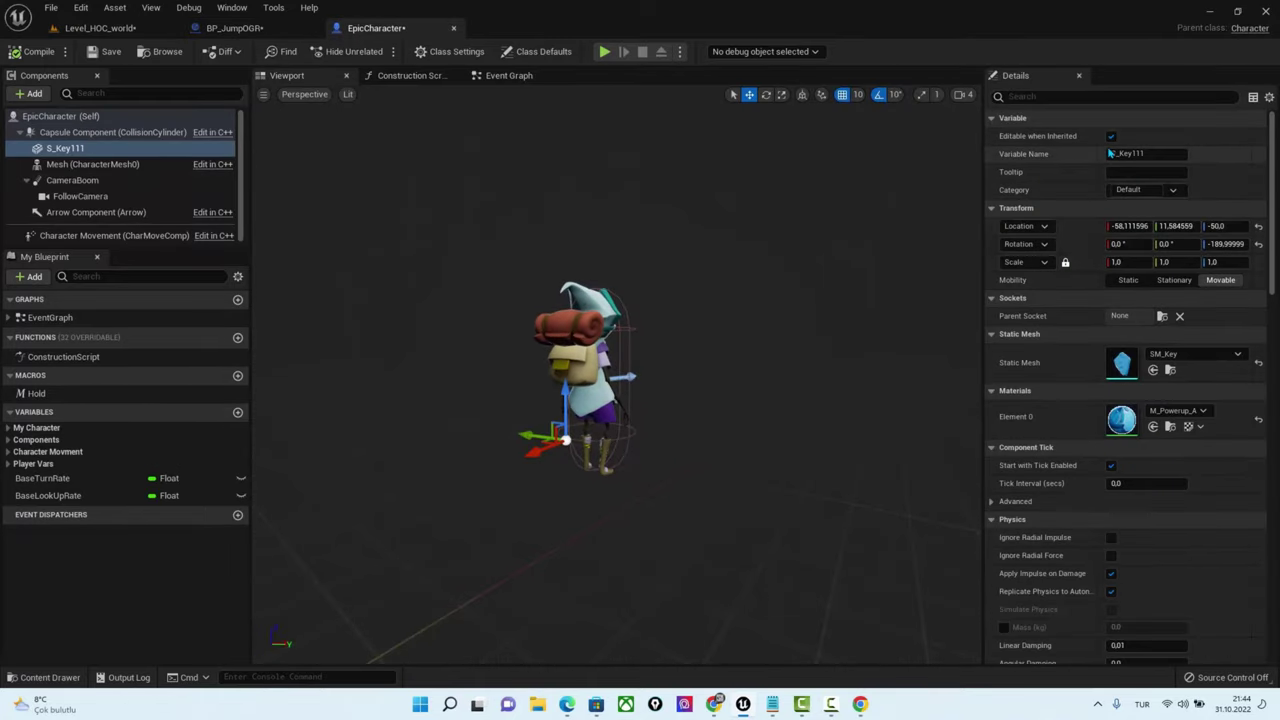
Pan the BP_JumpOGR graph across Set Visibility, Play Sound, Delay and Toggle Visibility, then go to the browser
left_click(234, 28)
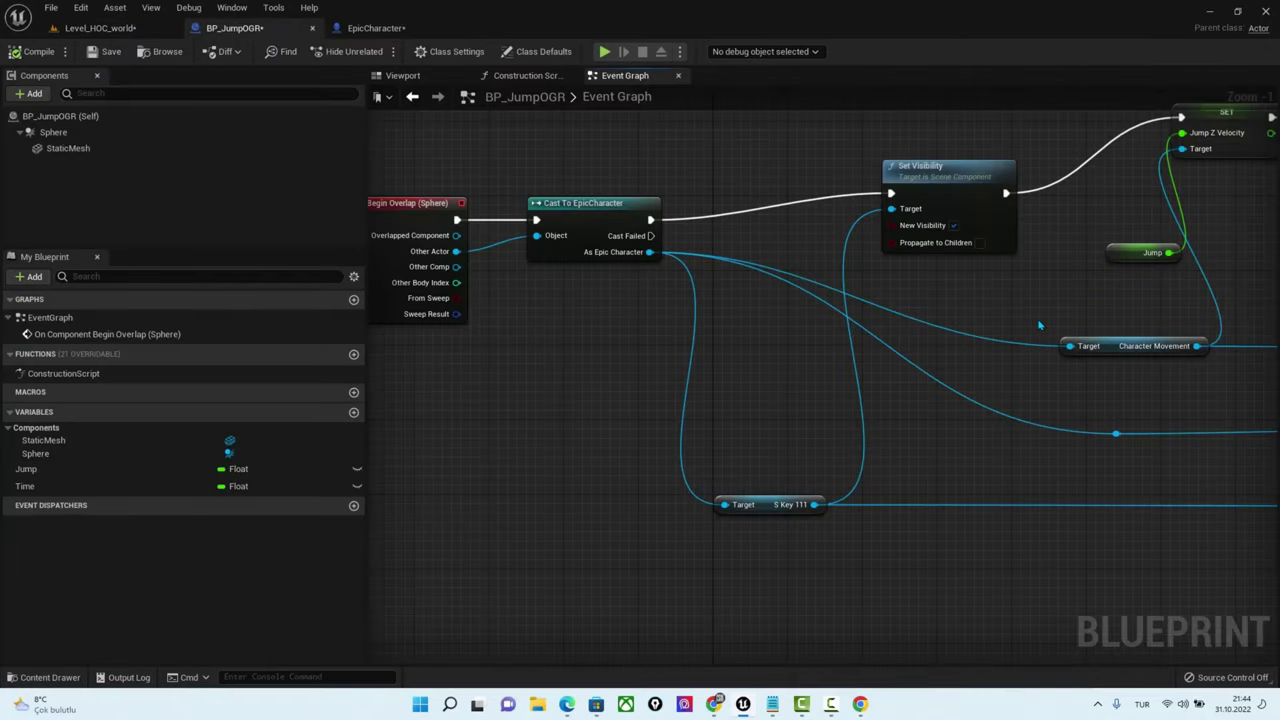
right_click_drag(1040, 325, 686, 277)
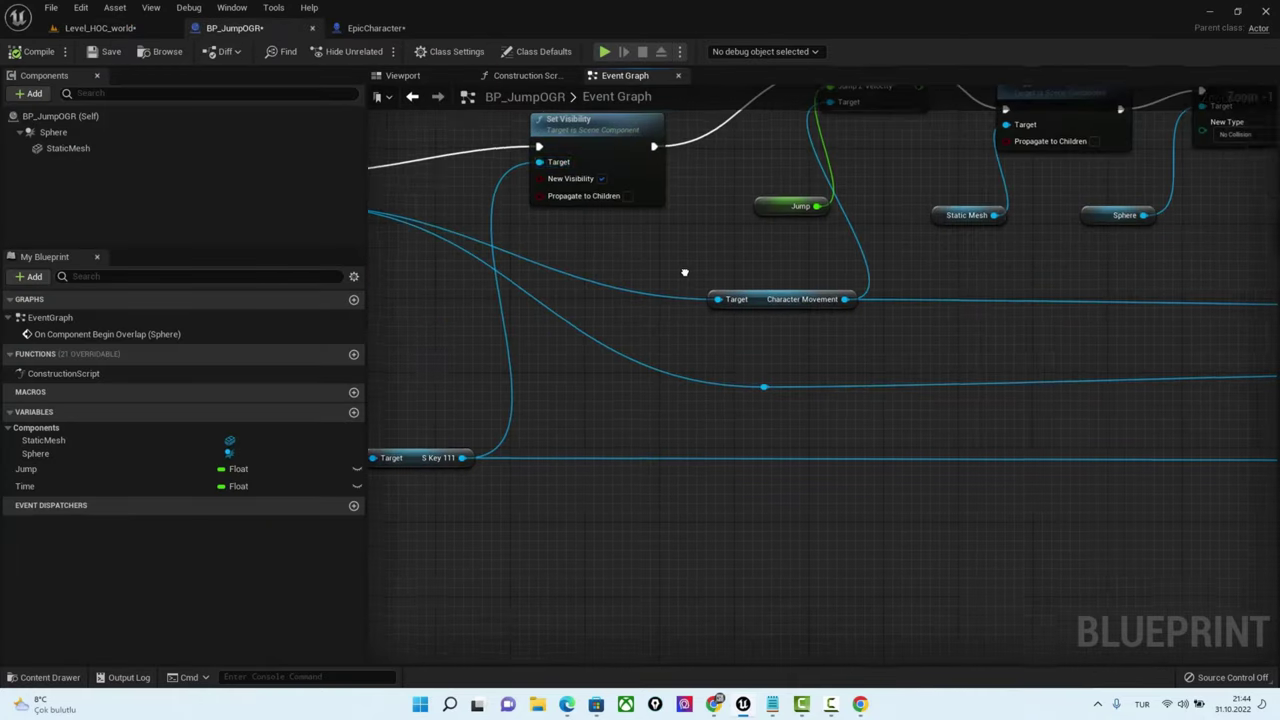
right_click_drag(1140, 366, 649, 333)
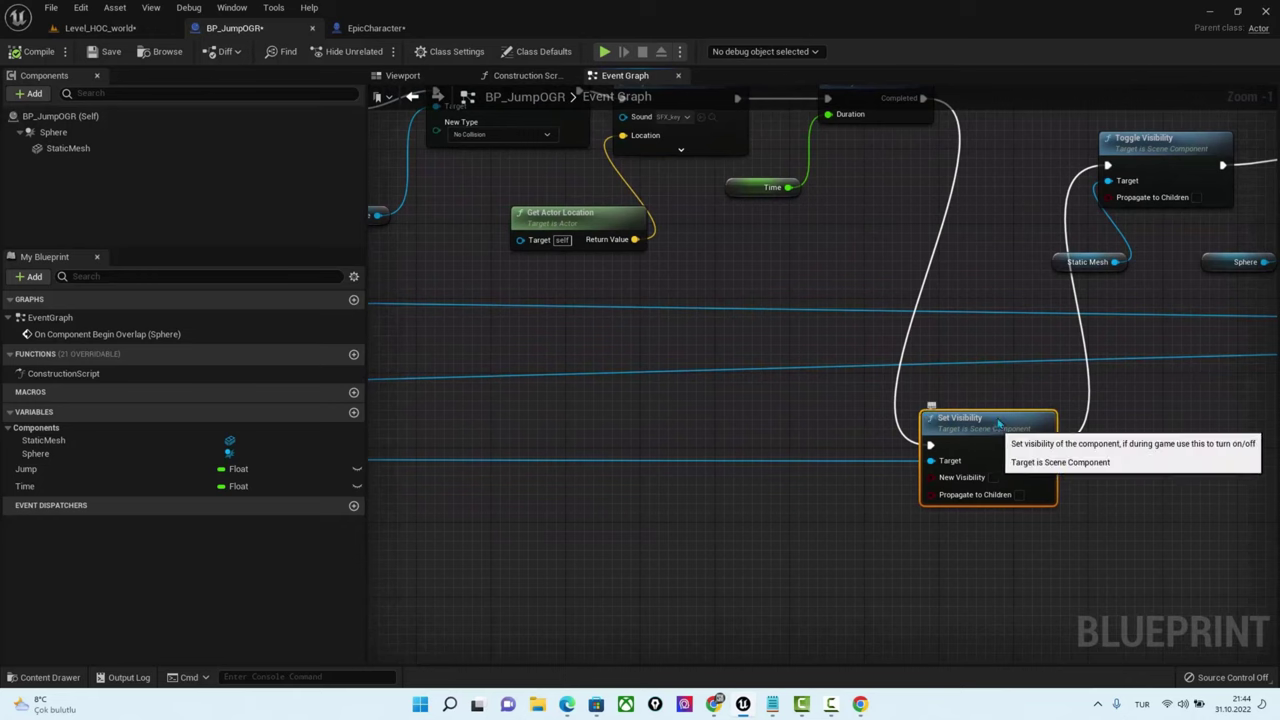
left_click_drag(929, 416, 939, 388)
right_click_drag(893, 135, 875, 208)
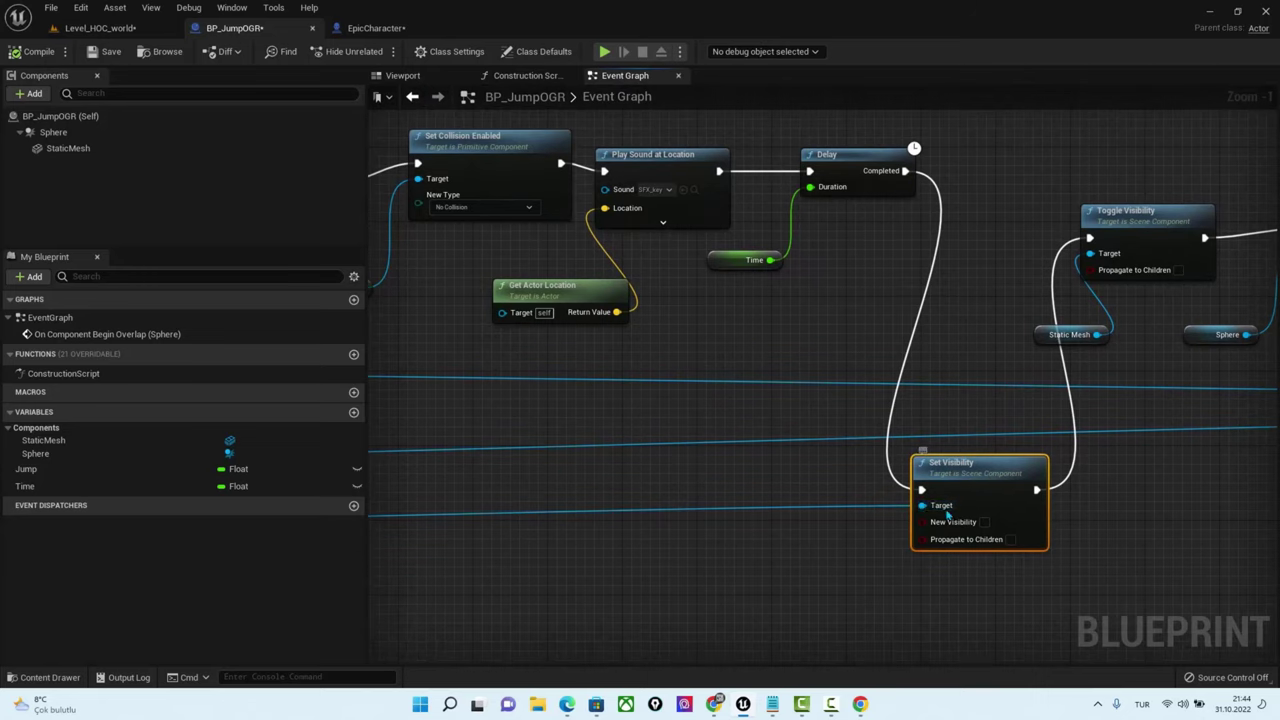
right_click_drag(771, 531, 1216, 510)
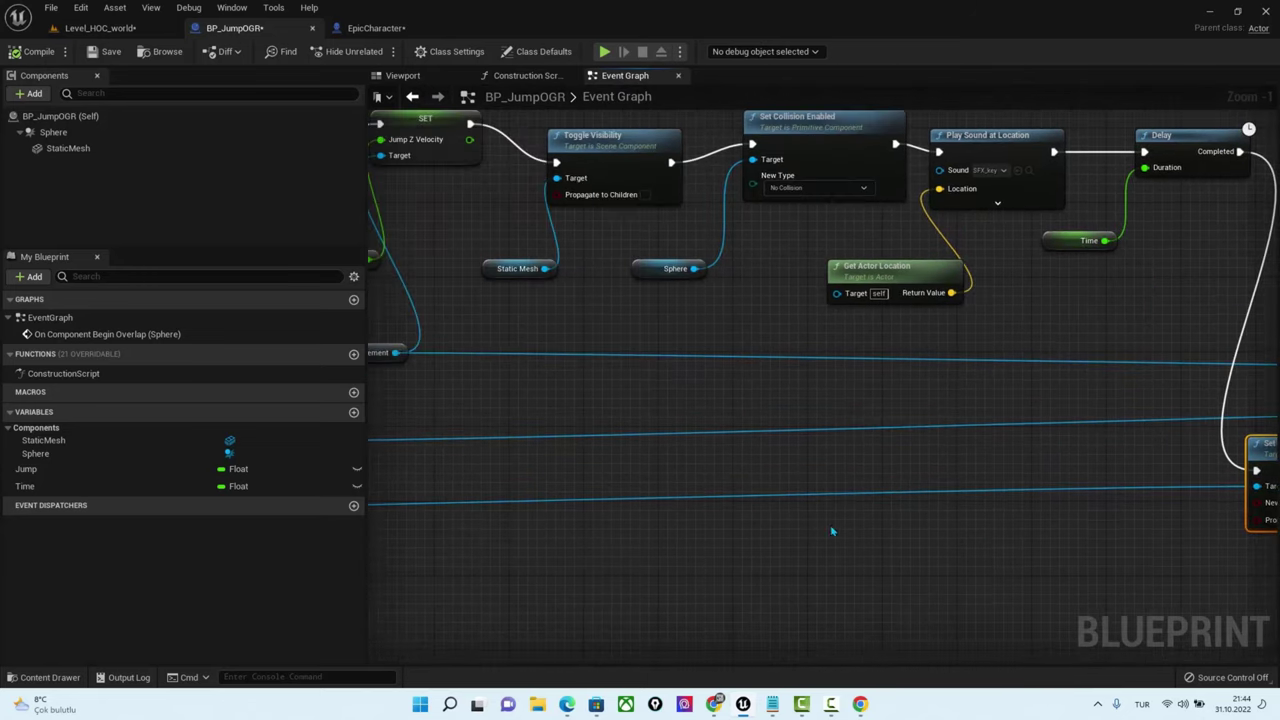
right_click_drag(831, 531, 1034, 523)
right_click_drag(440, 520, 712, 520)
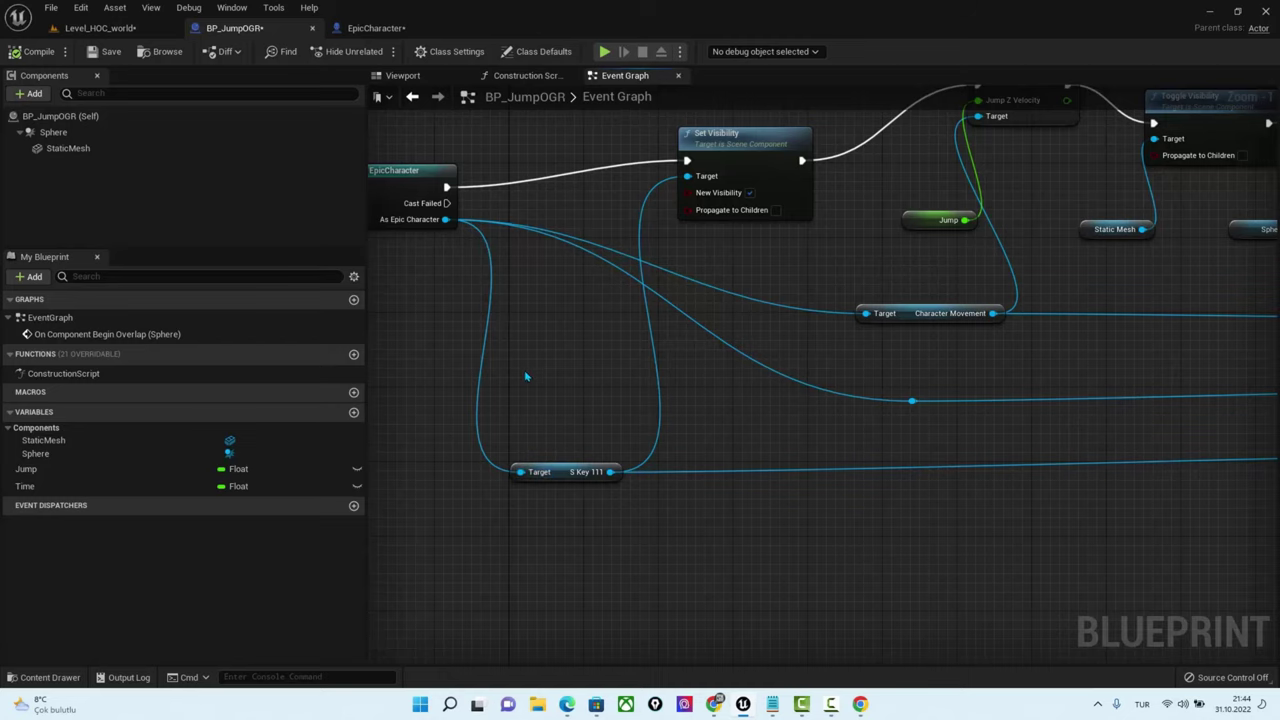
left_click(708, 705)
Send the class group a WhatsApp message saying the earlier Tuesday announcement was wrong
left_click(48, 8)
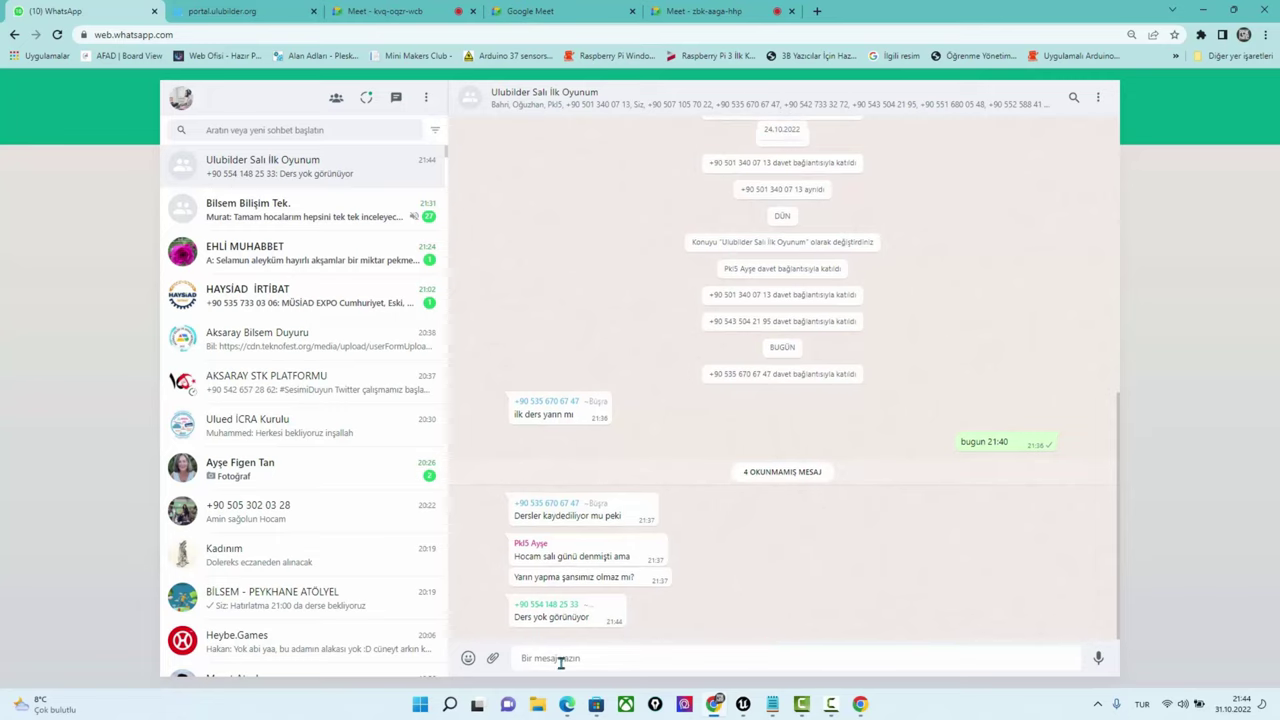
type("t")
type("m salı gunu")
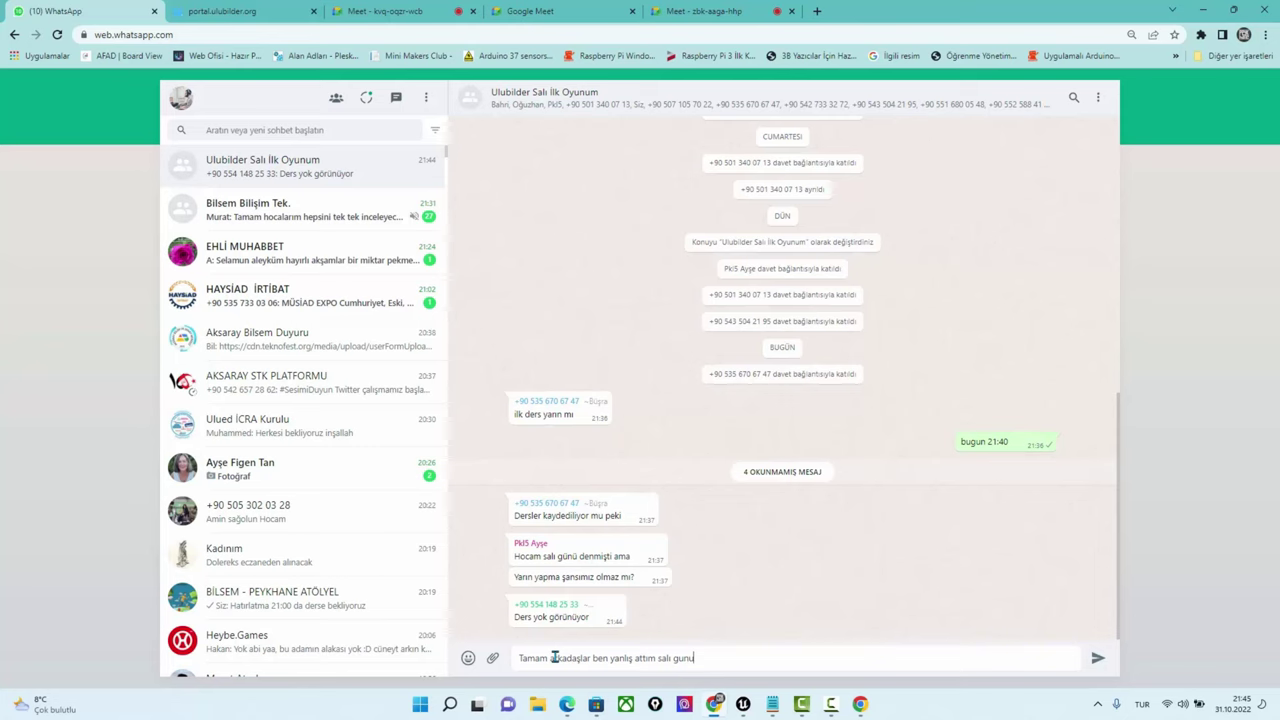
key("Return")
Start the 21:40 lesson with DERSİ BAŞLAT on the portal.ulubilder.org dashboard
left_click(705, 11)
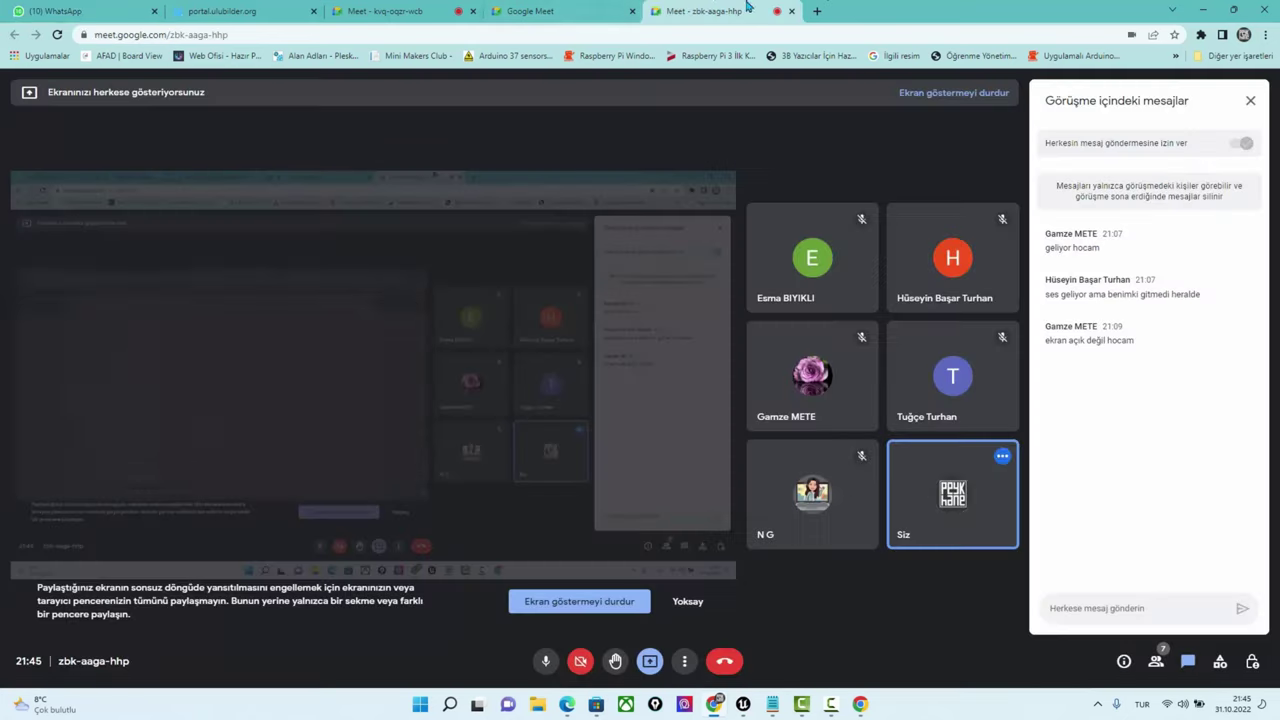
left_click(545, 11)
left_click(390, 11)
left_click(268, 9)
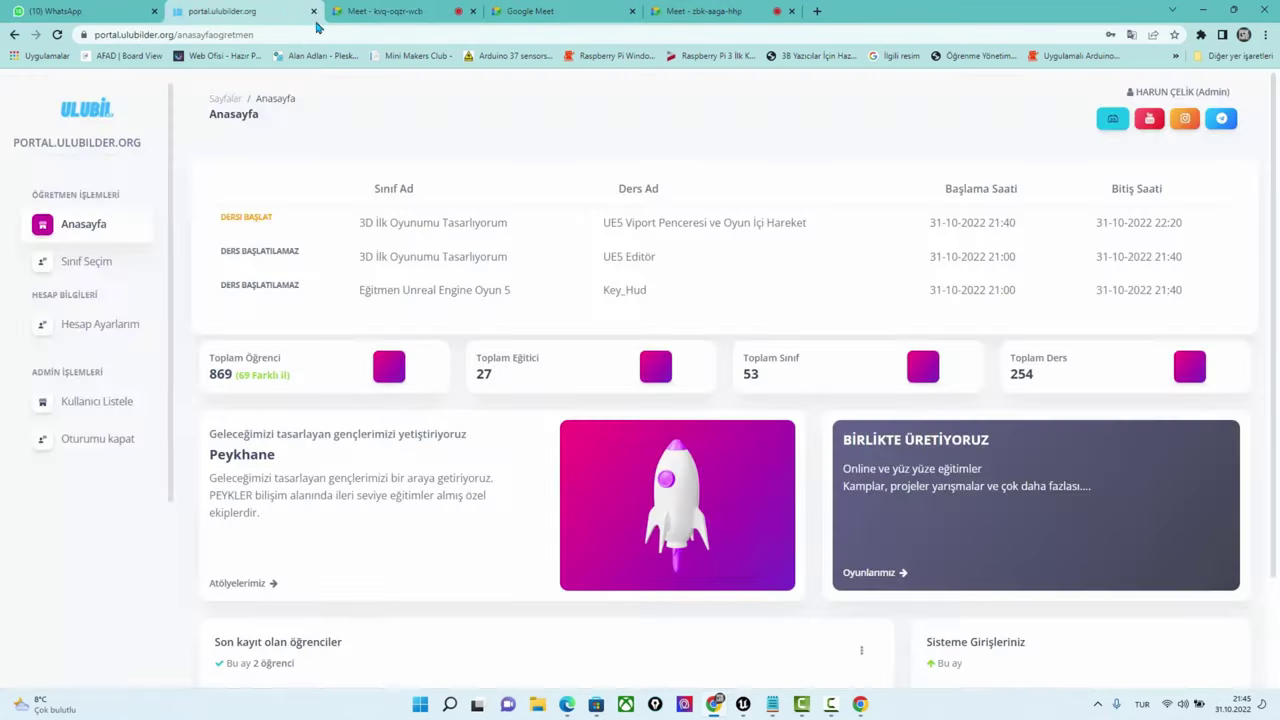
left_click(246, 217)
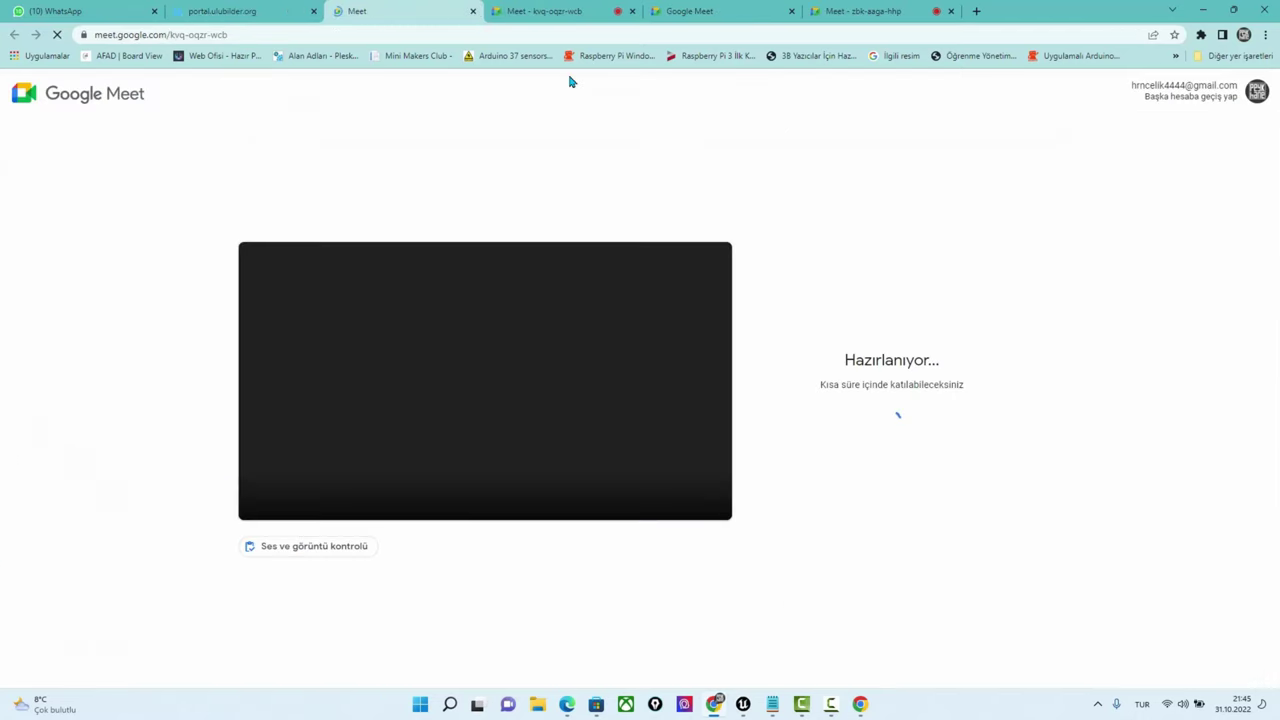
Close the new Meet, kvq-oqzr-wcb and Google Meet home tabs, keeping the zbk-aaga-hhp call
left_click(473, 11)
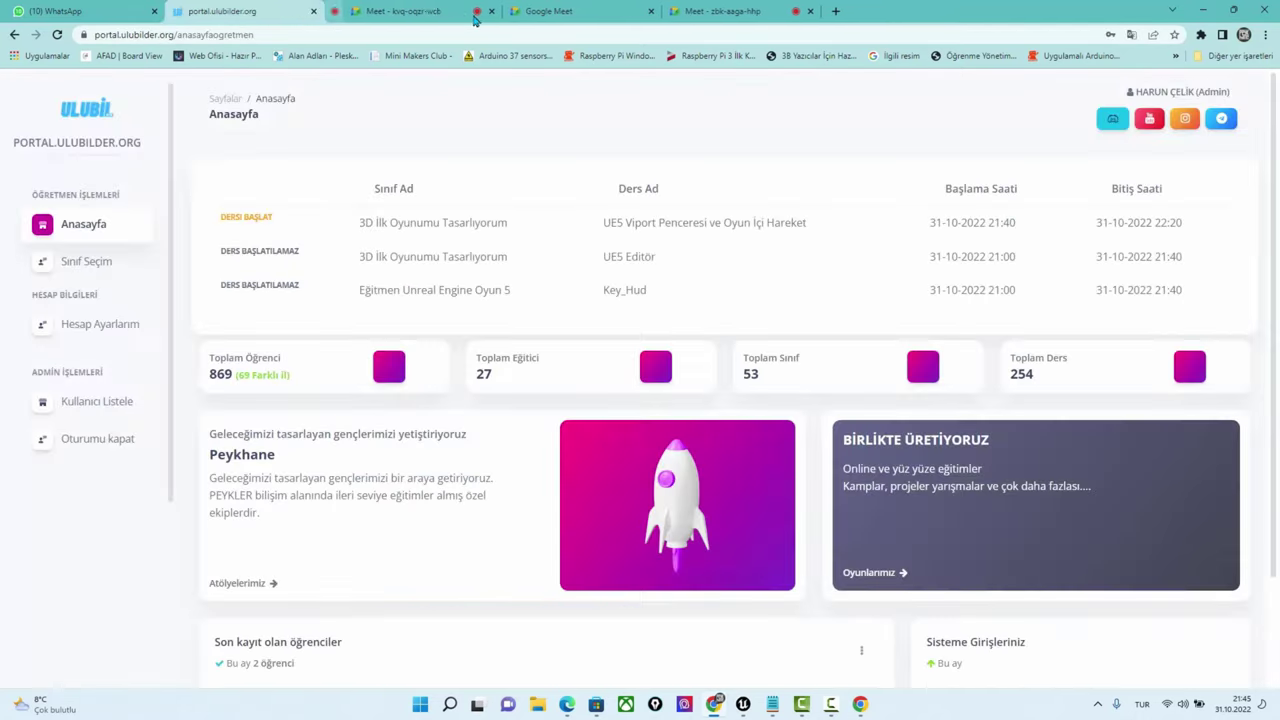
left_click(413, 7)
left_click(473, 11)
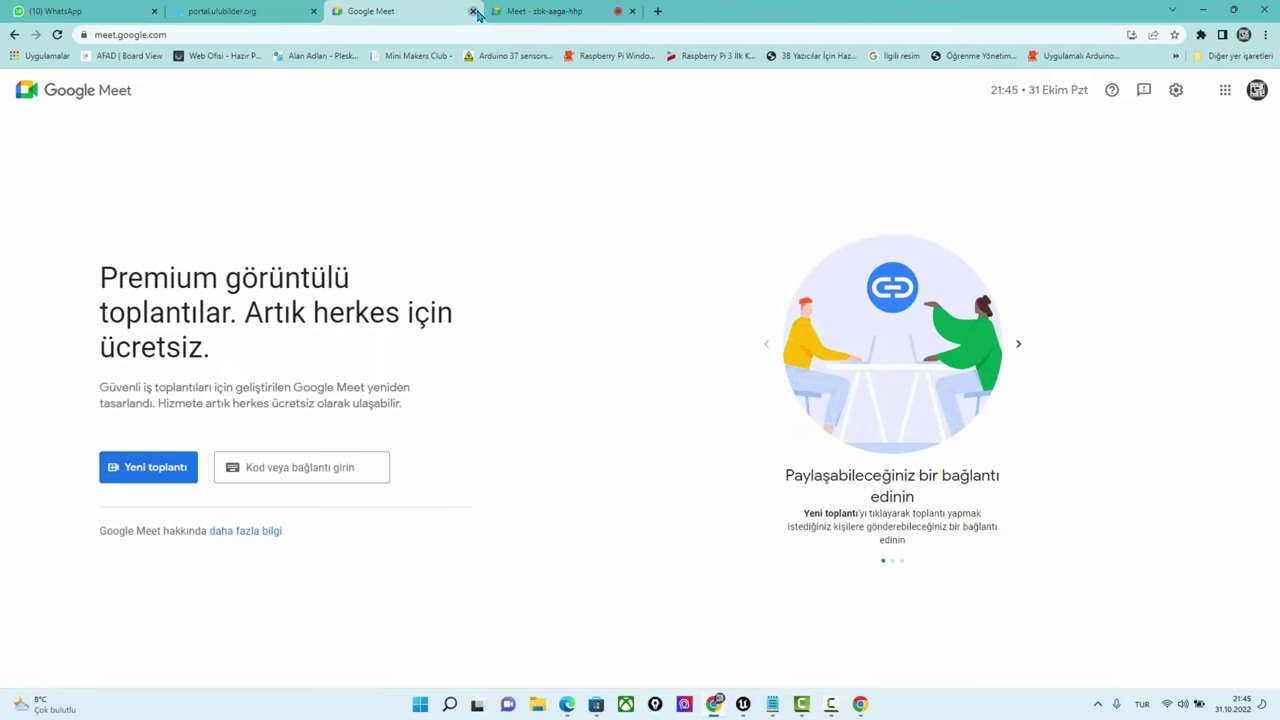
left_click(473, 11)
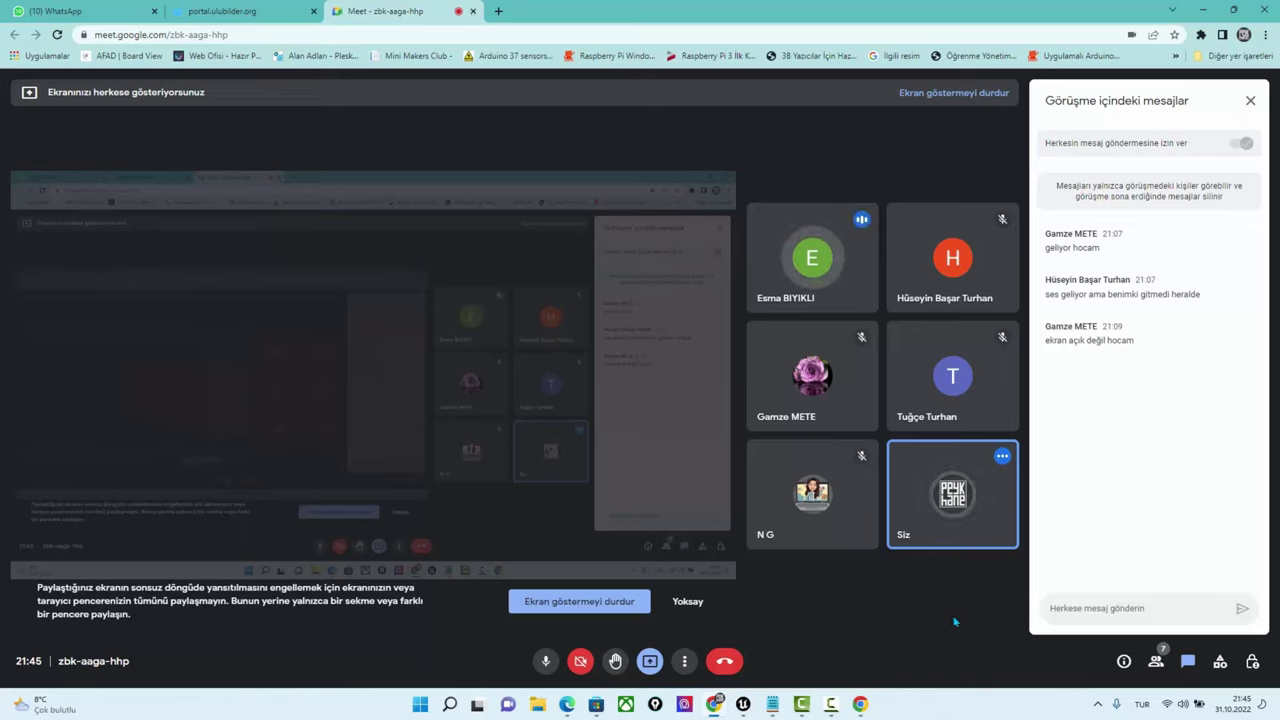
Close BP_JumpOGR and the Unreal editor, choosing Save Selected for the modified assets
left_click(744, 712)
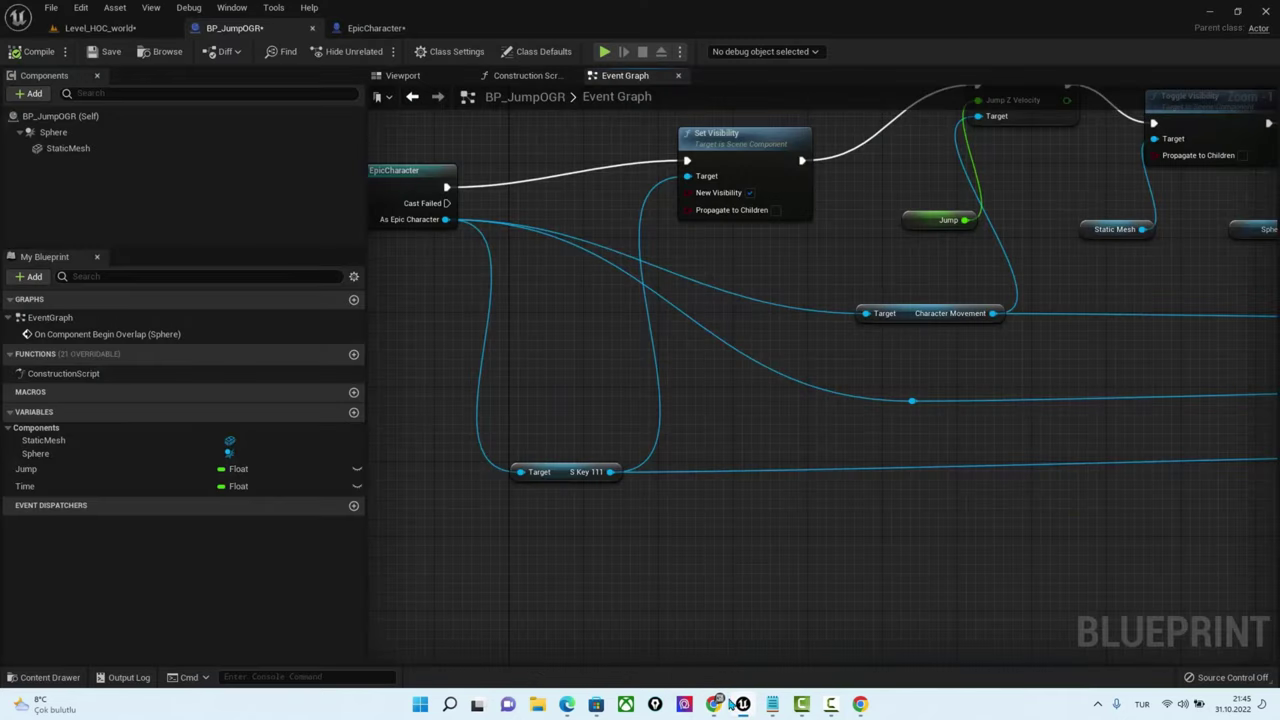
scroll(737, 586, "down", 5)
right_click_drag(926, 537, 876, 505)
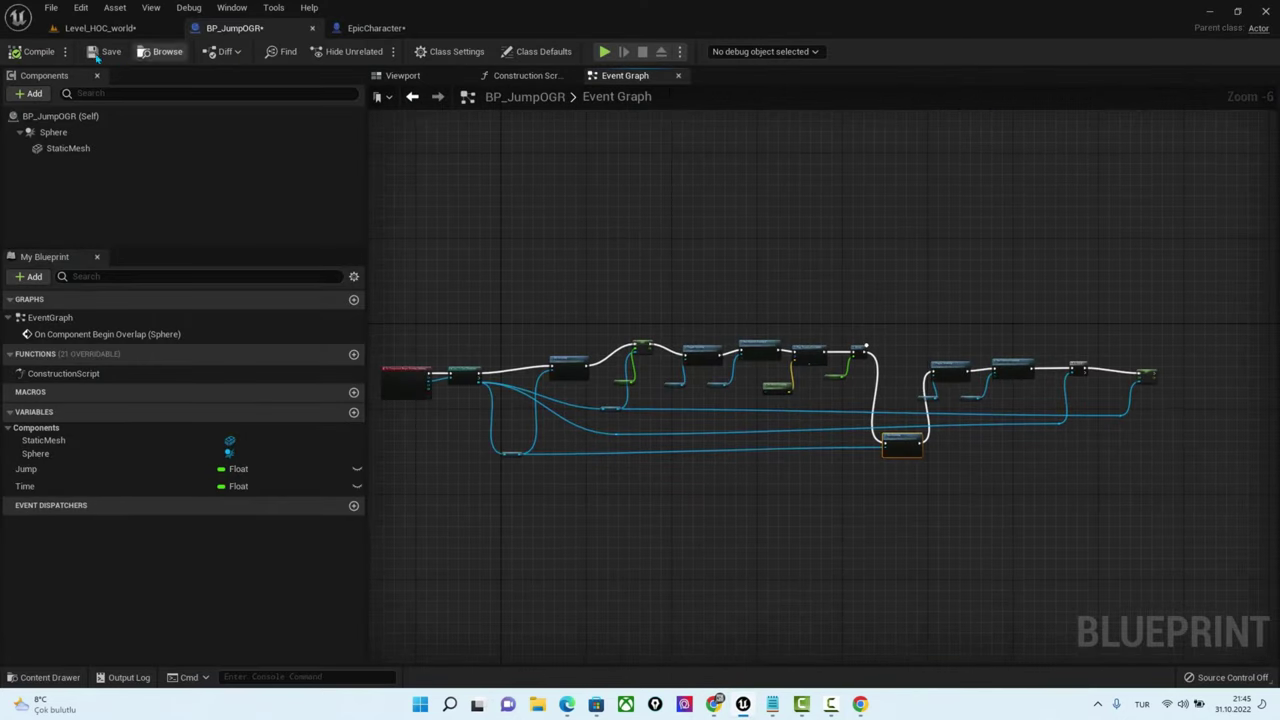
left_click(312, 28)
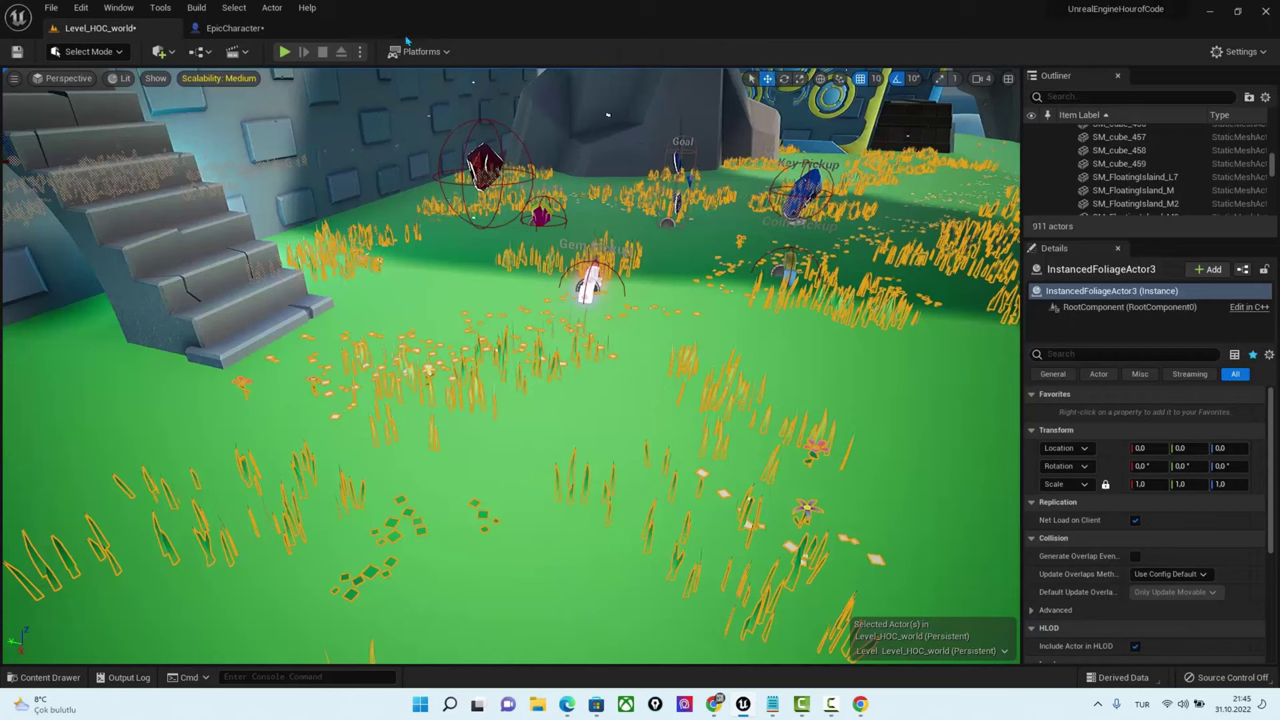
left_click(1273, 12)
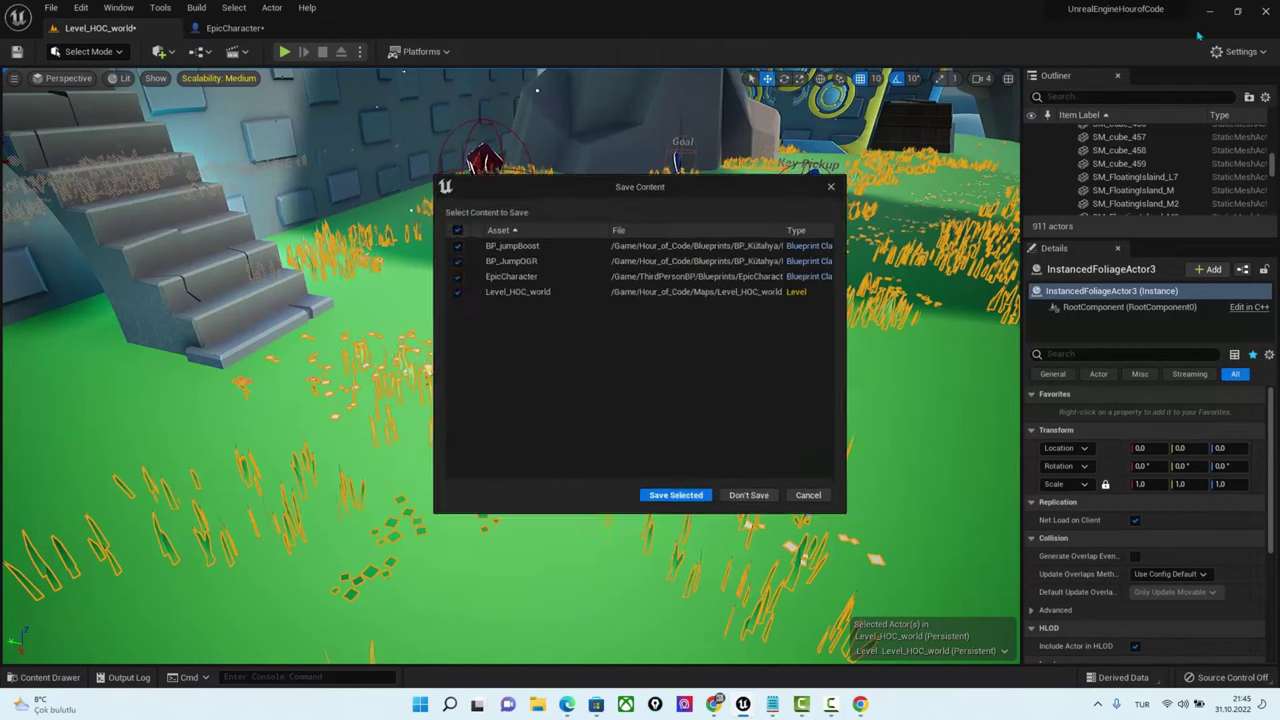
left_click(677, 498)
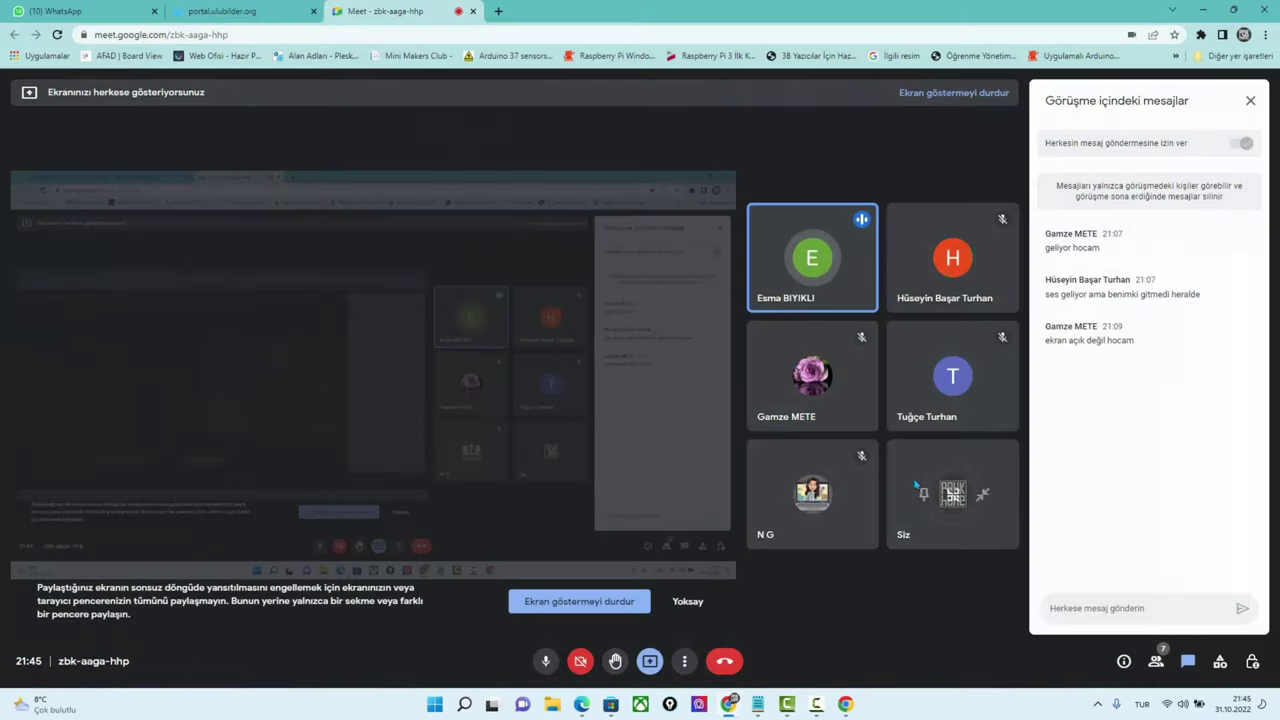
Close the Görüşme içindeki mesajlar chat panel in the call
left_click(1249, 104)
mouse_move(1237, 213)
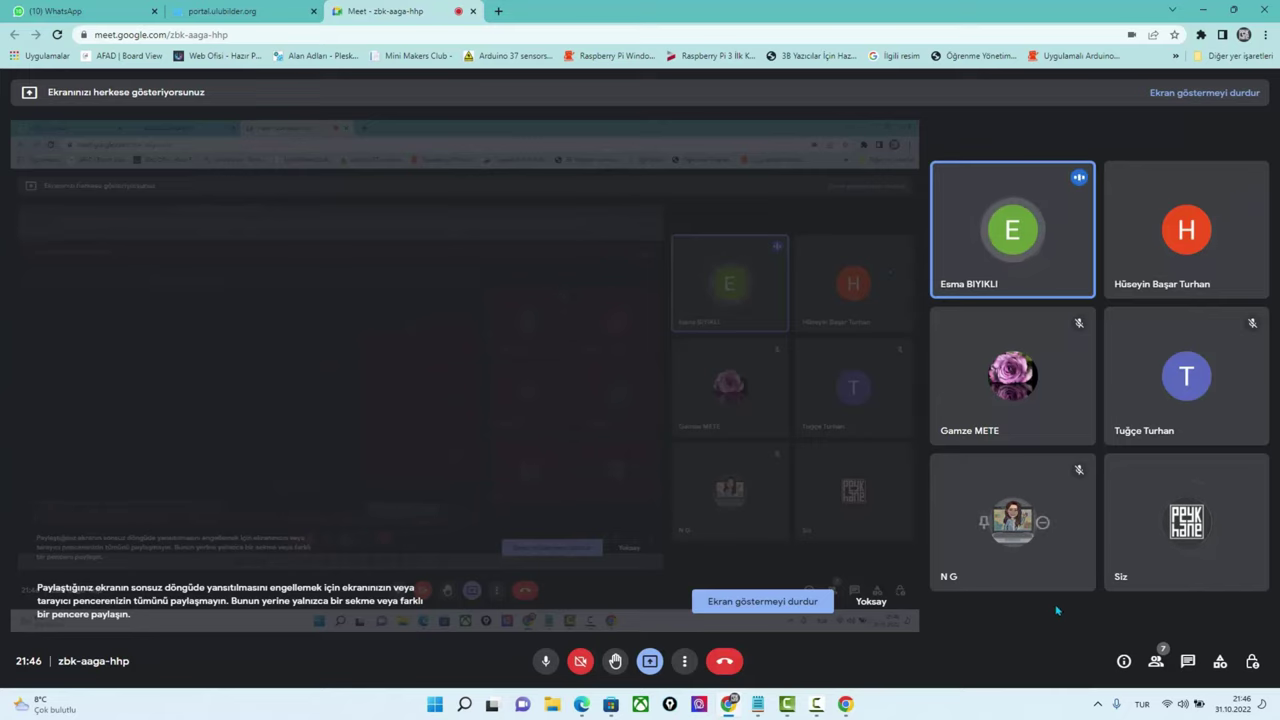
Click Ekran göstermeyi durdur so the participant's shared Unreal editor fills the view
left_click(801, 604)
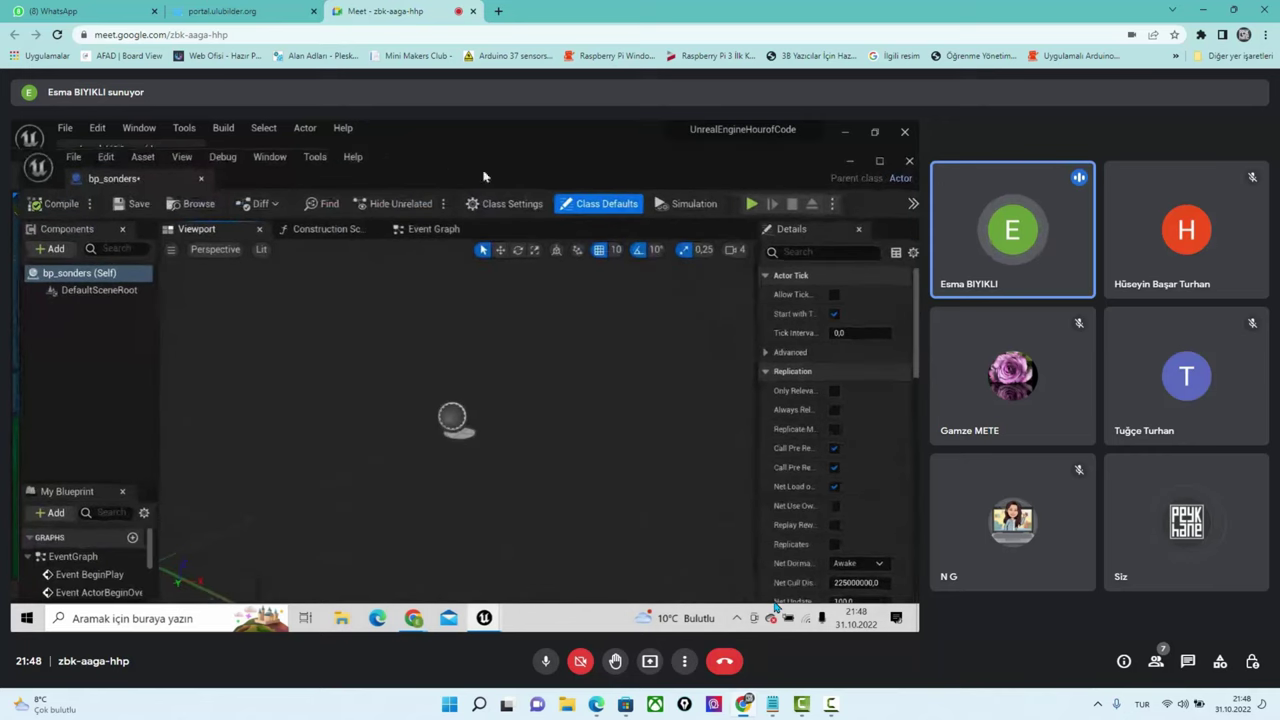
Browse and scroll through the folders in the shared editor's Content Drawer
left_click_drag(483, 176, 537, 293)
mouse_move(270, 304)
left_mouse_down()
mouse_move(247, 162)
mouse_move(280, 152)
left_mouse_up()
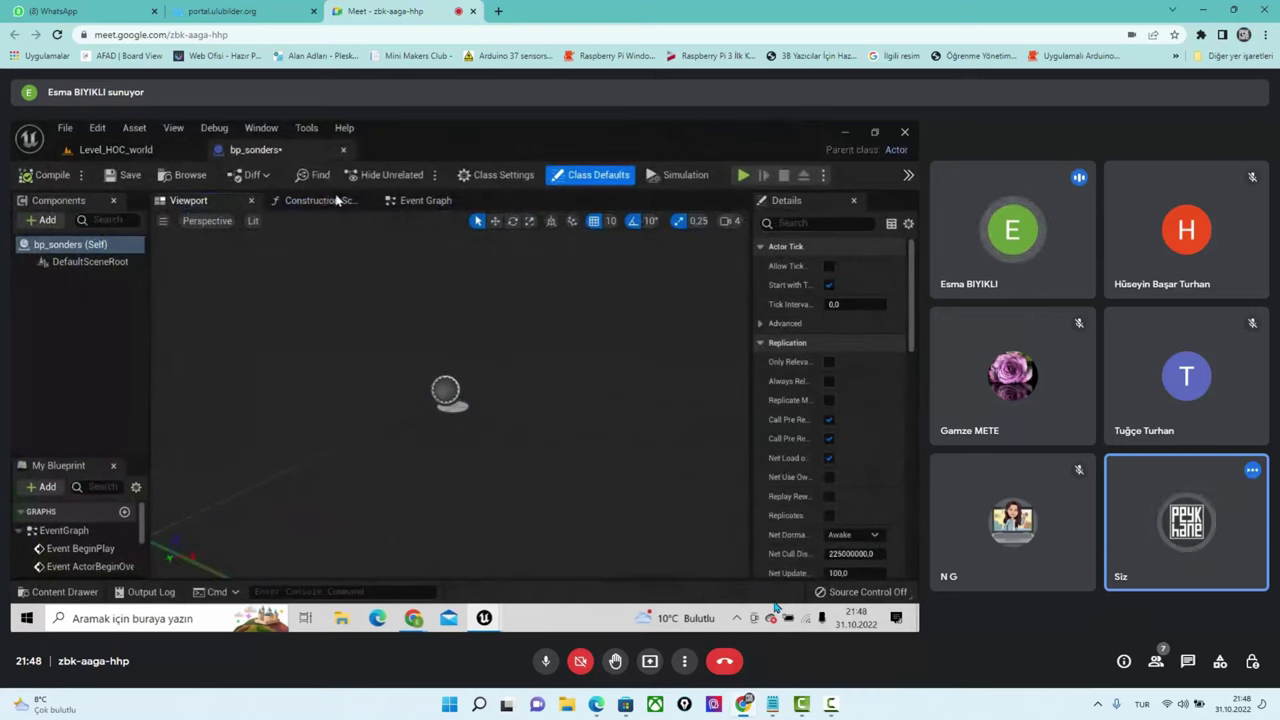
left_click(91, 292)
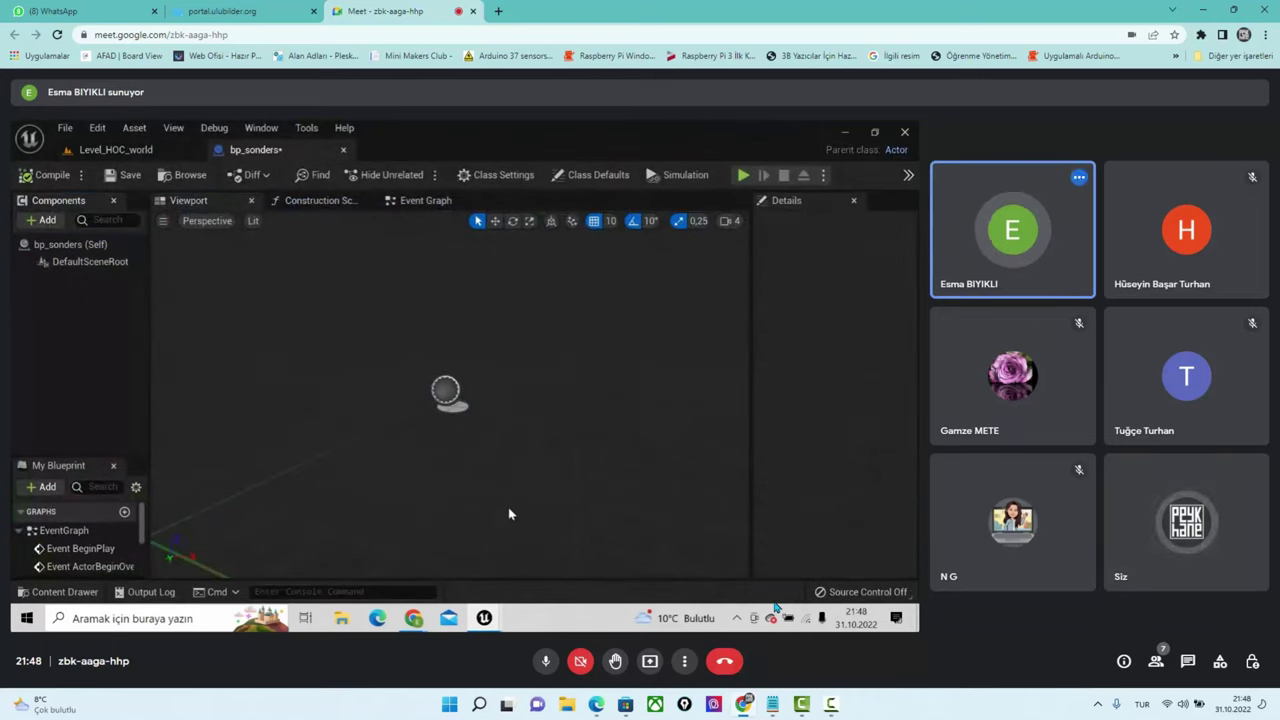
left_click(73, 243)
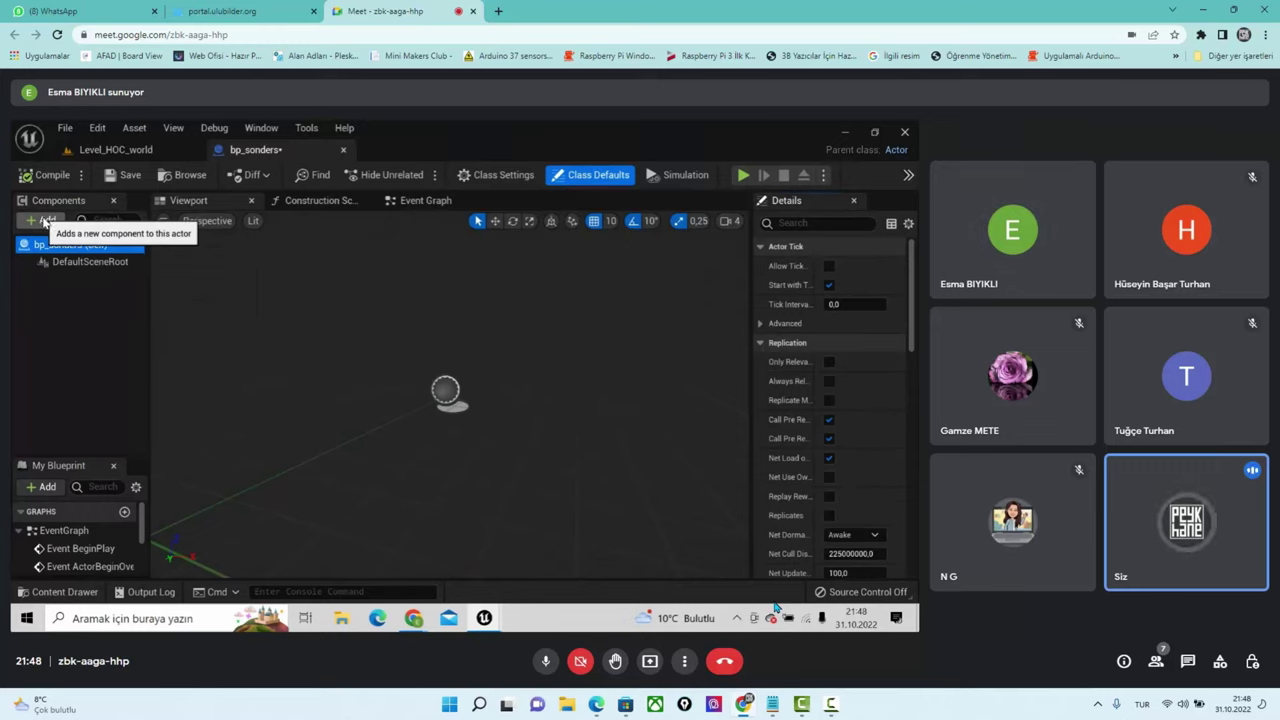
left_click(62, 591)
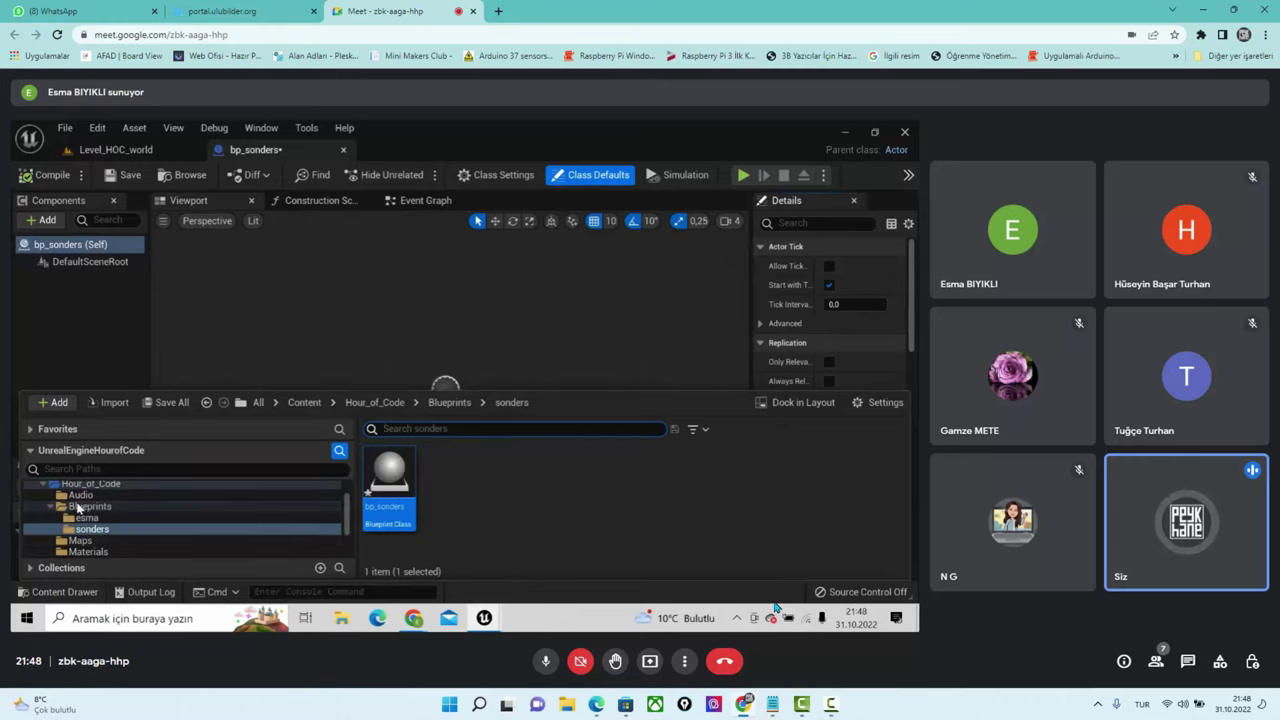
scroll(112, 535, "up", 2)
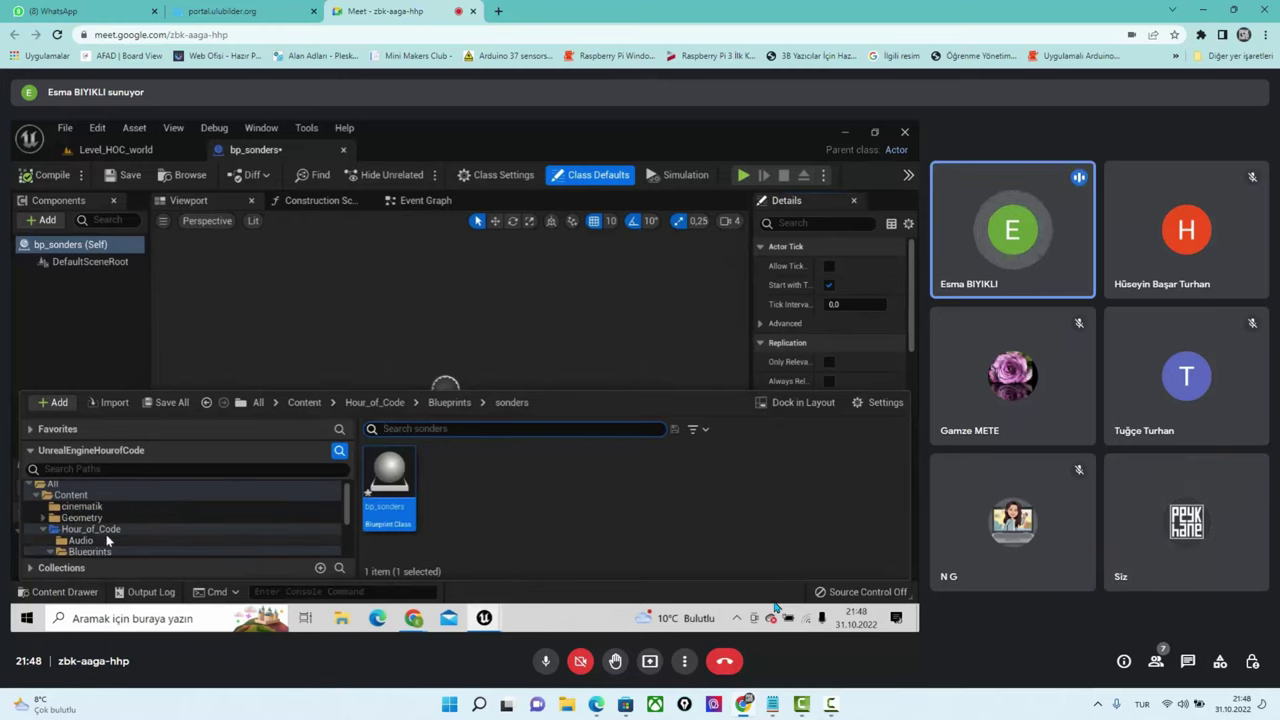
scroll(104, 540, "down", 2)
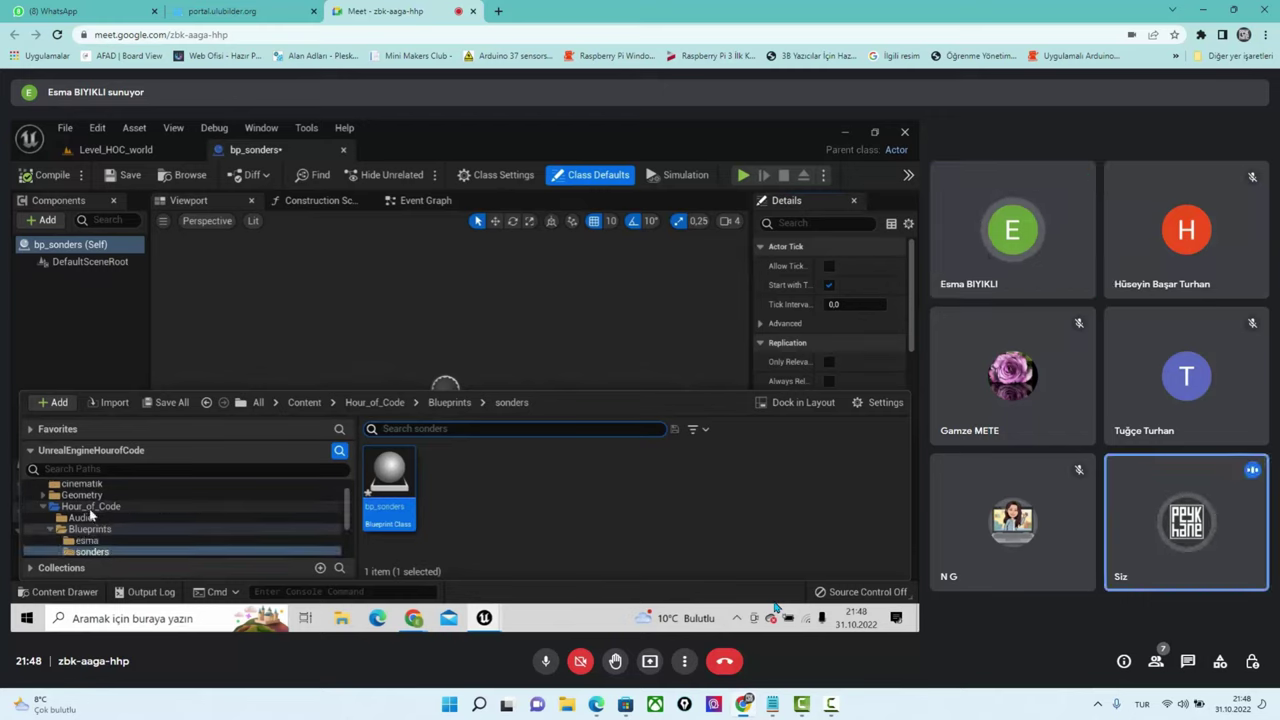
scroll(117, 520, "down", 2)
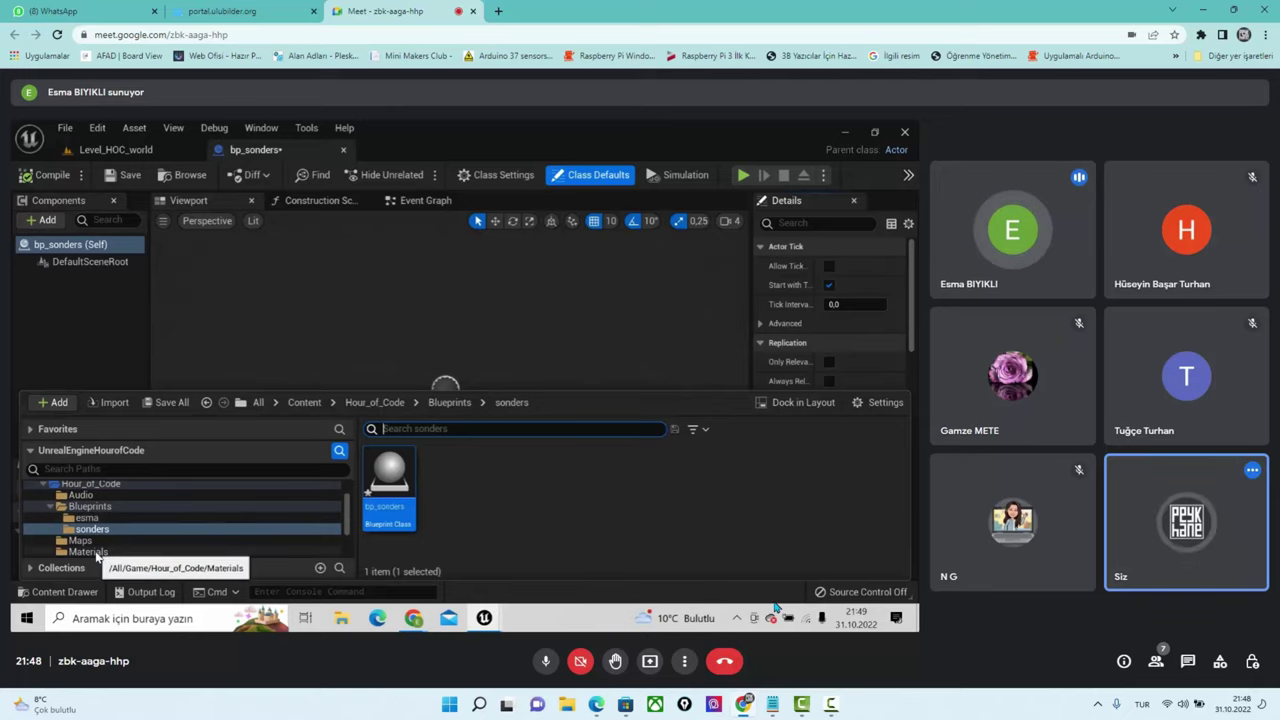
Go through Materials and ThirdPersonBP into its Blueprints folder and select EpicCharacter
left_click(97, 552)
scroll(104, 520, "down", 3)
scroll(104, 510, "down", 3)
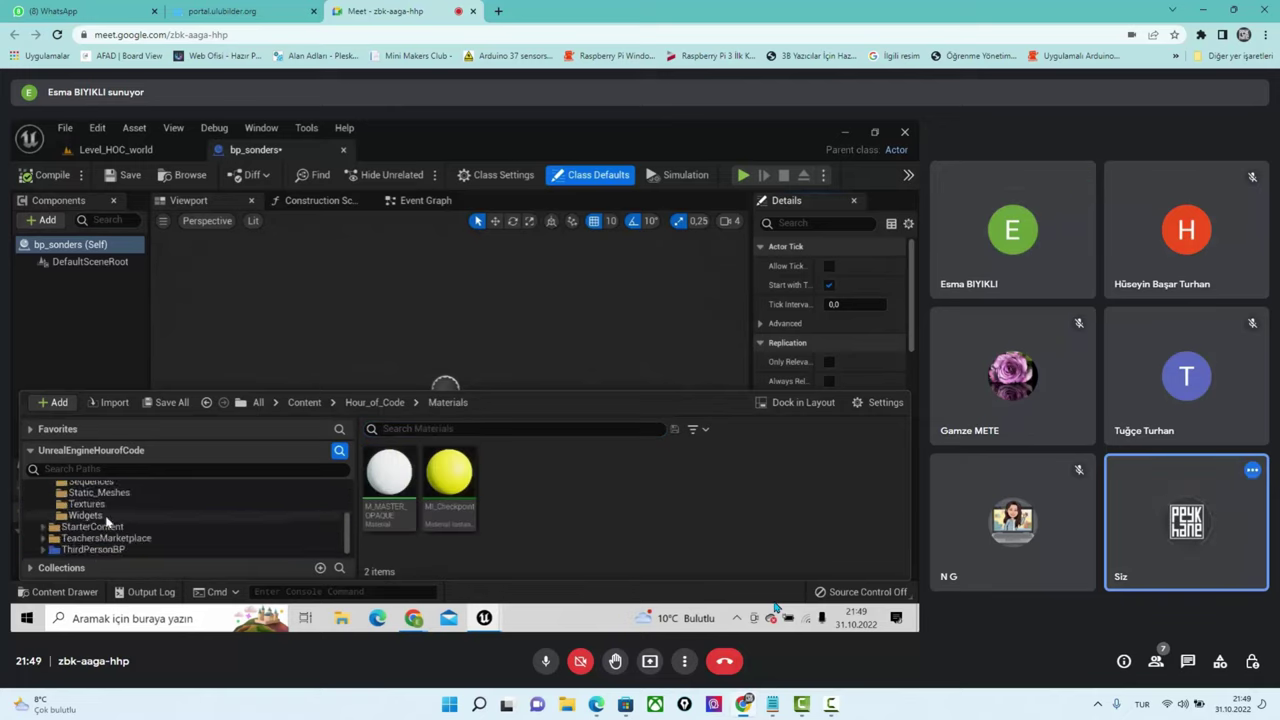
left_click(110, 551)
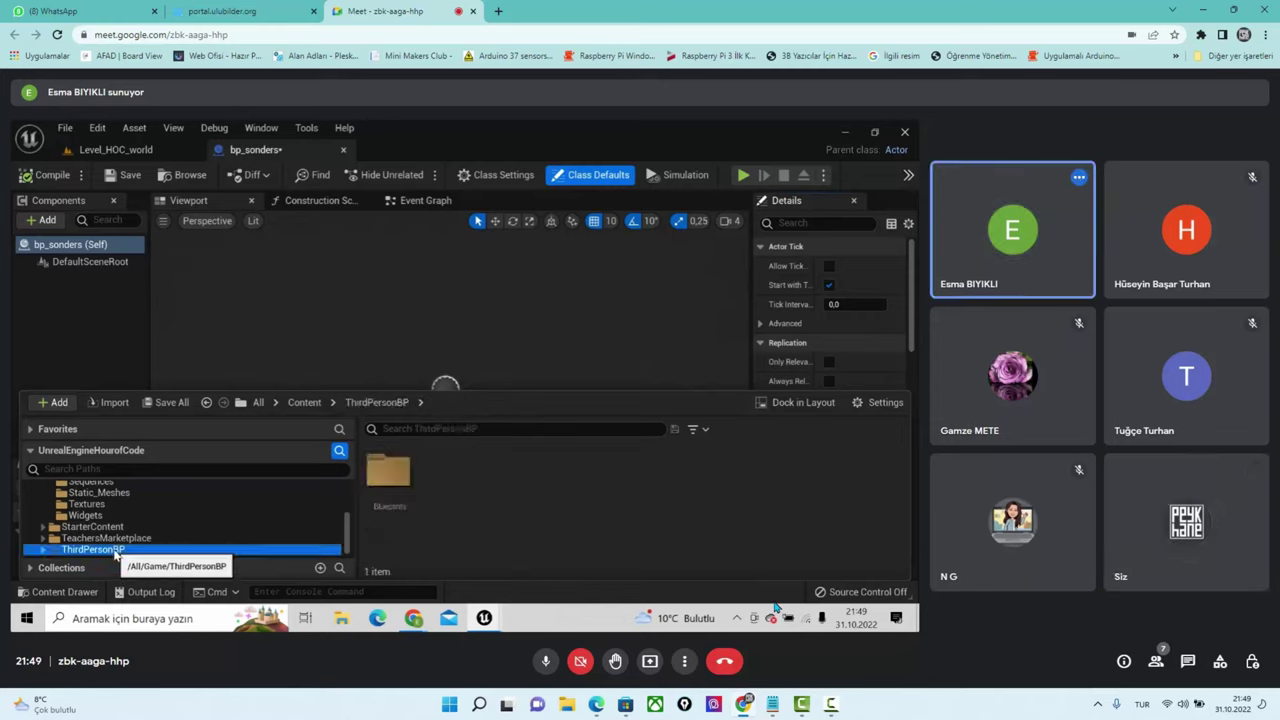
double_click(378, 468)
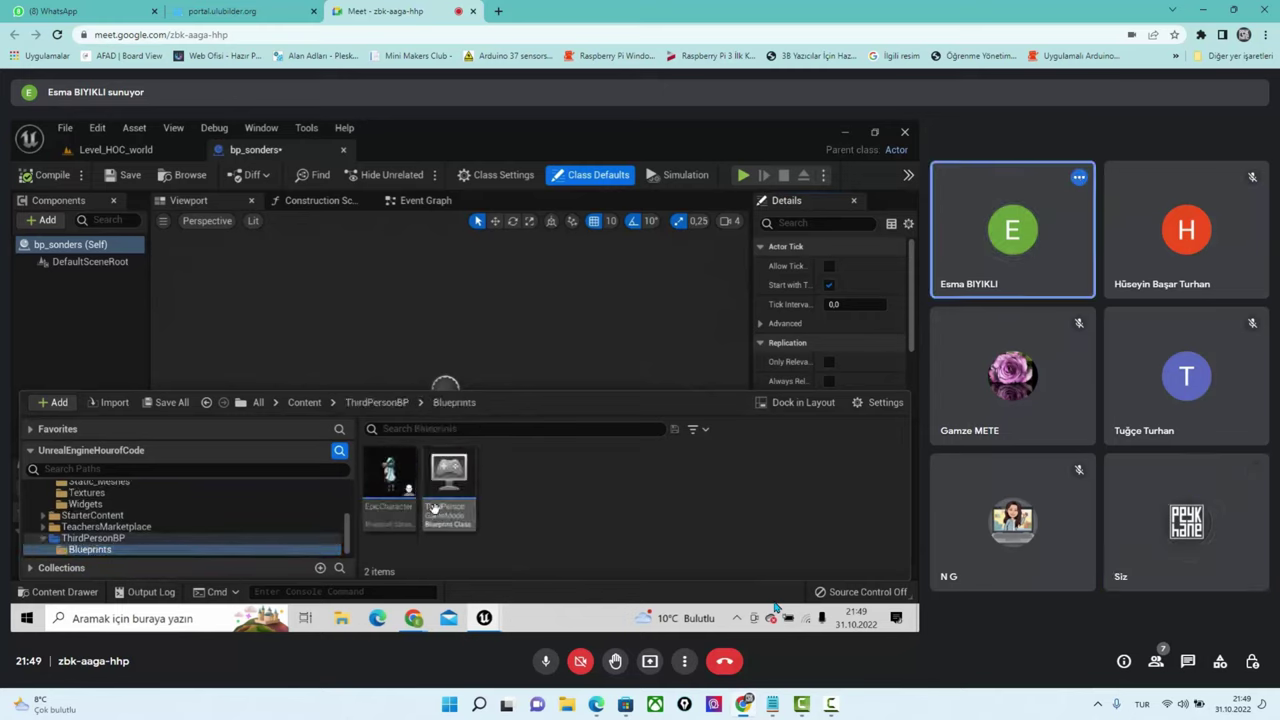
left_click(397, 489)
Open EpicCharacter, add an InstancedStaticMesh component with its default name, then delete it
double_click(397, 489)
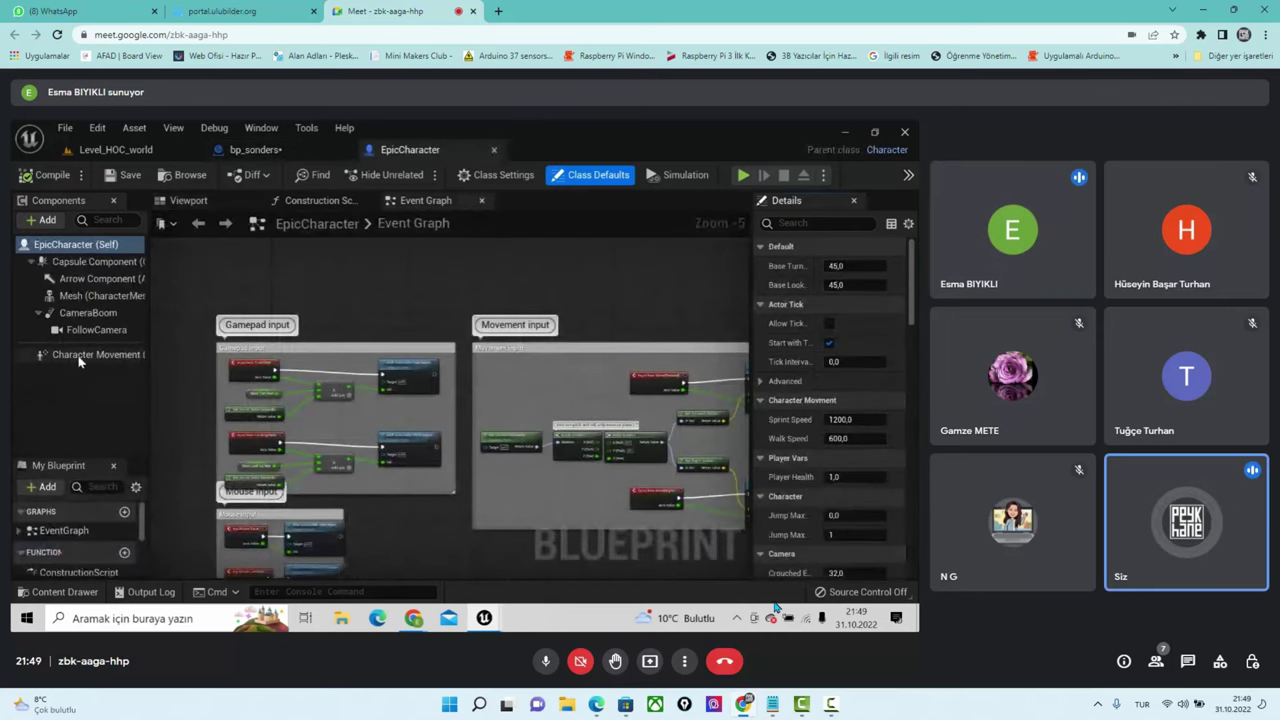
mouse_move(79, 361)
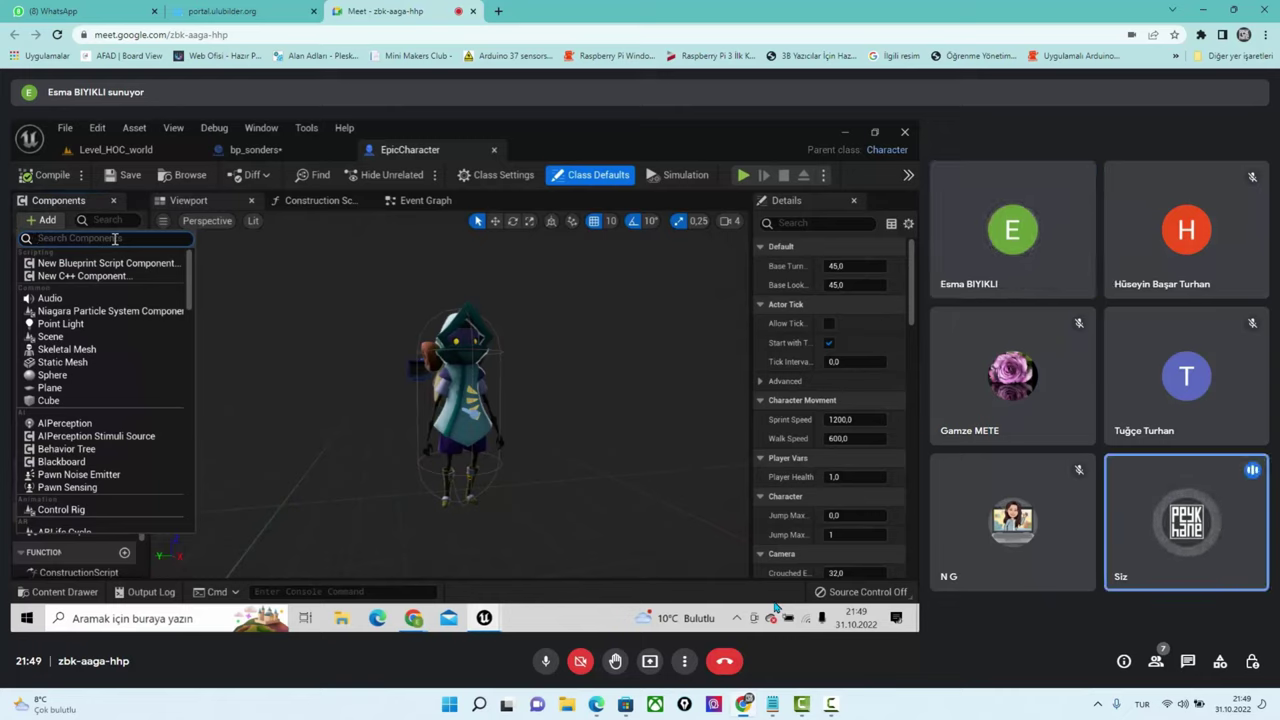
type("a")
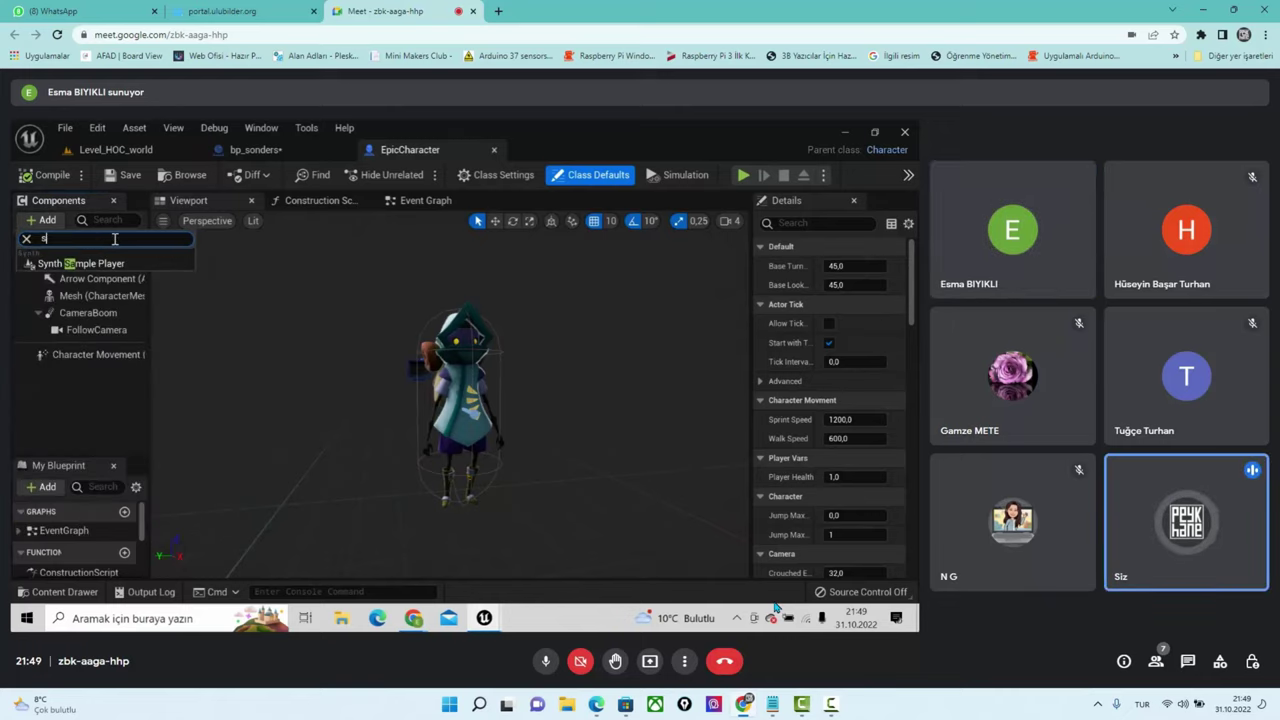
type("tat")
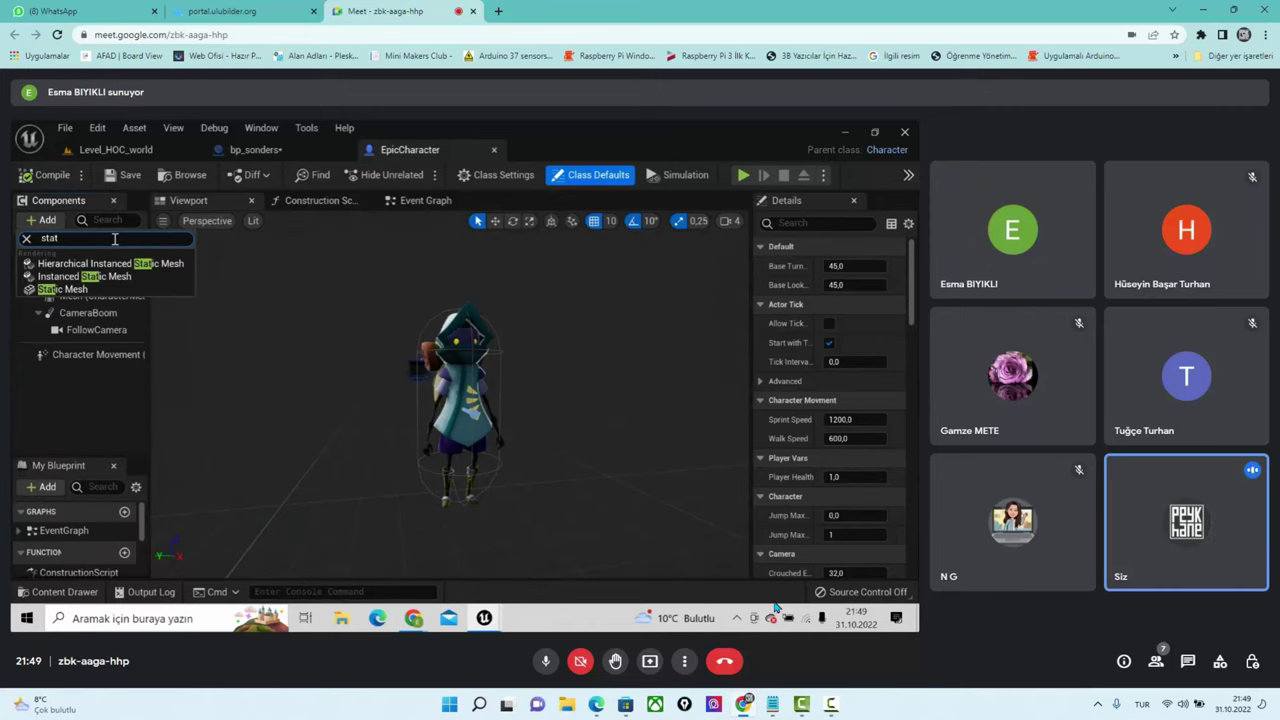
left_click(100, 276)
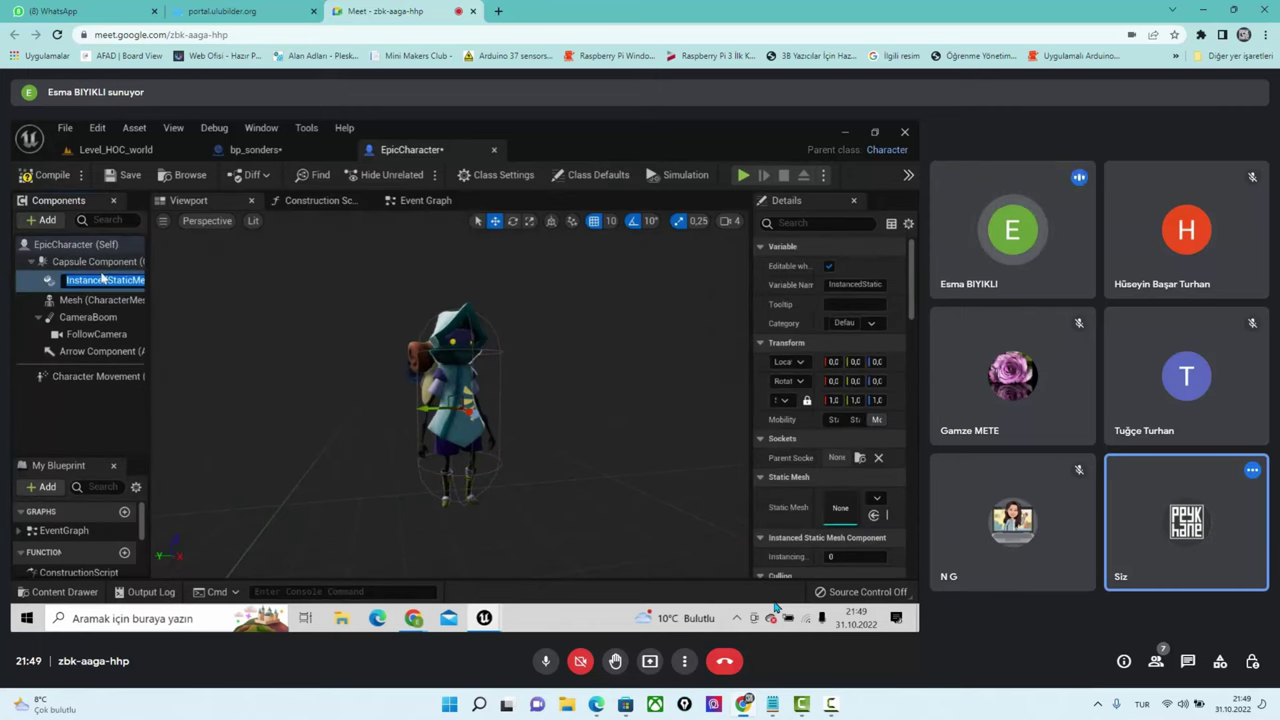
key("Return")
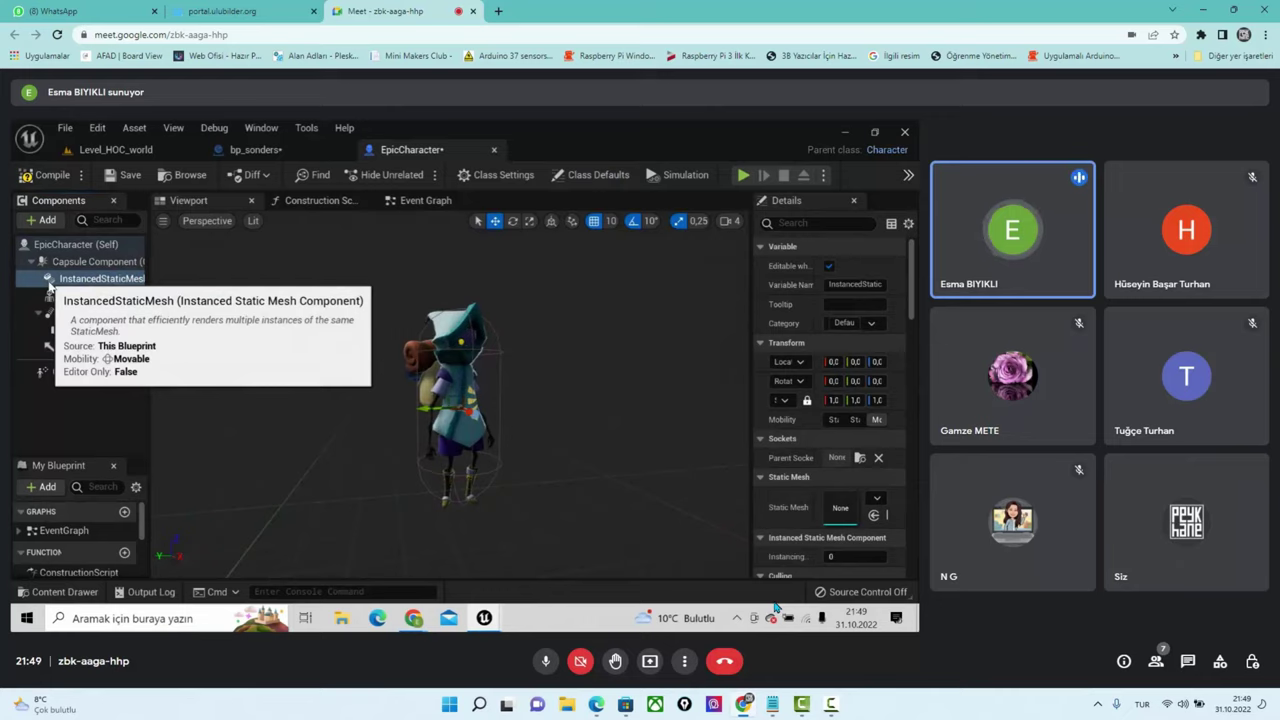
right_click(49, 284)
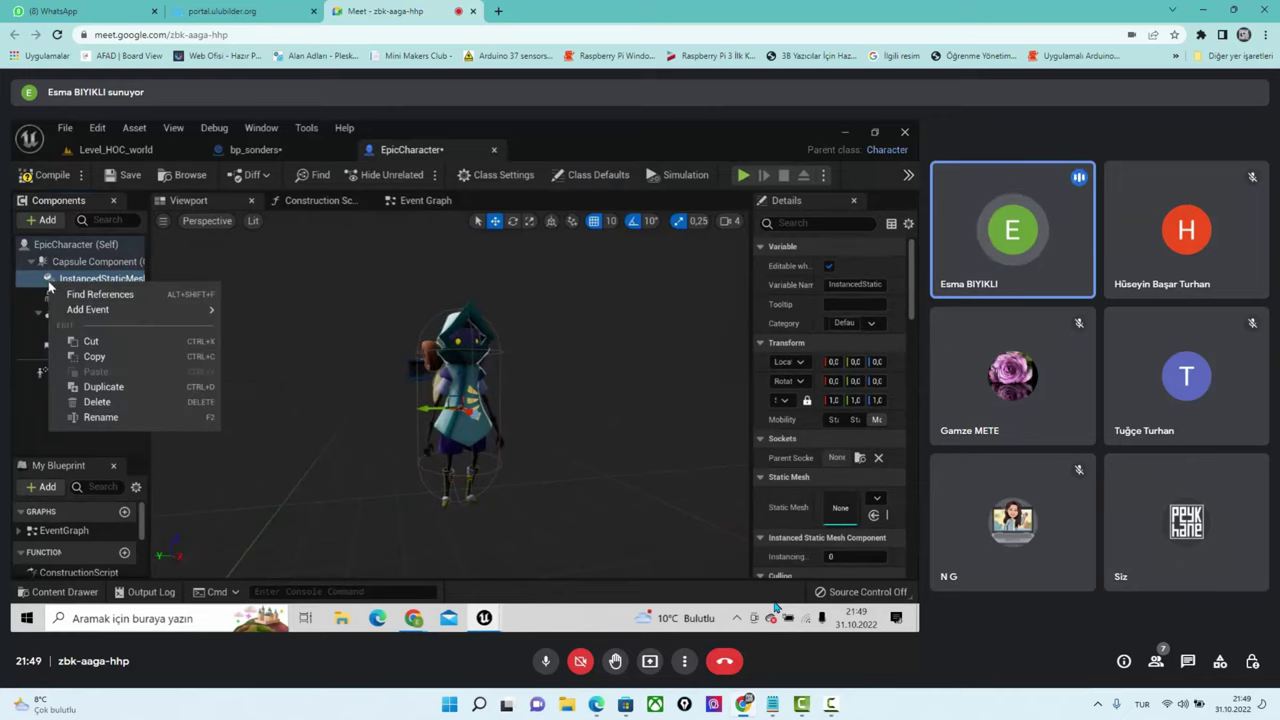
left_click(78, 402)
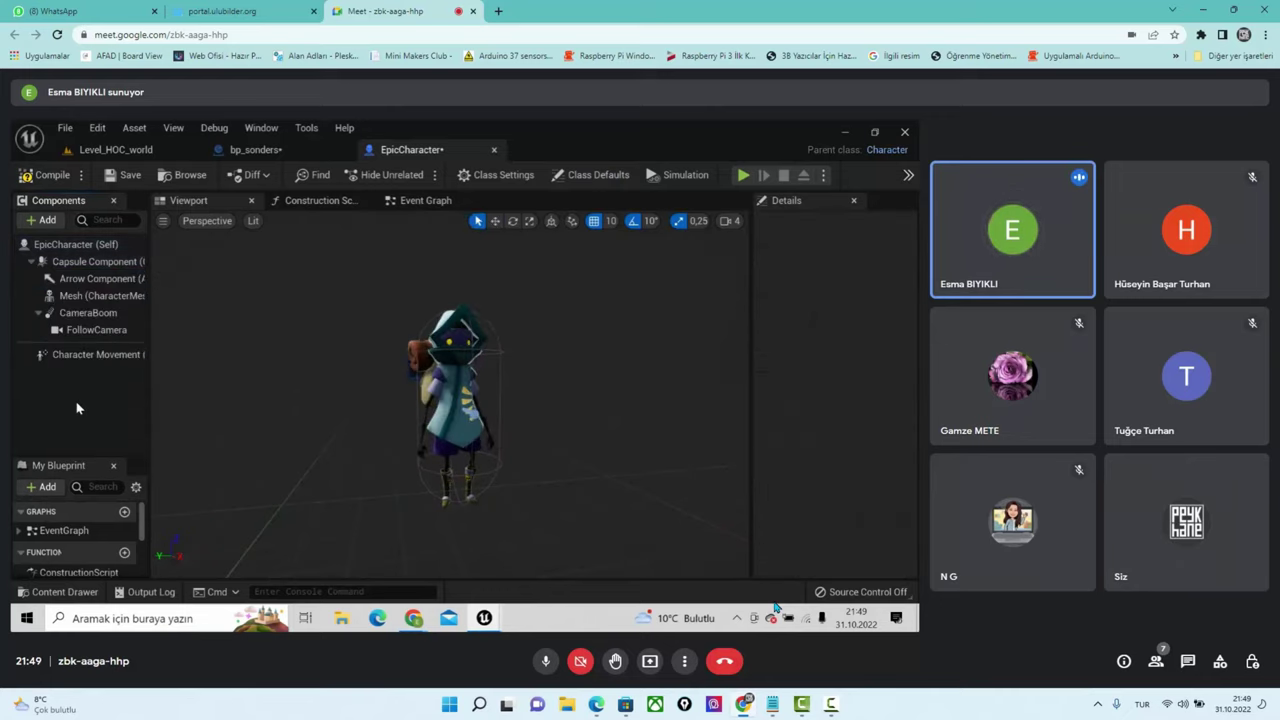
Add a Static Mesh component under the Capsule Component and name it 'anahtar'
left_click(45, 220)
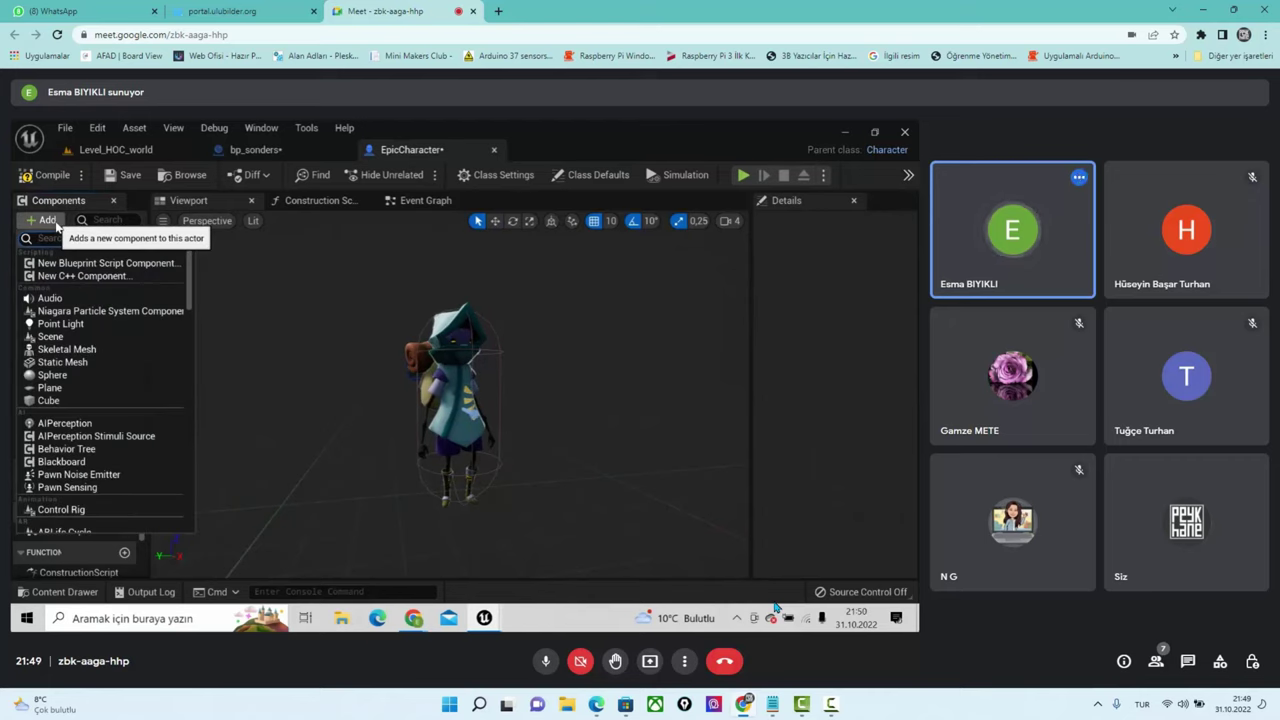
type("sta")
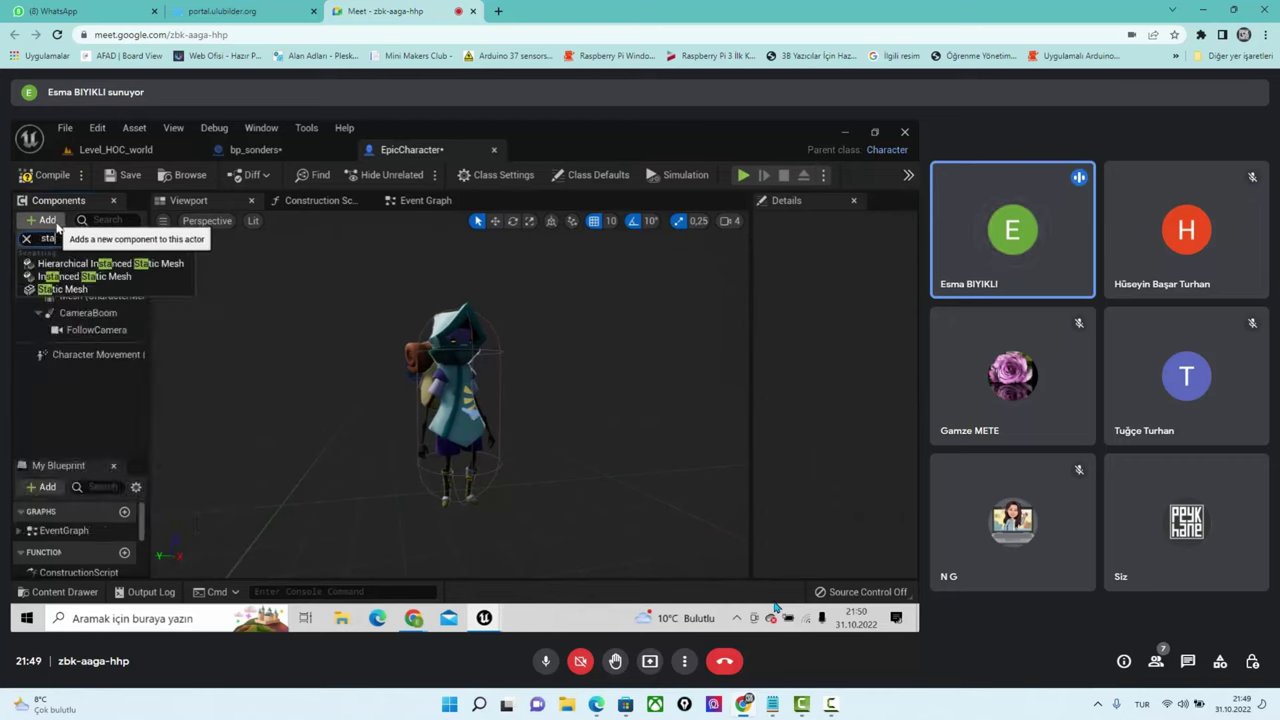
left_click(85, 289)
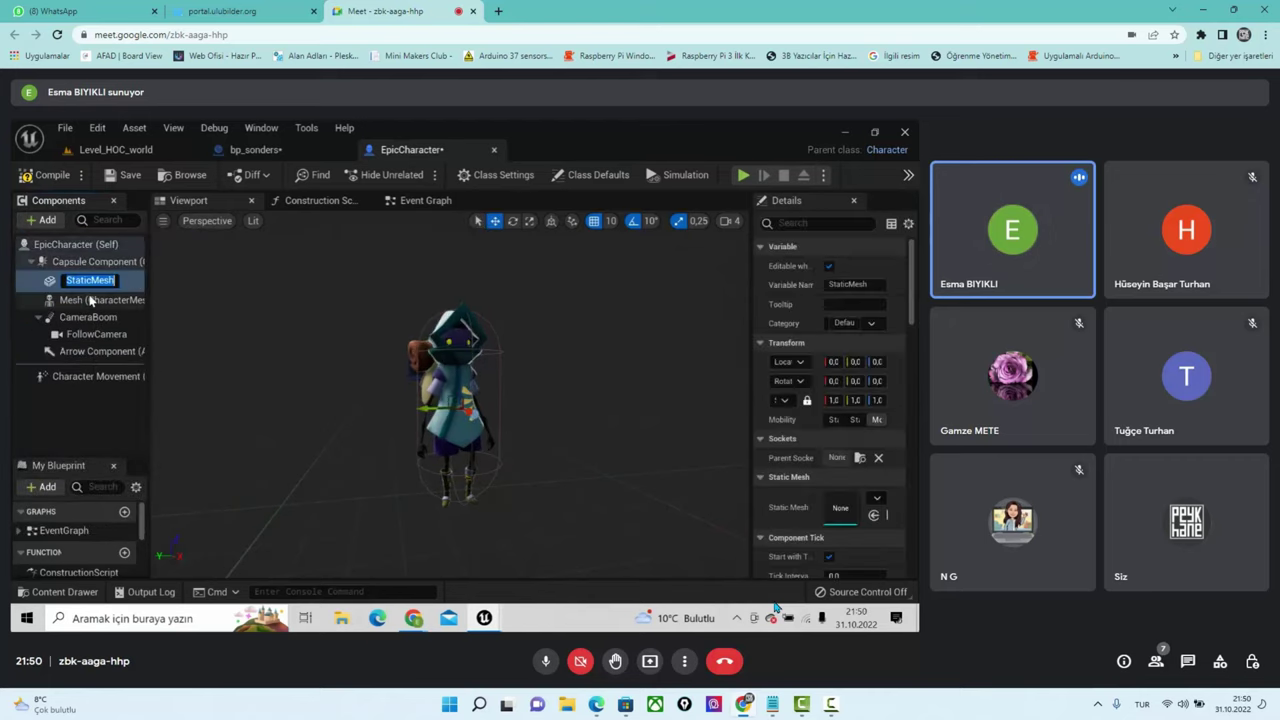
key("BackSpace")
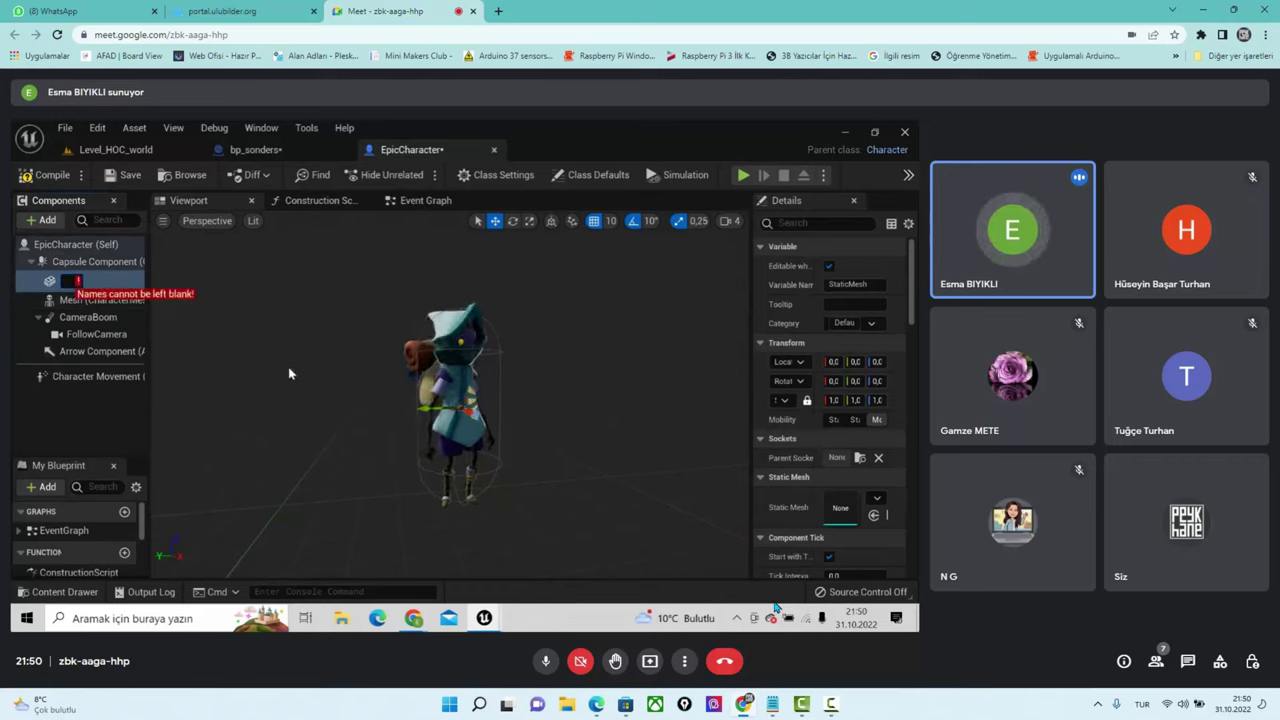
type("ana")
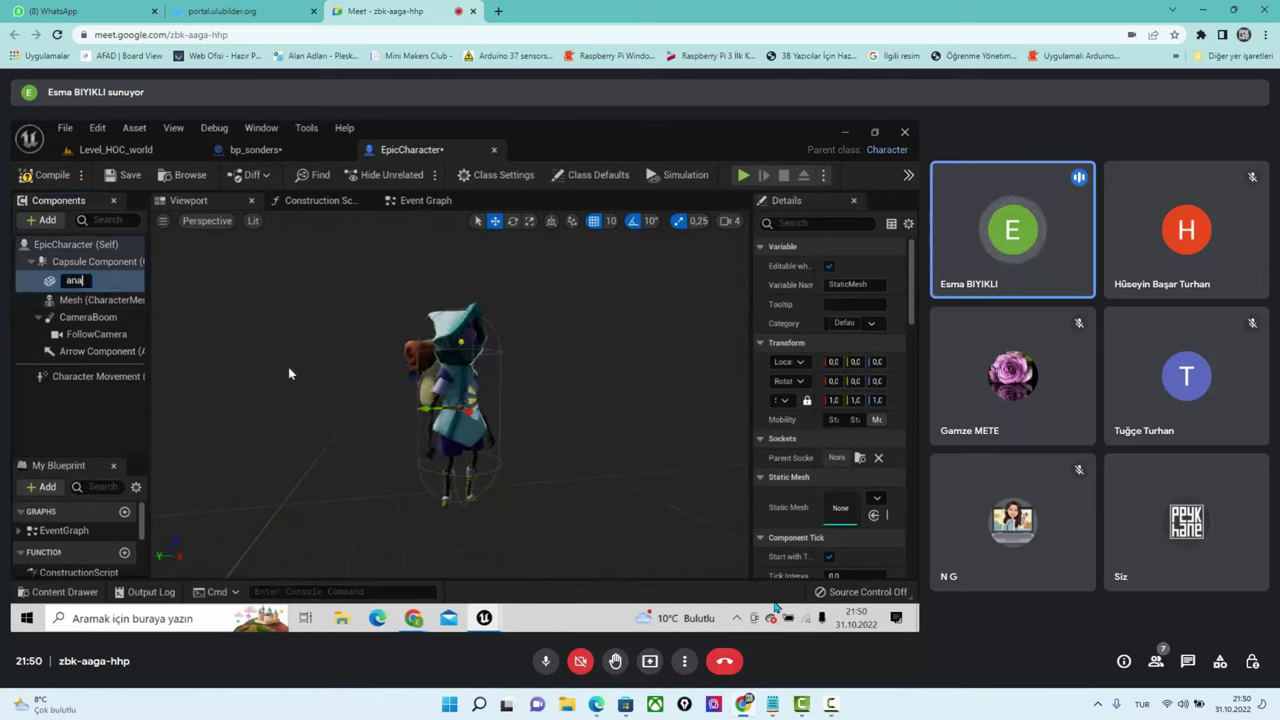
type("htar")
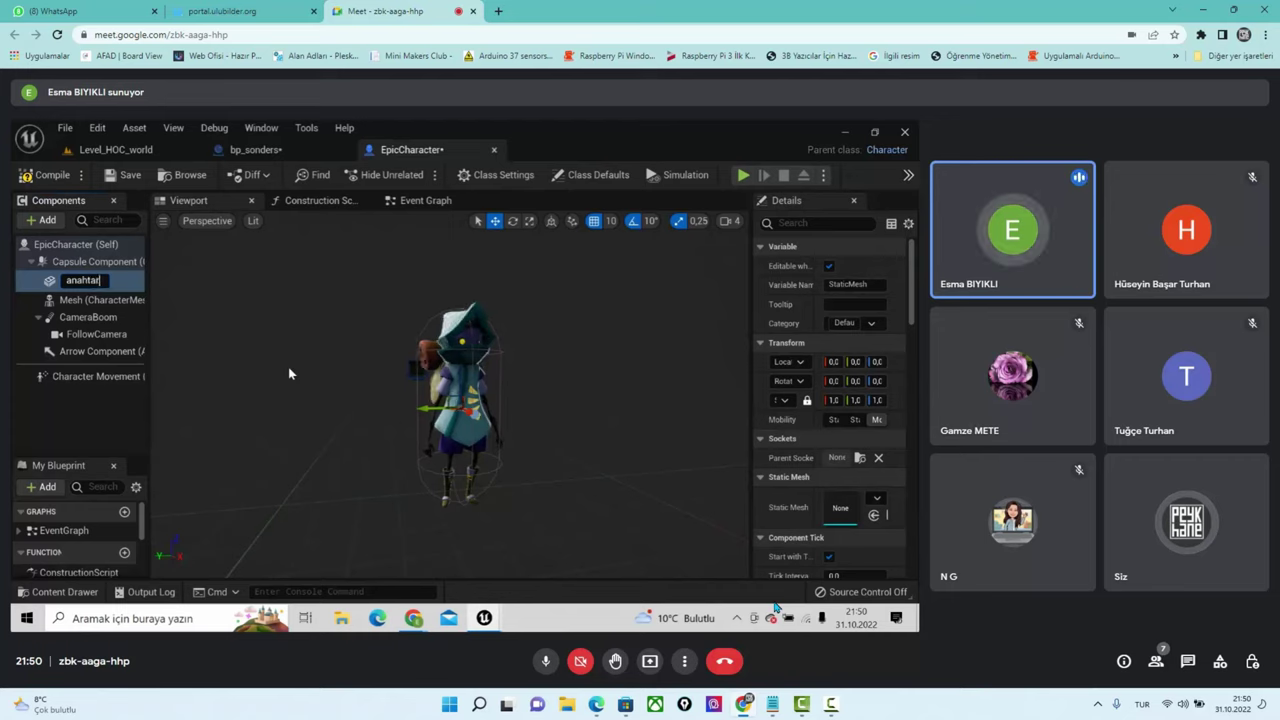
key("Return")
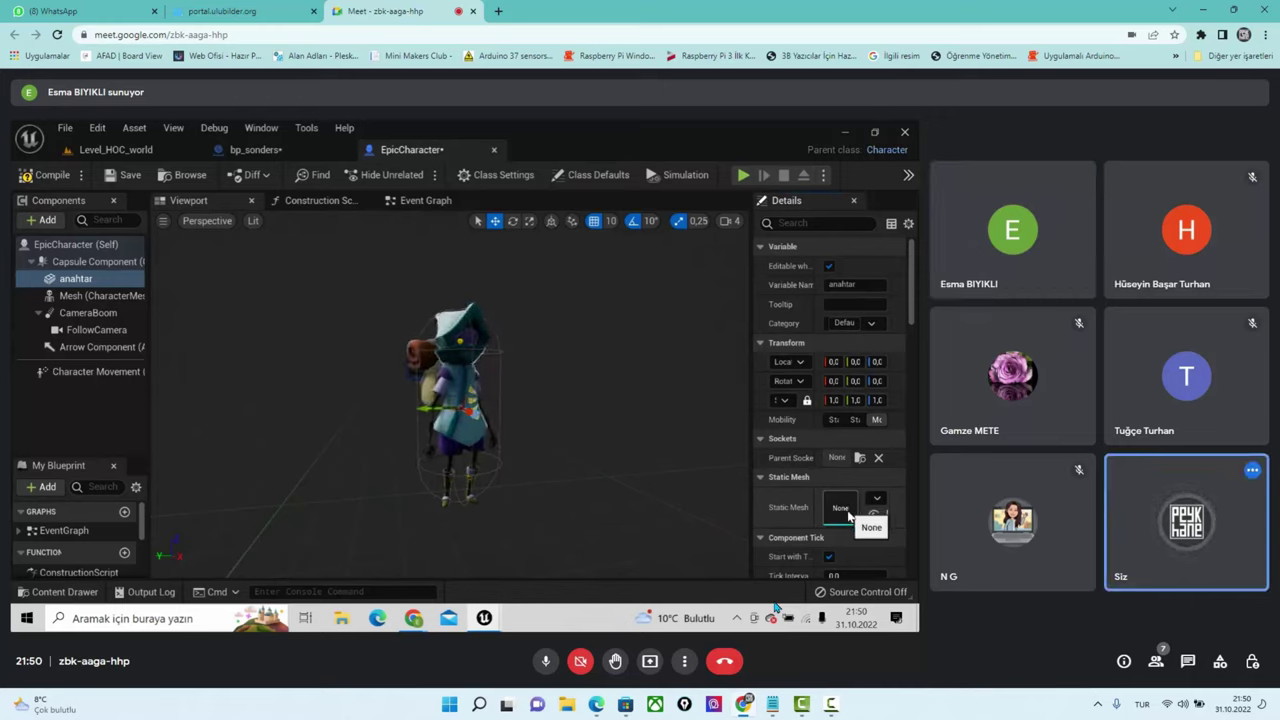
Choose a mesh from the anahtar component's Static Mesh list in the Details panel
scroll(860, 480, "down", 2)
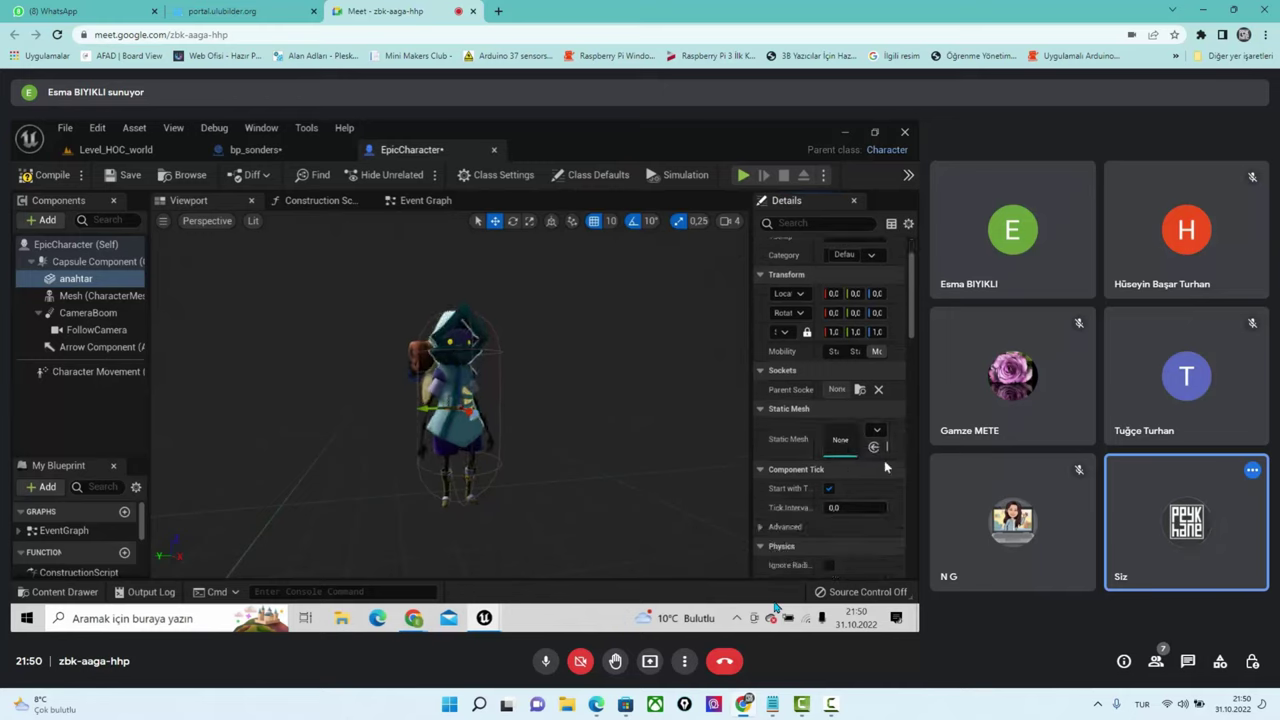
left_click(878, 432)
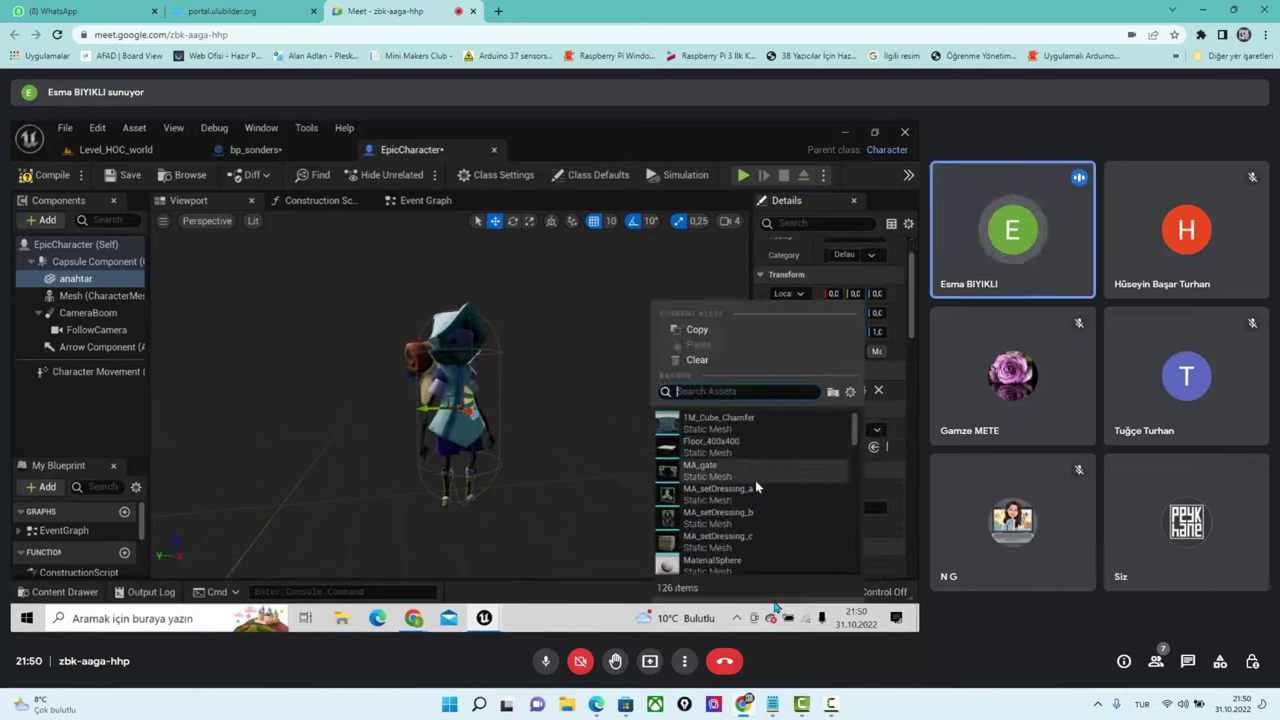
scroll(742, 521, "down", 2)
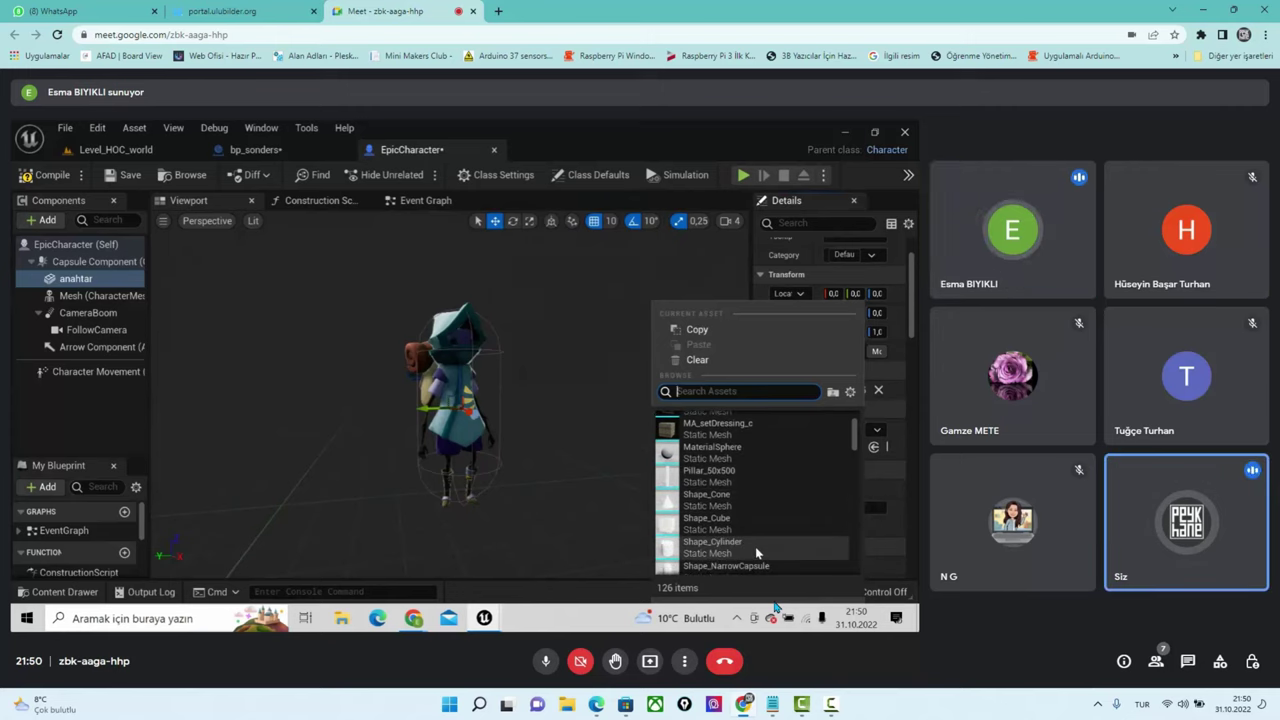
scroll(724, 487, "down", 3)
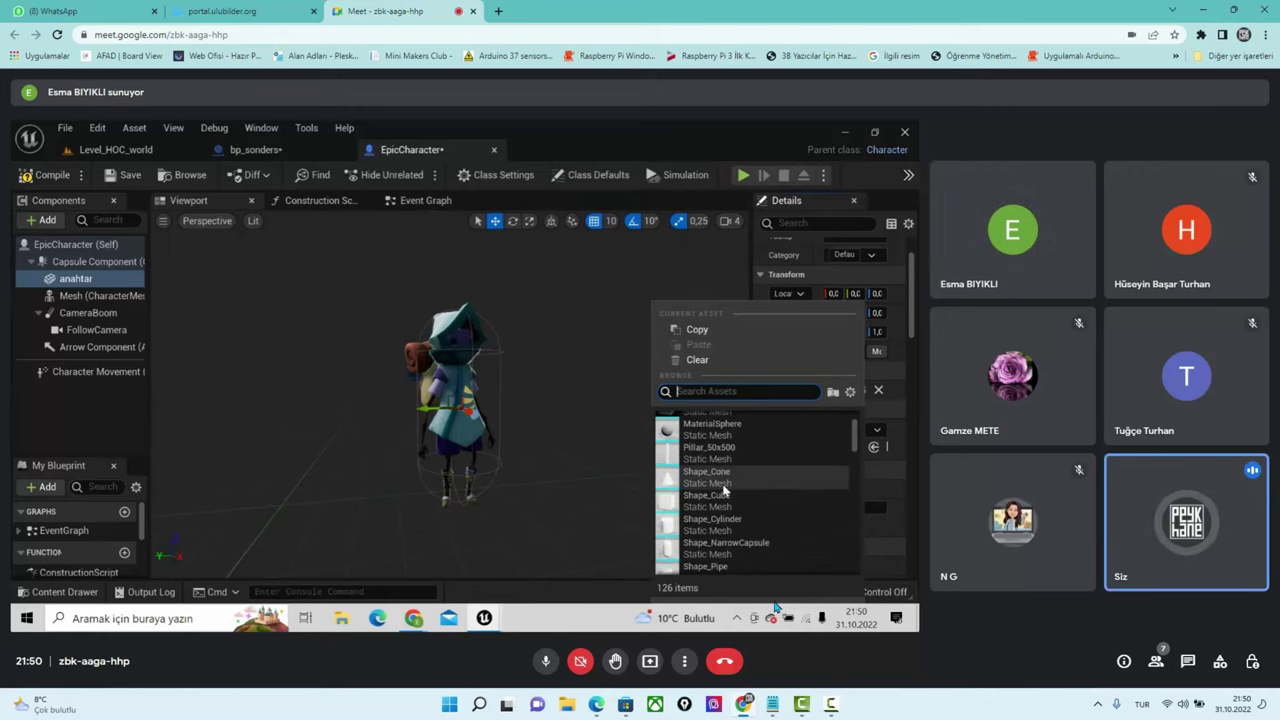
scroll(728, 500, "up", 3)
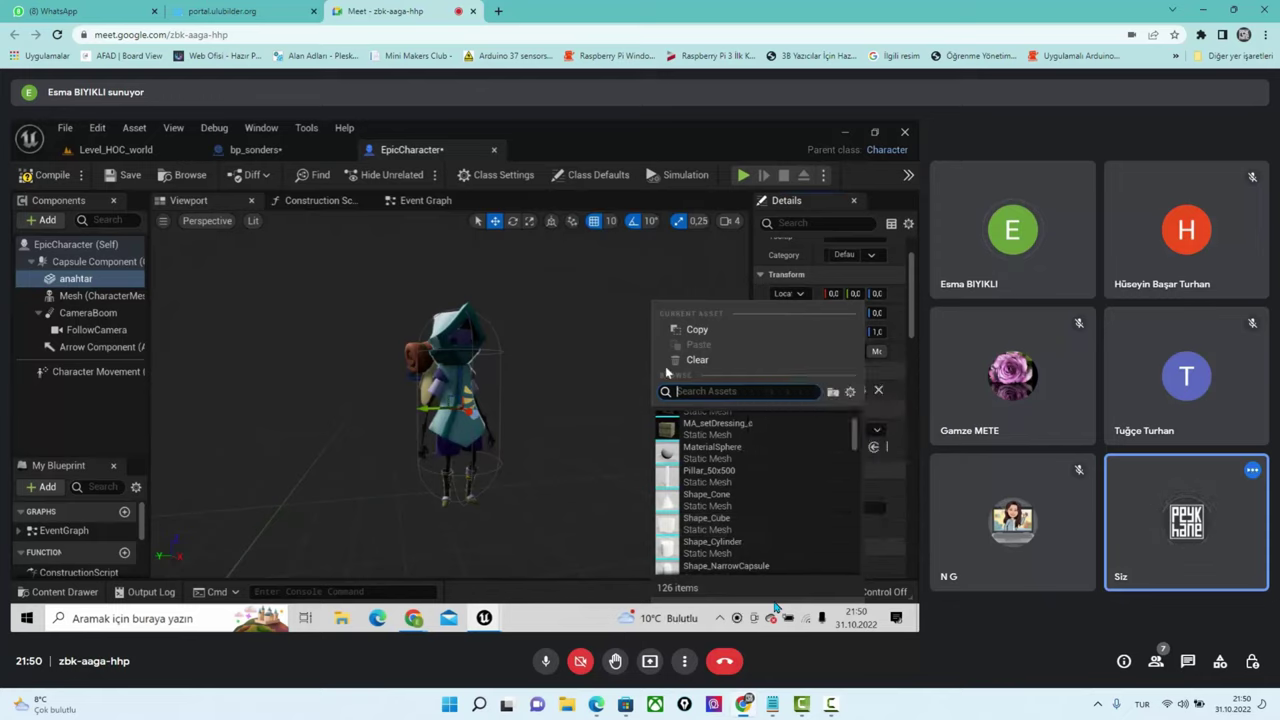
left_click(690, 435)
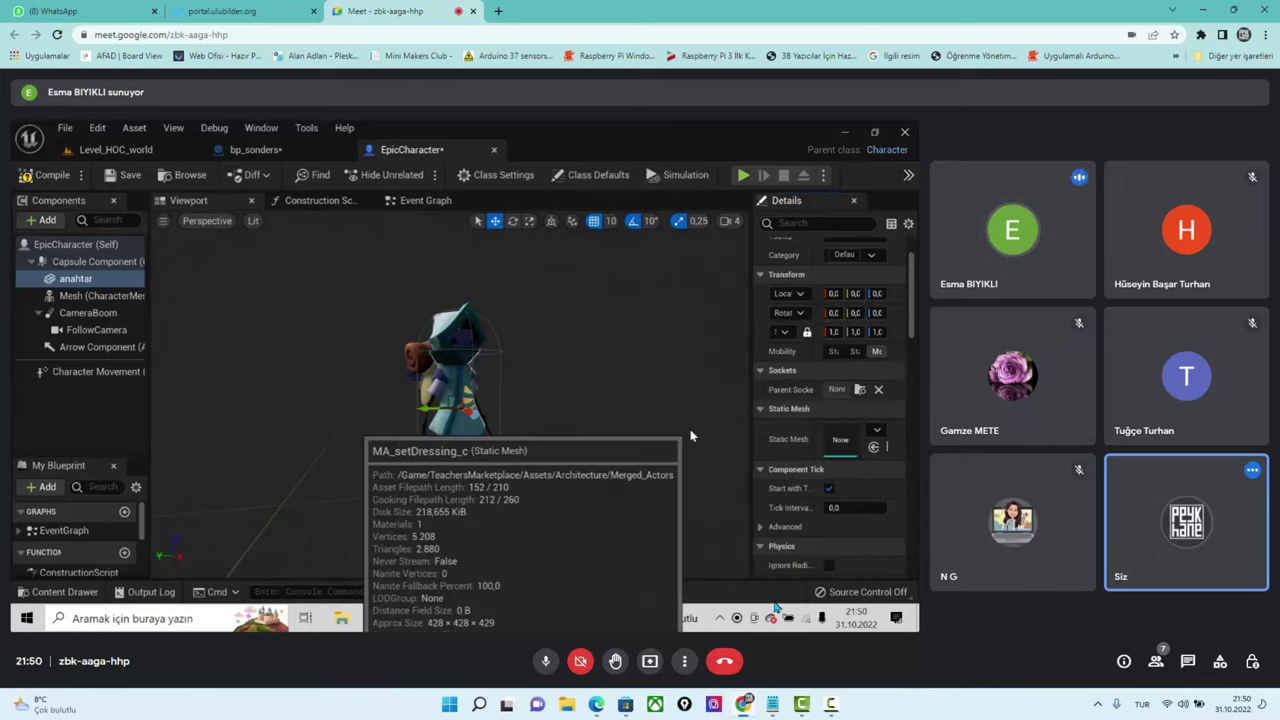
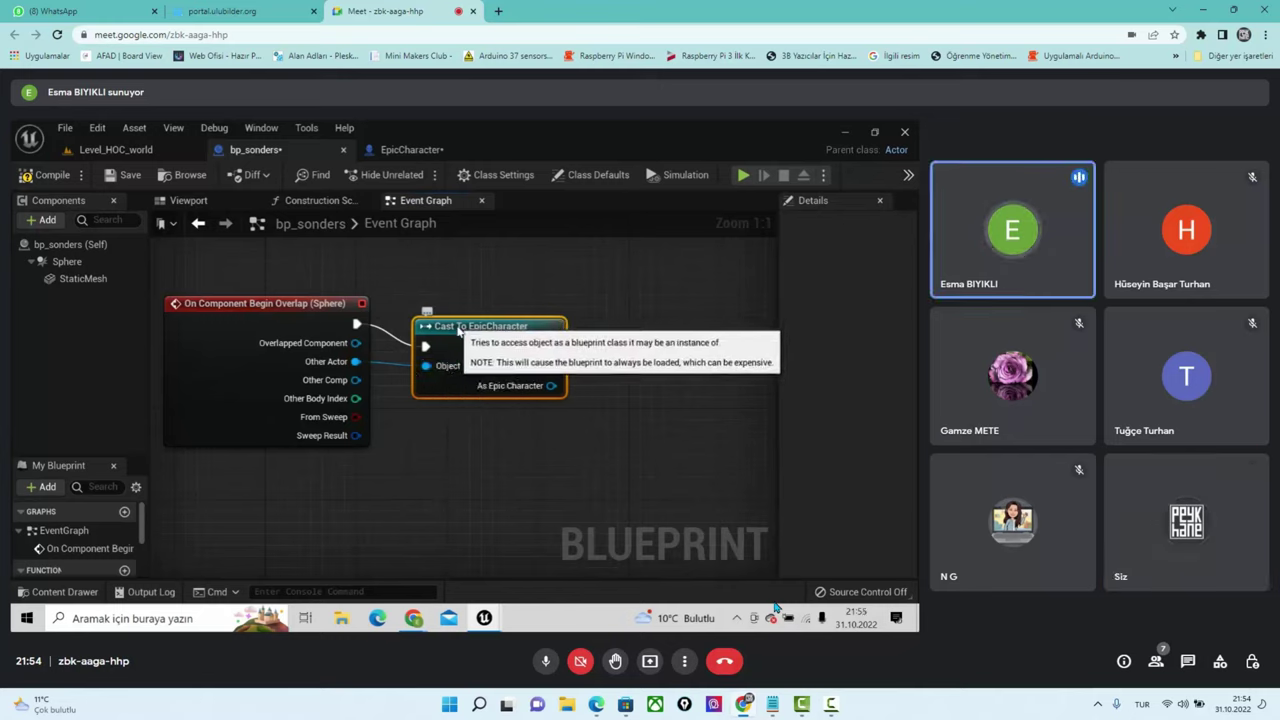
Wire a new Get Anahtar node to the As Epic Character output of Cast To EpicCharacter
left_click_drag(463, 324, 452, 325)
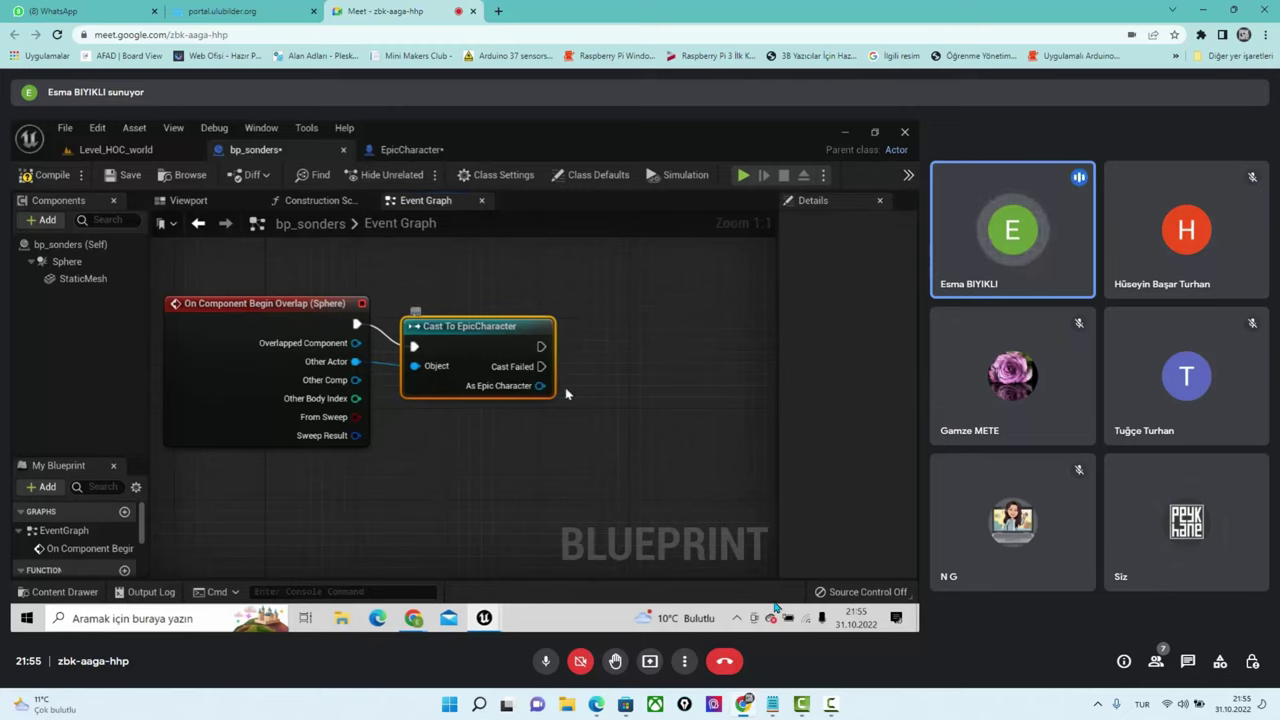
left_click_drag(540, 385, 559, 452)
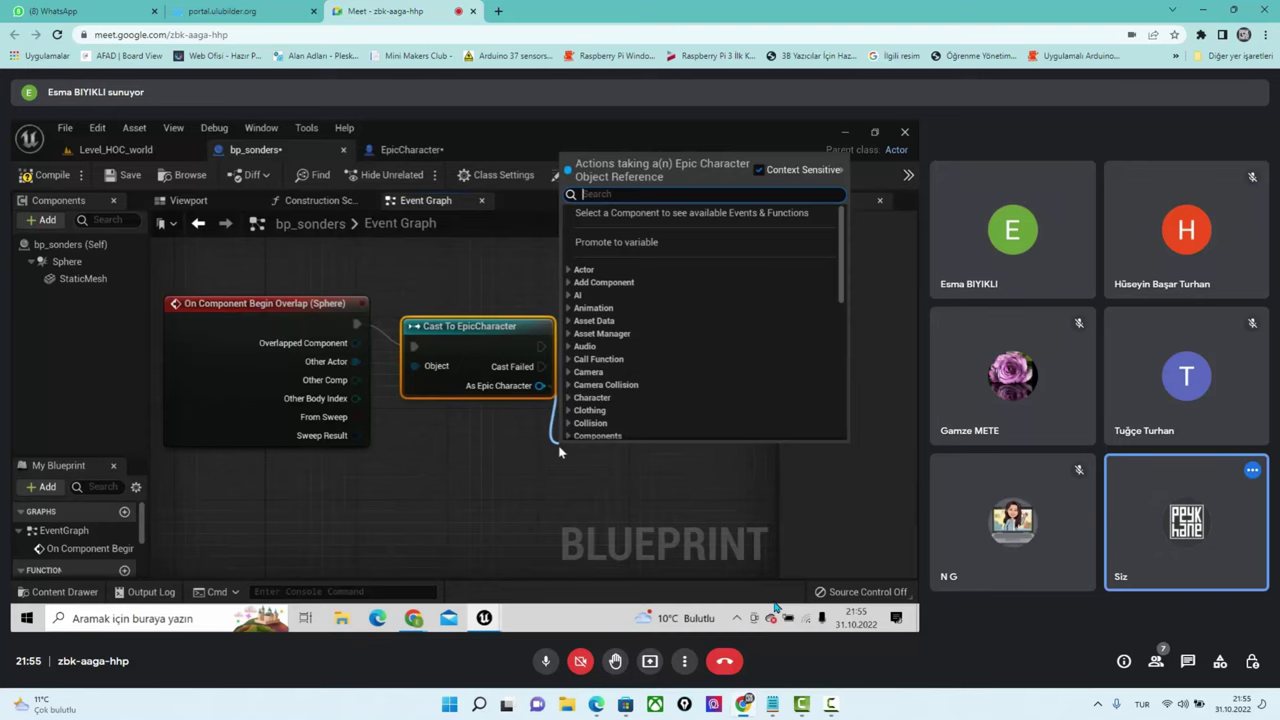
type("anah")
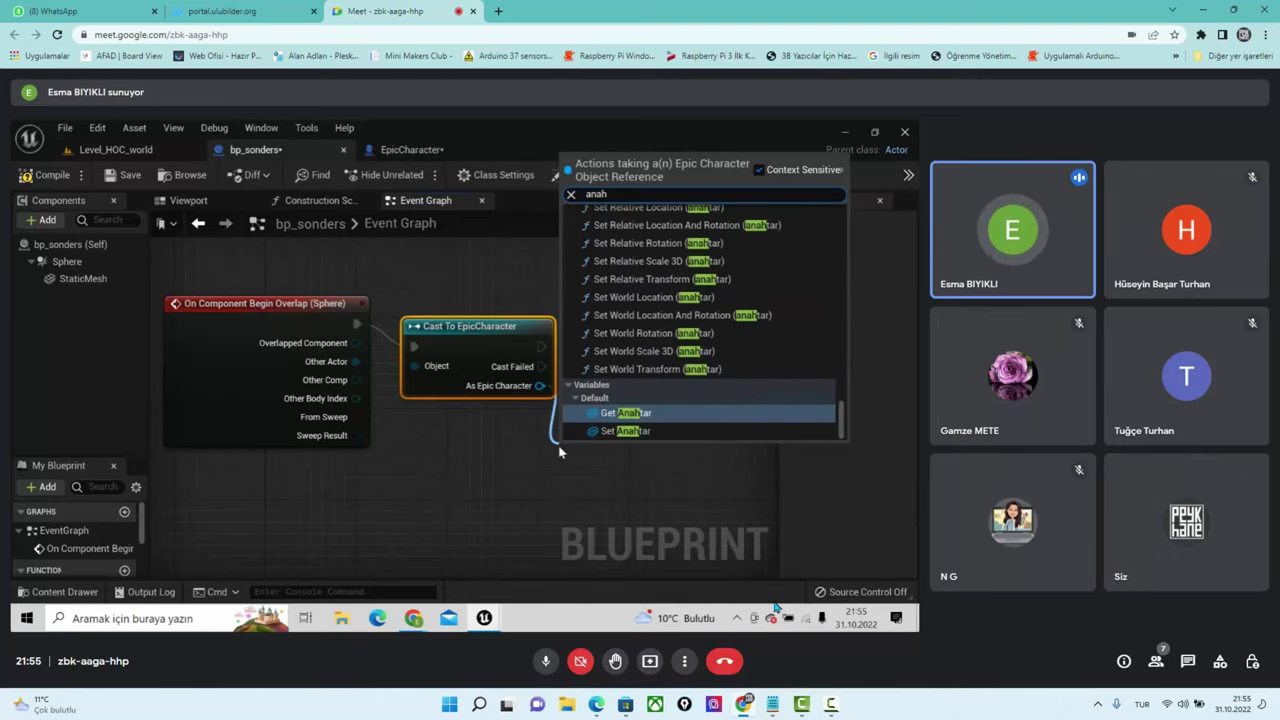
type("tar")
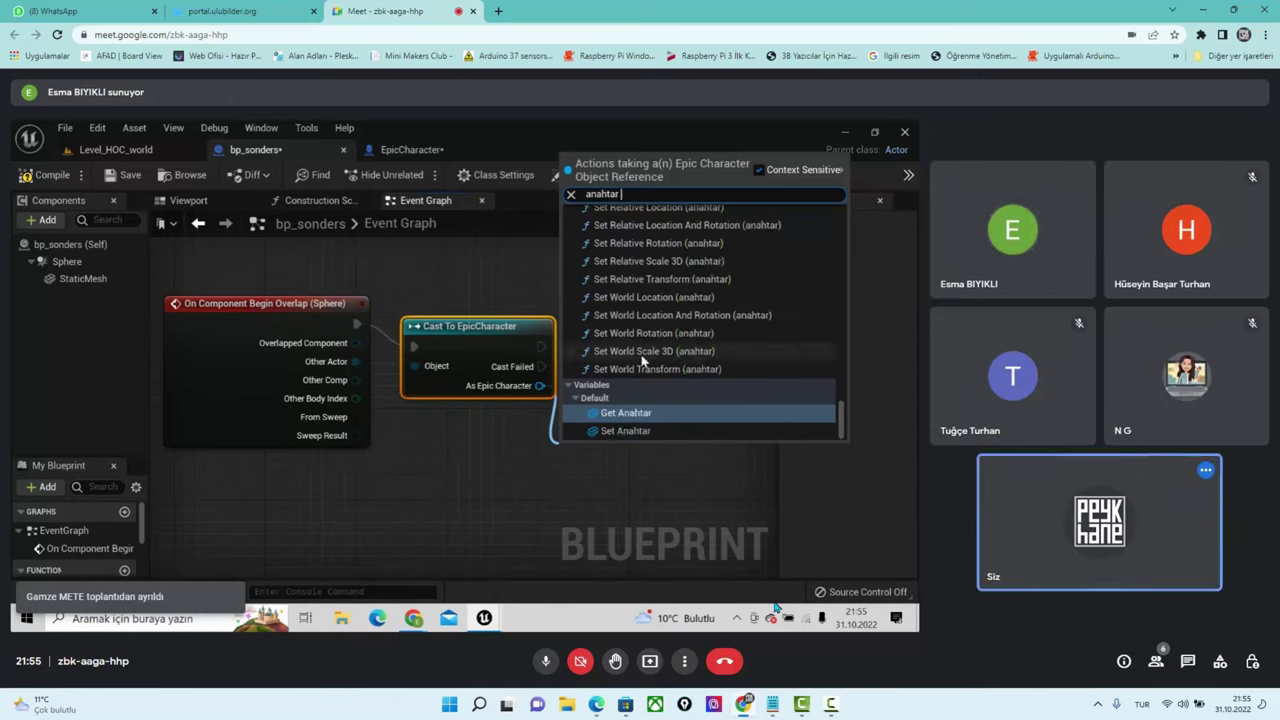
key("Return")
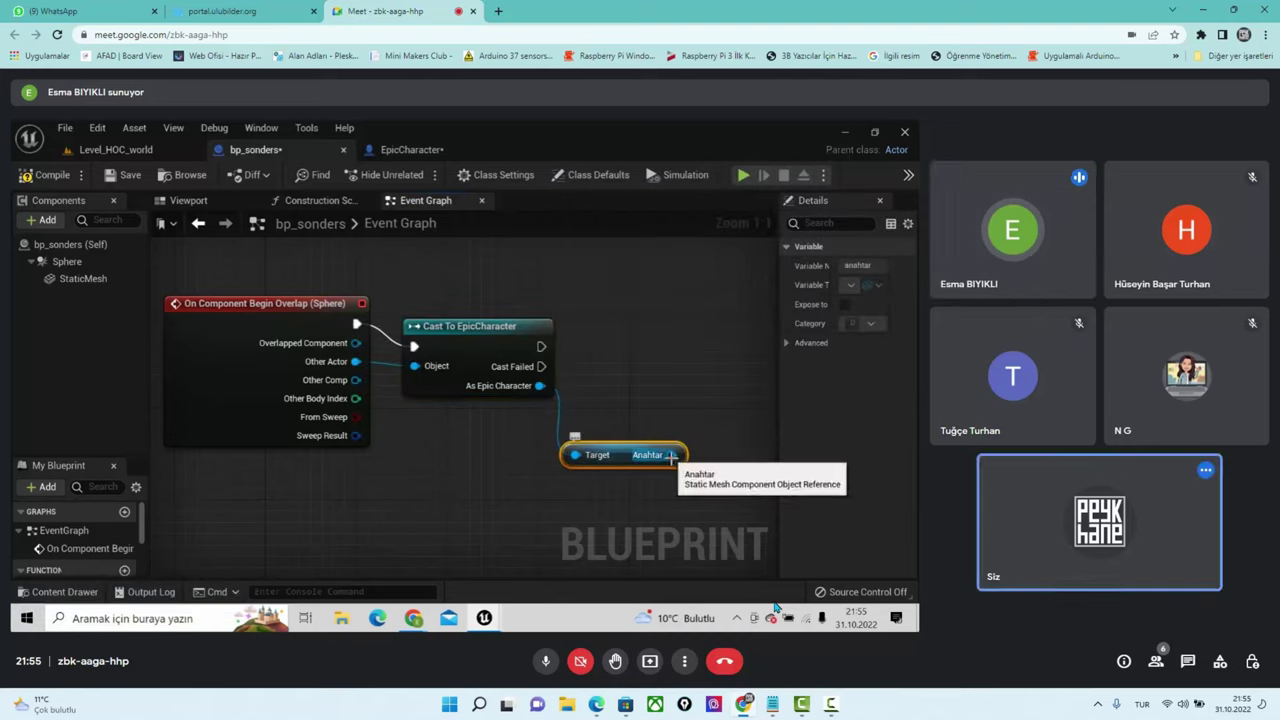
Add a Set Visibility node fed by the Anahtar output and frame the new nodes in view
left_click_drag(671, 455, 675, 511)
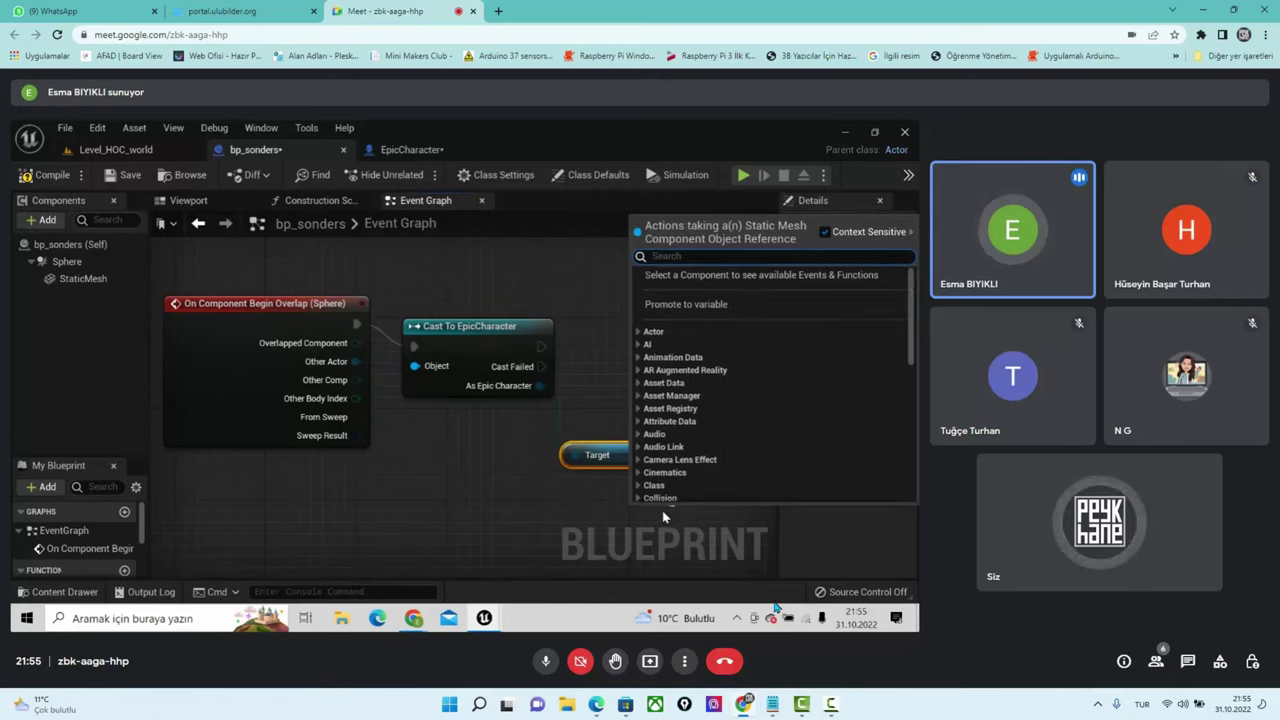
type("vis")
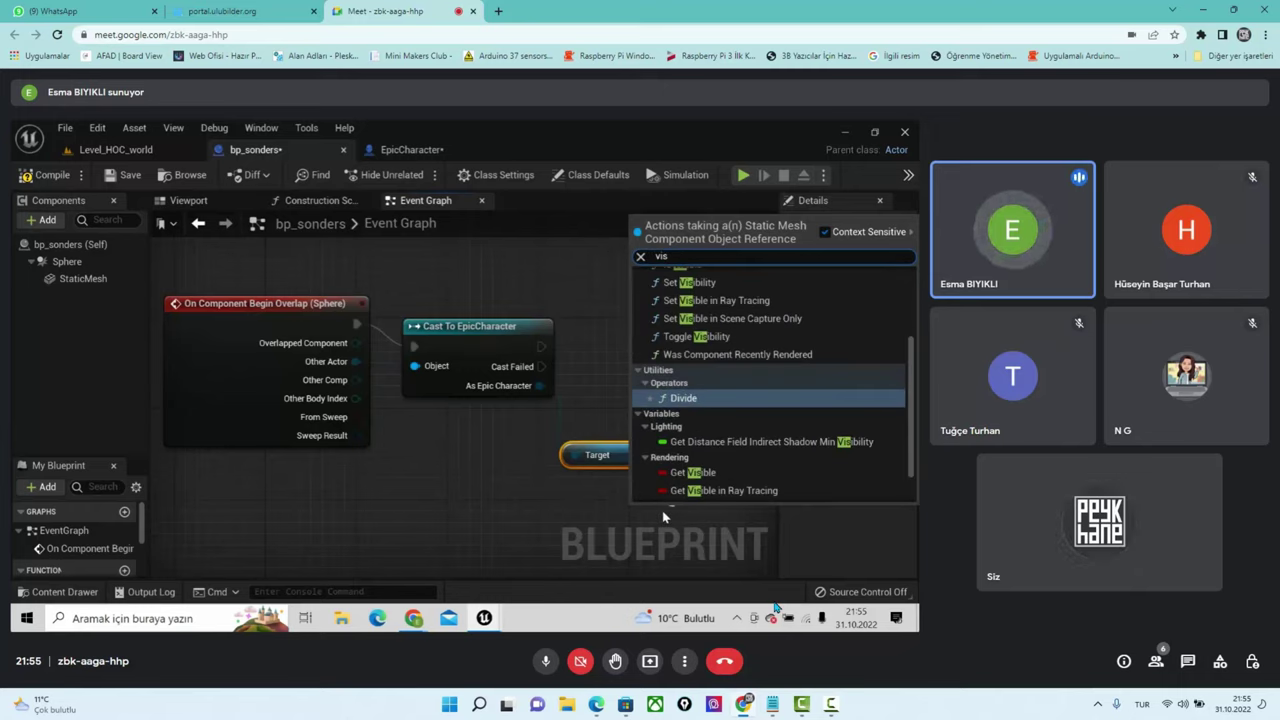
key("BackSpace")
key("BackSpace")
key("BackSpace")
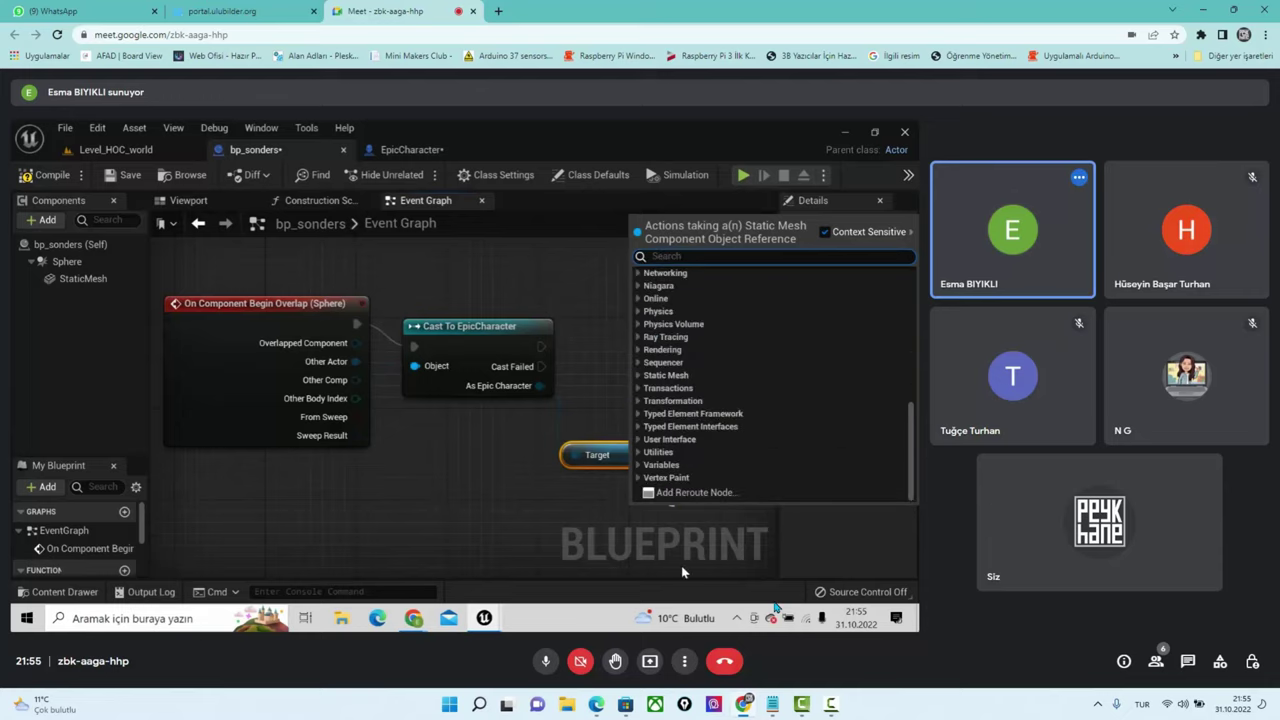
type("set visib")
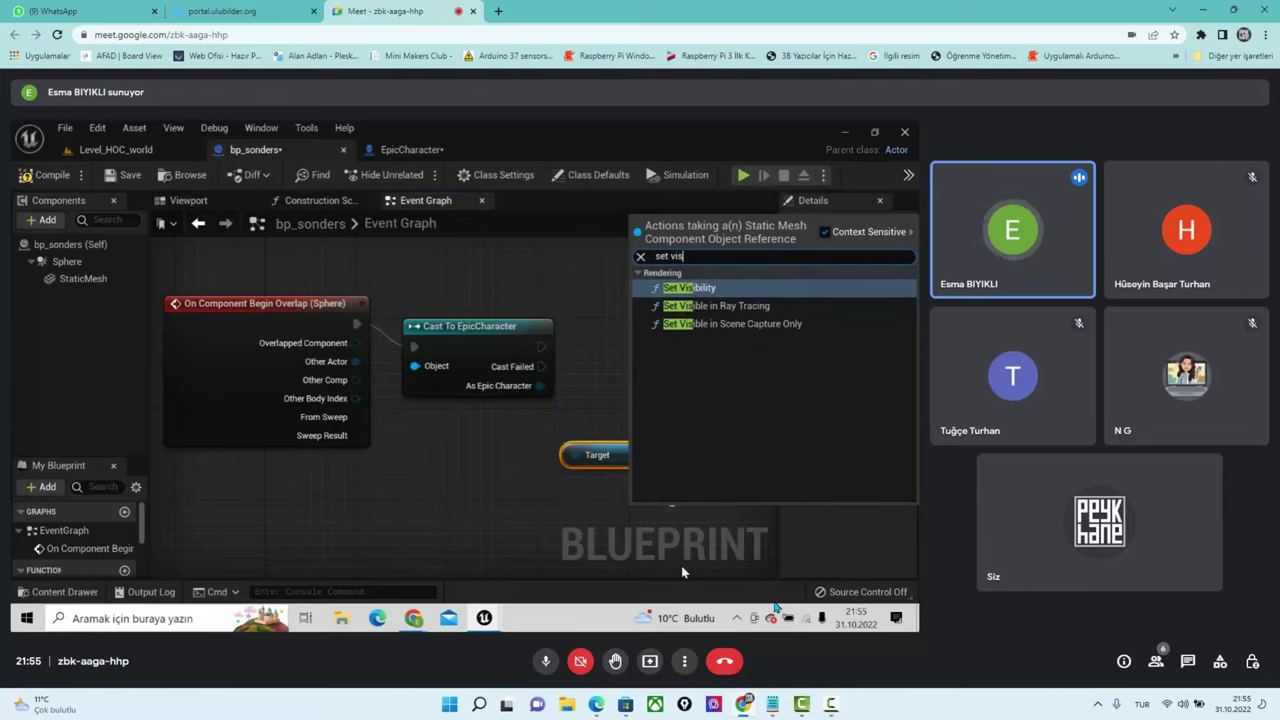
left_click(722, 289)
scroll(620, 480, "down", 3)
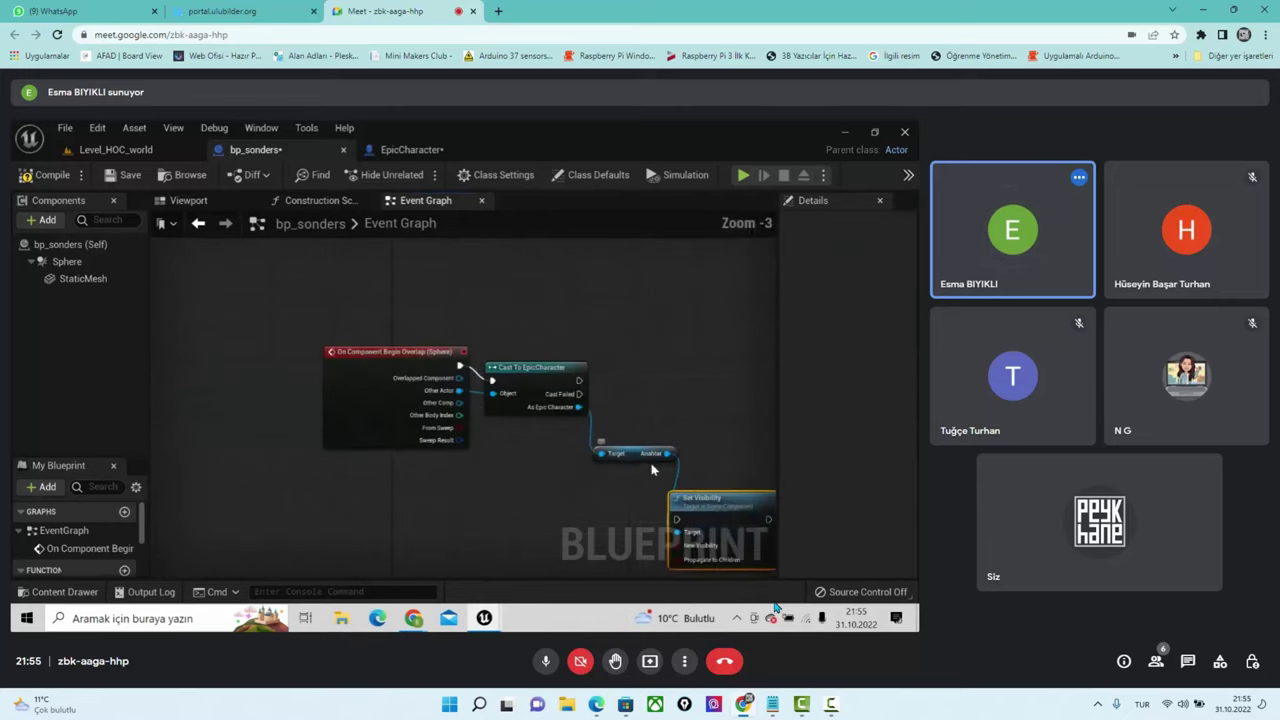
scroll(482, 549, "down", 1)
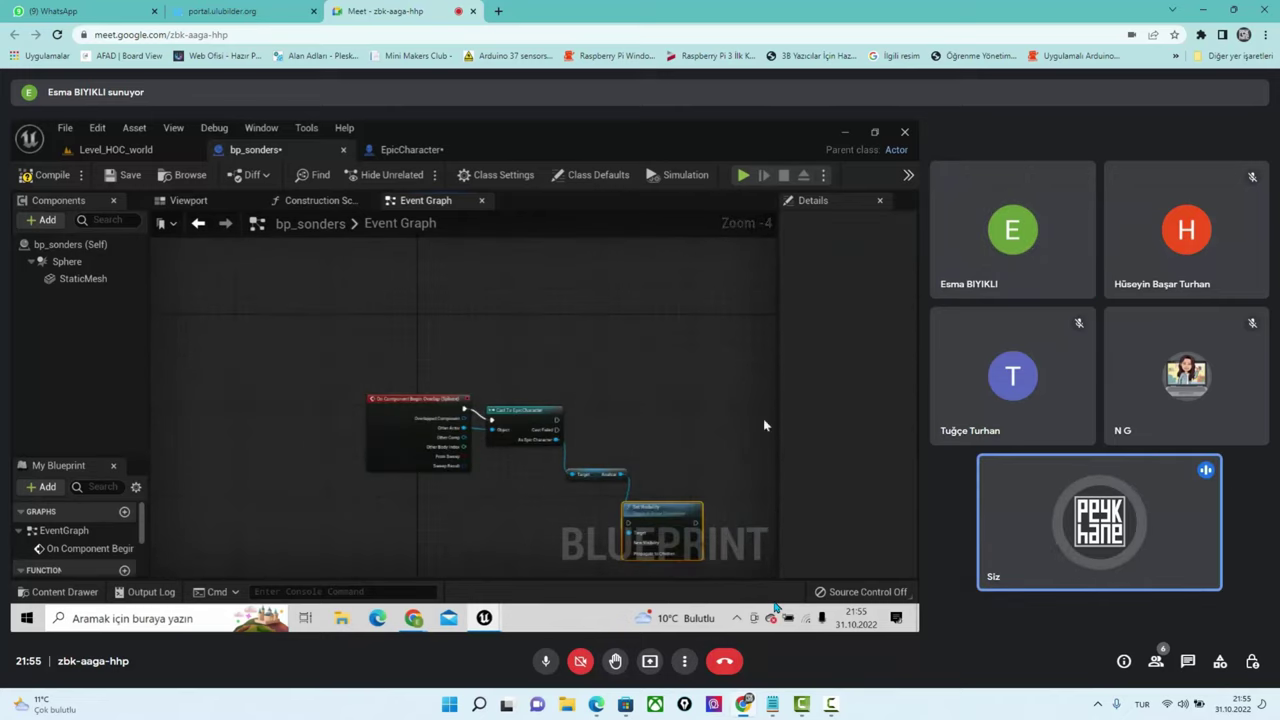
scroll(577, 374, "up", 1)
scroll(671, 446, "up", 1)
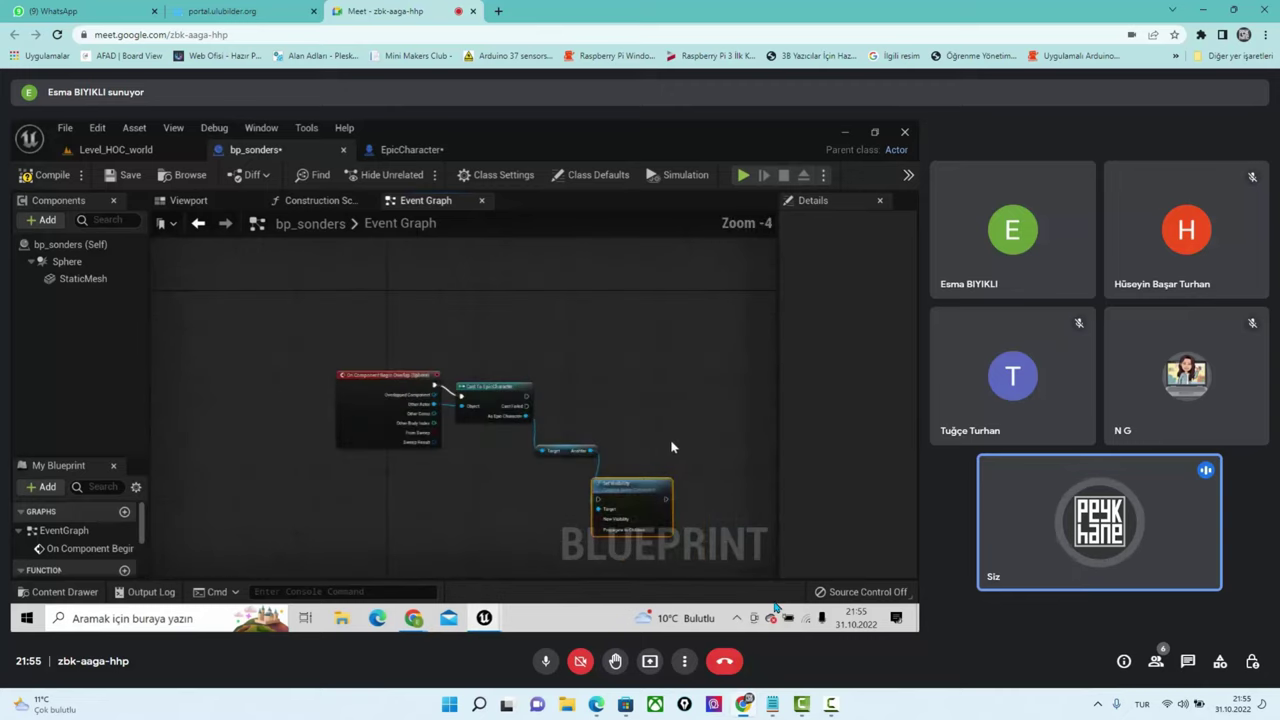
scroll(671, 440, "up", 1)
right_click_drag(645, 380, 543, 297)
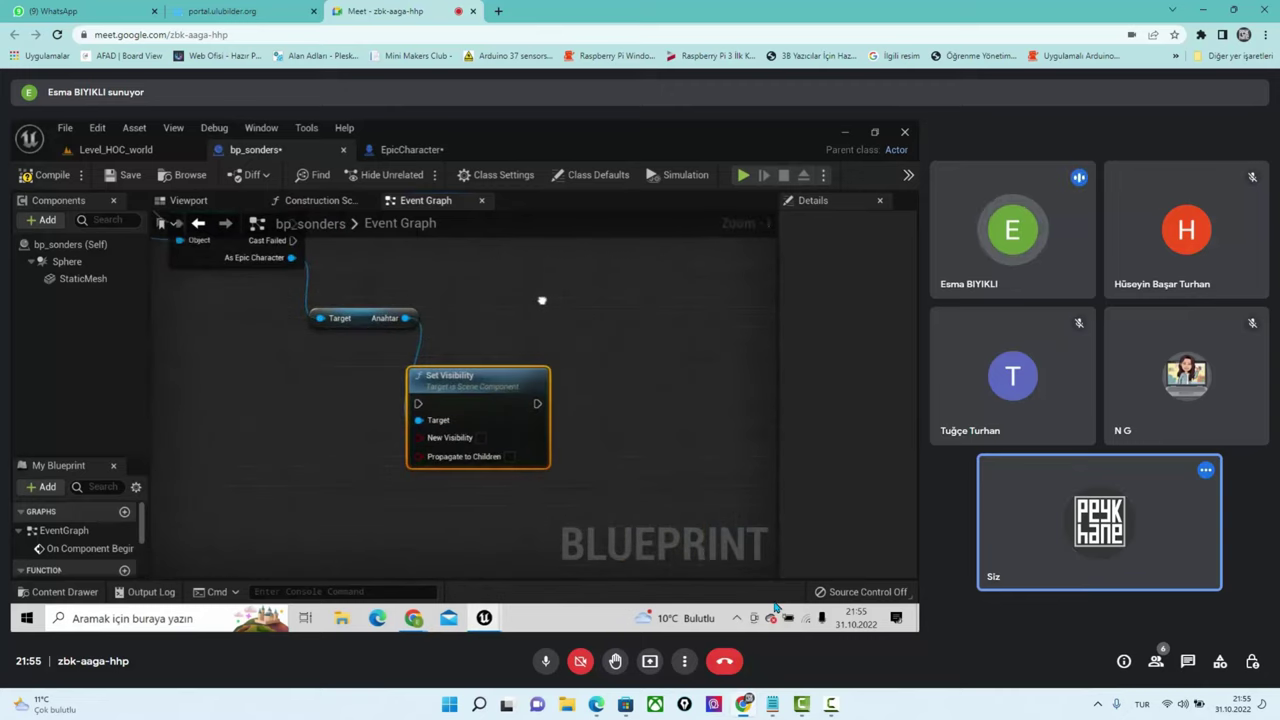
scroll(543, 300, "down", 1)
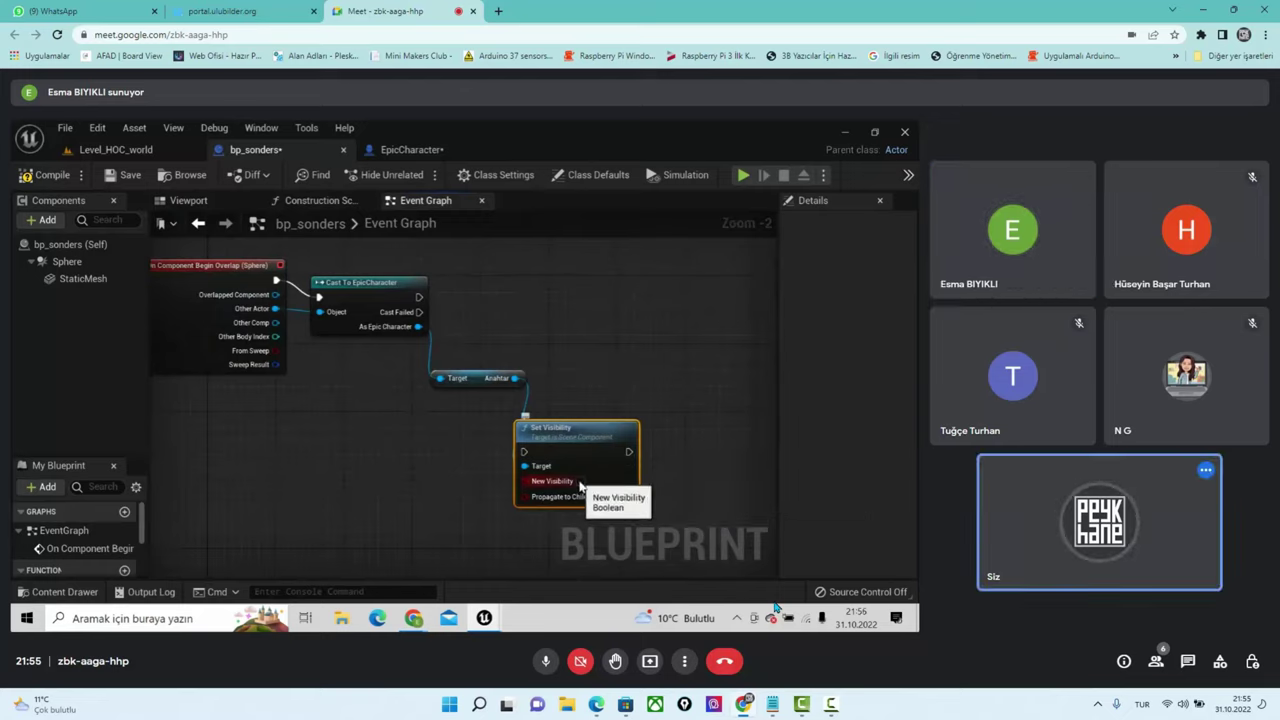
Tick New Visibility and wire Cast To EpicCharacter's exec output into Set Visibility
left_click(580, 482)
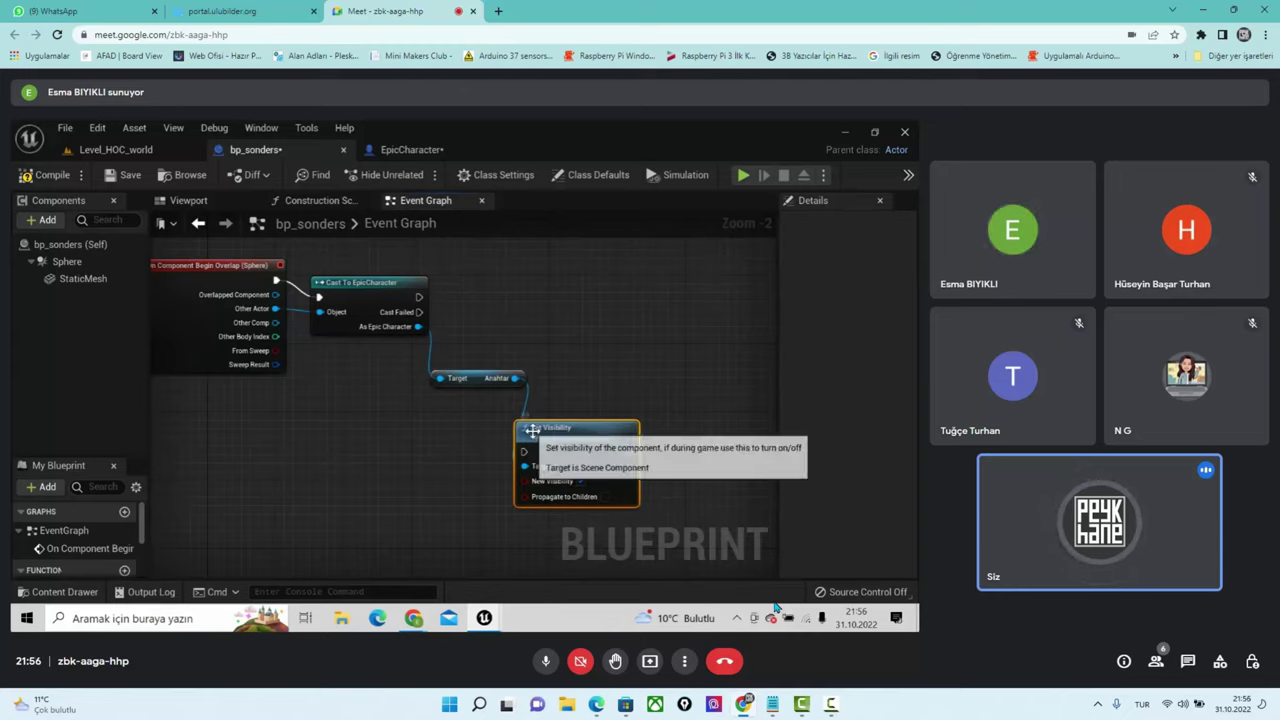
left_click_drag(531, 430, 581, 379)
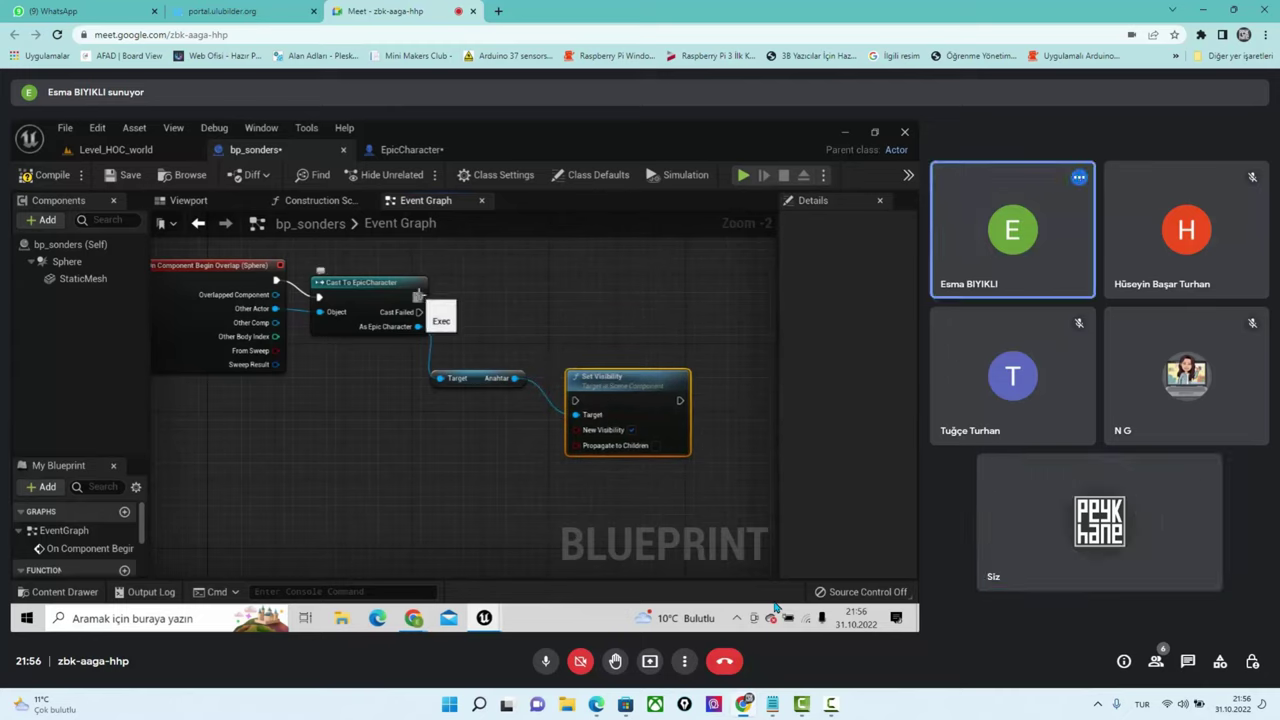
mouse_move(420, 297)
left_mouse_down()
mouse_move(486, 317)
mouse_move(475, 311)
mouse_move(588, 414)
mouse_move(576, 401)
left_mouse_up()
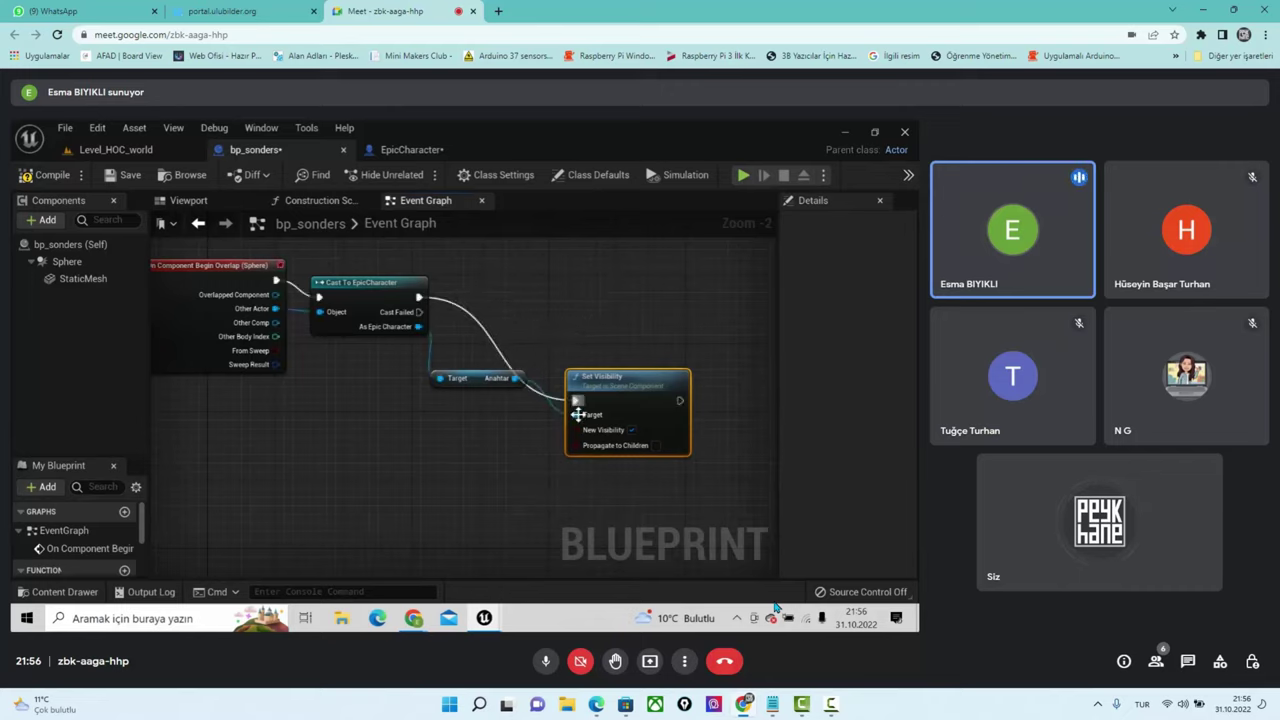
Move the Anahtar node down and left, then deselect it to tidy the graph
left_click_drag(470, 378, 455, 403)
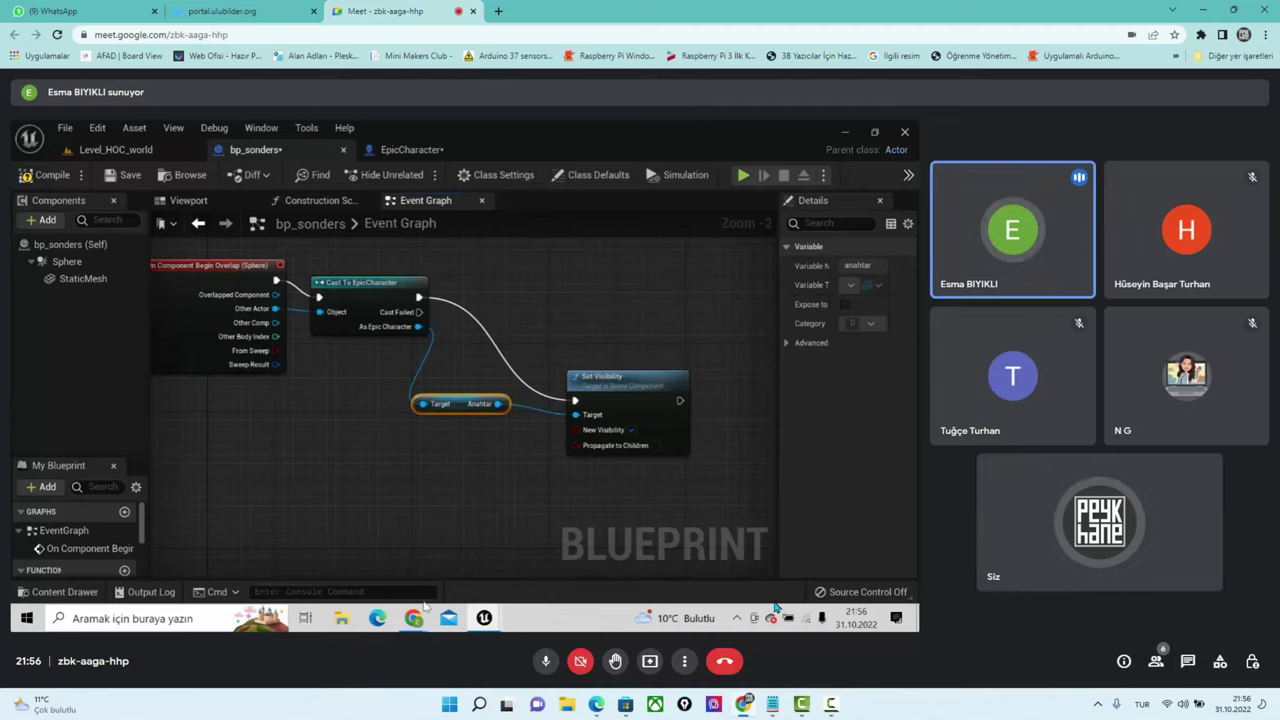
mouse_move(484, 617)
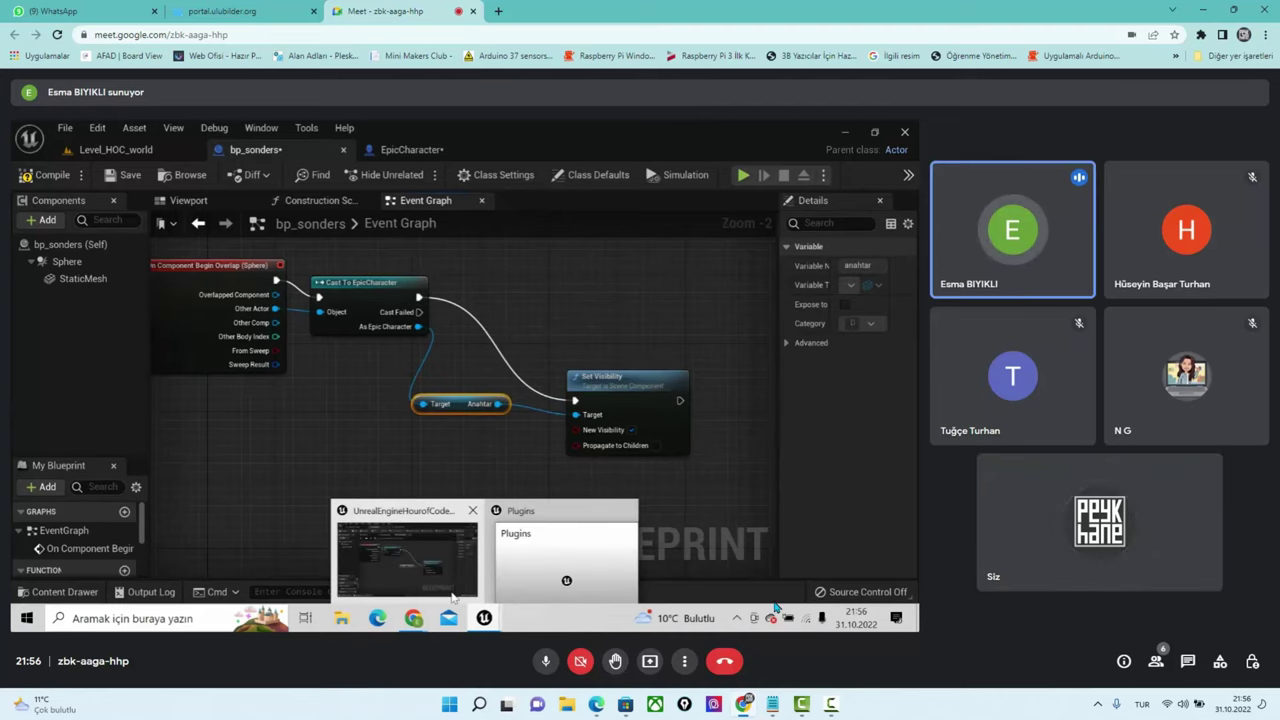
mouse_move(413, 617)
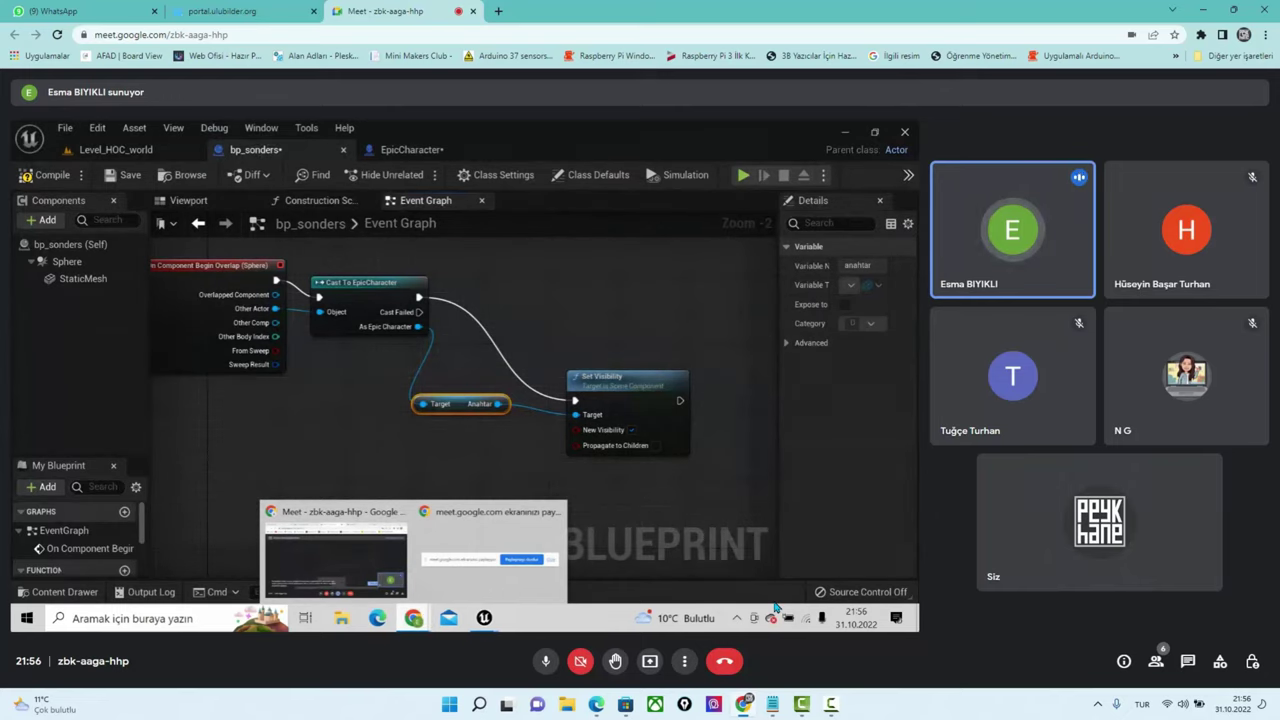
left_click(510, 467)
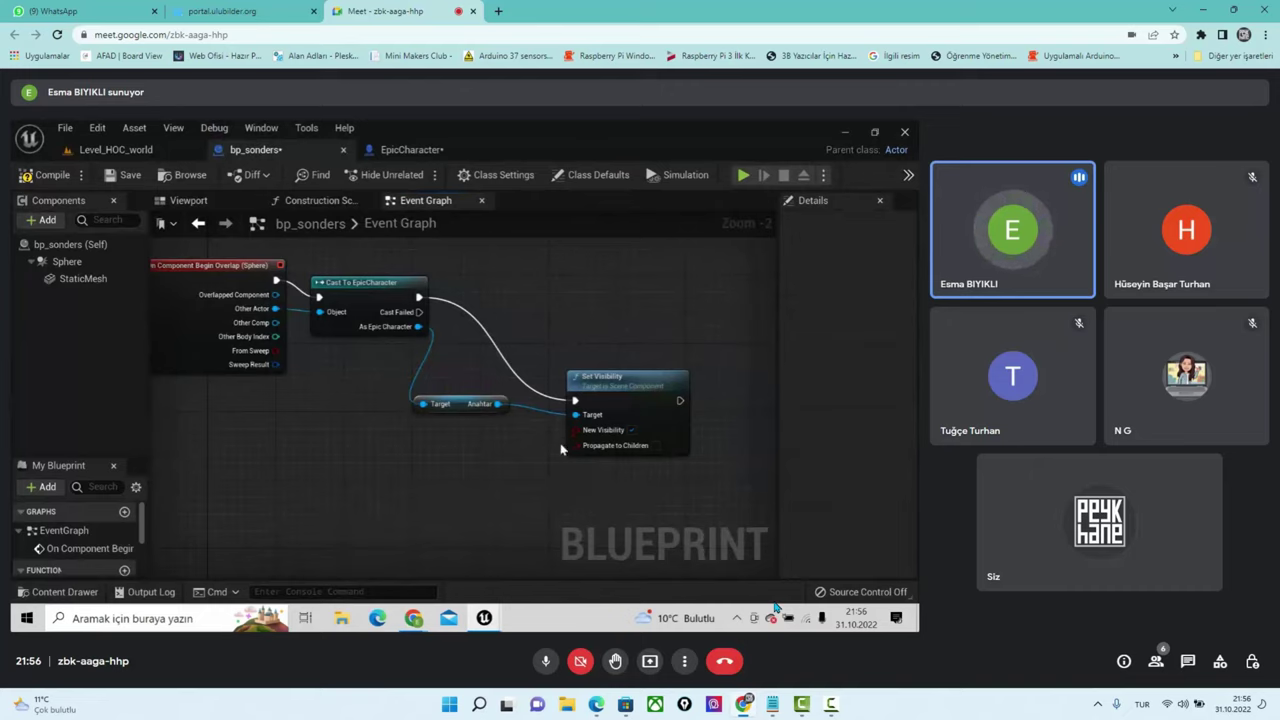
scroll(548, 490, "down", 1)
scroll(481, 548, "up", 1)
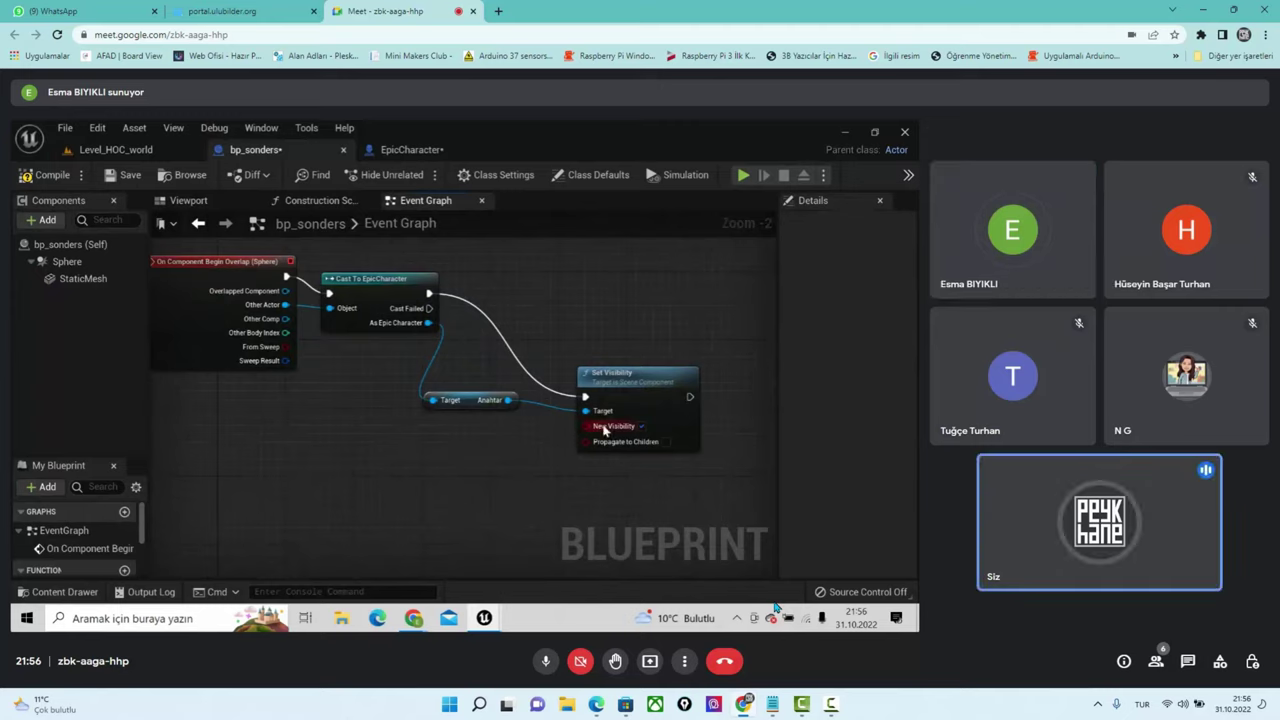
scroll(434, 470, "down", 1)
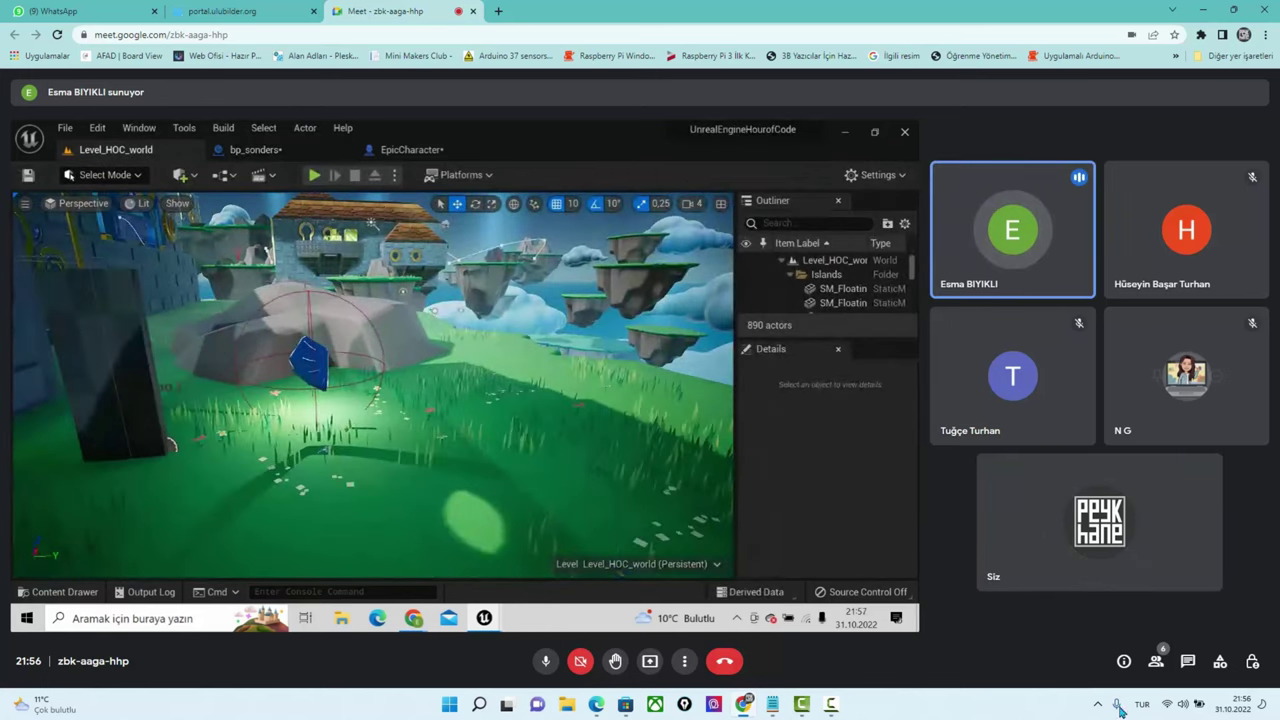
Raise the system volume to 37 from the quick settings panel
left_click(1183, 711)
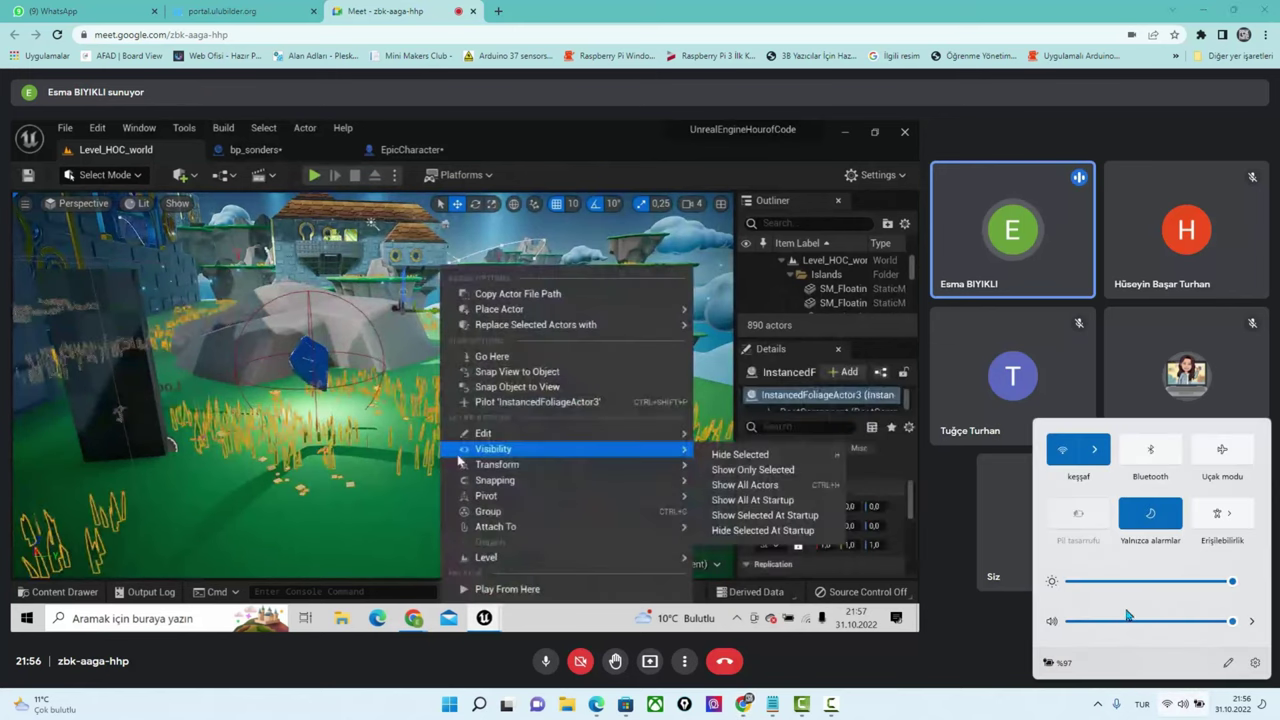
left_click(1104, 621)
left_click_drag(1104, 621, 1132, 621)
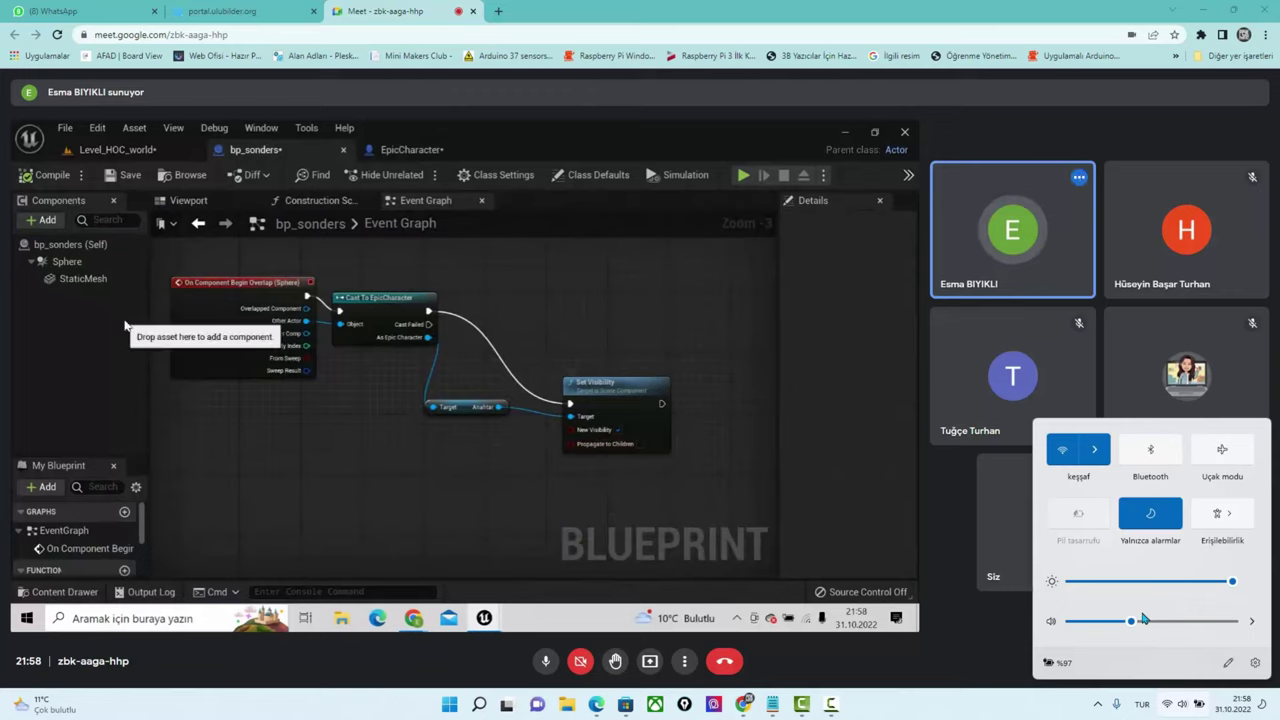
Prepare to drag the StaticMesh component from the Components panel into the Event Graph
mouse_move(241, 313)
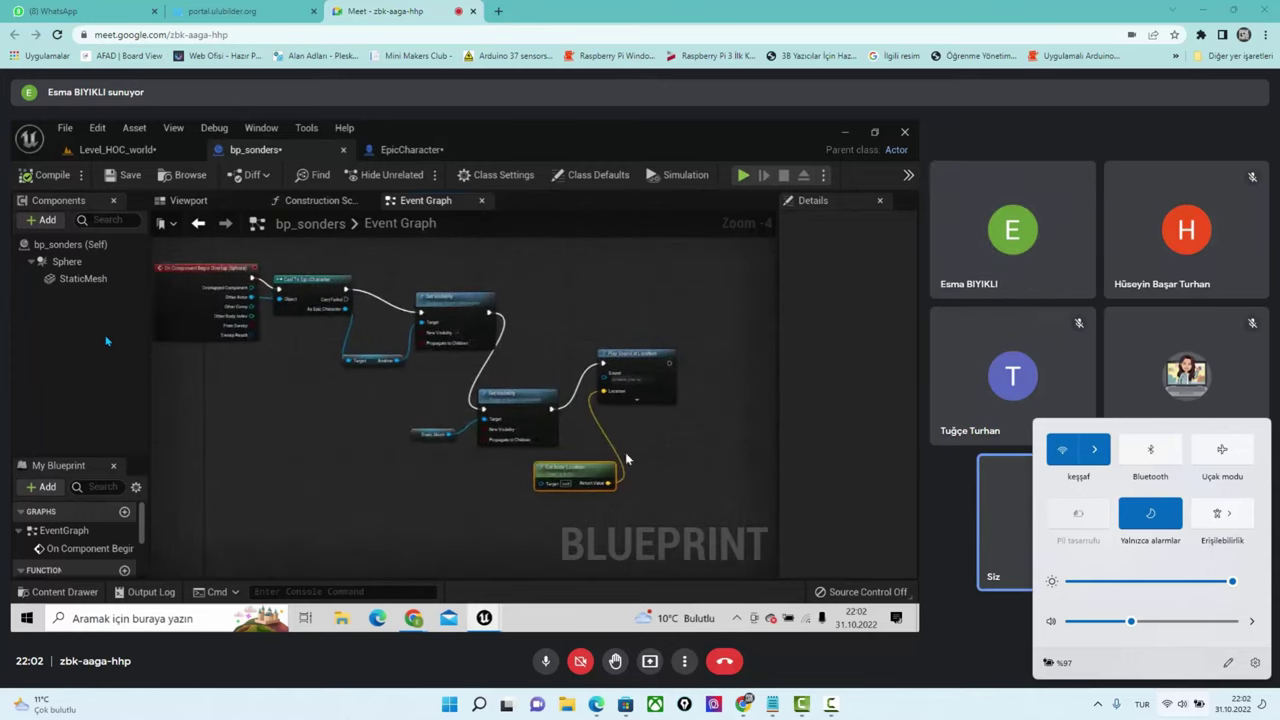
Close the system quick-settings panel
left_click(852, 6)
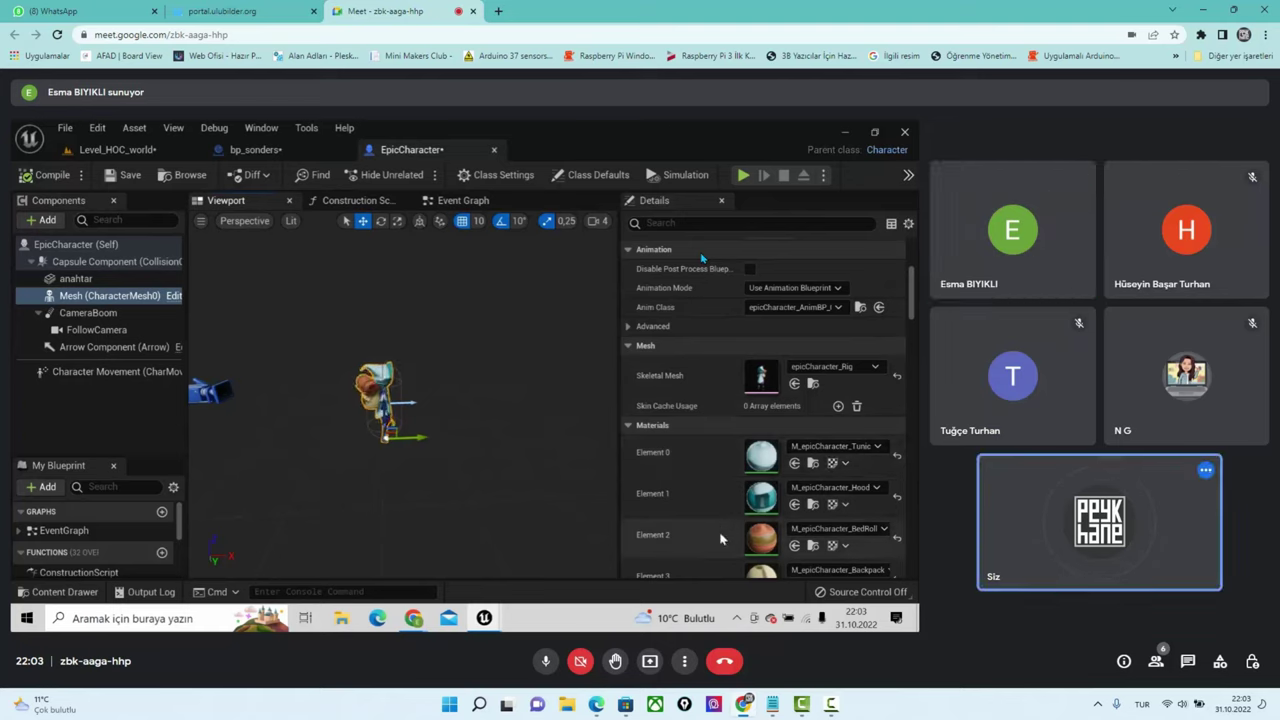
Switch back to the bp_sonders Event Graph
left_click(245, 150)
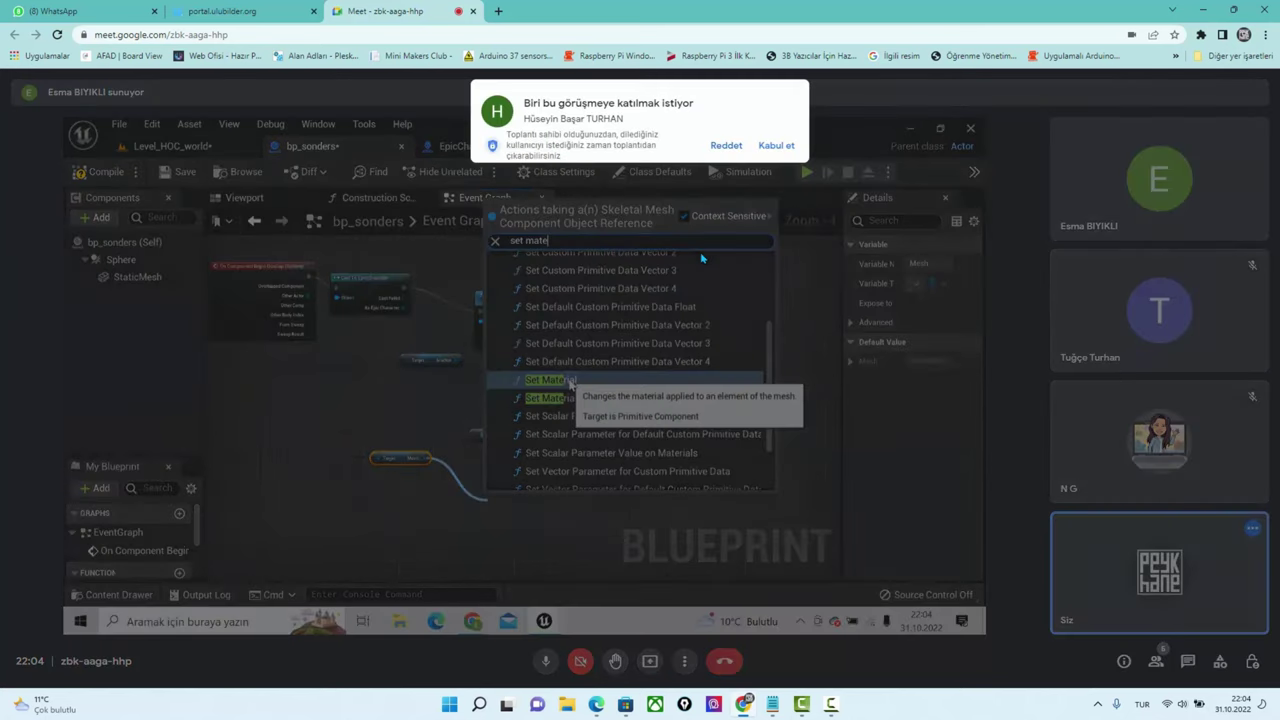
Admit the waiting participant to the Meet call, then set the Set Material node to M_Button_A
left_click(776, 145)
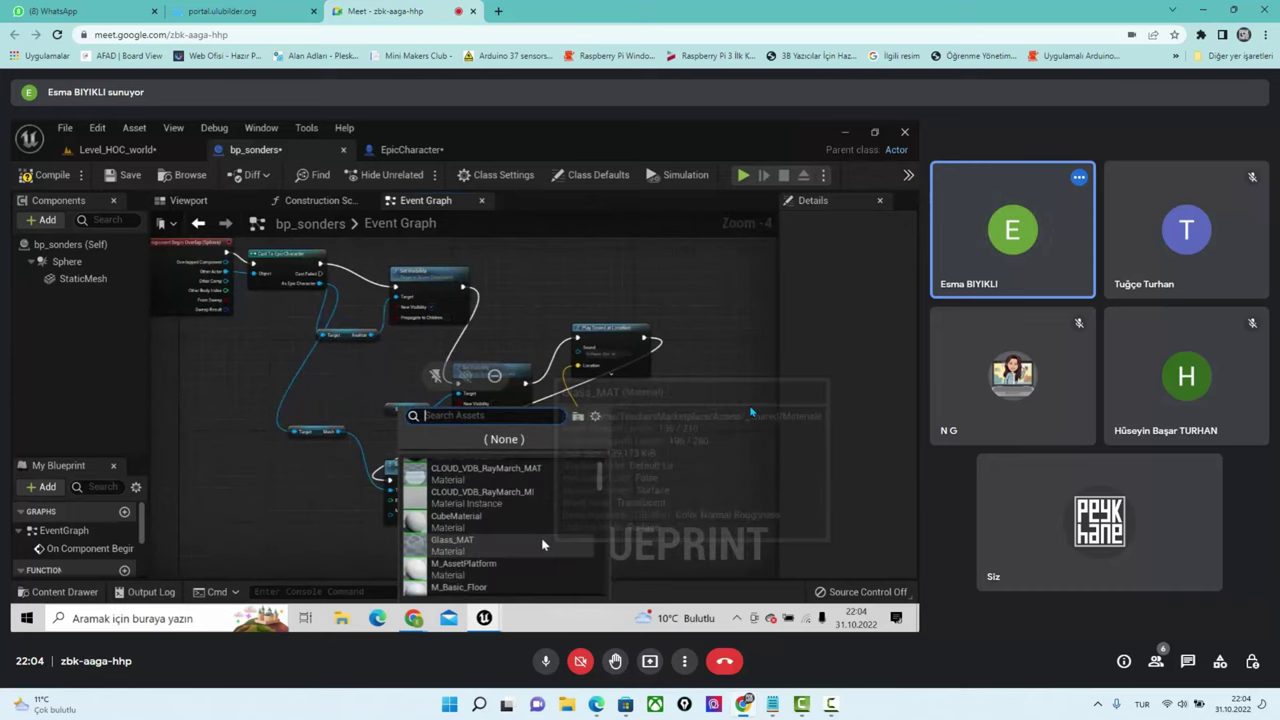
scroll(550, 552, "down", 5)
scroll(548, 550, "down", 5)
scroll(543, 545, "down", 5)
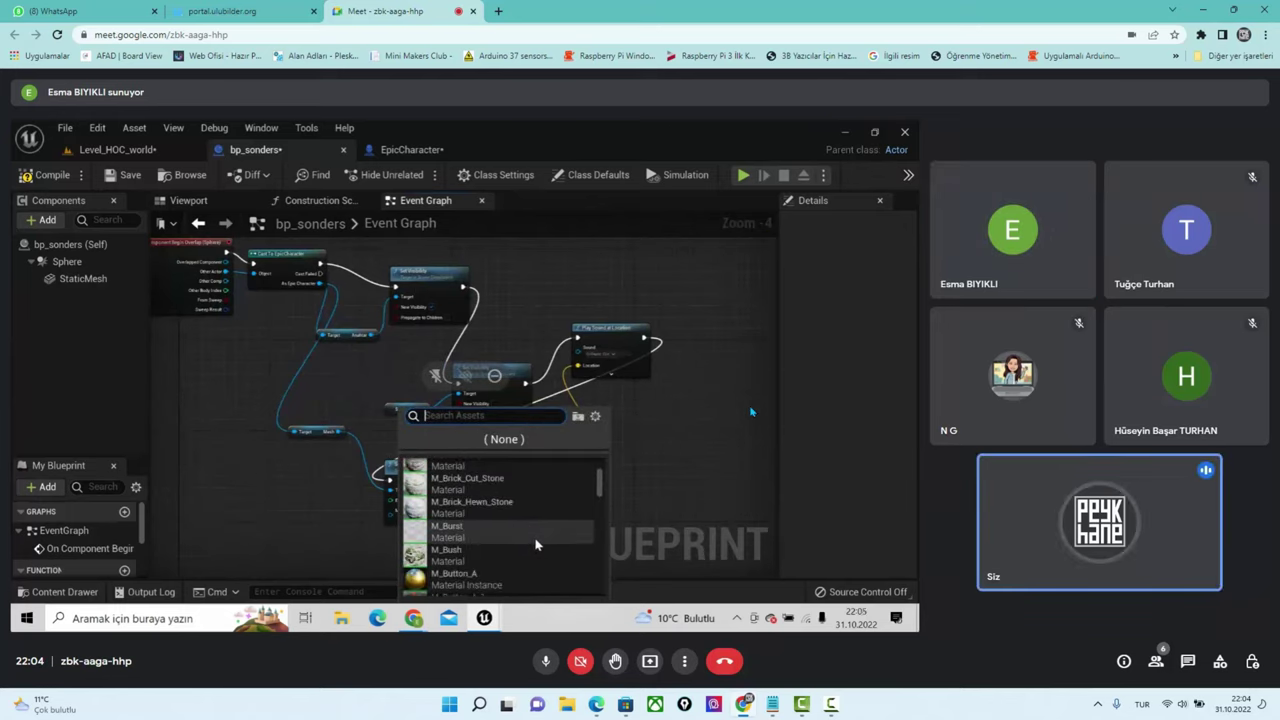
scroll(500, 540, "down", 3)
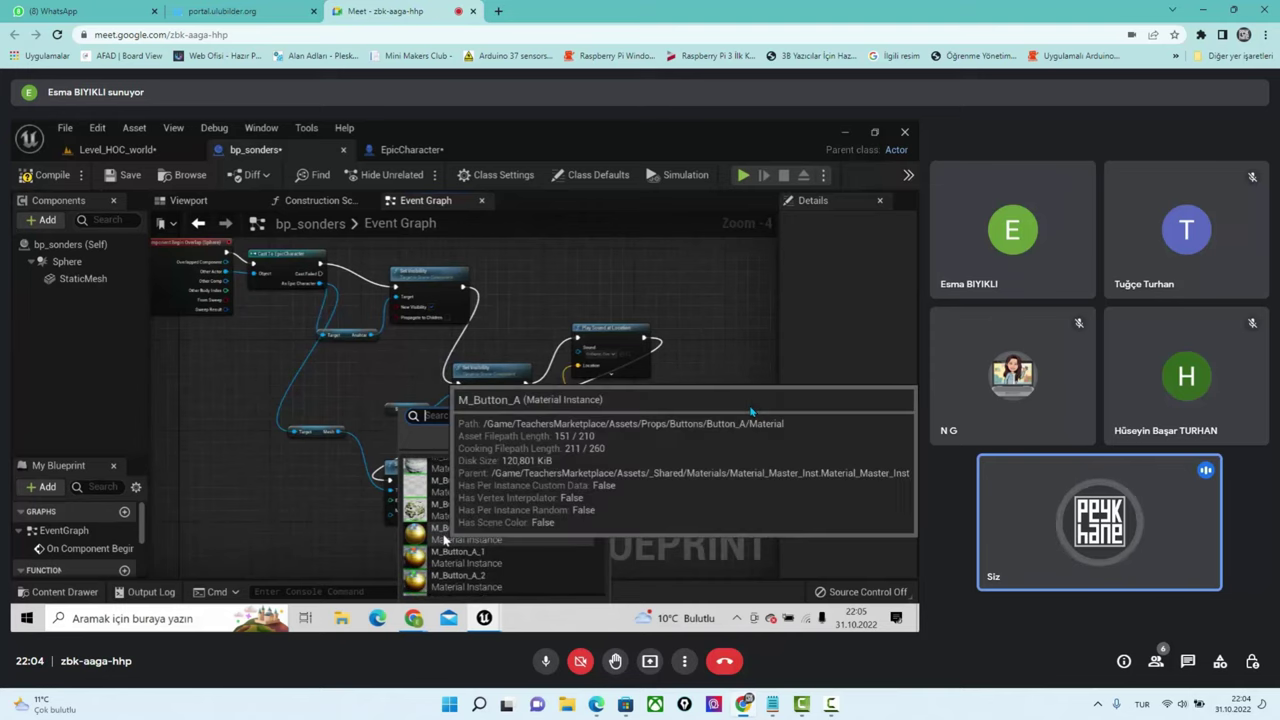
left_click(442, 538)
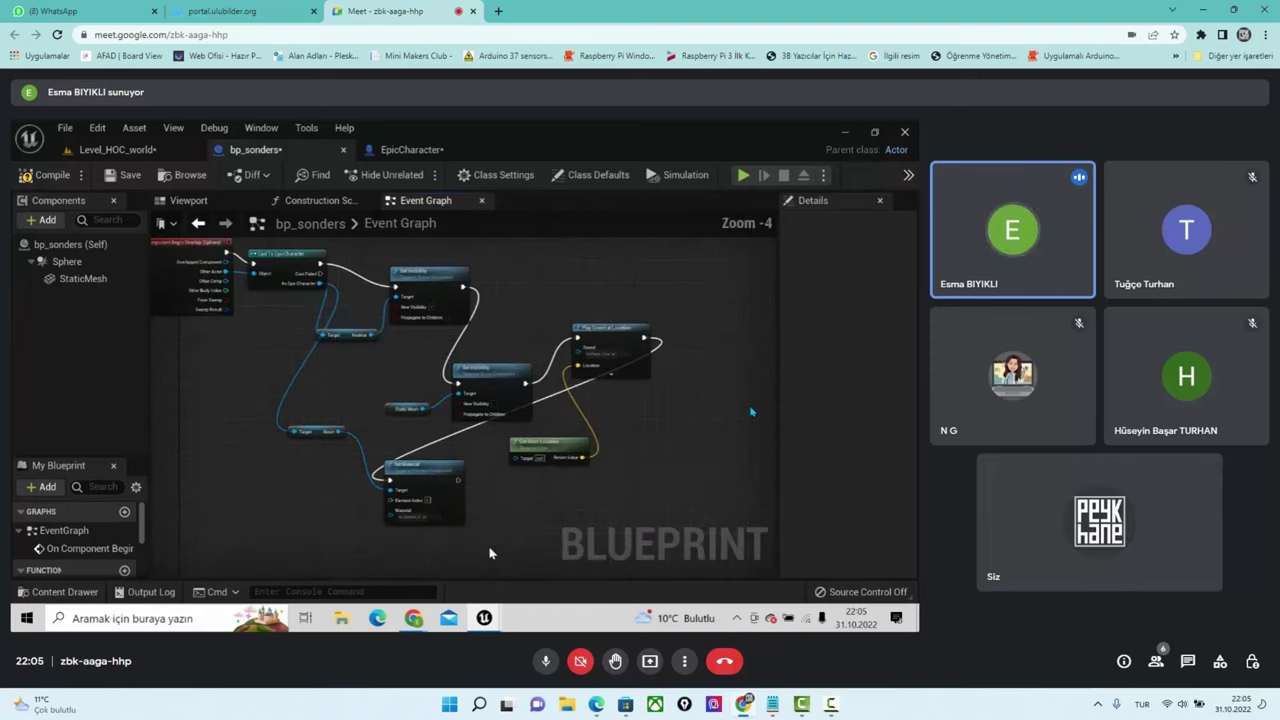
scroll(490, 553, "up", 2)
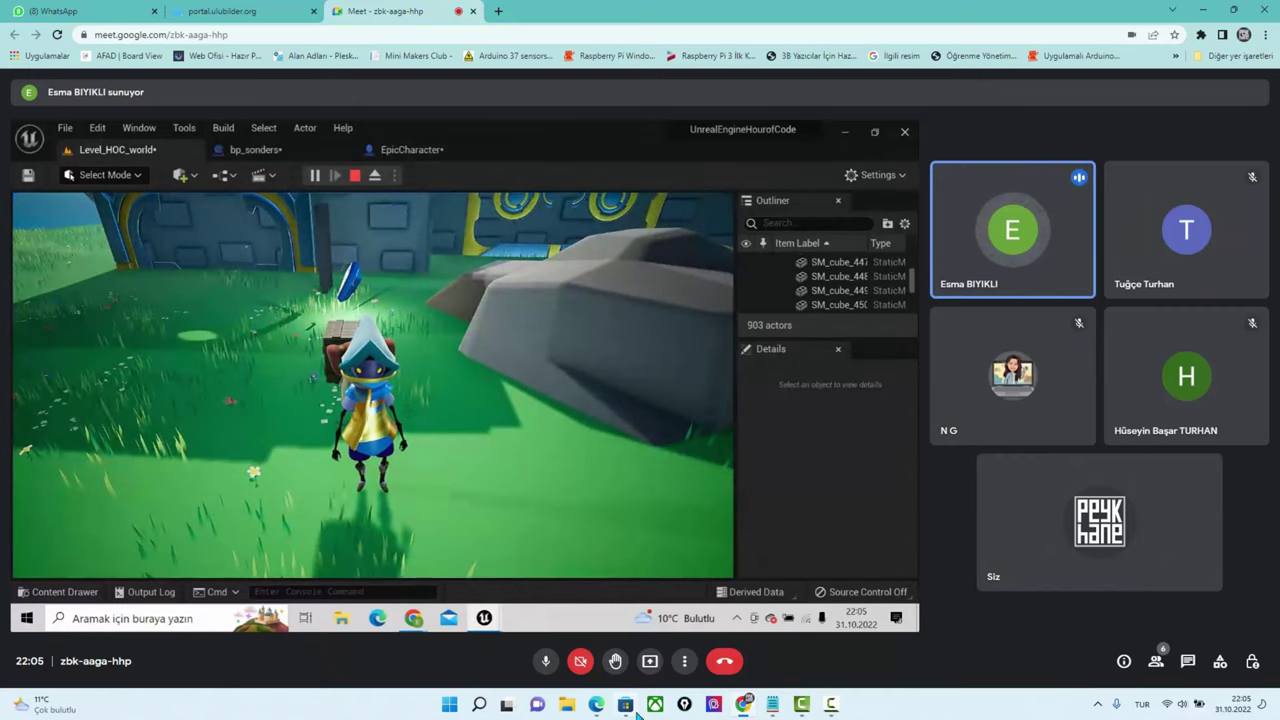
Open File Explorer at the Belgeler folder and move it to the screen's right side
left_click(566, 706)
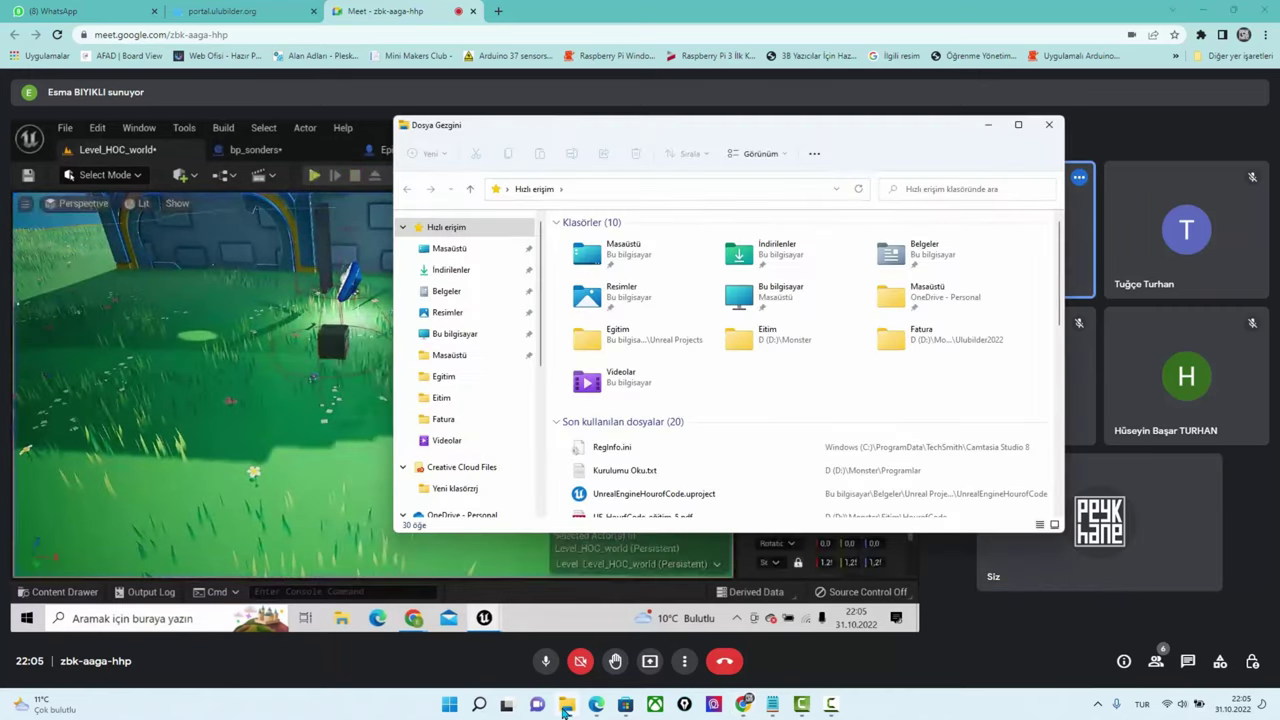
left_click(566, 706)
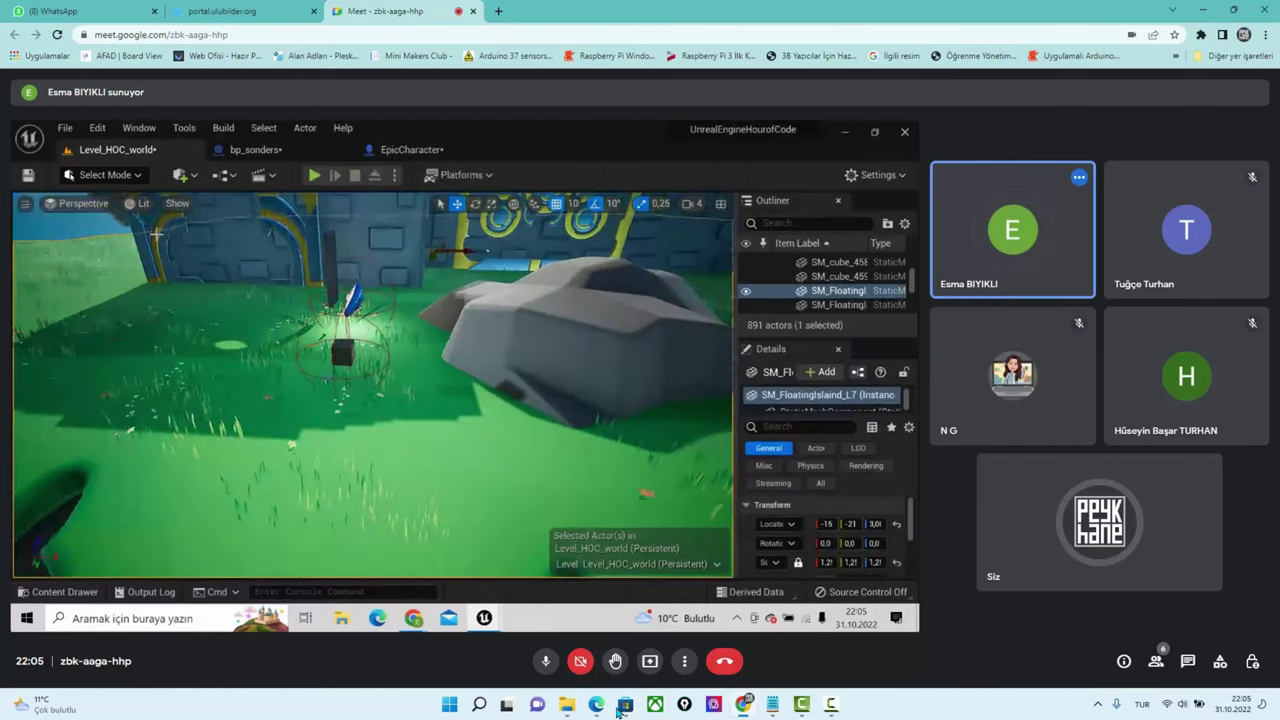
left_click(566, 706)
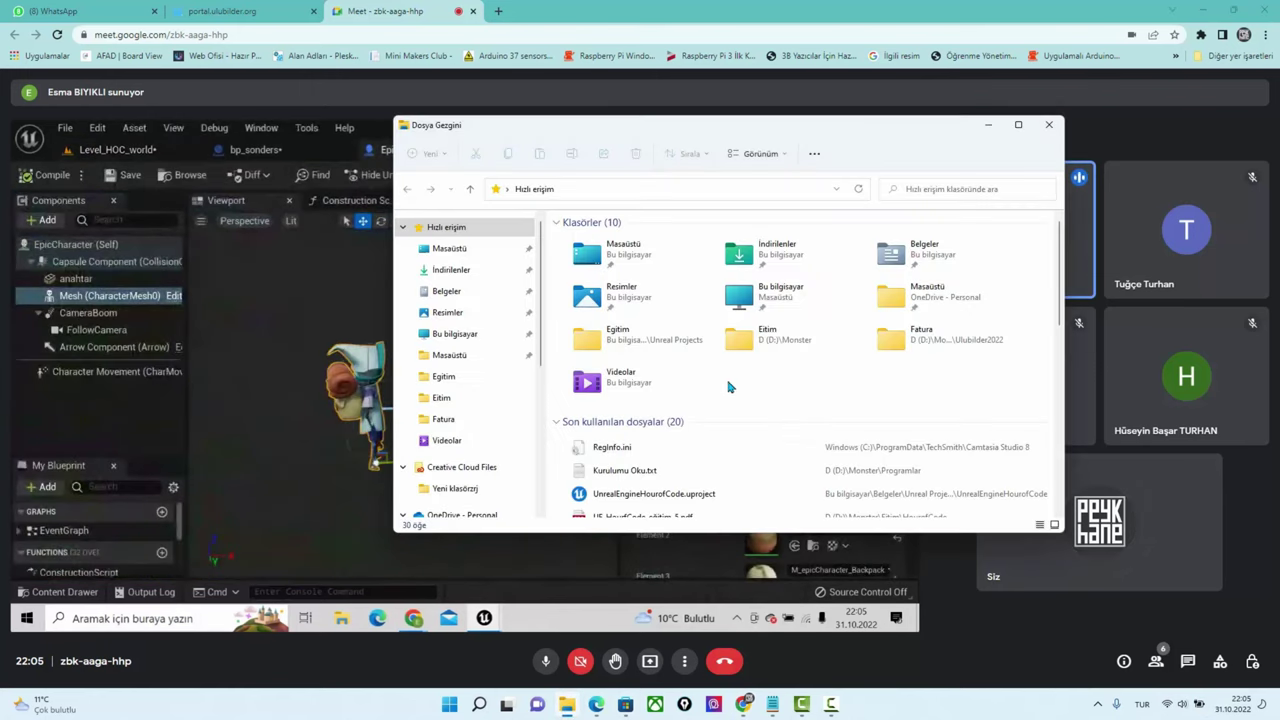
left_click(461, 292)
mouse_move(631, 127)
left_mouse_down()
mouse_move(960, 138)
mouse_move(941, 140)
left_mouse_up()
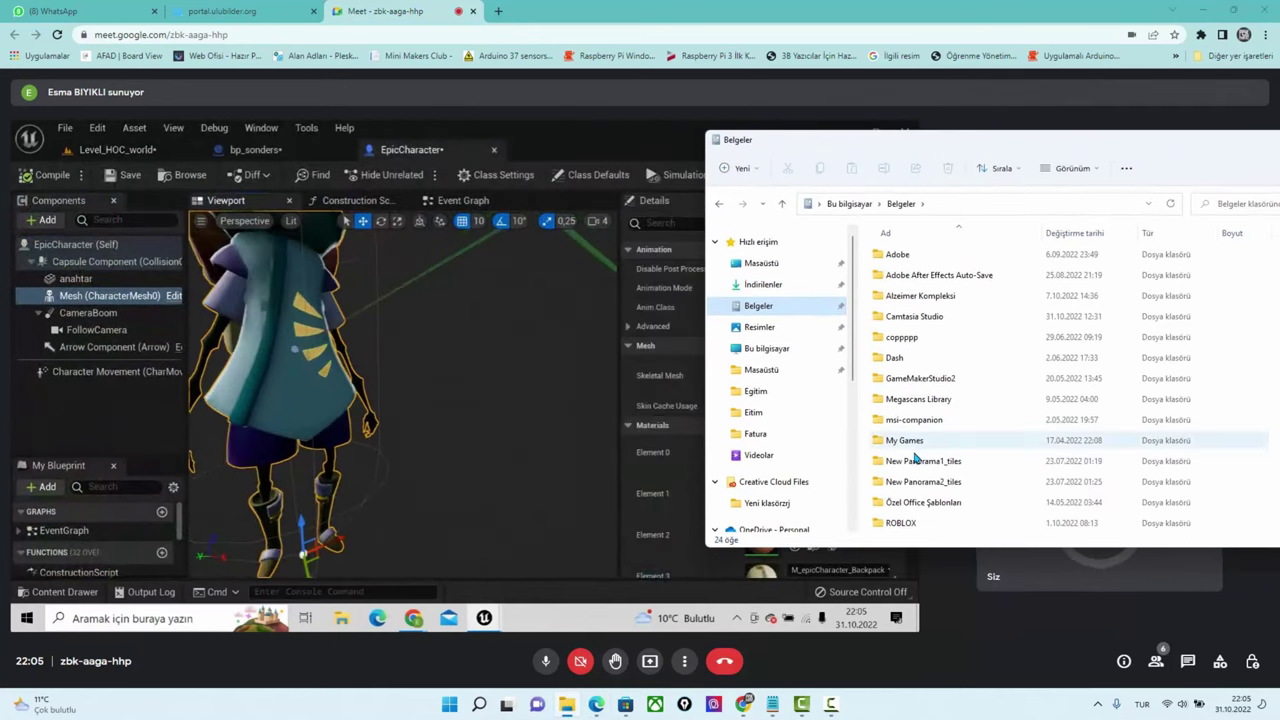
Launch UnrealEngineHourofCode.uproject from Unreal Projects, then return to the Google Meet call
scroll(930, 455, "down", 2)
scroll(945, 460, "down", 1)
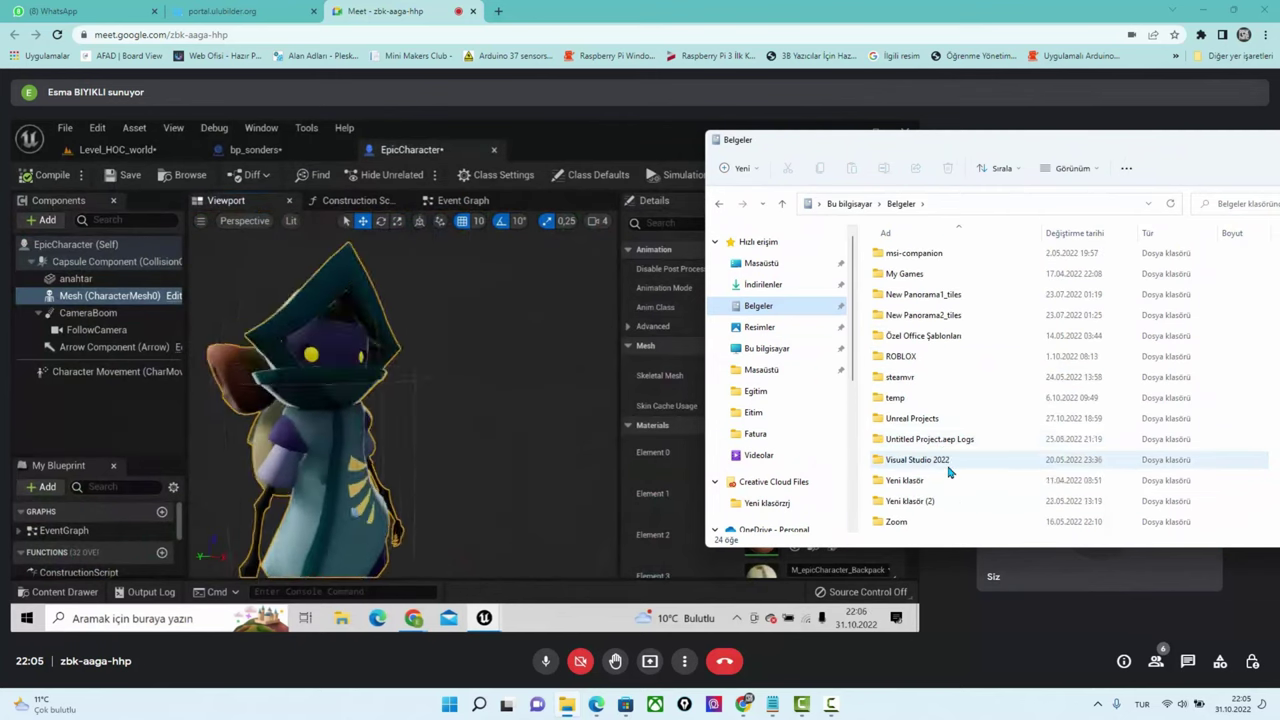
double_click(940, 423)
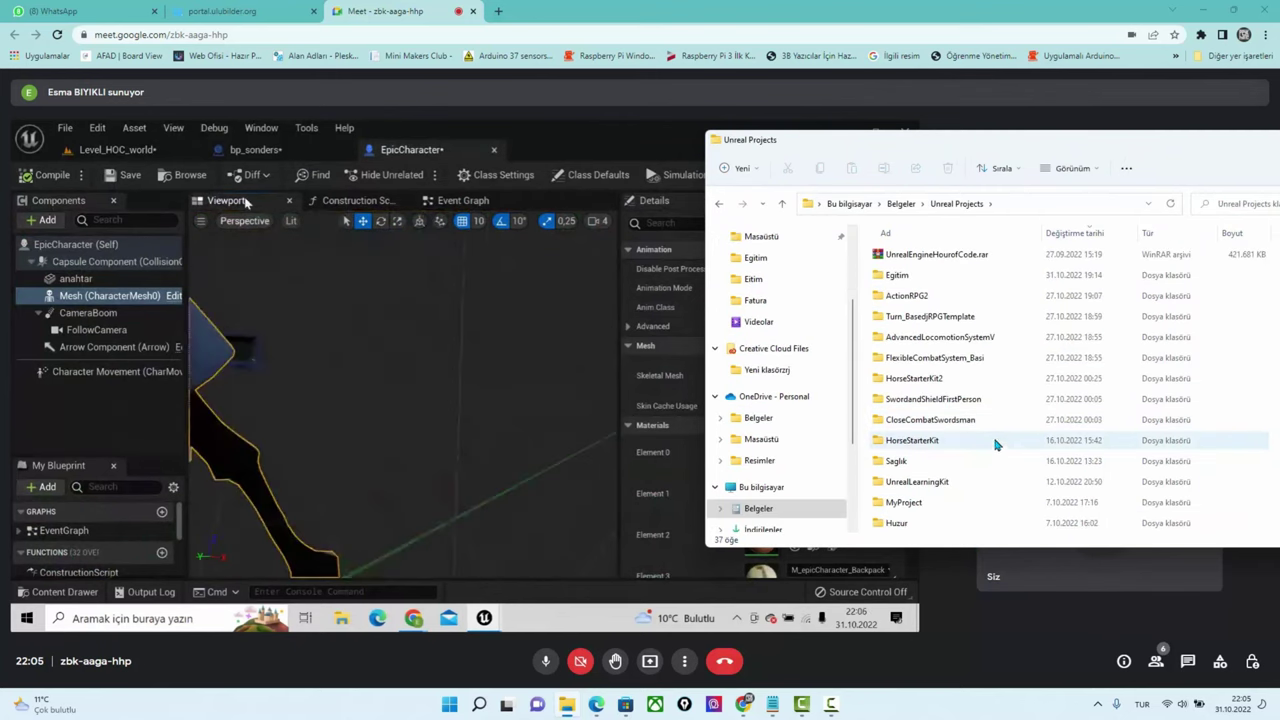
scroll(990, 440, "down", 1)
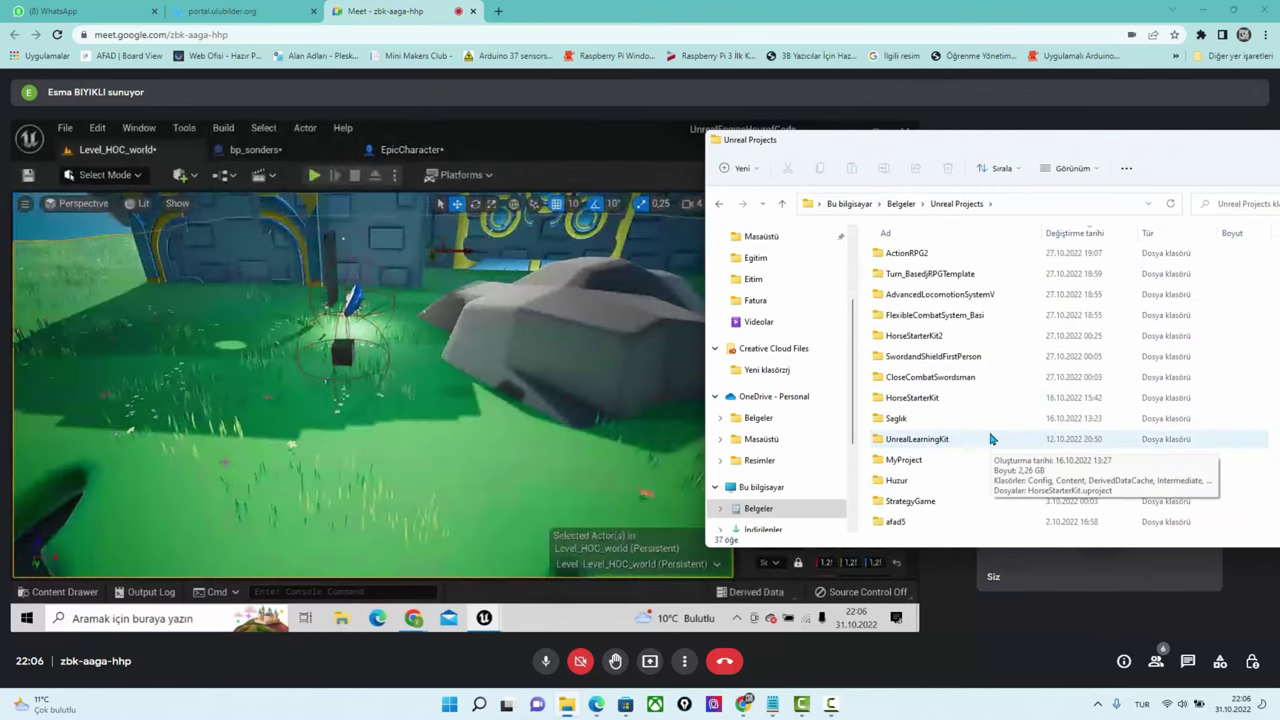
scroll(948, 442, "down", 1)
scroll(1000, 430, "down", 1)
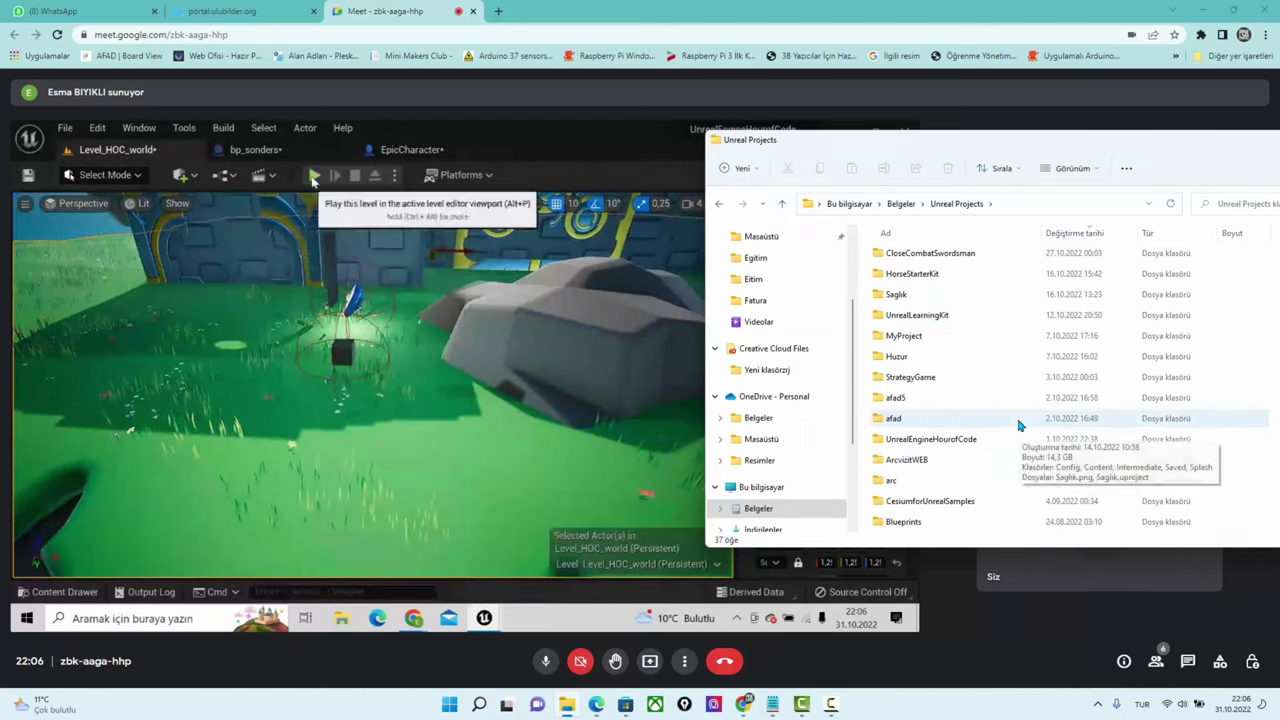
scroll(1018, 425, "down", 1)
scroll(1000, 420, "up", 4)
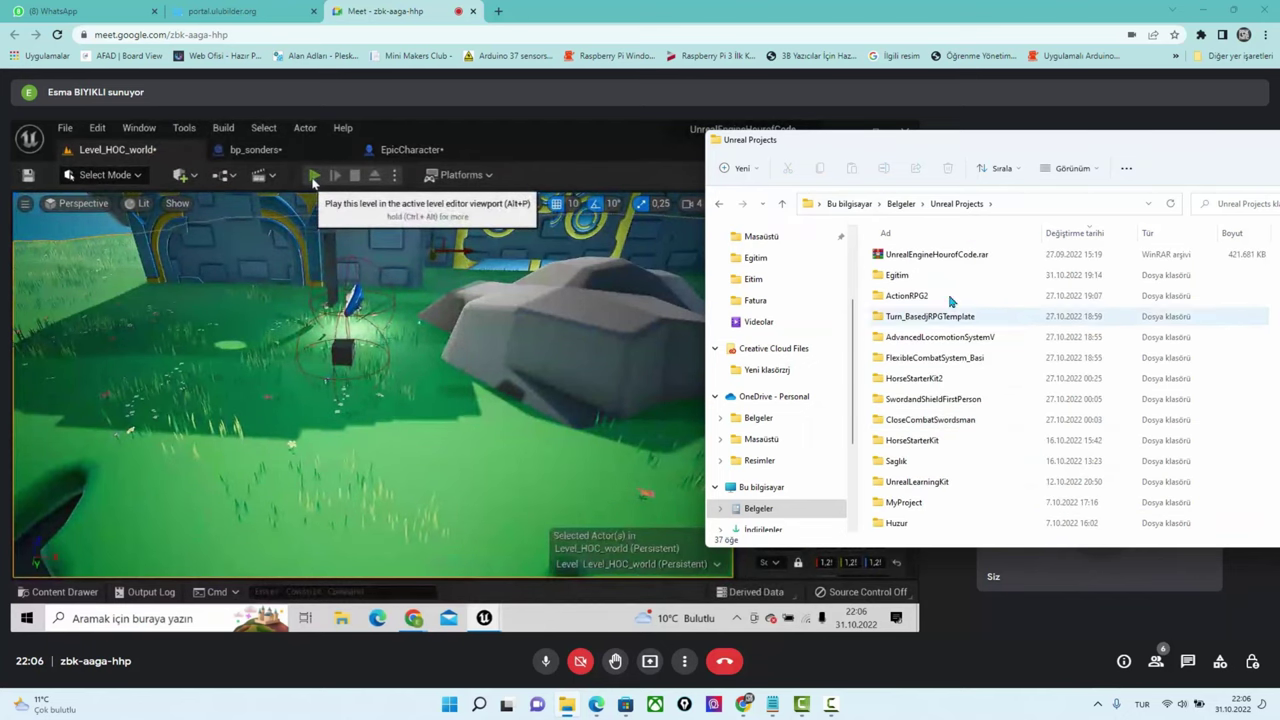
scroll(962, 265, "down", 1)
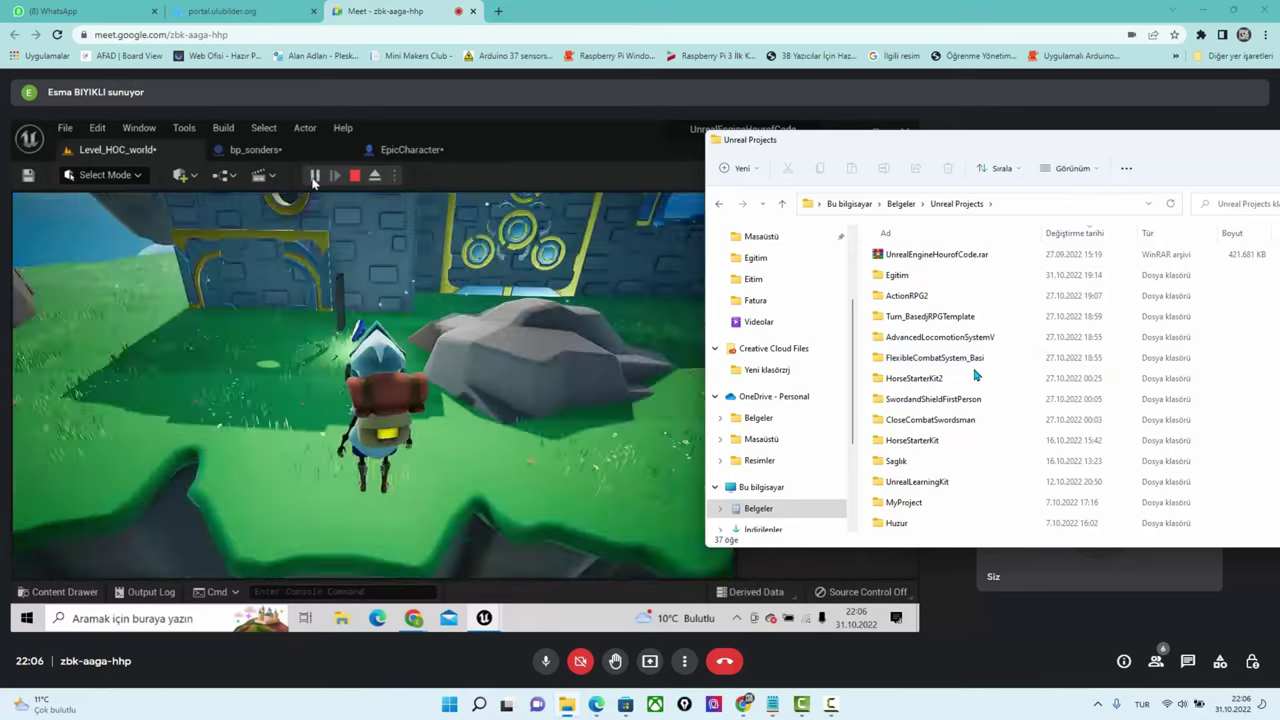
scroll(975, 374, "down", 1)
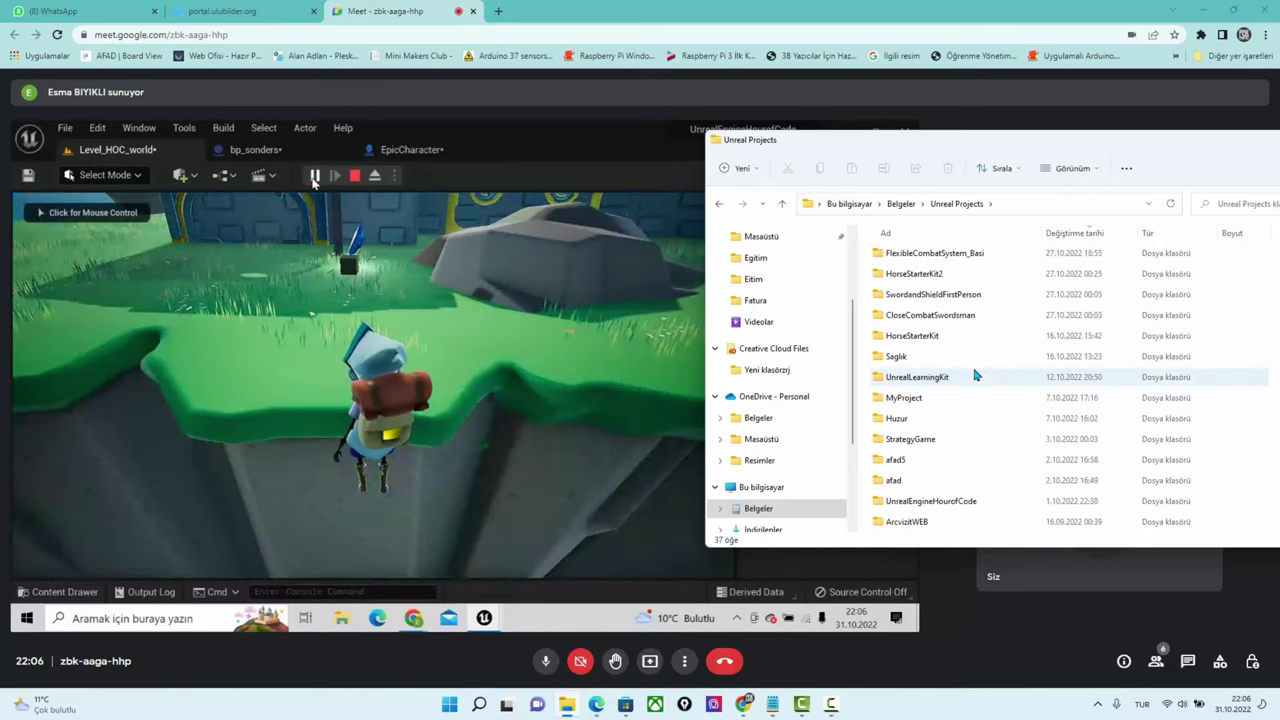
scroll(975, 374, "down", 1)
scroll(975, 374, "down", 1)
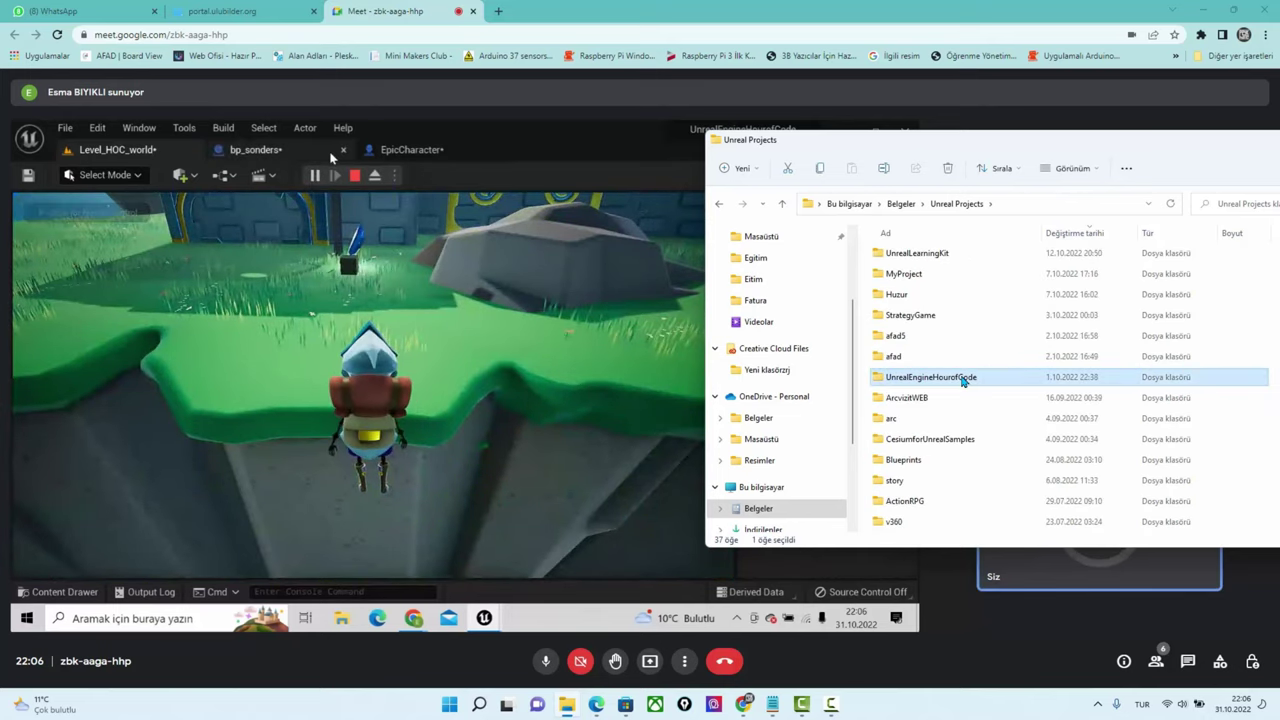
double_click(971, 377)
double_click(922, 256)
double_click(946, 378)
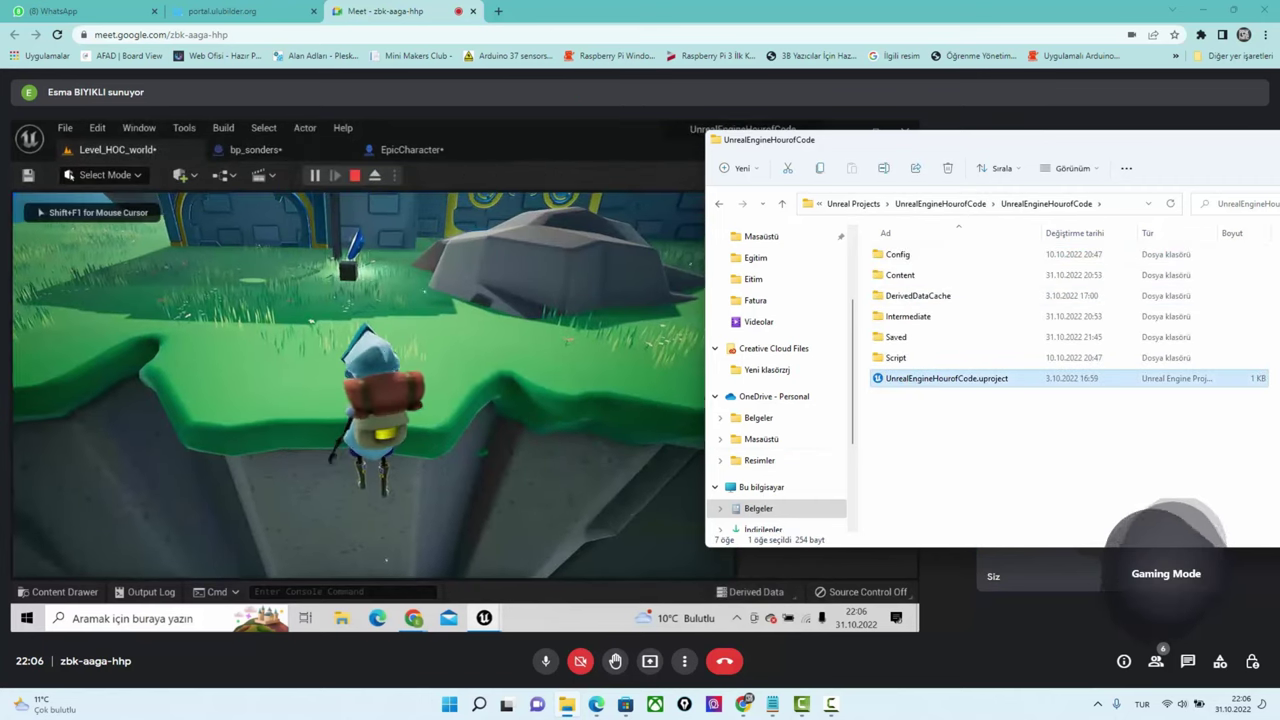
left_click(638, 8)
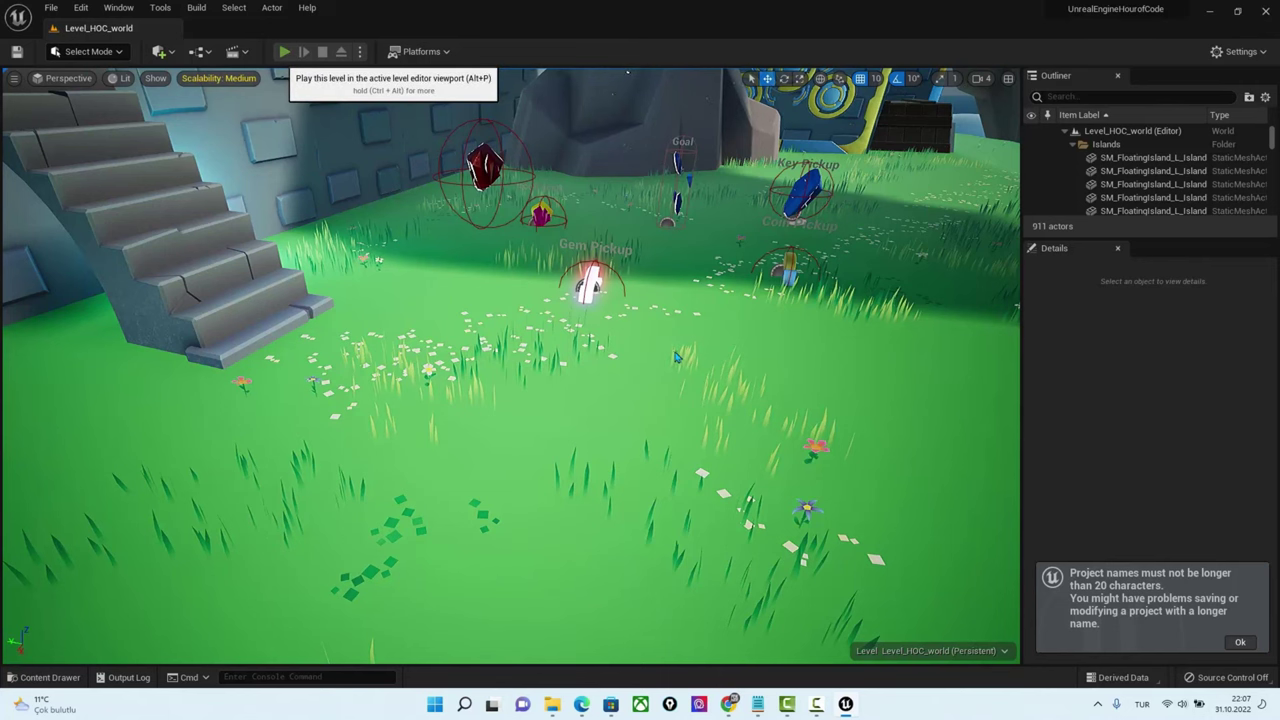
Briefly play-test Level_HOC_world with Alt+P and Esc, then take over presenting in Meet
key("alt+p")
key("Escape")
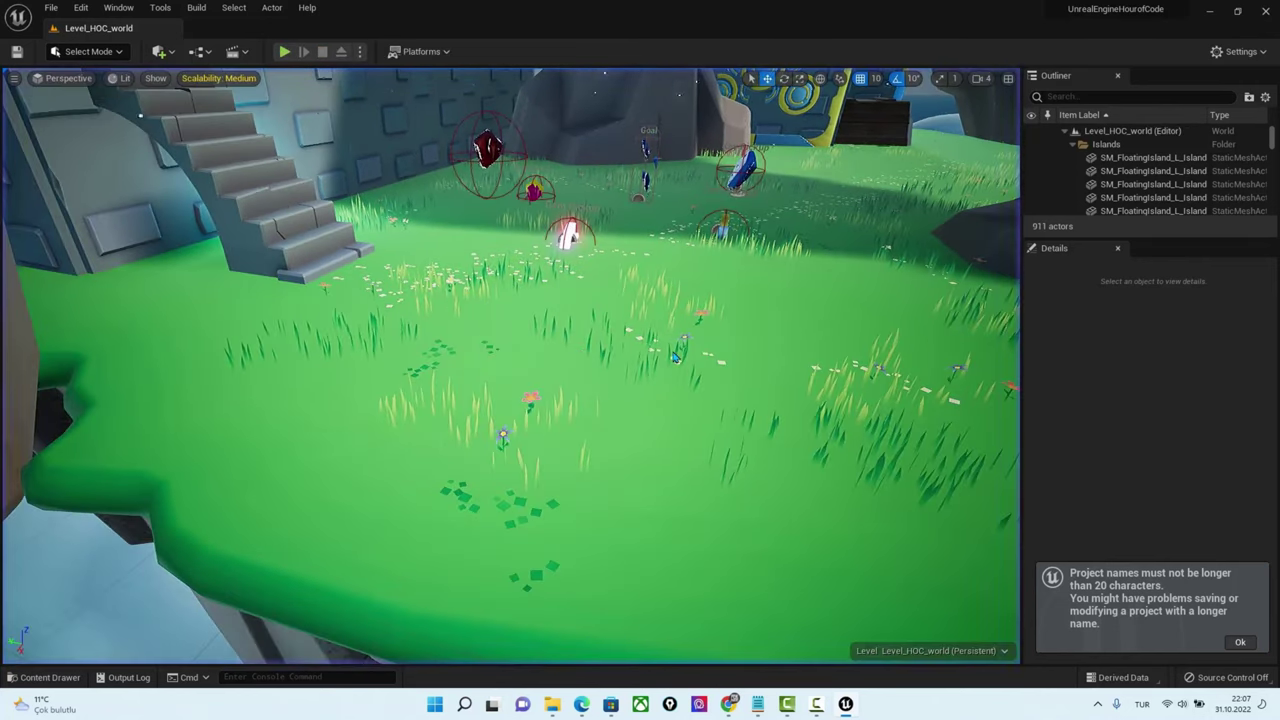
left_click(848, 706)
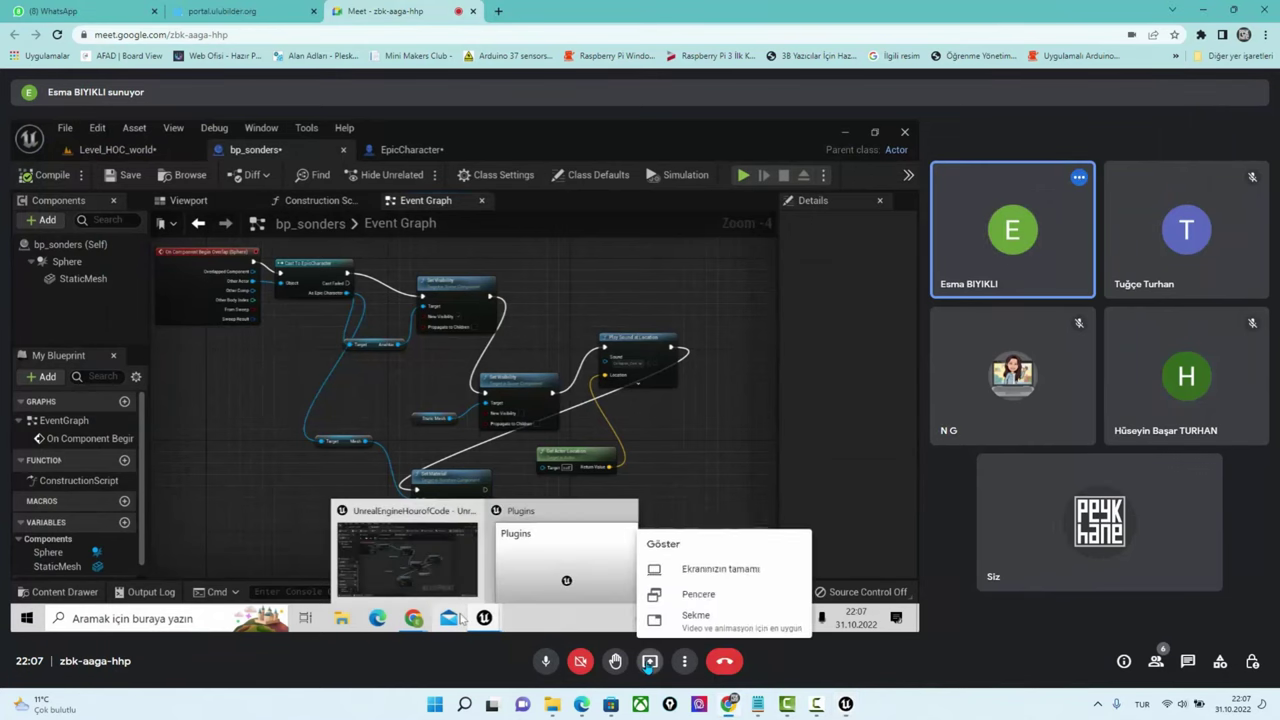
left_click(718, 566)
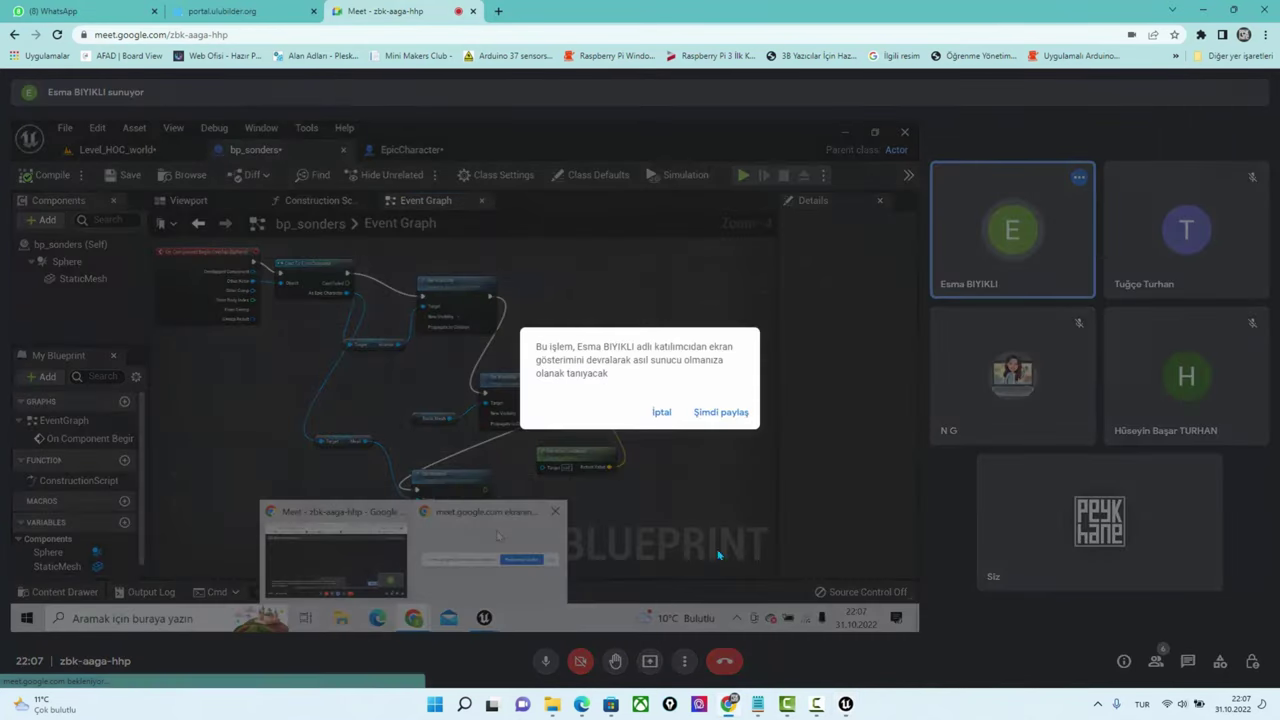
Confirm taking over the presentation, then turn the Unreal view toward the walls and floating rock
left_click(721, 411)
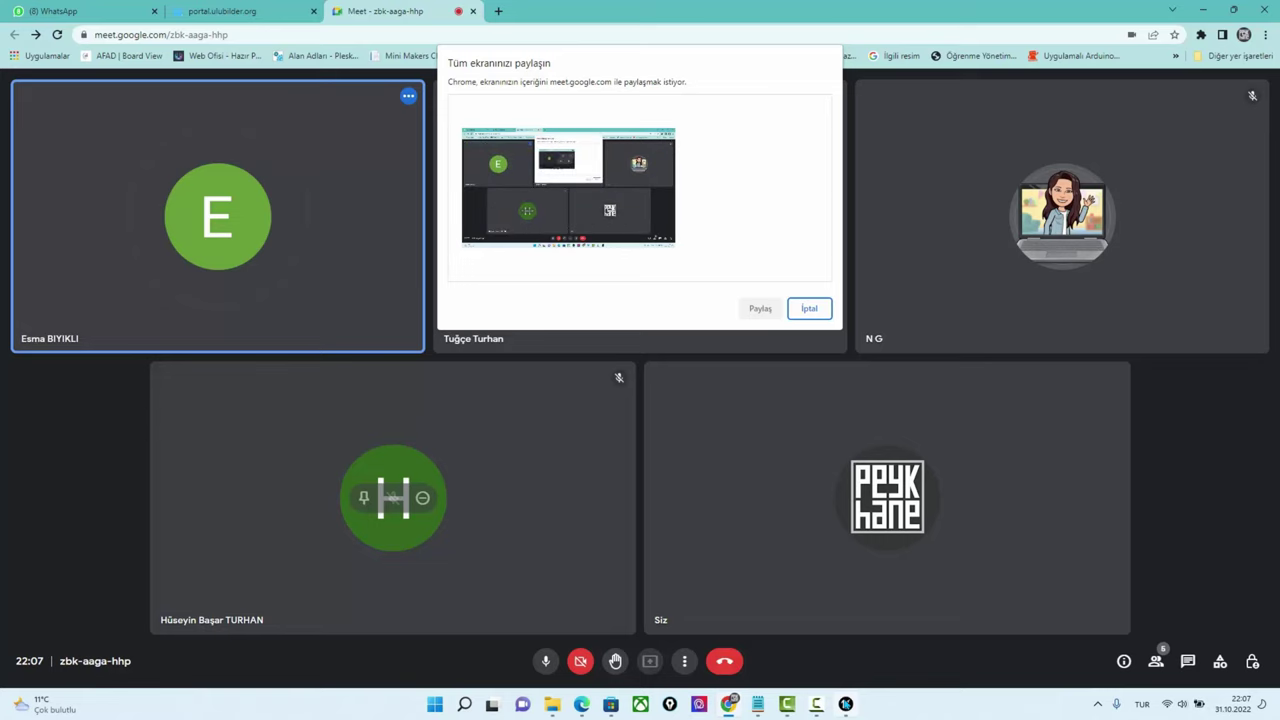
left_click(846, 704)
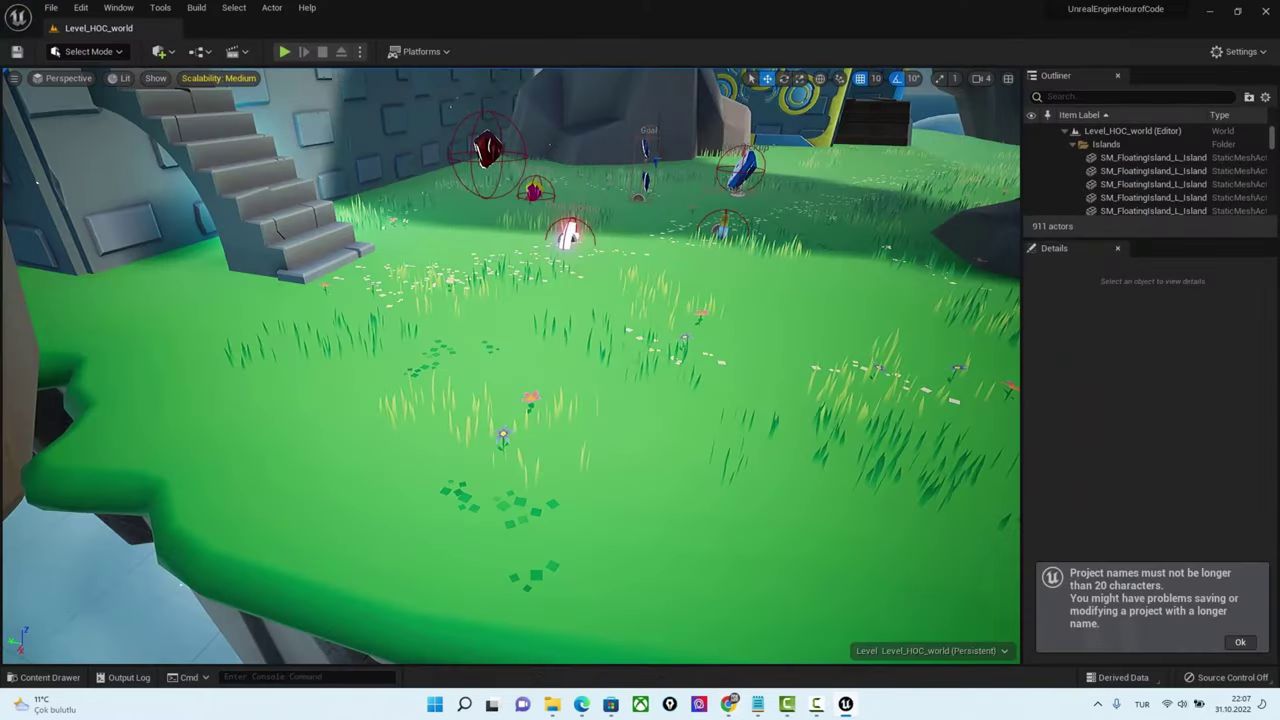
right_click_drag(510, 380, 600, 340)
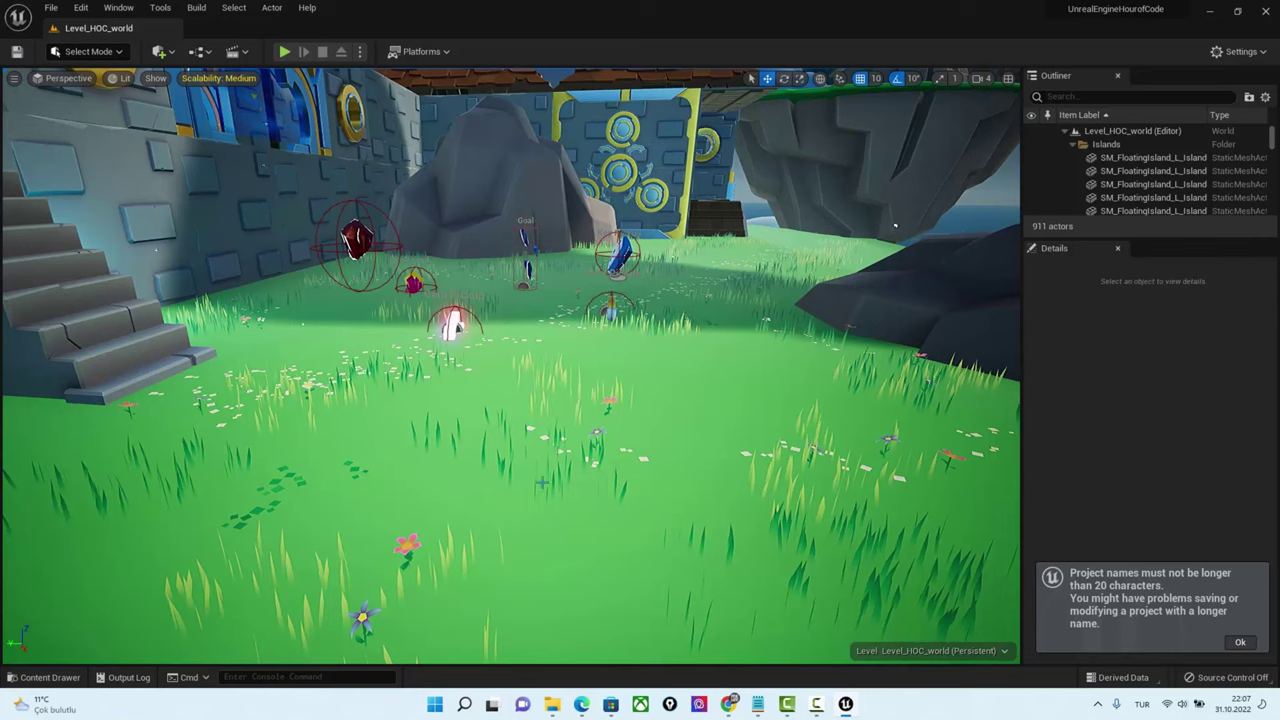
right_click(594, 212)
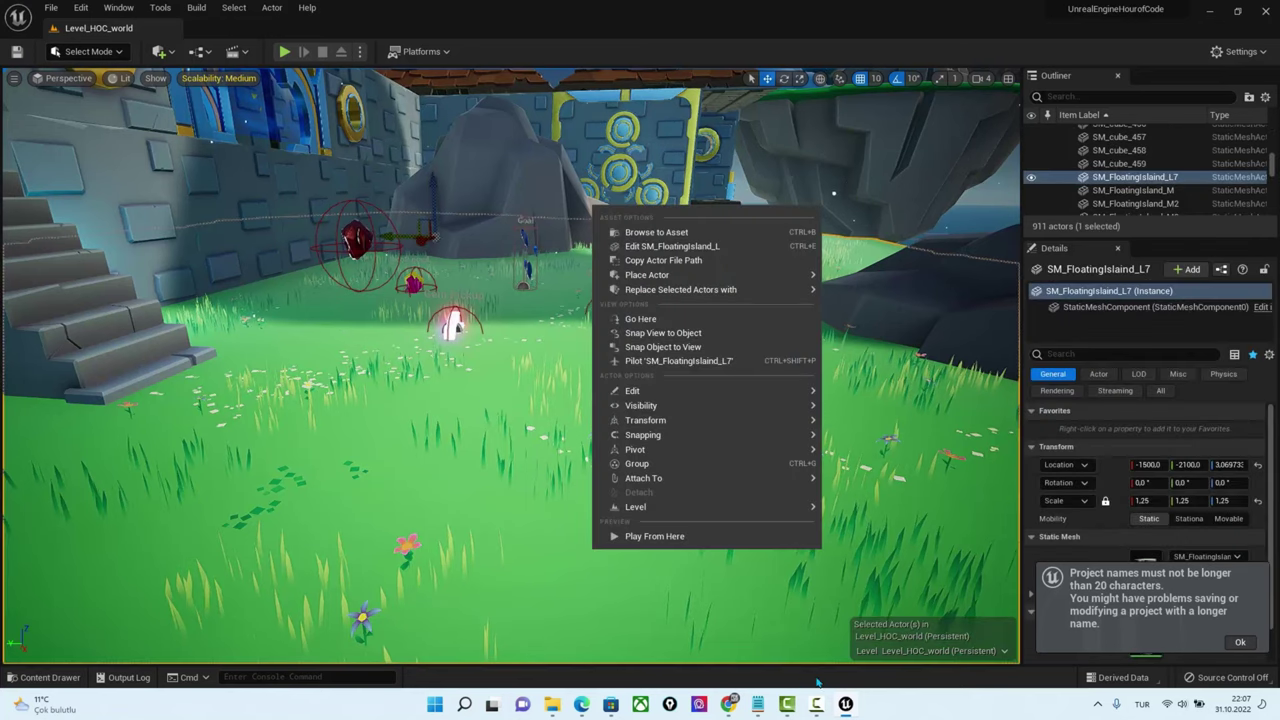
Cancel the pending share request and present the entire screen to the Meet call
left_click(731, 708)
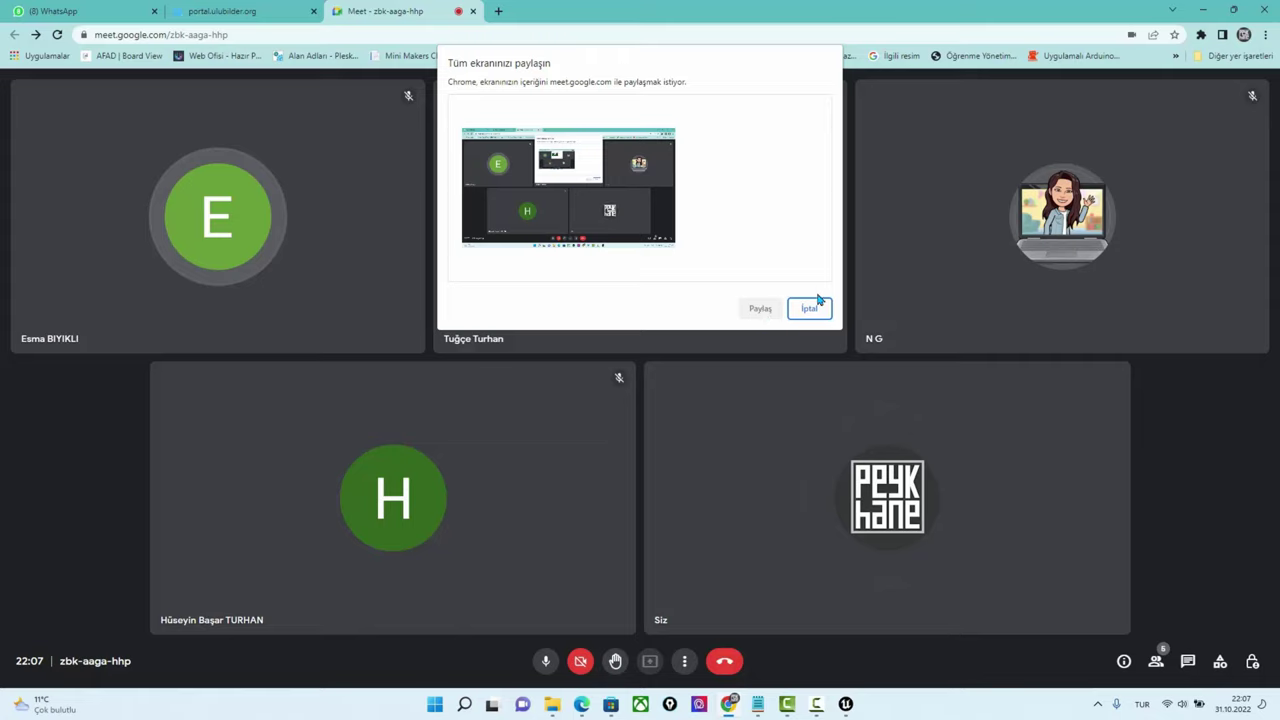
left_click(818, 300)
left_click(650, 662)
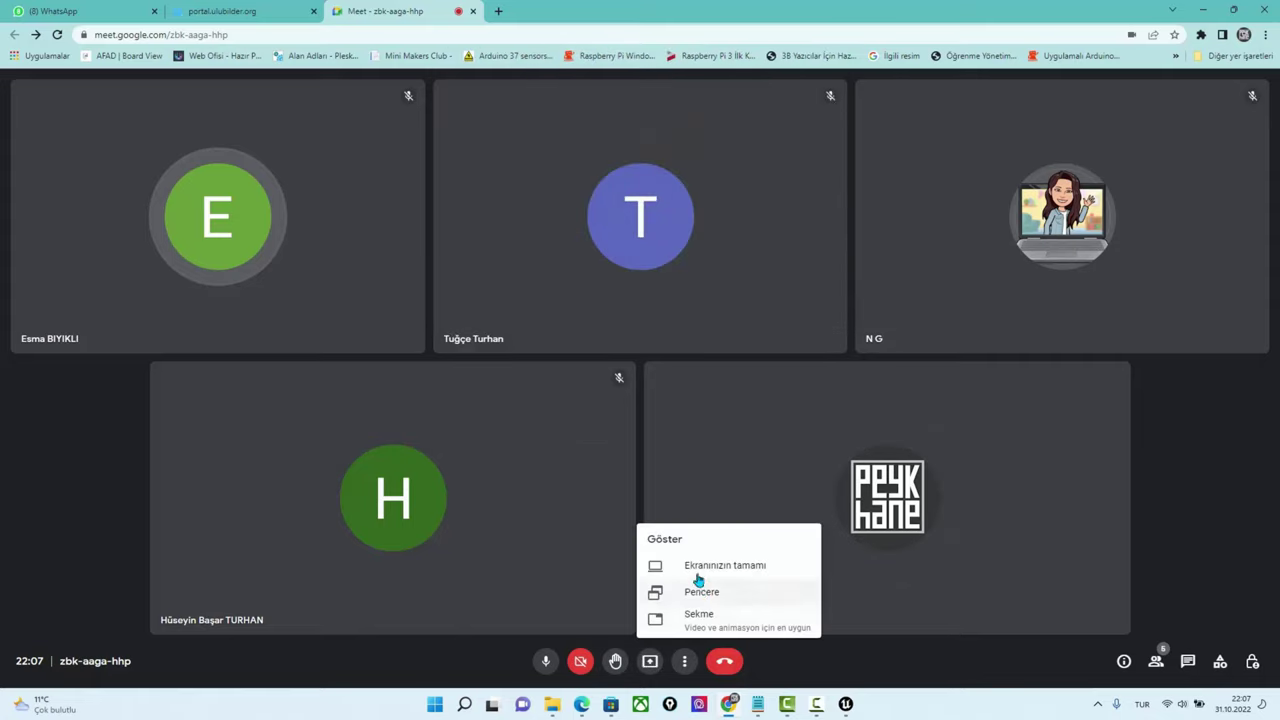
left_click(698, 572)
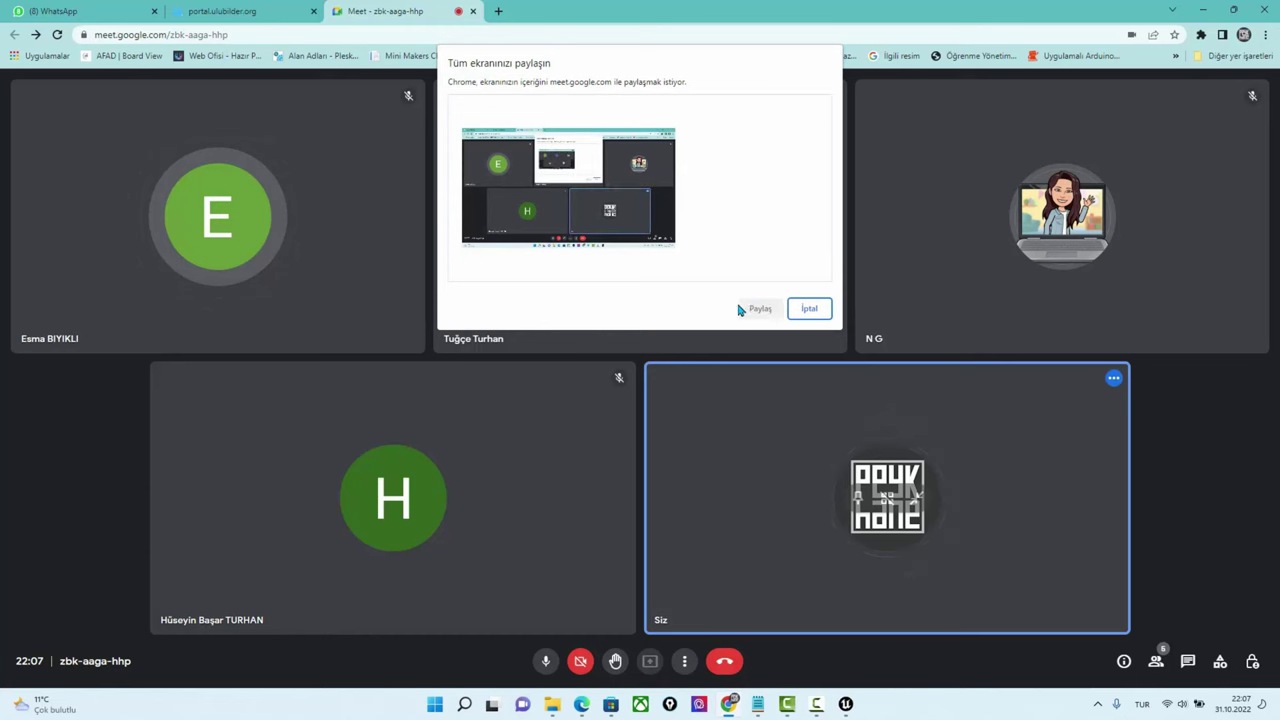
left_click(627, 197)
left_click(768, 308)
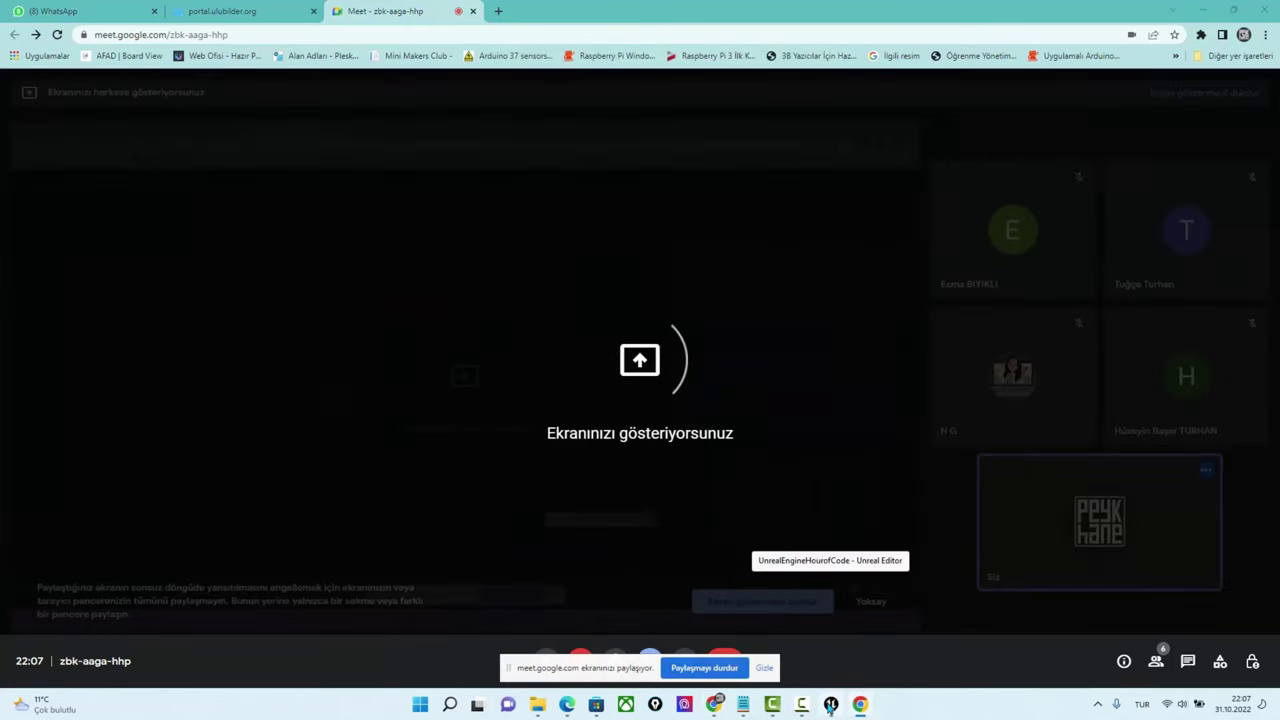
Start a Play From Here session from a spot on the grass and give the game input control
left_click(830, 705)
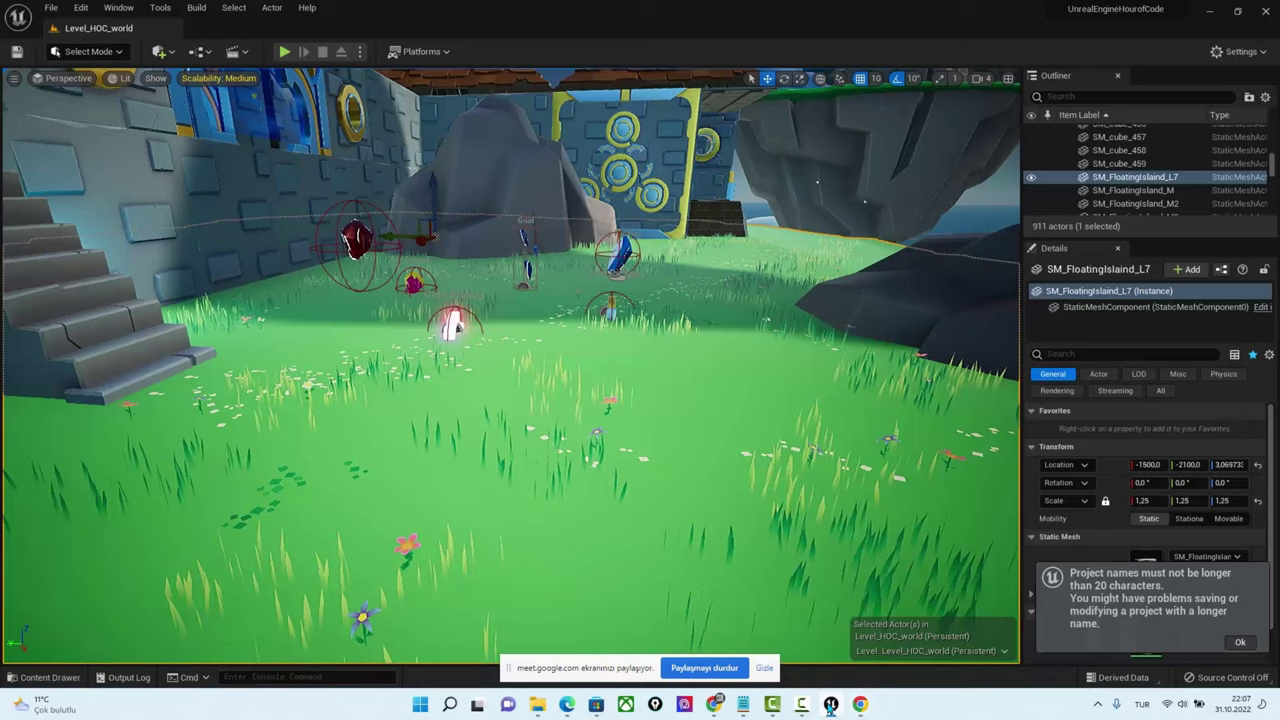
right_click_drag(771, 155, 771, 200)
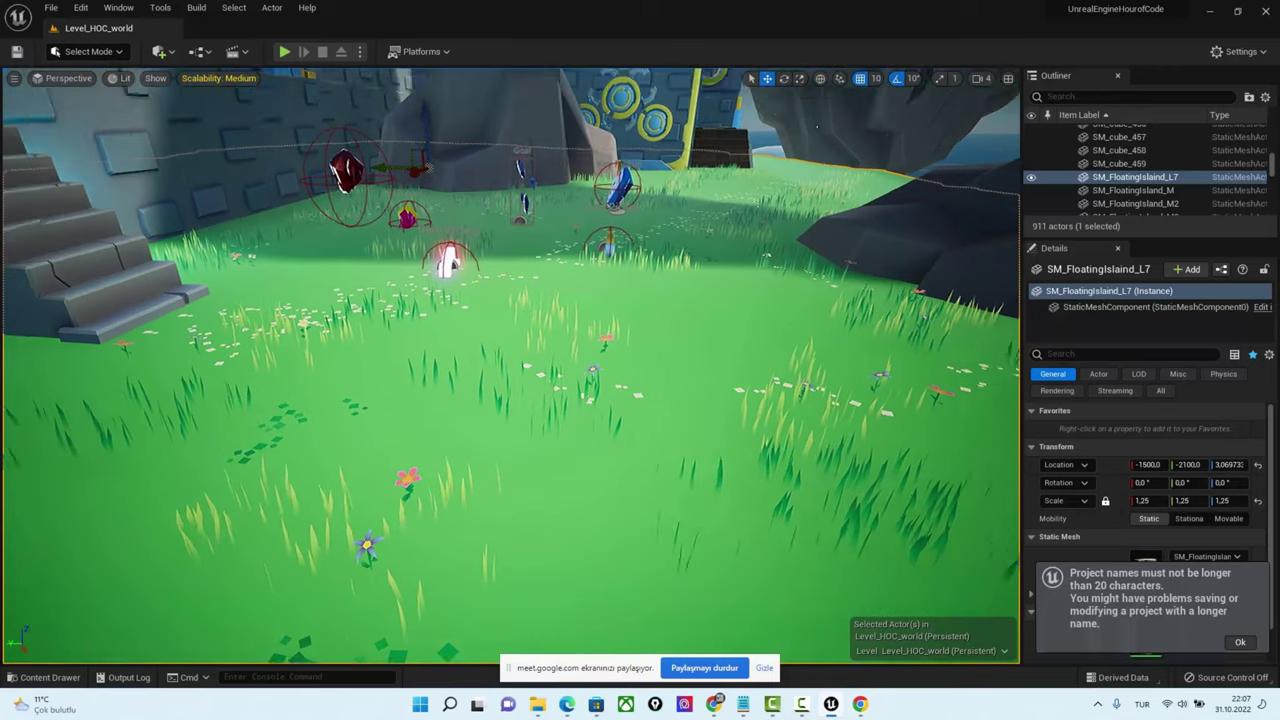
right_click(588, 160)
left_click(662, 487)
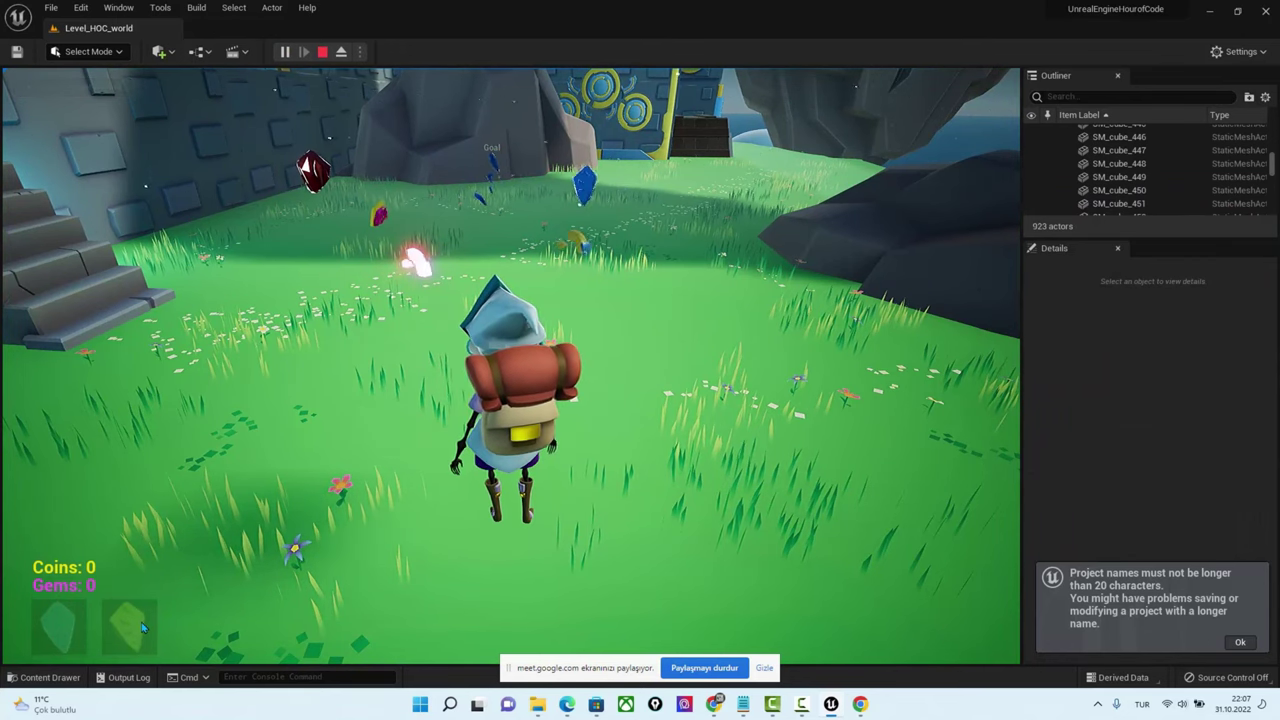
left_click(662, 487)
Run the character with WASD to collect the gem and coin, then reach Goal
key("w")
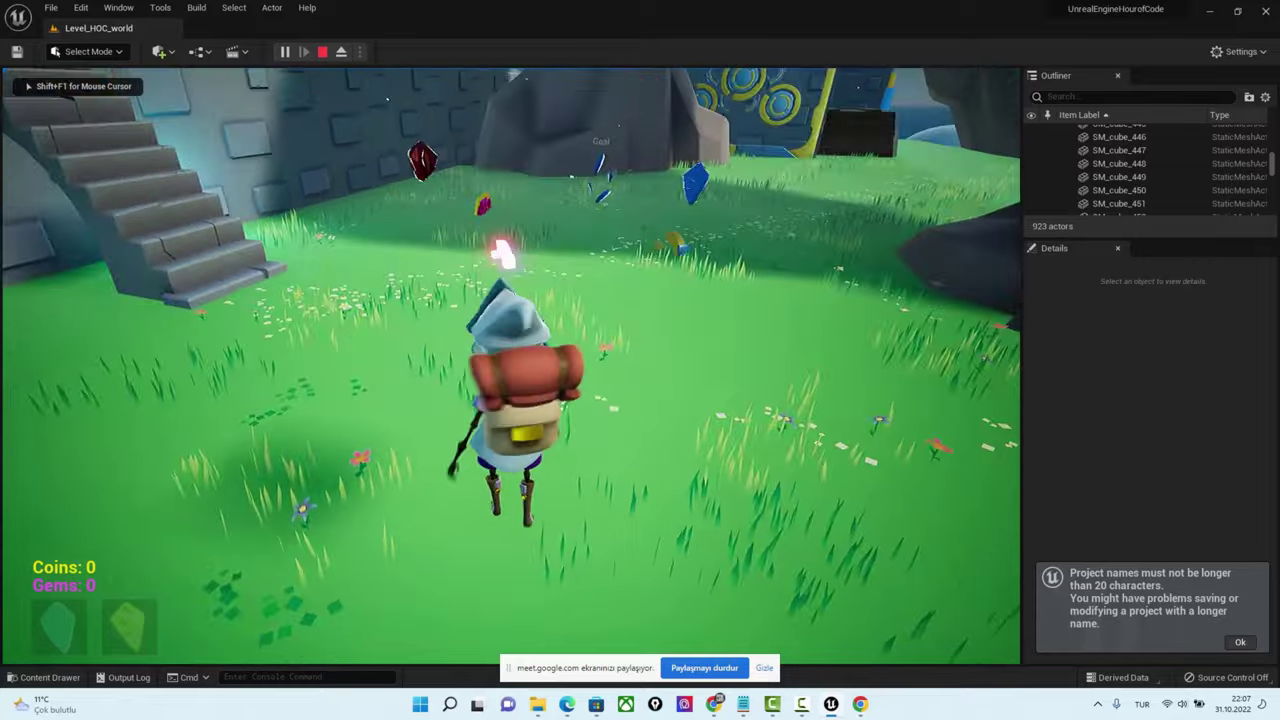
key("w")
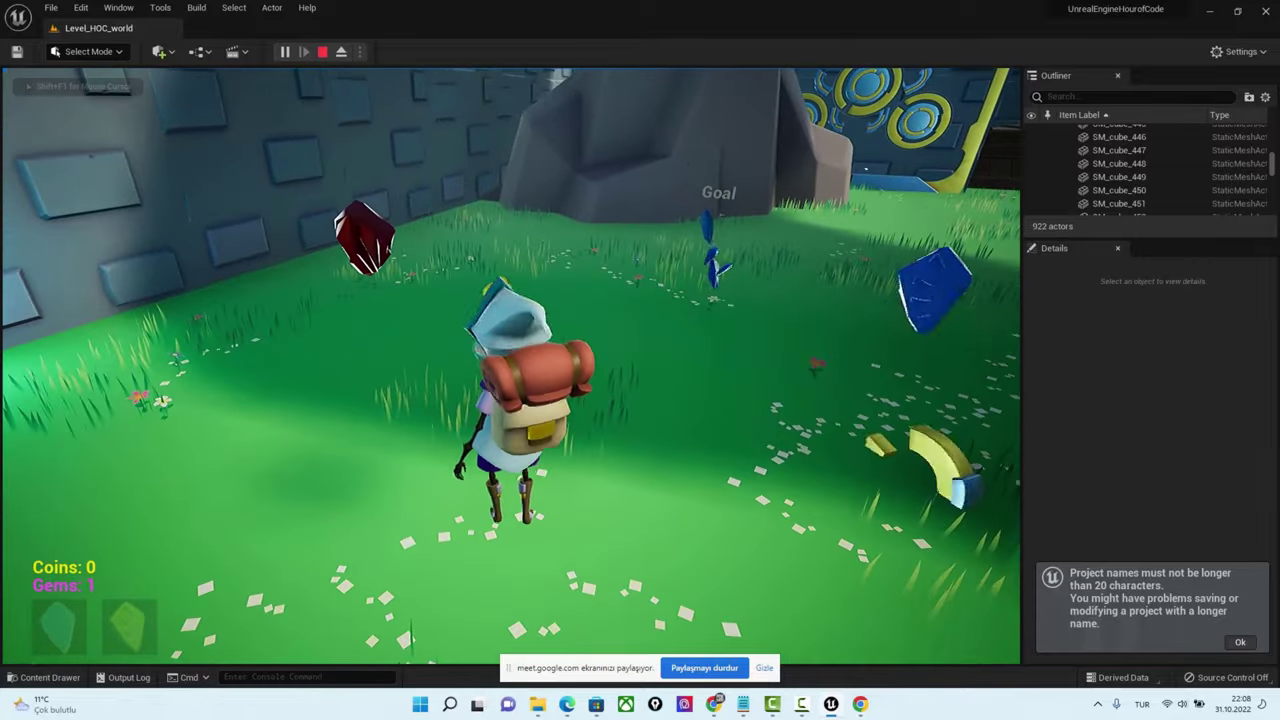
key("w")
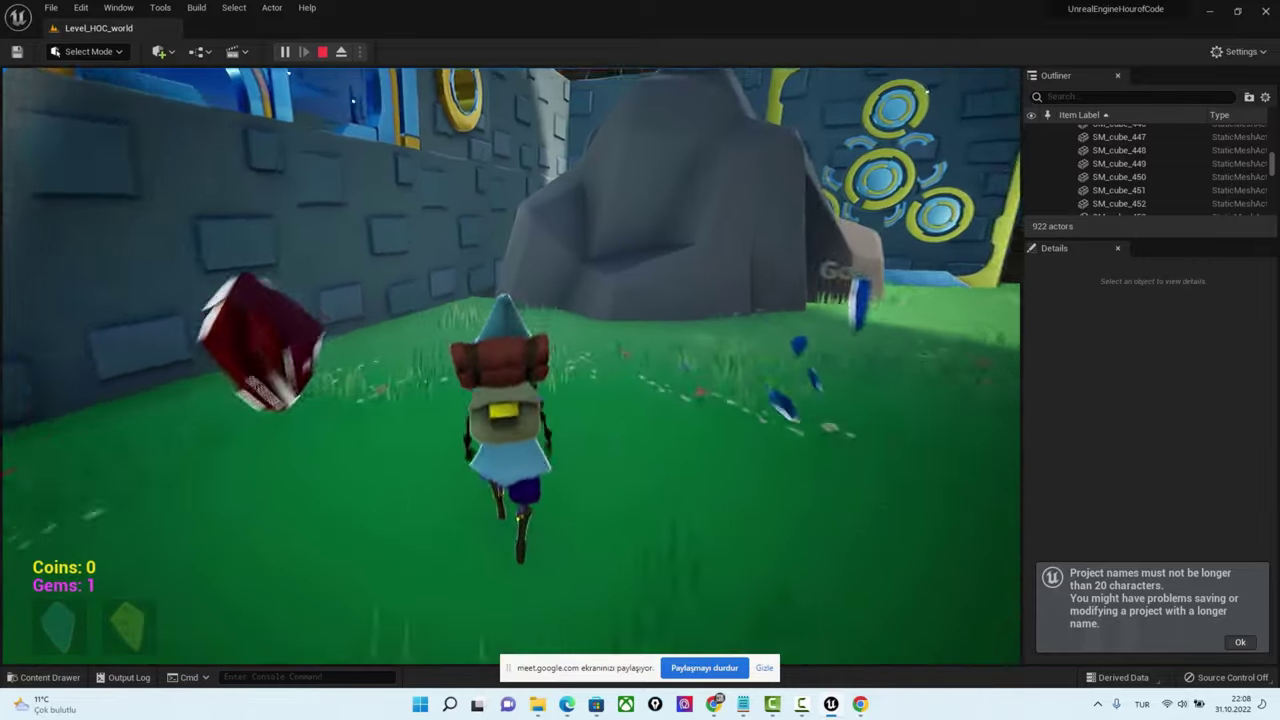
key("s")
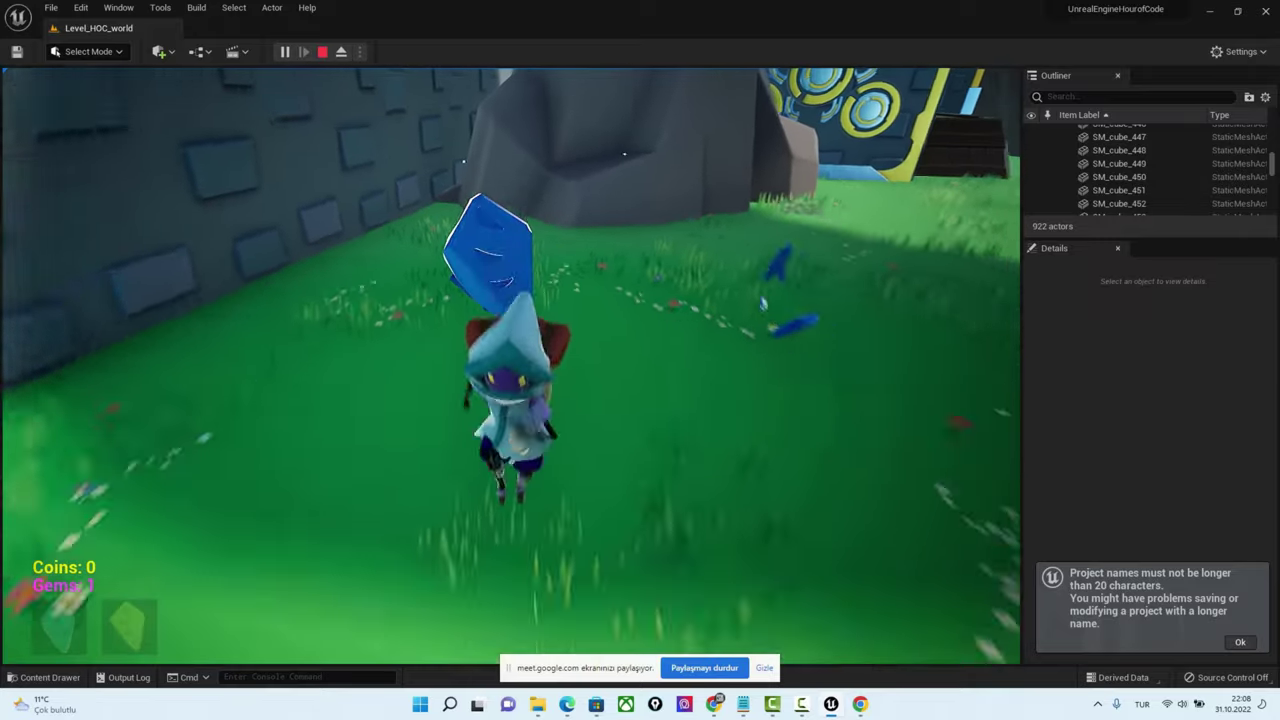
key("w")
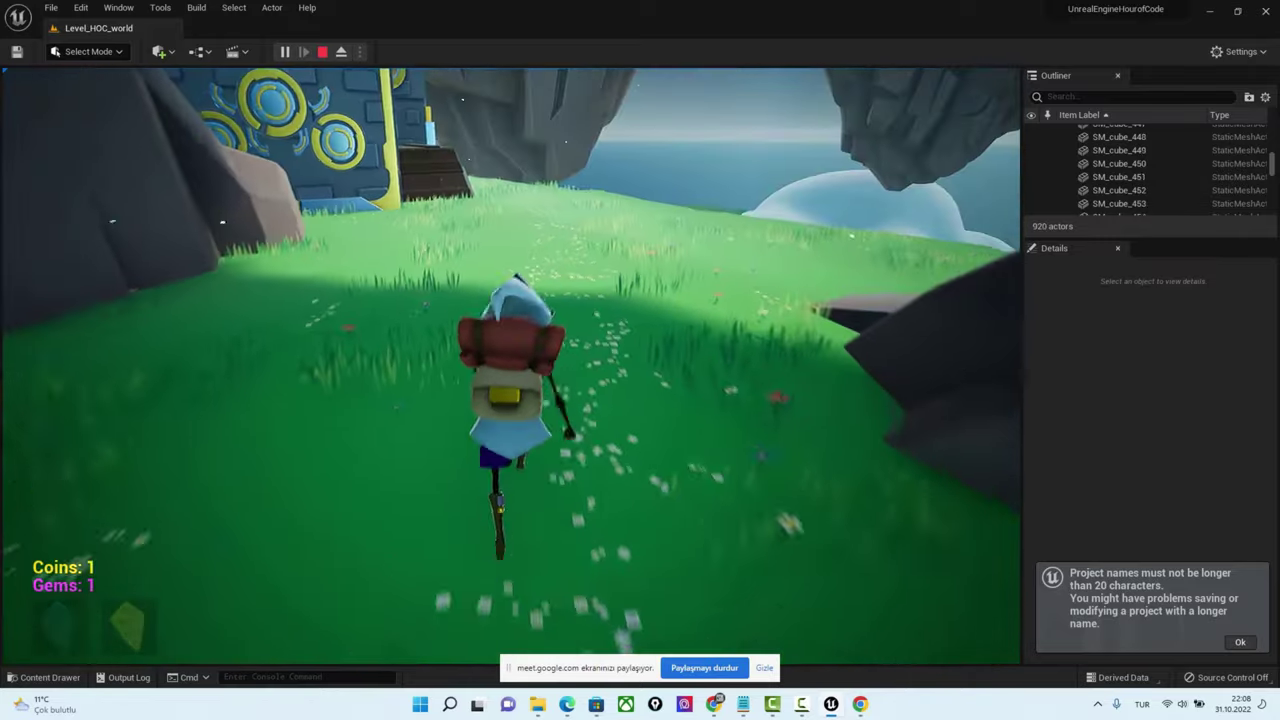
key("a")
key("a")
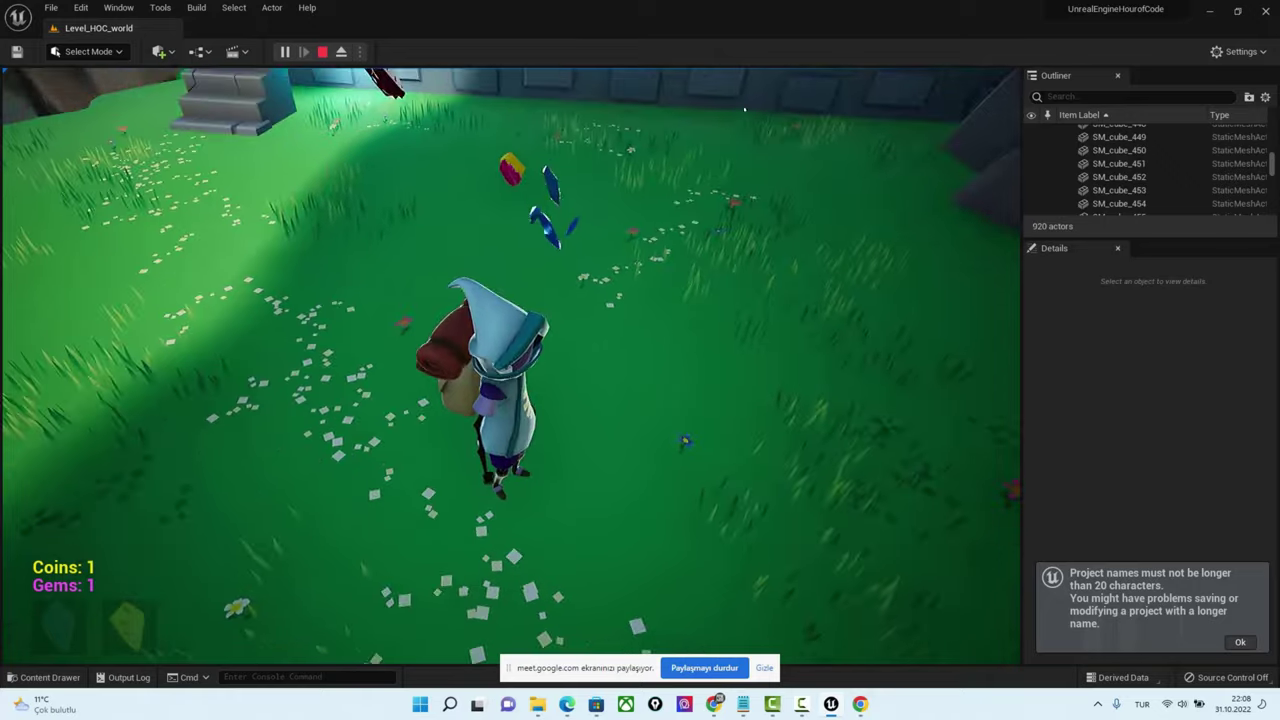
key("w")
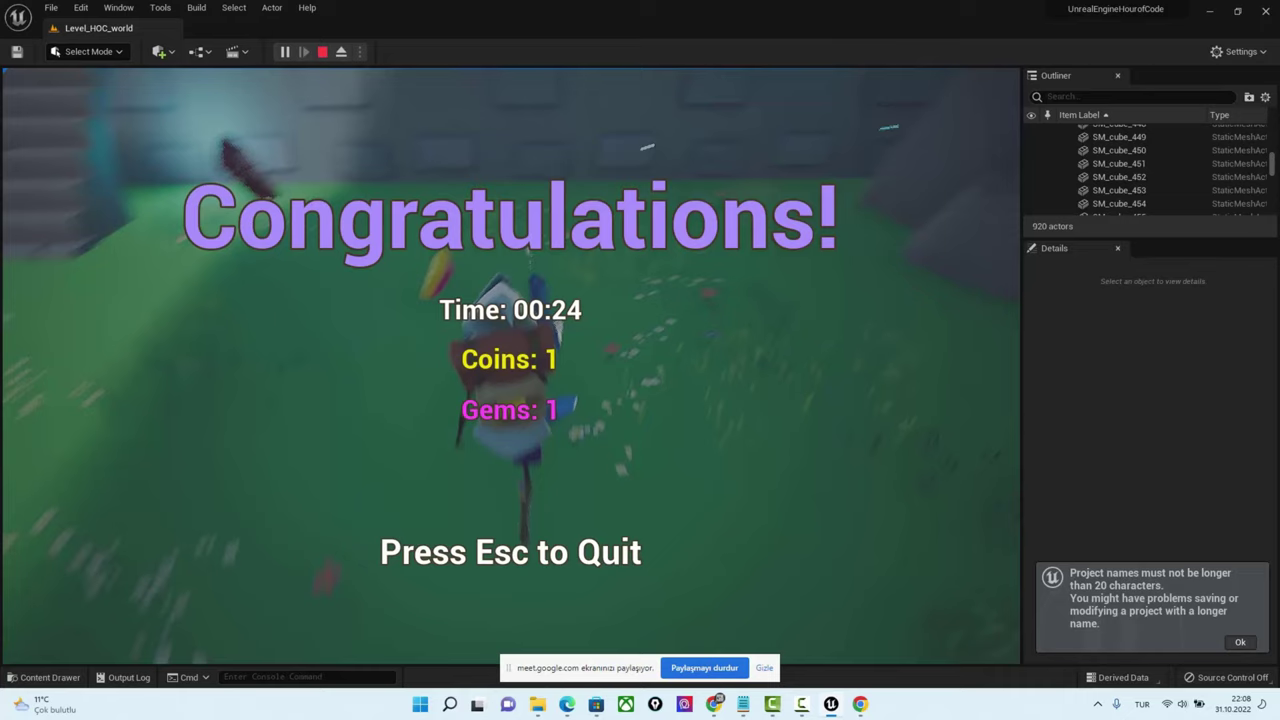
Exit play with Esc, orbit to review the Coin, Gem, wall and portal, then stop sharing
key("Escape")
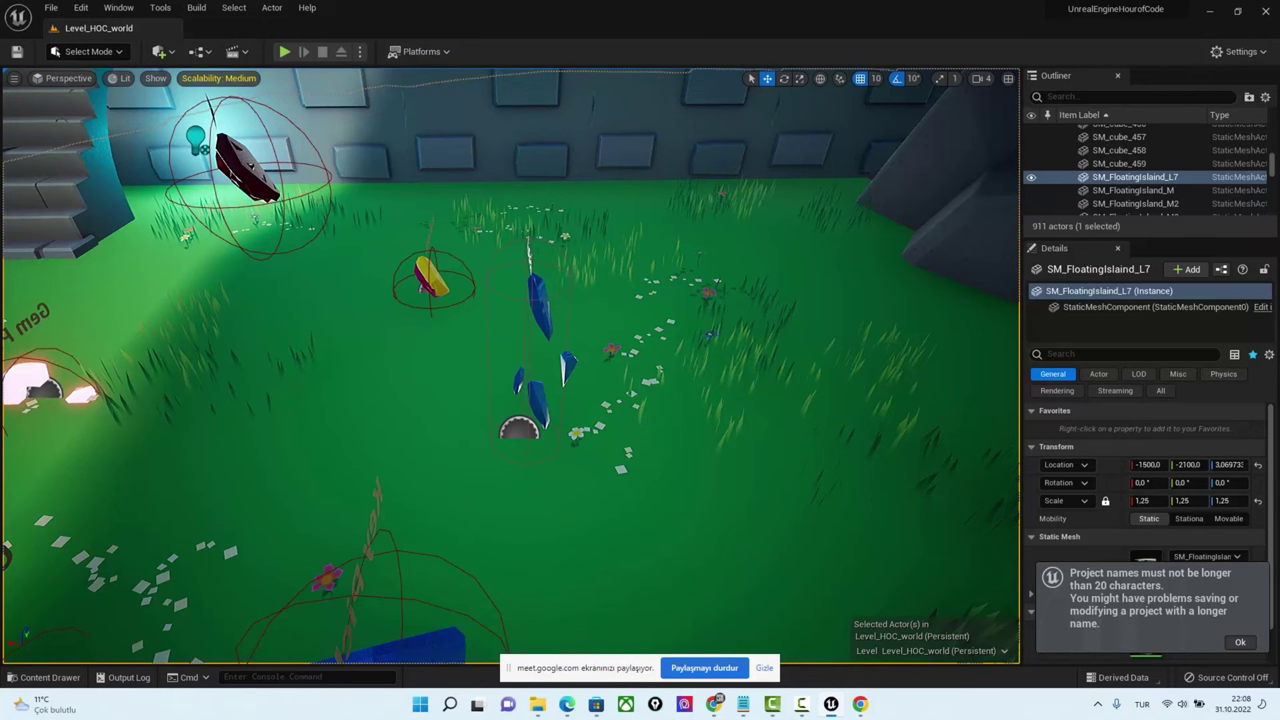
left_click_drag(267, 530, 386, 106)
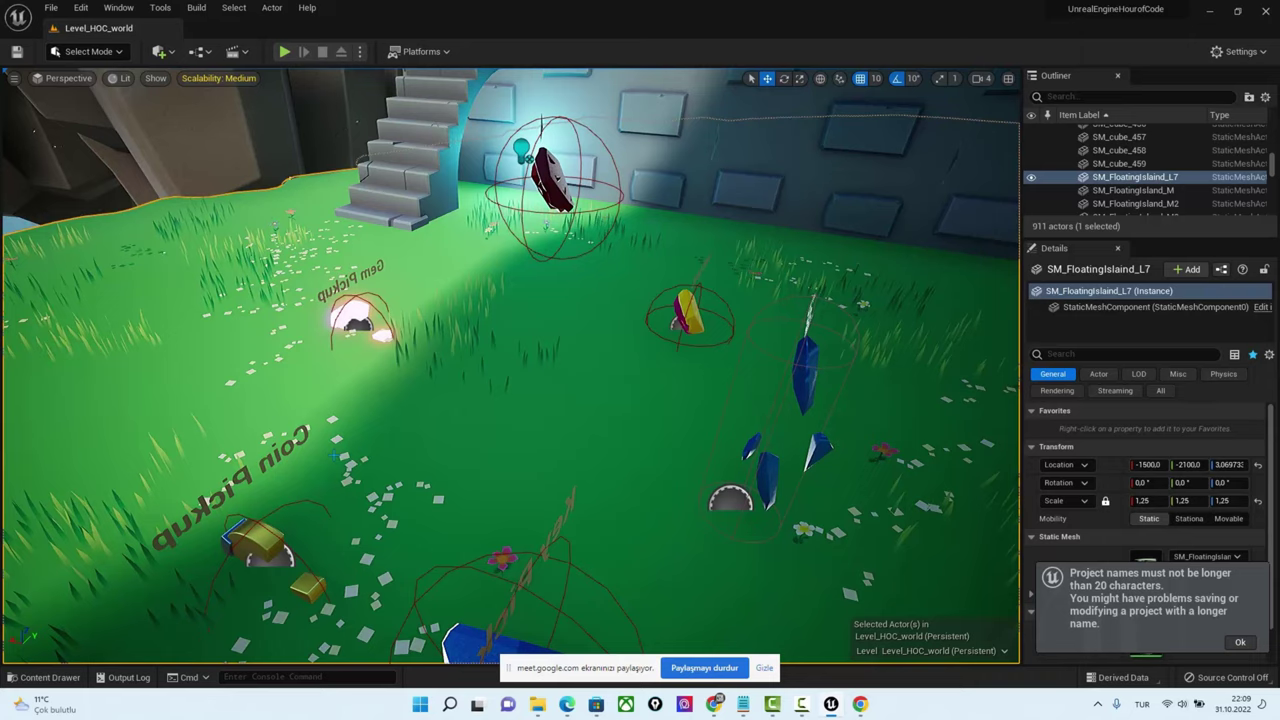
mouse_move(333, 455)
right_mouse_down()
mouse_move(665, 283)
mouse_move(637, 343)
right_mouse_up()
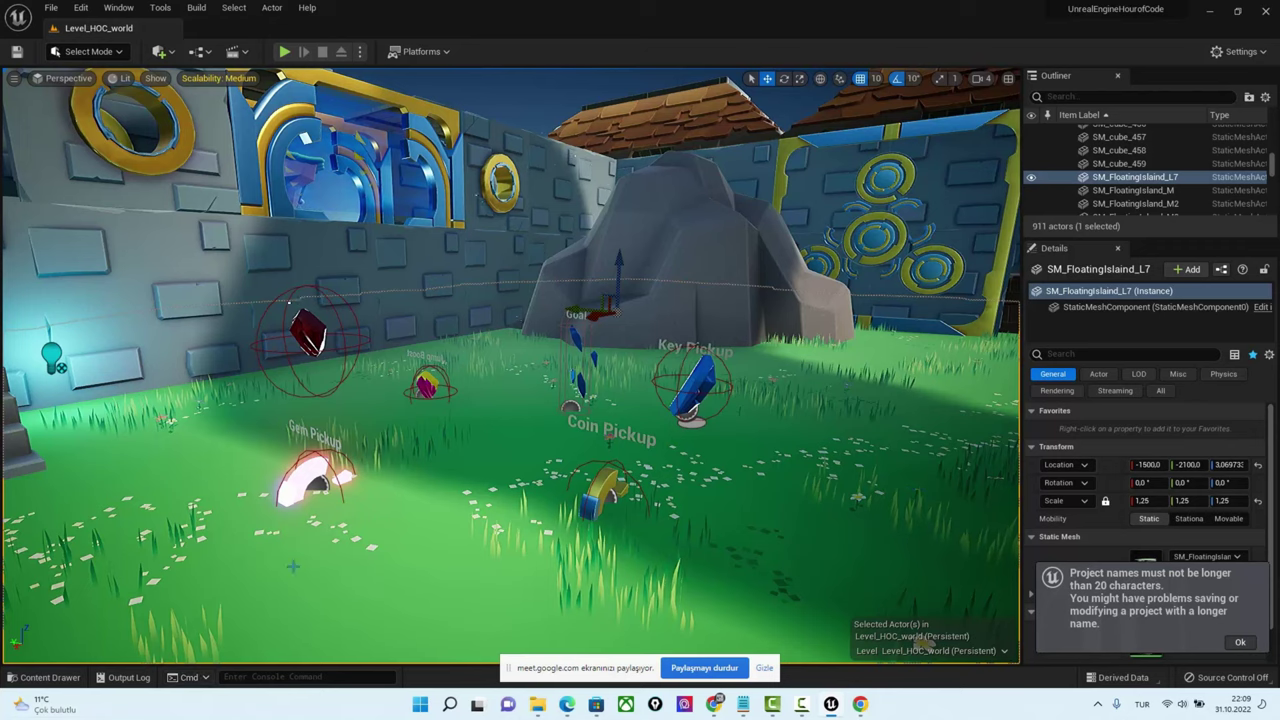
left_click(690, 667)
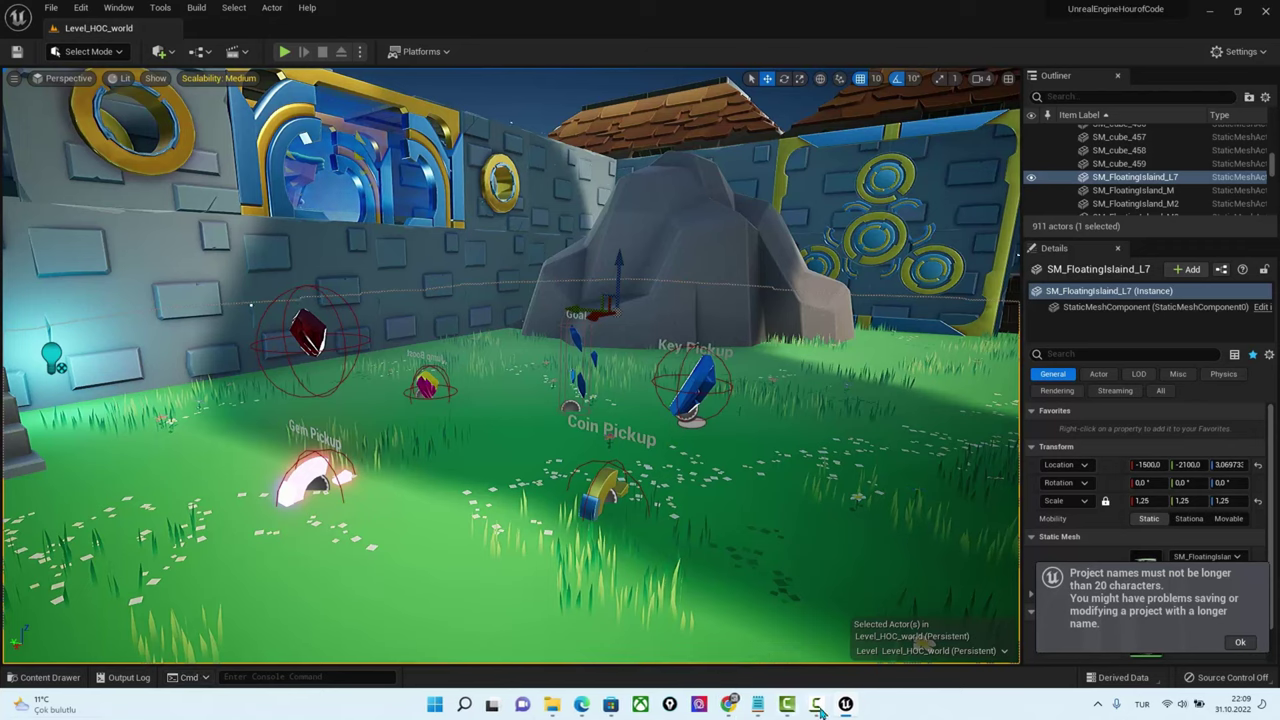